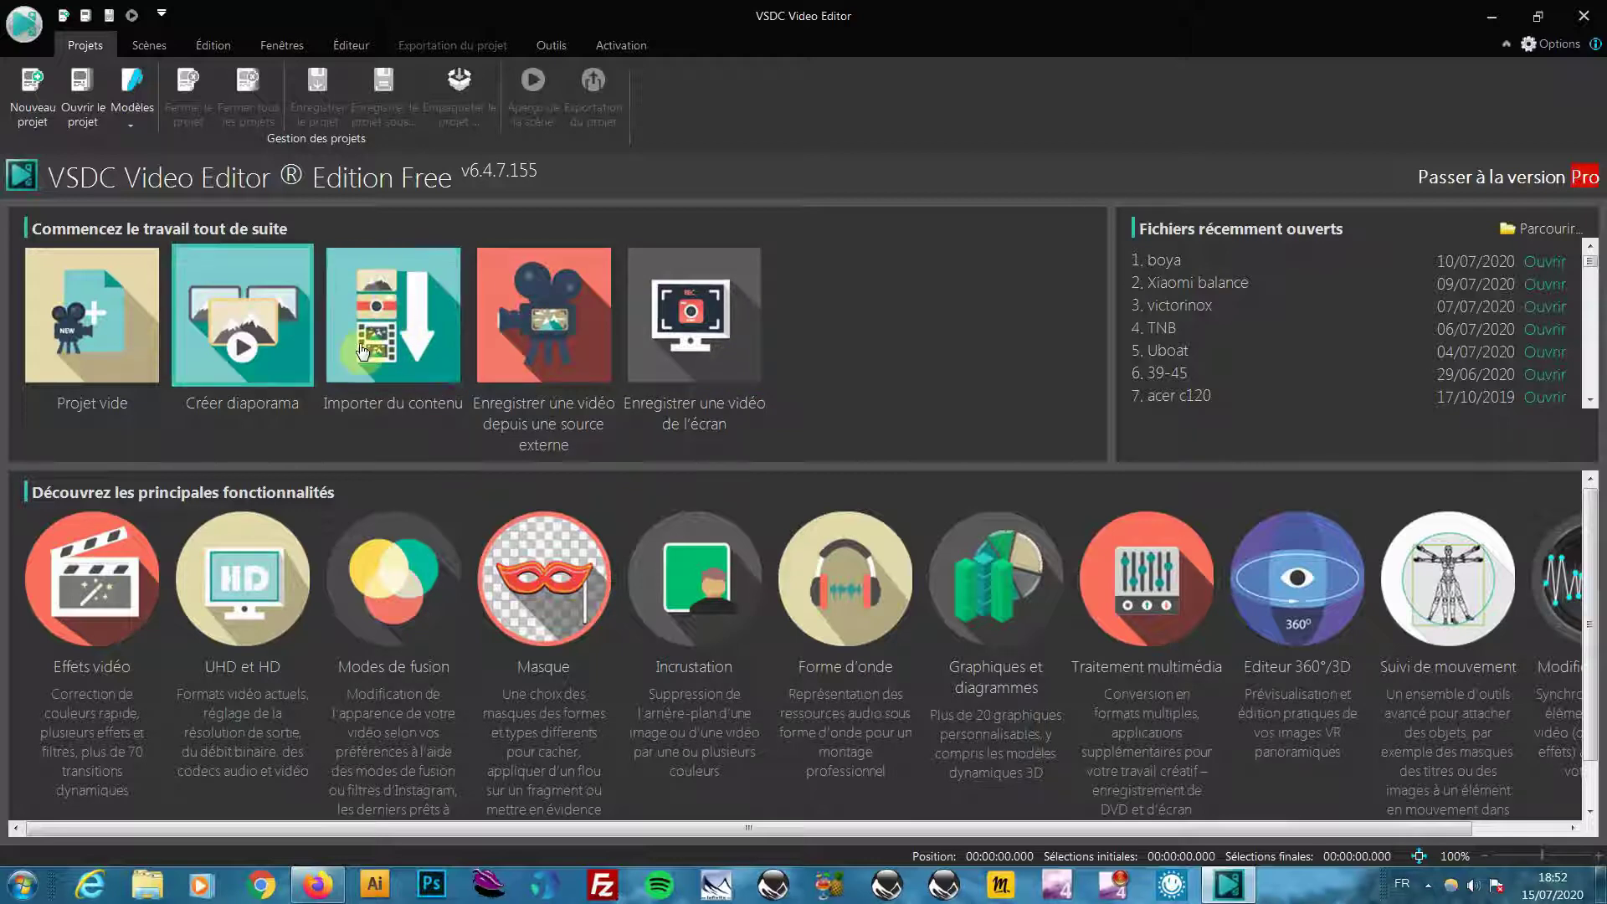
Step: Import the video "logo pour montage video" from the manumeriques folder on drive H: as a Full HD 1920x1080, 29.970 images/s project
{"action": "left_click", "coordinate": [406, 320]}
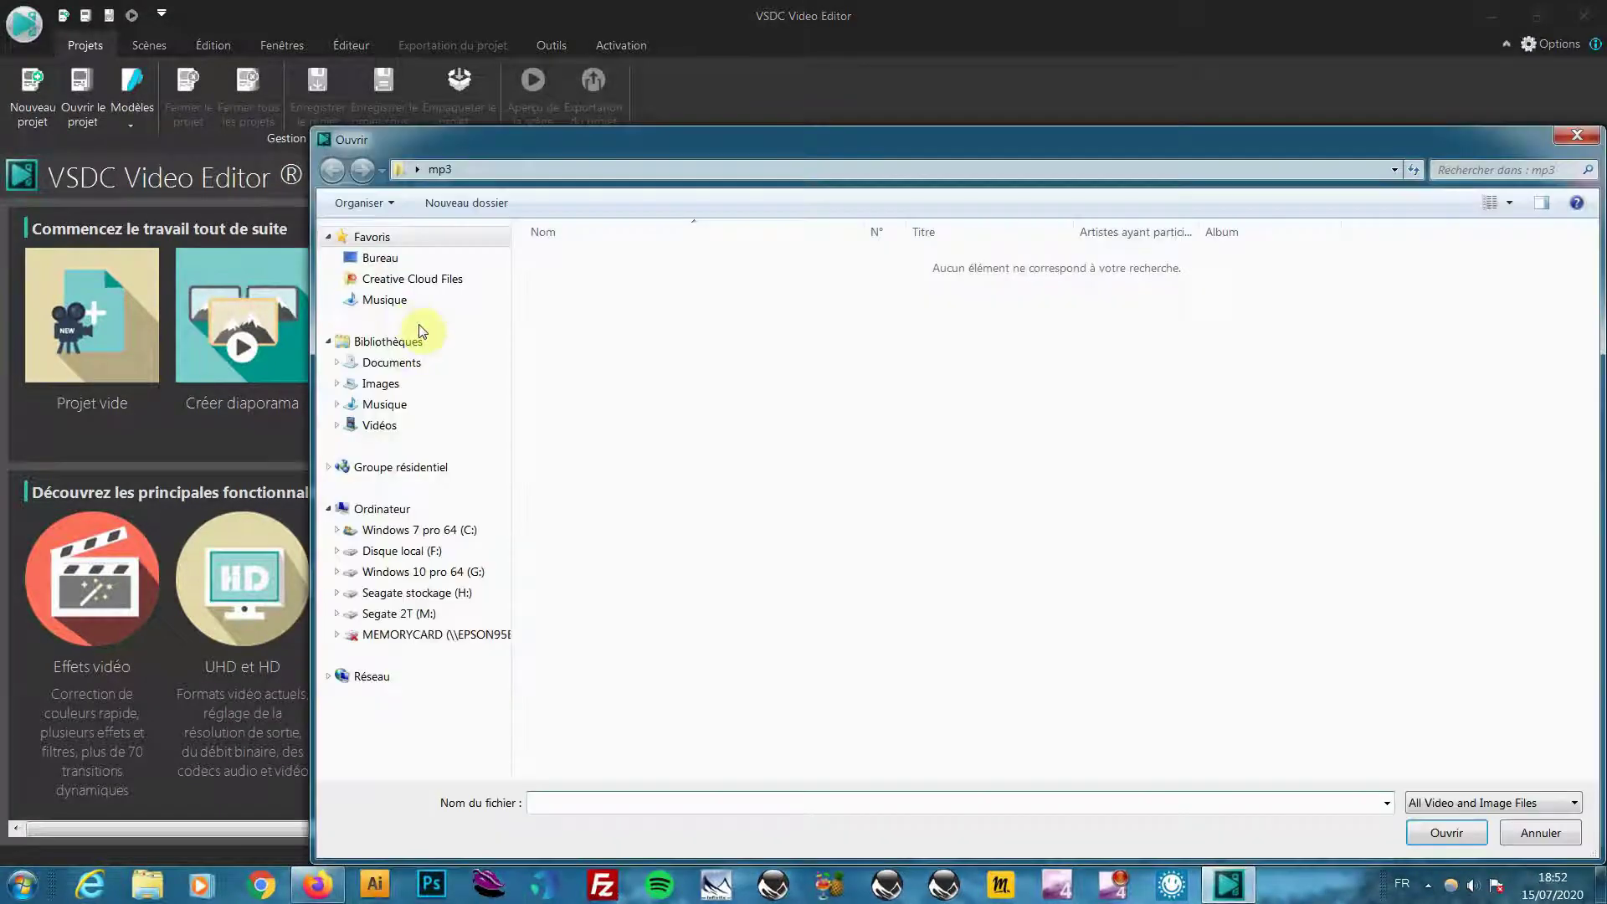
{"action": "left_click", "coordinate": [439, 595]}
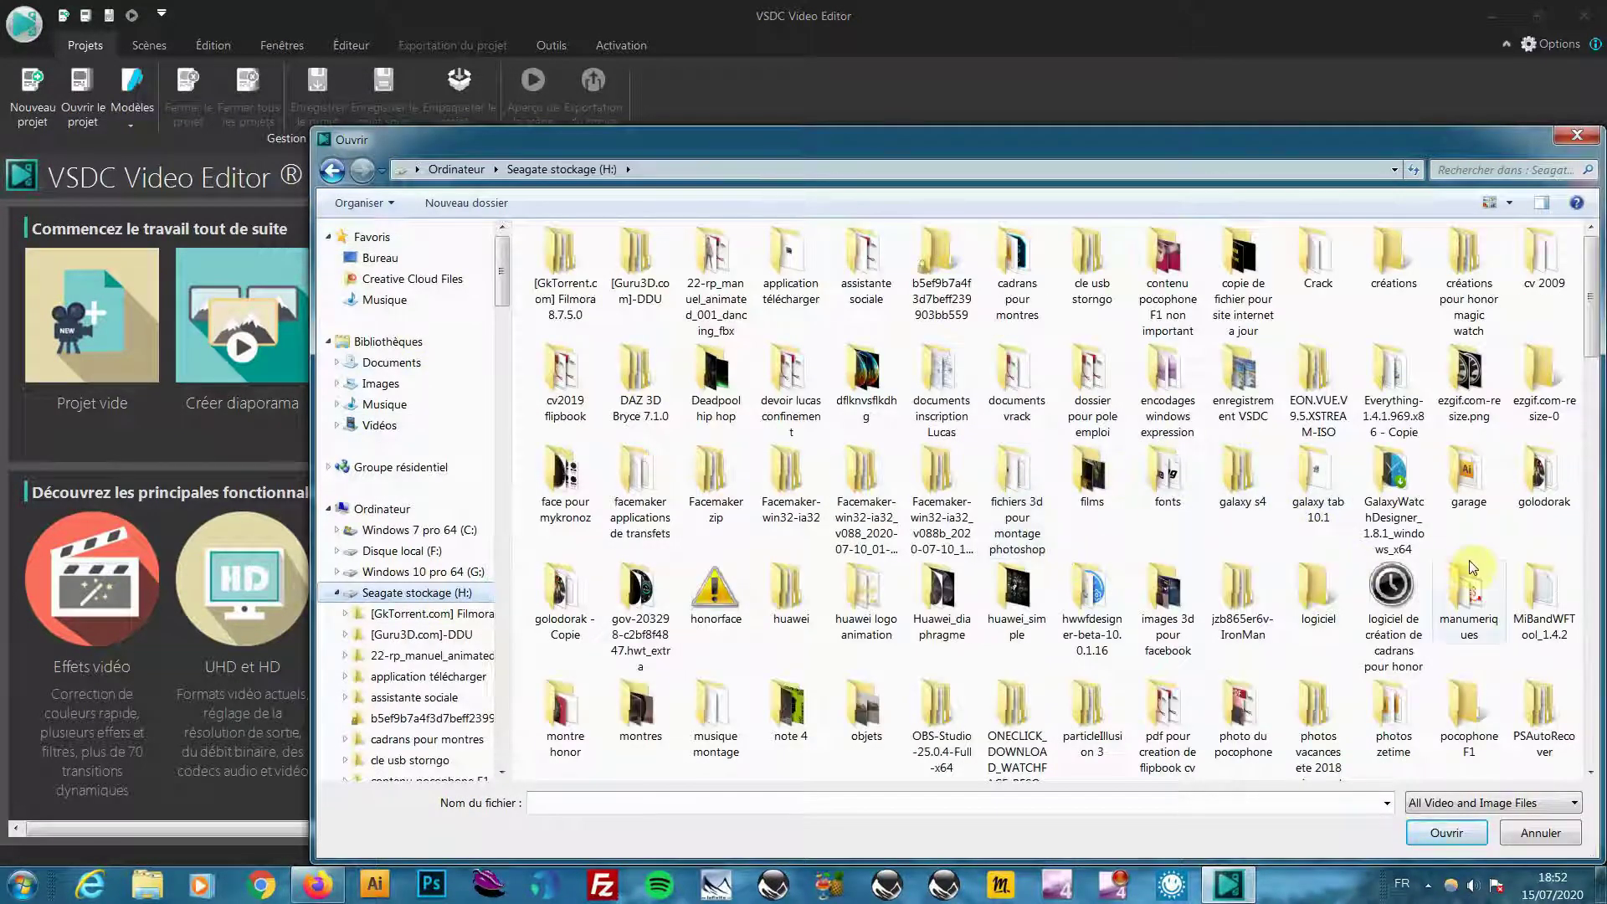
{"action": "double_click", "coordinate": [1470, 586]}
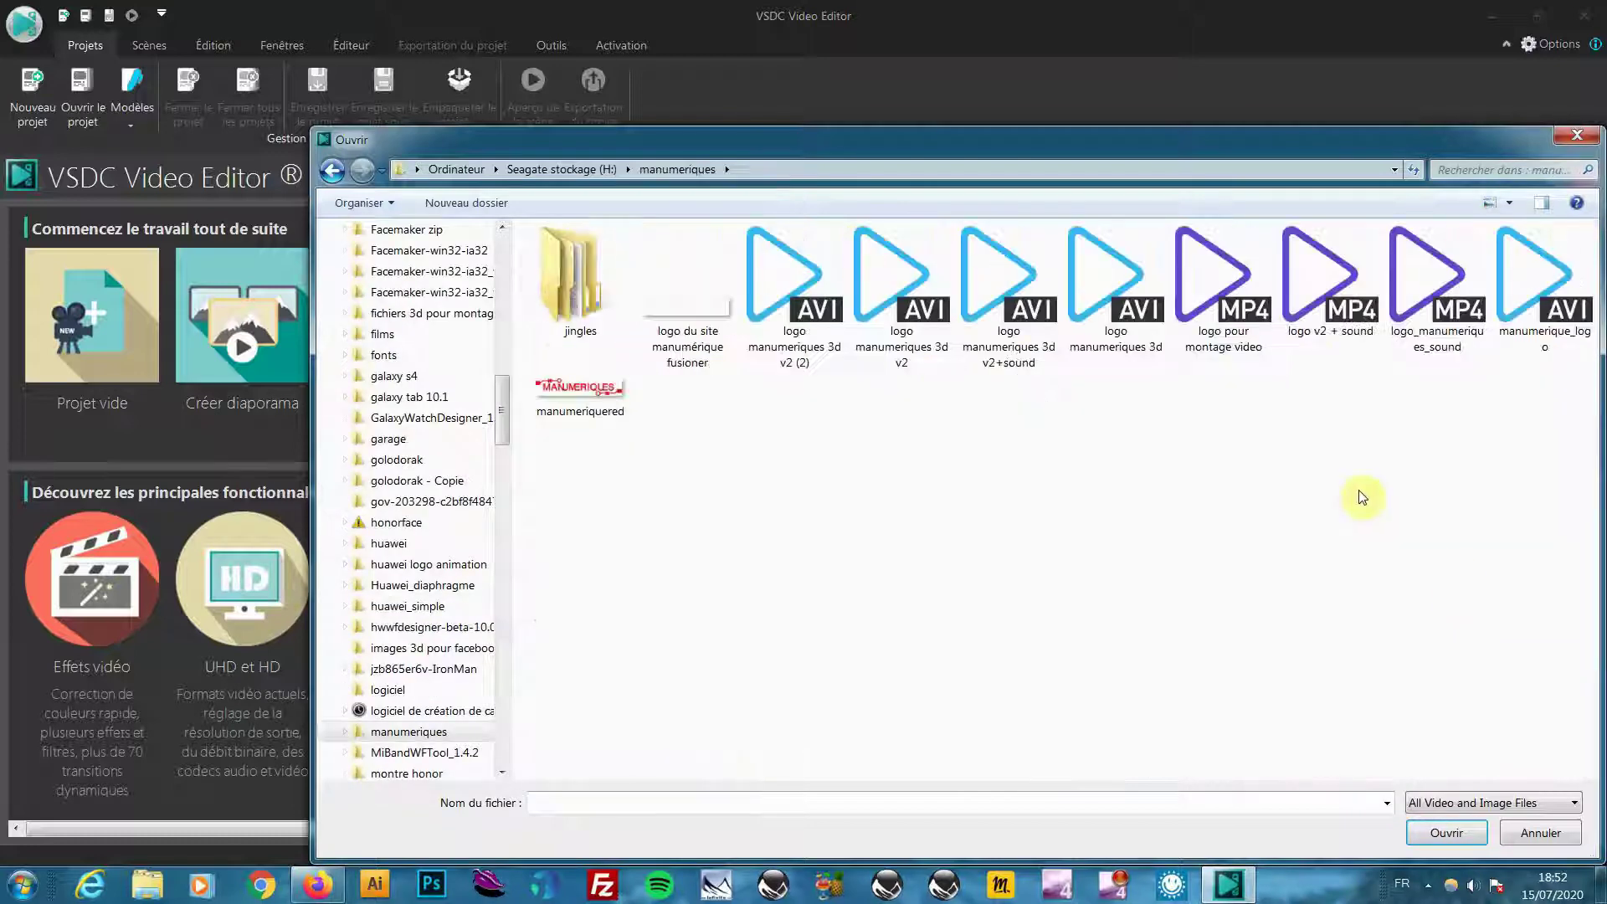
{"action": "double_click", "coordinate": [1223, 294]}
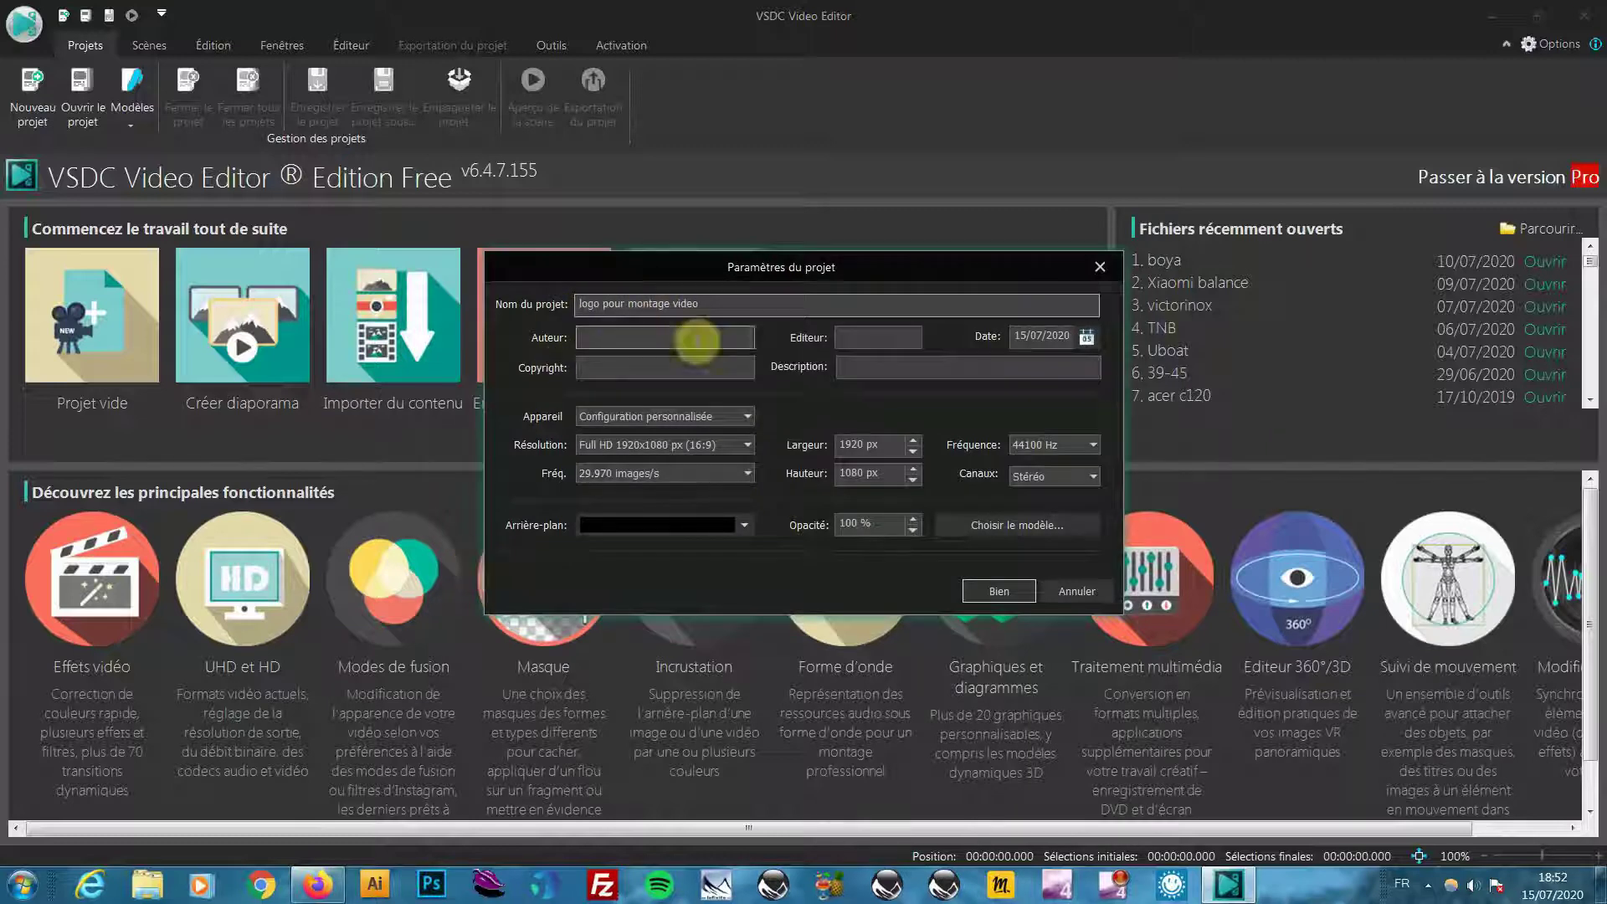
{"action": "left_click", "coordinate": [1009, 594]}
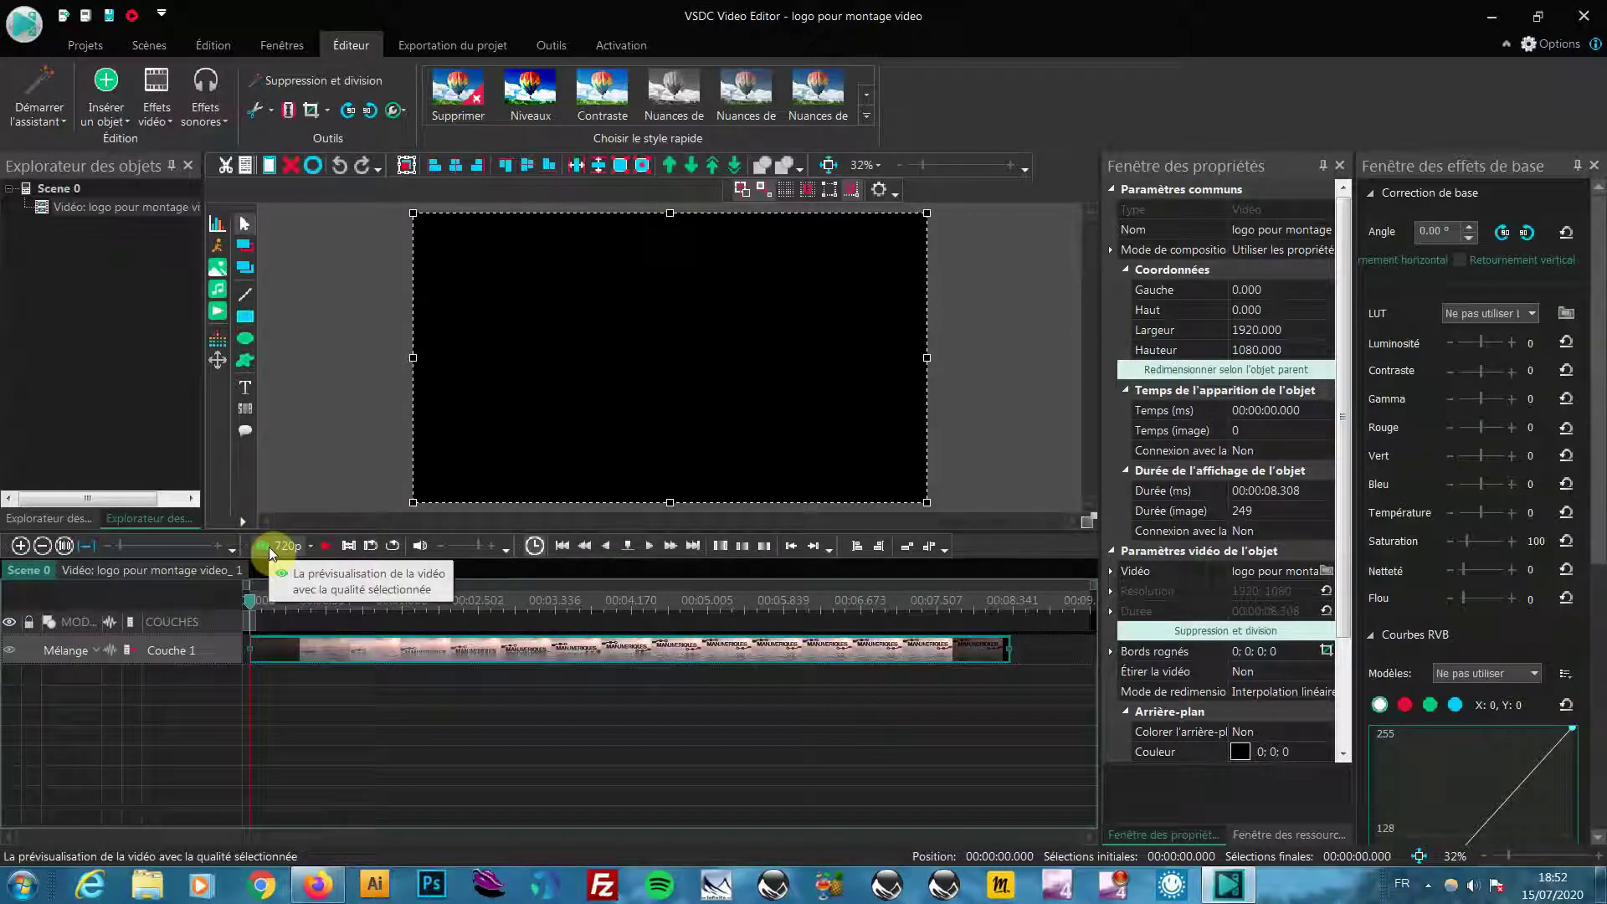
Step: Preview the imported logo clip on the timeline and then from its start in the separate playback window
{"action": "left_click", "coordinate": [327, 546]}
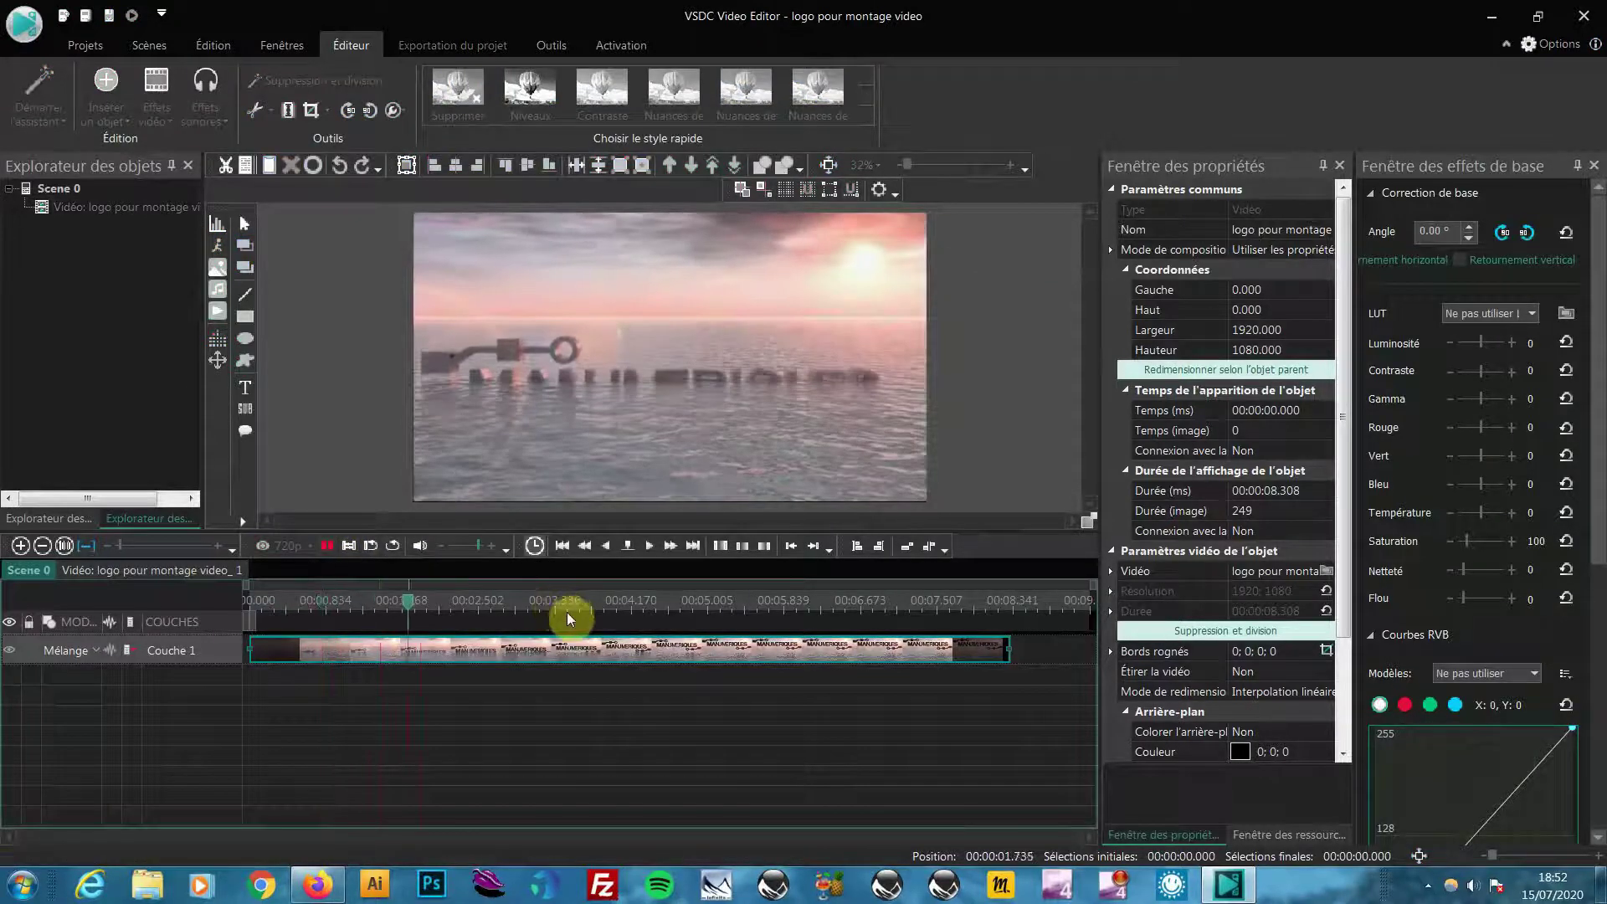
{"action": "left_click", "coordinate": [325, 549]}
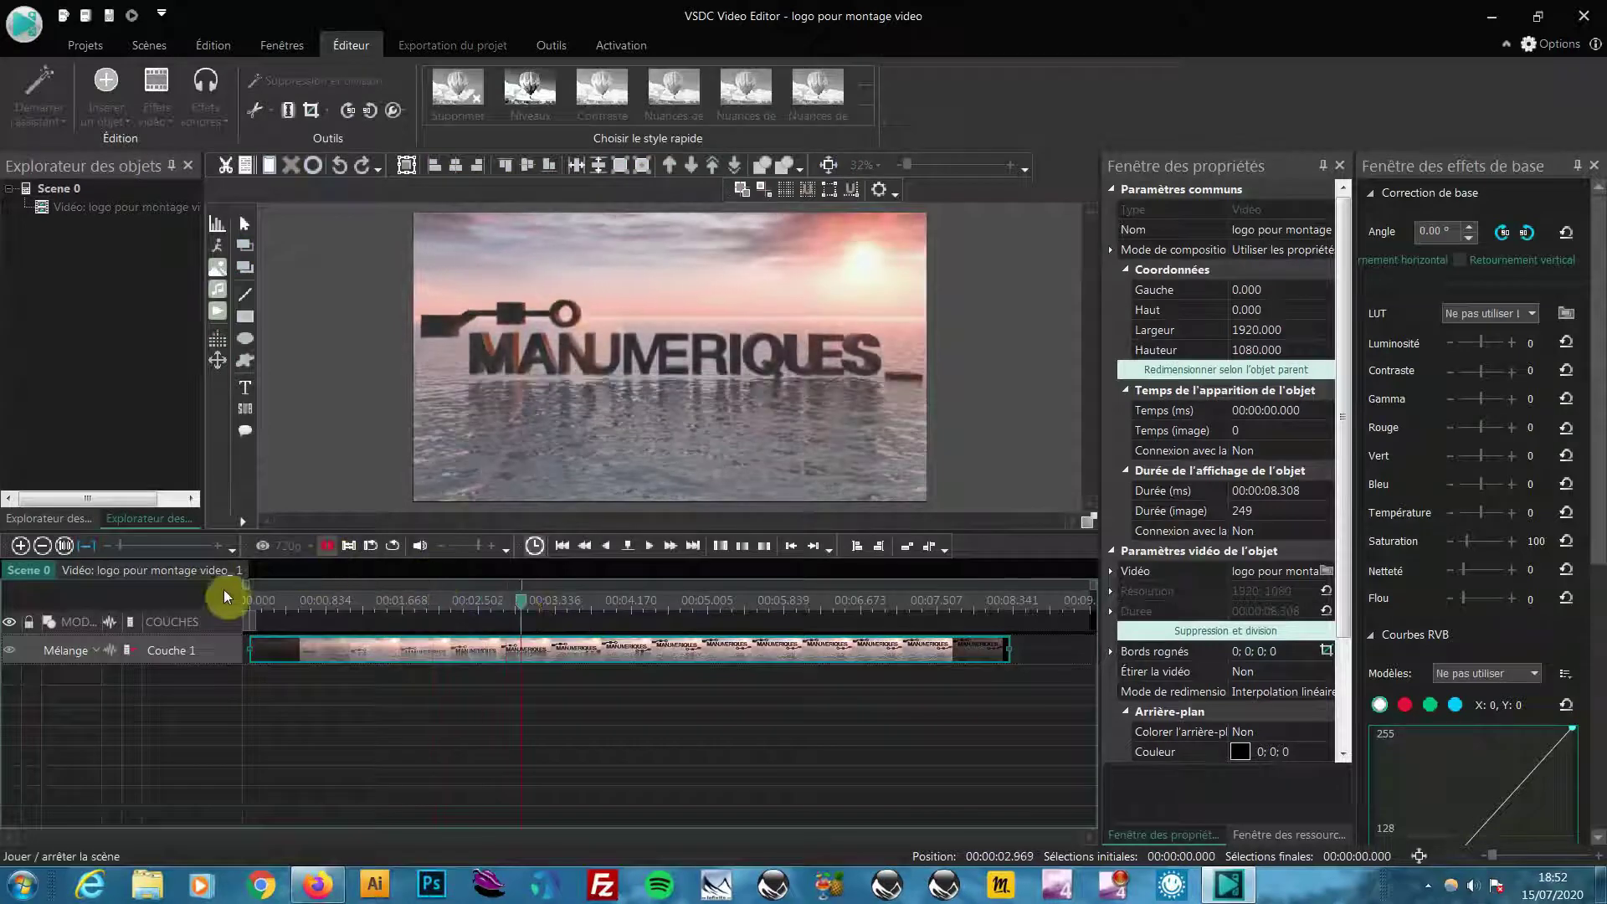
{"action": "left_click_drag", "start_coordinate": [519, 602], "coordinate": [239, 601]}
{"action": "left_click", "coordinate": [267, 545]}
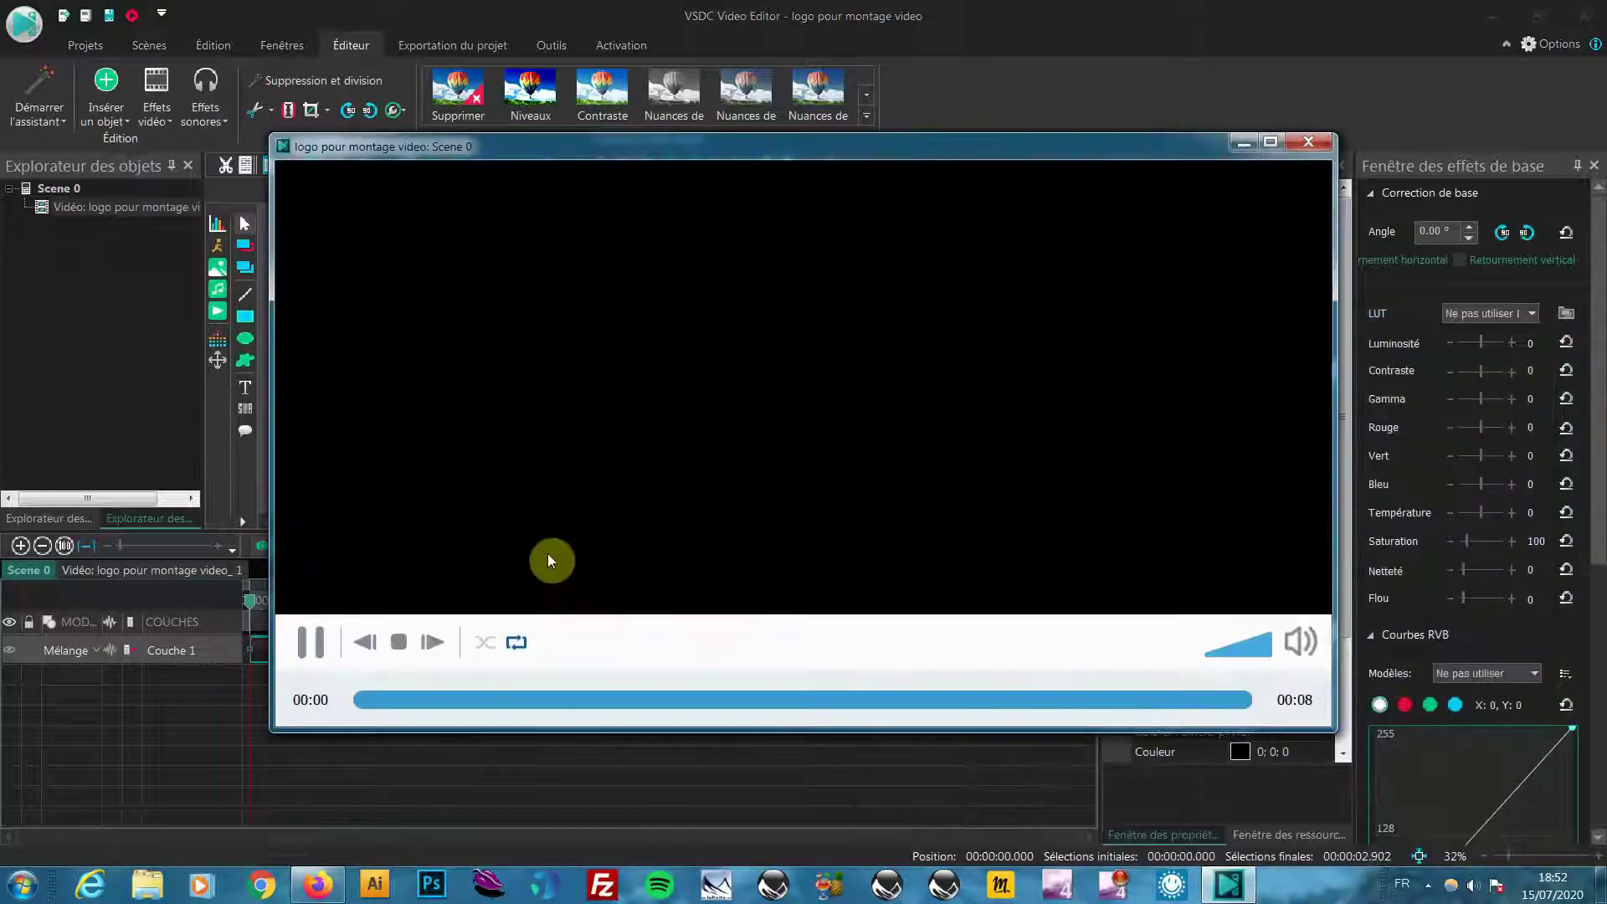
{"action": "left_click", "coordinate": [1269, 142]}
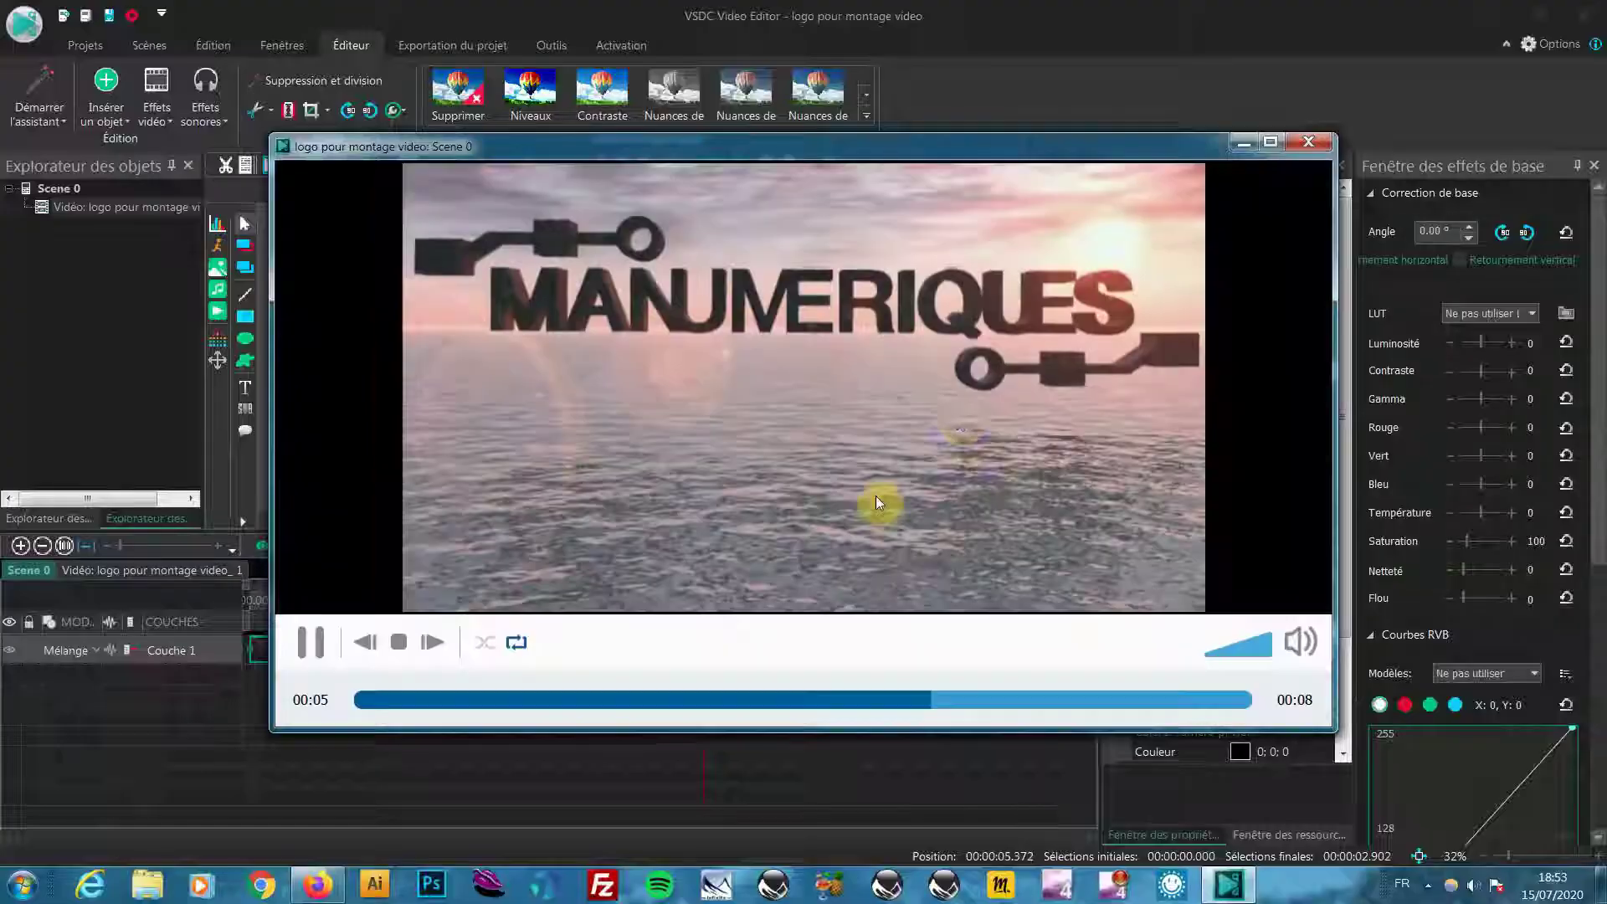
{"action": "double_click", "coordinate": [878, 499]}
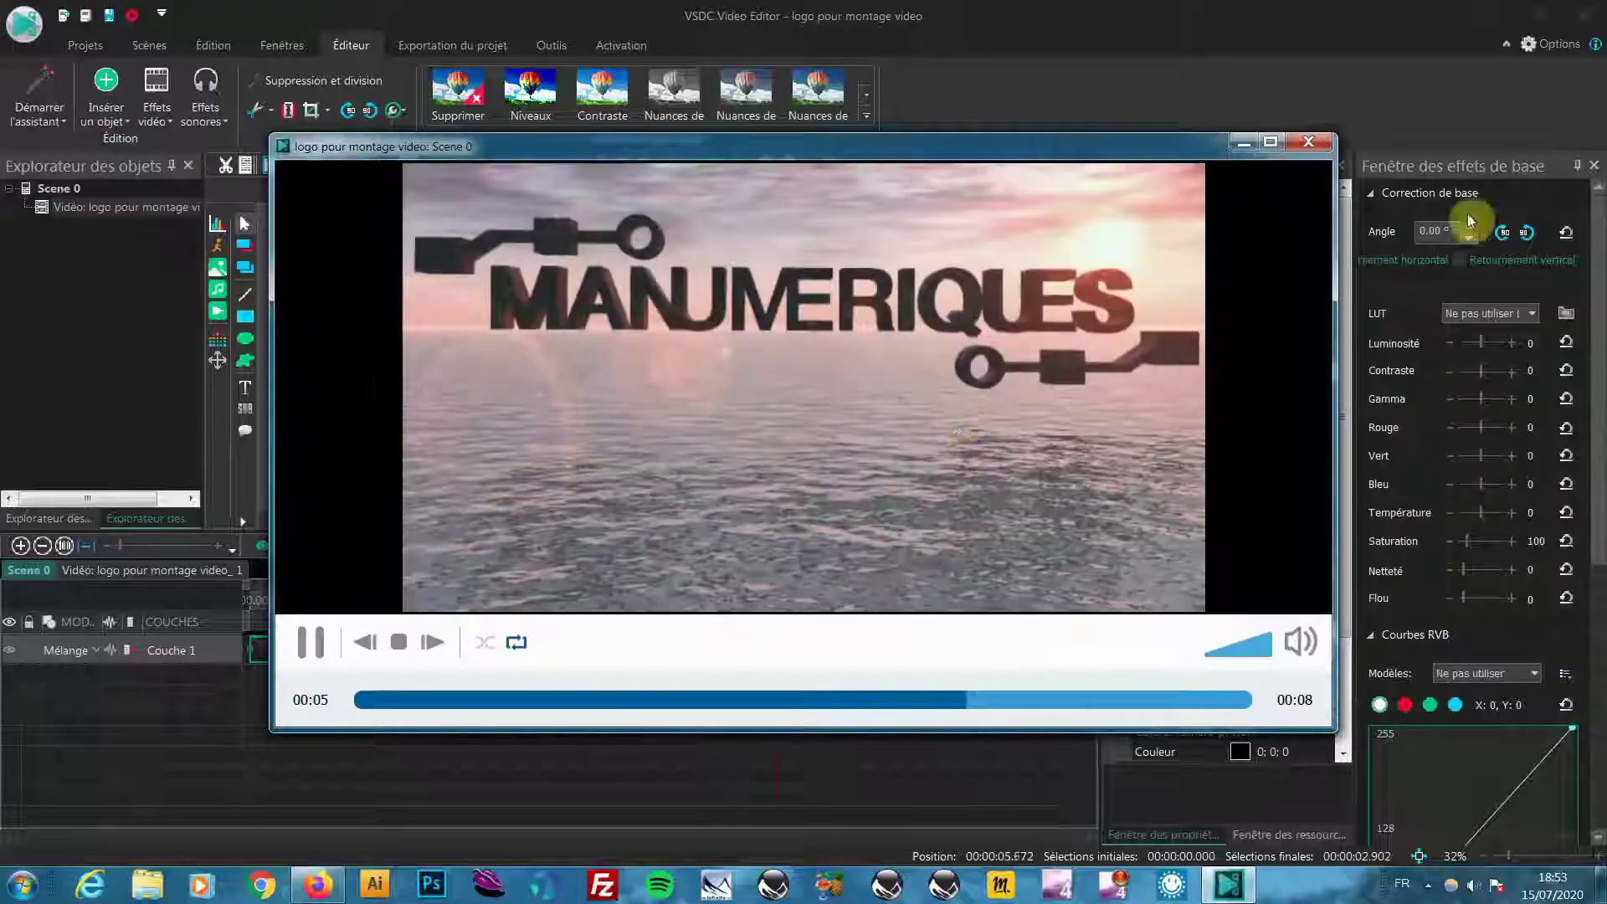
{"action": "left_click", "coordinate": [1309, 144]}
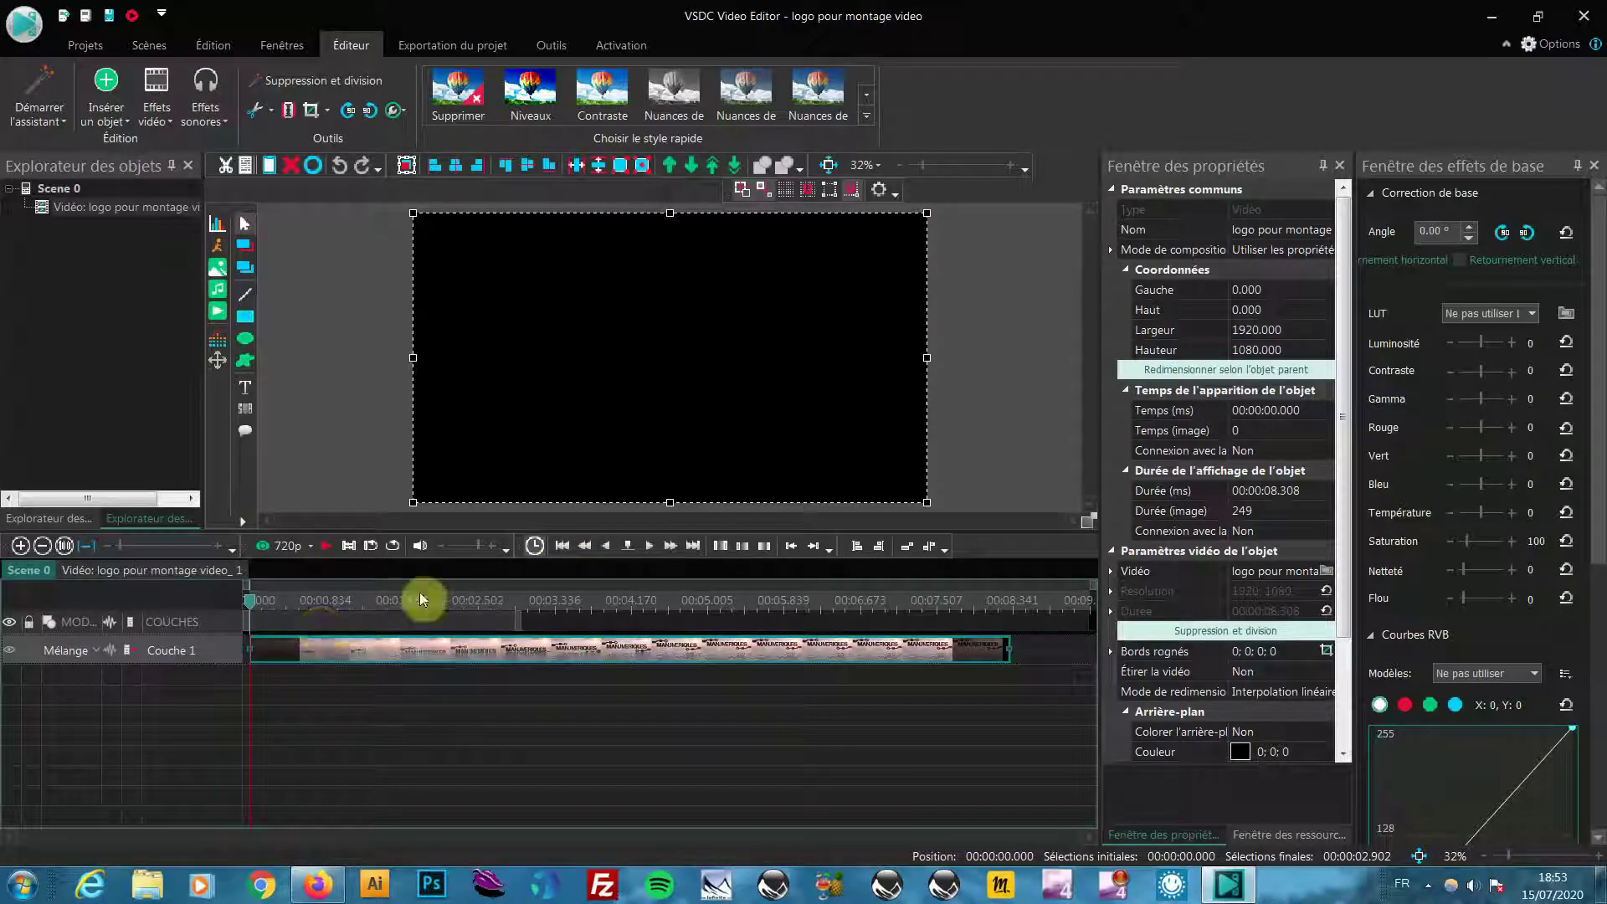
Step: Insert the hiphopdeadpool video from the desktop at manual position 00:00:08.274, at the end of the logo clip
{"action": "left_click_drag", "start_coordinate": [258, 603], "coordinate": [1000, 596]}
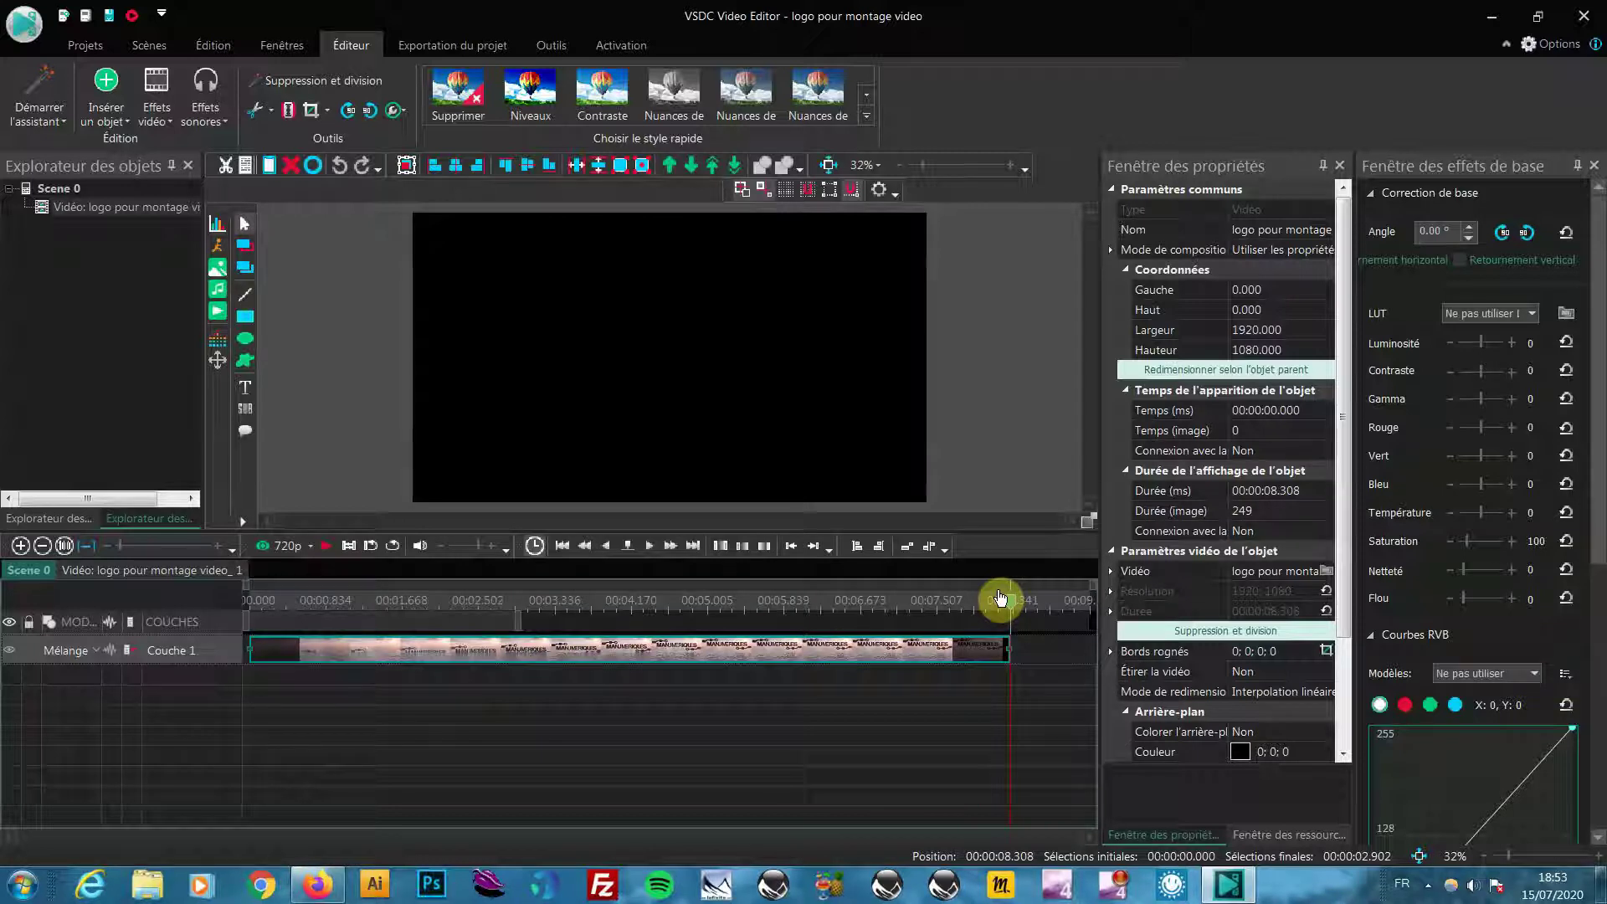
{"action": "left_click", "coordinate": [1000, 597]}
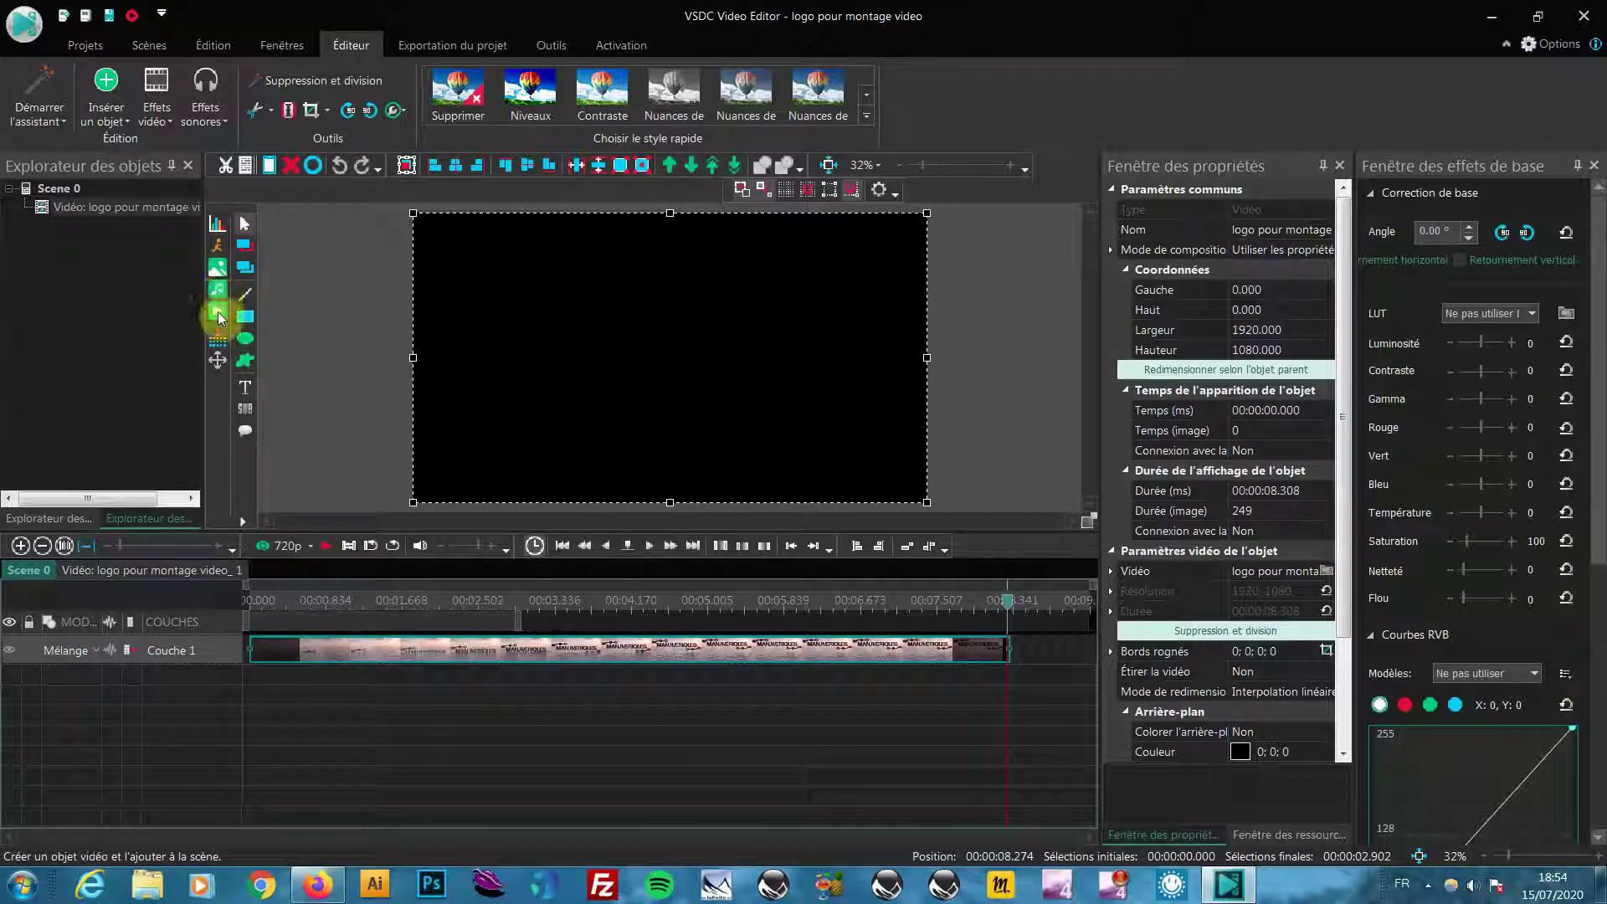
{"action": "left_click", "coordinate": [218, 317]}
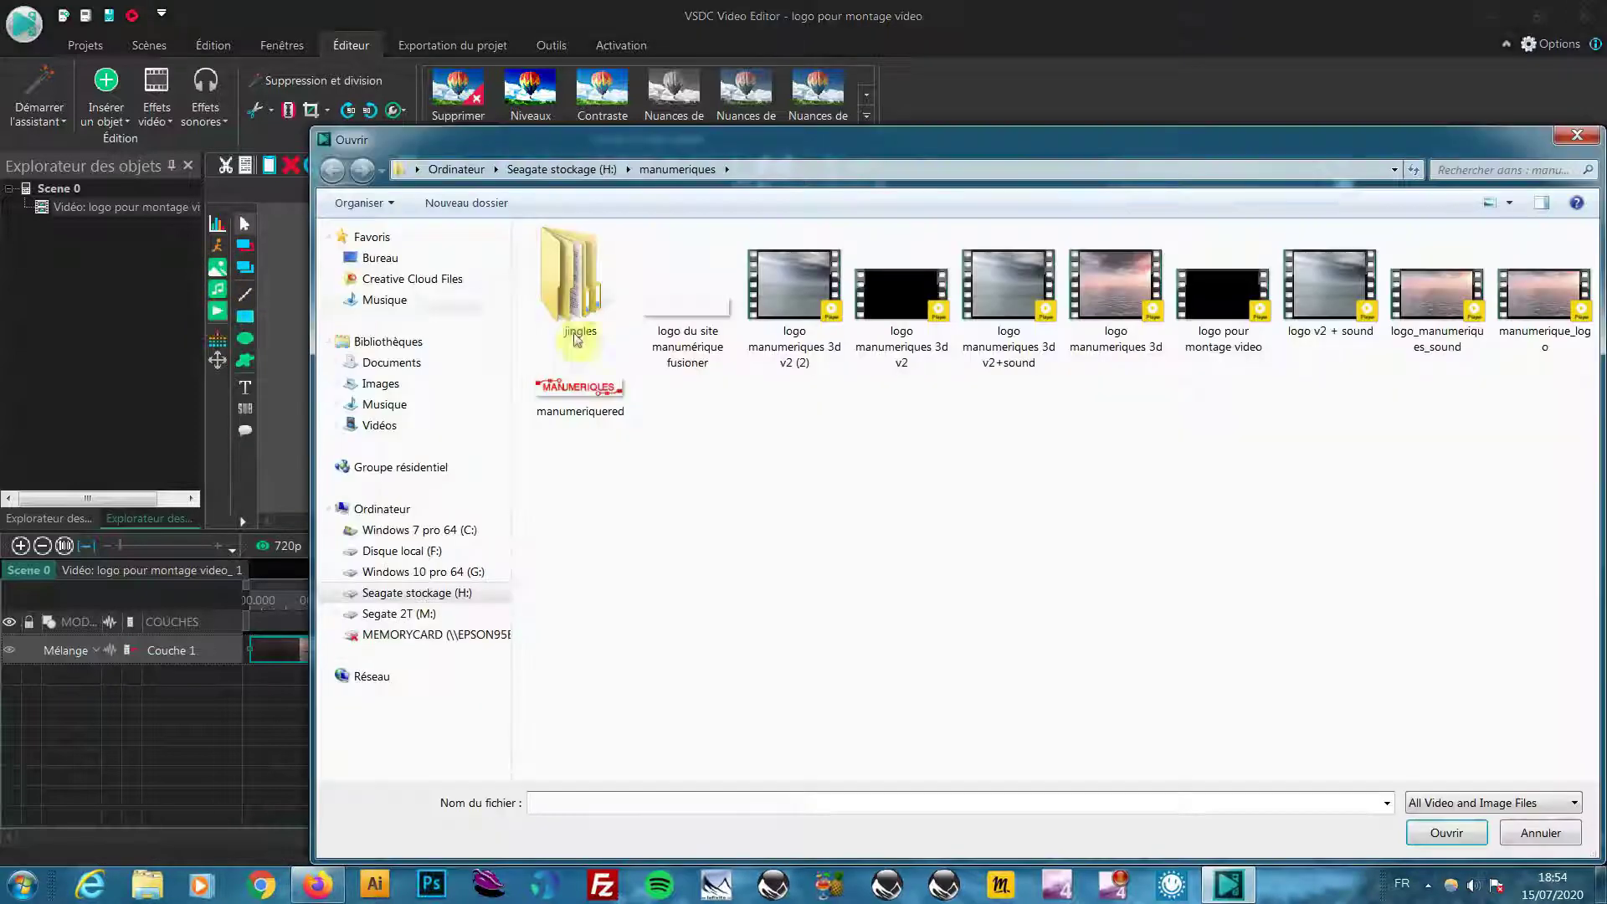
{"action": "left_click", "coordinate": [373, 259]}
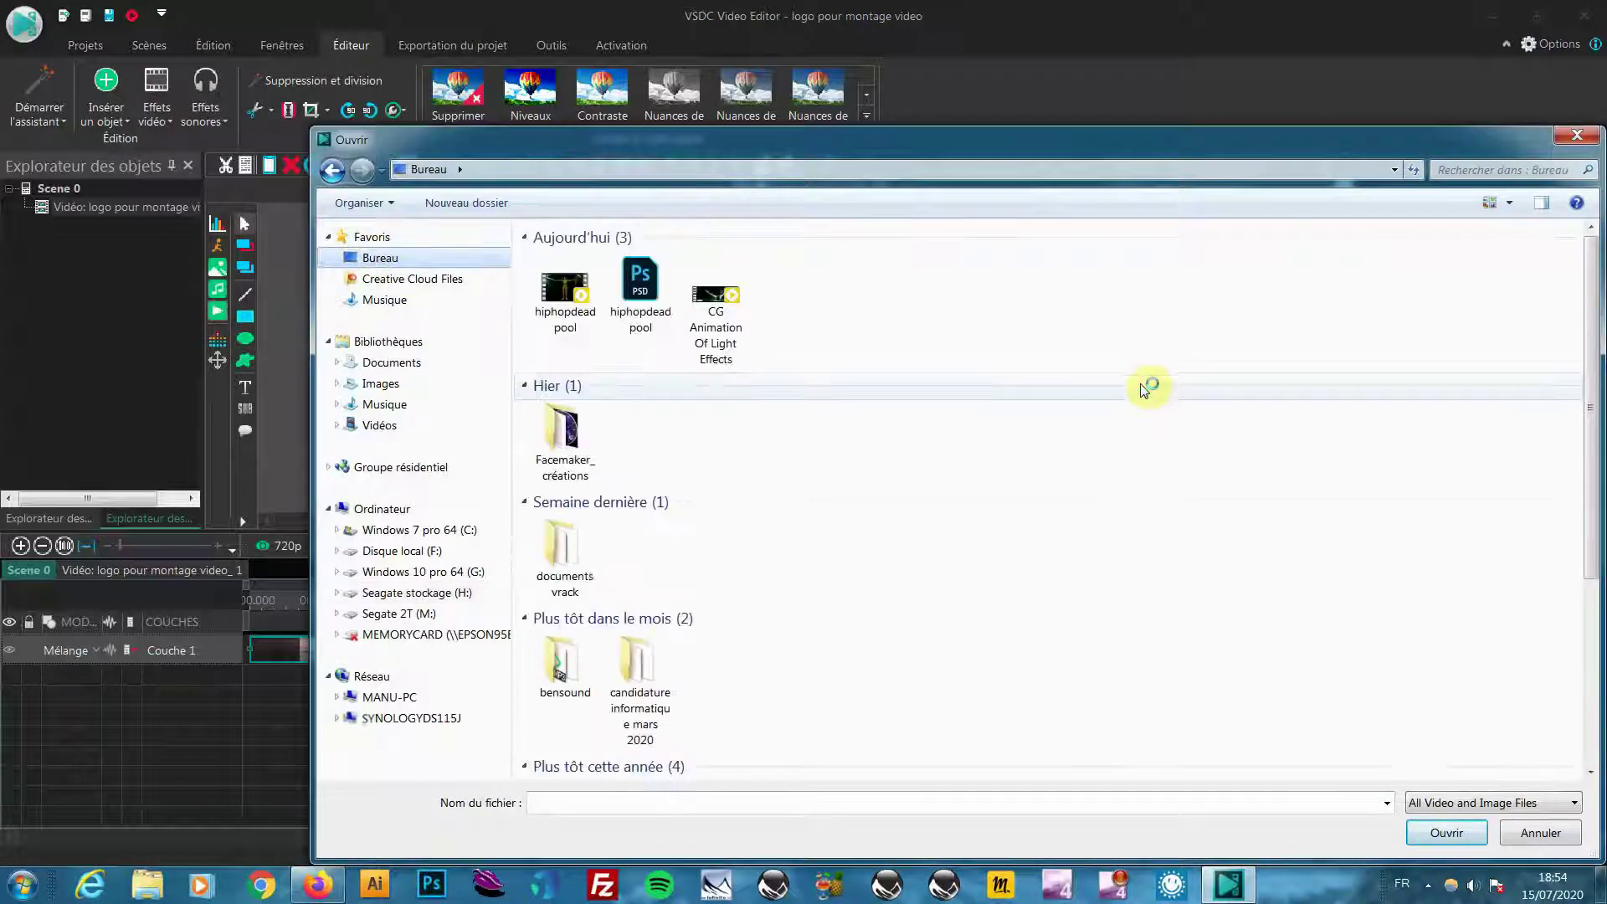
{"action": "scroll", "coordinate": [672, 383], "scroll_direction": "down", "scroll_amount": 3}
{"action": "scroll", "coordinate": [745, 377], "scroll_direction": "up", "scroll_amount": 3}
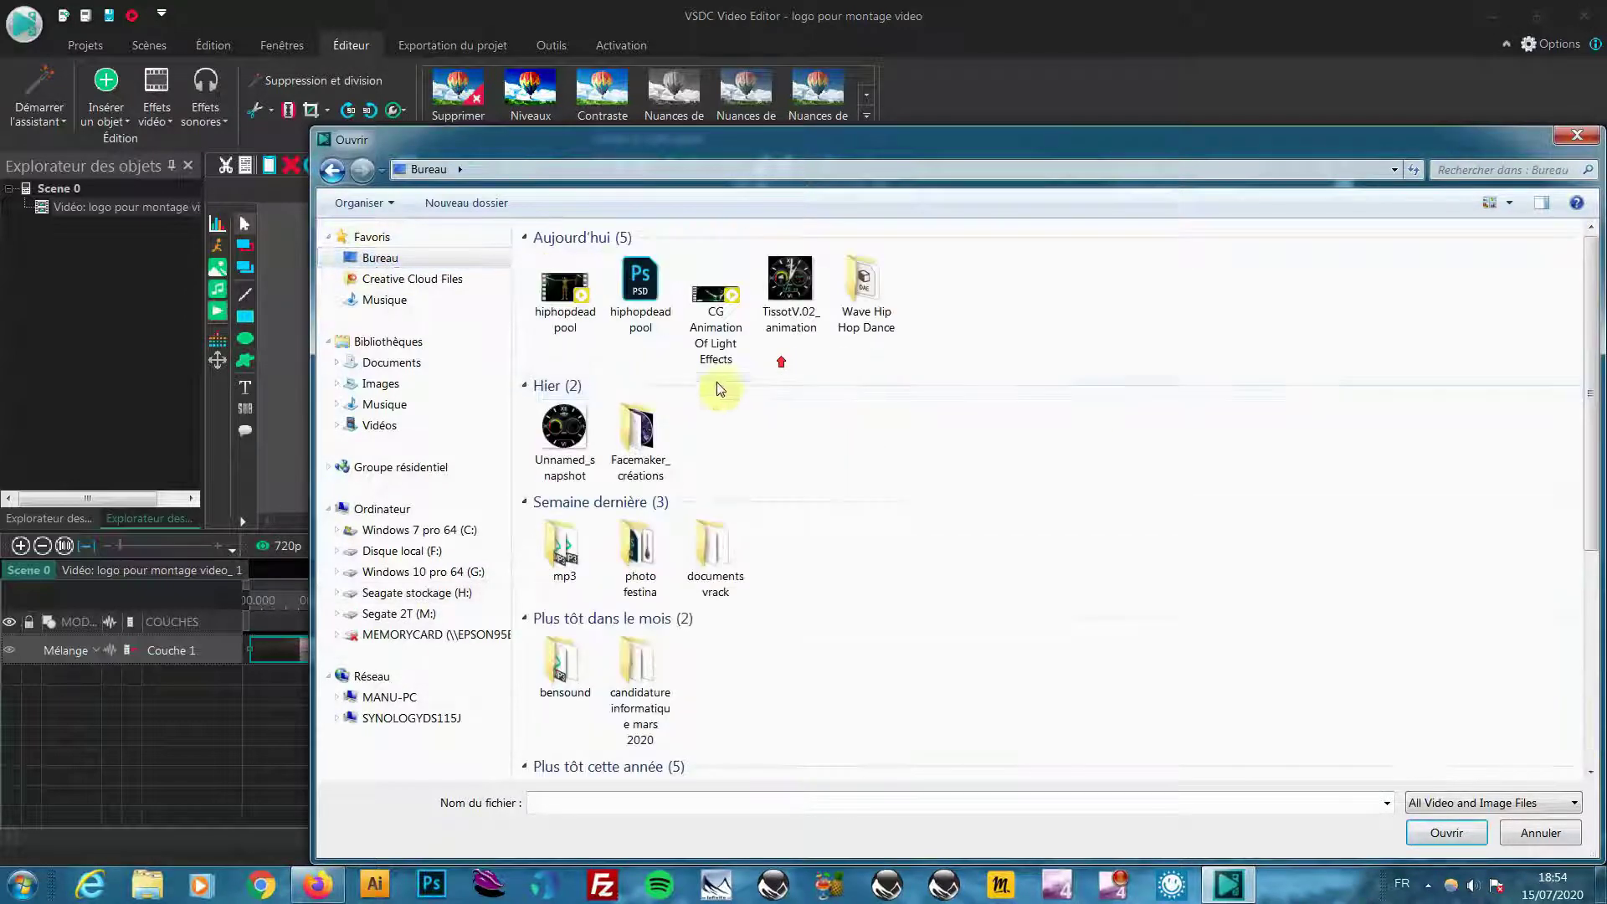
{"action": "double_click", "coordinate": [567, 292]}
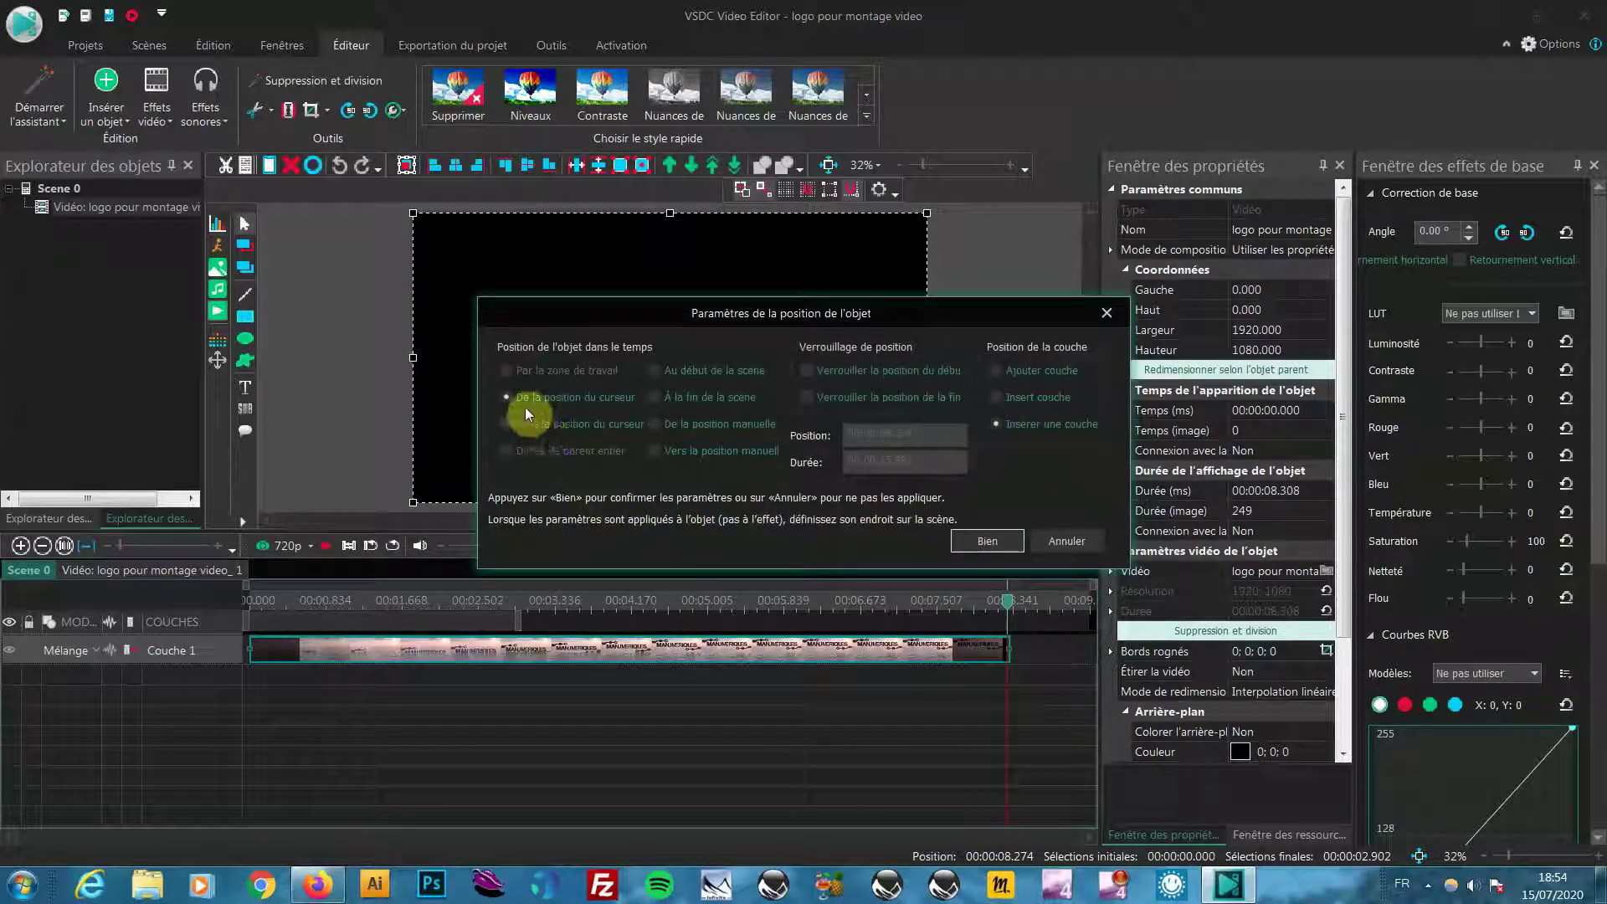
{"action": "left_click", "coordinate": [656, 424]}
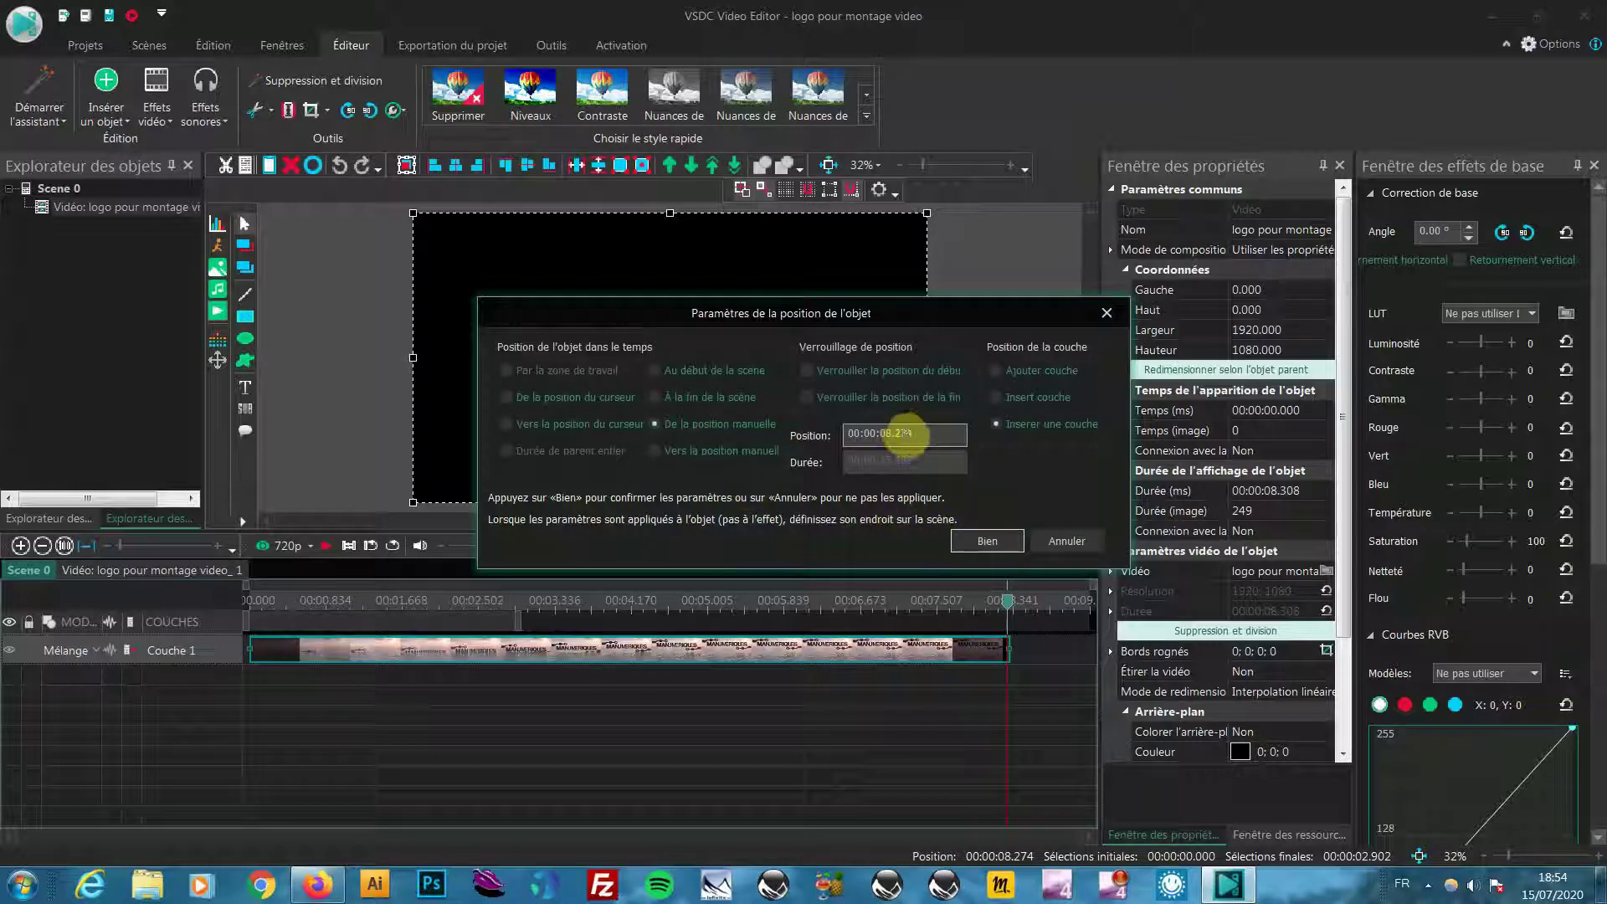
{"action": "left_click", "coordinate": [997, 541]}
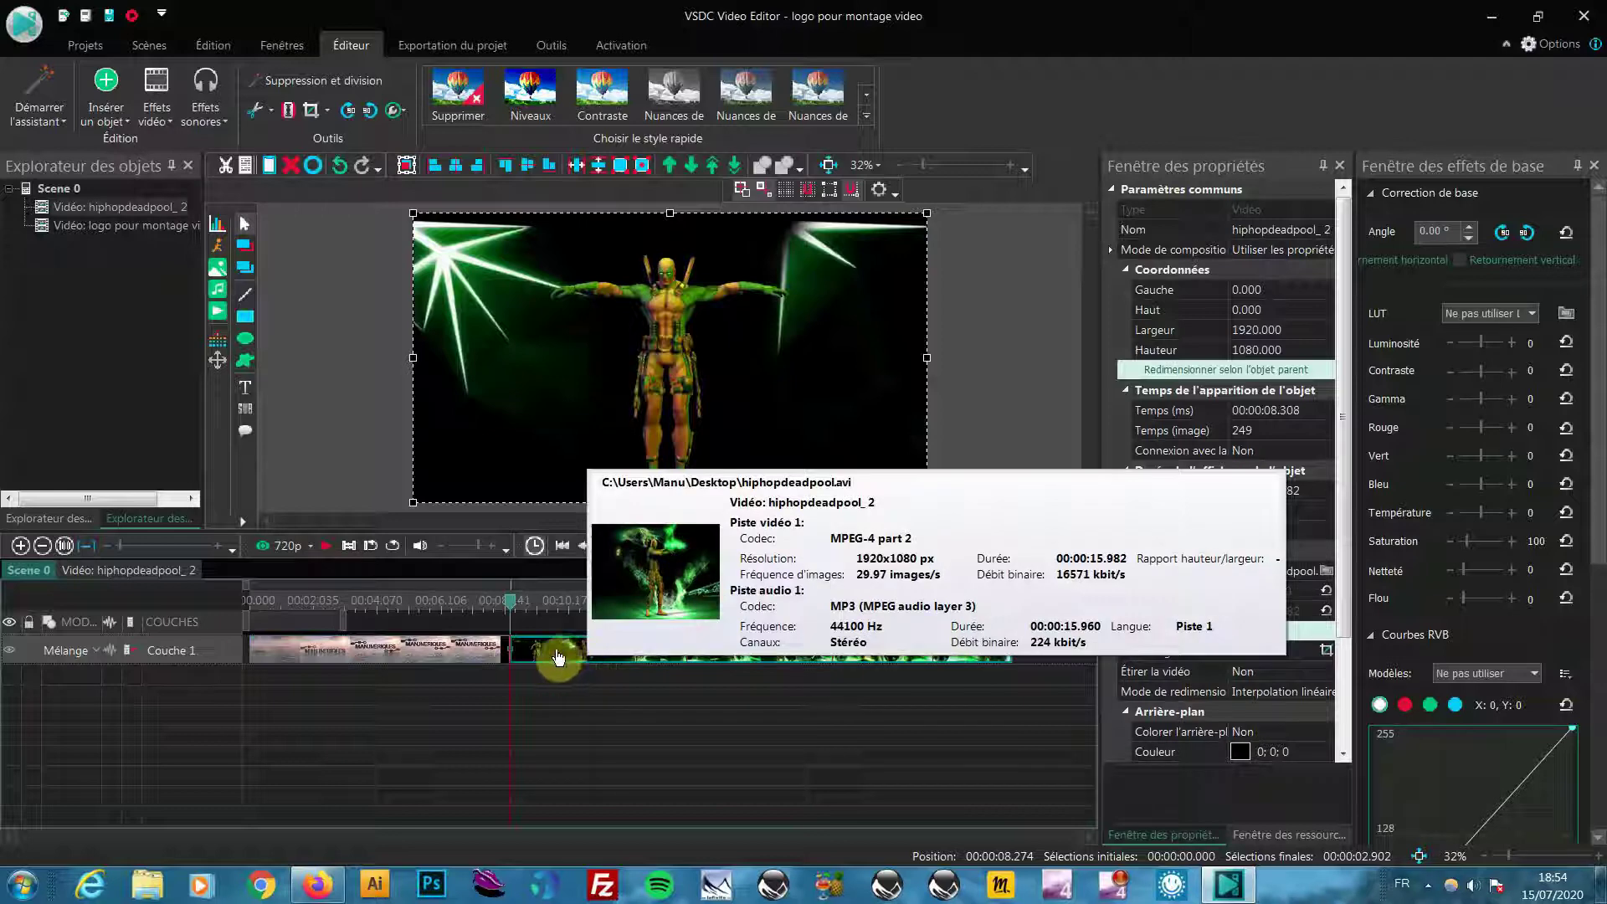
Step: Play the scene from just before the end of the logo clip to check the transition to hiphopdeadpool
{"action": "left_click_drag", "start_coordinate": [514, 609], "coordinate": [493, 609]}
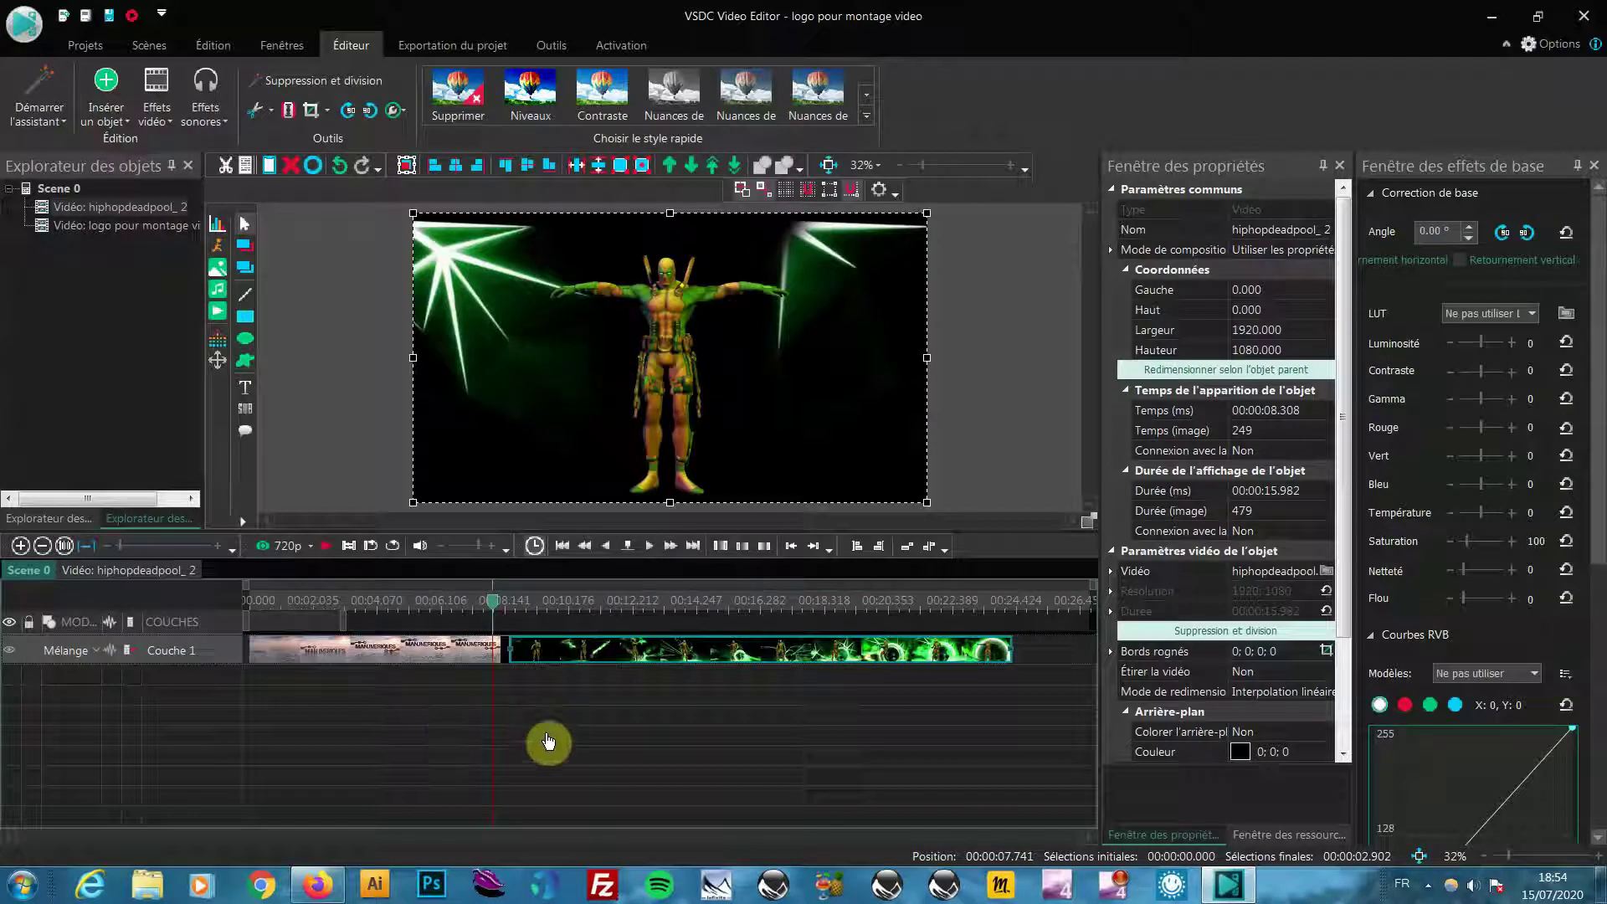
{"action": "left_click", "coordinate": [341, 546]}
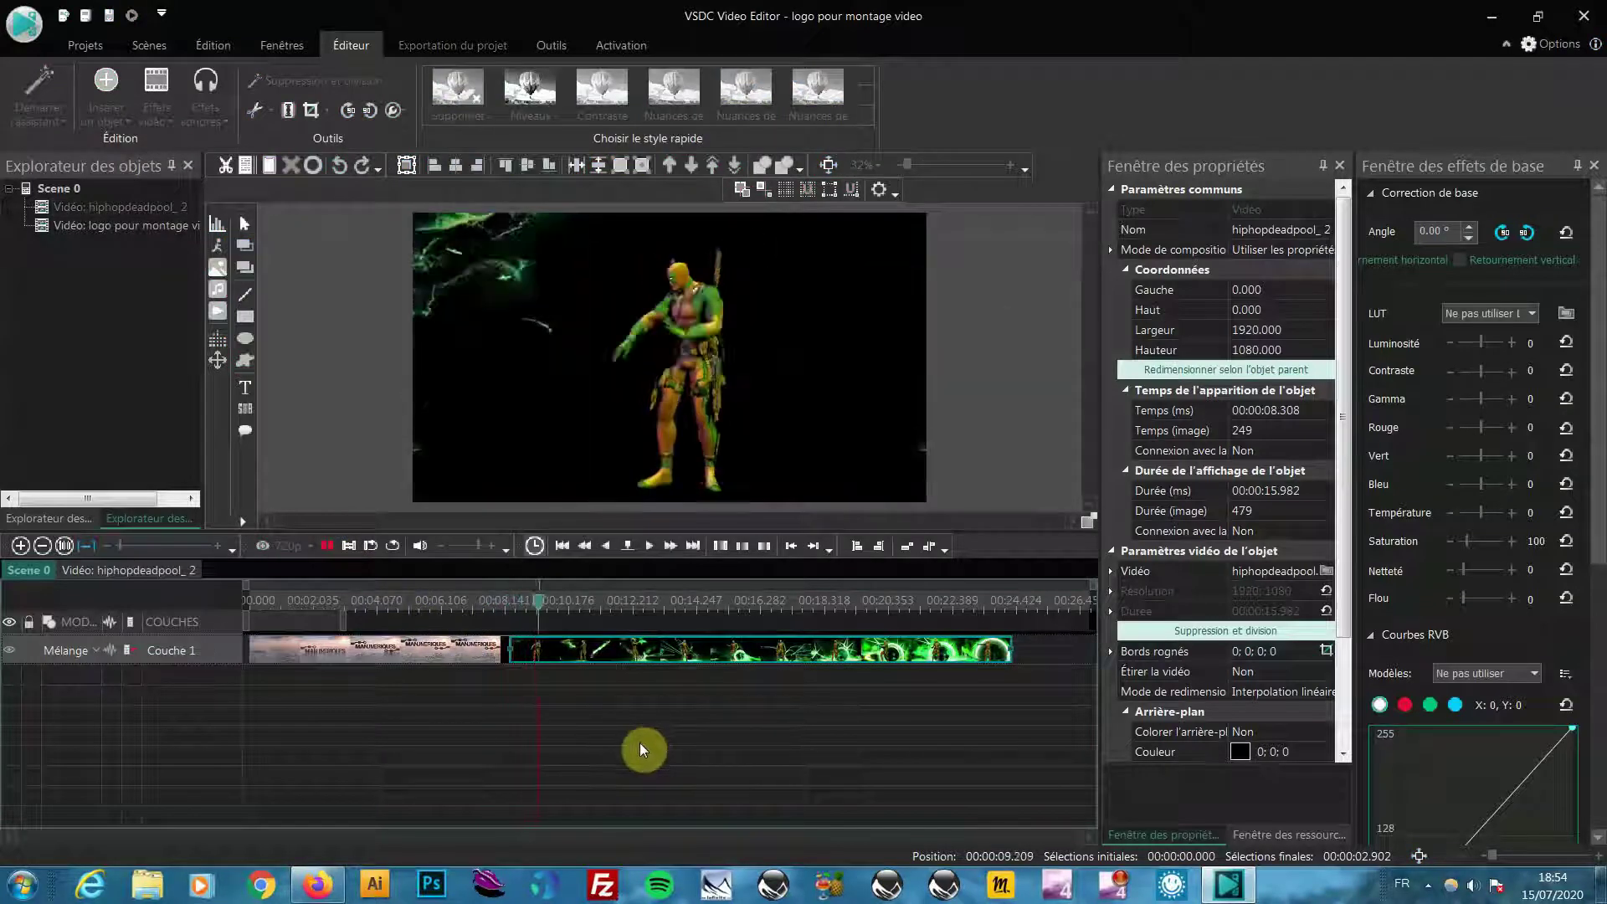
{"action": "left_click", "coordinate": [328, 545]}
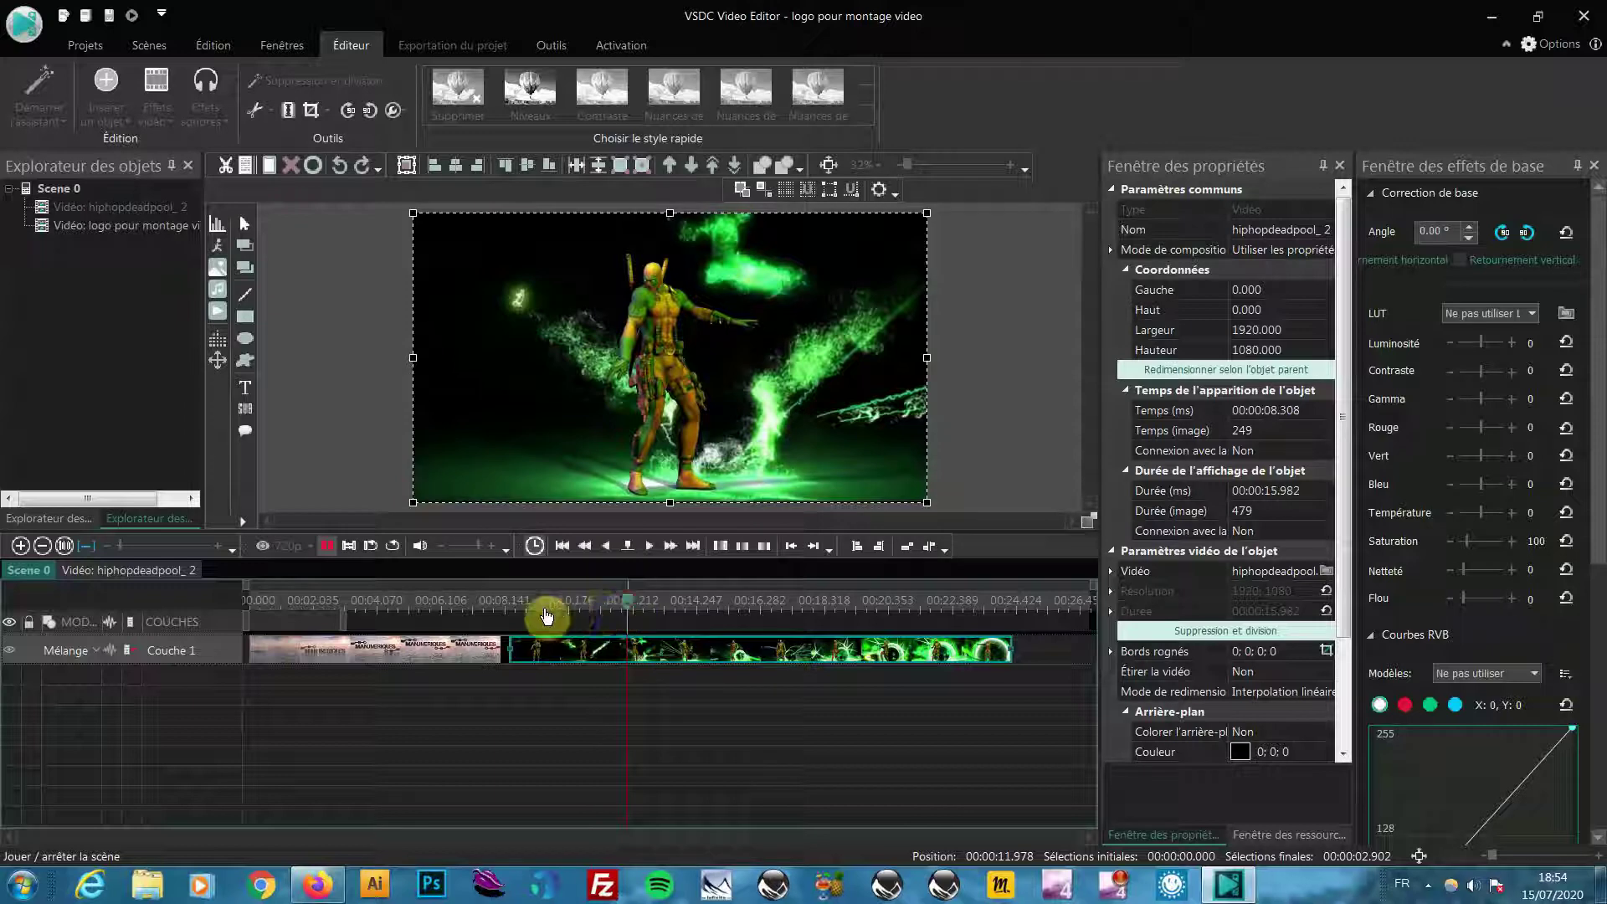
Step: Move the displaced hiphopdeadpool clip back against the end of the logo clip on Couche 1
{"action": "left_click", "coordinate": [584, 651]}
{"action": "left_click", "coordinate": [593, 610]}
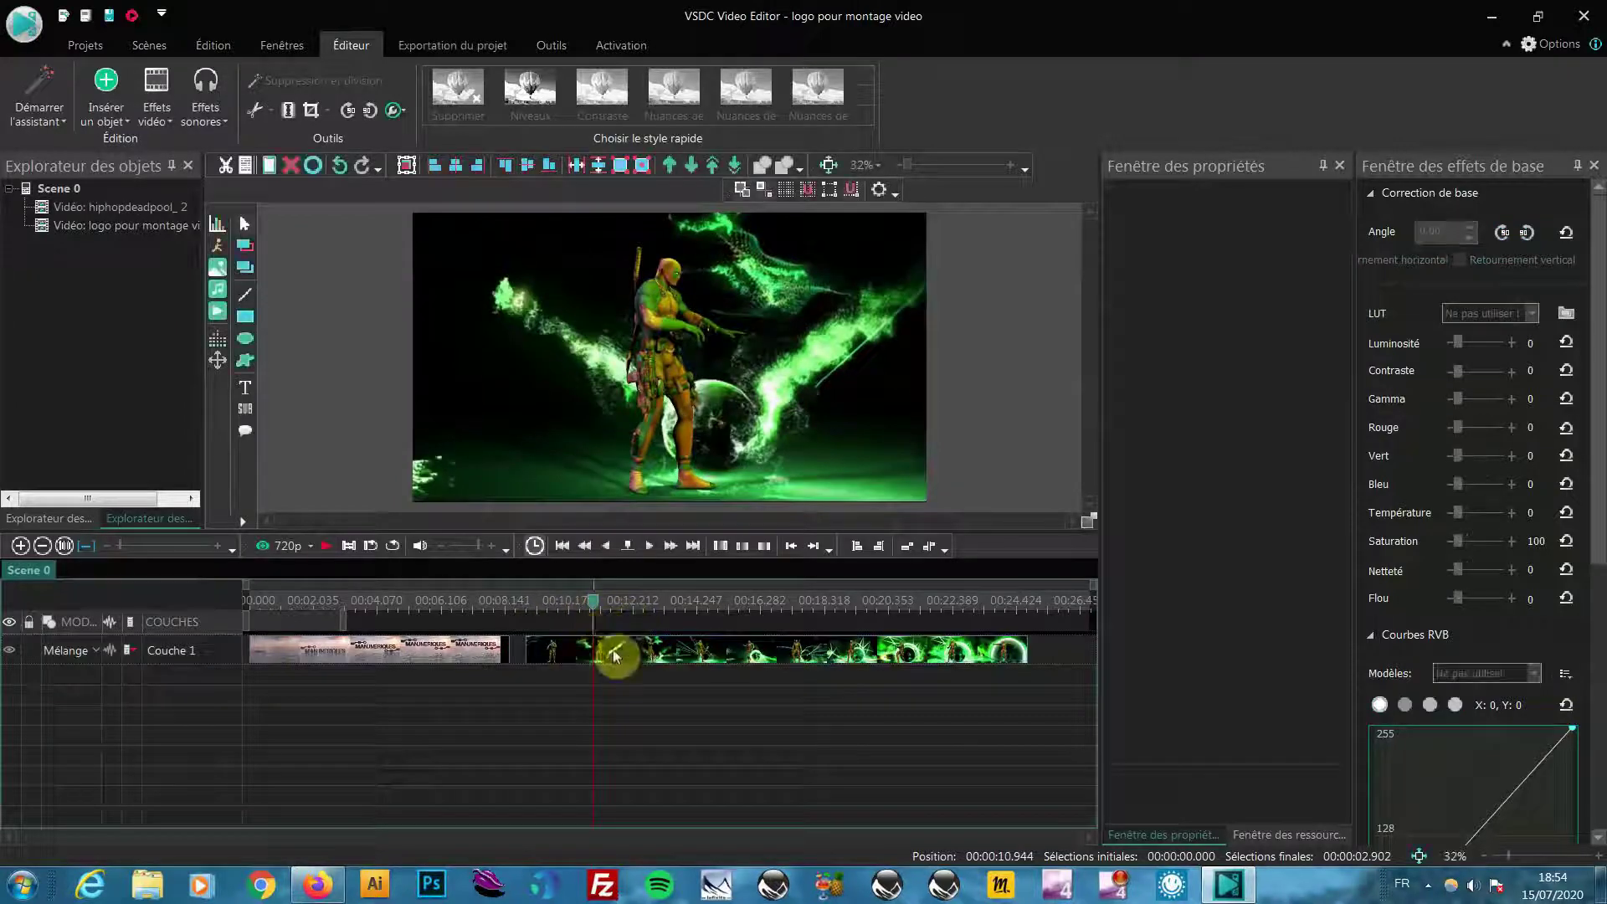
{"action": "left_click_drag", "start_coordinate": [544, 651], "coordinate": [508, 646]}
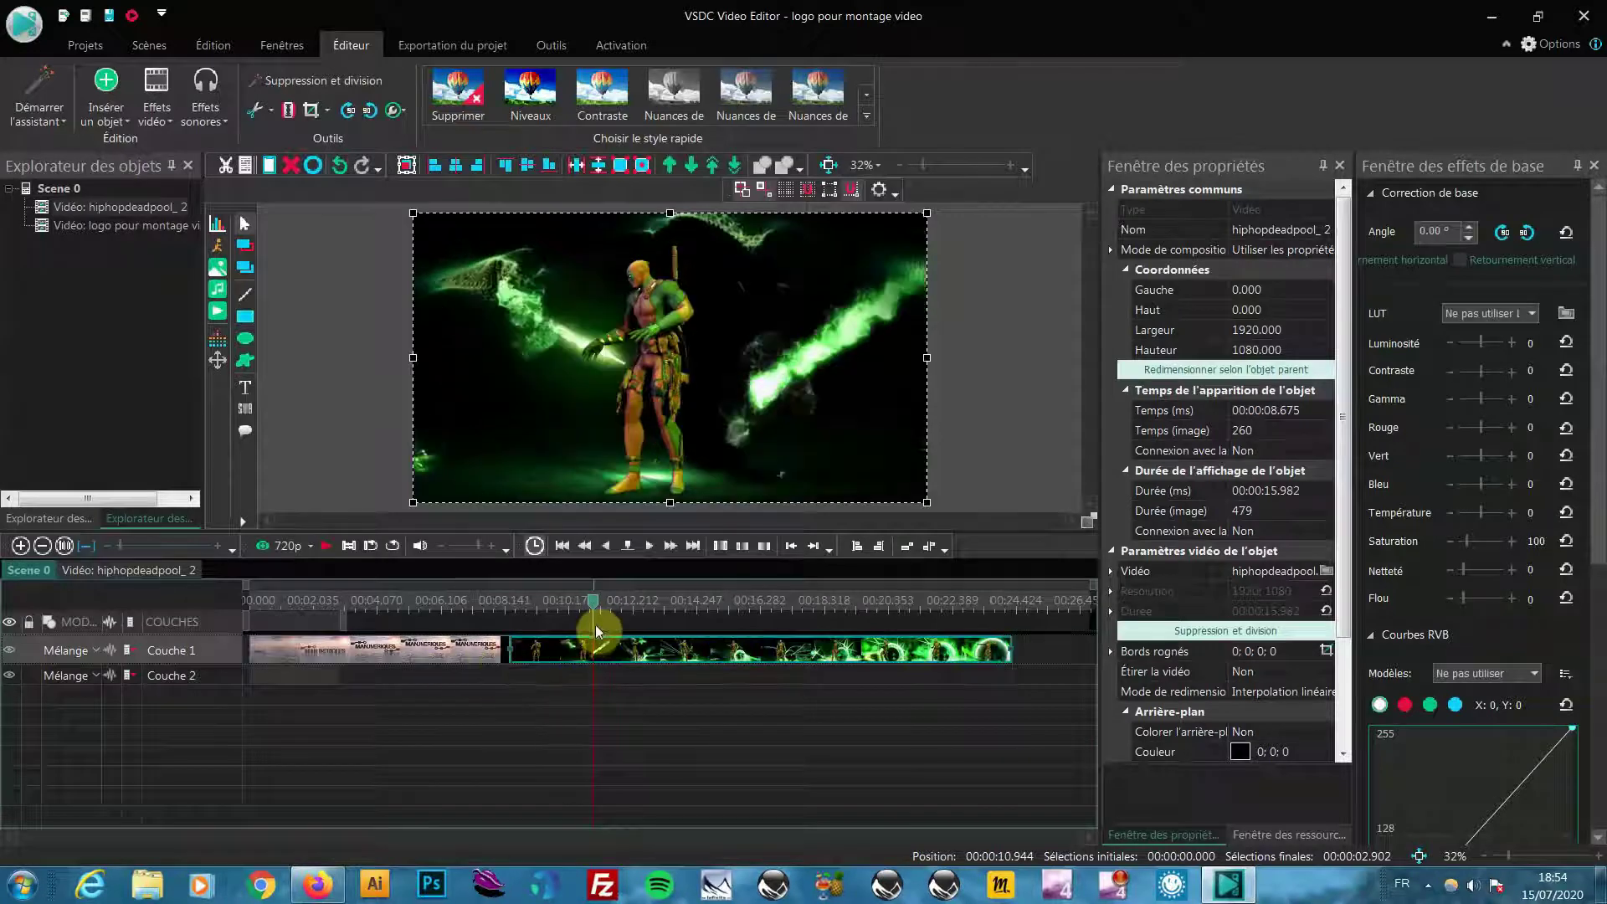
Step: Insert the image "logo du site manumérique fusioner" from the manumeriques folder on drive H:, using manual position 00:00:08.375 and duration 00:00:15.915
{"action": "left_click_drag", "start_coordinate": [534, 610], "coordinate": [513, 611]}
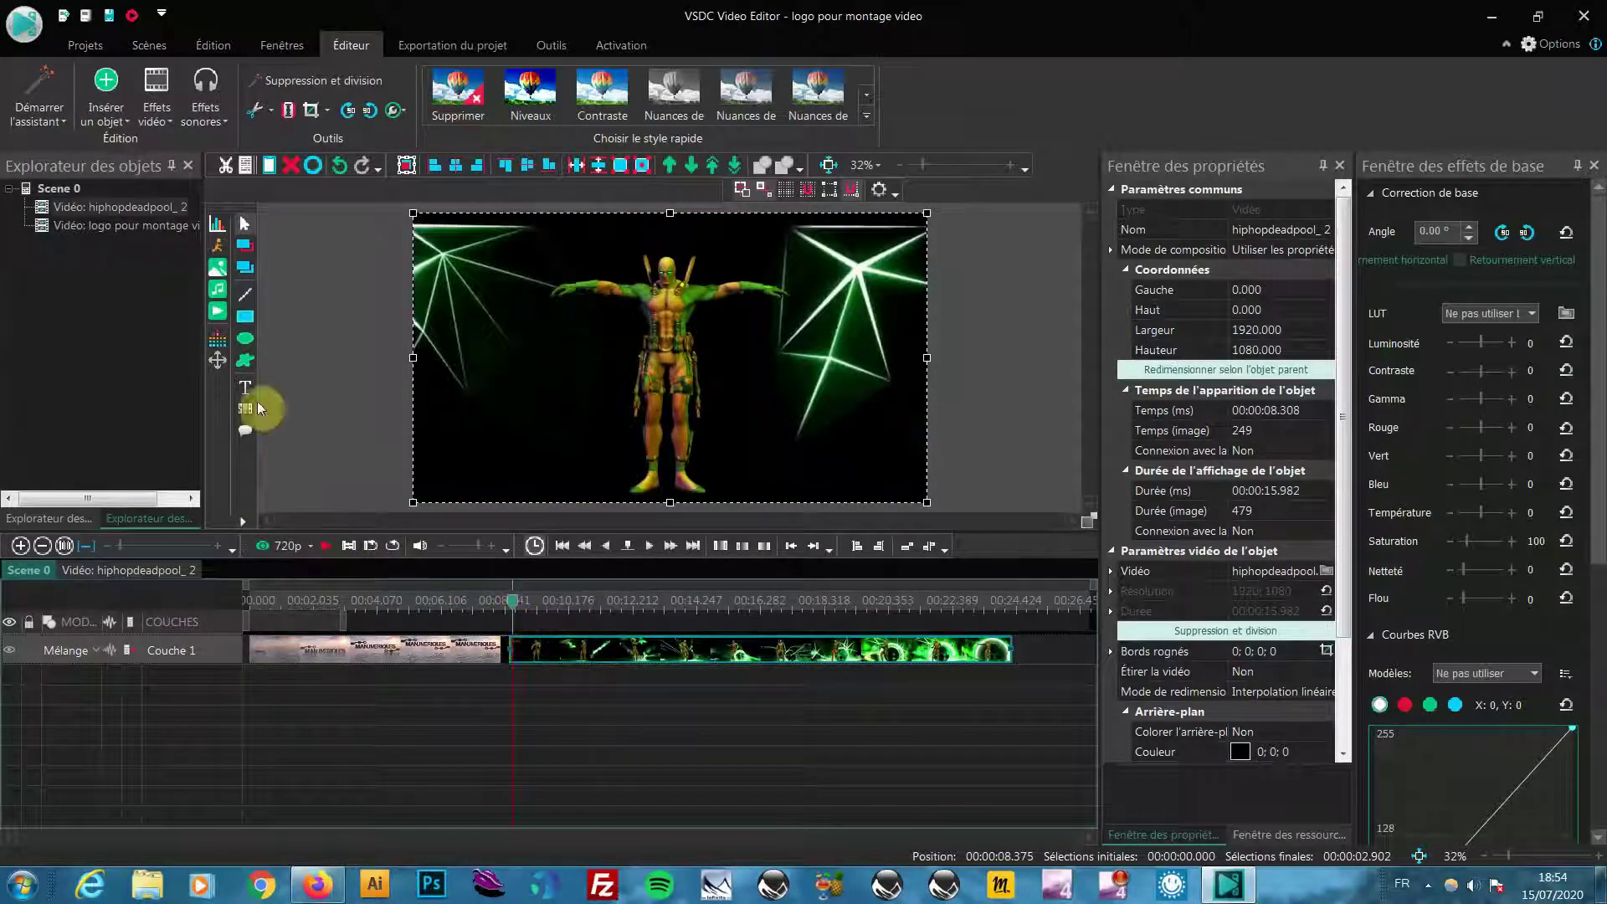
{"action": "left_click", "coordinate": [217, 272]}
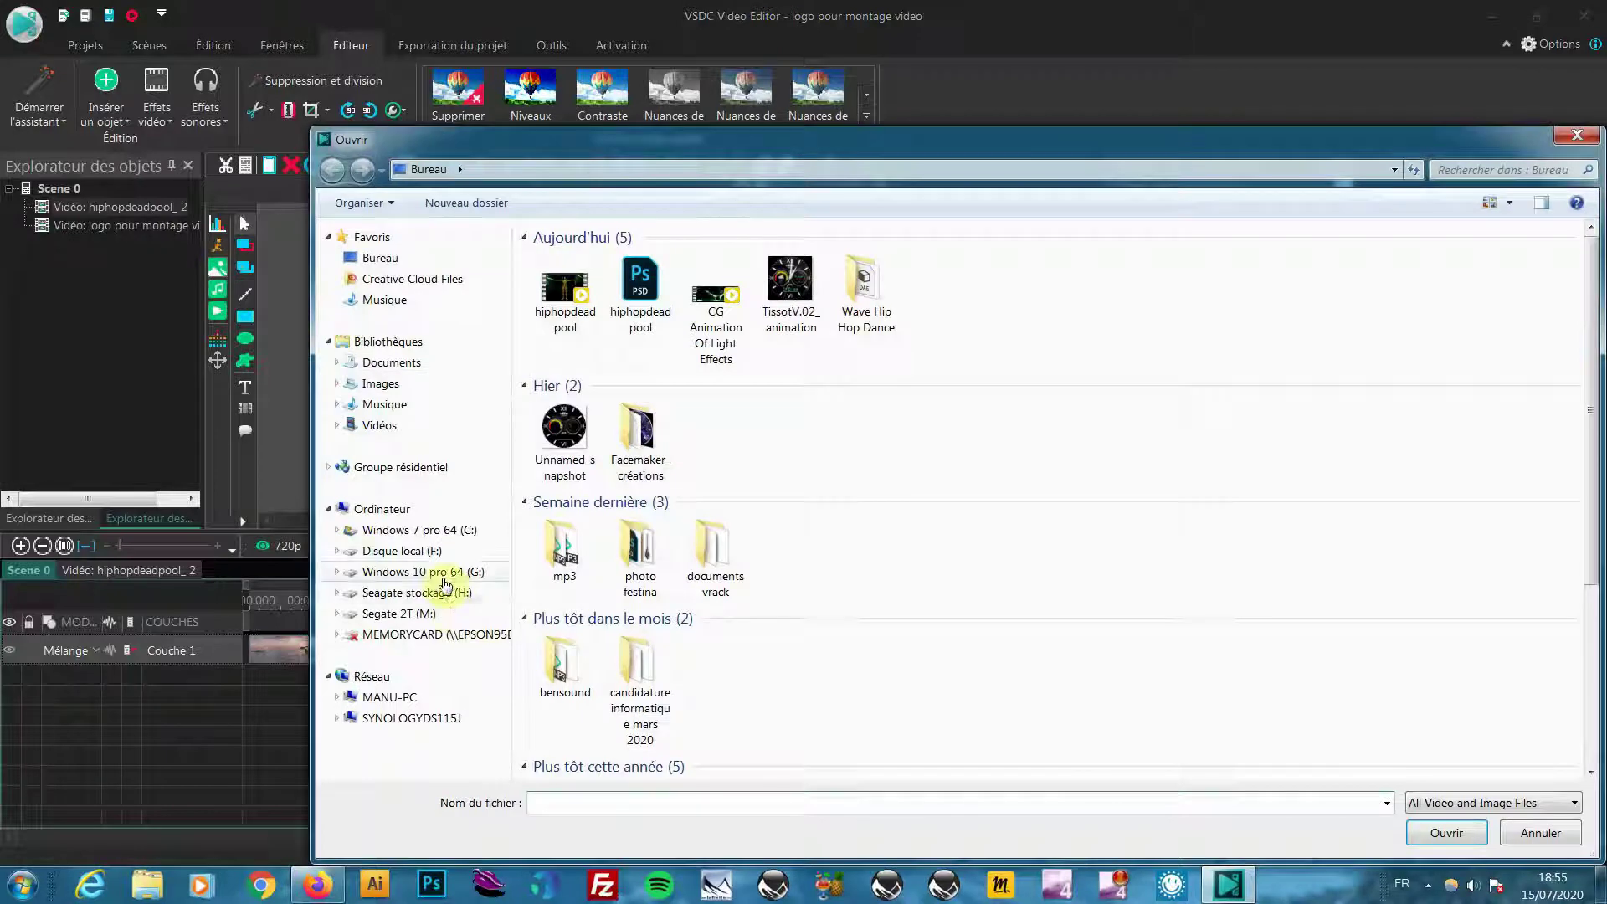
{"action": "left_click", "coordinate": [444, 594]}
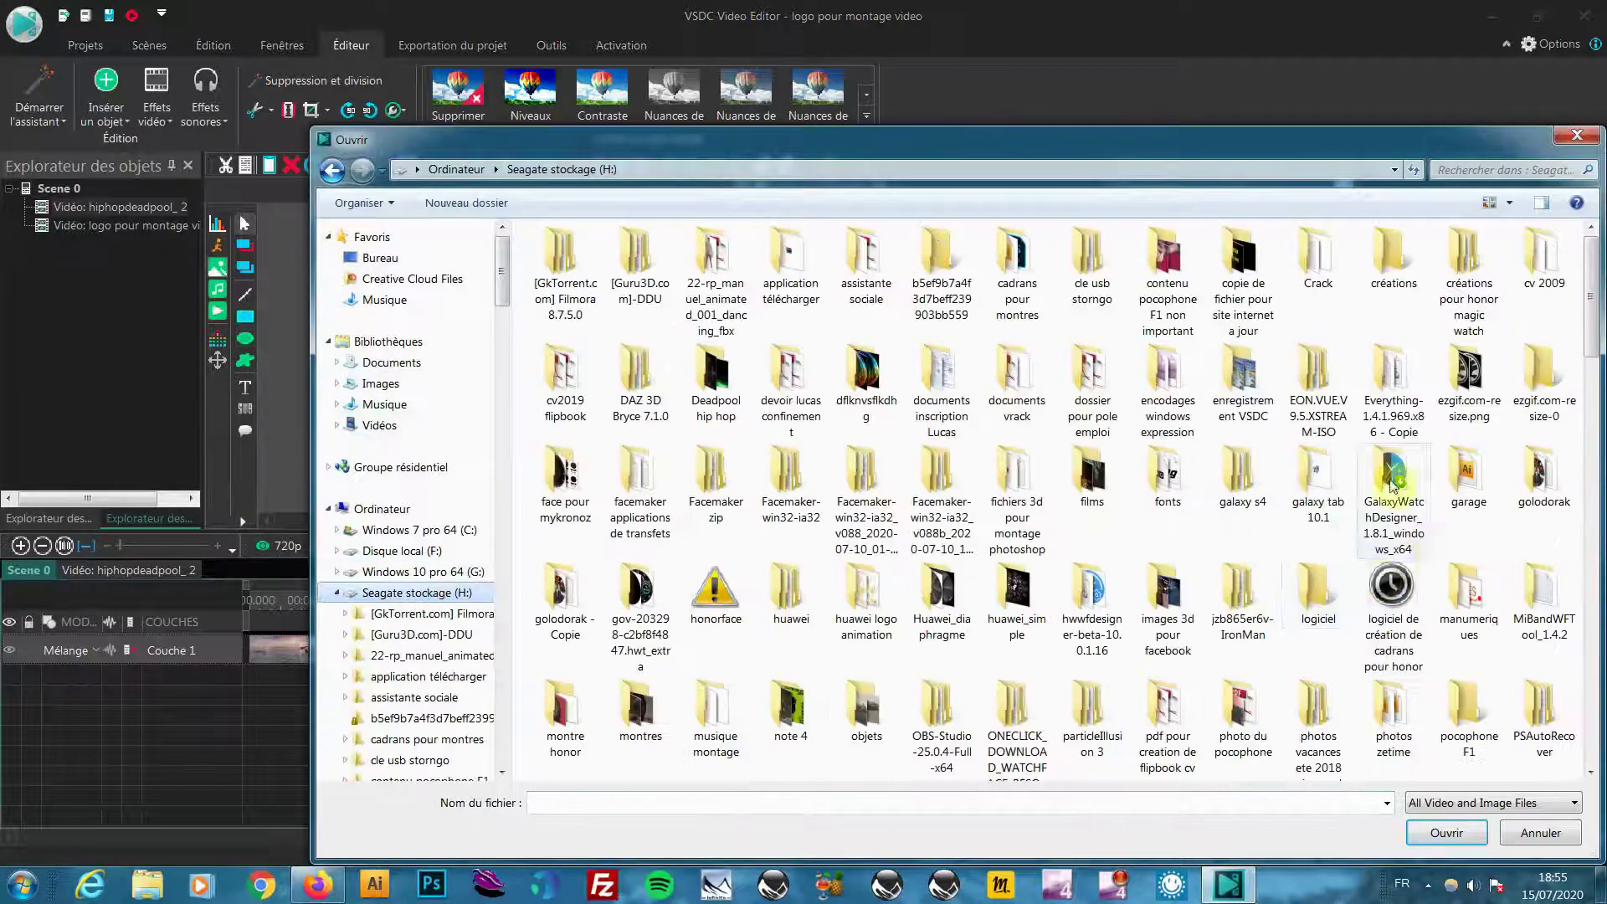
{"action": "double_click", "coordinate": [1468, 604]}
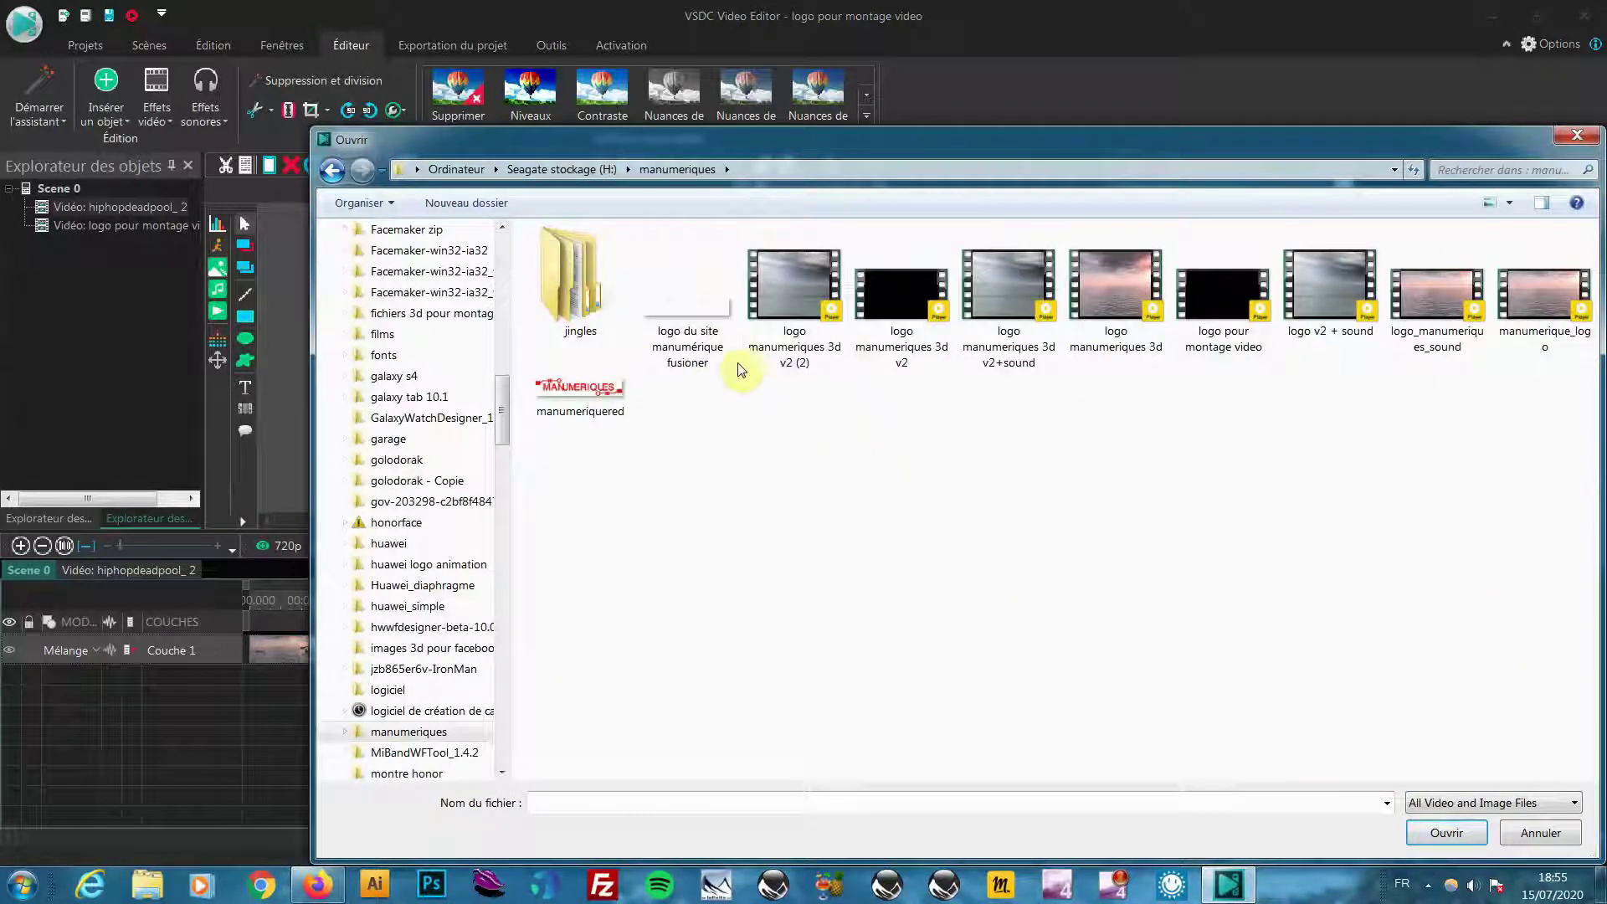
{"action": "double_click", "coordinate": [698, 321]}
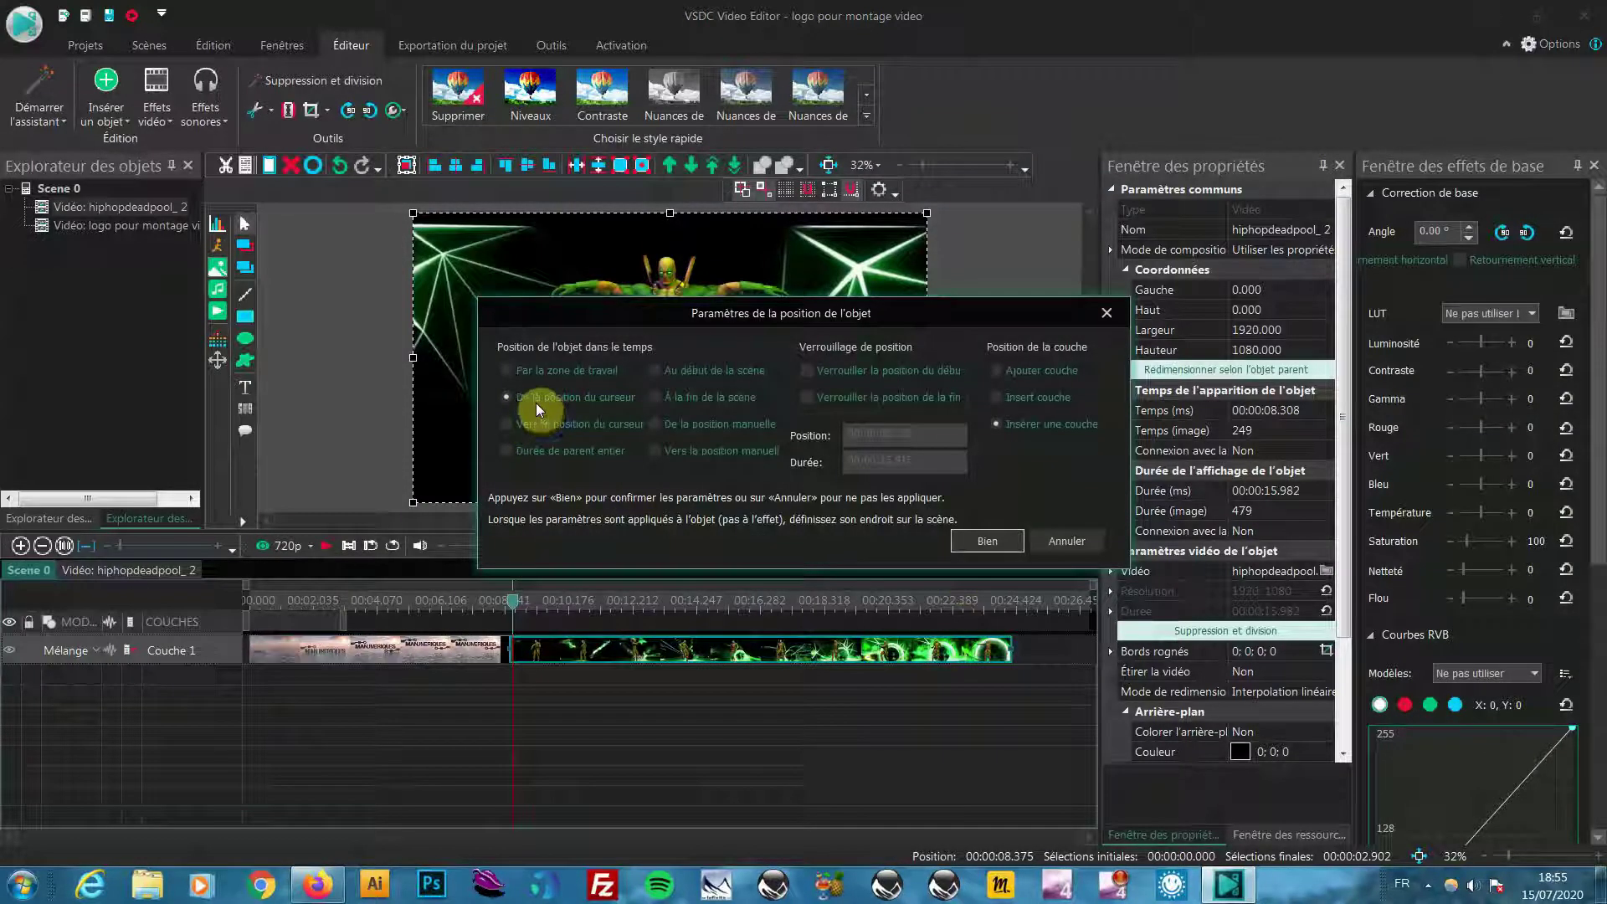
{"action": "left_click", "coordinate": [669, 422]}
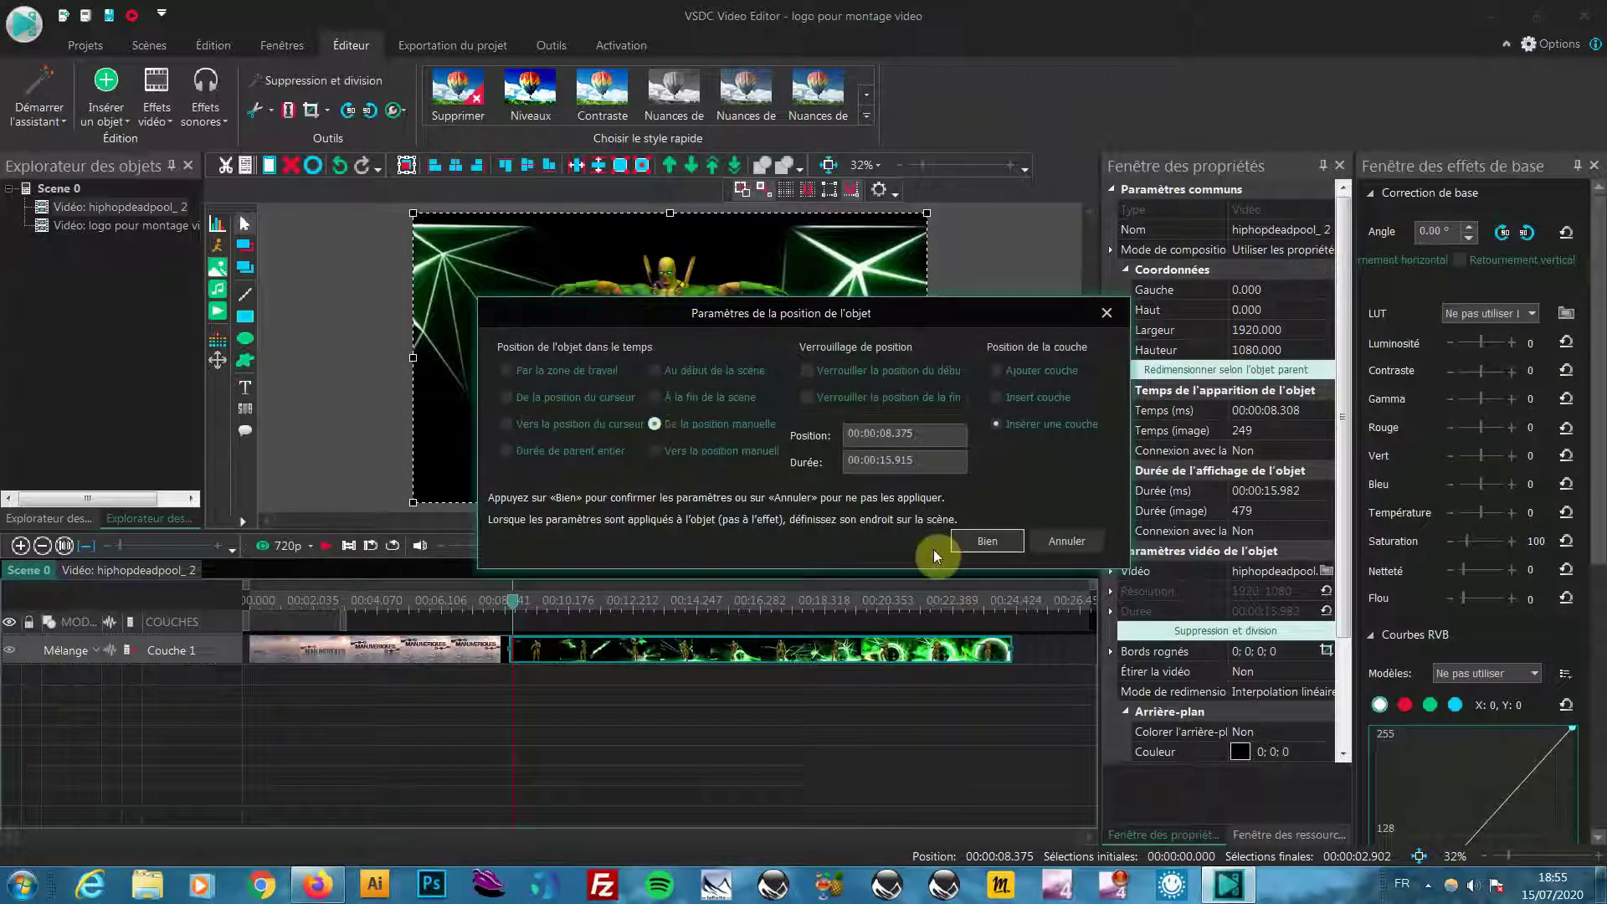
{"action": "left_click", "coordinate": [1003, 542]}
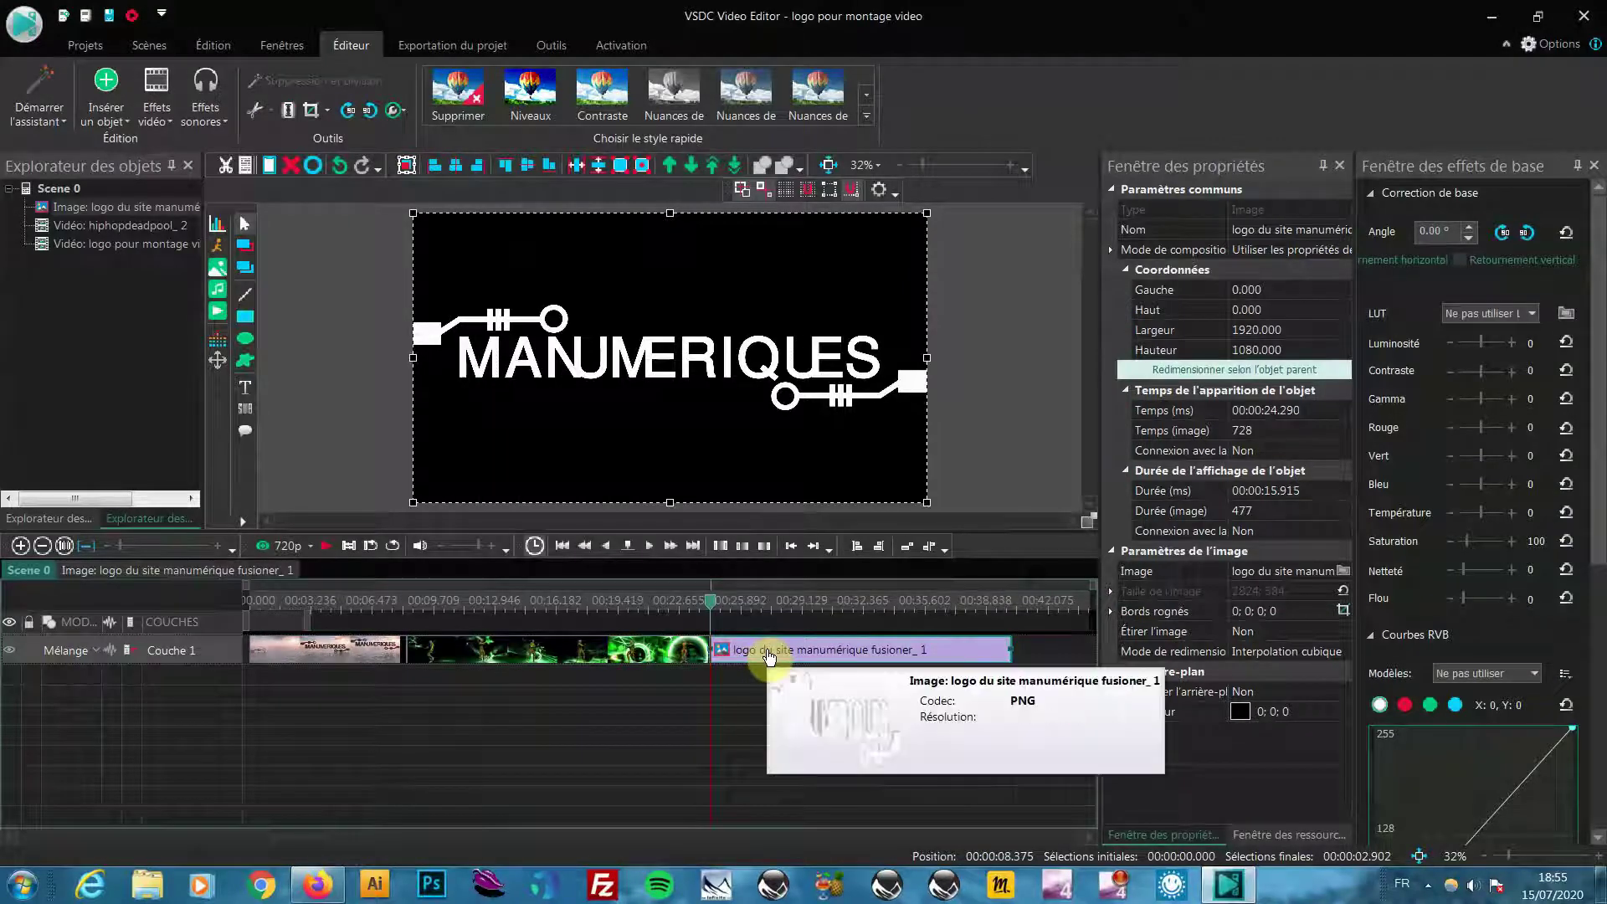
Step: Move both videos down to Couche 2 and shift the logo image on Couche 1 to start with the hiphopdeadpool clip
{"action": "left_click", "coordinate": [503, 679]}
{"action": "left_click_drag", "start_coordinate": [374, 658], "coordinate": [368, 682]}
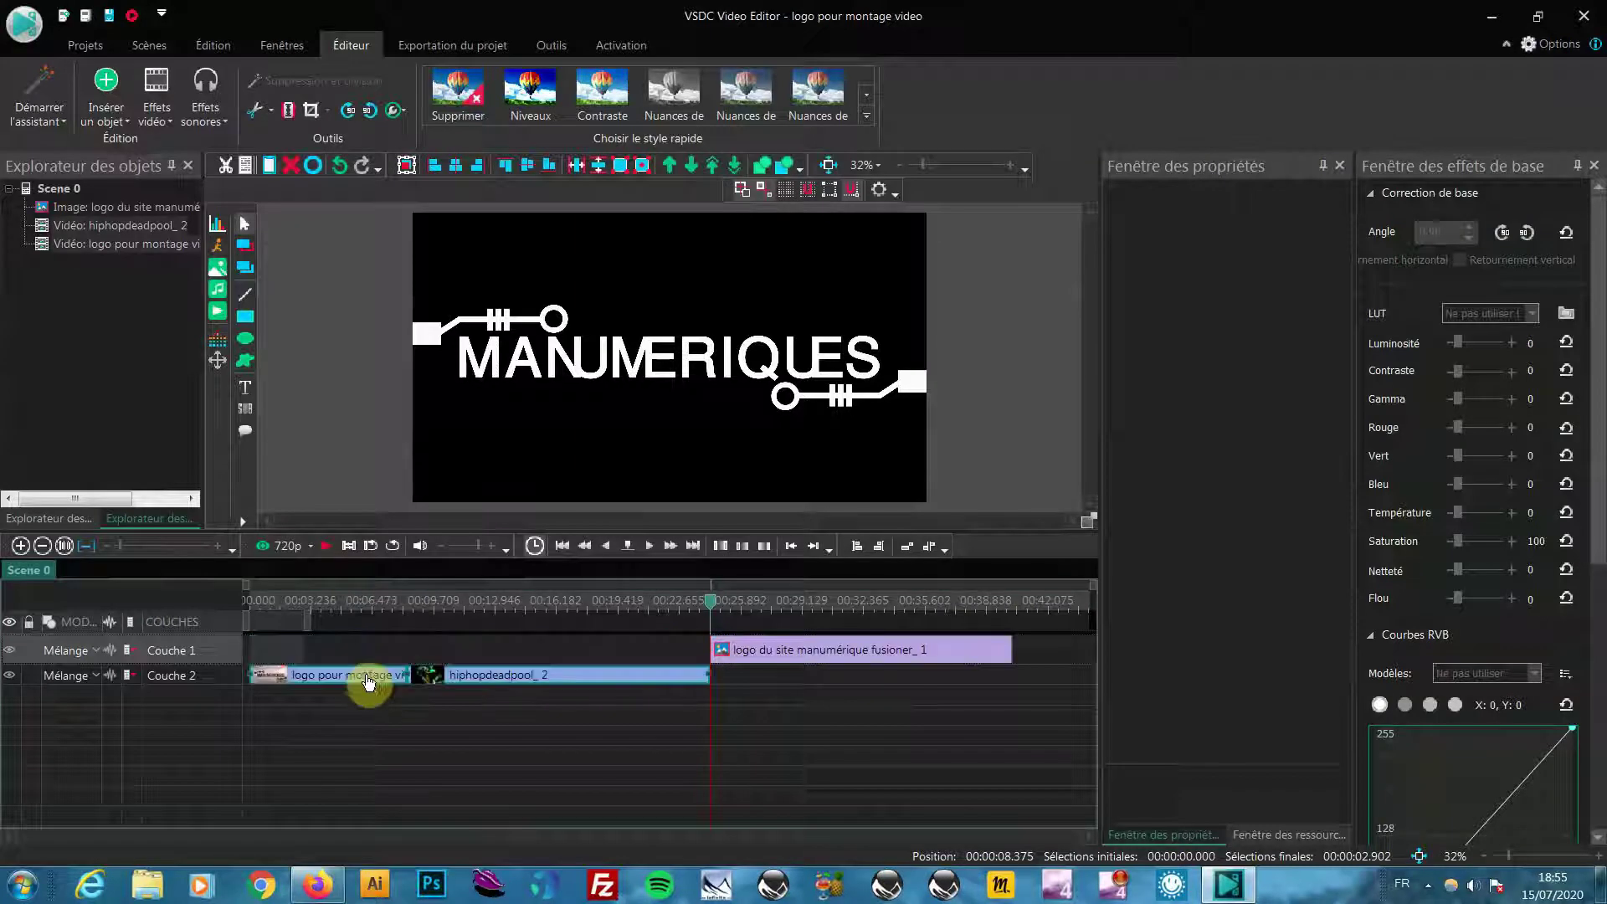
{"action": "left_click_drag", "start_coordinate": [764, 649], "coordinate": [478, 650]}
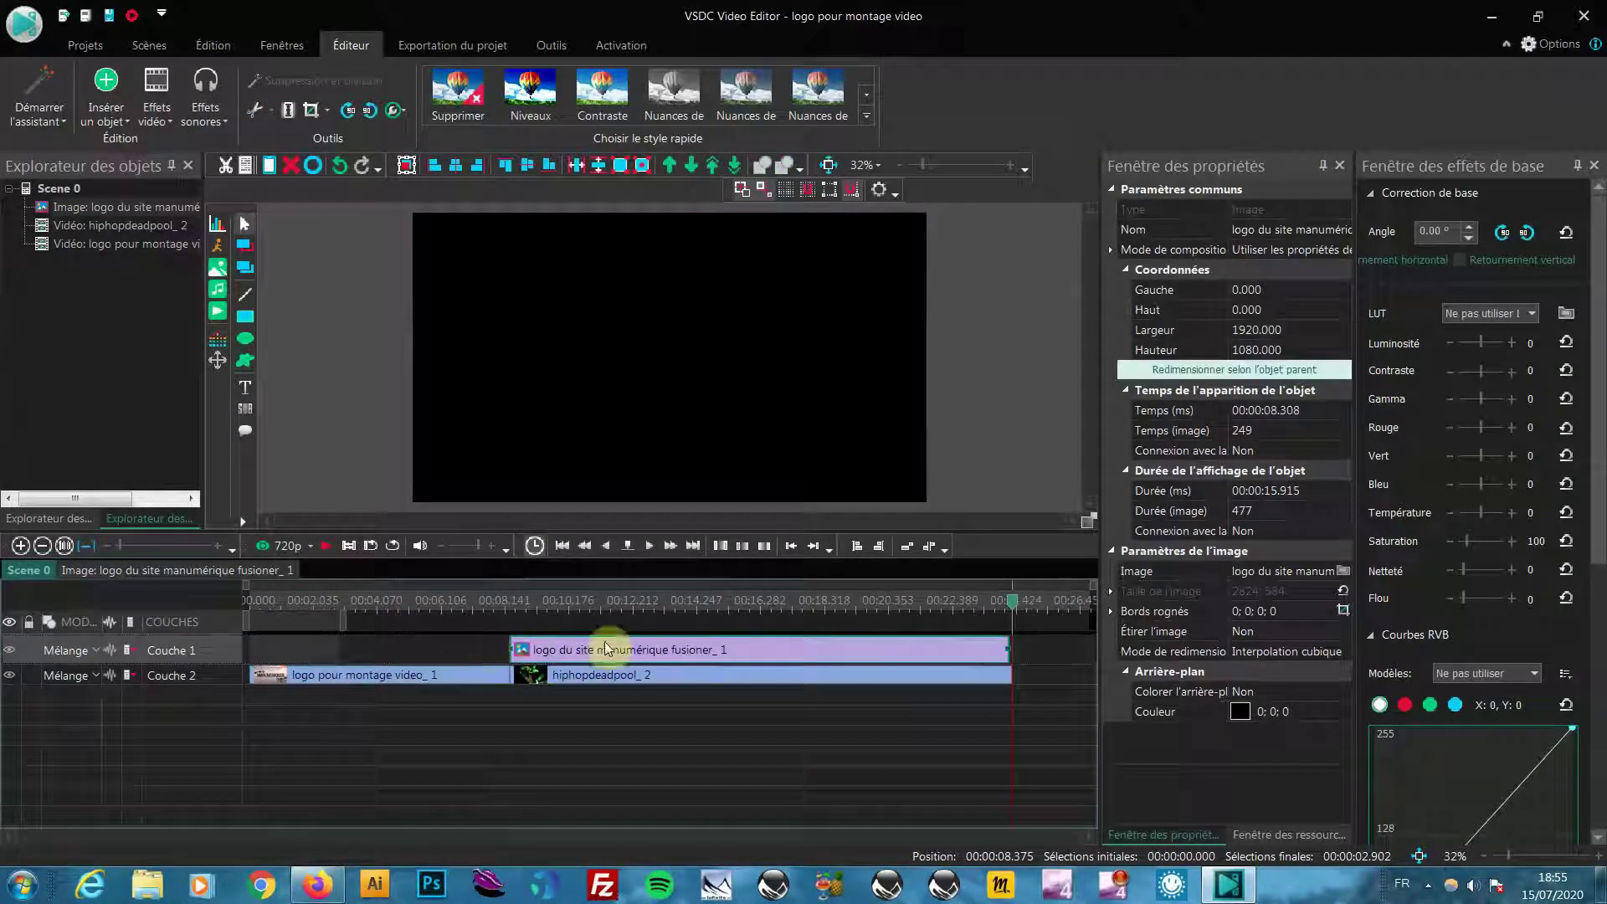
Step: Shrink the logo image to a small watermark in the lower-right corner of the video frame
{"action": "left_click_drag", "start_coordinate": [1036, 610], "coordinate": [520, 617]}
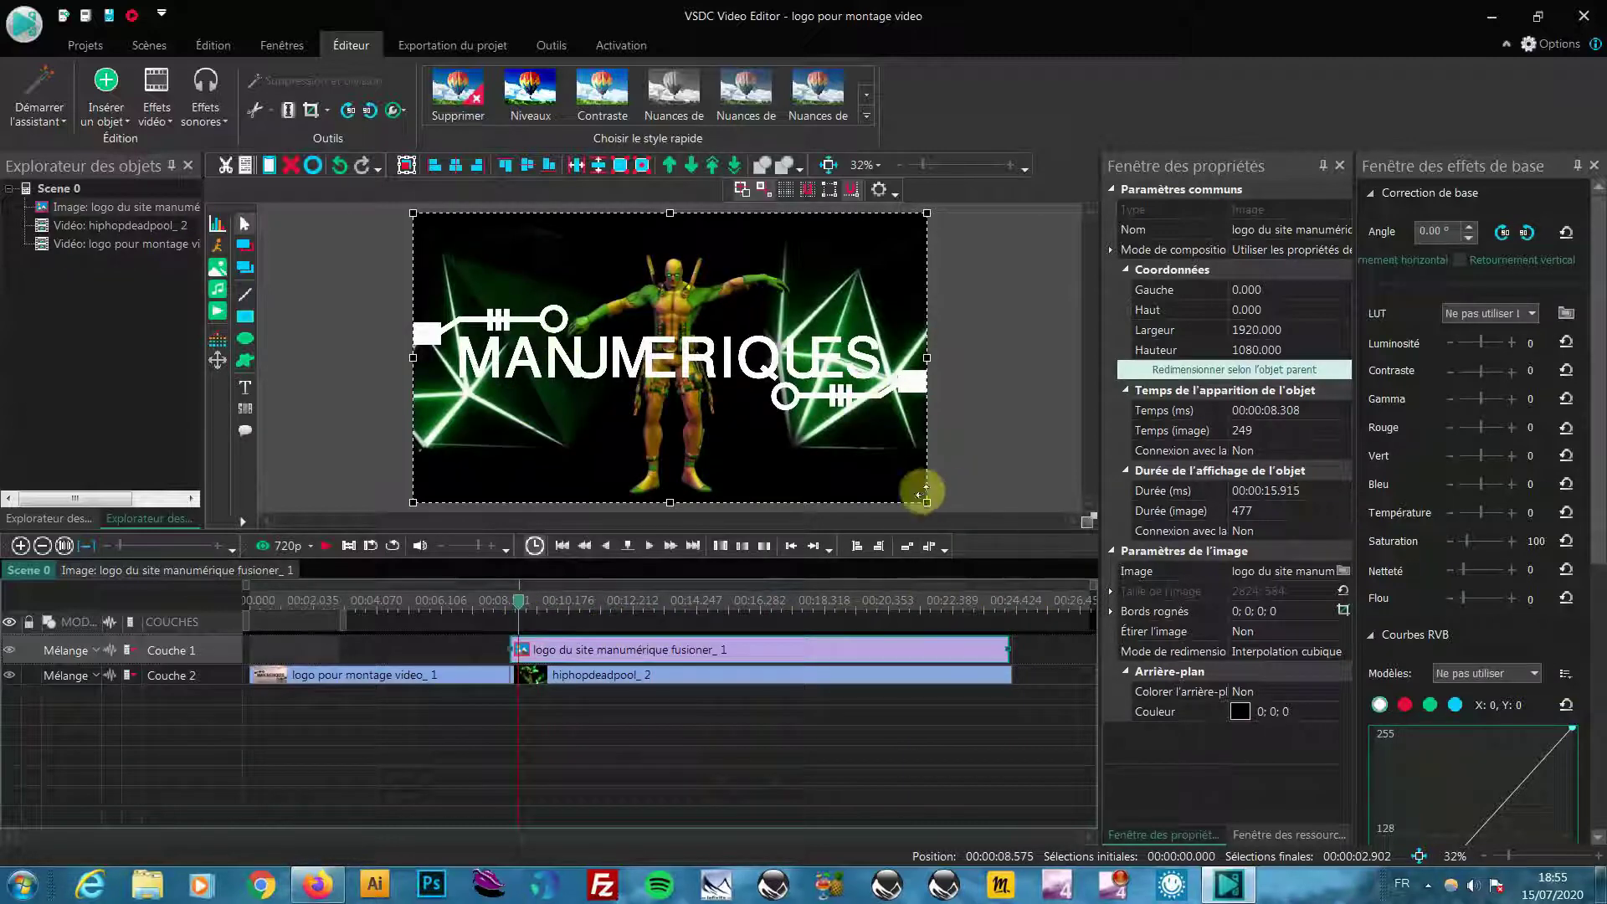
{"action": "left_click_drag", "start_coordinate": [928, 503], "coordinate": [700, 432]}
{"action": "mouse_move", "coordinate": [830, 453]}
{"action": "left_mouse_down"}
{"action": "mouse_move", "coordinate": [895, 454]}
{"action": "mouse_move", "coordinate": [841, 398]}
{"action": "mouse_move", "coordinate": [860, 450]}
{"action": "mouse_move", "coordinate": [838, 433]}
{"action": "left_mouse_up"}
{"action": "left_click", "coordinate": [837, 438]}
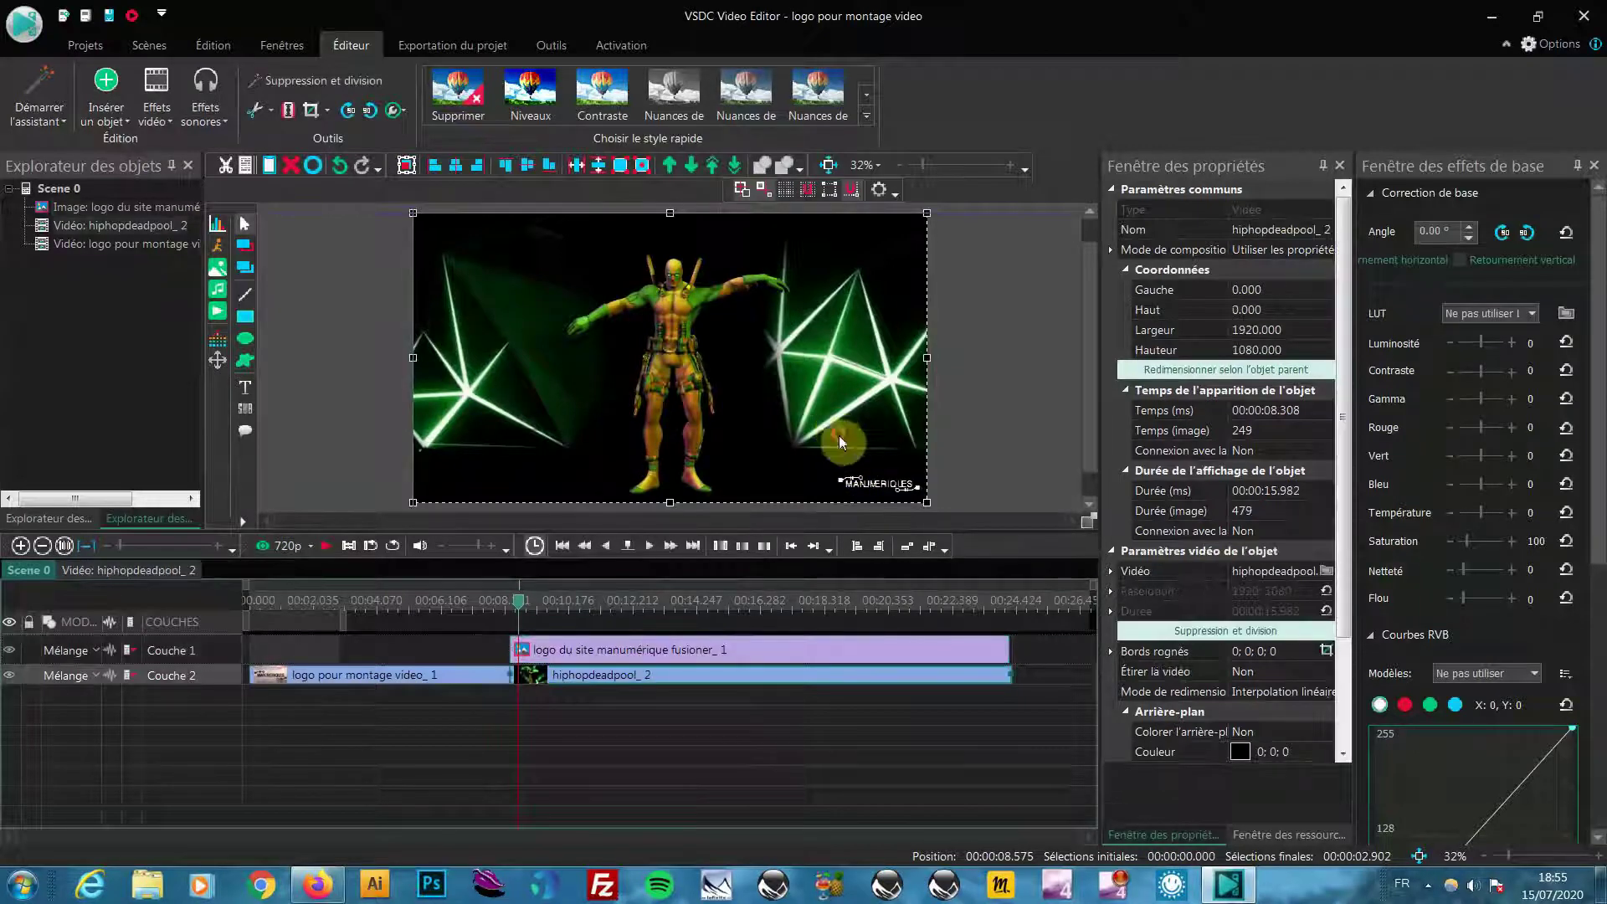
Step: Shrink the logo watermark to 202 by 315 and place it at 1697, 873 in the lower-right corner of the frame
{"action": "left_click", "coordinate": [862, 460]}
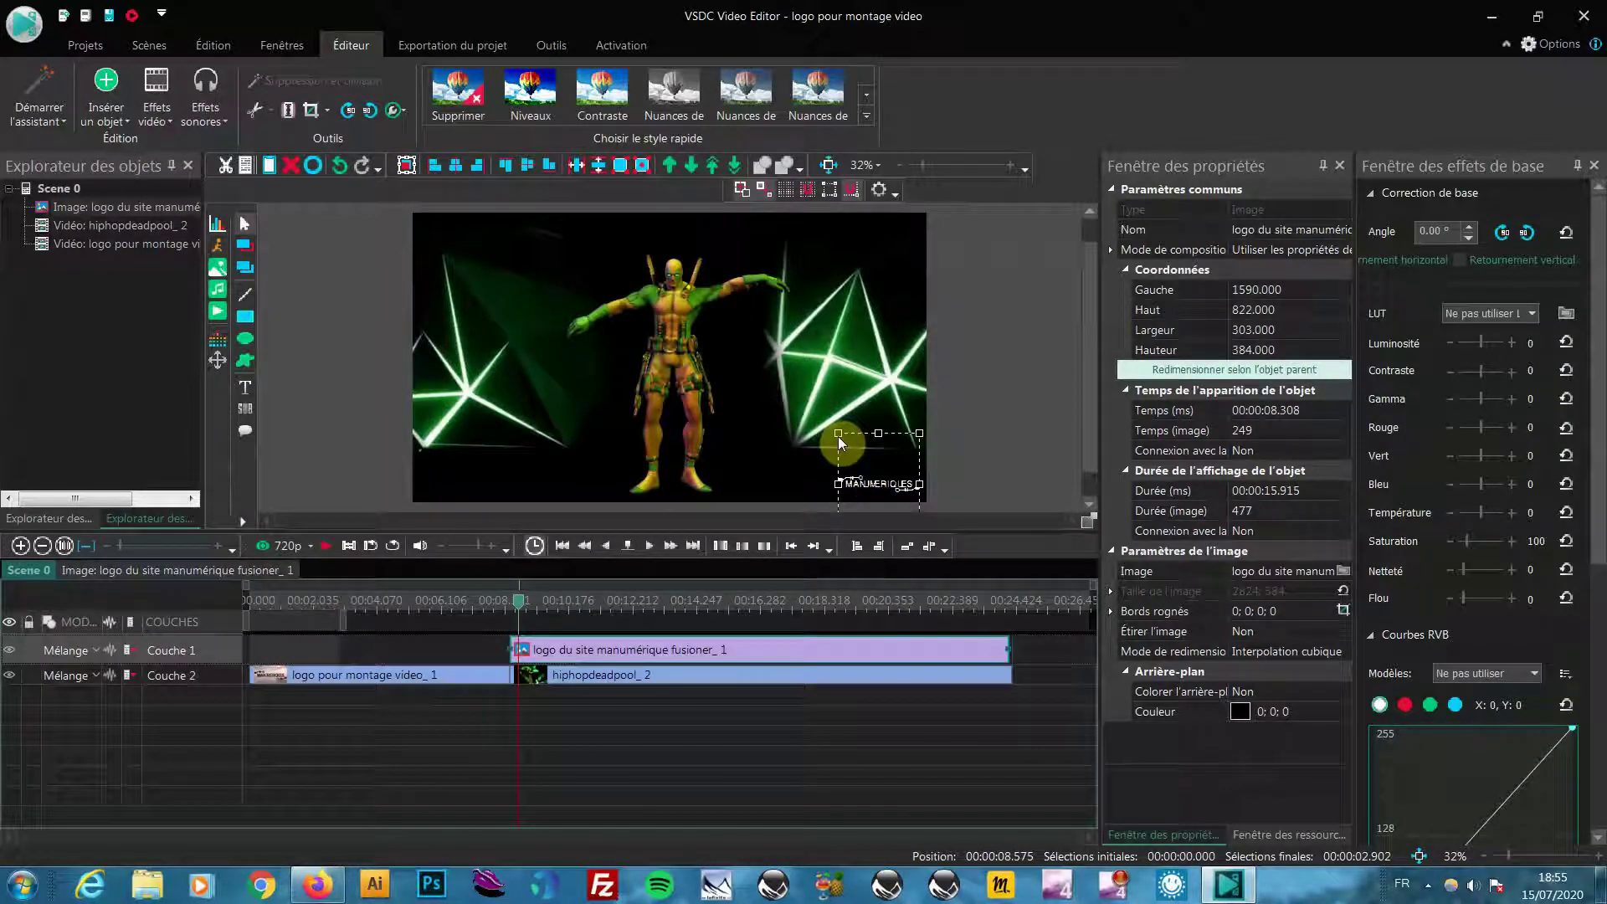
{"action": "left_click_drag", "start_coordinate": [838, 434], "coordinate": [865, 451]}
{"action": "key", "text": "Up"}
{"action": "key", "text": "Up"}
{"action": "key", "text": "Up"}
{"action": "key", "text": "Up"}
{"action": "key", "text": "Up"}
{"action": "key", "text": "Up"}
{"action": "key", "text": "Up"}
{"action": "key", "text": "Up"}
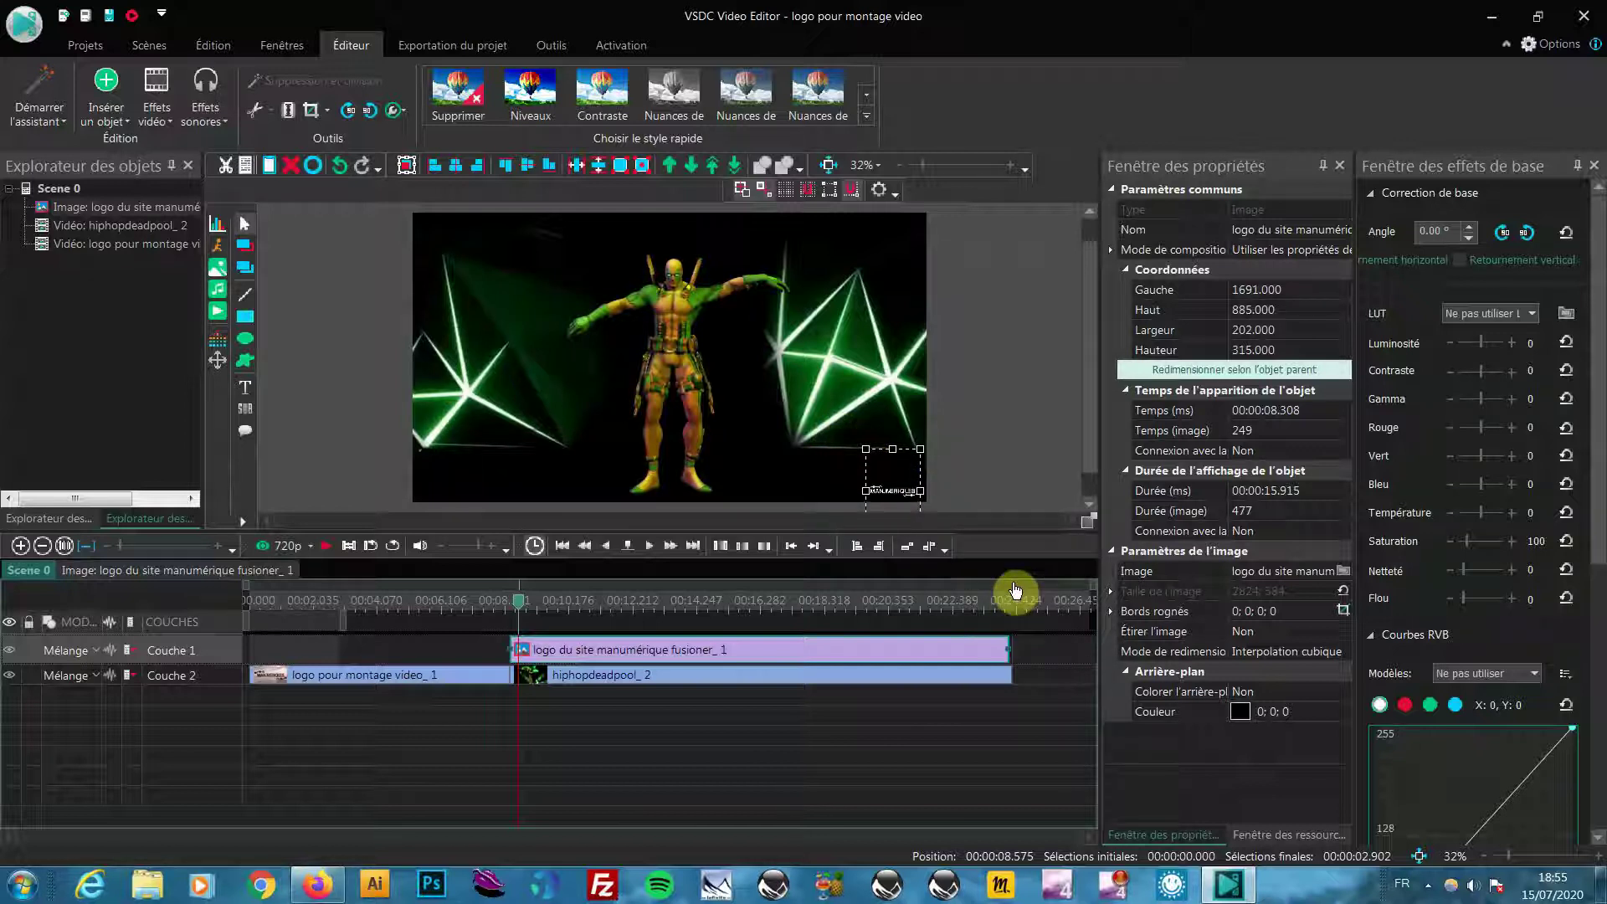
{"action": "key", "text": "Down"}
{"action": "key", "text": "Down"}
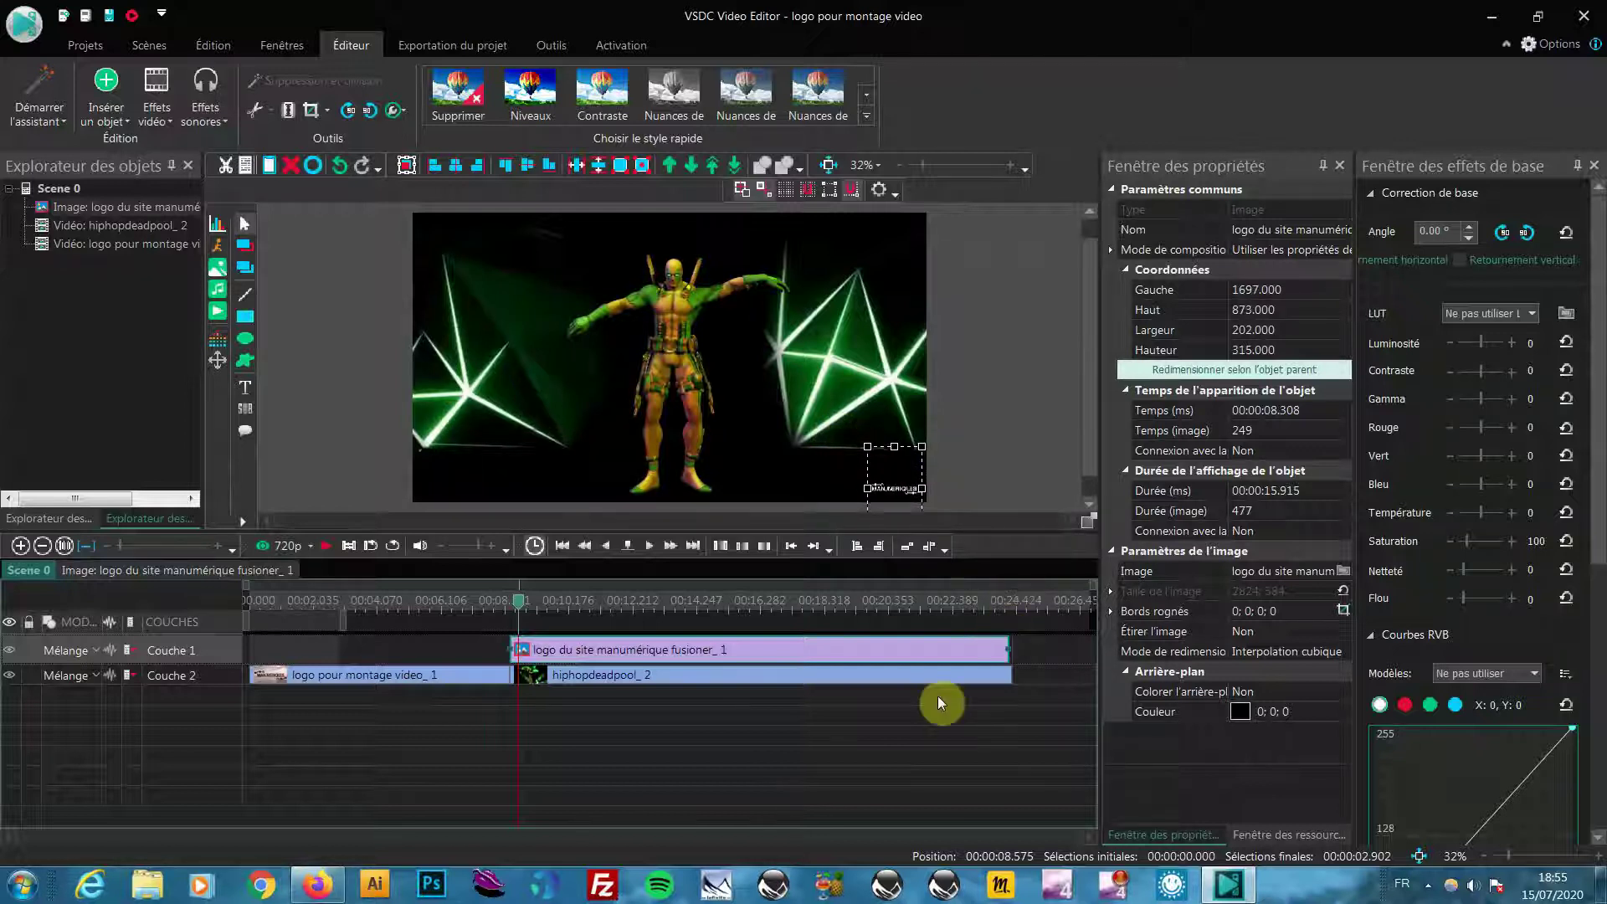
Step: Extend the logo image to end with the hiphopdeadpool clip, and play the montage from just before the two videos meet
{"action": "left_click_drag", "start_coordinate": [1005, 649], "coordinate": [1008, 648]}
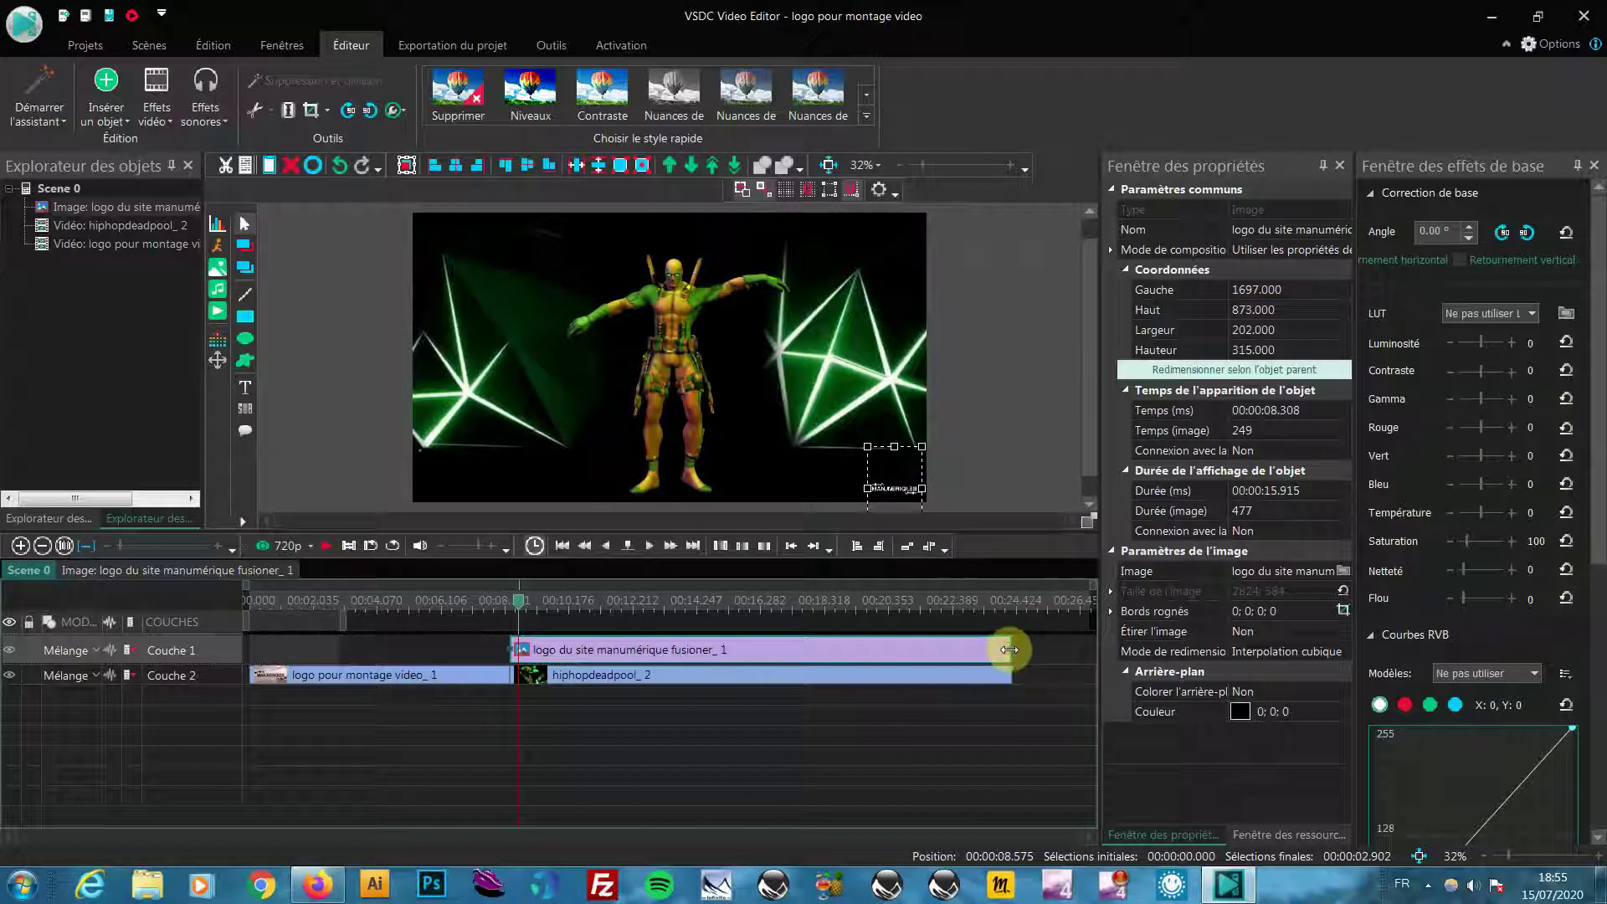
{"action": "left_click", "coordinate": [497, 604]}
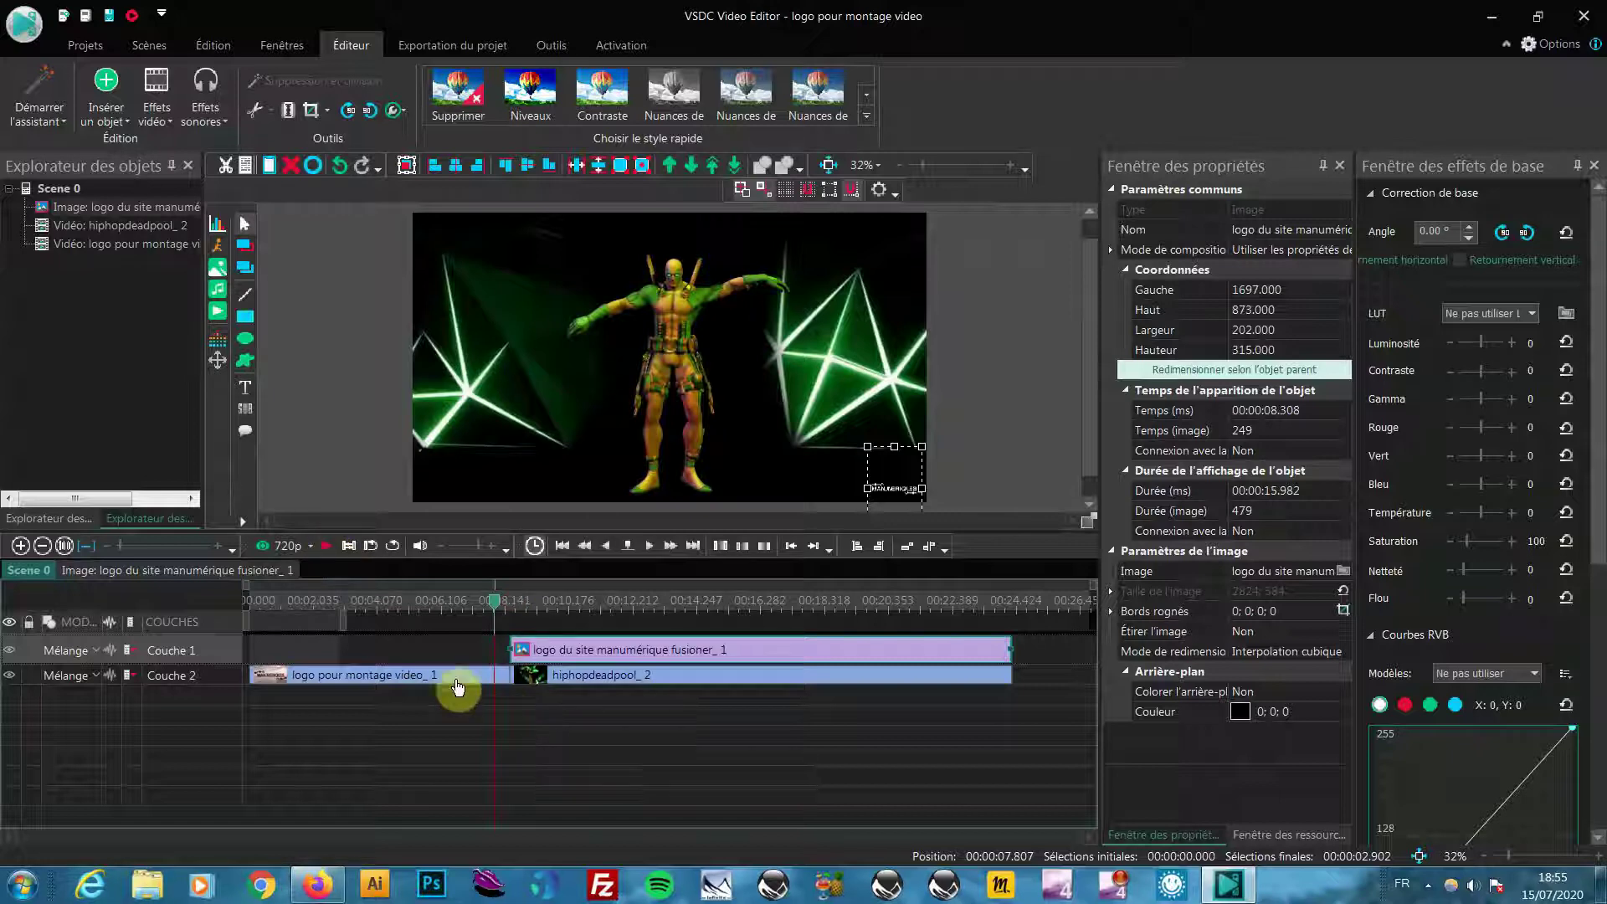
{"action": "key", "text": "space"}
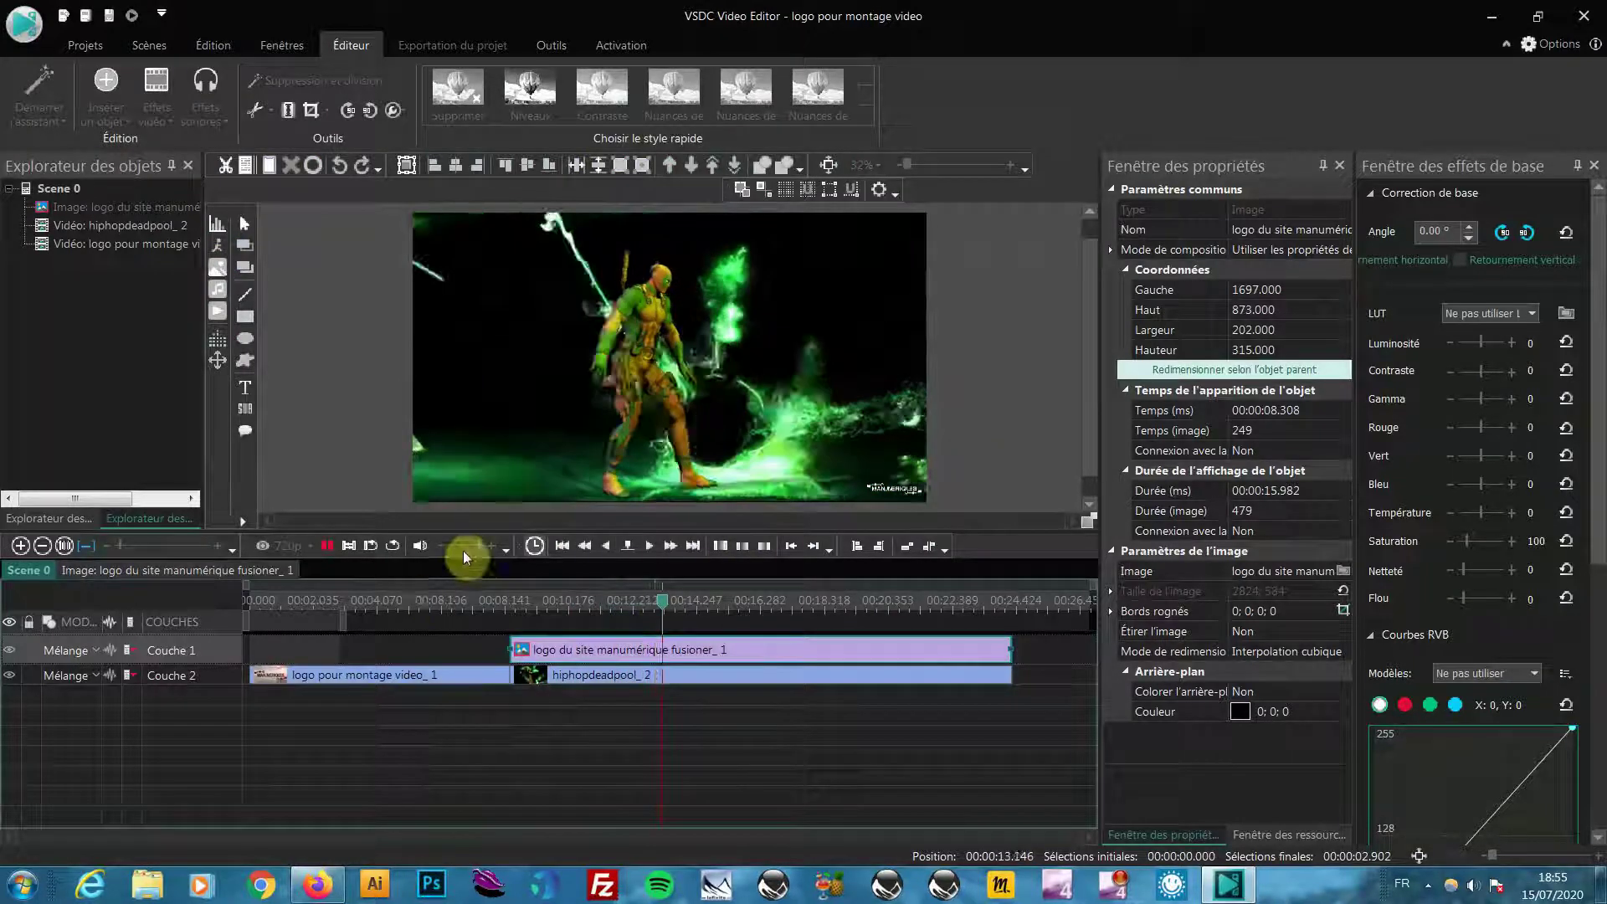
{"action": "left_click", "coordinate": [326, 546]}
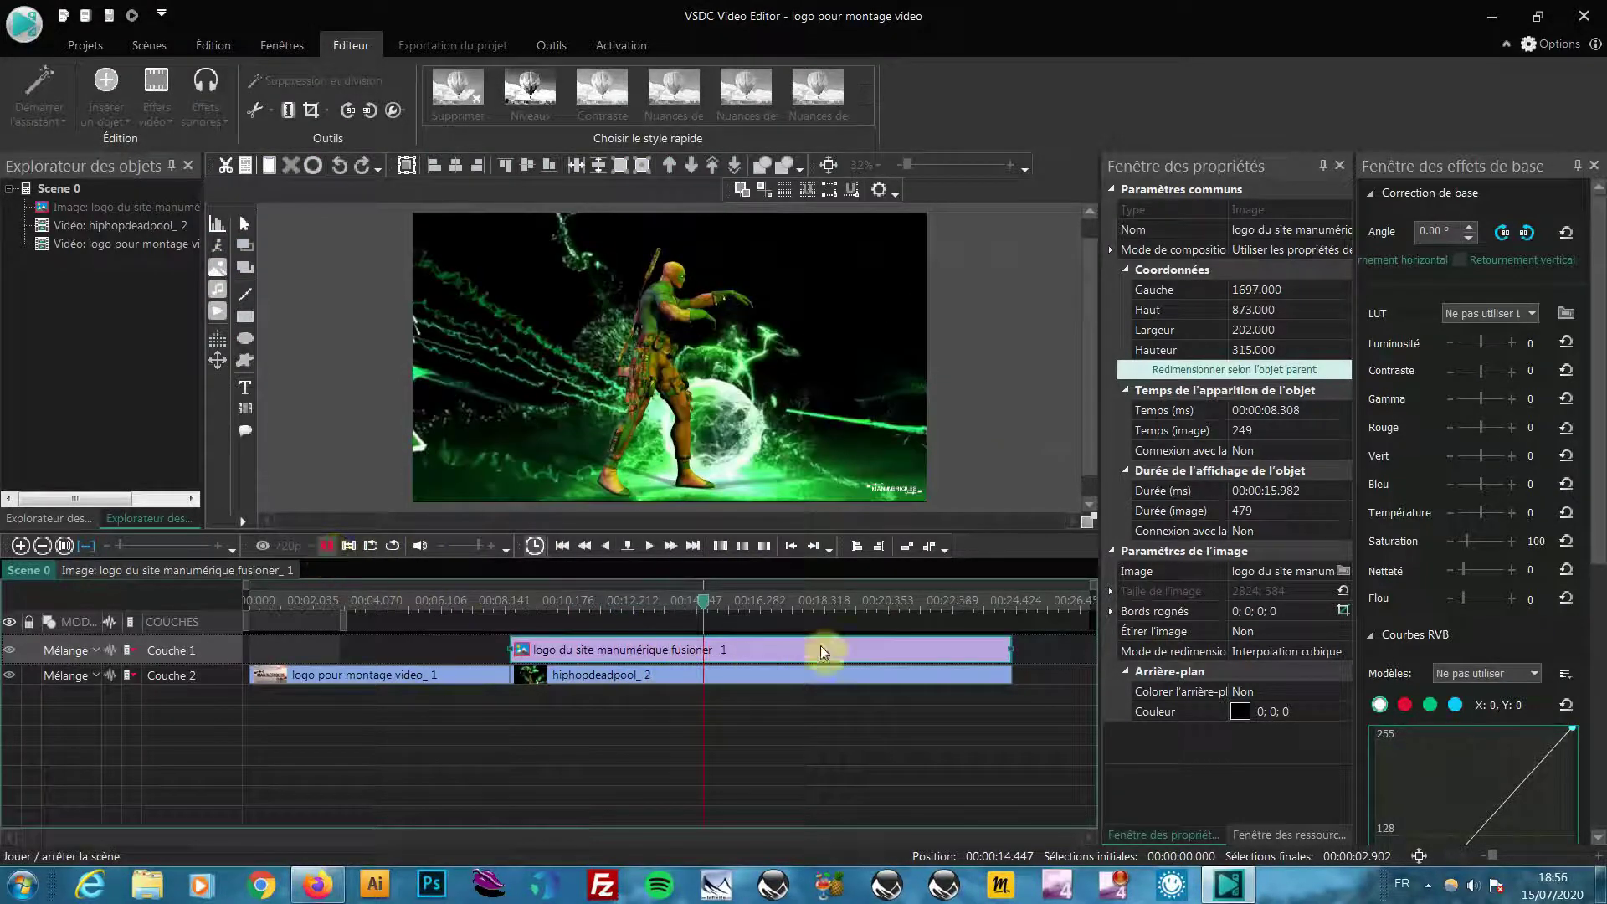
Step: Place the playhead on the first visible frame of the hiphopdeadpool clip, at 00:00:08.341, with that clip selected
{"action": "left_click", "coordinate": [541, 680]}
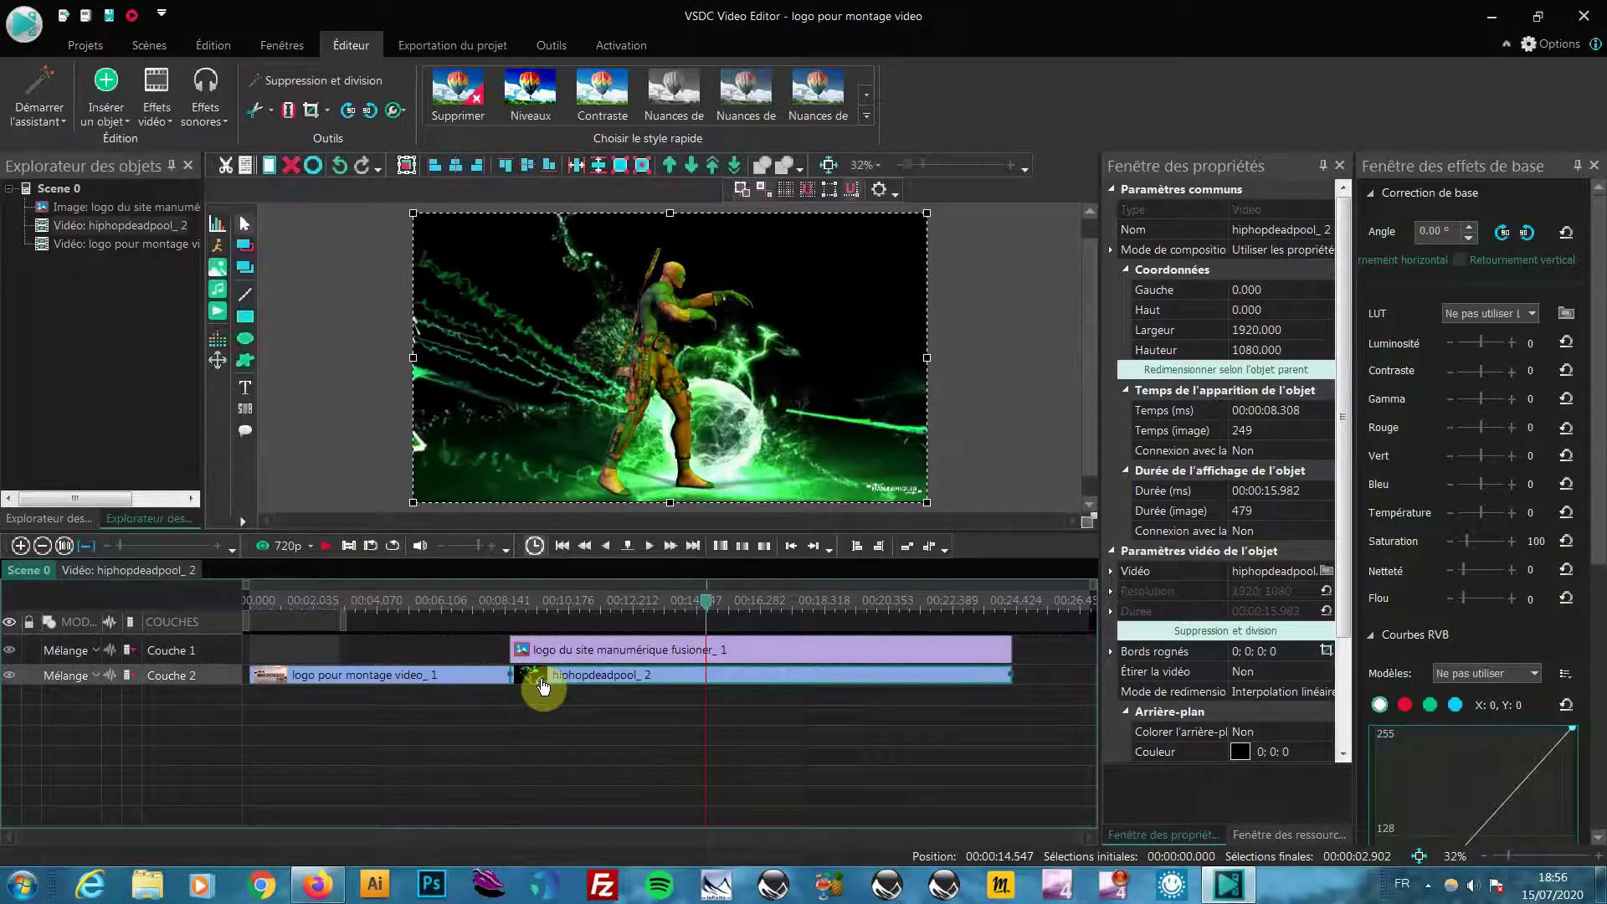
{"action": "left_click", "coordinate": [502, 678]}
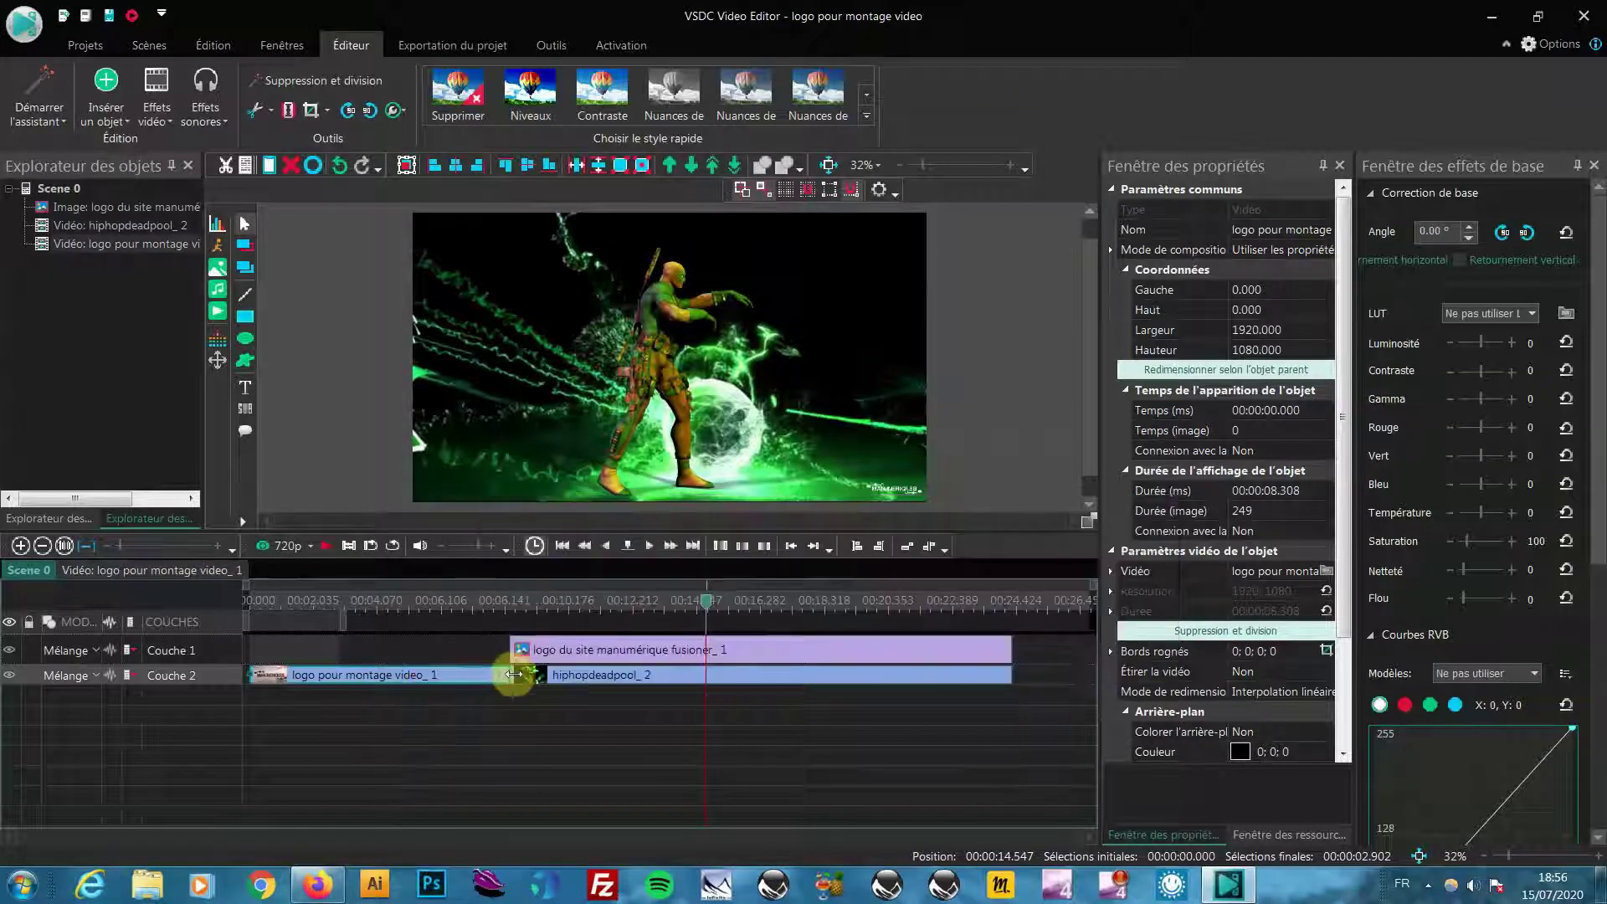
{"action": "left_click", "coordinate": [532, 677]}
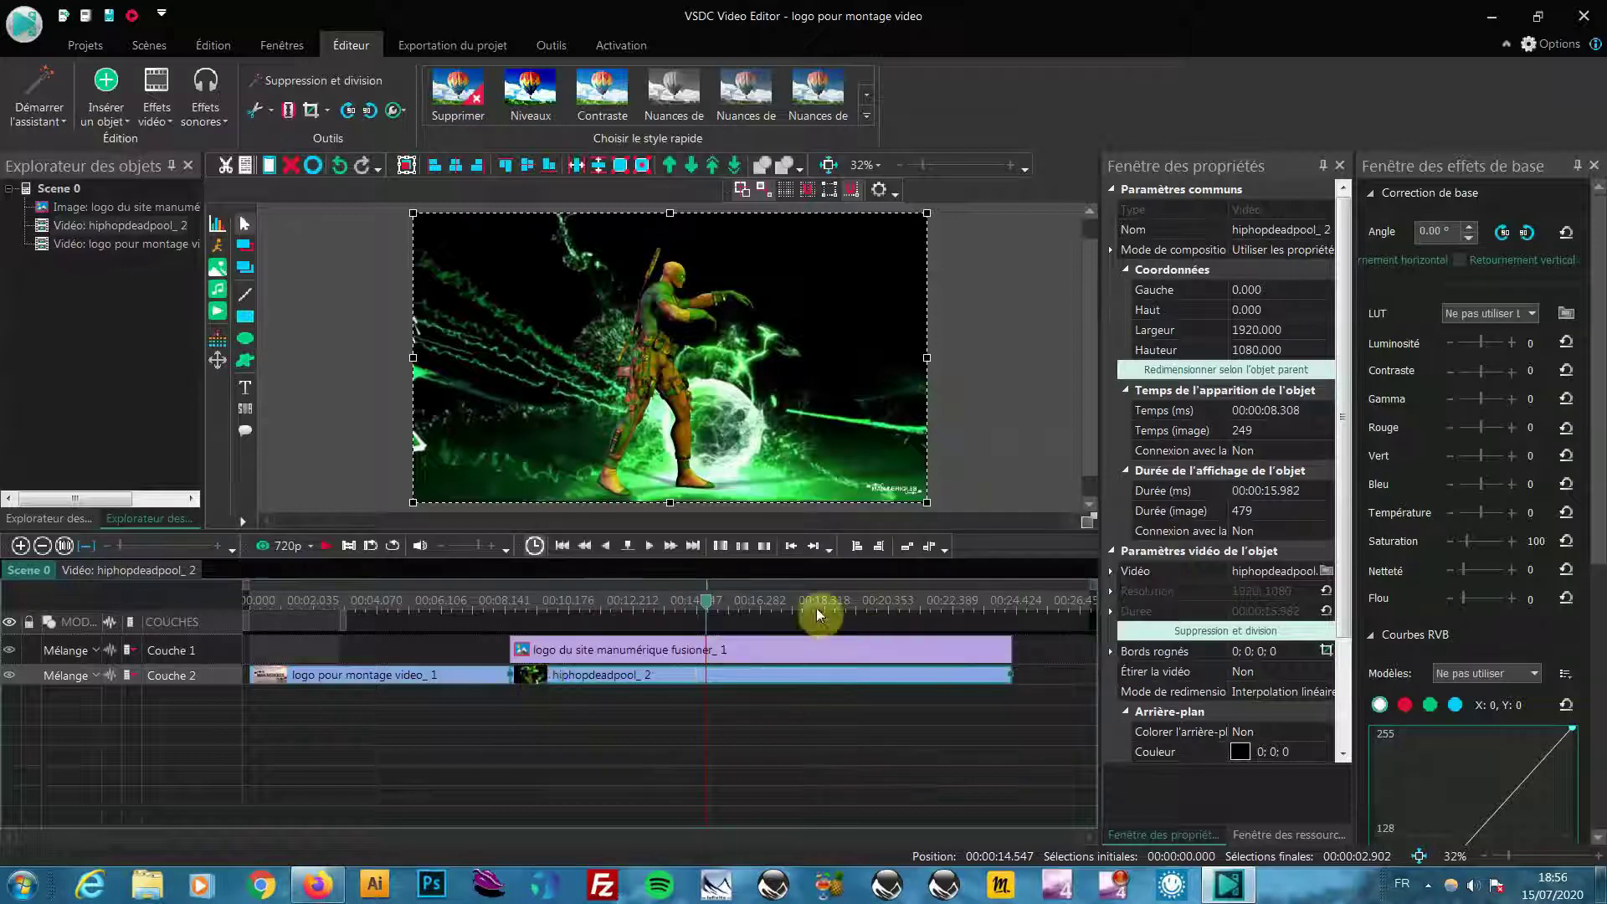
{"action": "left_click_drag", "start_coordinate": [707, 615], "coordinate": [513, 612]}
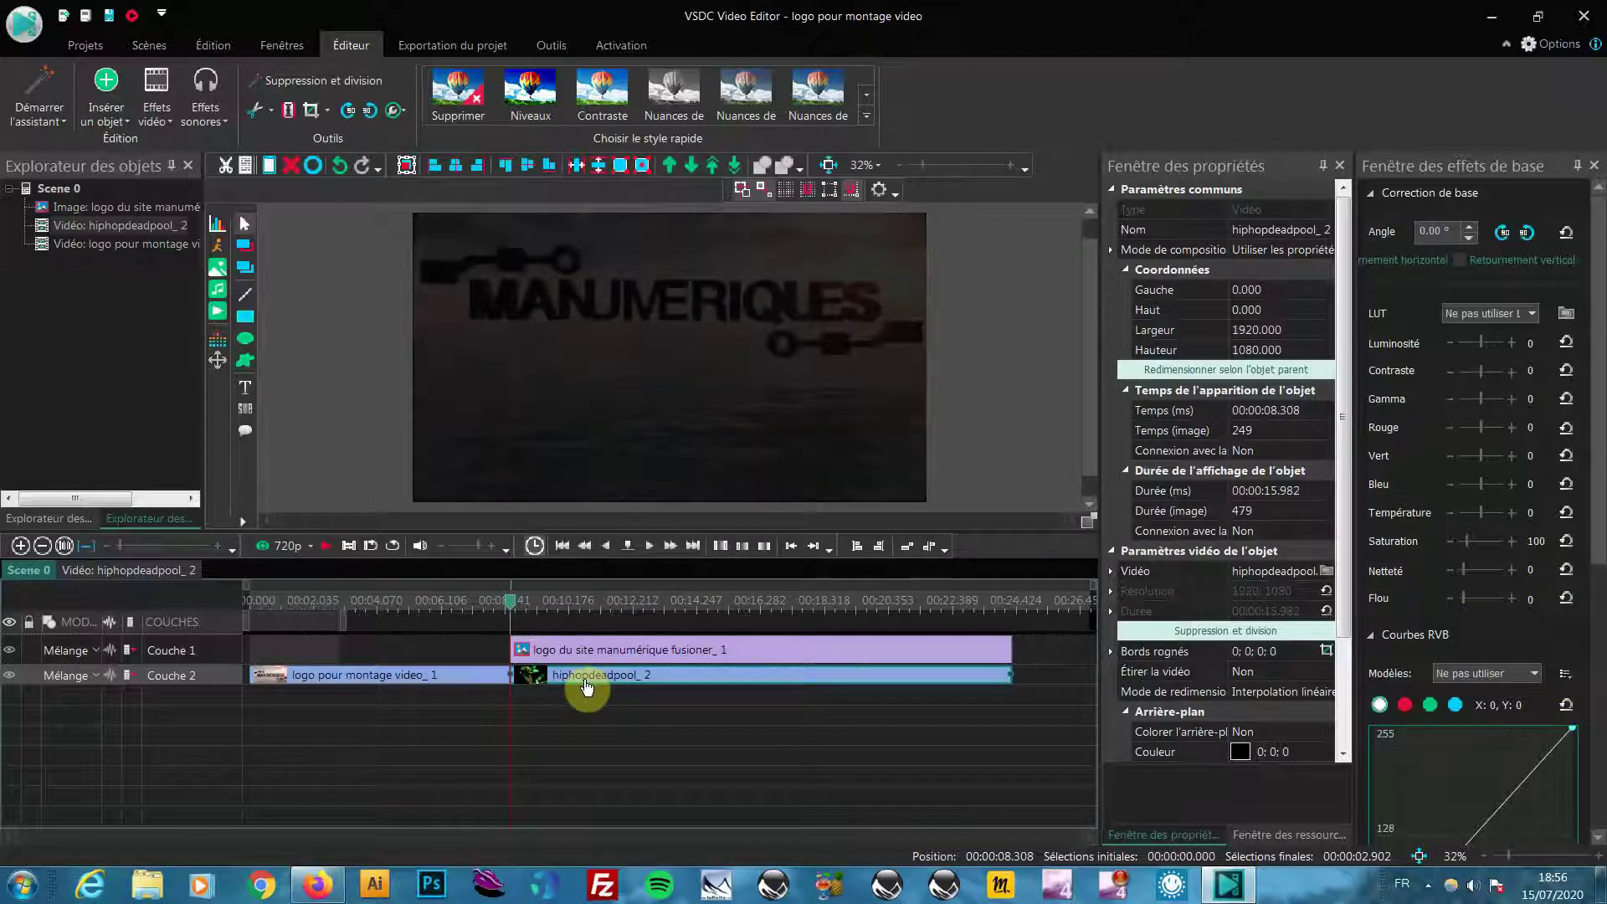
{"action": "left_click", "coordinate": [586, 686]}
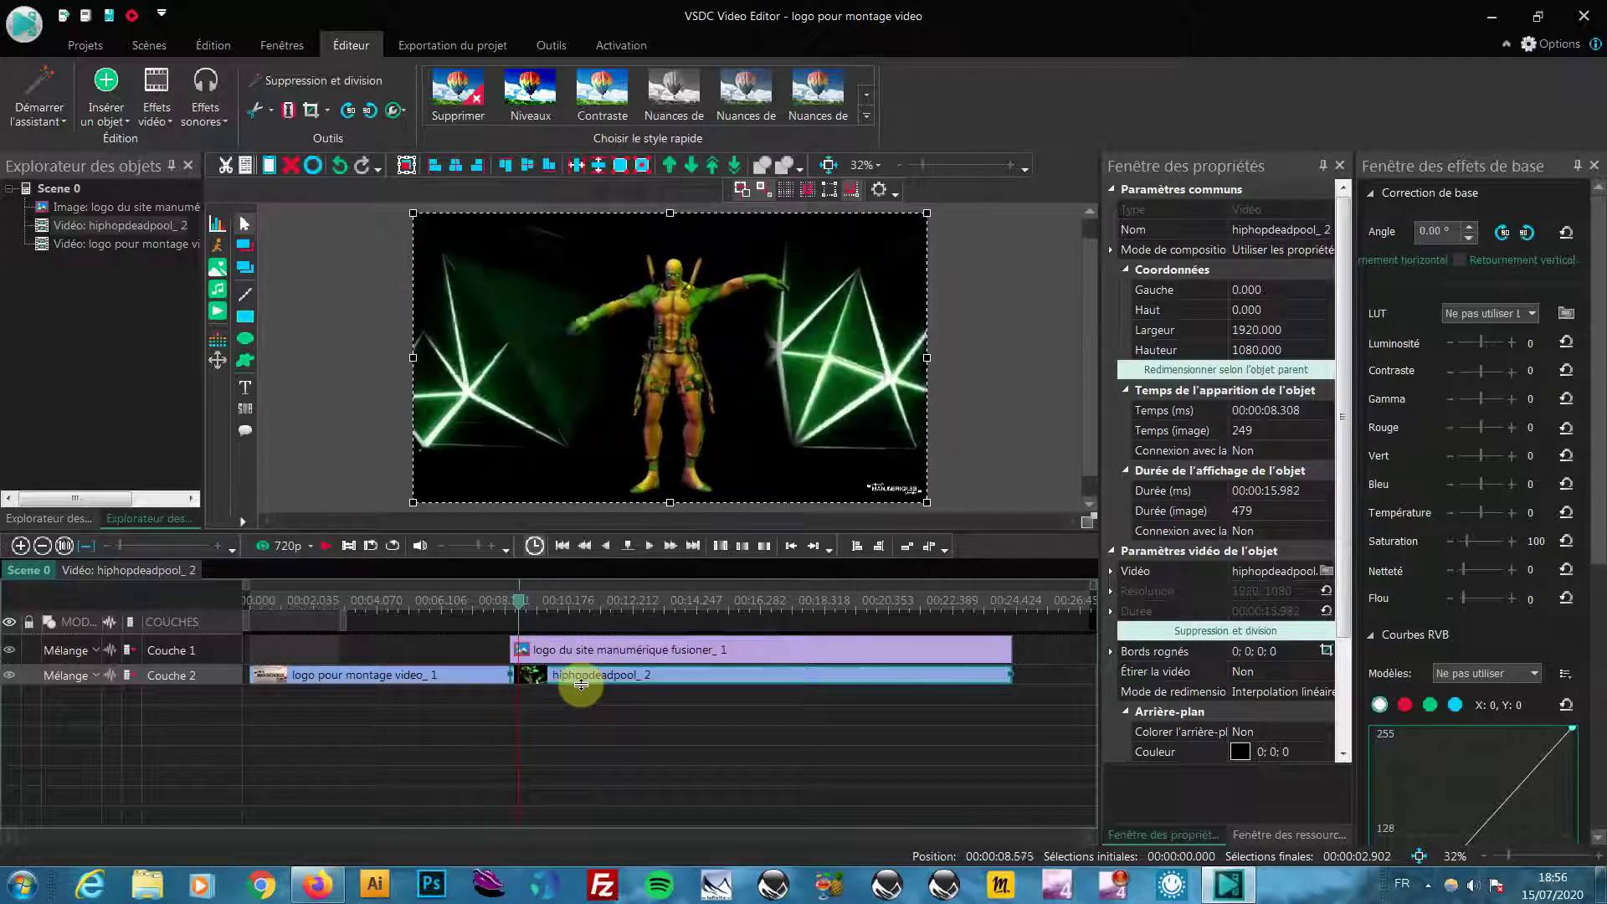
{"action": "key", "text": "Left"}
{"action": "key", "text": "Left"}
{"action": "key", "text": "Left"}
{"action": "key", "text": "Left"}
{"action": "key", "text": "Left"}
{"action": "key", "text": "Left"}
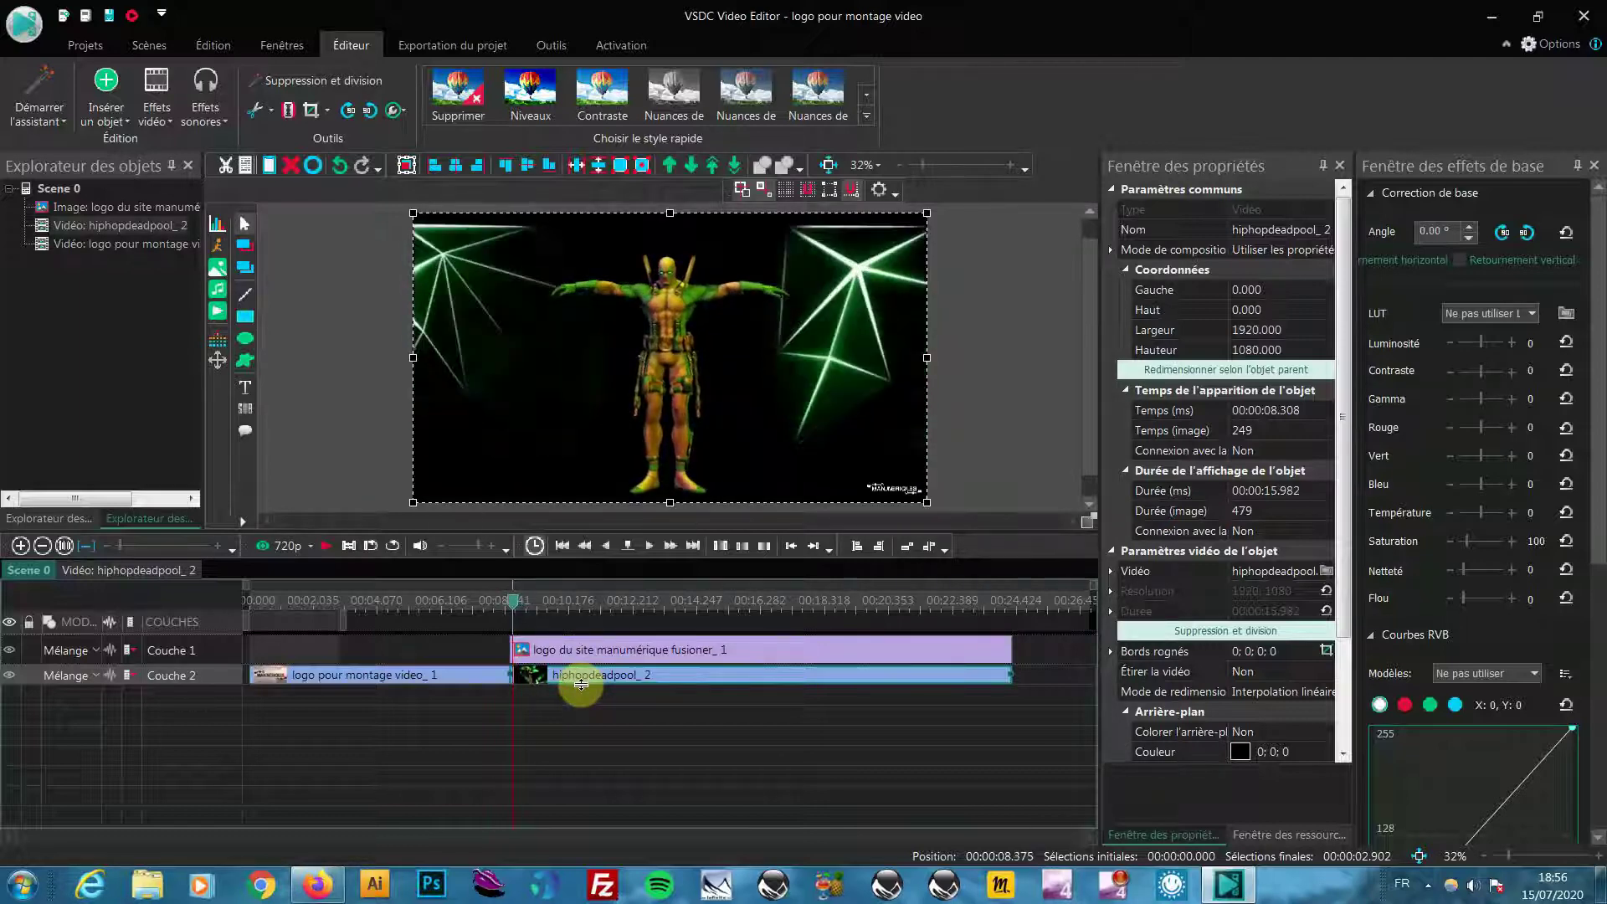
{"action": "key", "text": "Left"}
{"action": "key", "text": "Left"}
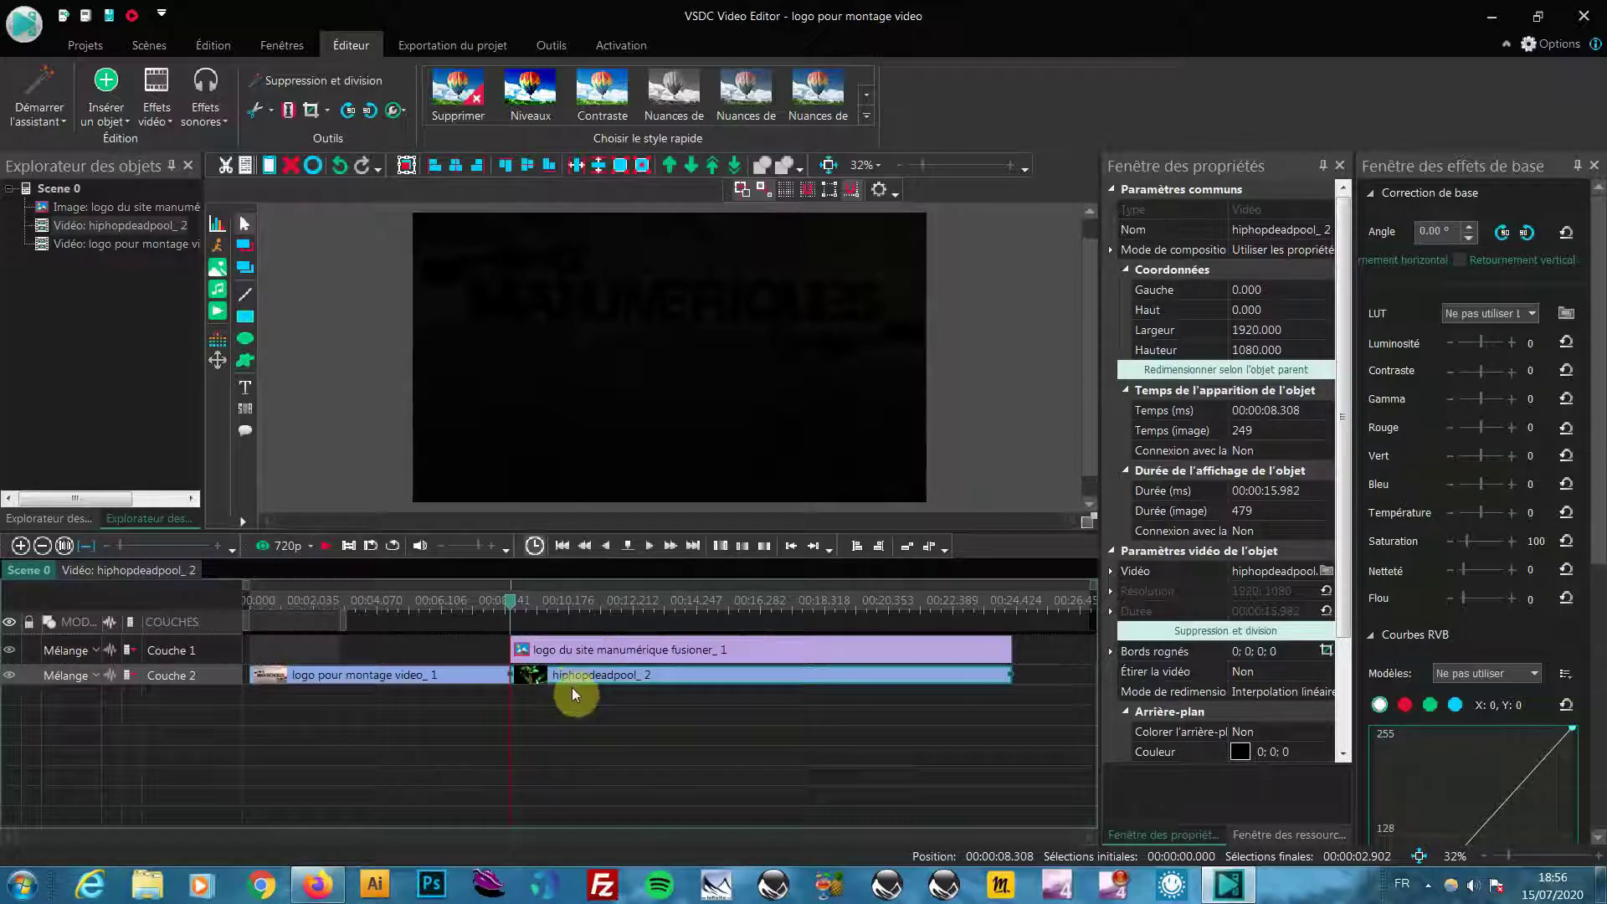
{"action": "left_click", "coordinate": [571, 686]}
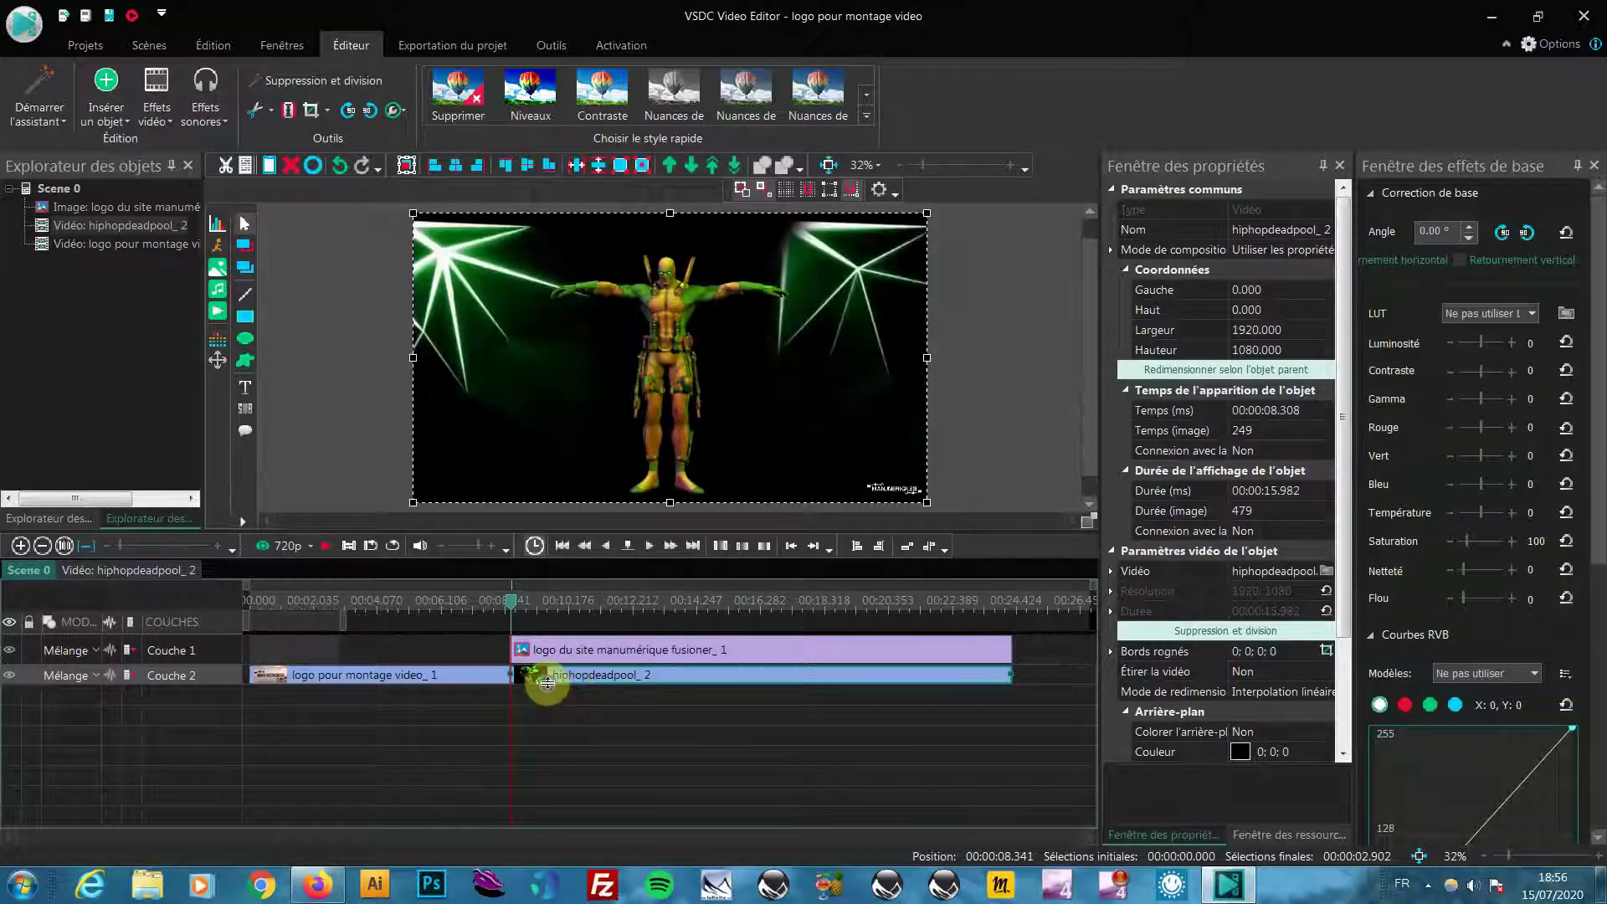
Step: Add an Apparition transparency effect to the hiphopdeadpool clip from manual position 00:00:00.033, lasting 00:00:01.001, and play it back in Scene 0
{"action": "right_click", "coordinate": [549, 684]}
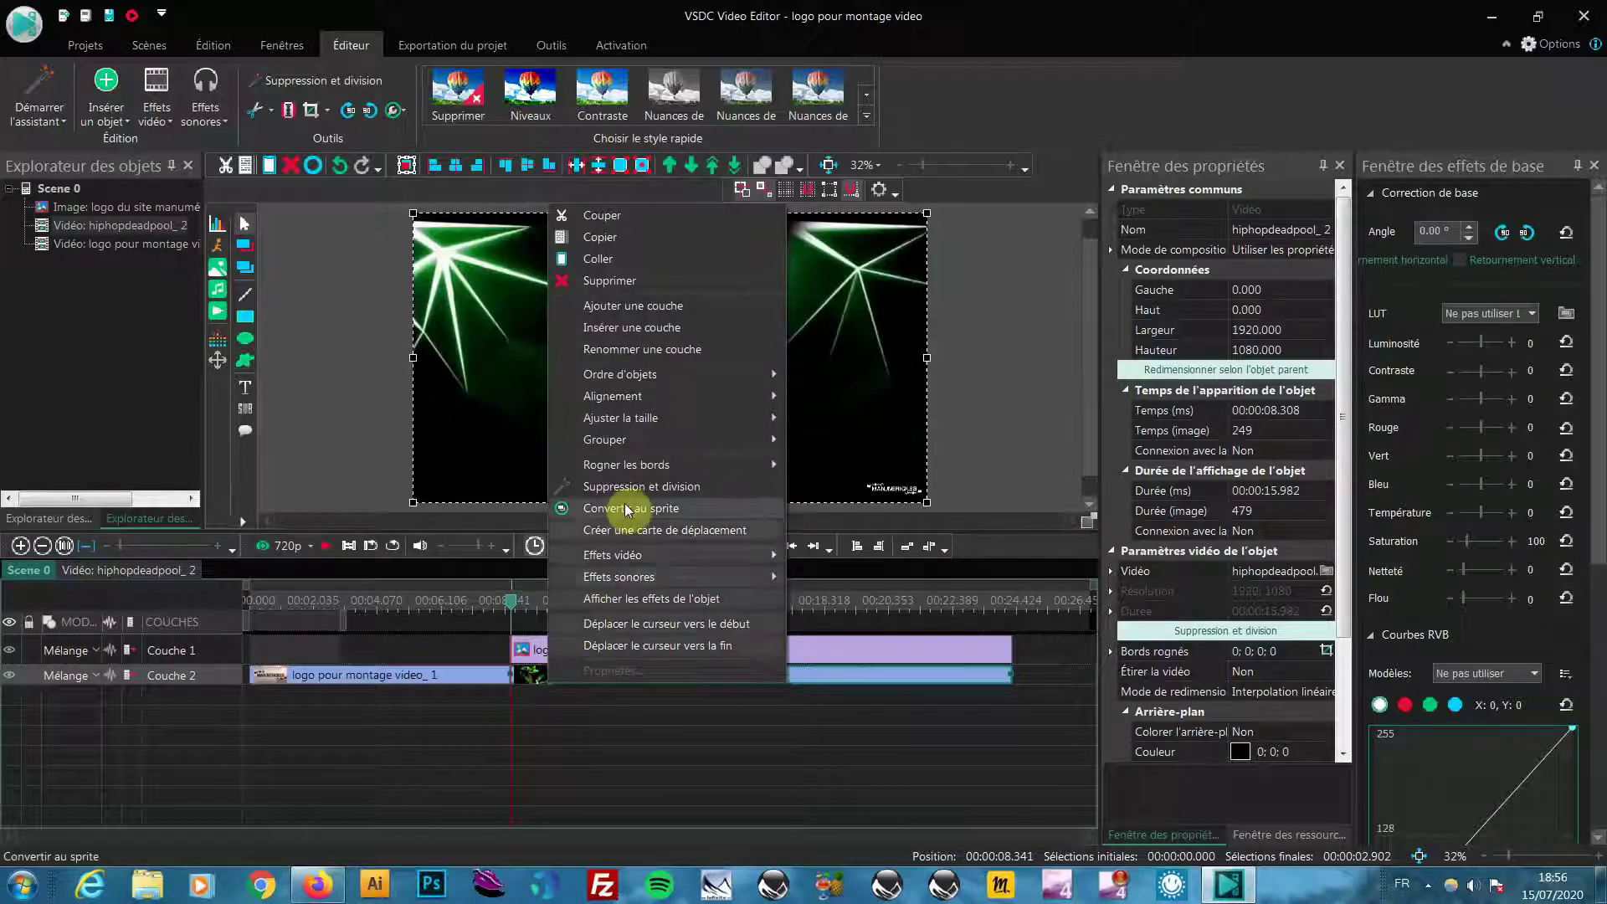
{"action": "right_click", "coordinate": [529, 684]}
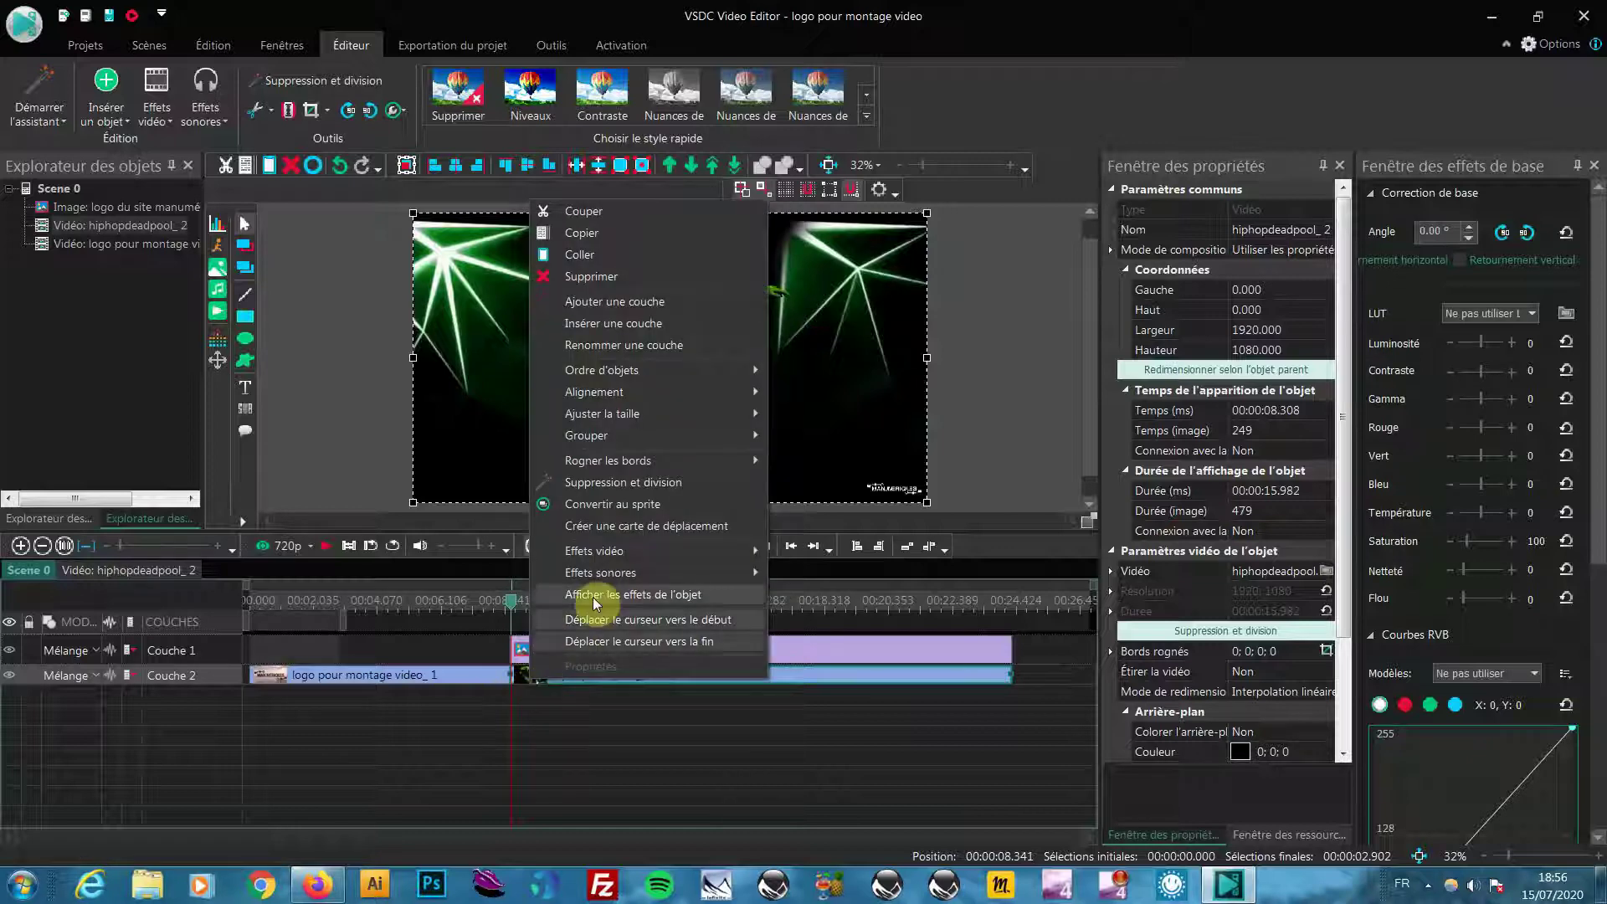
{"action": "left_click", "coordinate": [604, 549]}
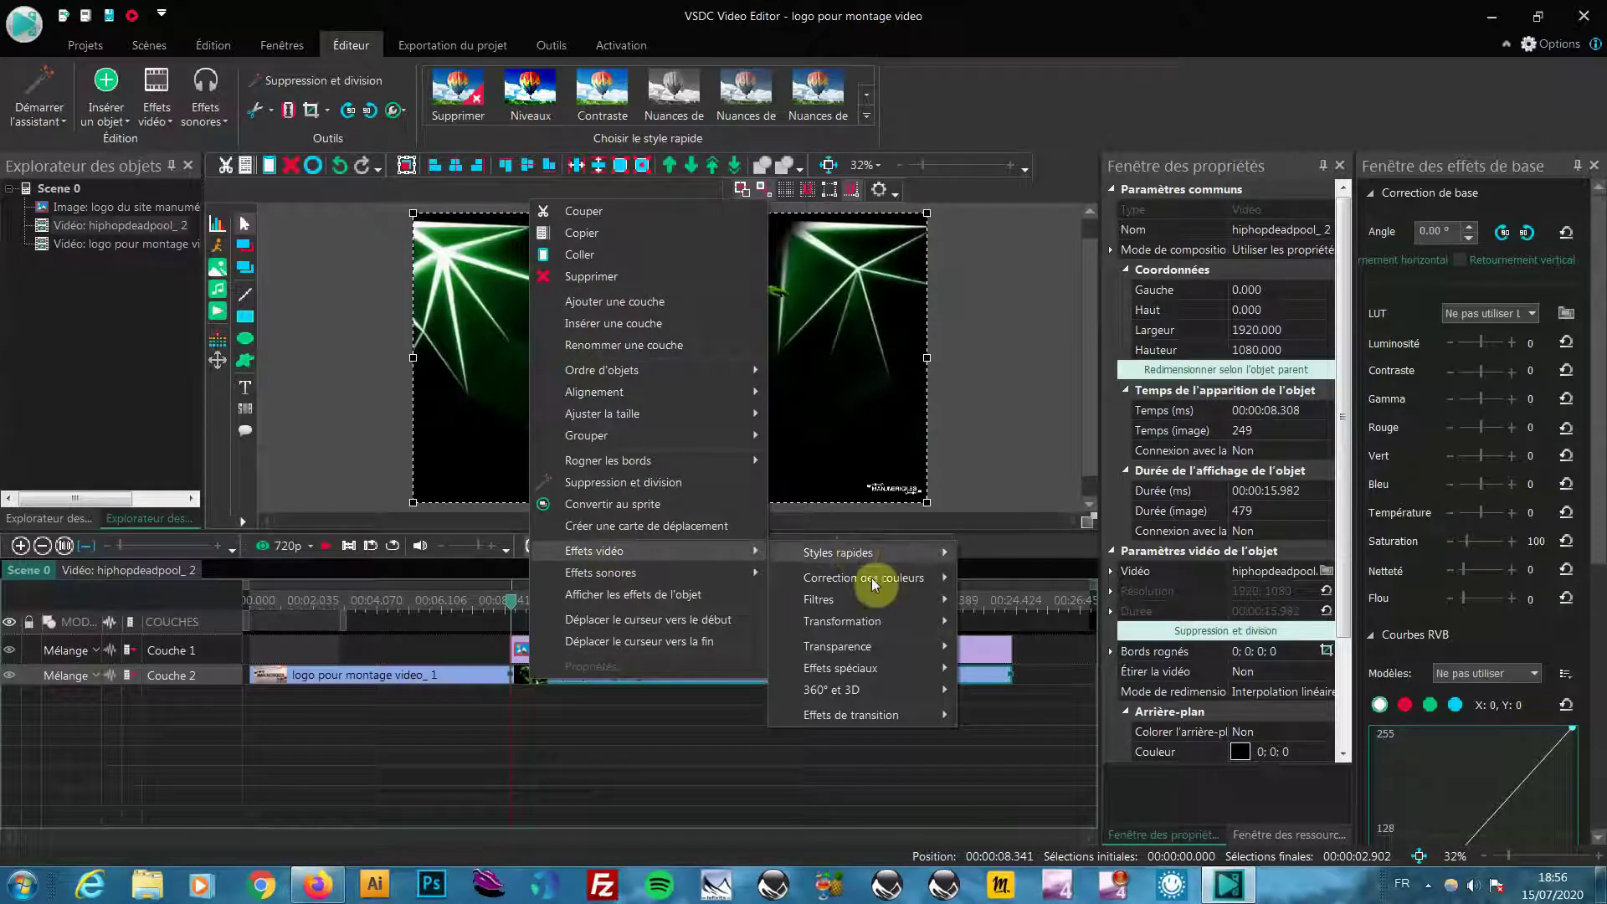
{"action": "mouse_move", "coordinate": [872, 648]}
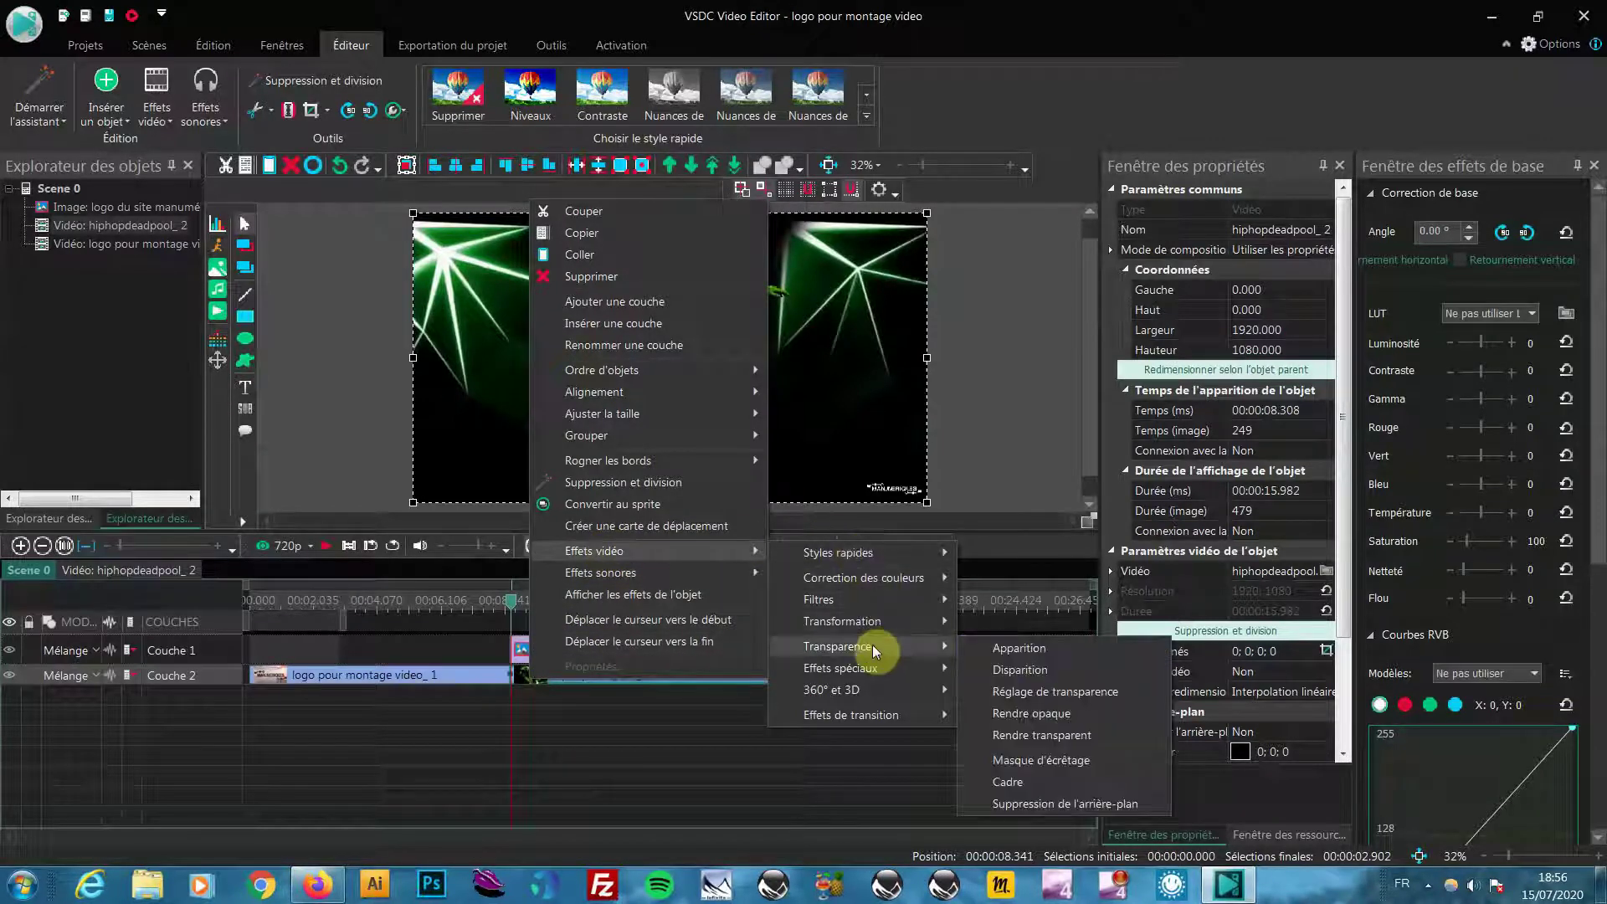
{"action": "left_click", "coordinate": [1027, 649]}
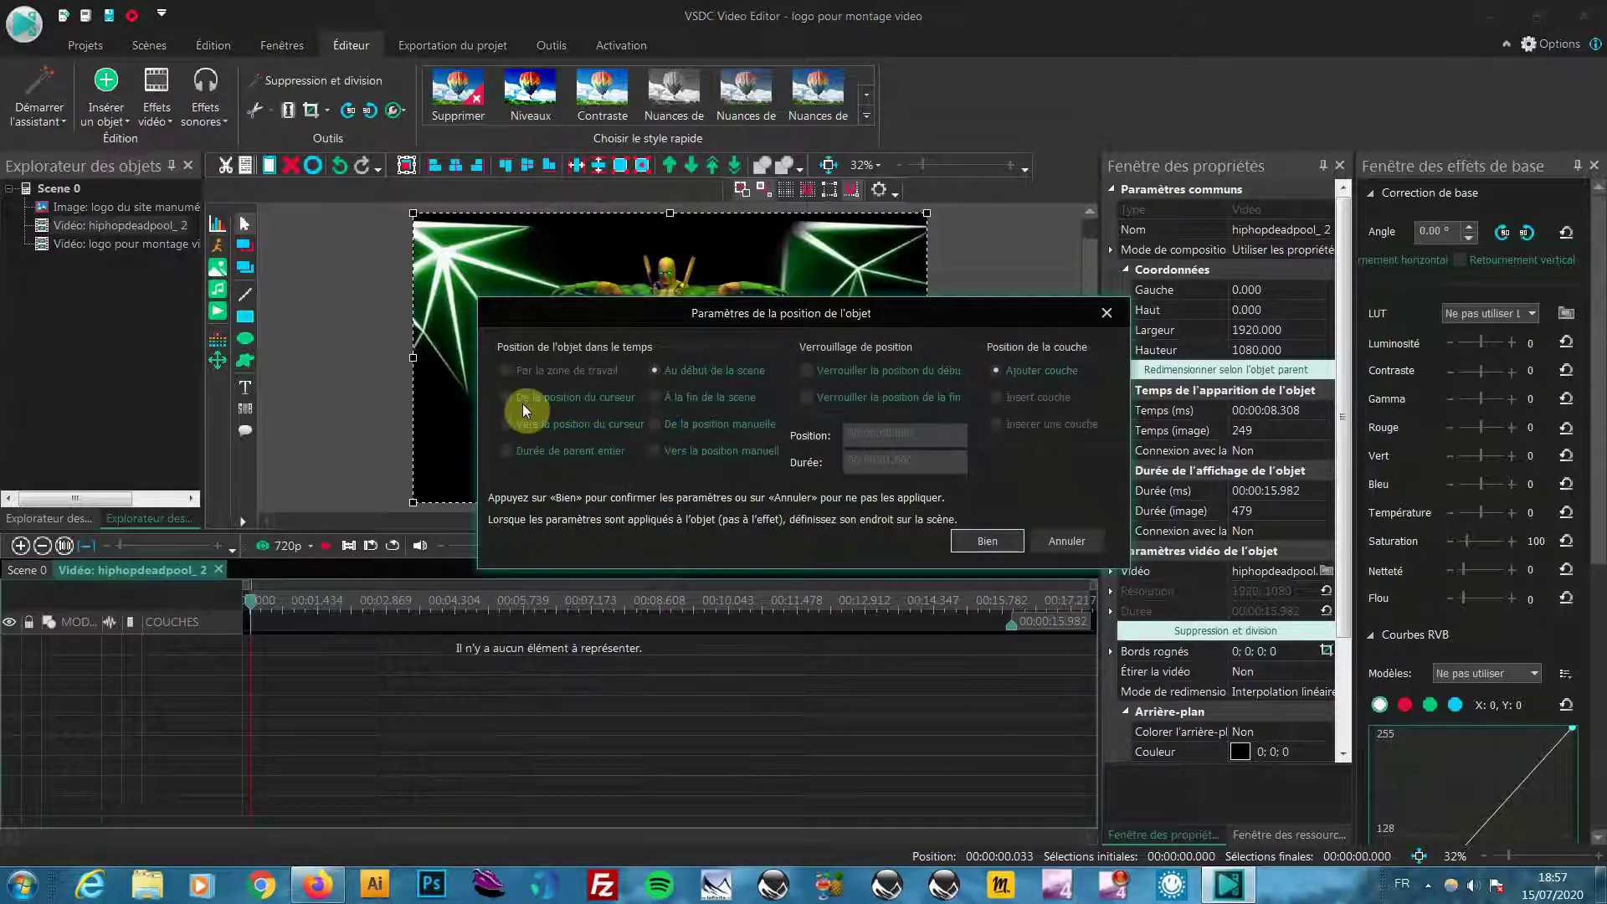
{"action": "left_click", "coordinate": [658, 423]}
{"action": "left_click", "coordinate": [1011, 540]}
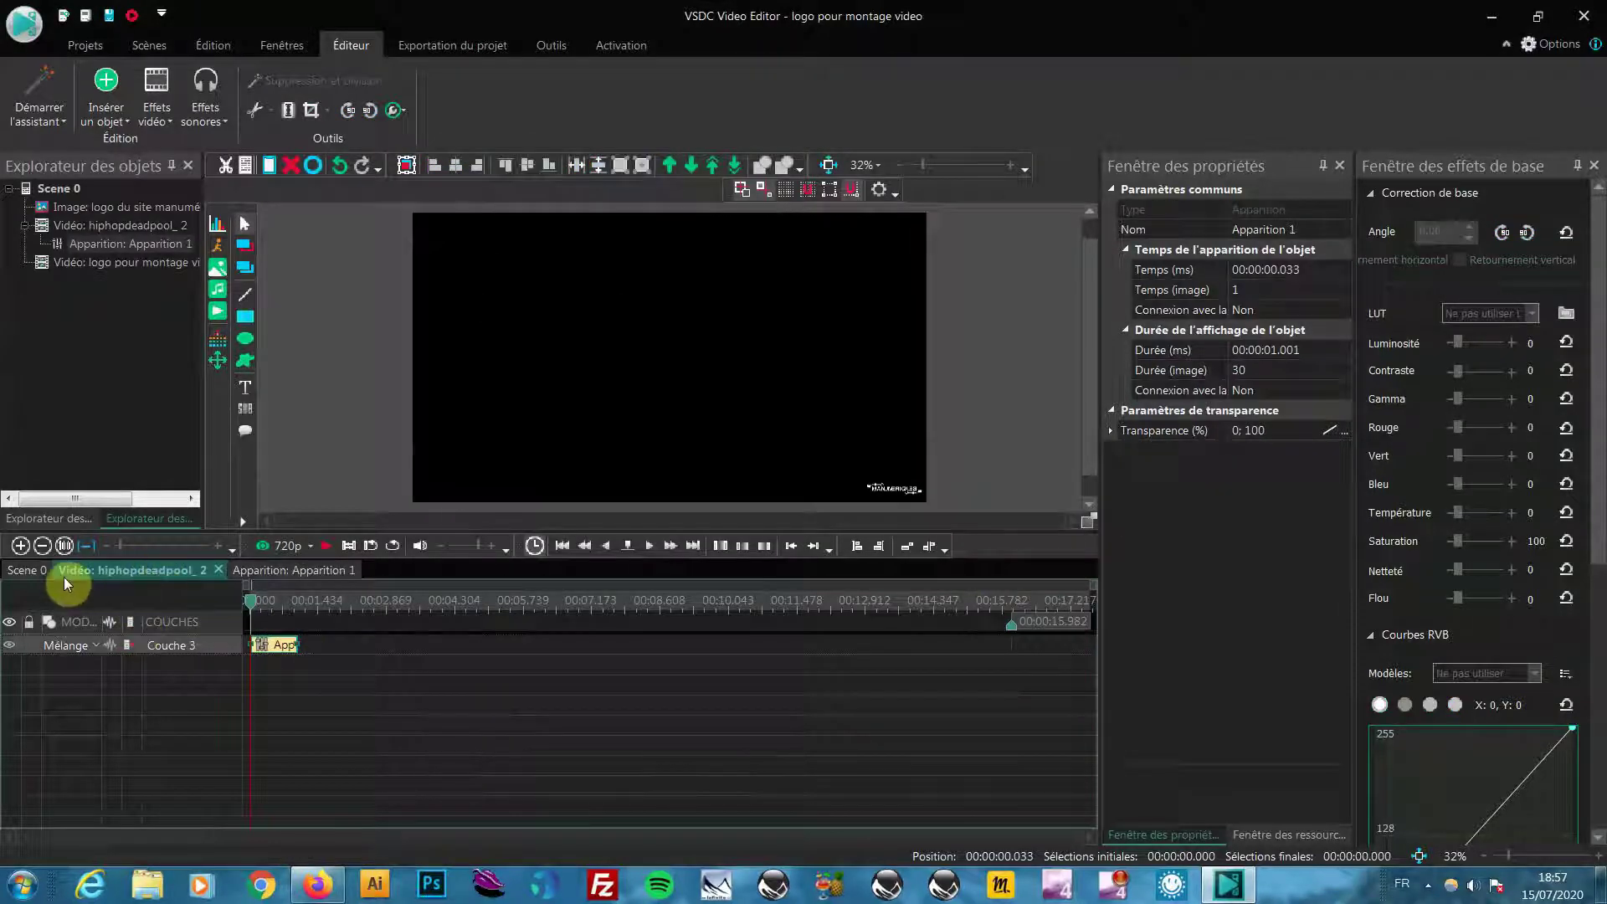
{"action": "left_click", "coordinate": [37, 572]}
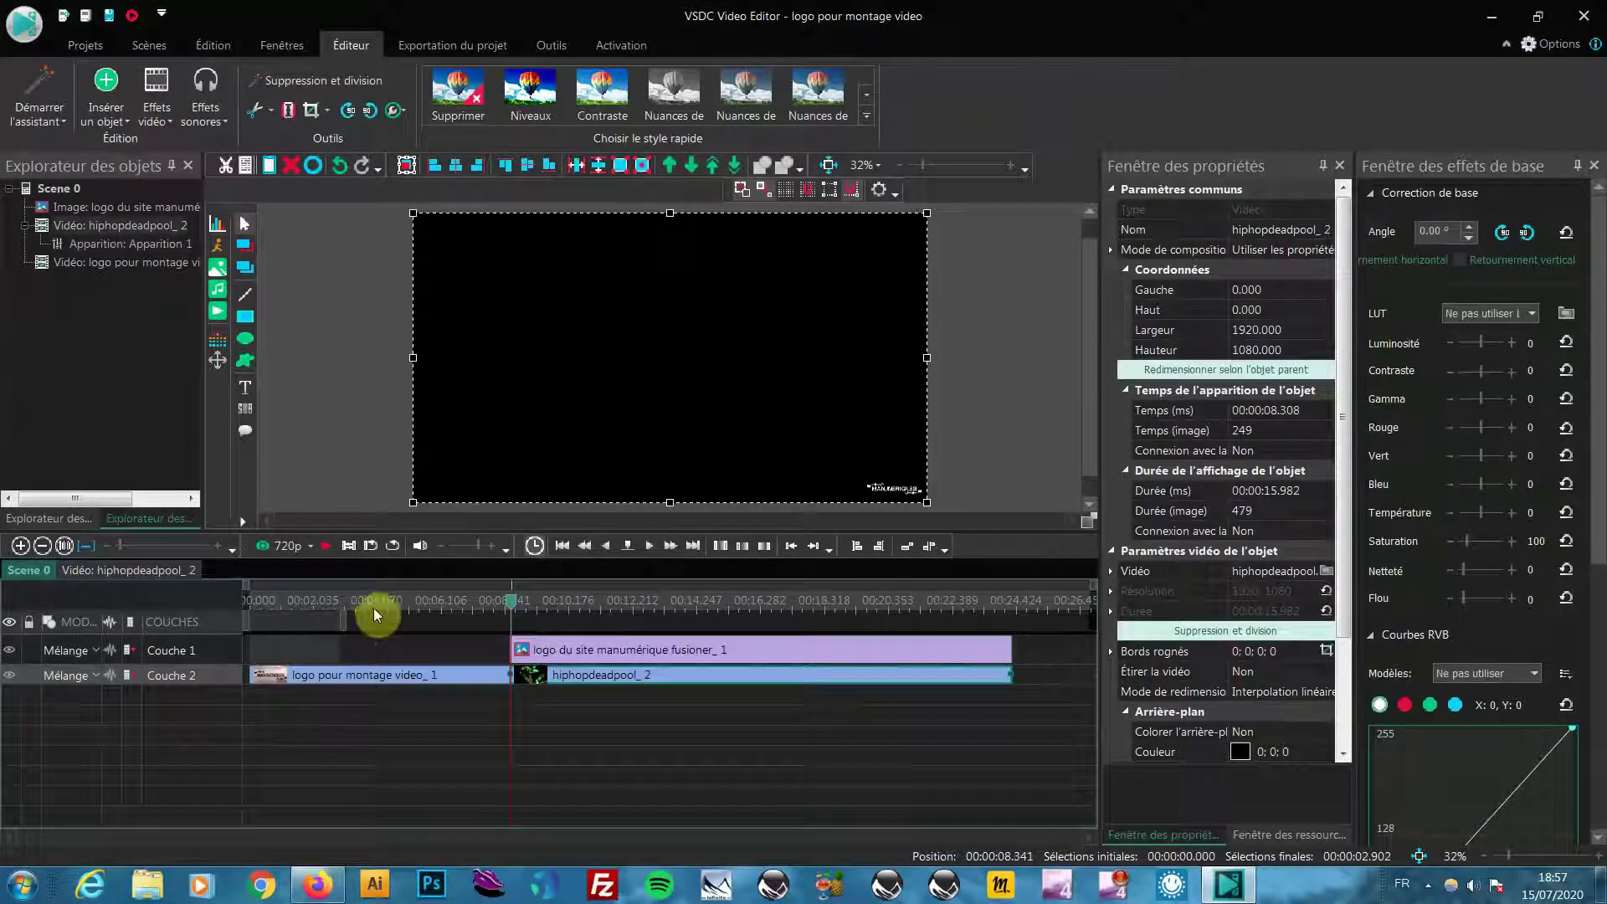
{"action": "left_click", "coordinate": [327, 545]}
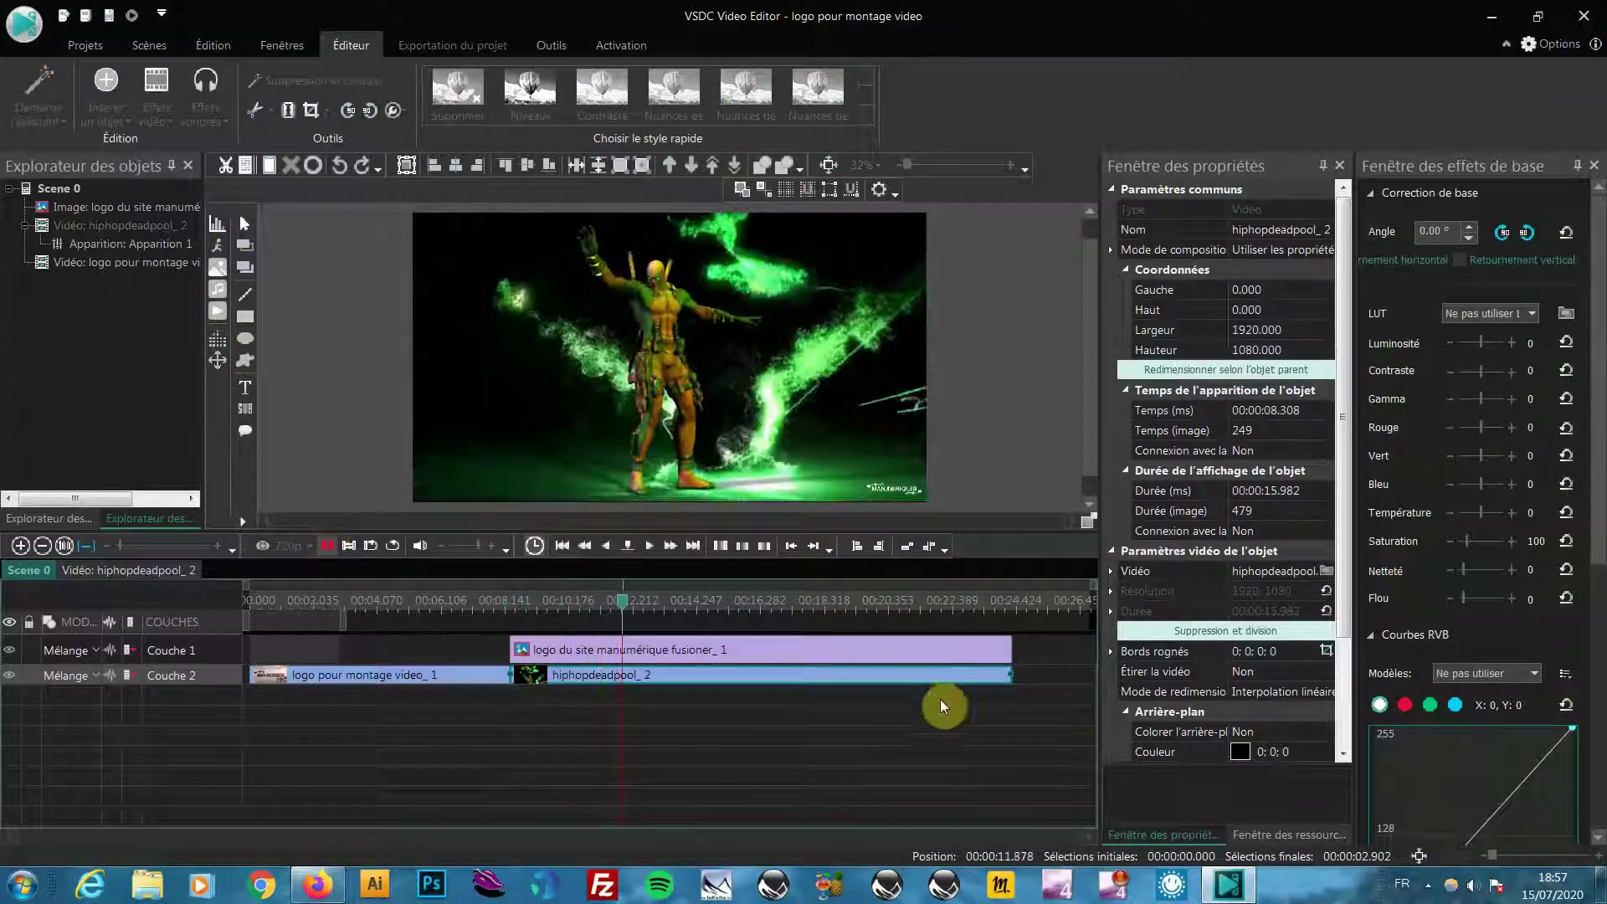
Step: Add a Disparition transparency effect lasting 00:00:01.001 at the end of the hiphopdeadpool clip, and play back the fade-out
{"action": "left_click", "coordinate": [810, 674]}
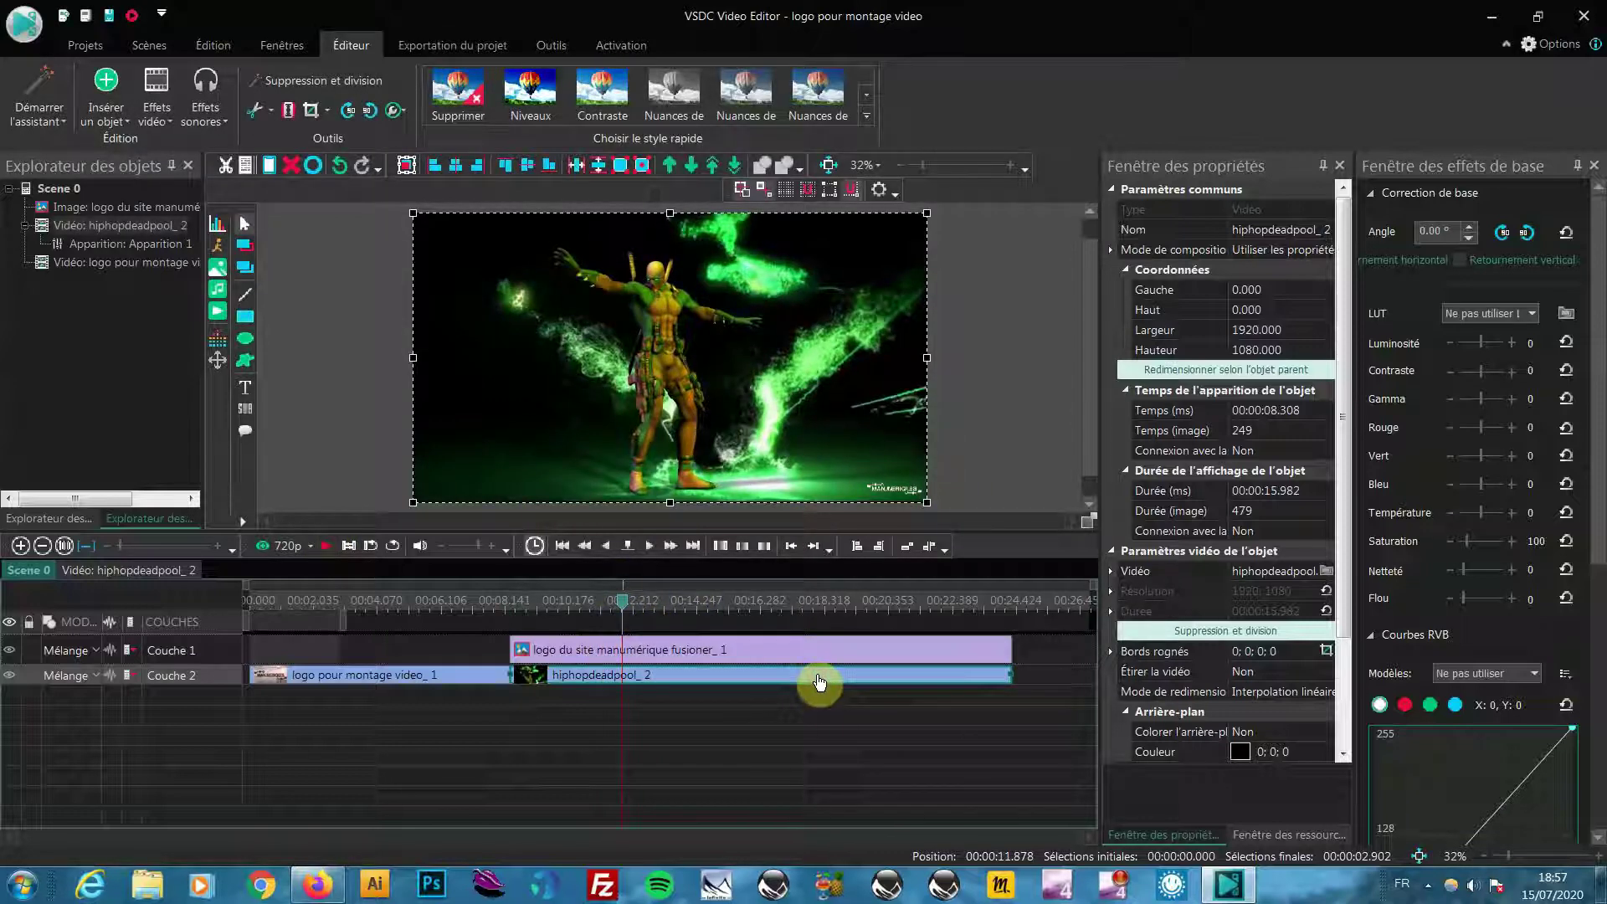
{"action": "right_click", "coordinate": [819, 682]}
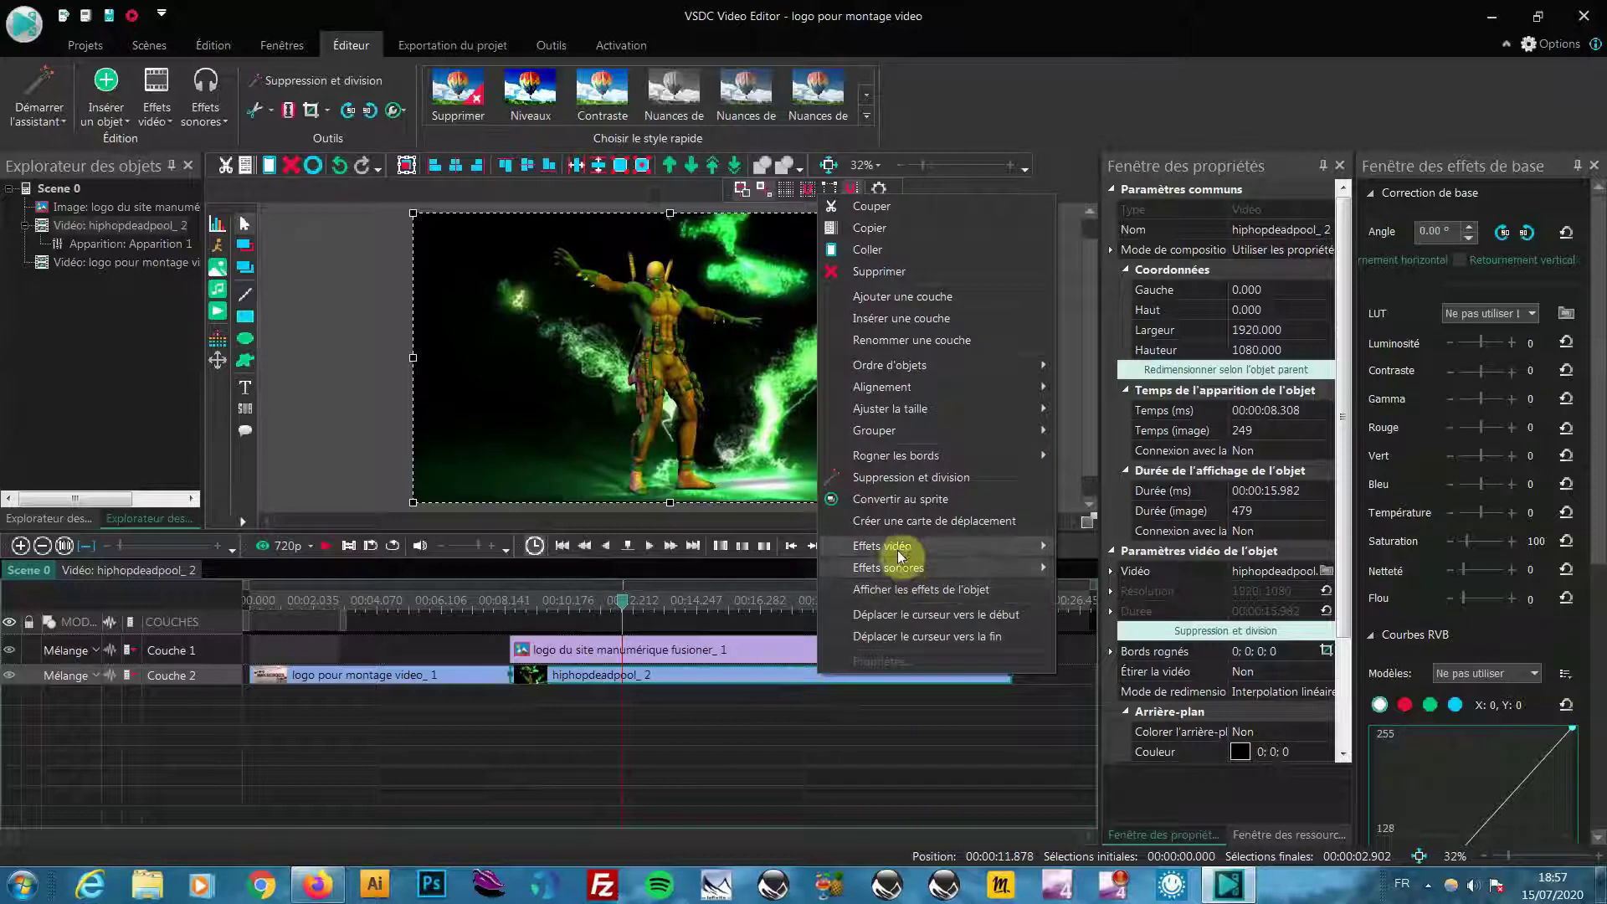
{"action": "mouse_move", "coordinate": [904, 550]}
{"action": "mouse_move", "coordinate": [1209, 651]}
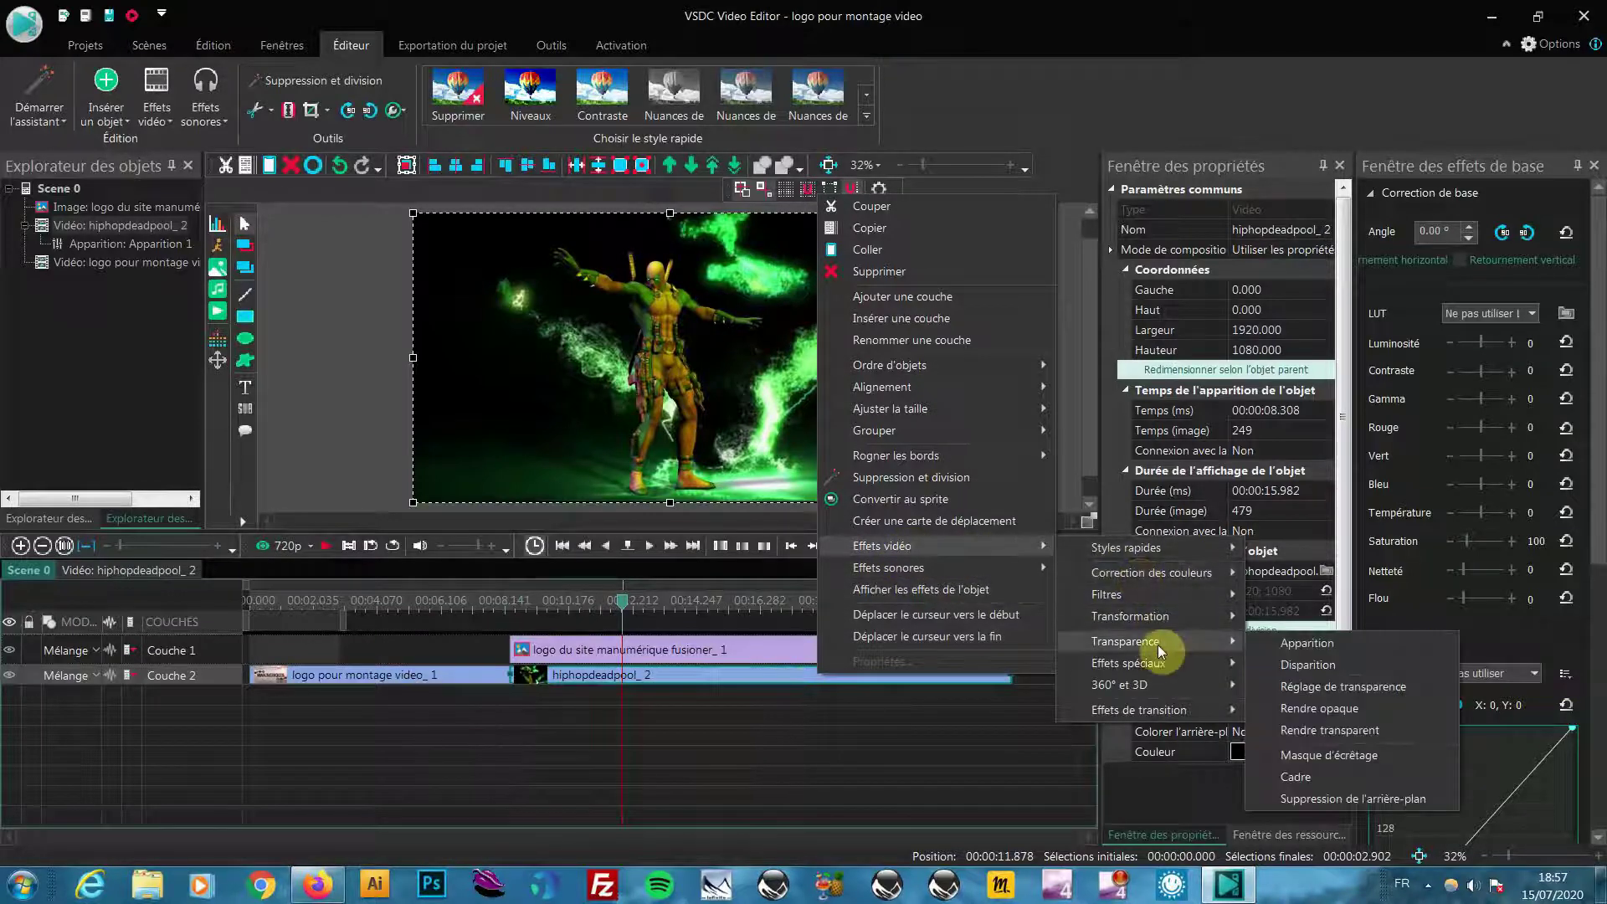
{"action": "left_click", "coordinate": [1308, 666]}
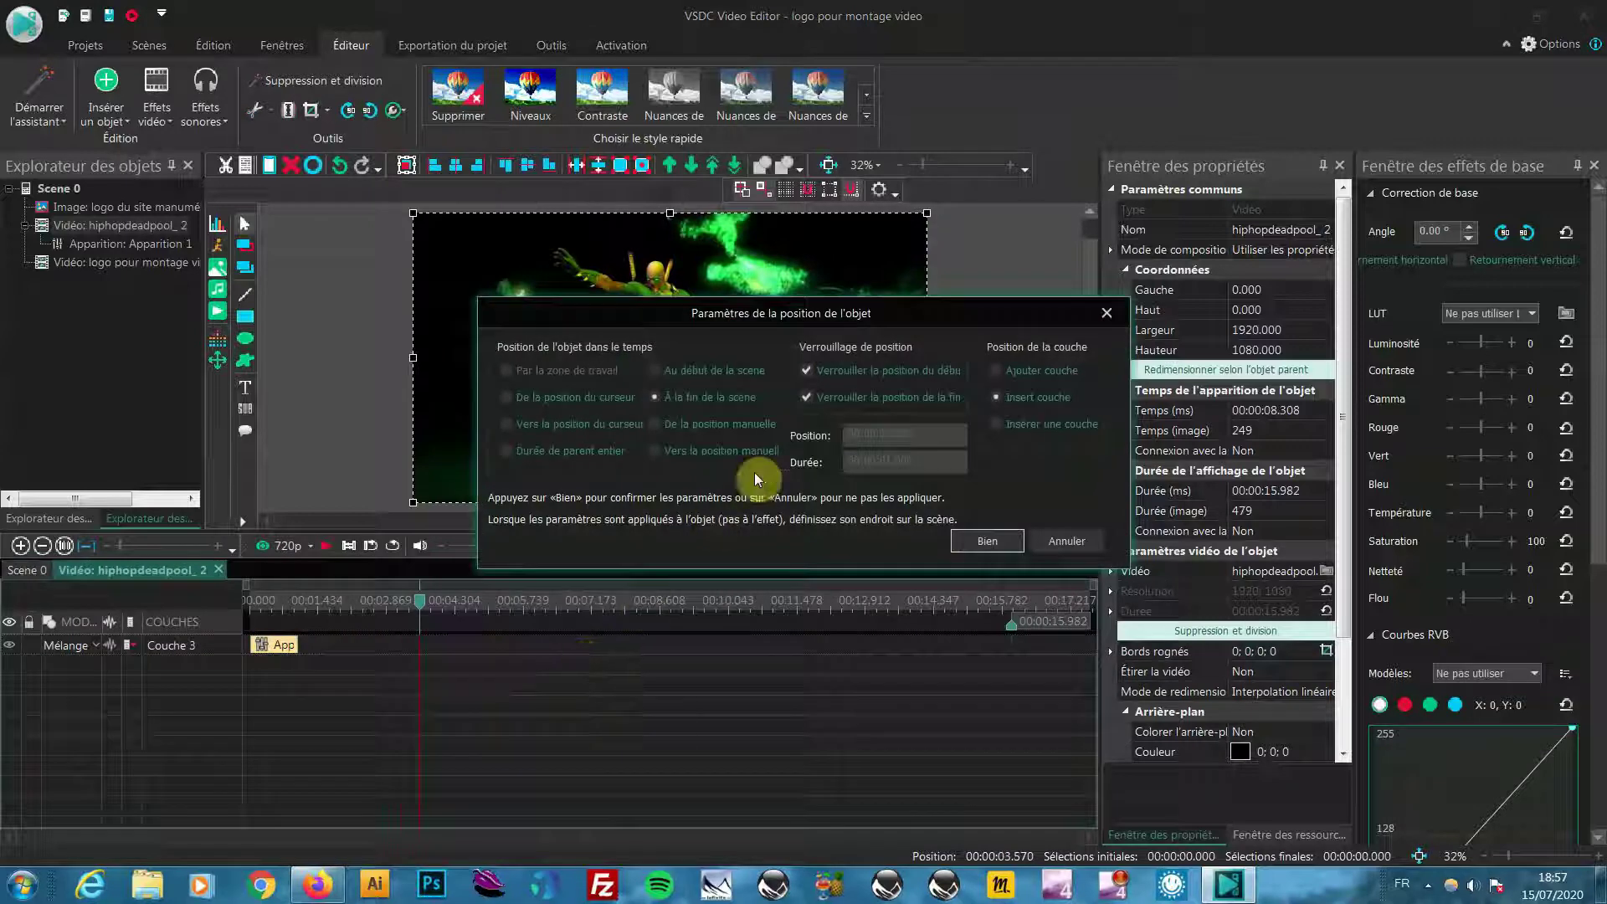
{"action": "left_click", "coordinate": [661, 398]}
{"action": "left_click", "coordinate": [1008, 542]}
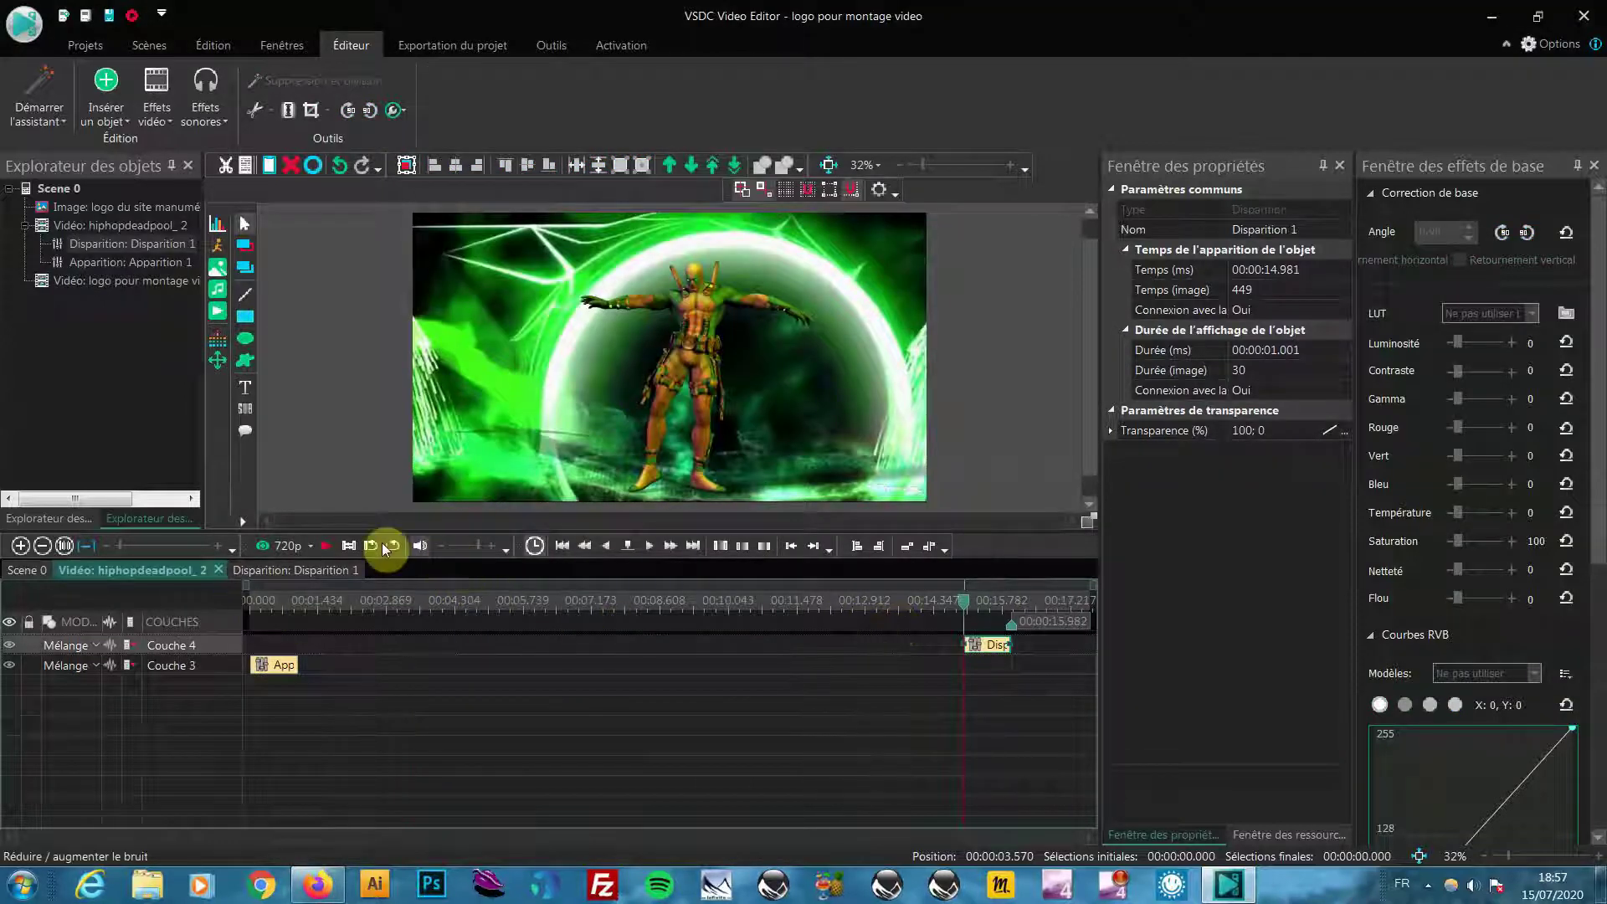
{"action": "left_click", "coordinate": [325, 545]}
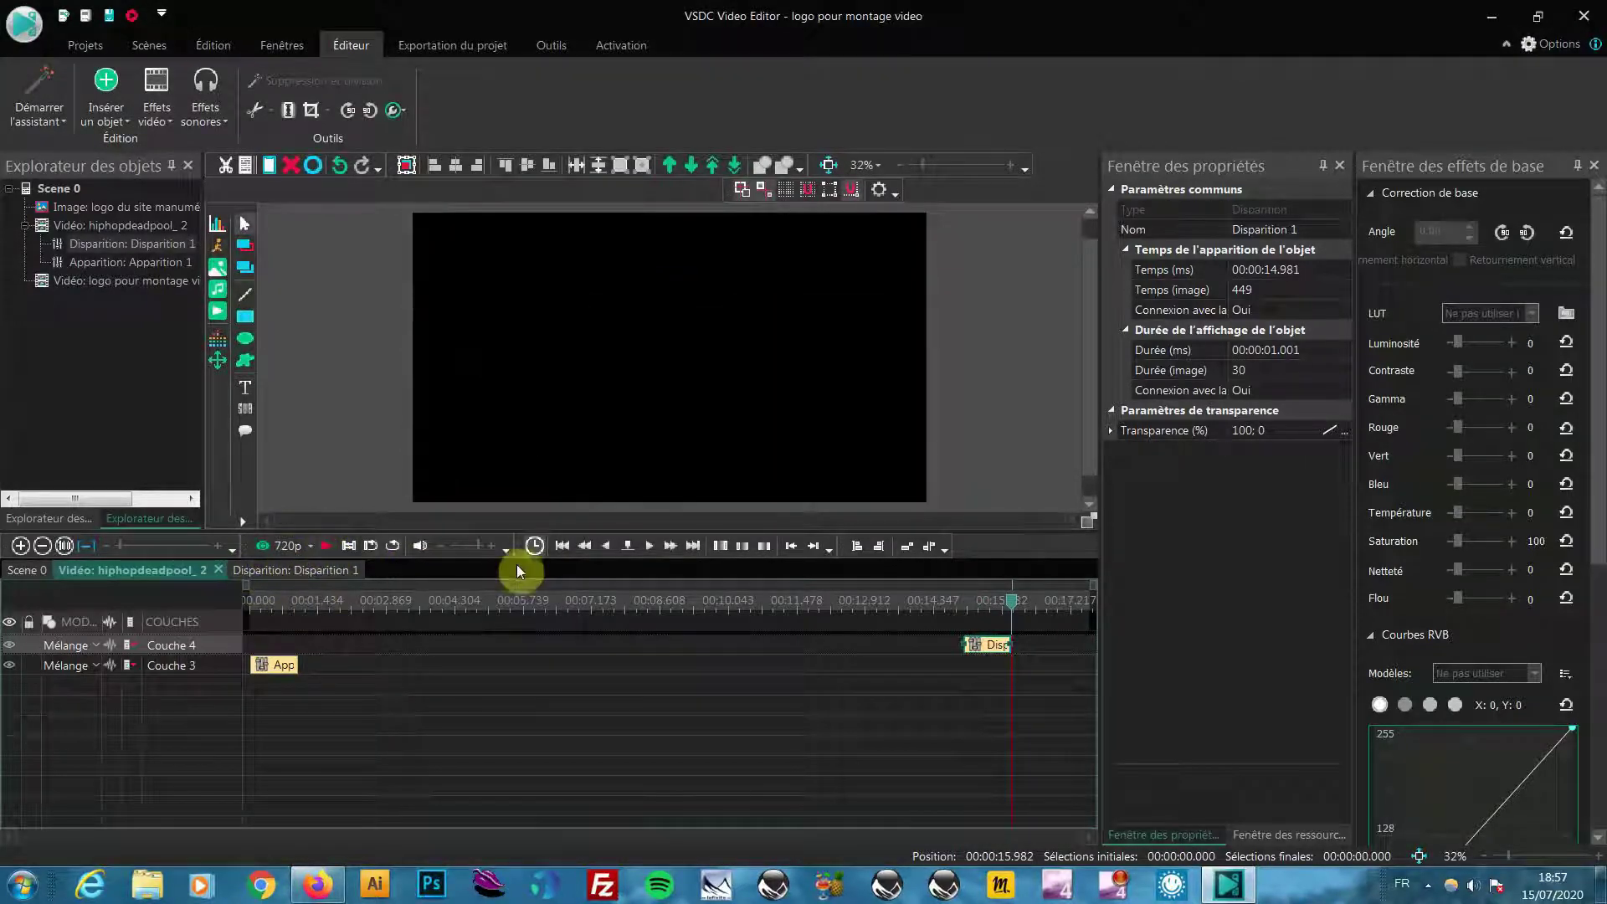
Step: Return to Scene 0 and place the playhead at 00:00:08.341, at the start of the hiphopdeadpool clip
{"action": "left_click", "coordinate": [25, 569]}
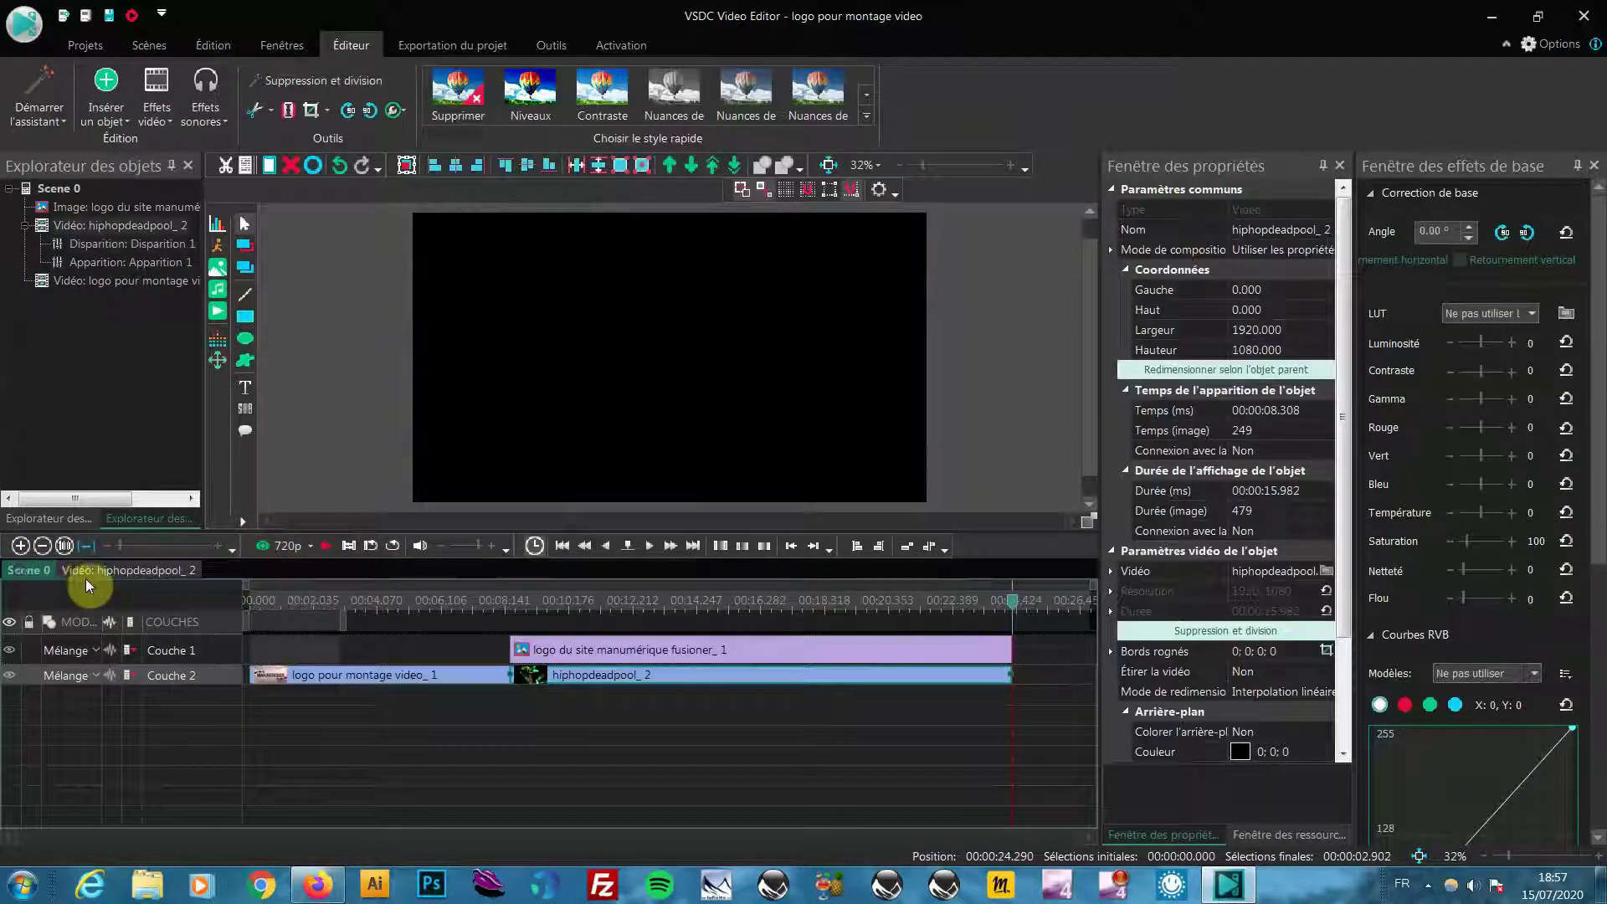
{"action": "left_click", "coordinate": [72, 570]}
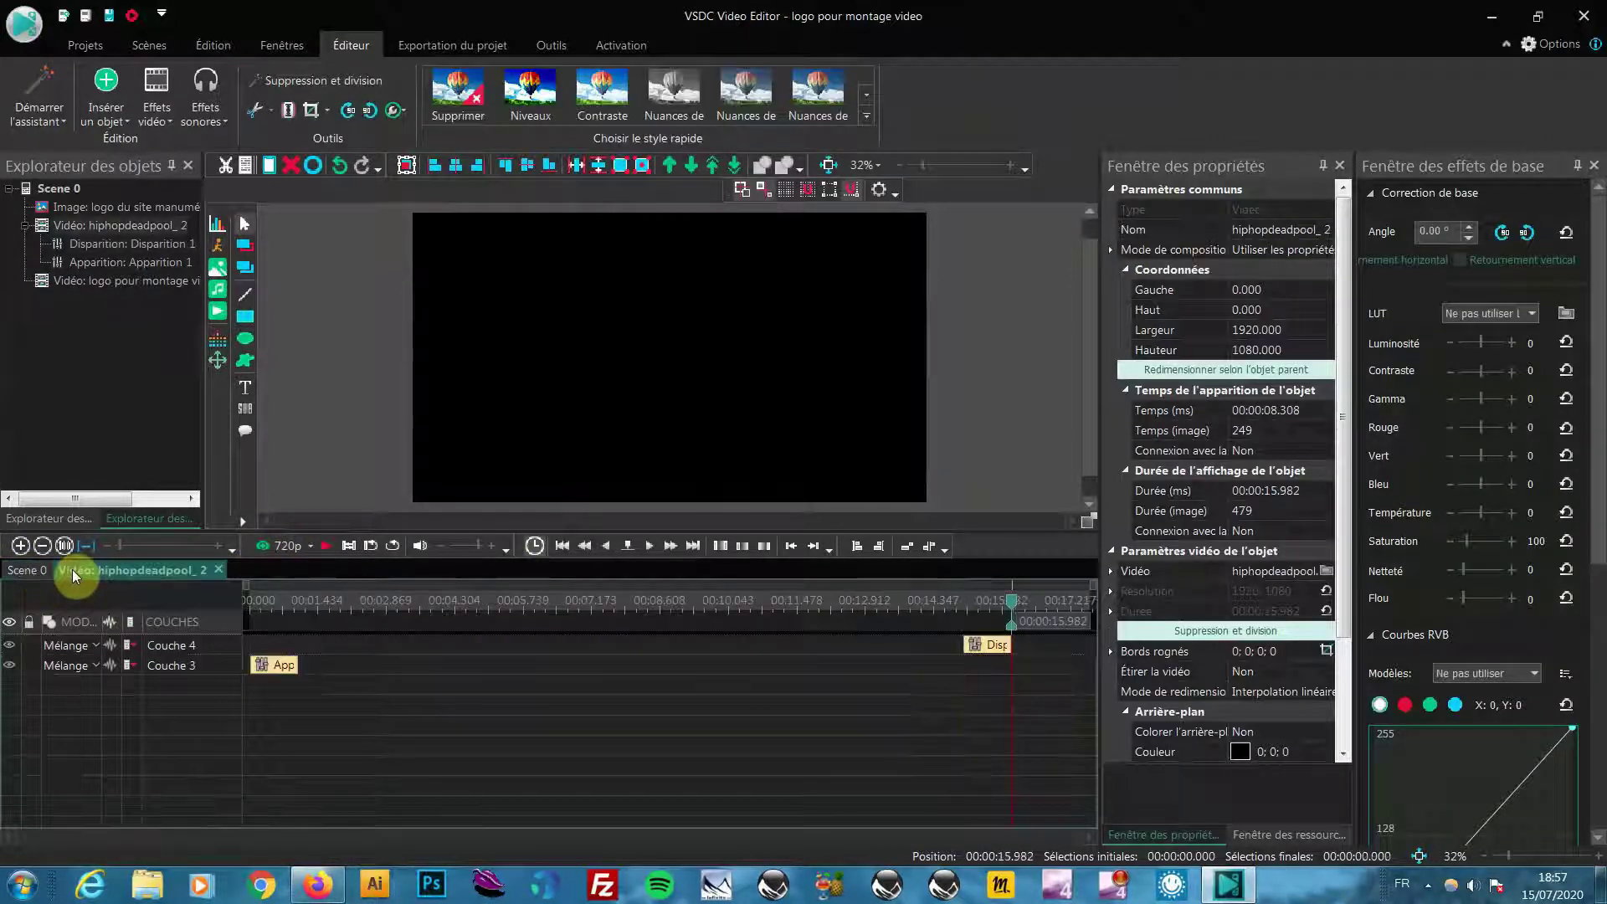
{"action": "left_click", "coordinate": [23, 570]}
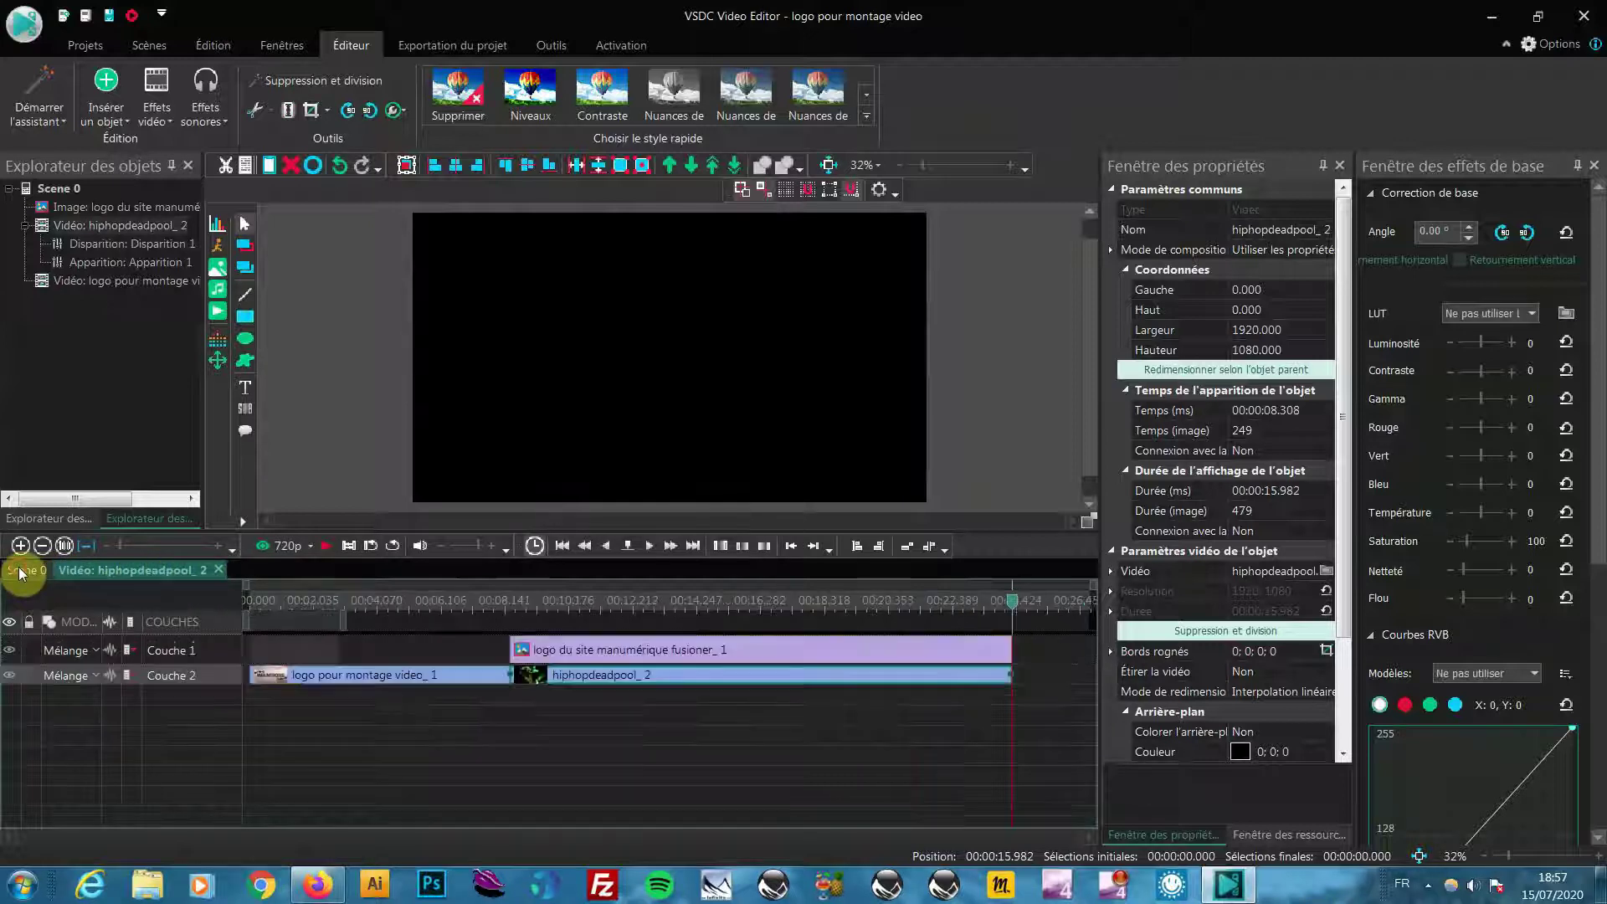
{"action": "left_click_drag", "start_coordinate": [1016, 609], "coordinate": [511, 602]}
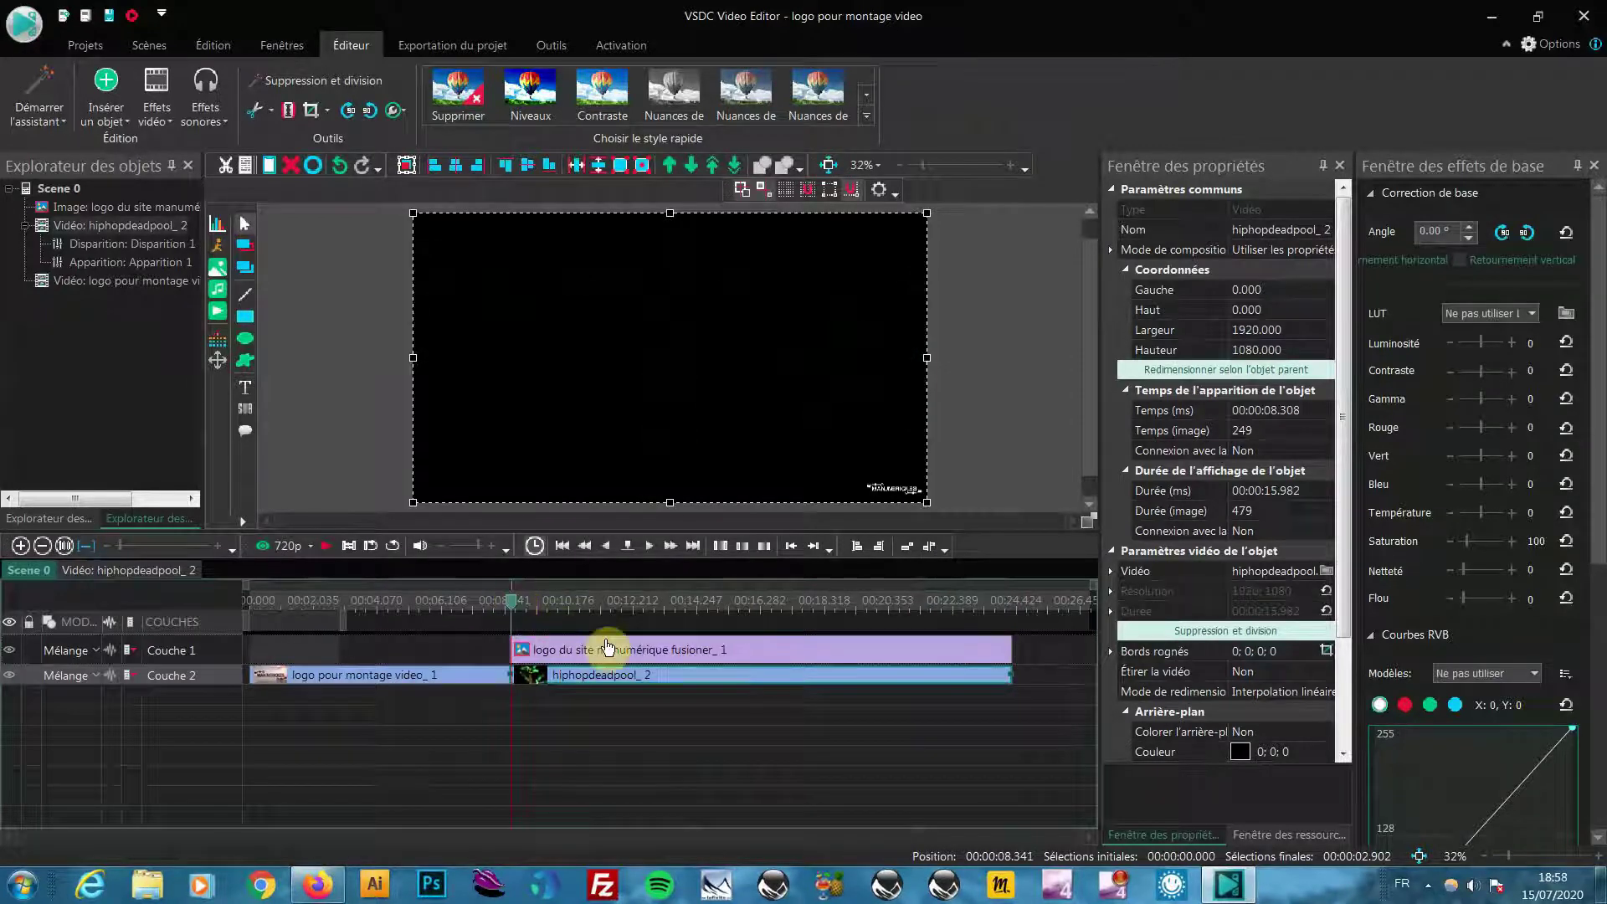
{"action": "mouse_move", "coordinate": [607, 647]}
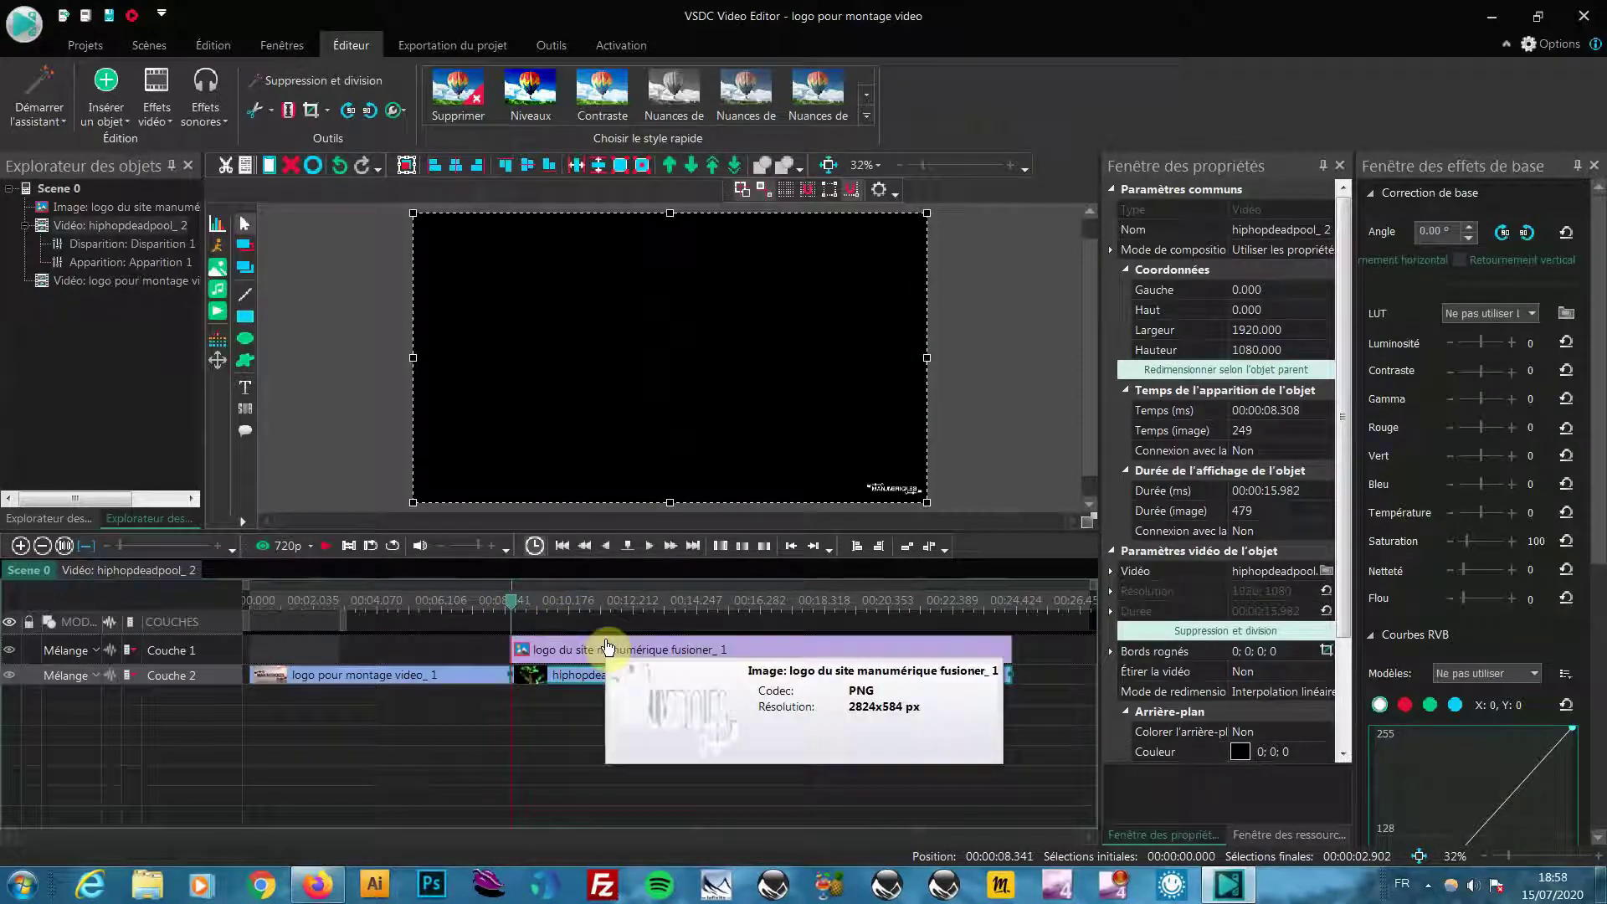
Step: Insert the Confetti'soundofc audio from the desktop's mp3 folder and move it onto its own layer, starting at 00:00:08.308 with the hiphopdeadpool clip
{"action": "left_click", "coordinate": [224, 289]}
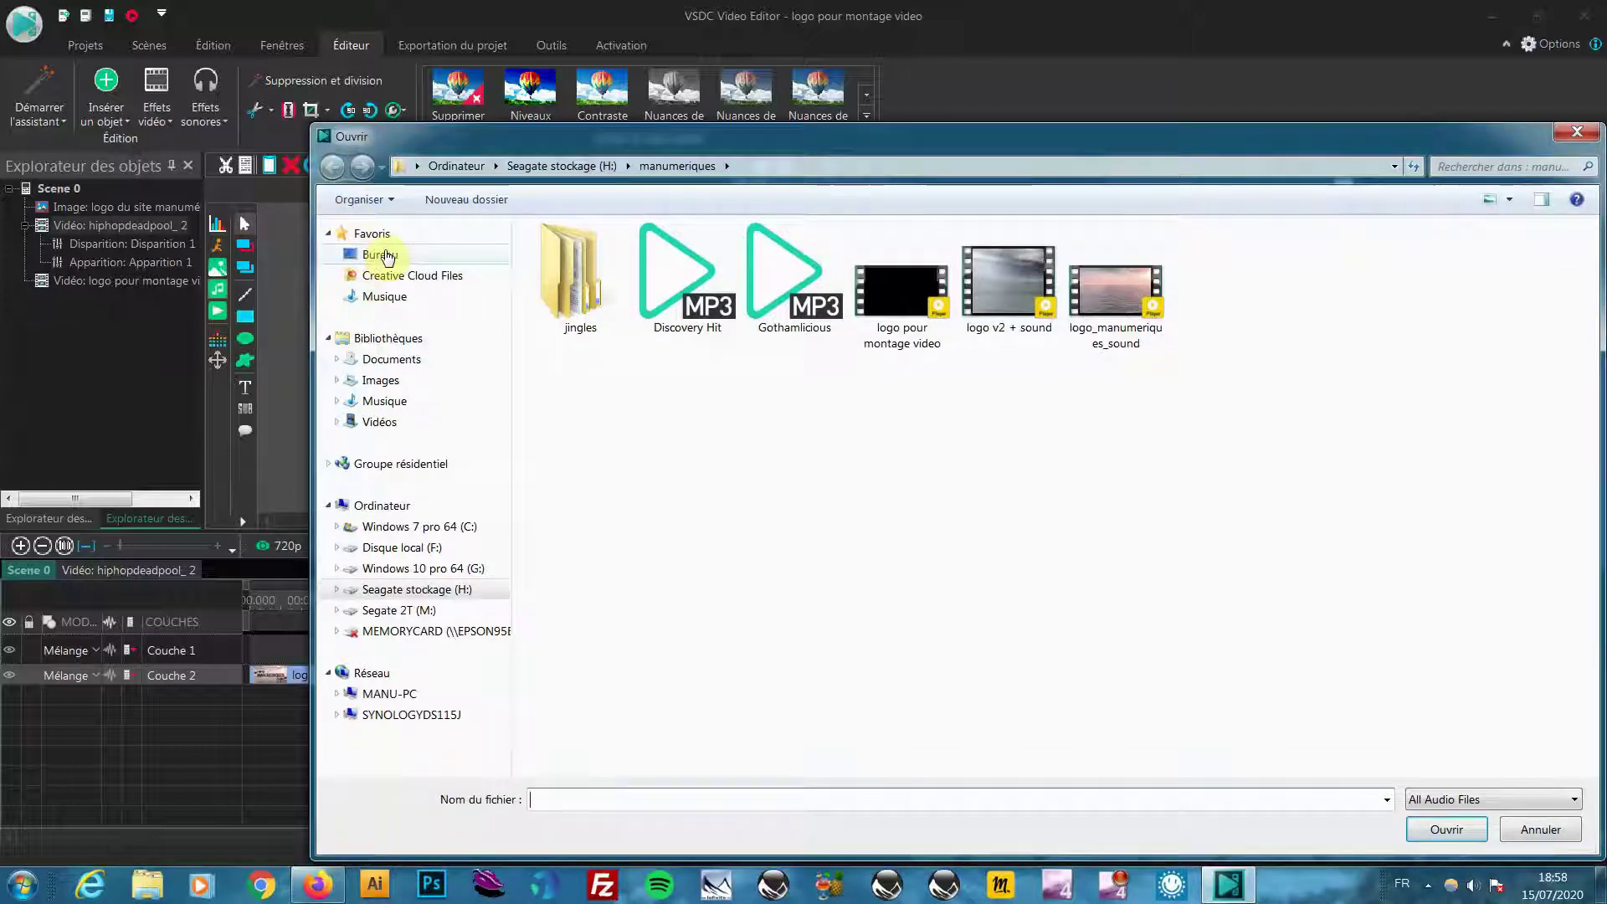
{"action": "left_click", "coordinate": [376, 256]}
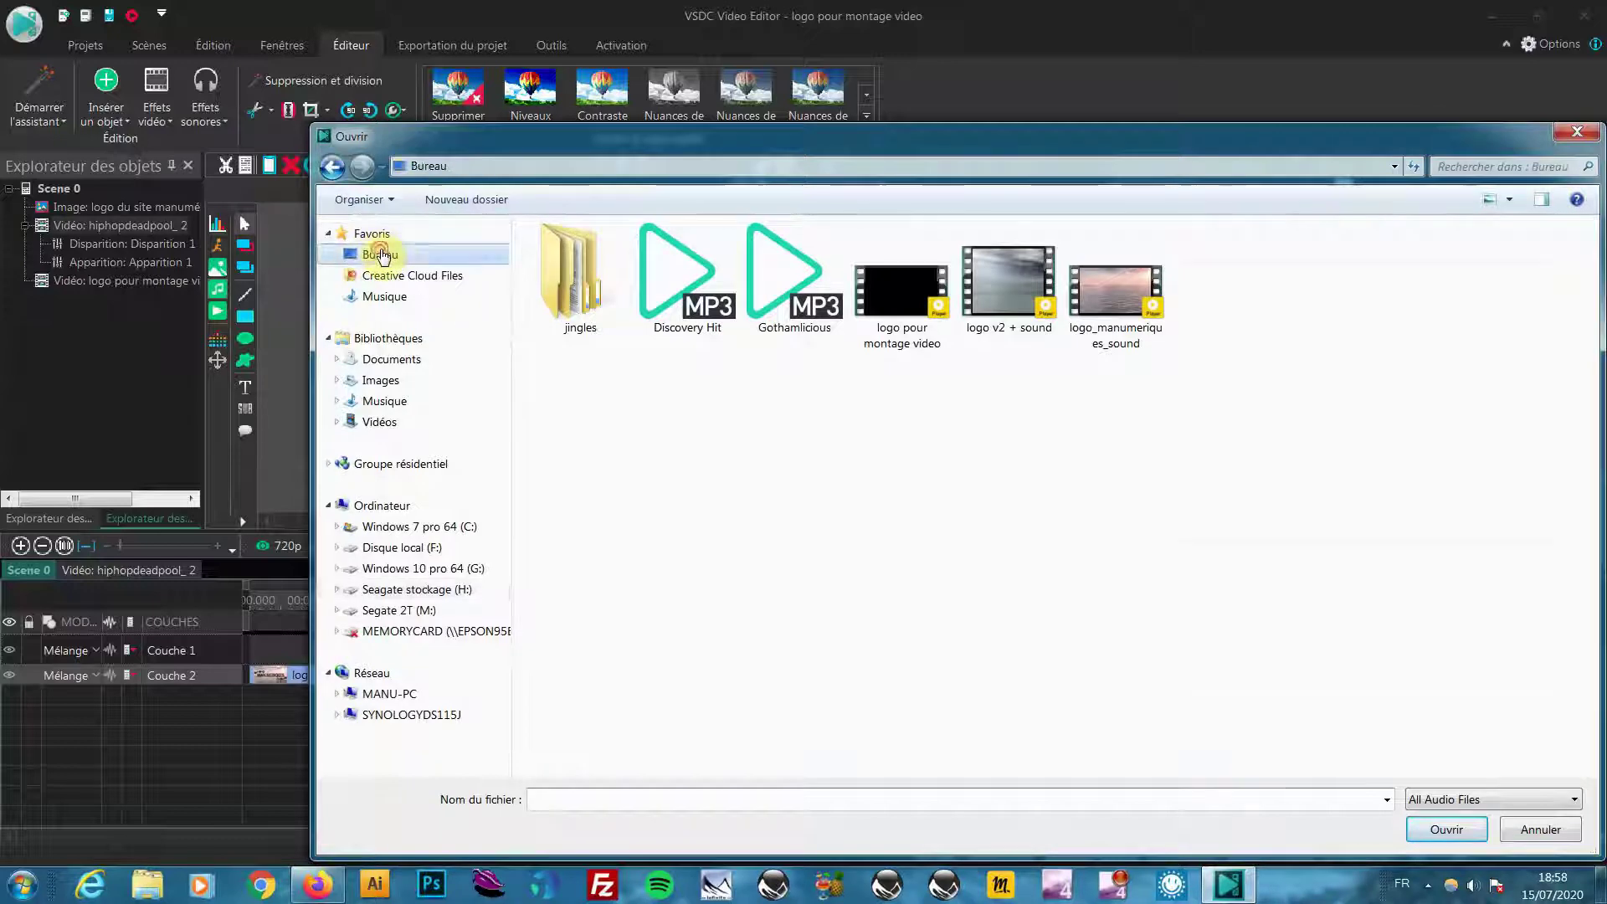
{"action": "scroll", "coordinate": [845, 364], "scroll_direction": "up", "scroll_amount": 5}
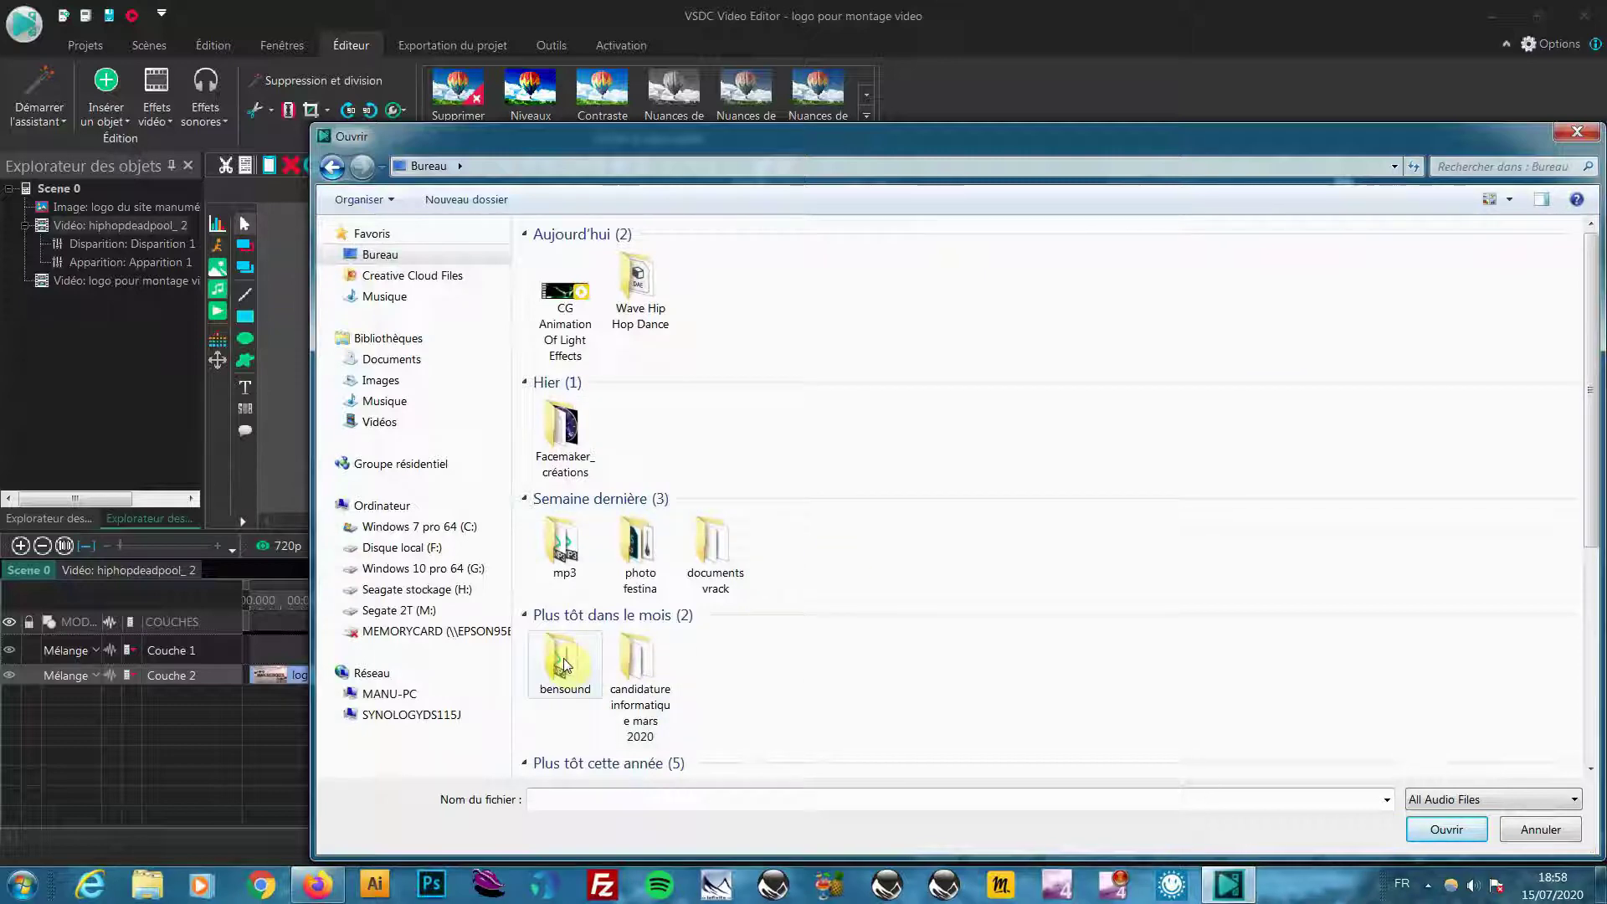
{"action": "double_click", "coordinate": [563, 544]}
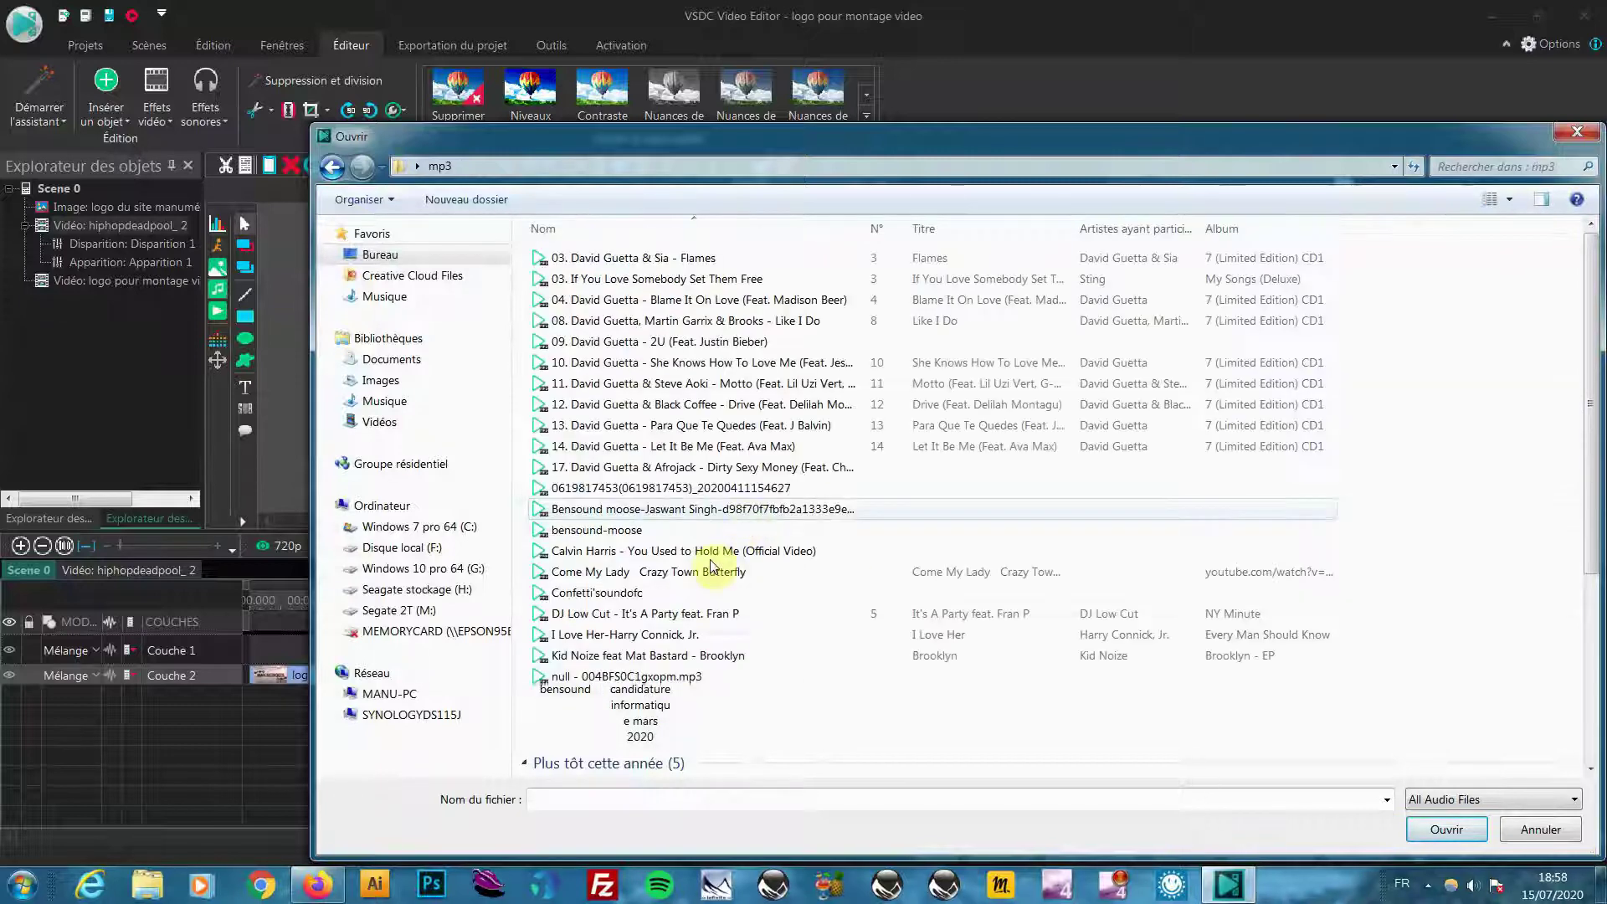
{"action": "scroll", "coordinate": [720, 619], "scroll_direction": "down", "scroll_amount": 2}
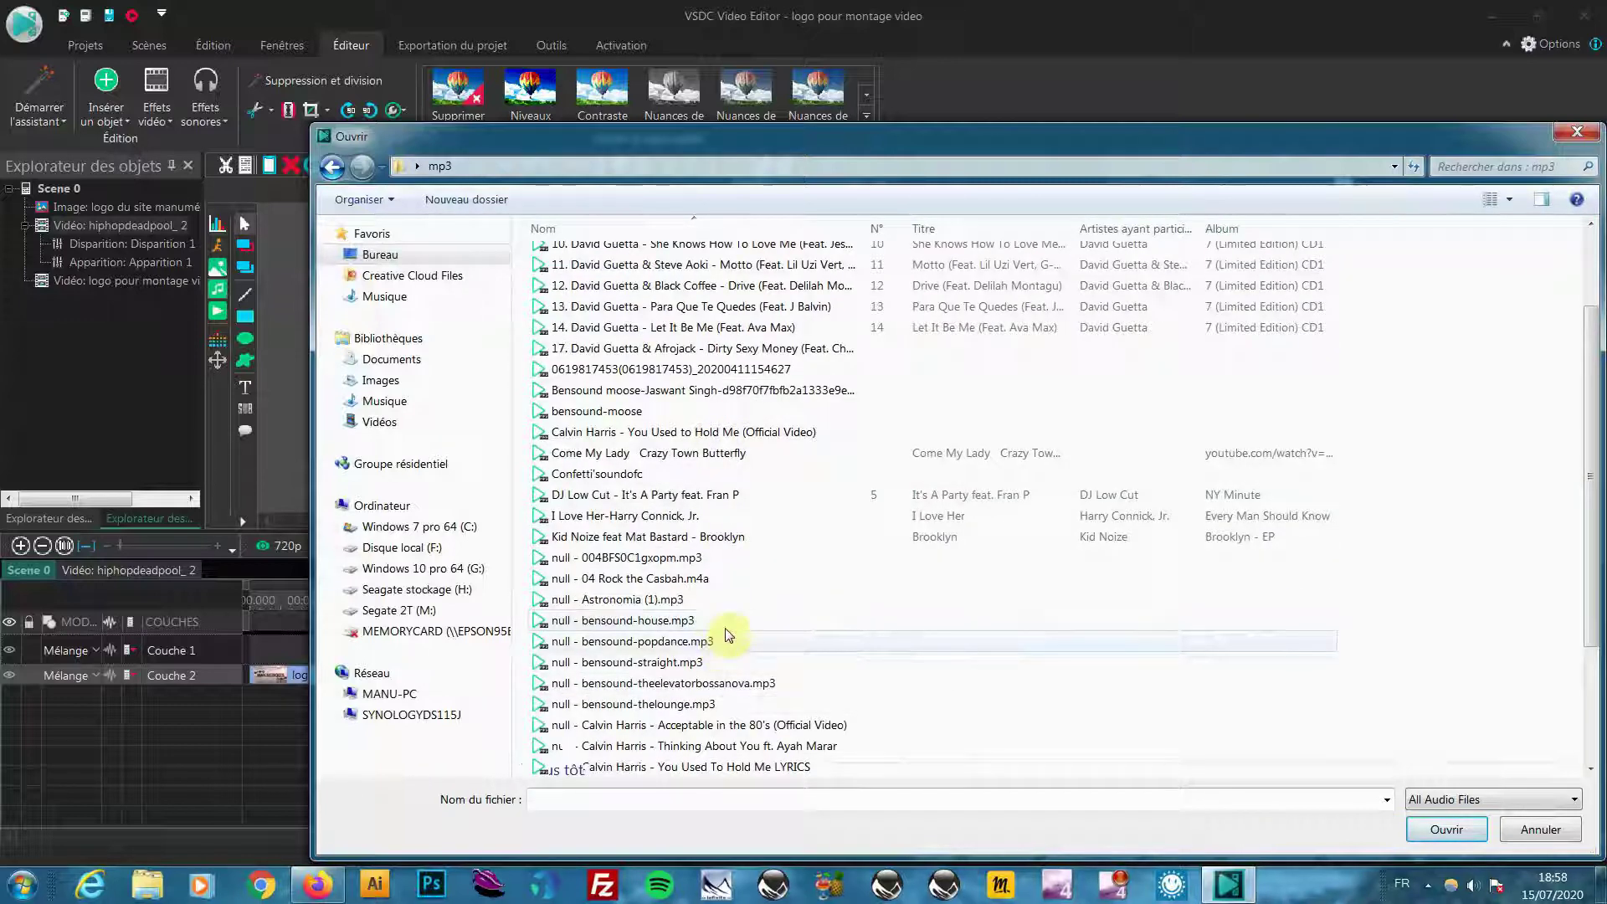
{"action": "double_click", "coordinate": [627, 476]}
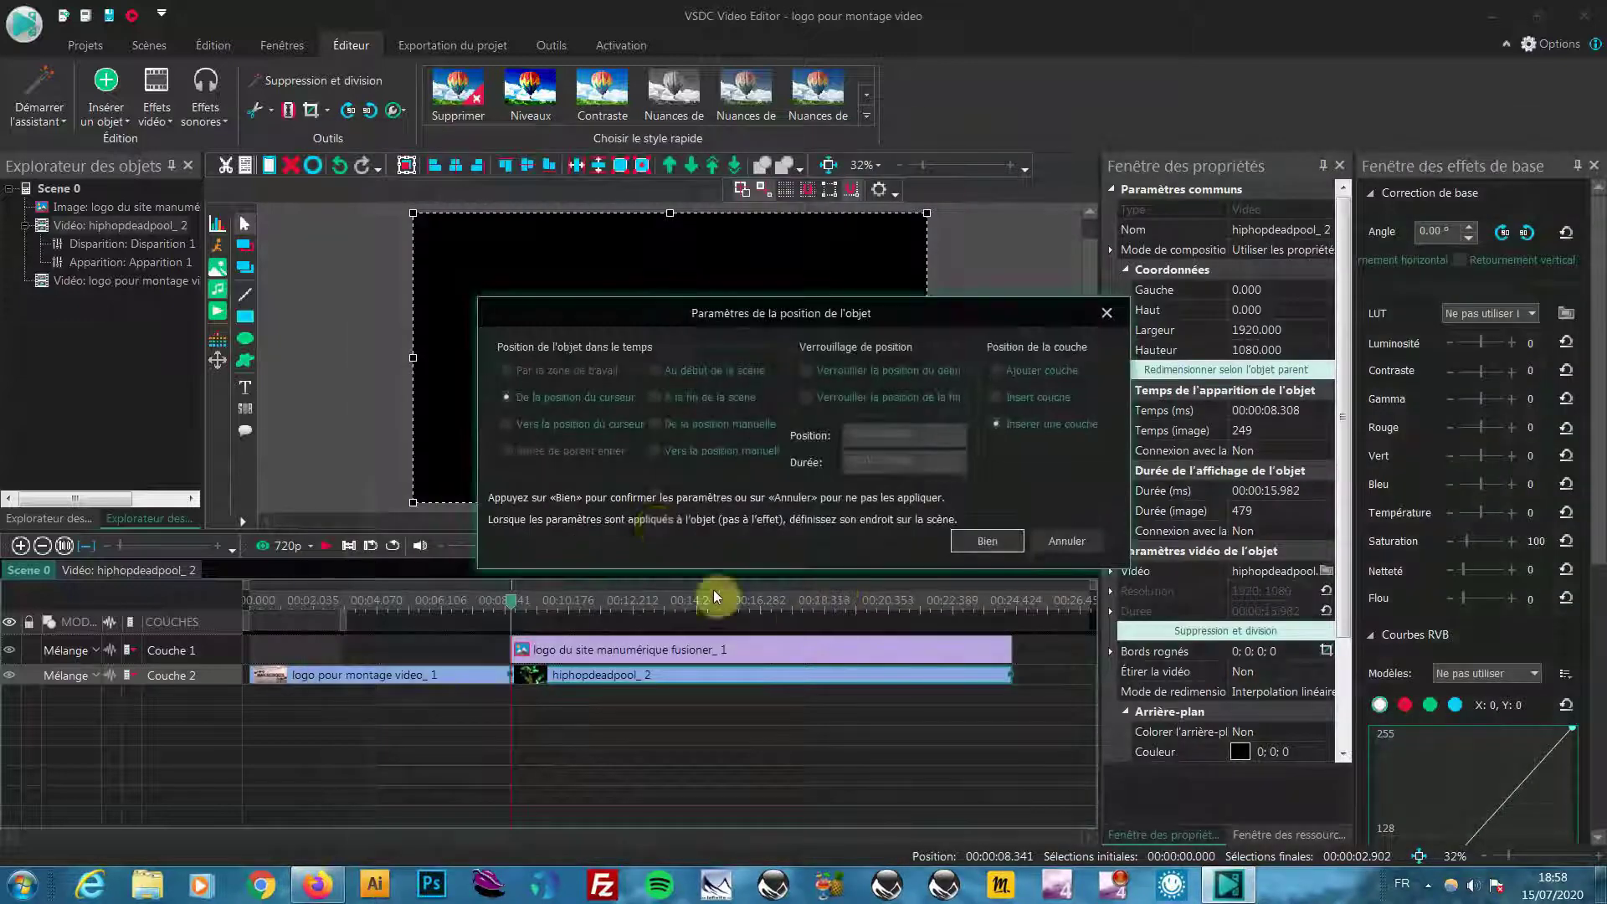
{"action": "left_click", "coordinate": [985, 540]}
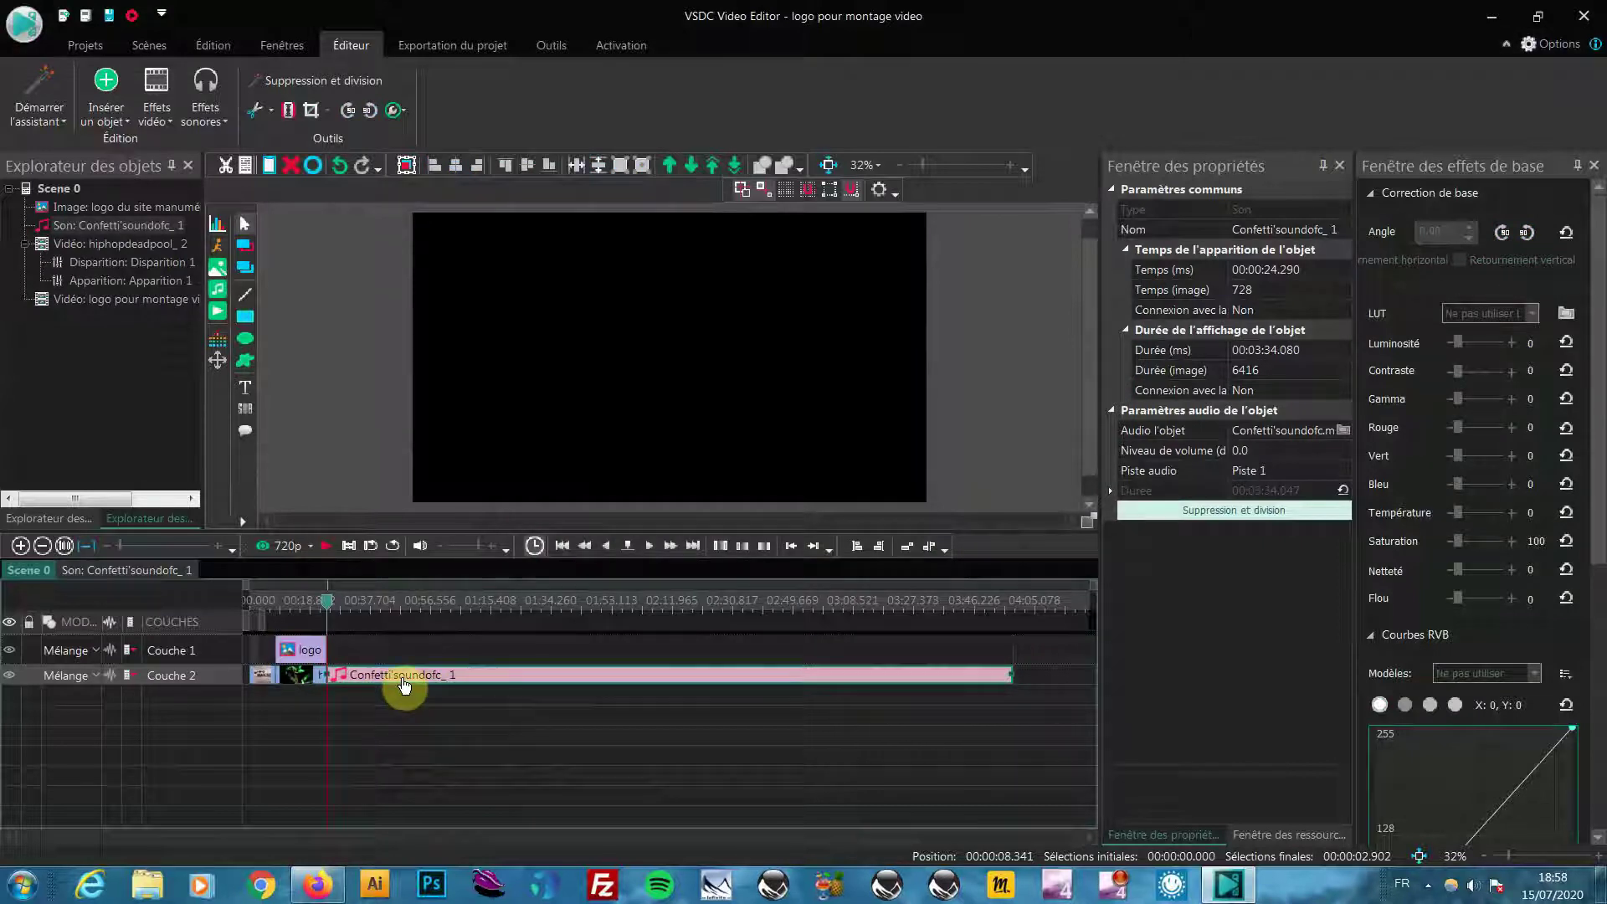
{"action": "left_click_drag", "start_coordinate": [397, 675], "coordinate": [365, 701]}
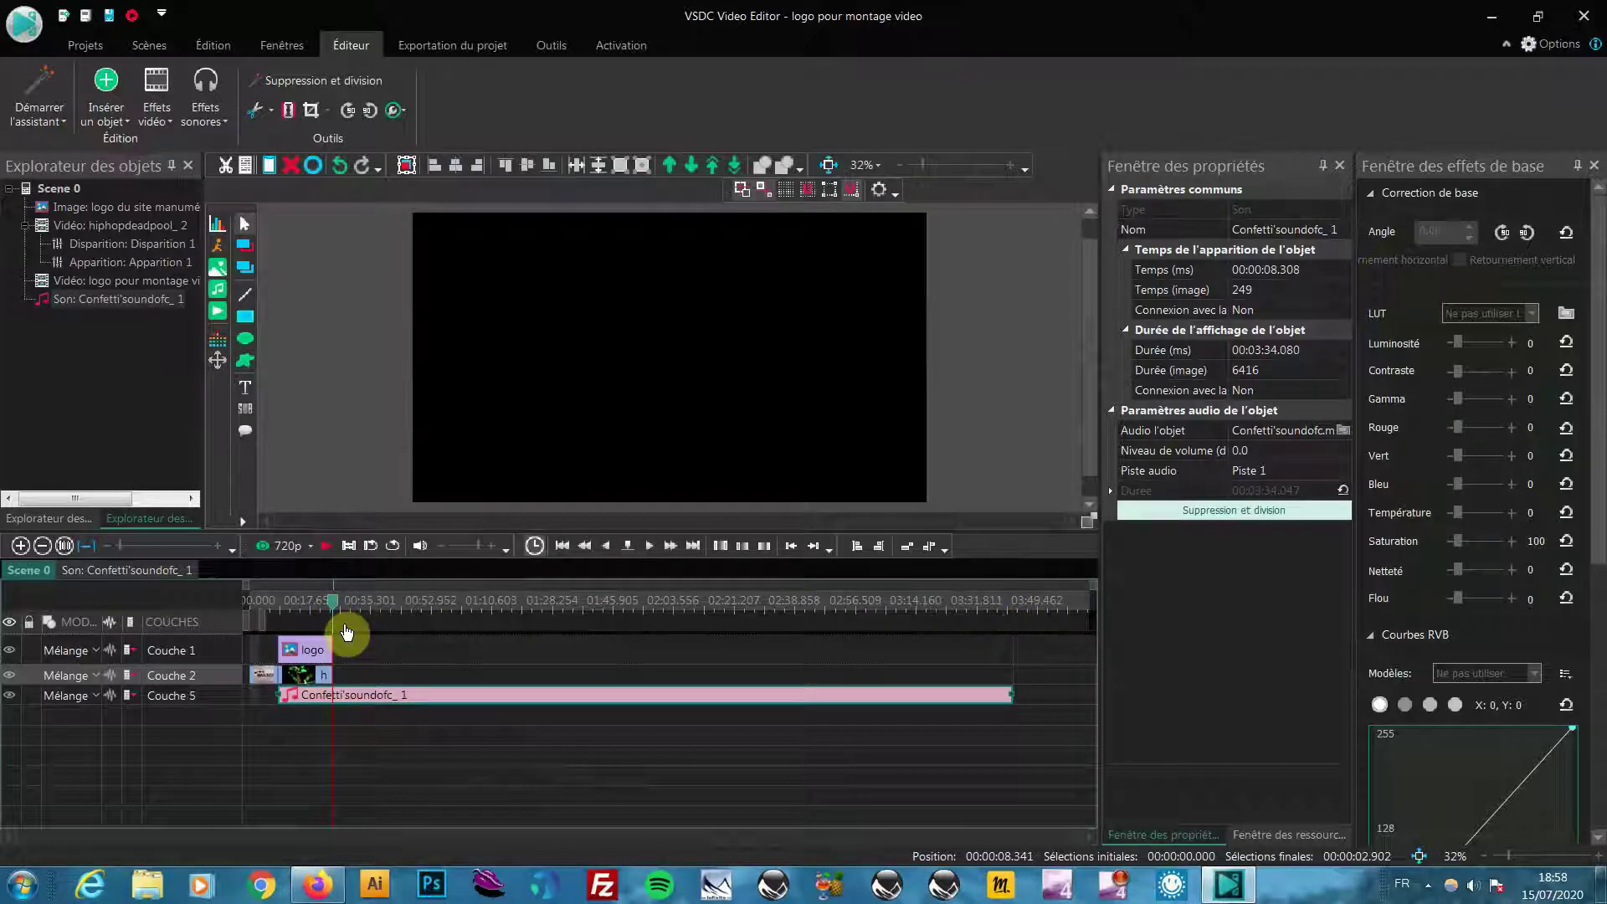
Step: Check how far the audio runs beyond the hiphopdeadpool clip, then bring the playhead back onto the clip at 00:00:20.186
{"action": "left_click_drag", "start_coordinate": [334, 610], "coordinate": [668, 605]}
{"action": "left_click", "coordinate": [312, 676]}
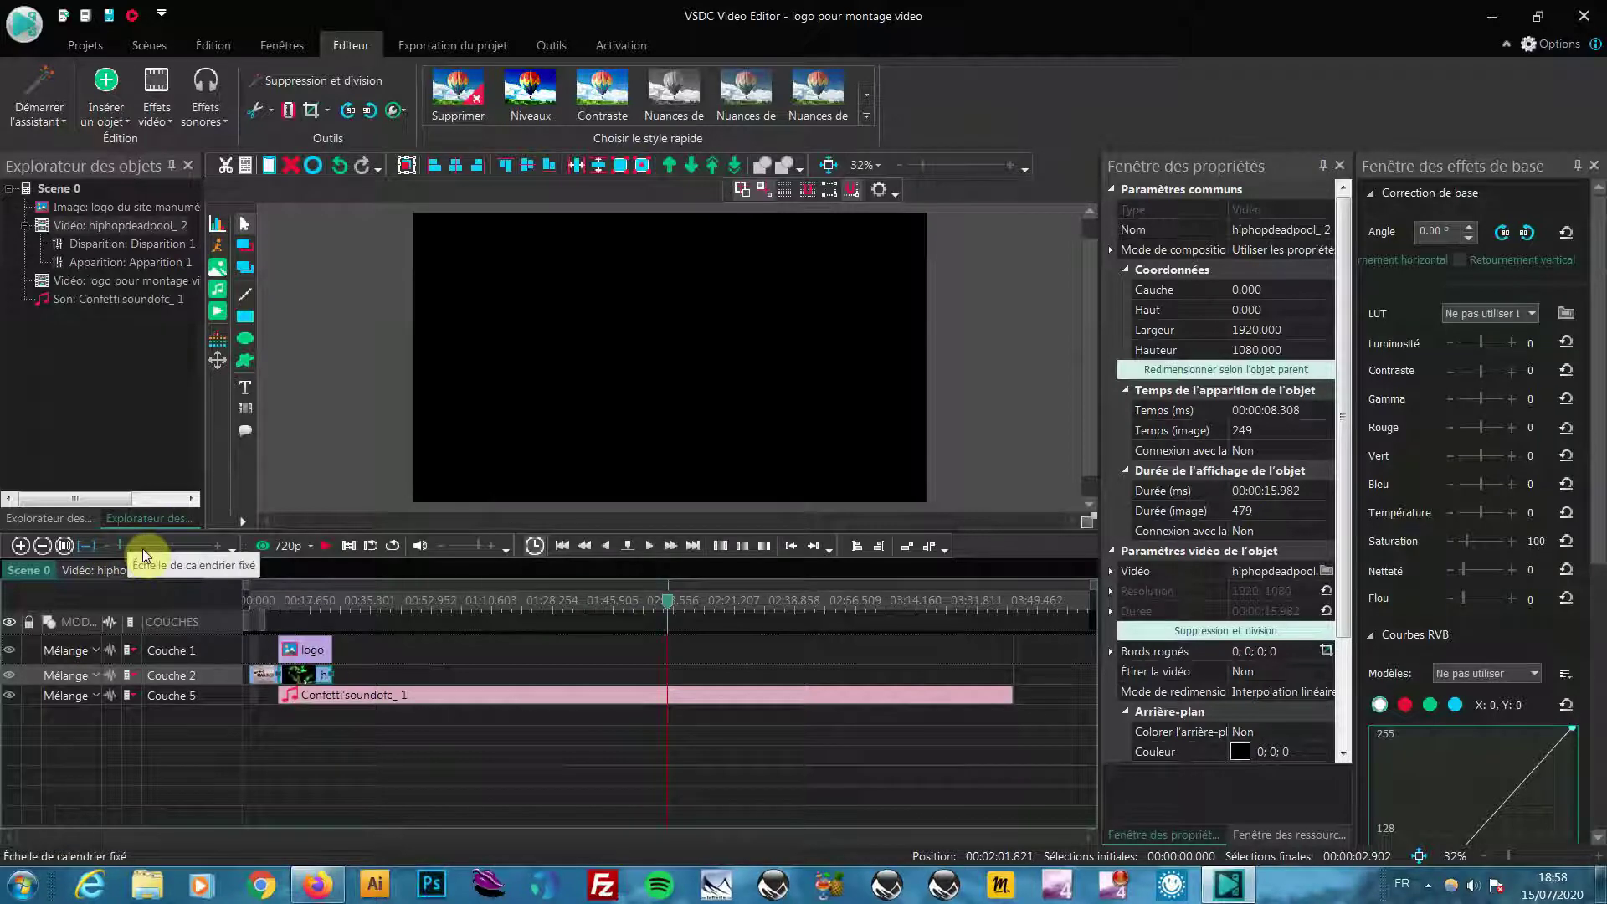
{"action": "mouse_move", "coordinate": [122, 545]}
{"action": "left_mouse_down"}
{"action": "mouse_move", "coordinate": [157, 549]}
{"action": "mouse_move", "coordinate": [117, 554]}
{"action": "left_mouse_up"}
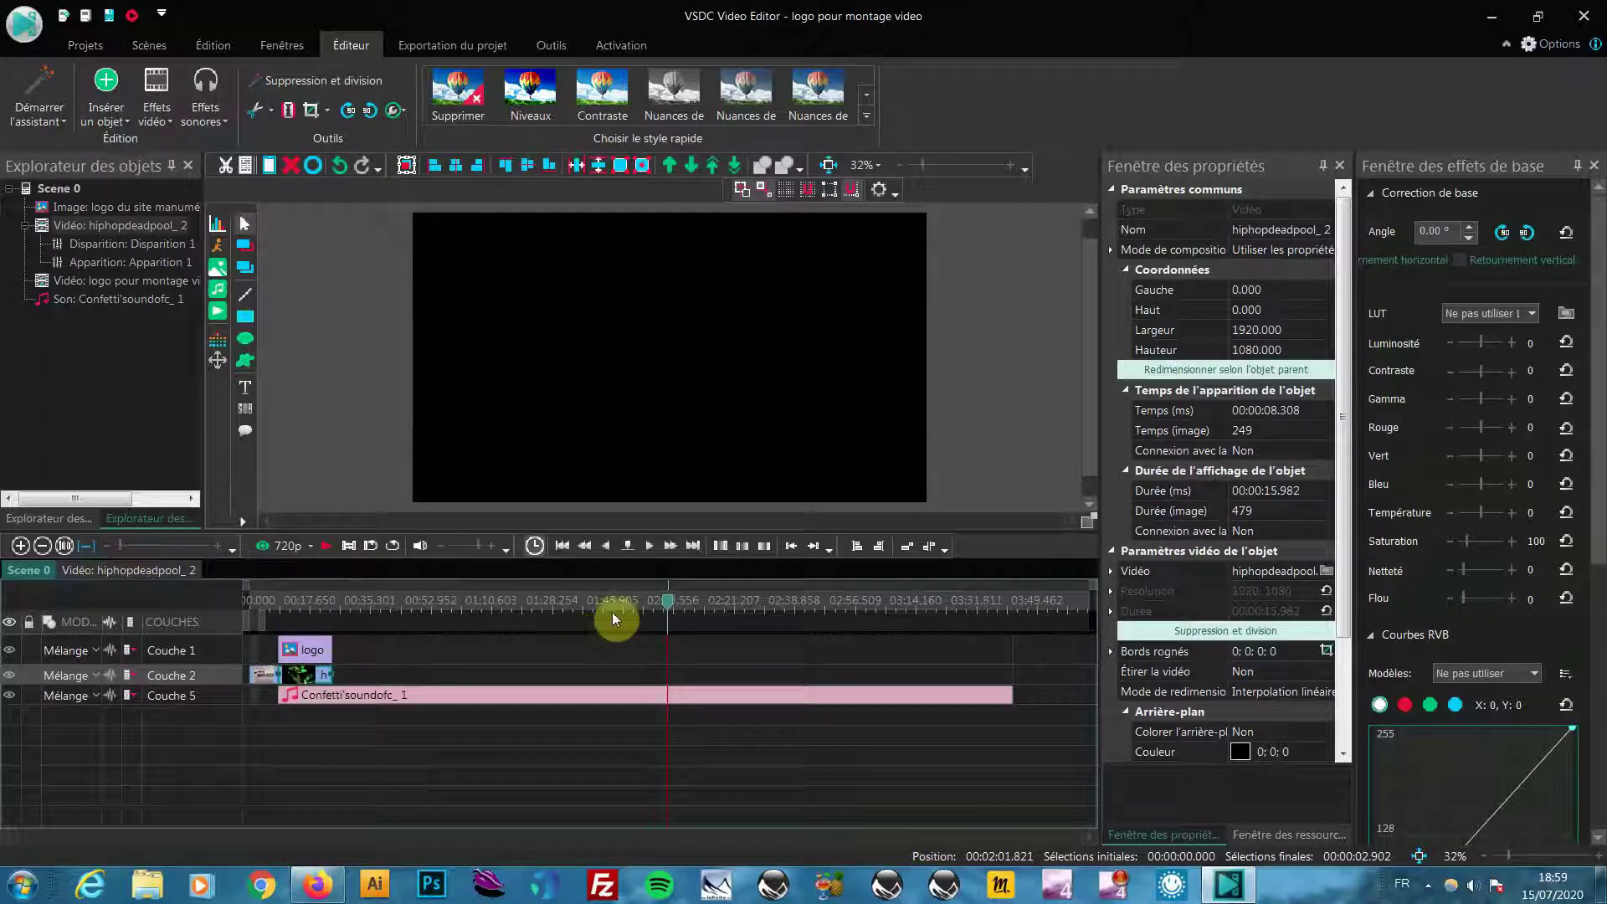
{"action": "left_click_drag", "start_coordinate": [666, 605], "coordinate": [321, 615]}
Step: Duplicate the hiphopdeadpool clip and place the copy directly after the original on Couche 2, starting at 00:00:24.290
{"action": "left_click_drag", "start_coordinate": [120, 544], "coordinate": [184, 544]}
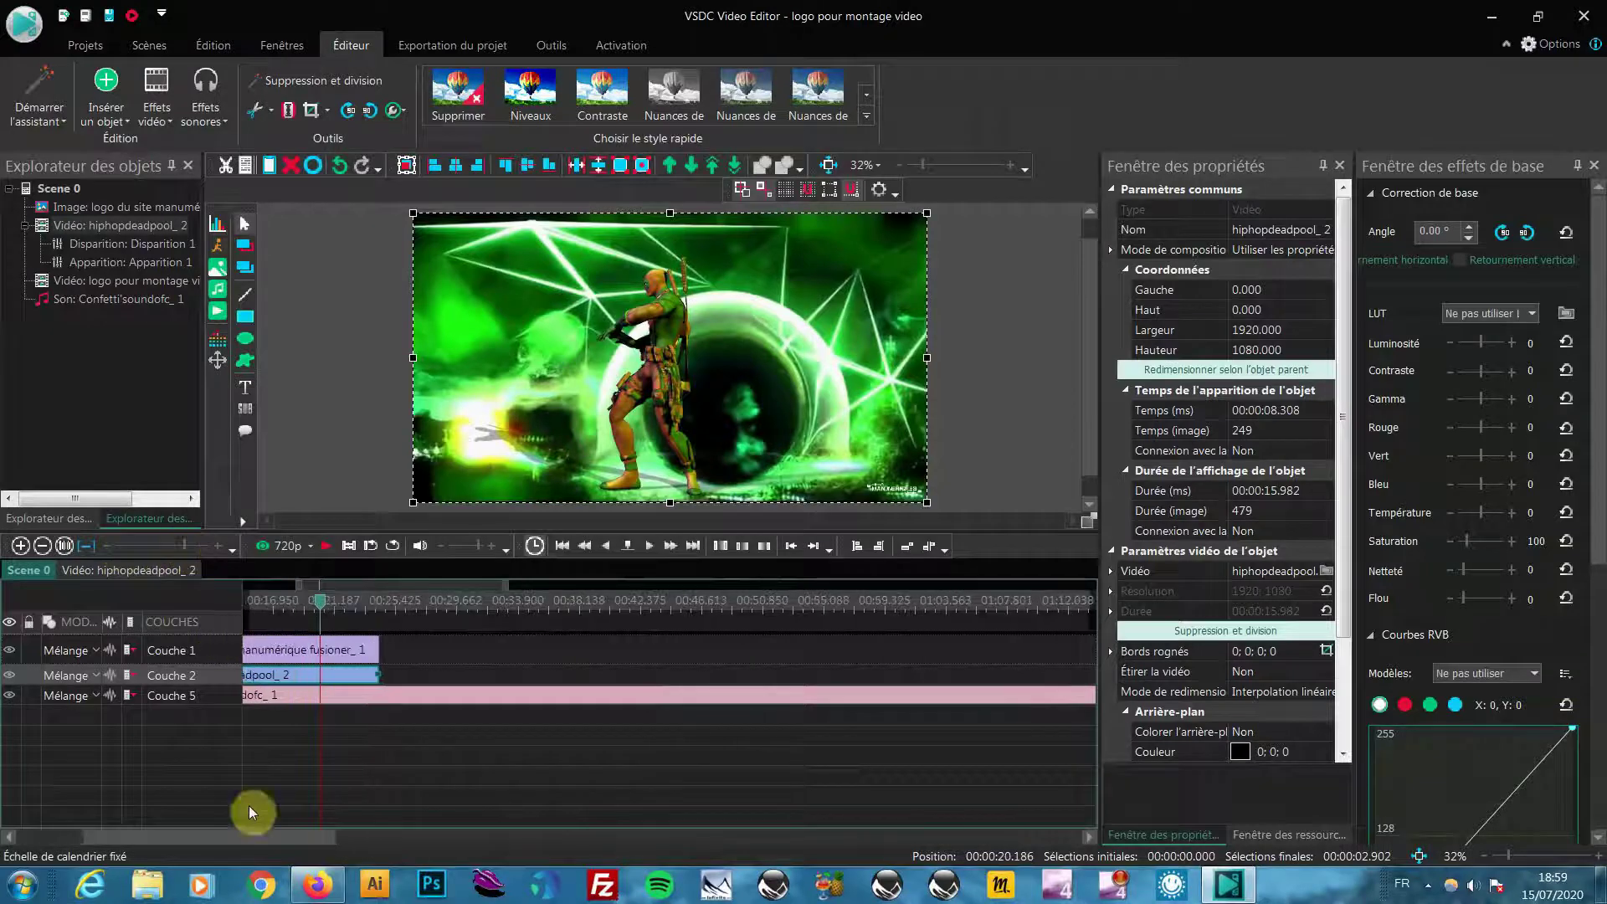
{"action": "left_click_drag", "start_coordinate": [291, 833], "coordinate": [234, 830]}
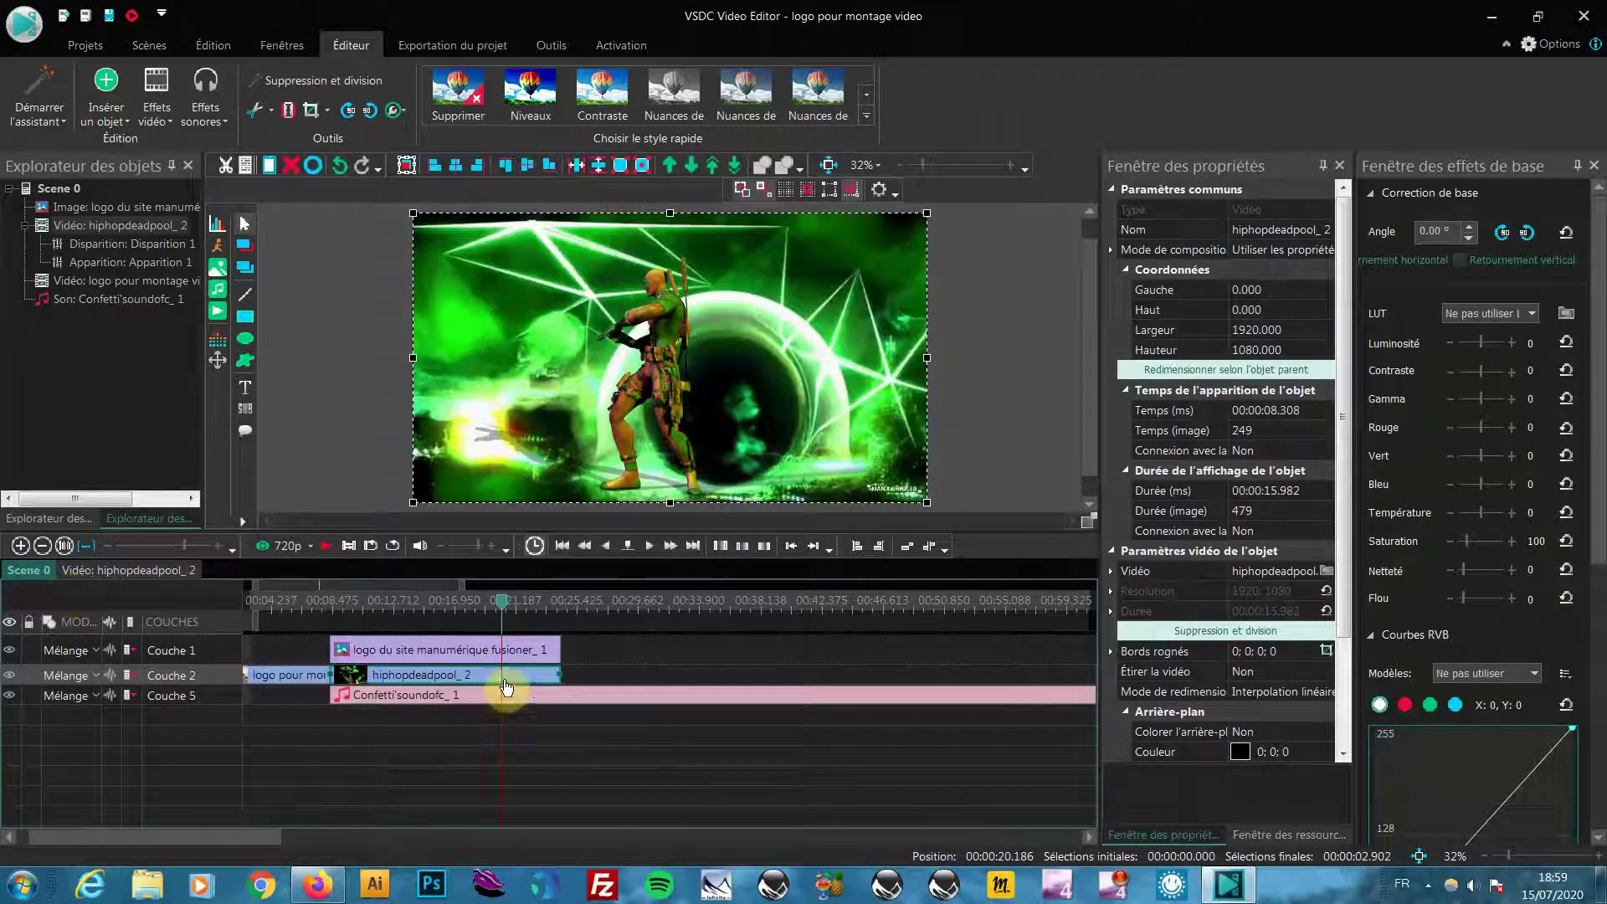
{"action": "mouse_move", "coordinate": [538, 686]}
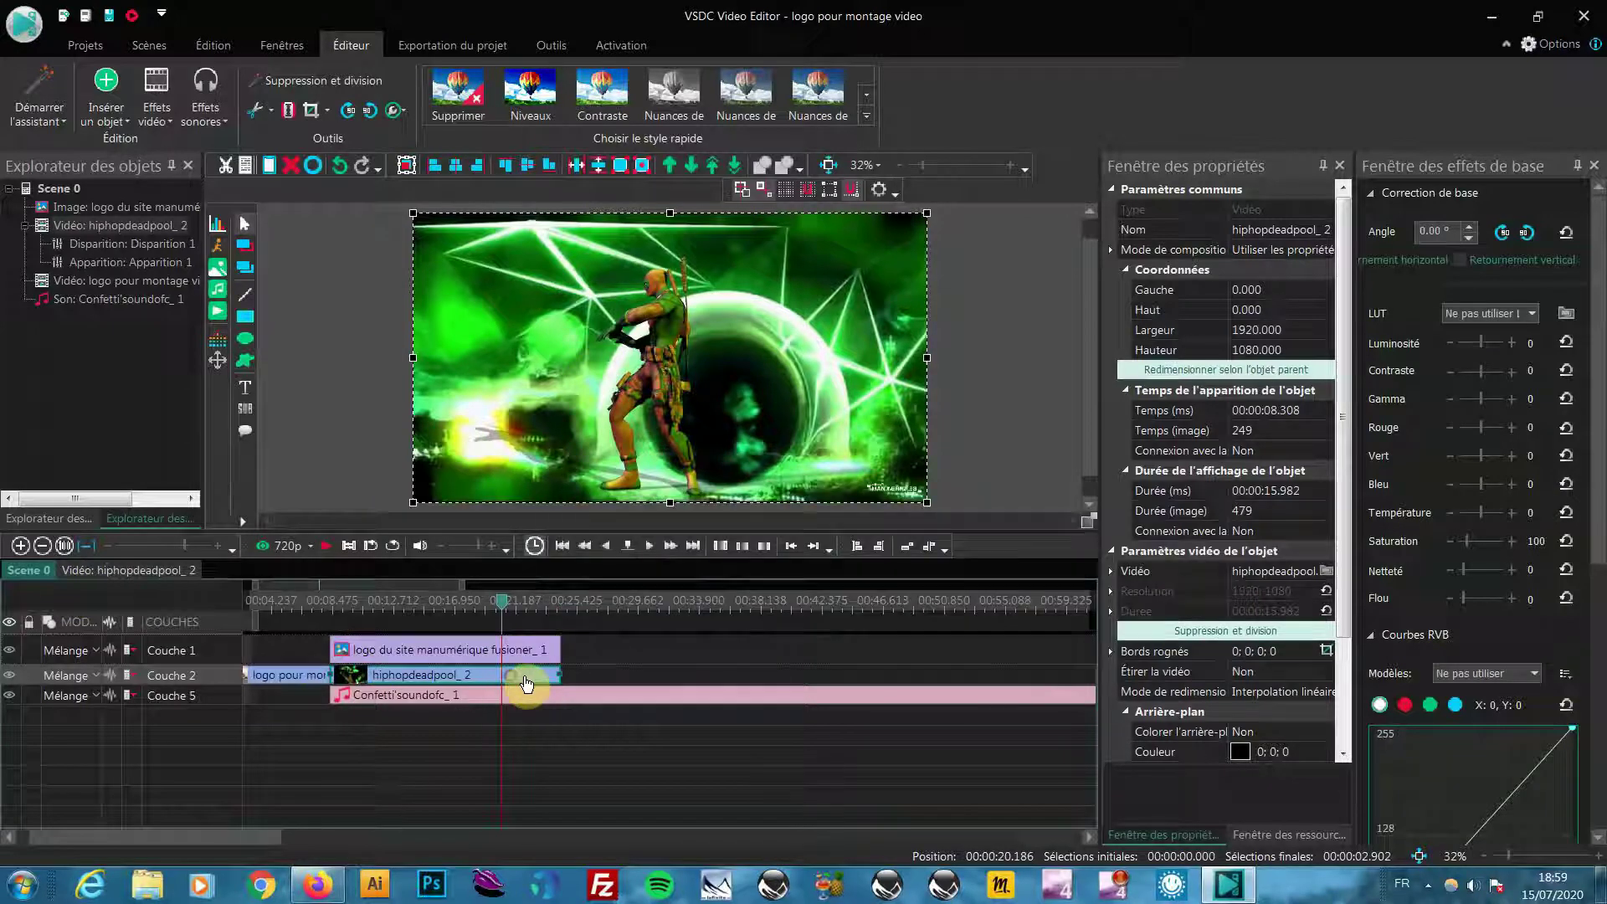
{"action": "left_click", "coordinate": [559, 446]}
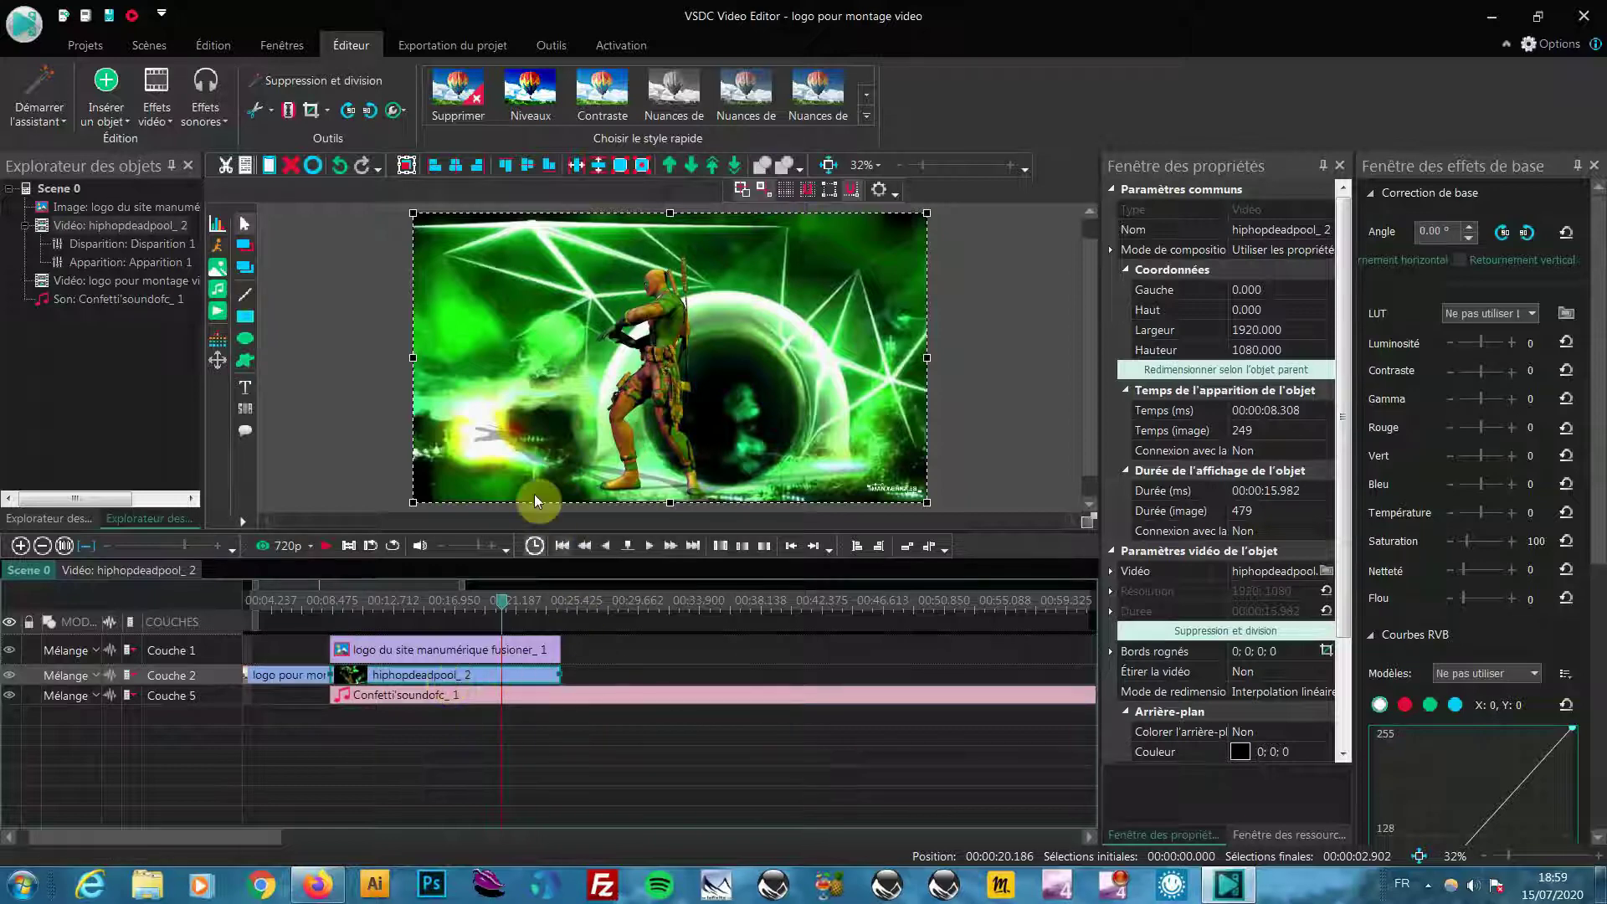
{"action": "right_click", "coordinate": [420, 686]}
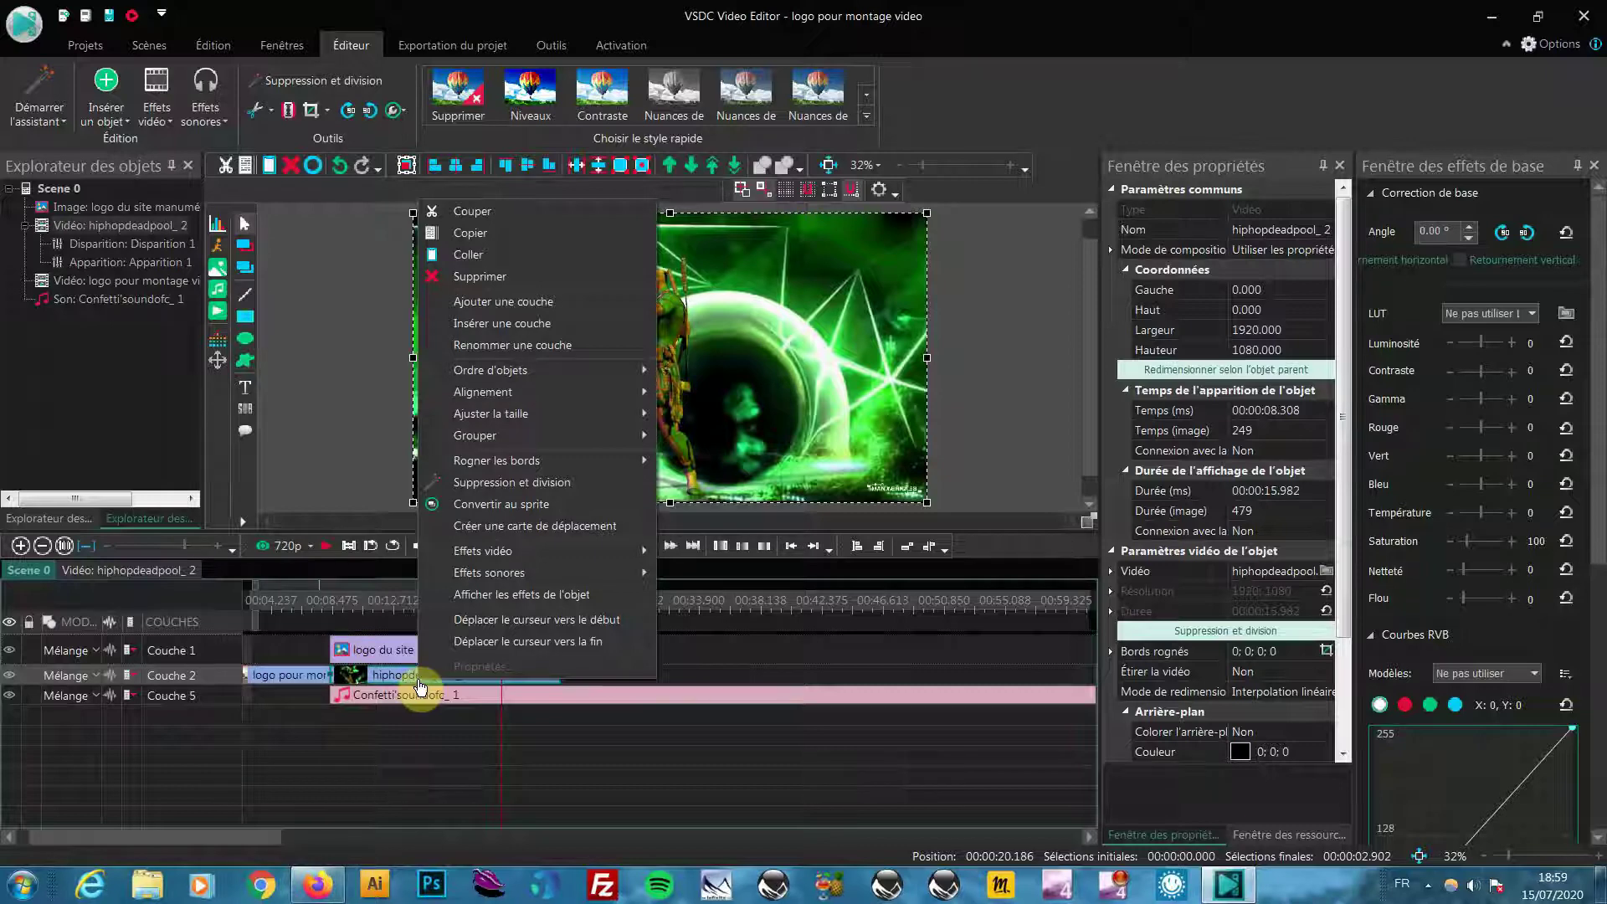
{"action": "left_click", "coordinate": [481, 255]}
{"action": "right_click", "coordinate": [645, 675]}
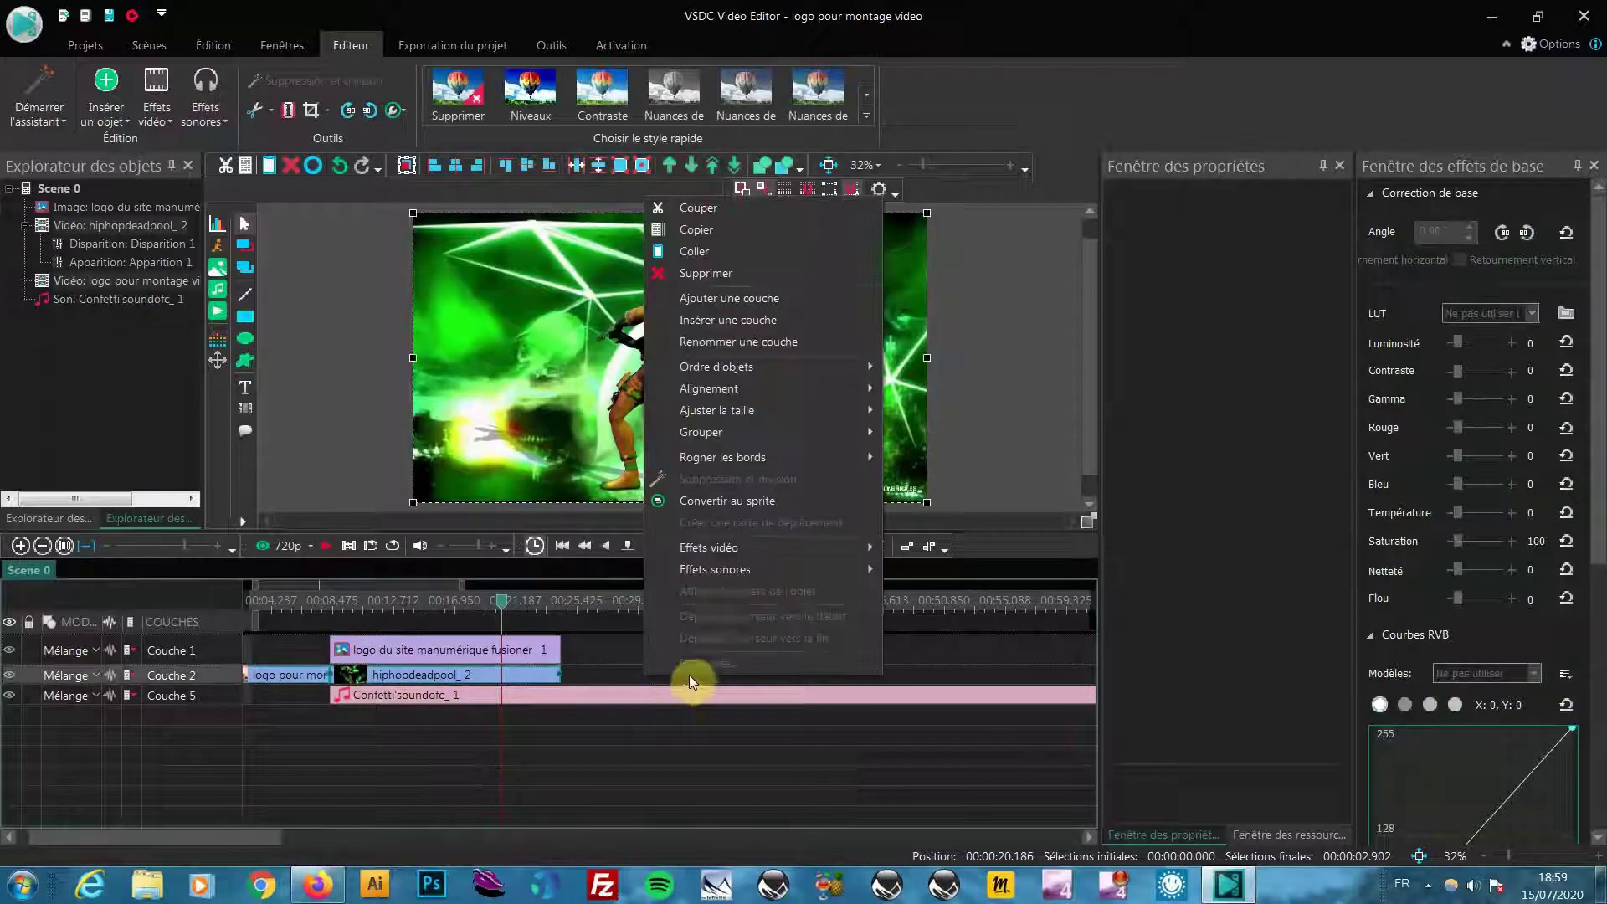
{"action": "left_click", "coordinate": [719, 253]}
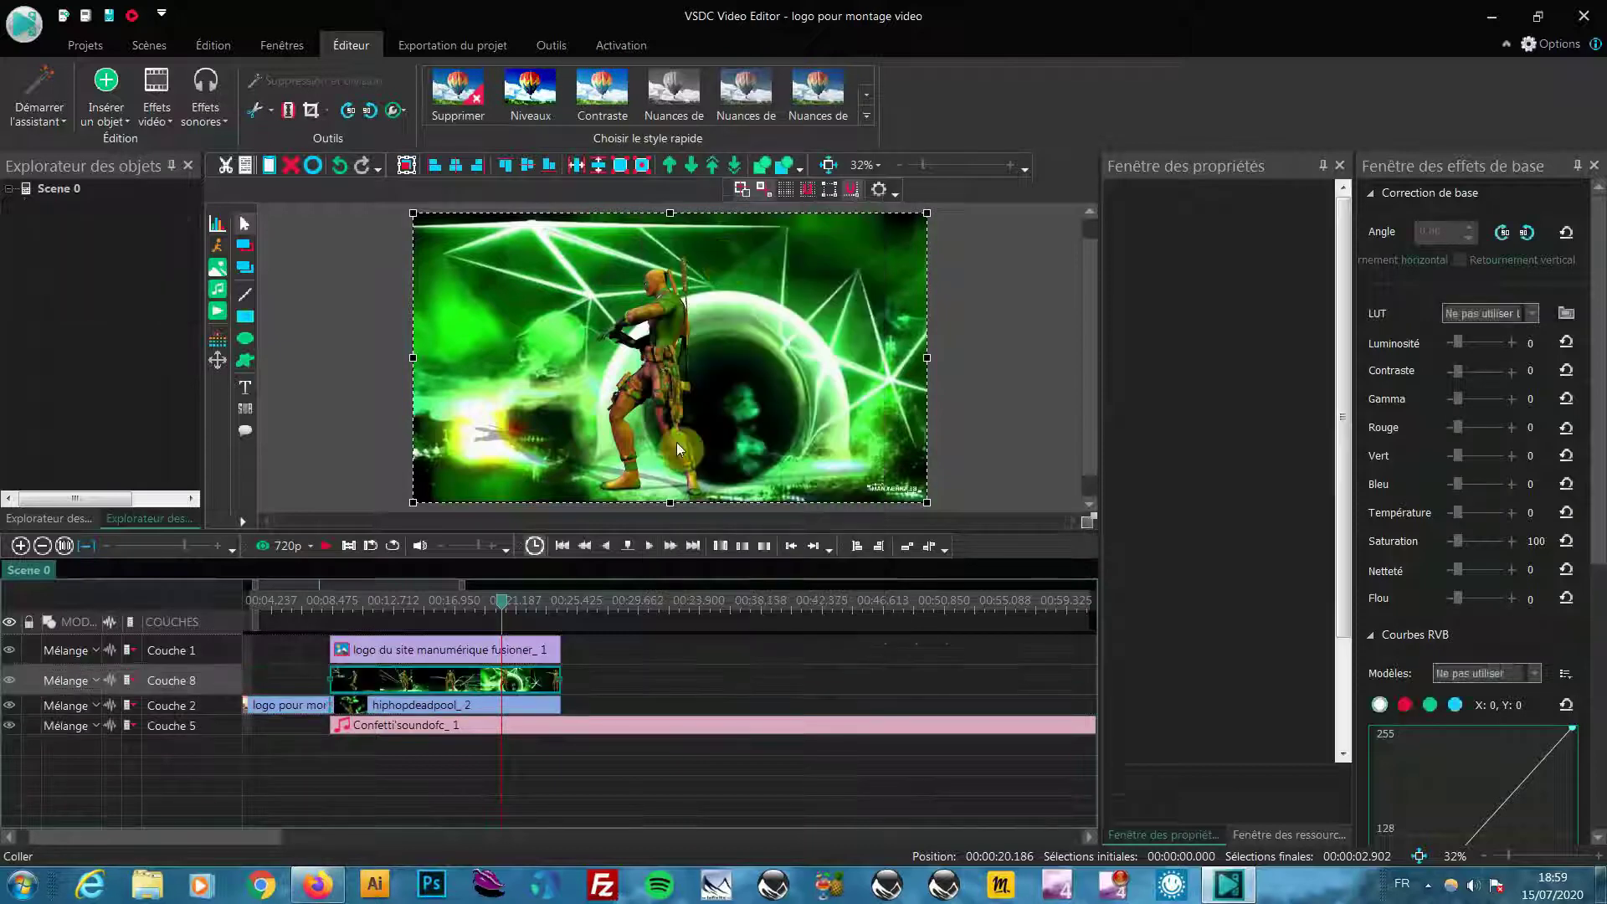
{"action": "left_click_drag", "start_coordinate": [403, 691], "coordinate": [636, 717]}
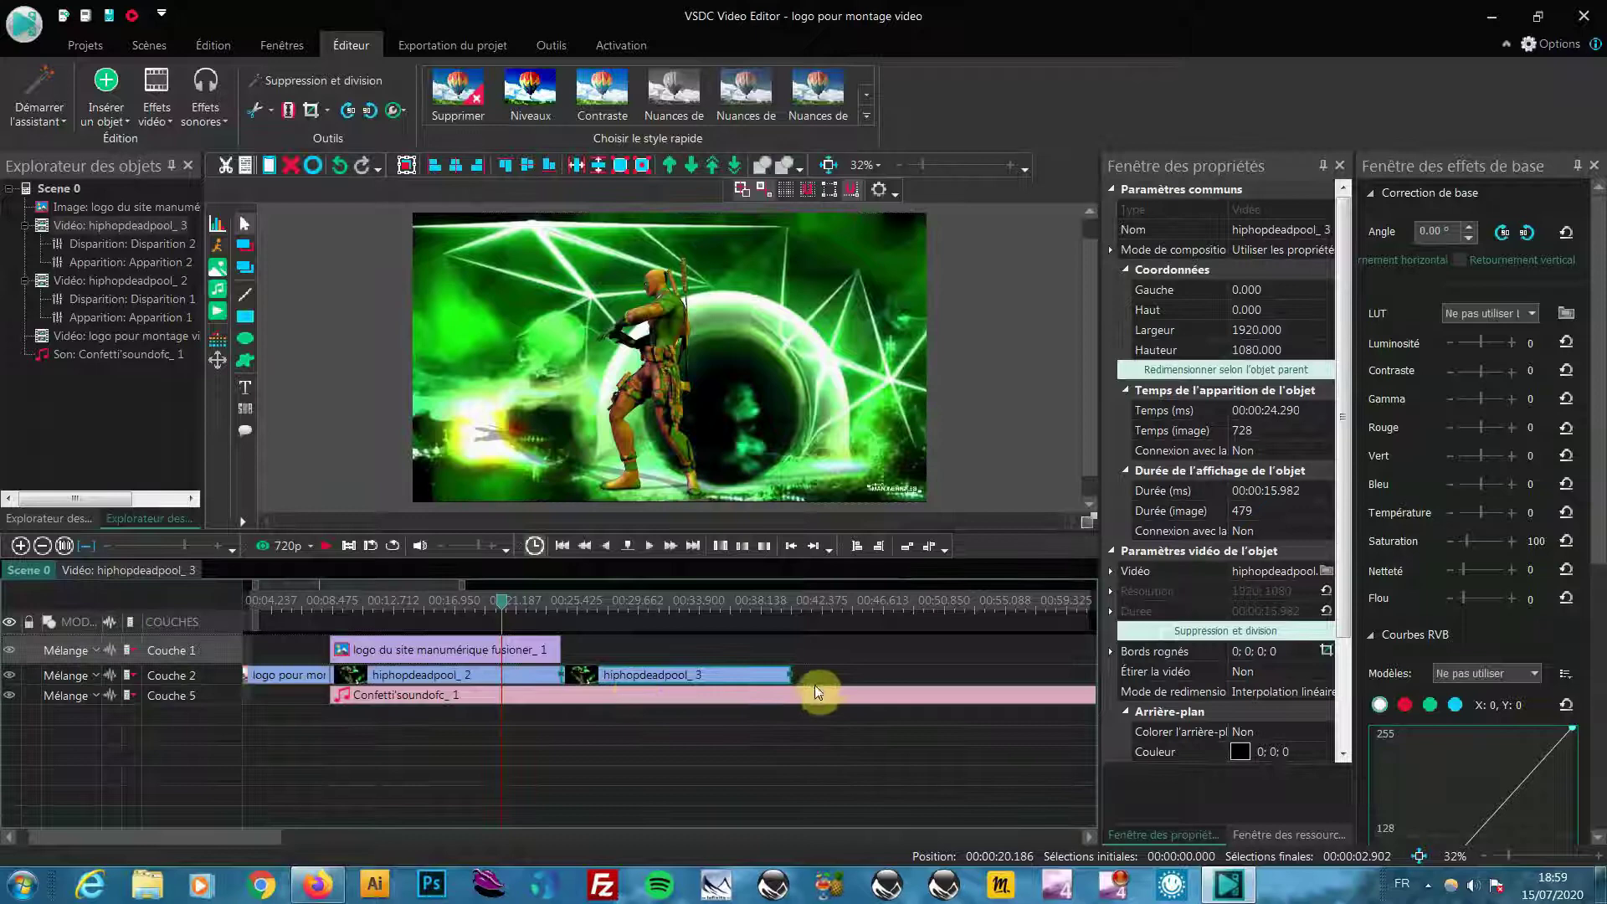
Step: Add two more copies of the hiphopdeadpool clip end to end on Couche 2, starting at 00:00:40.273 and 00:00:56.256
{"action": "right_click", "coordinate": [836, 676]}
{"action": "left_click", "coordinate": [912, 296]}
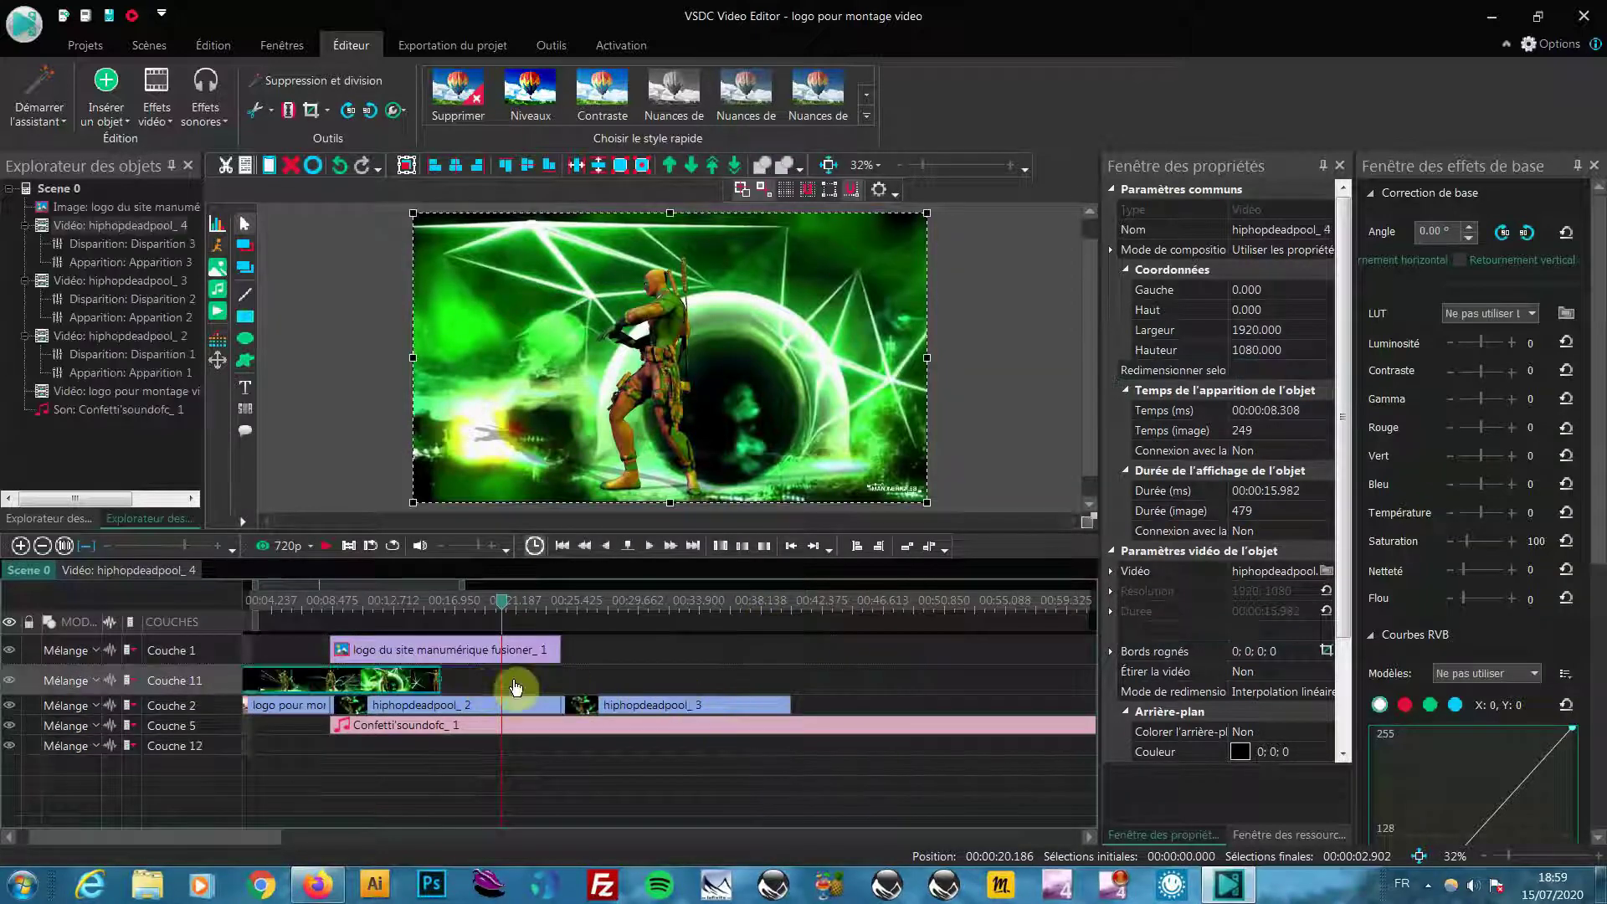
{"action": "left_click_drag", "start_coordinate": [520, 681], "coordinate": [887, 708]}
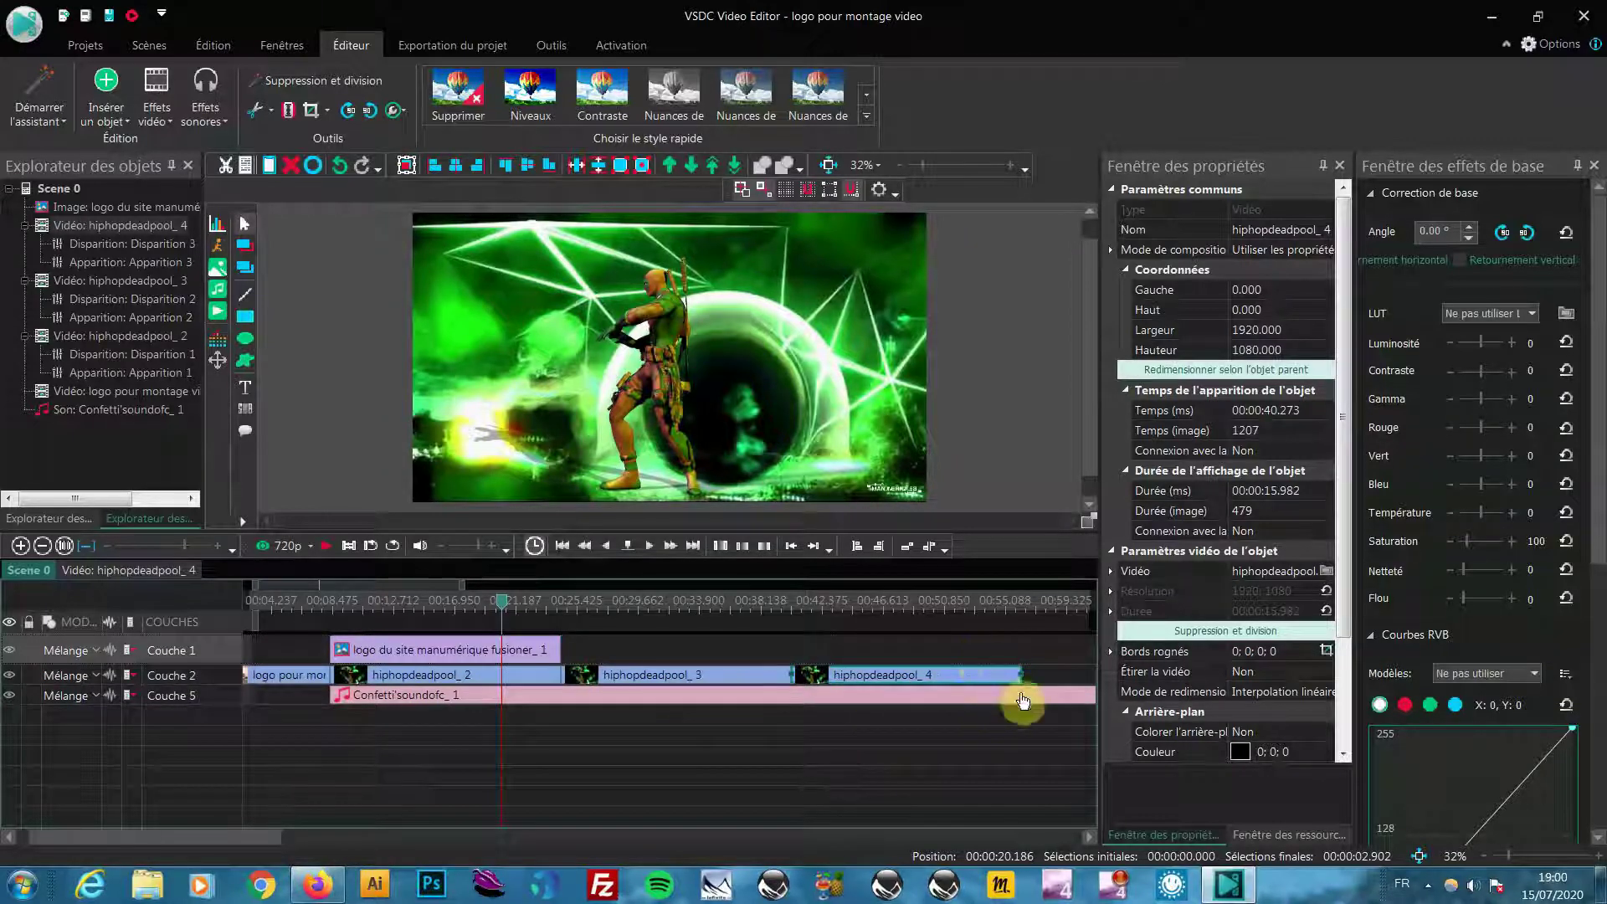
{"action": "left_click_drag", "start_coordinate": [180, 545], "coordinate": [167, 547]}
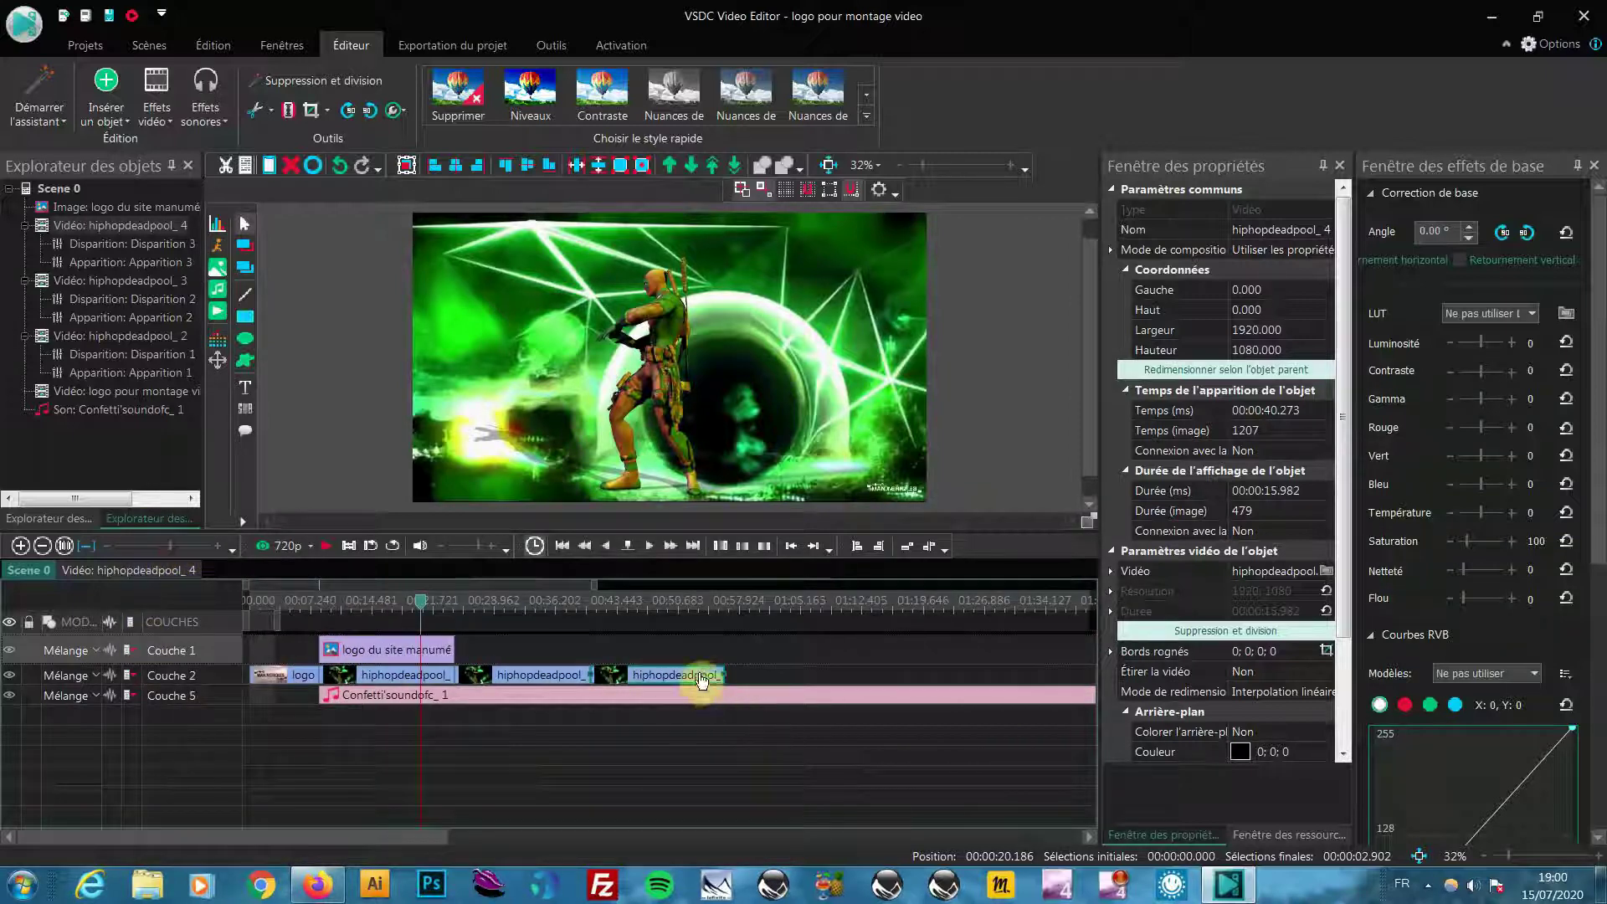
{"action": "right_click", "coordinate": [780, 674]}
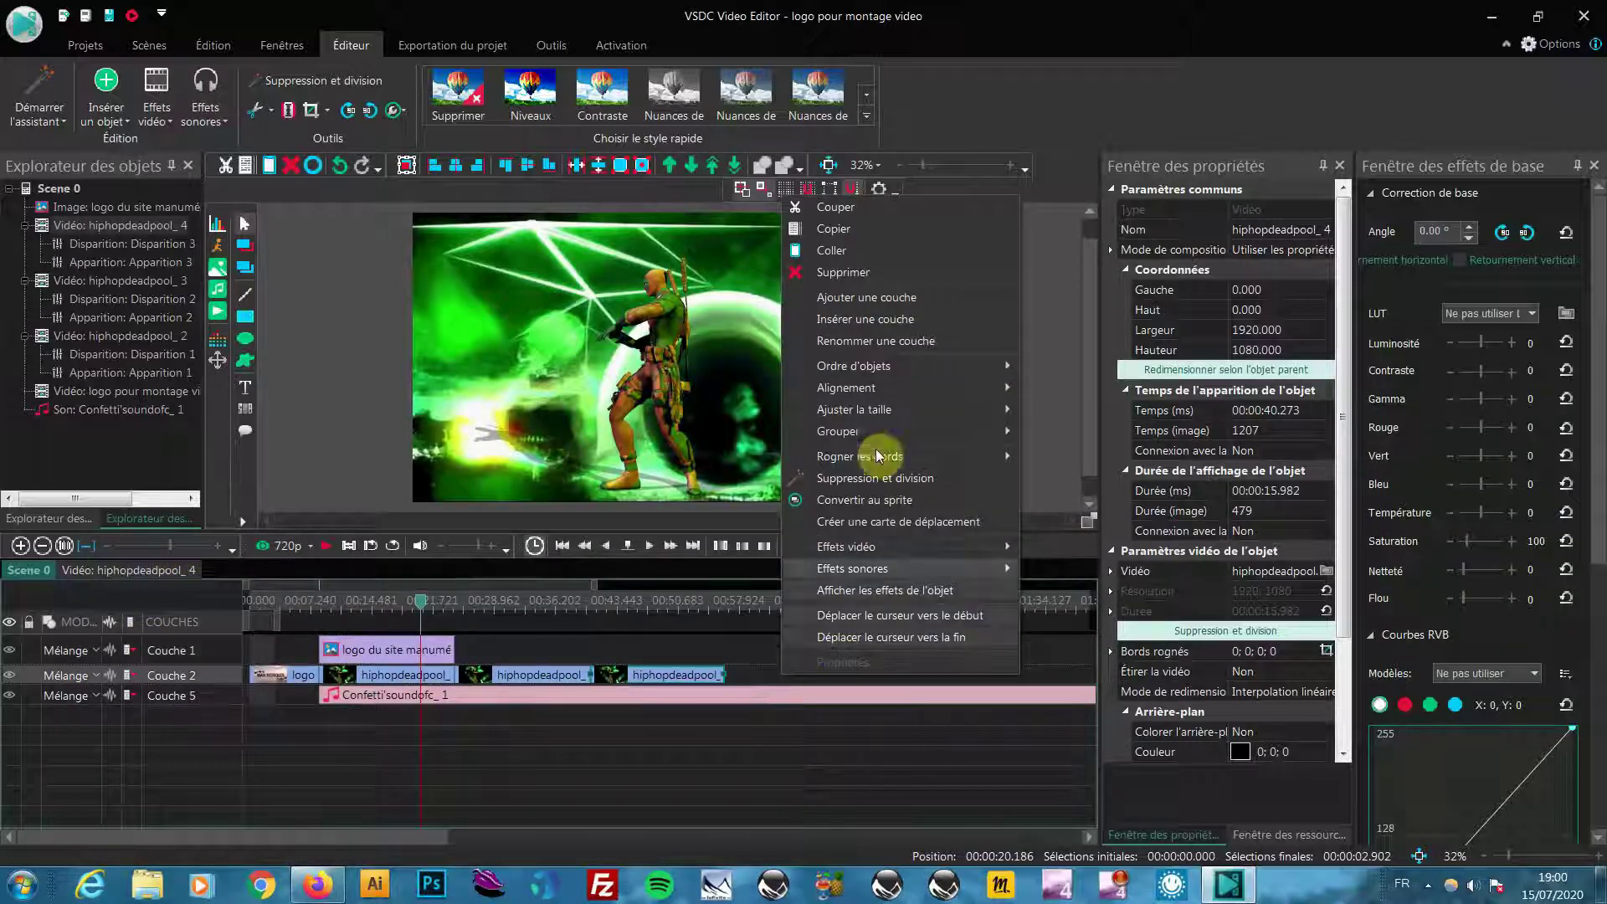
{"action": "left_click", "coordinate": [862, 297]}
{"action": "left_click_drag", "start_coordinate": [408, 691], "coordinate": [765, 708]}
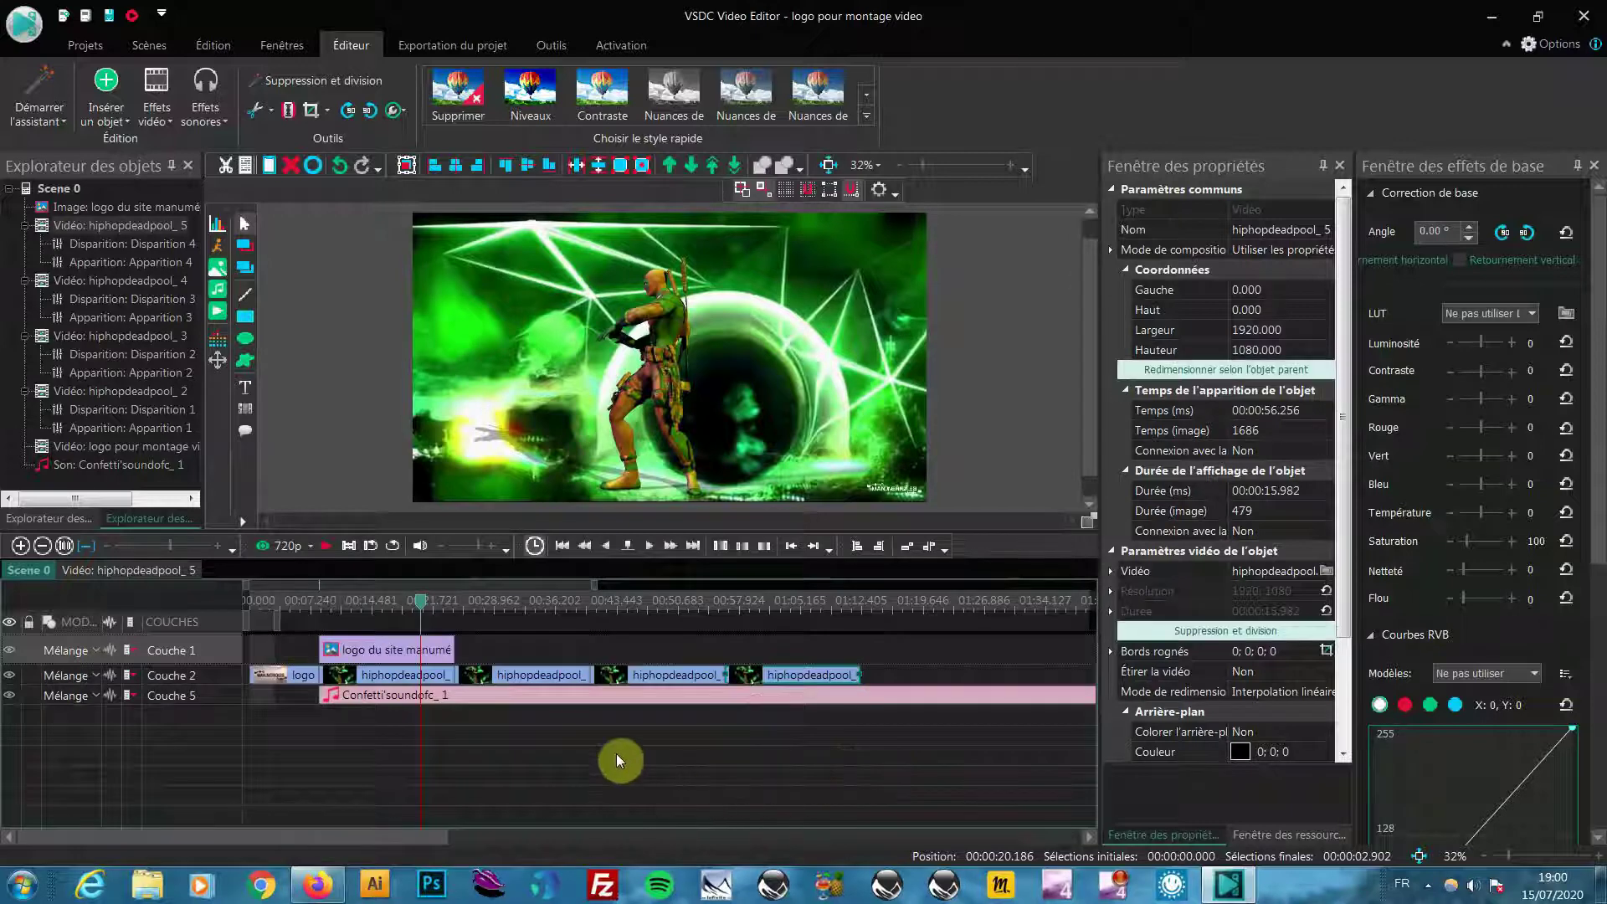
Step: Extend the logo image and shorten the Confetti'soundofc audio so both end with the last hiphopdeadpool clip, each lasting 00:01:03.930
{"action": "left_click_drag", "start_coordinate": [456, 646], "coordinate": [859, 658]}
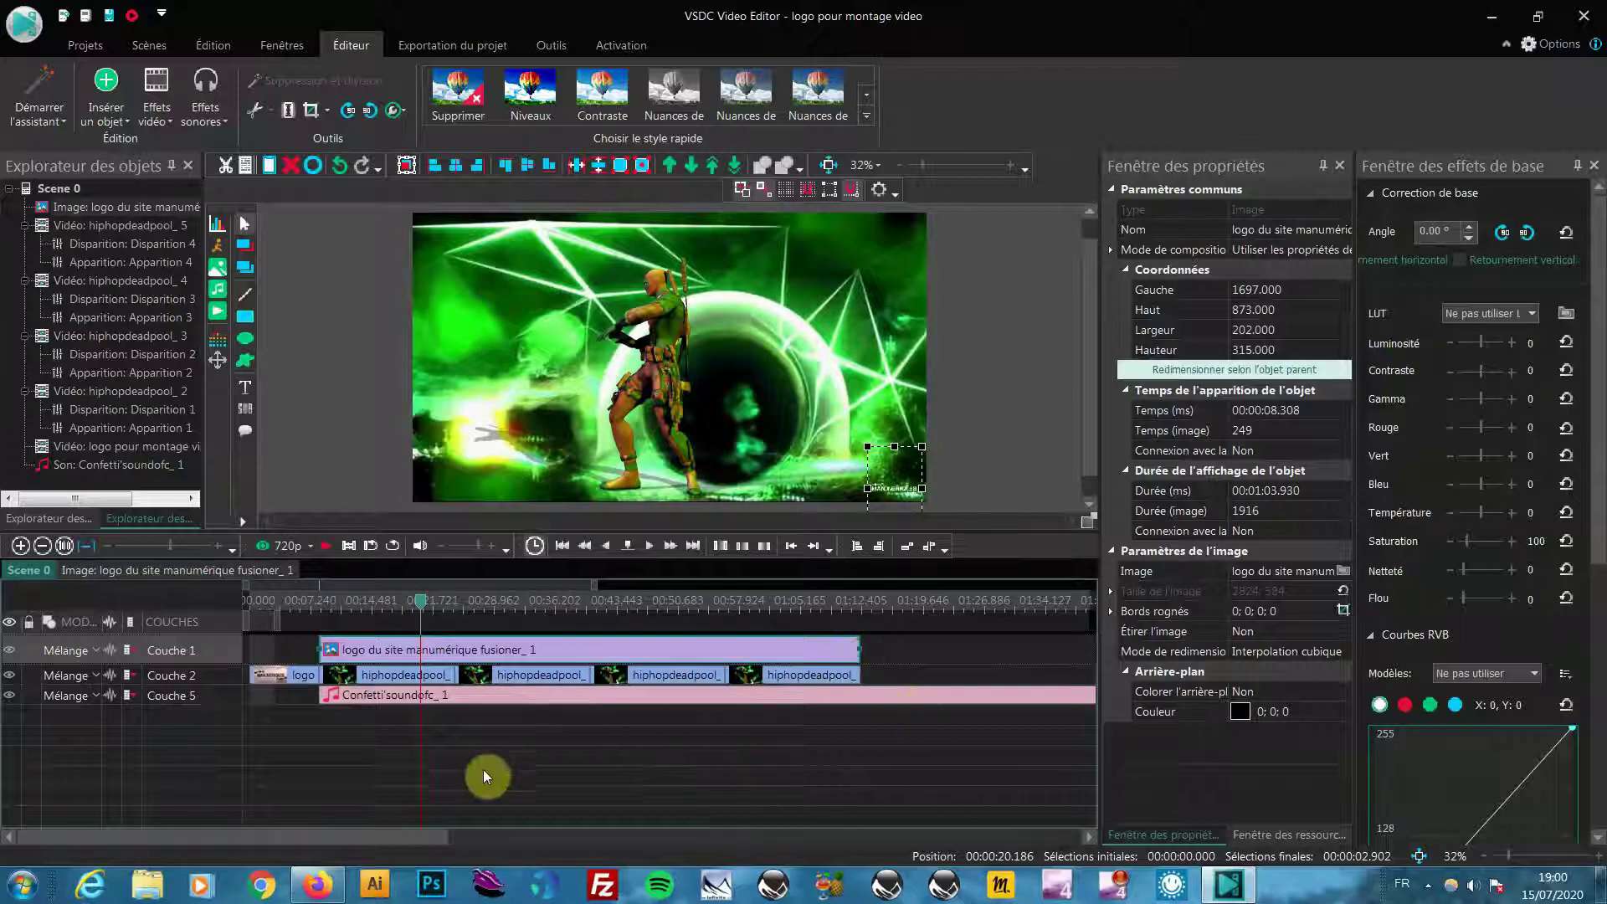
{"action": "left_click_drag", "start_coordinate": [148, 544], "coordinate": [117, 539]}
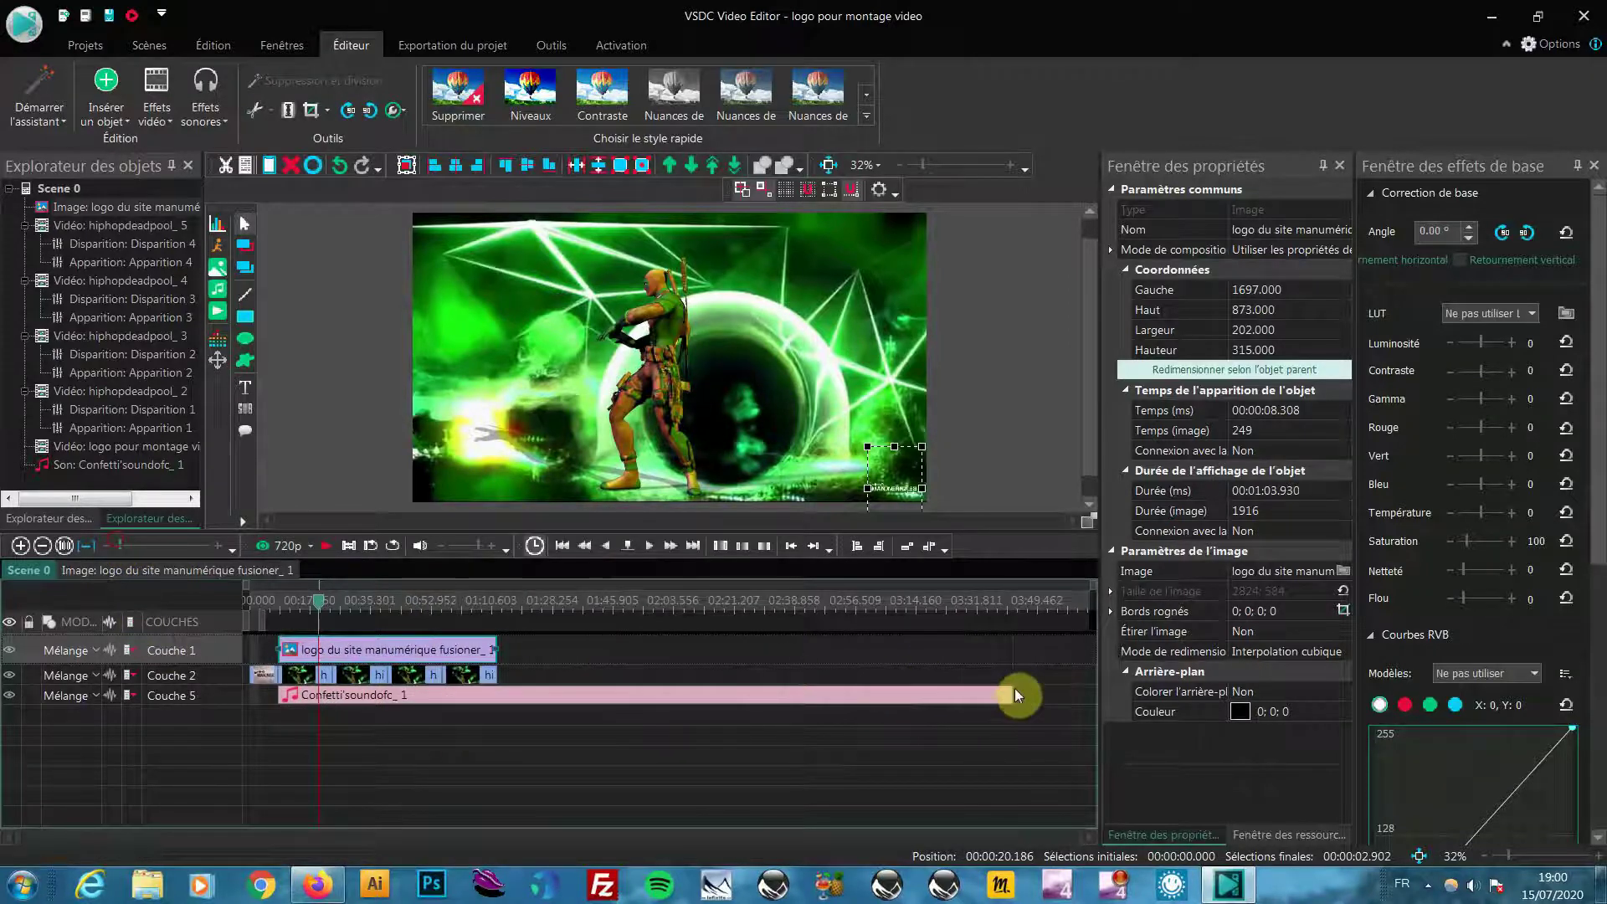
{"action": "left_click_drag", "start_coordinate": [1007, 692], "coordinate": [502, 698]}
{"action": "scroll", "coordinate": [591, 699], "scroll_direction": "up", "scroll_amount": 3}
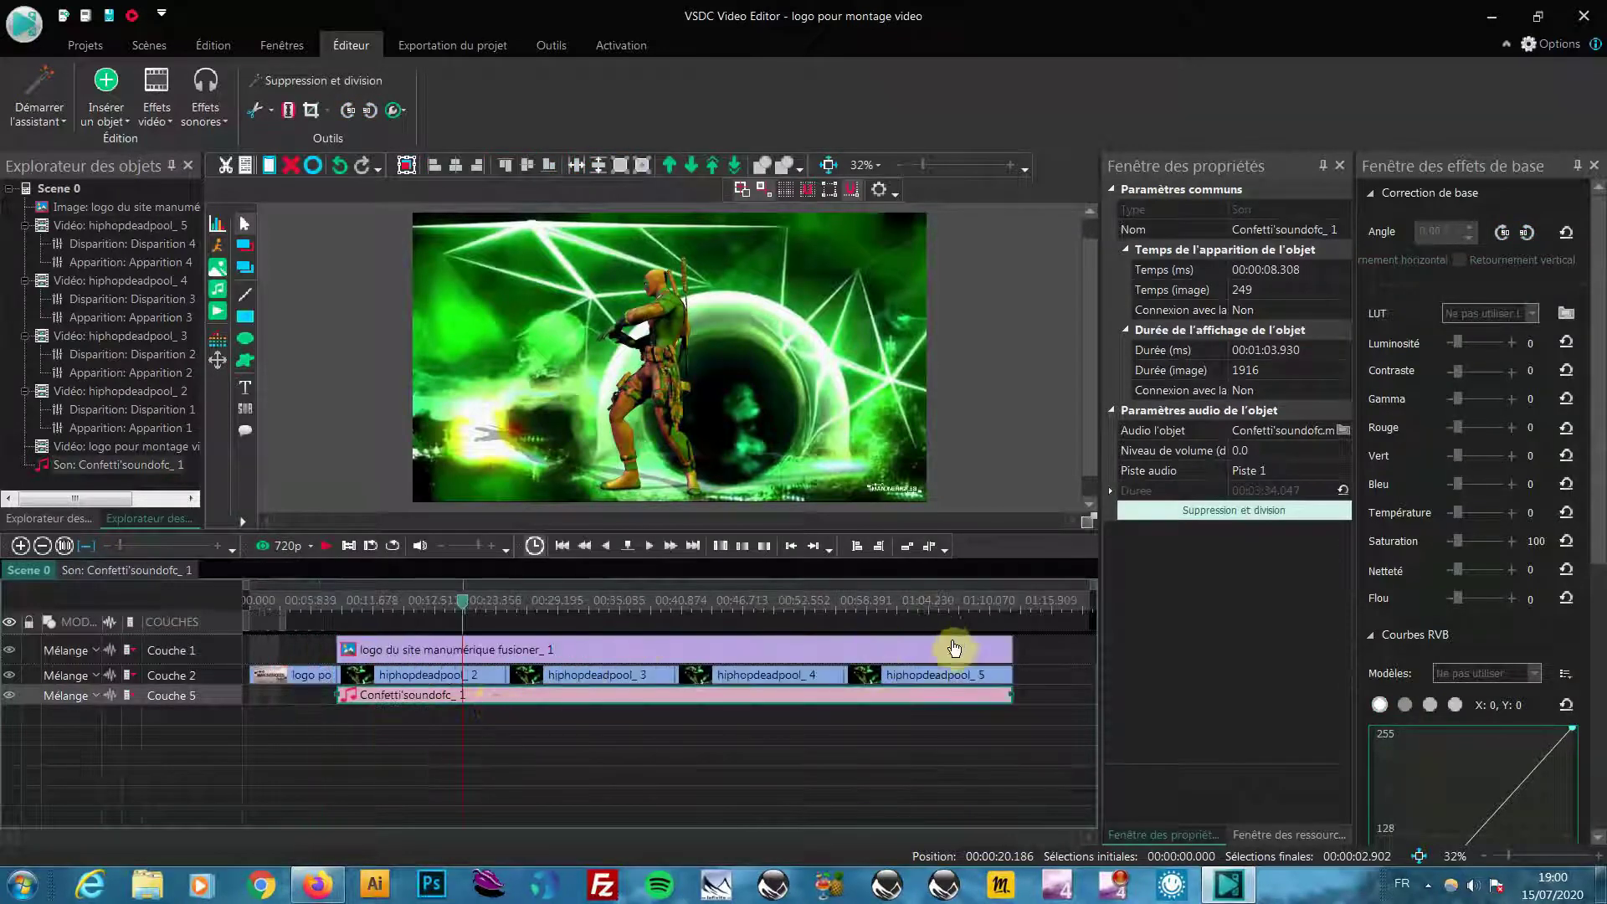
Step: Preview the whole montage from 00:00:00.000 in full screen, checking the intro, the watermarked clips and the music
{"action": "left_click_drag", "start_coordinate": [462, 609], "coordinate": [225, 602]}
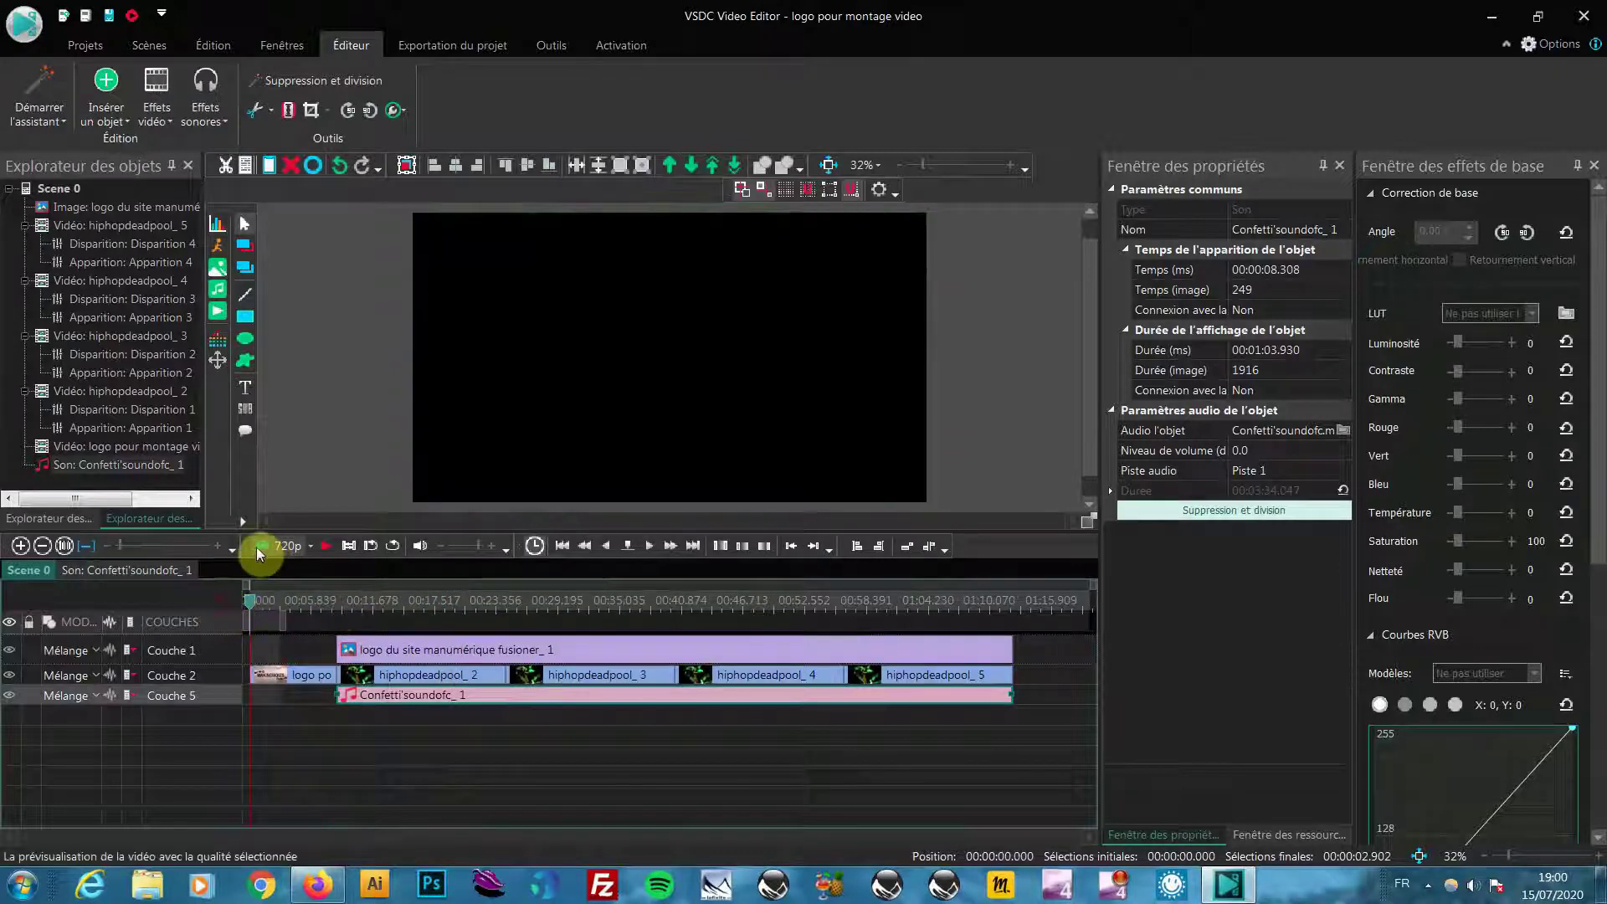
{"action": "left_click", "coordinate": [261, 550]}
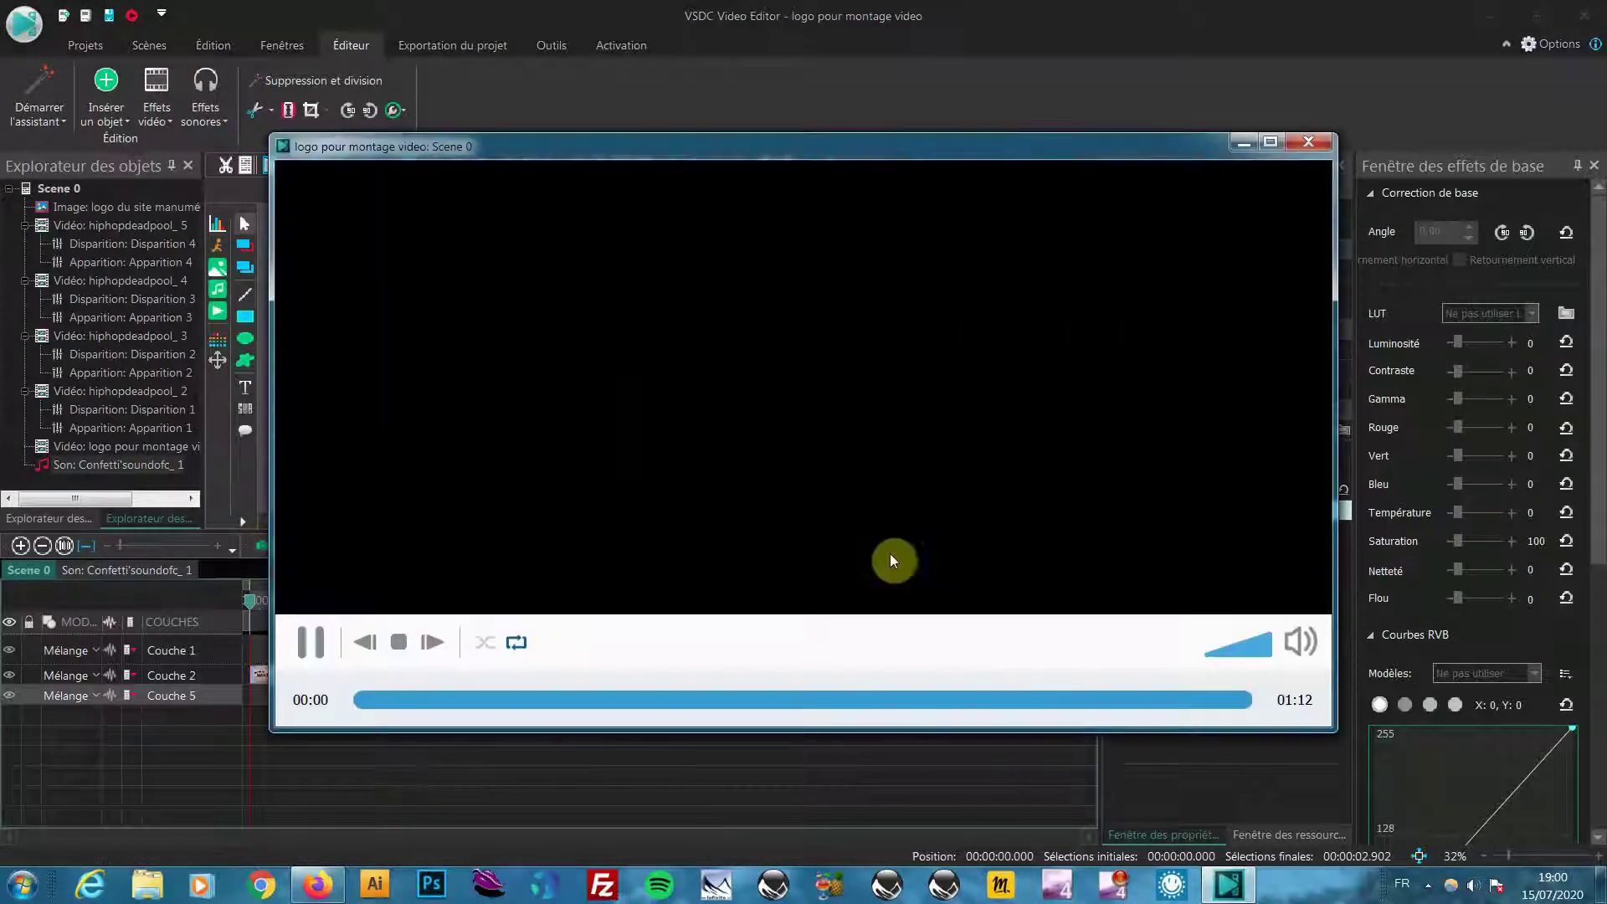
{"action": "left_click", "coordinate": [1273, 141]}
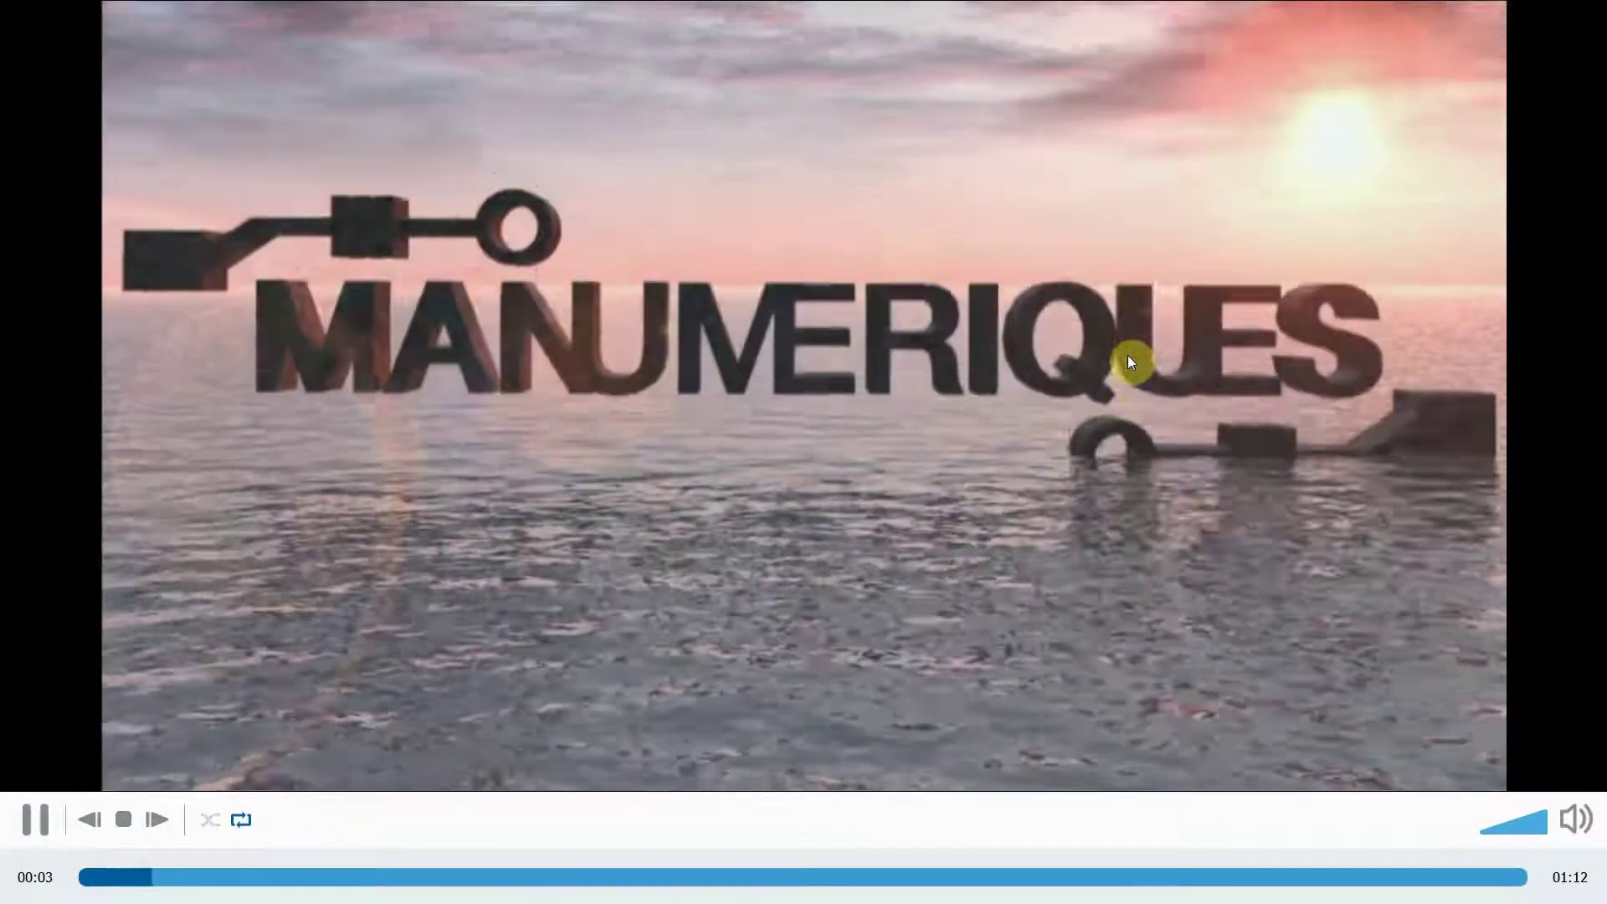
{"action": "double_click", "coordinate": [1127, 355]}
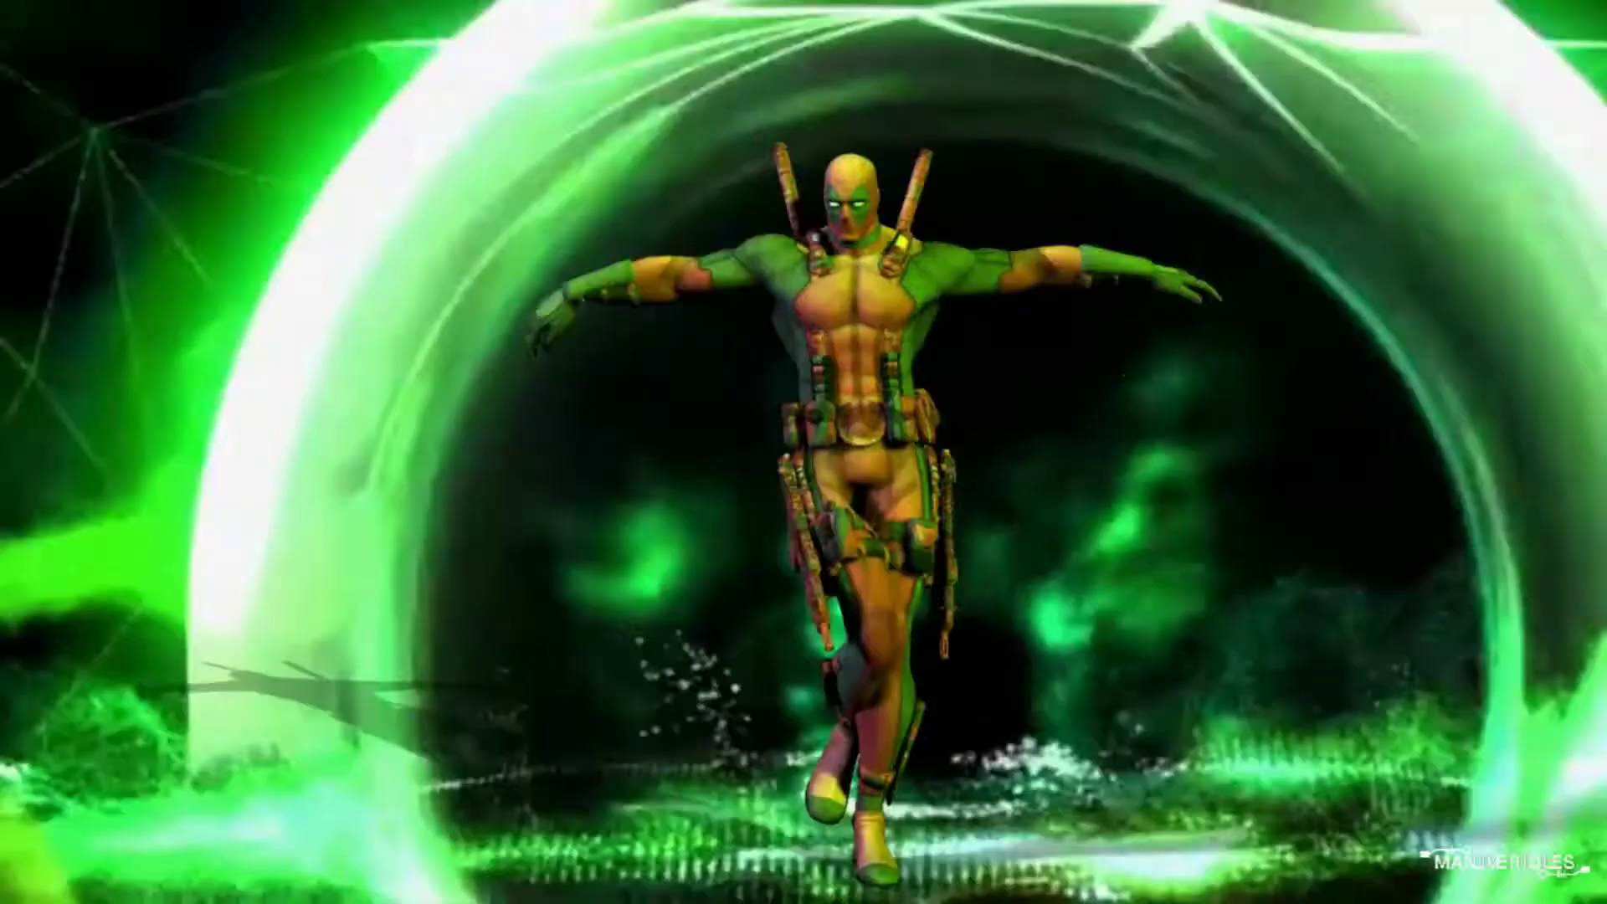
Step: Close the preview and delete the Apparition and Disparition effects from the first hiphopdeadpool clip
{"action": "double_click", "coordinate": [1128, 362]}
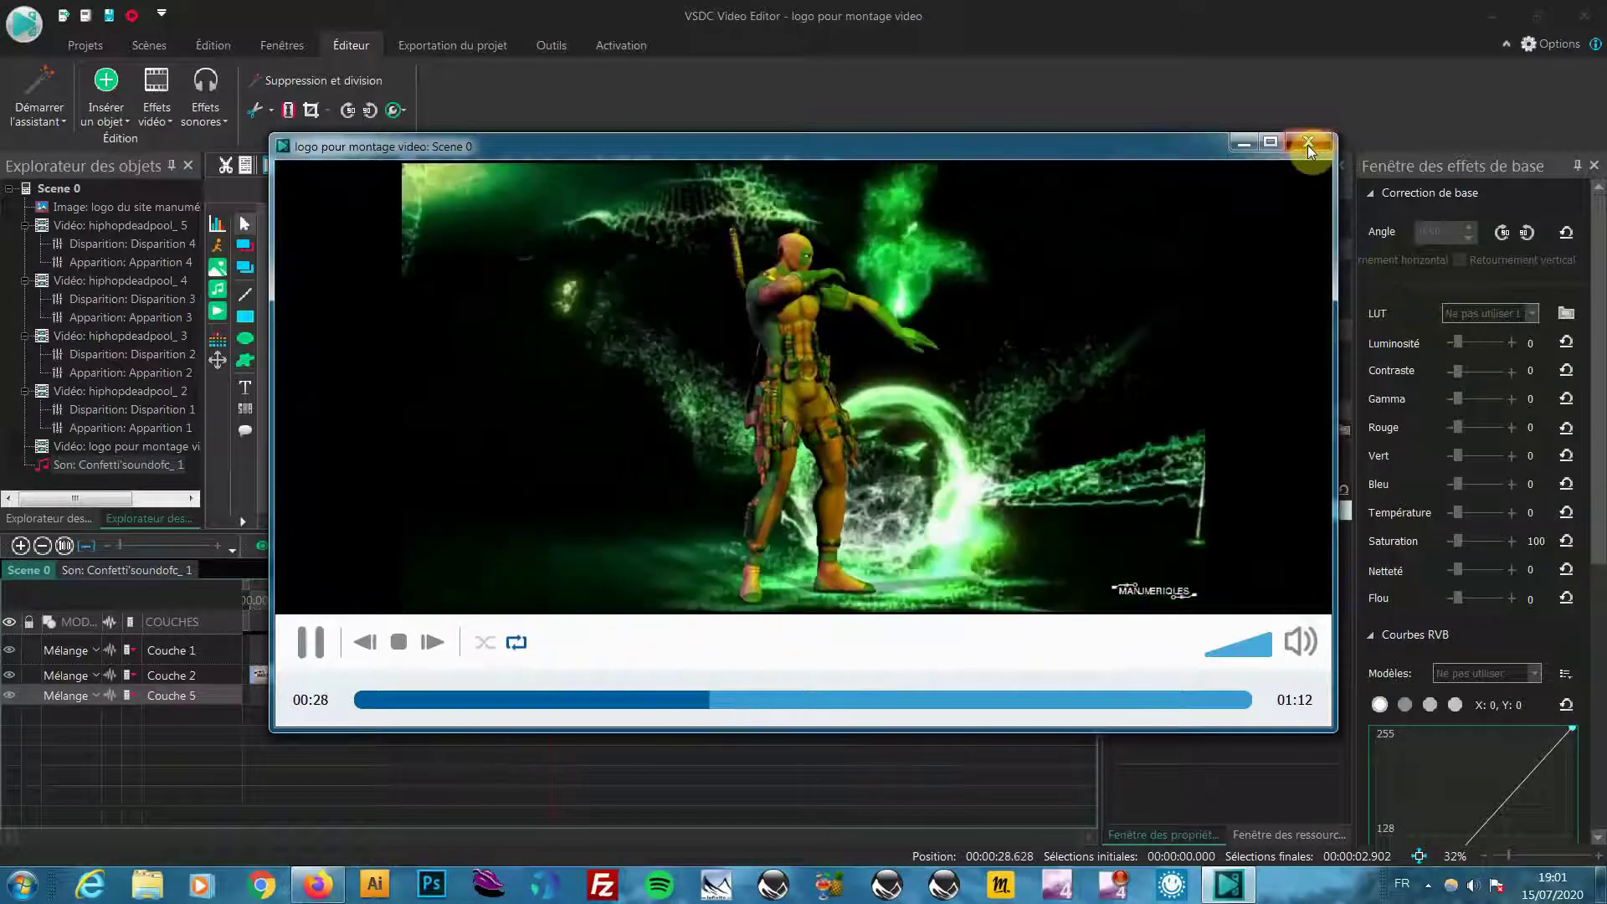
{"action": "left_click", "coordinate": [1307, 144]}
{"action": "double_click", "coordinate": [471, 674]}
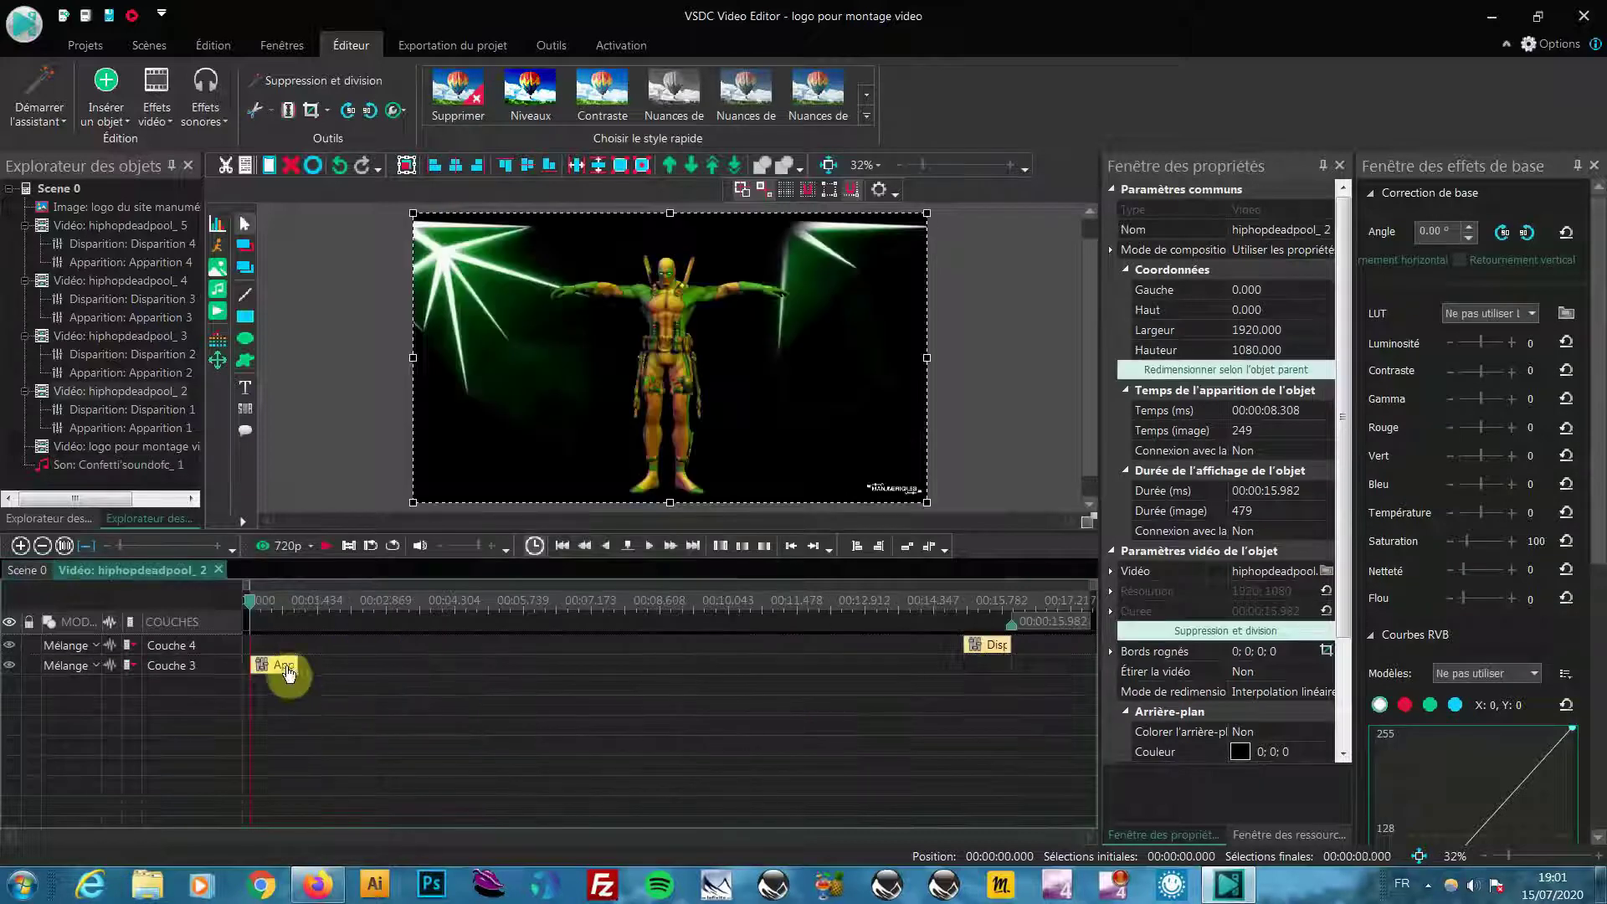
{"action": "left_click", "coordinate": [280, 666]}
{"action": "key", "text": "Delete"}
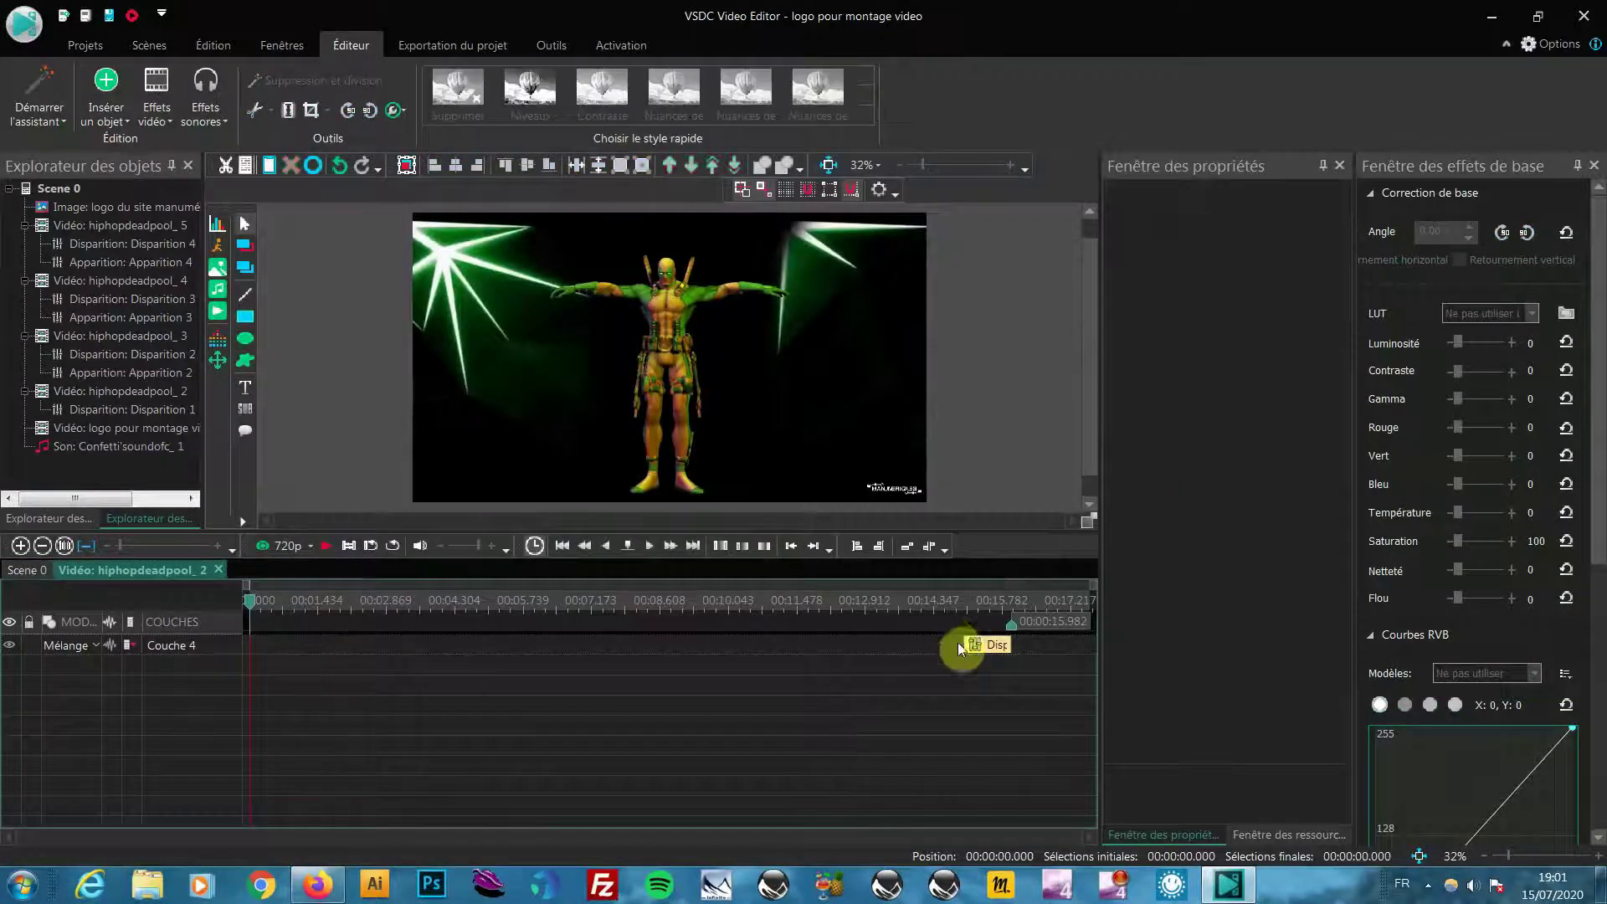
{"action": "left_click", "coordinate": [1000, 646]}
{"action": "key", "text": "Delete"}
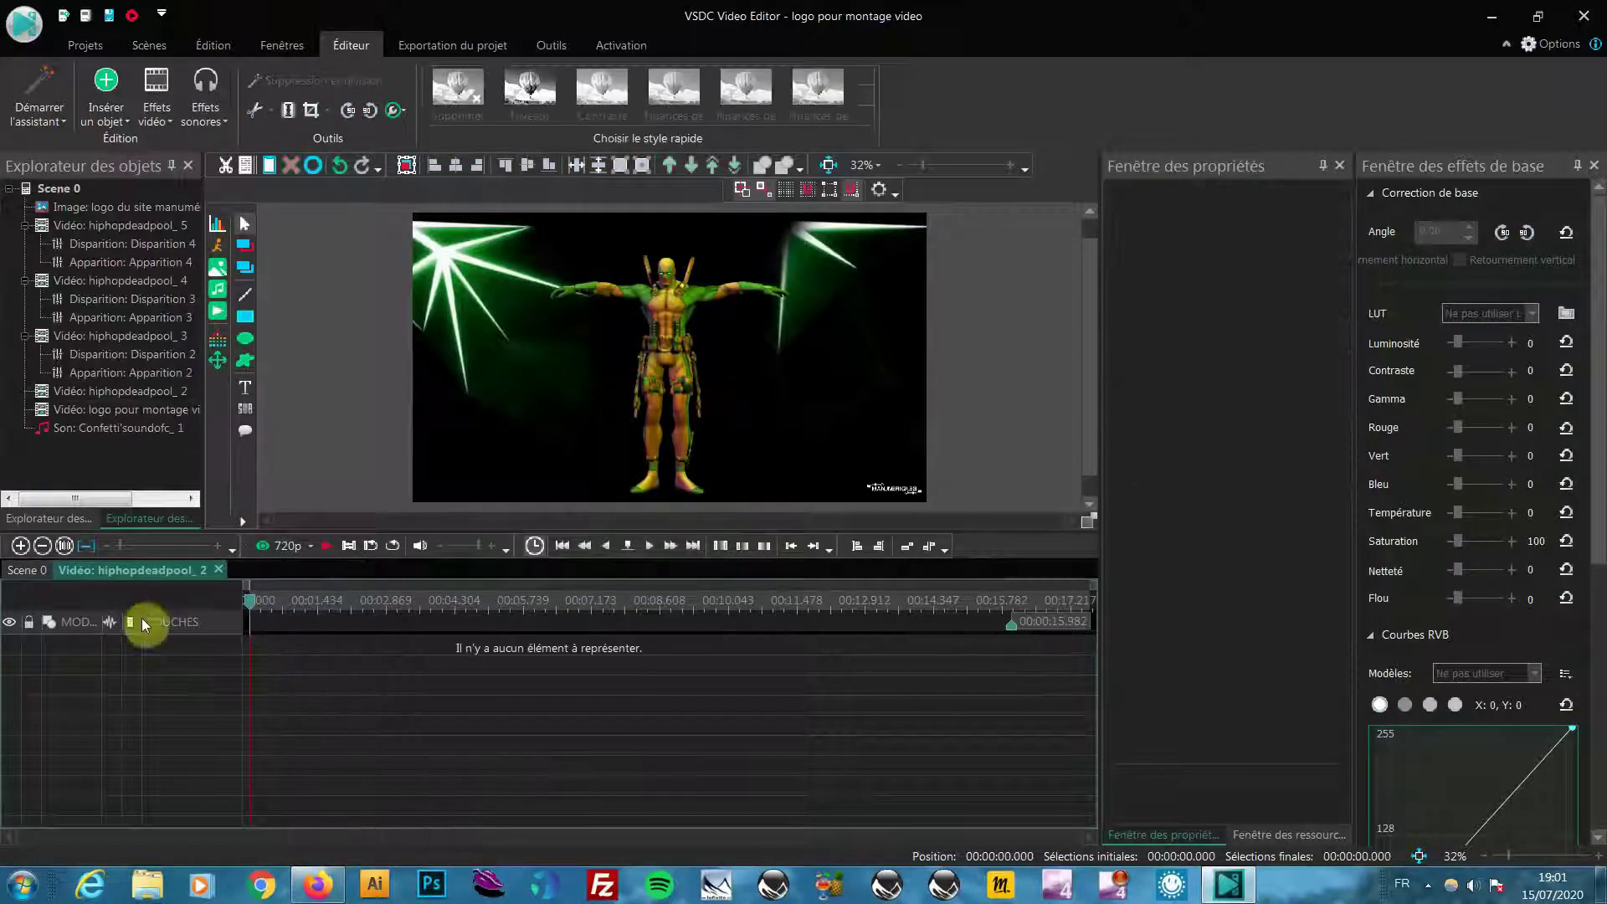
{"action": "left_click", "coordinate": [28, 570]}
Step: Delete the Apparition and Disparition effects from the second hiphopdeadpool clip on Couche 2
{"action": "left_click", "coordinate": [449, 679]}
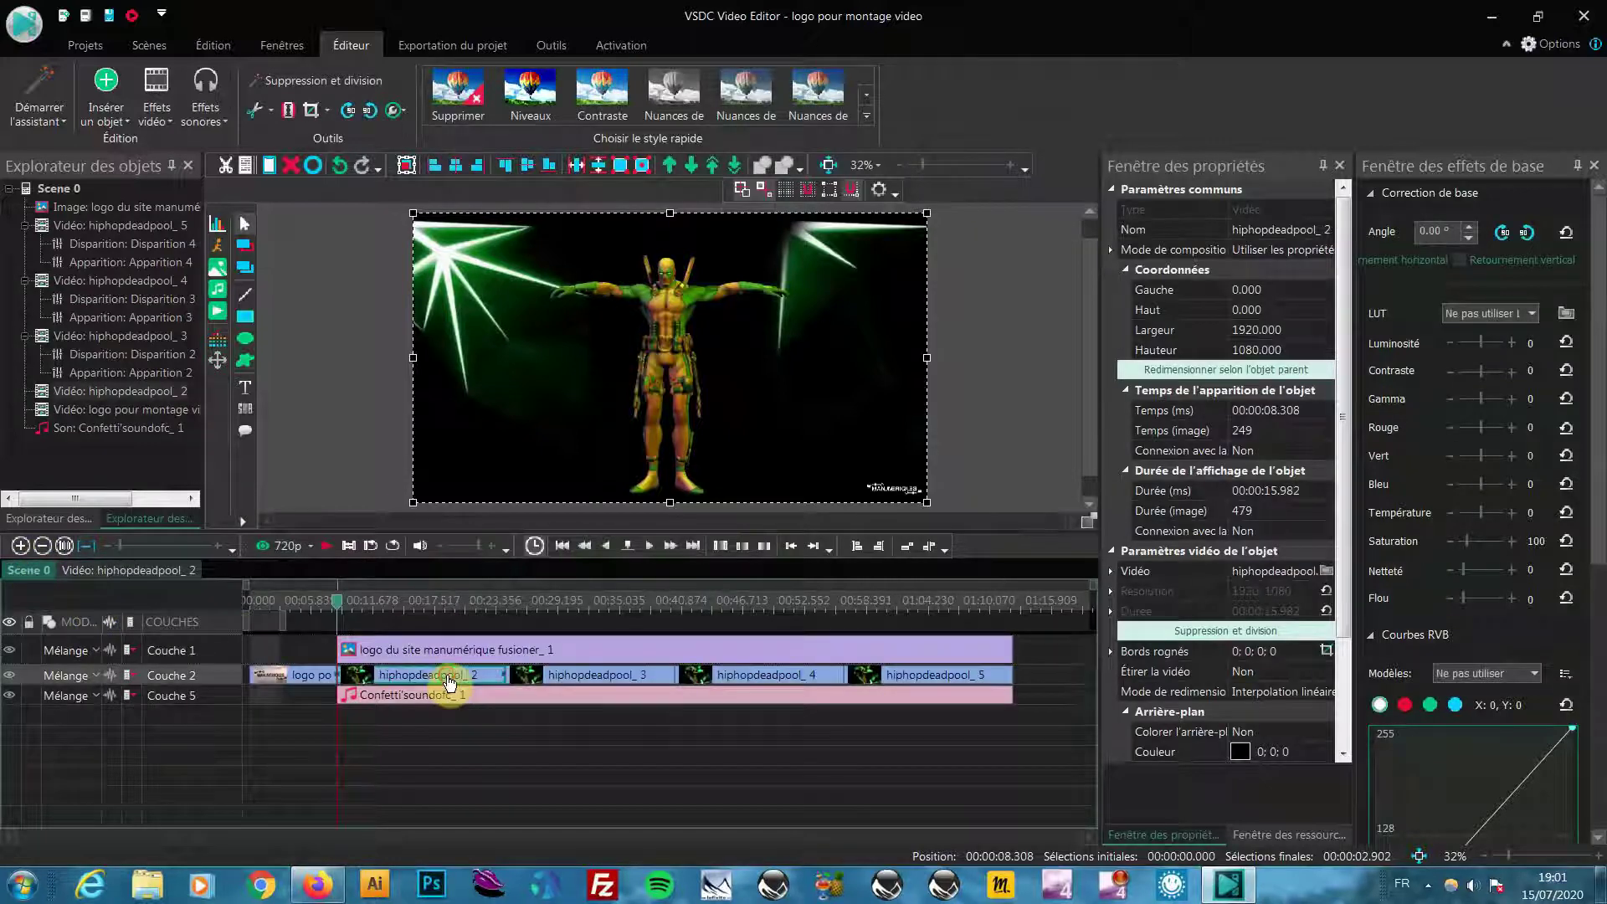
{"action": "double_click", "coordinate": [615, 677]}
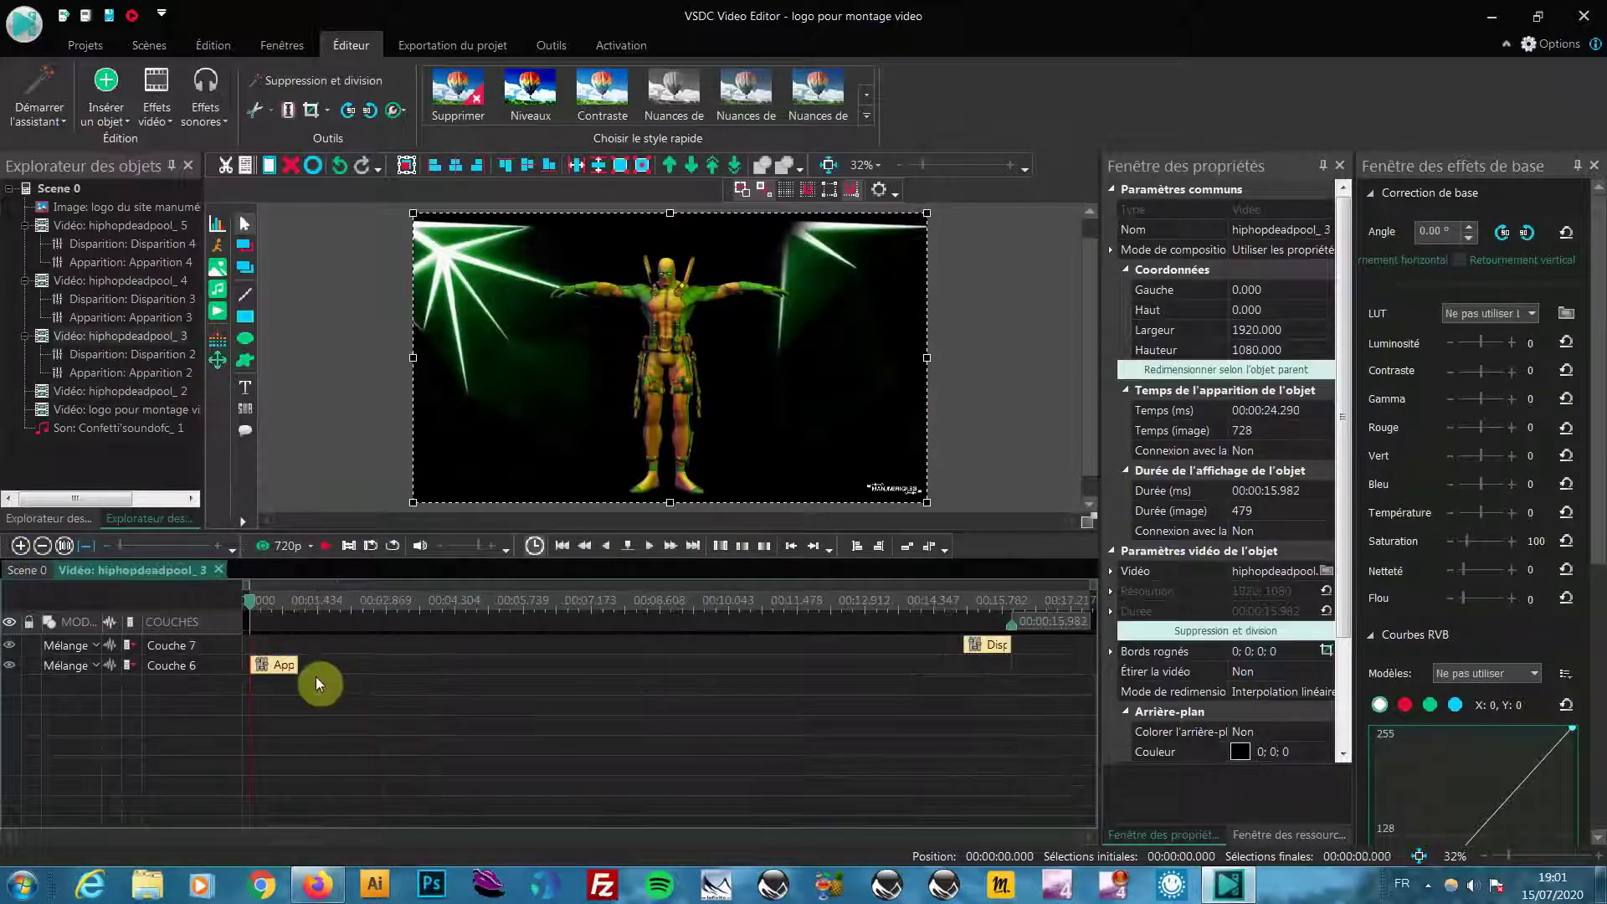
{"action": "left_click", "coordinate": [278, 666]}
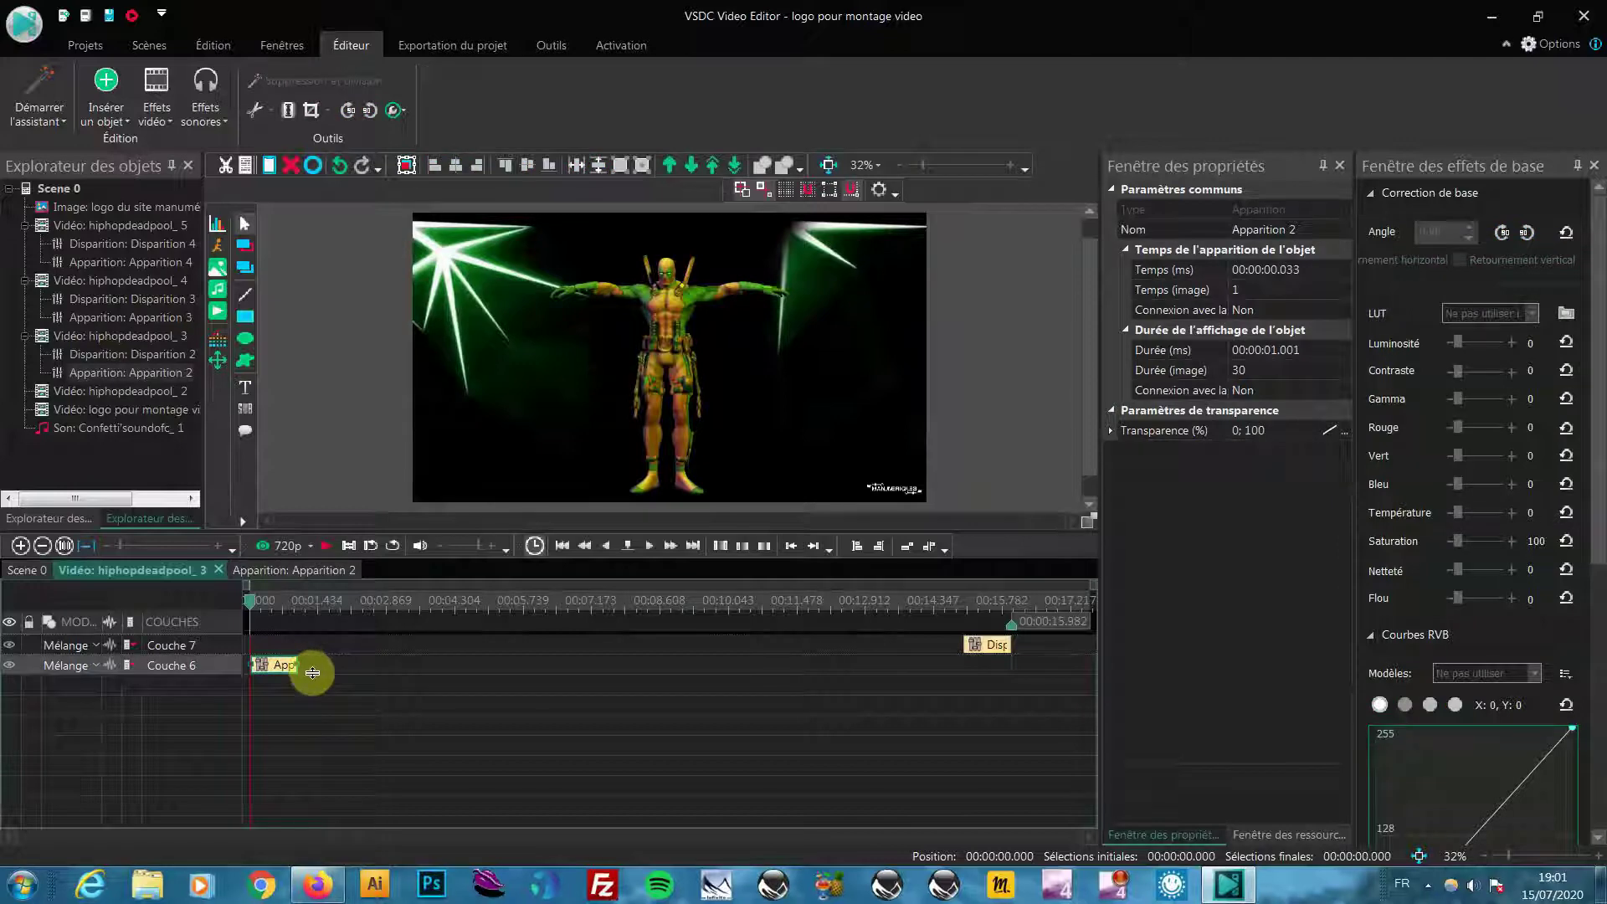
{"action": "key", "text": "Delete"}
{"action": "left_click", "coordinate": [996, 646]}
{"action": "key", "text": "Delete"}
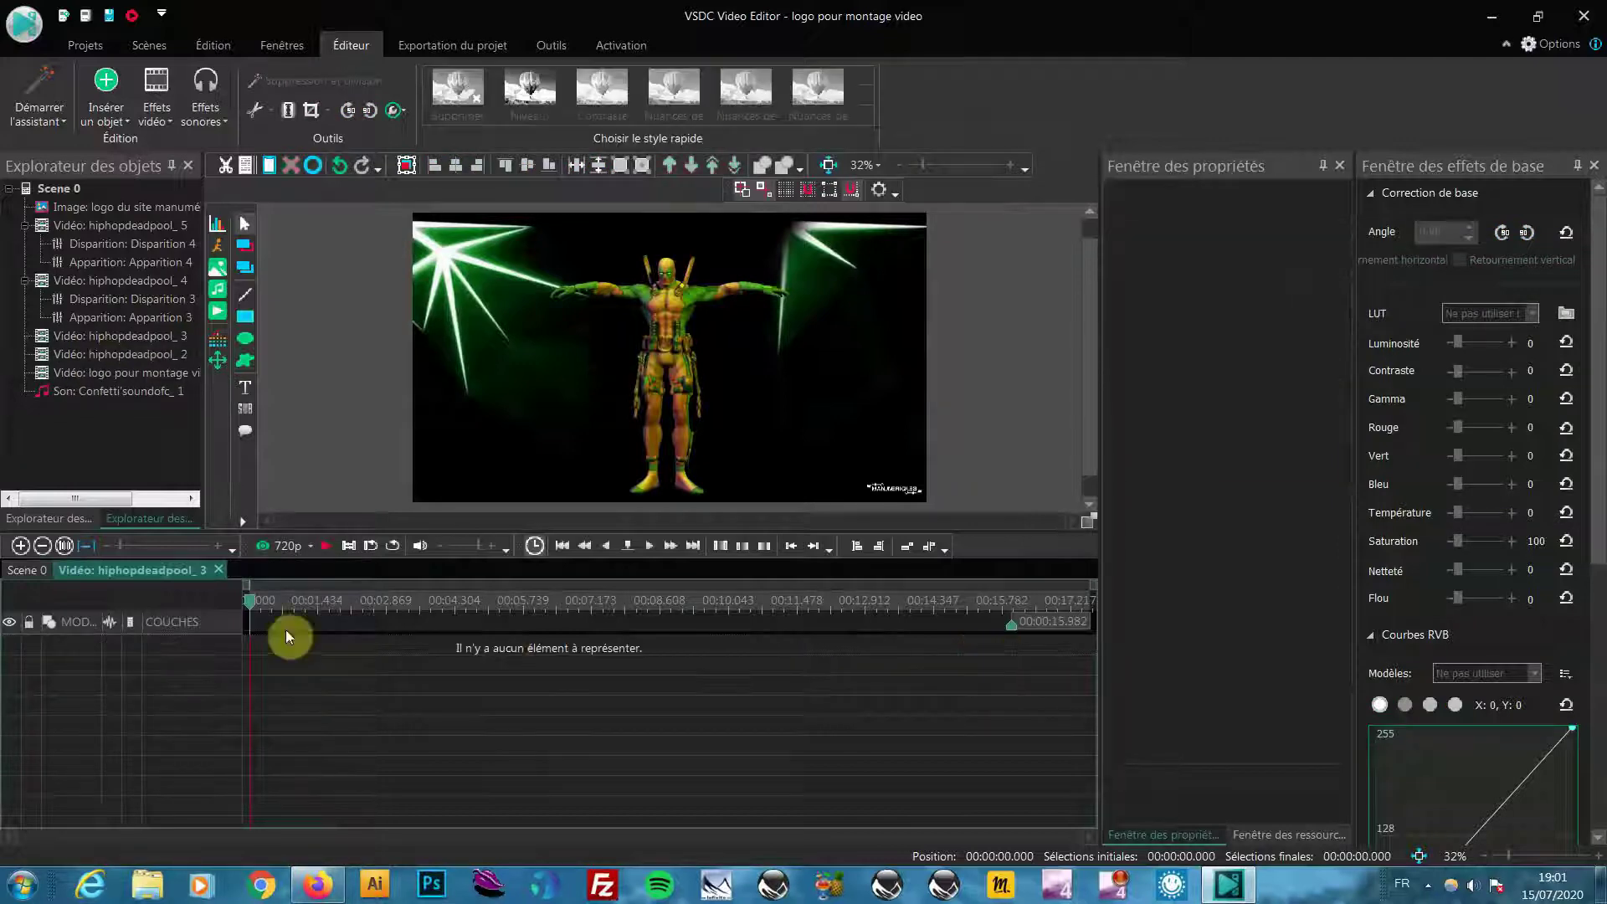
{"action": "left_click", "coordinate": [28, 570]}
Step: Delete the Apparition and Disparition effects from the third hiphopdeadpool clip on Couche 2
{"action": "left_click", "coordinate": [808, 675]}
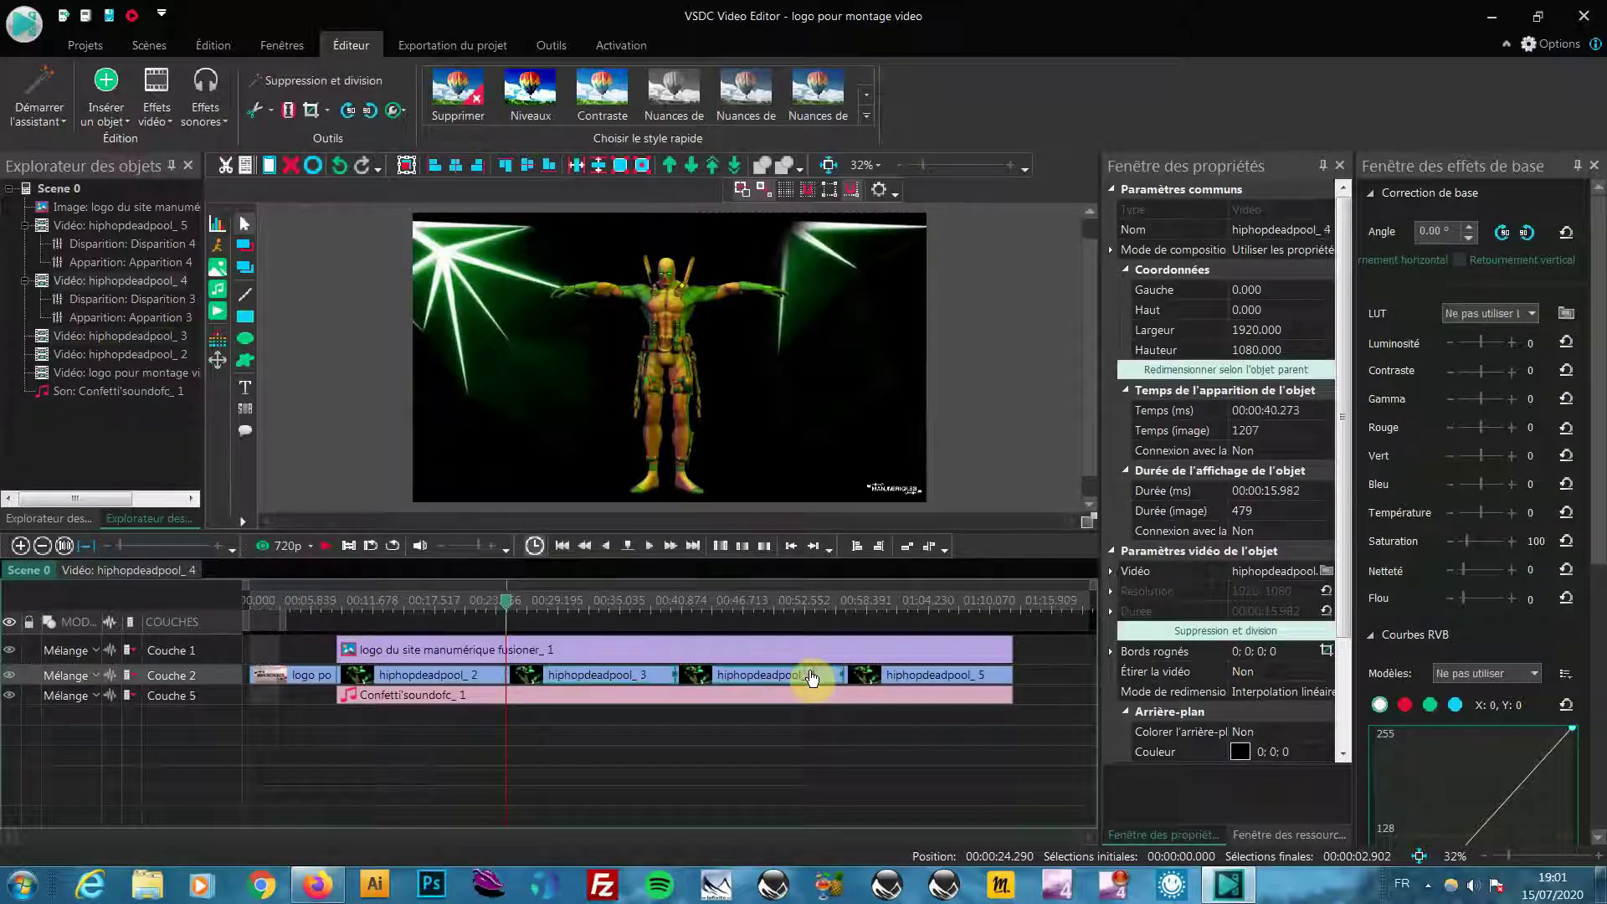
{"action": "double_click", "coordinate": [811, 676]}
{"action": "left_click", "coordinate": [288, 661]}
{"action": "key", "text": "Delete"}
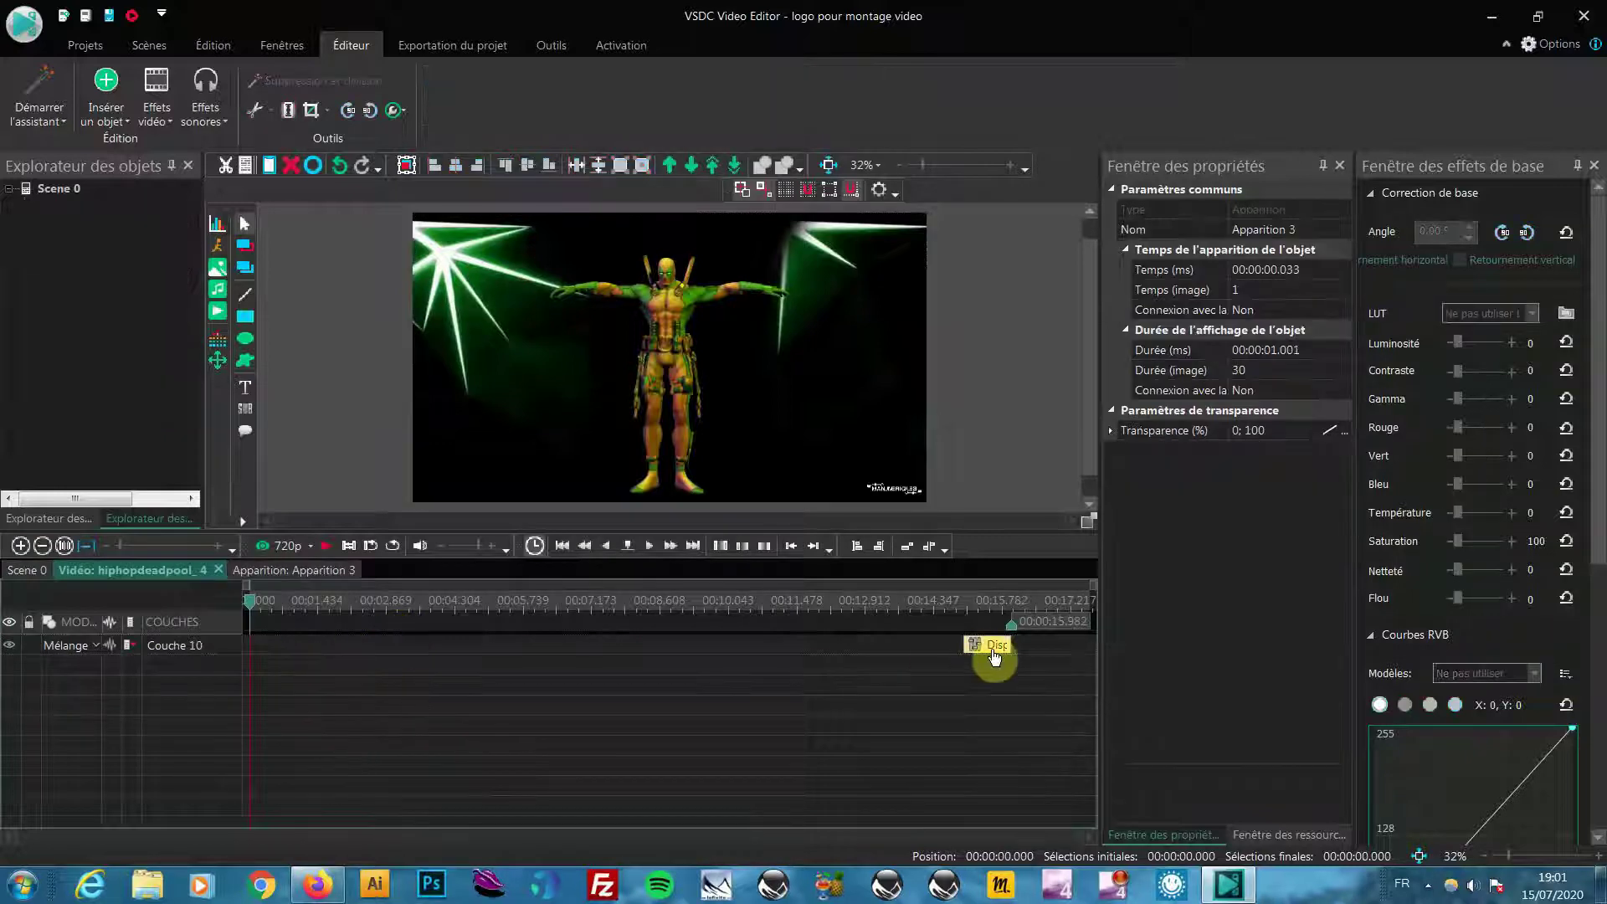
{"action": "left_click", "coordinate": [994, 657]}
{"action": "key", "text": "Delete"}
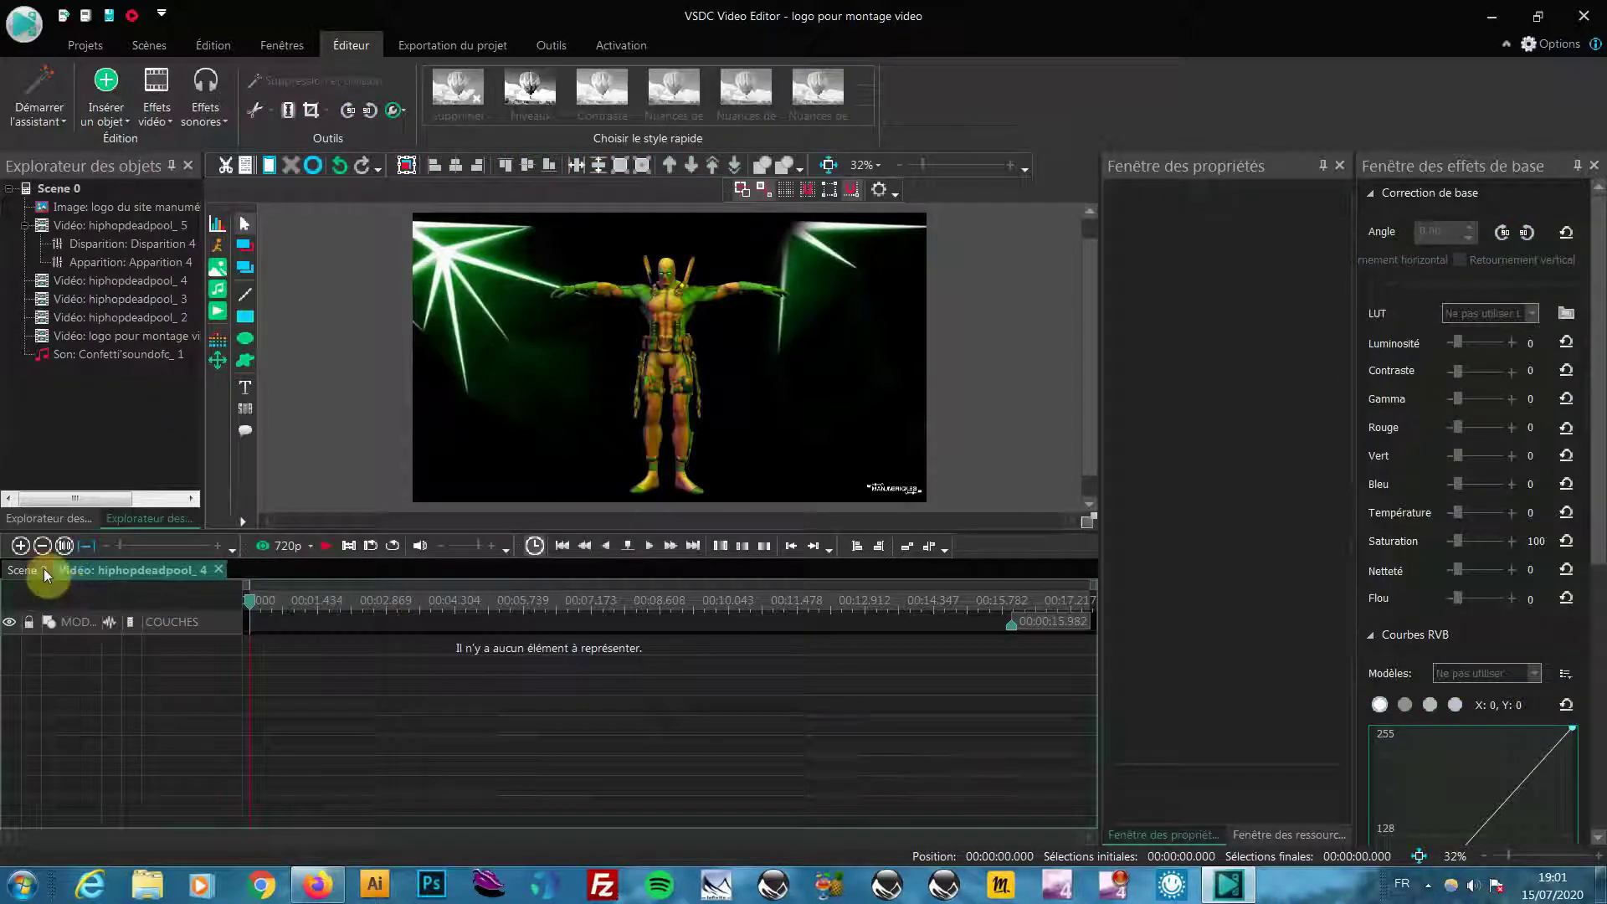
{"action": "left_click", "coordinate": [44, 569]}
Step: Delete only the Apparition effect from the last hiphopdeadpool clip, leaving its Disparition effect in place, and return to Scene 0
{"action": "double_click", "coordinate": [928, 669]}
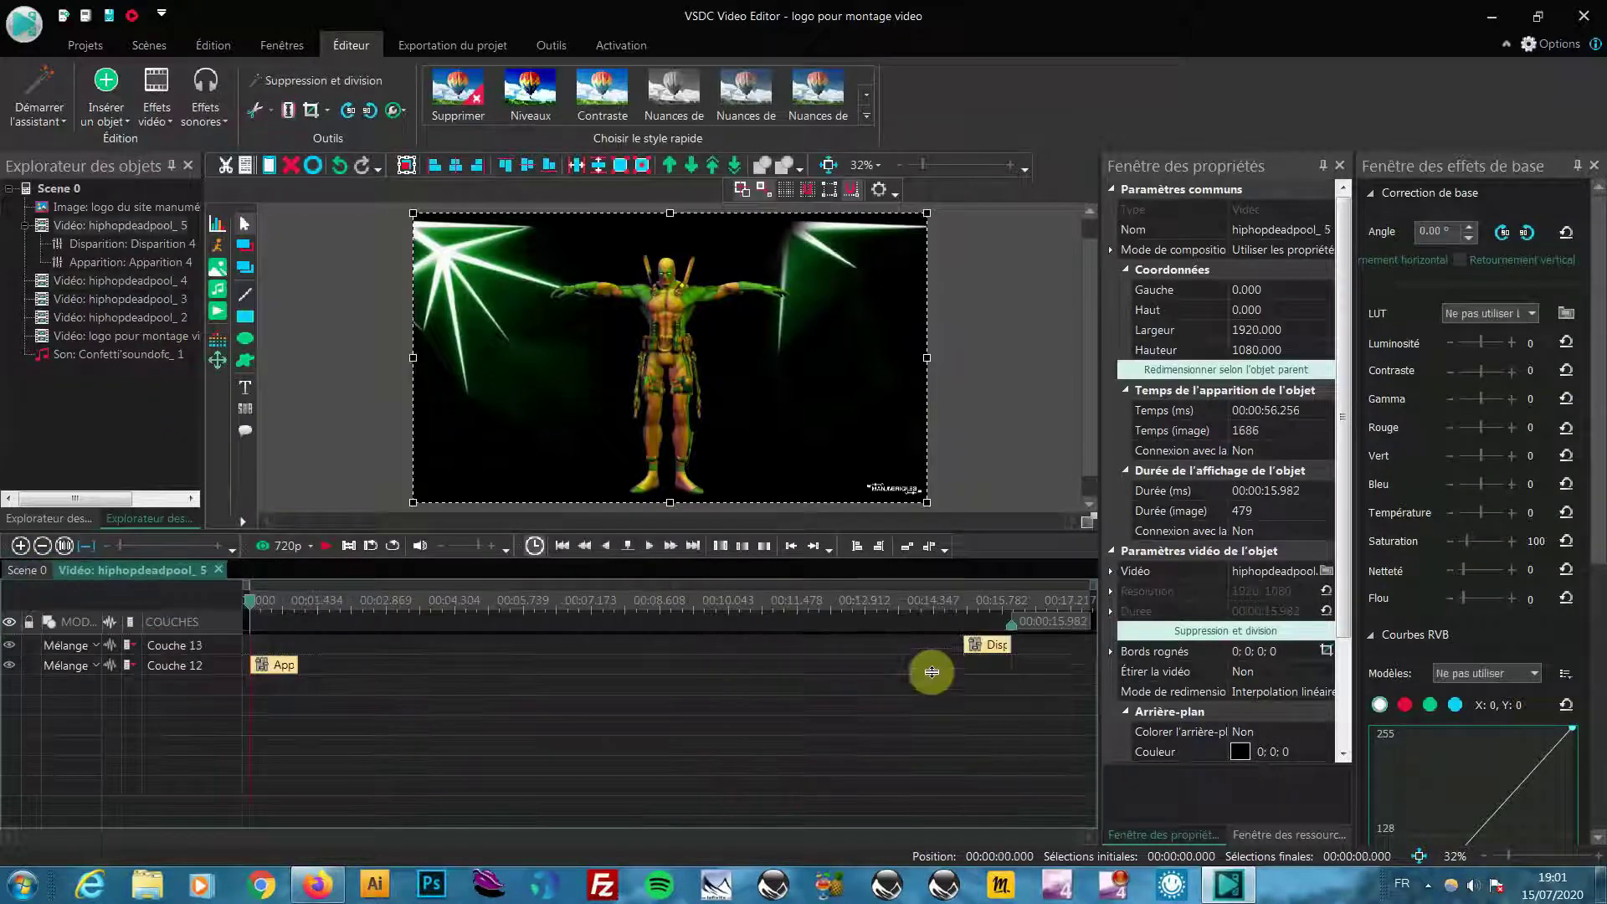
{"action": "left_click", "coordinate": [281, 667]}
{"action": "key", "text": "Delete"}
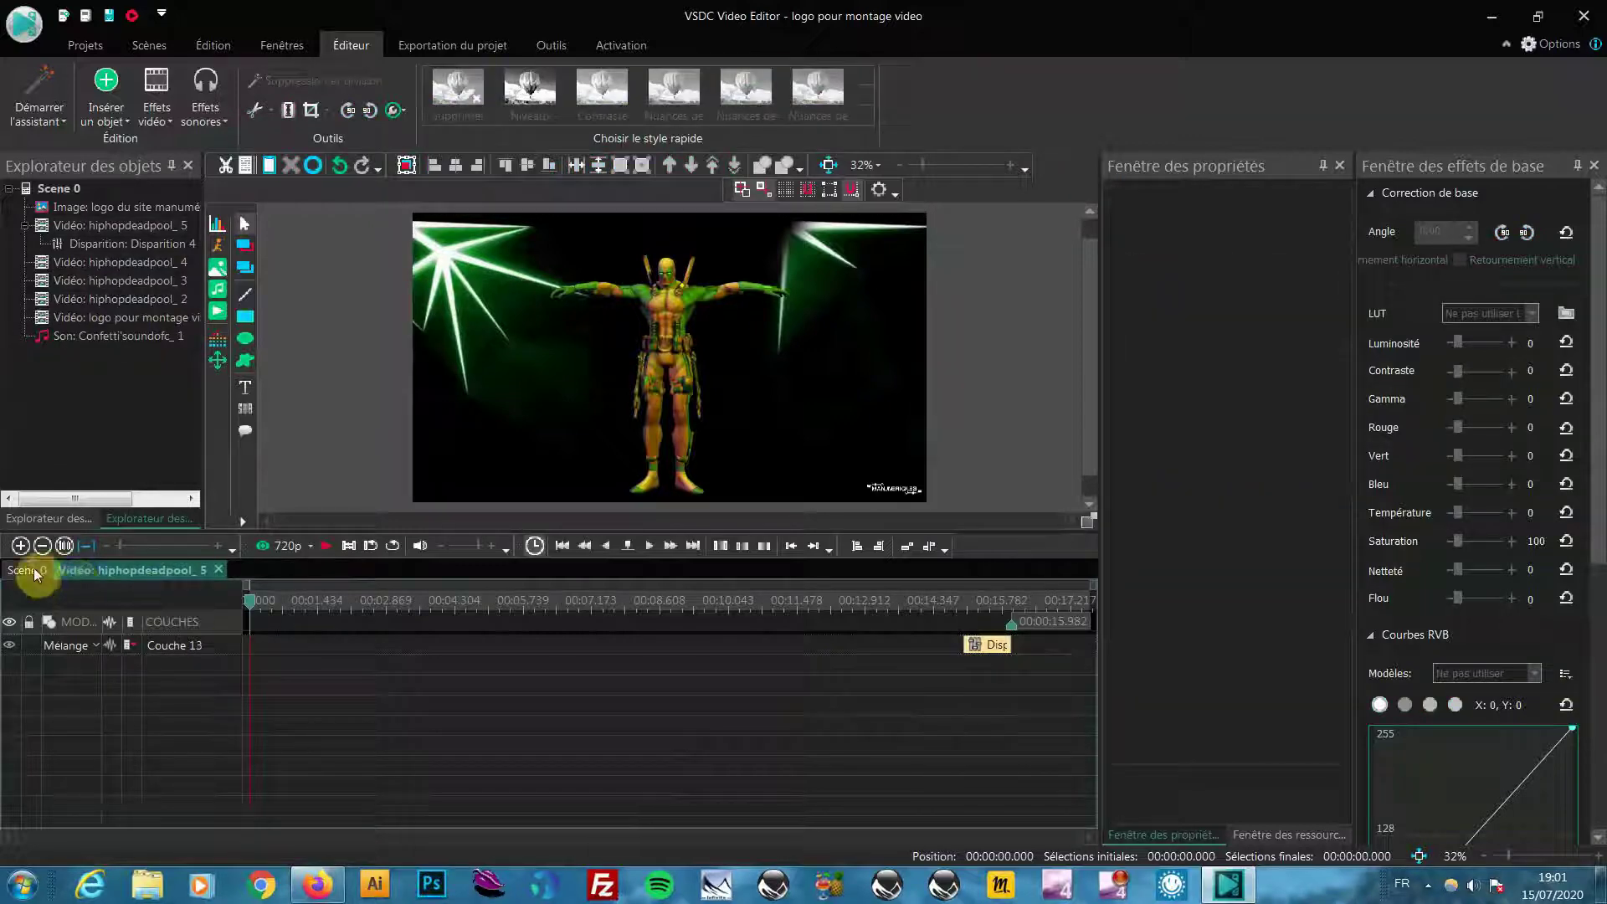
{"action": "left_click", "coordinate": [37, 571]}
{"action": "left_click", "coordinate": [374, 675]}
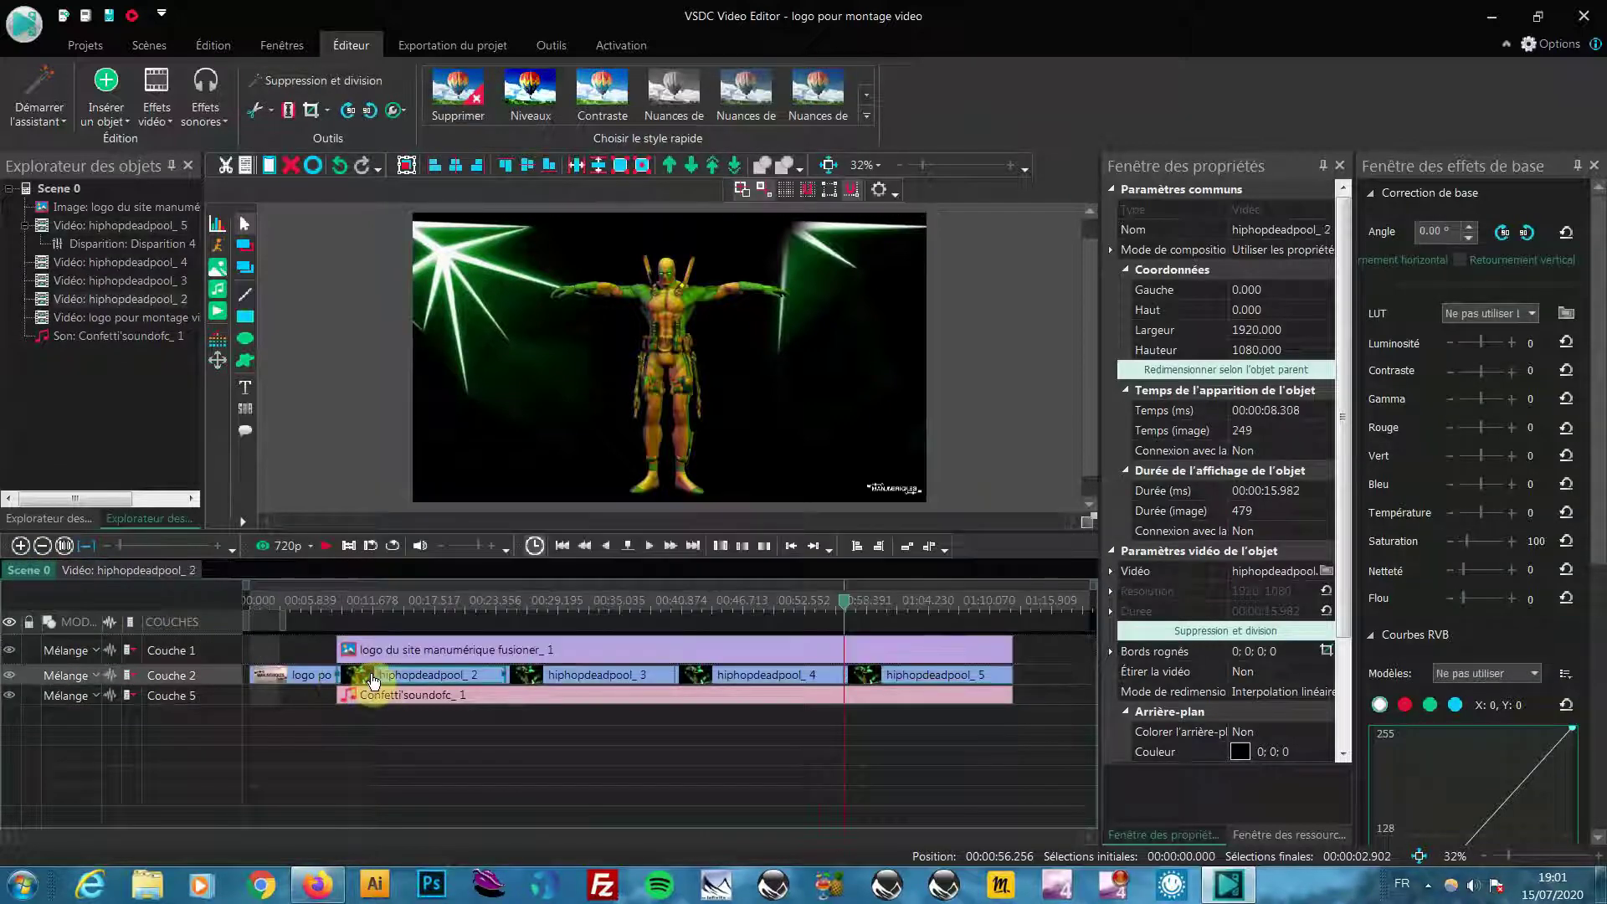
{"action": "right_click", "coordinate": [374, 682]}
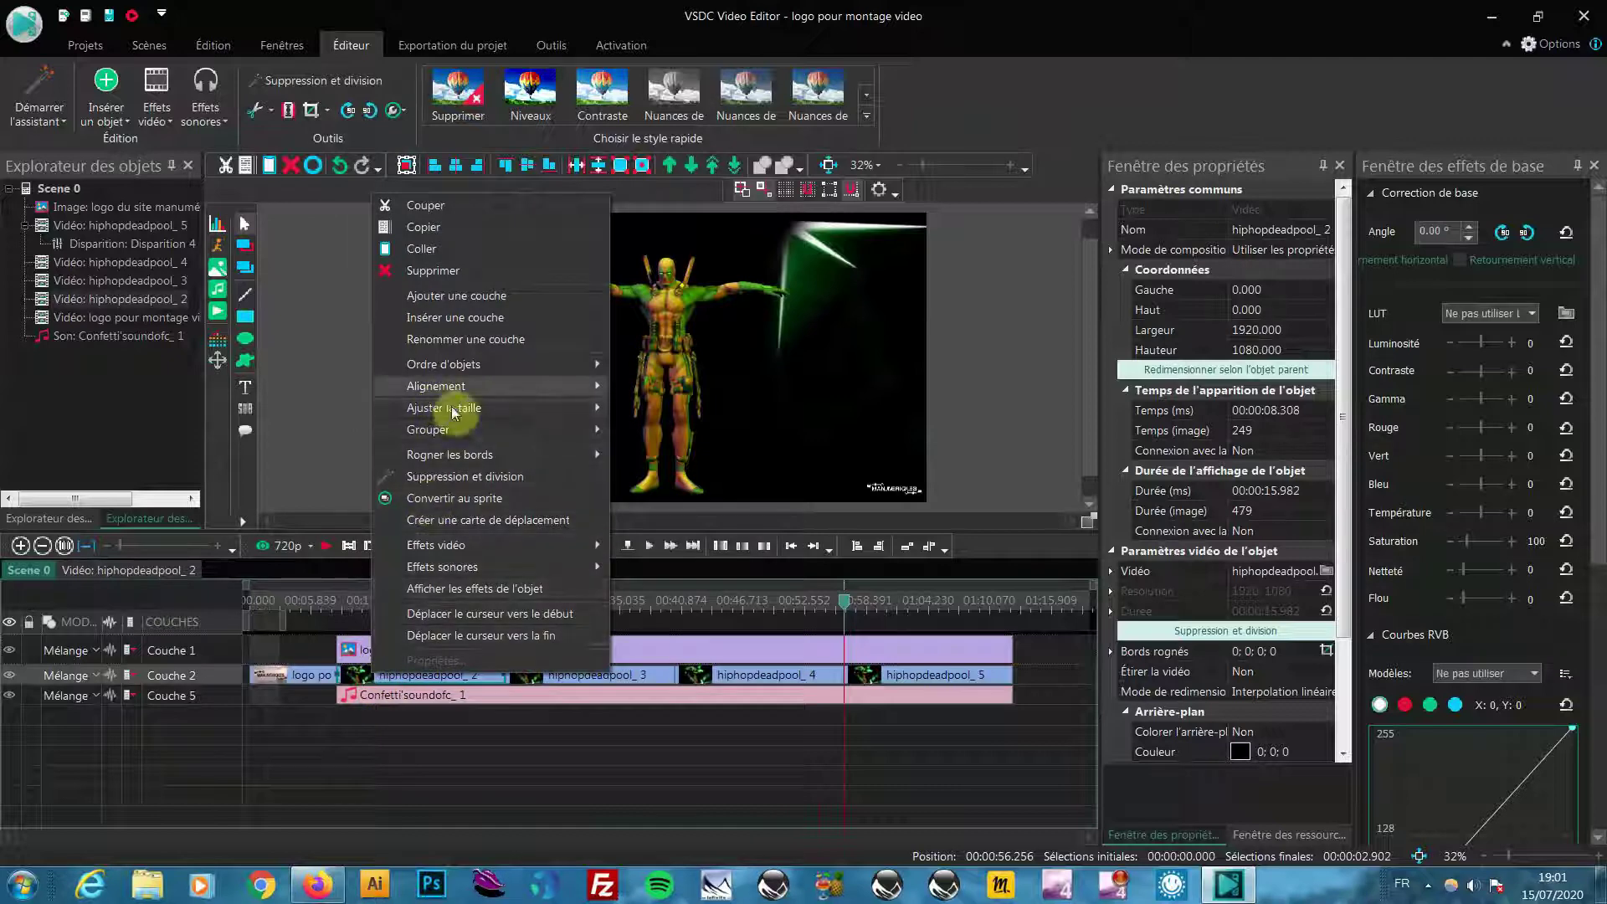
{"action": "mouse_move", "coordinate": [536, 385]}
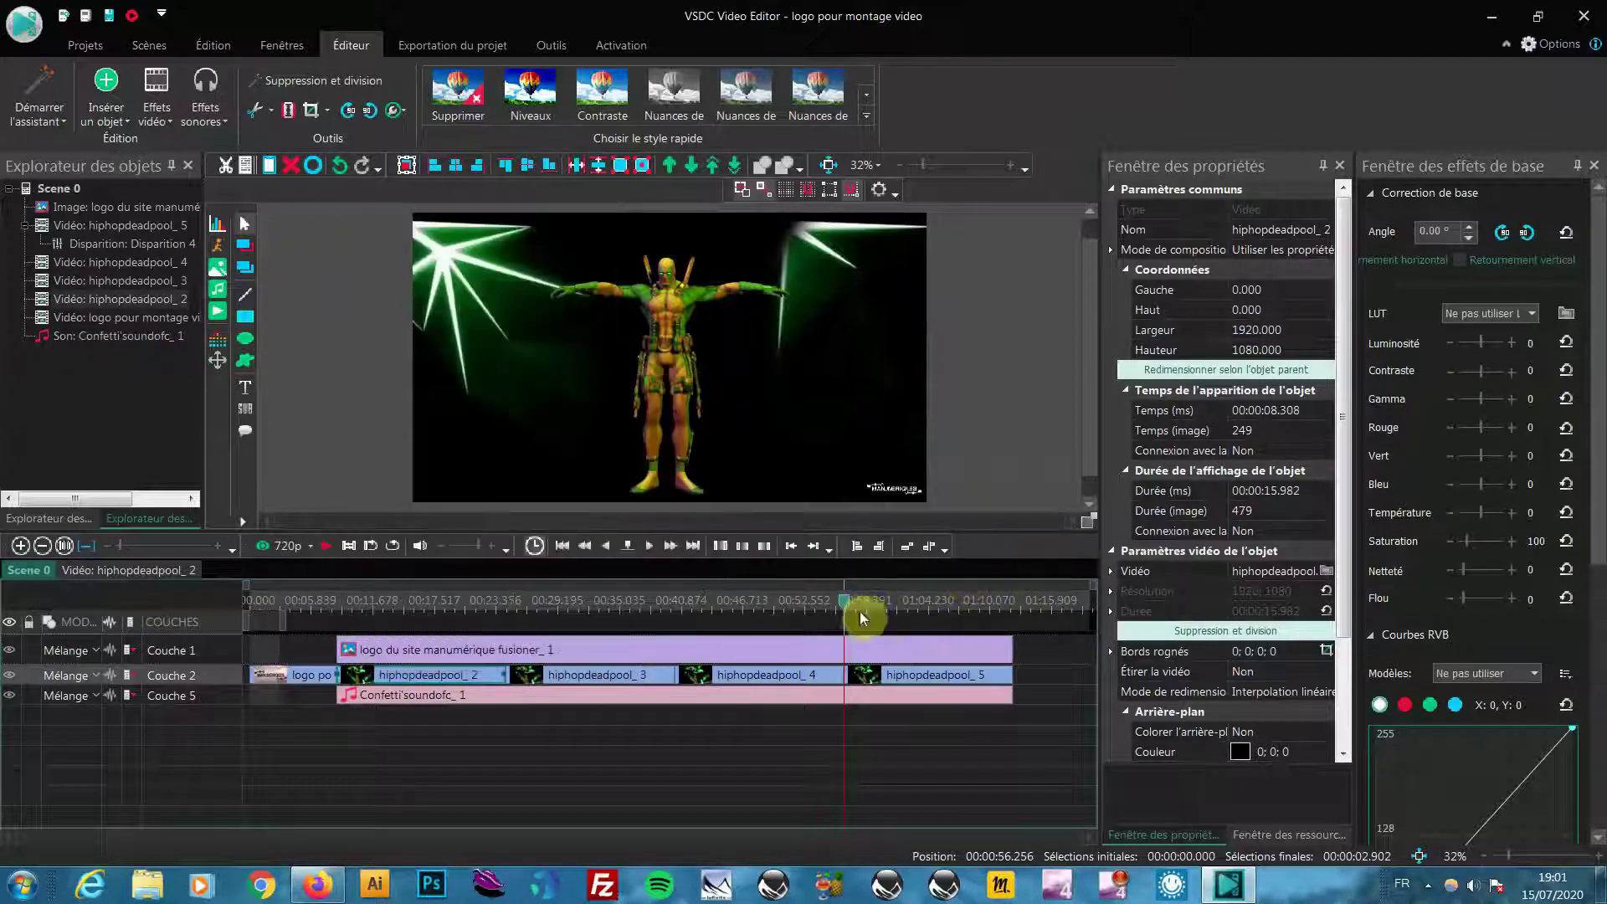
{"action": "right_click", "coordinate": [482, 674]}
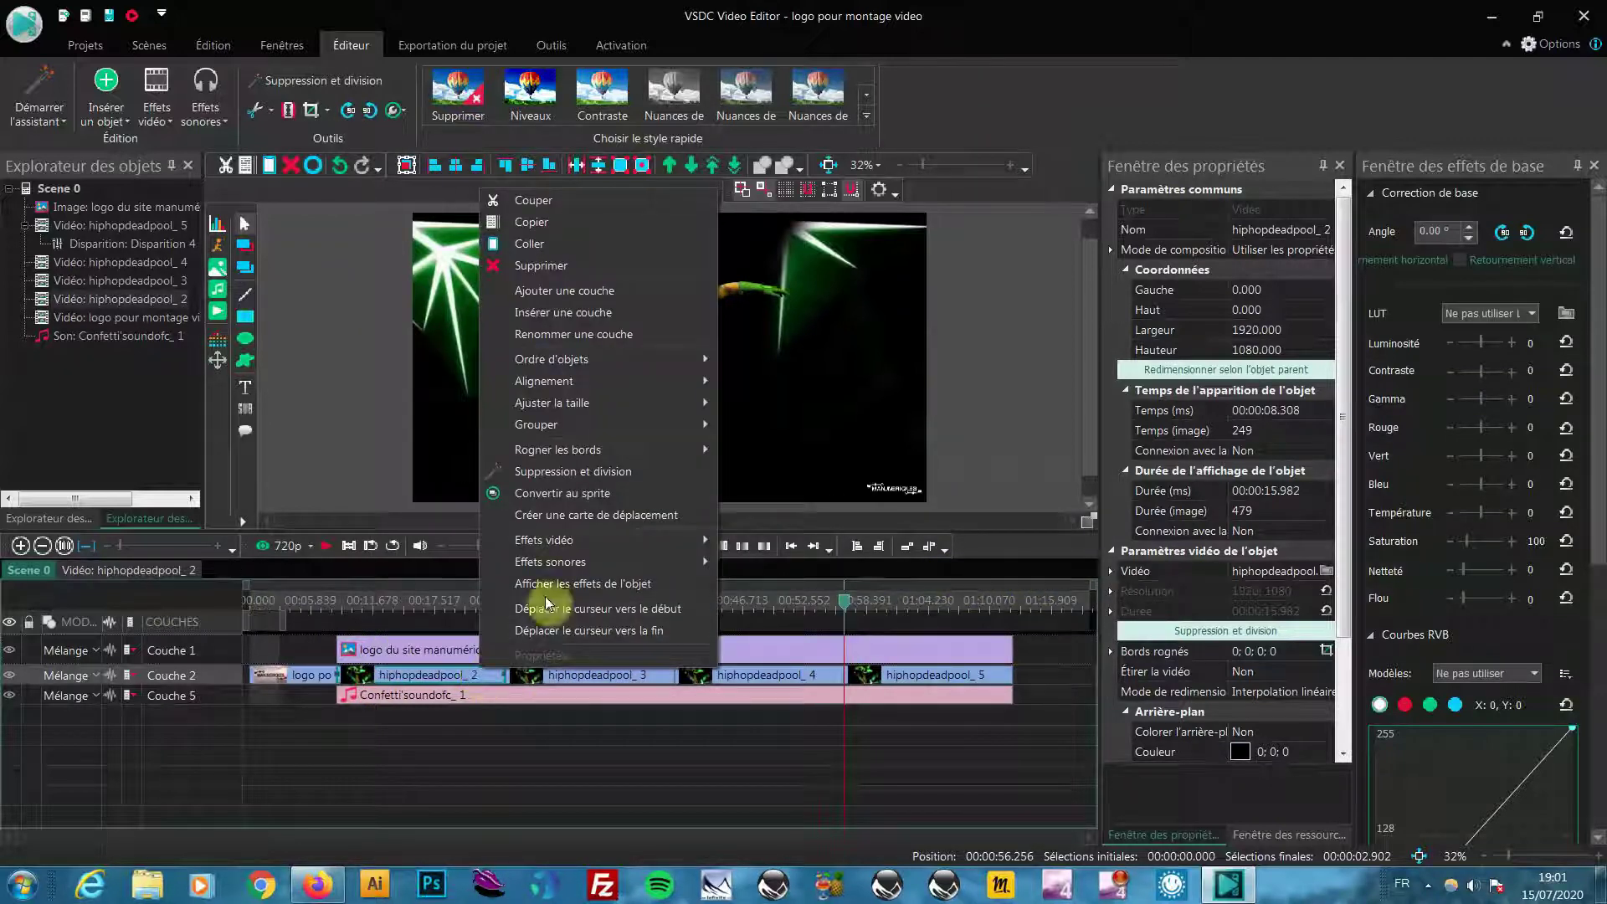
{"action": "left_click", "coordinate": [758, 617]}
Step: Add an Apparition effect to the first hiphopdeadpool clip from the cursor position at 00:00:08.408, lasting 00:00:01.001
{"action": "left_click", "coordinate": [345, 590]}
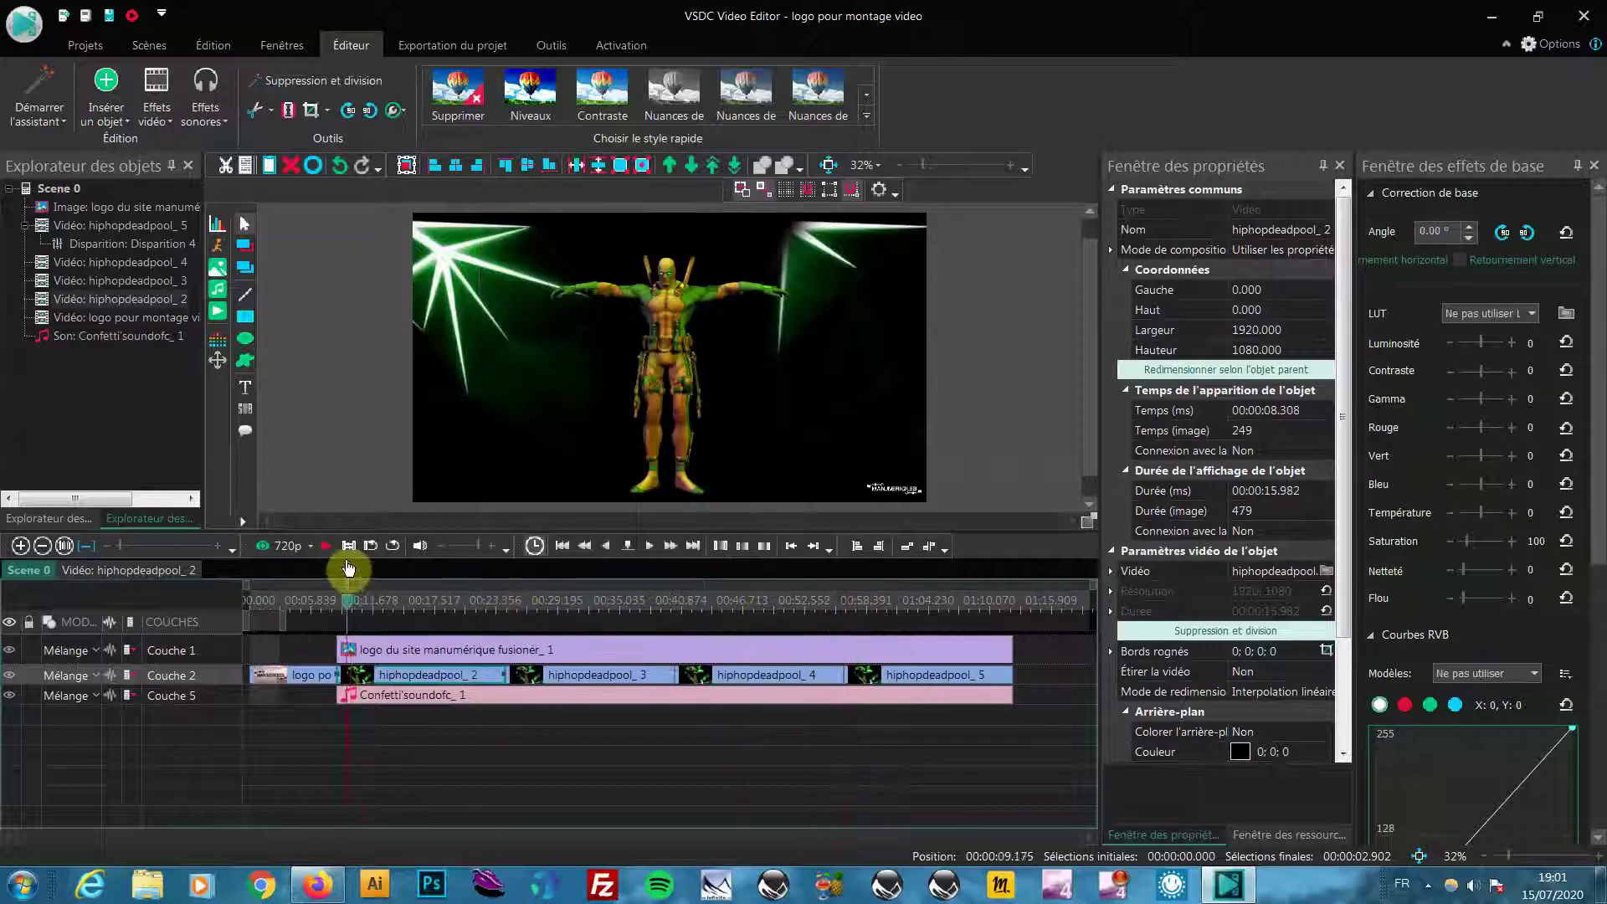
{"action": "left_click_drag", "start_coordinate": [343, 564], "coordinate": [342, 561]}
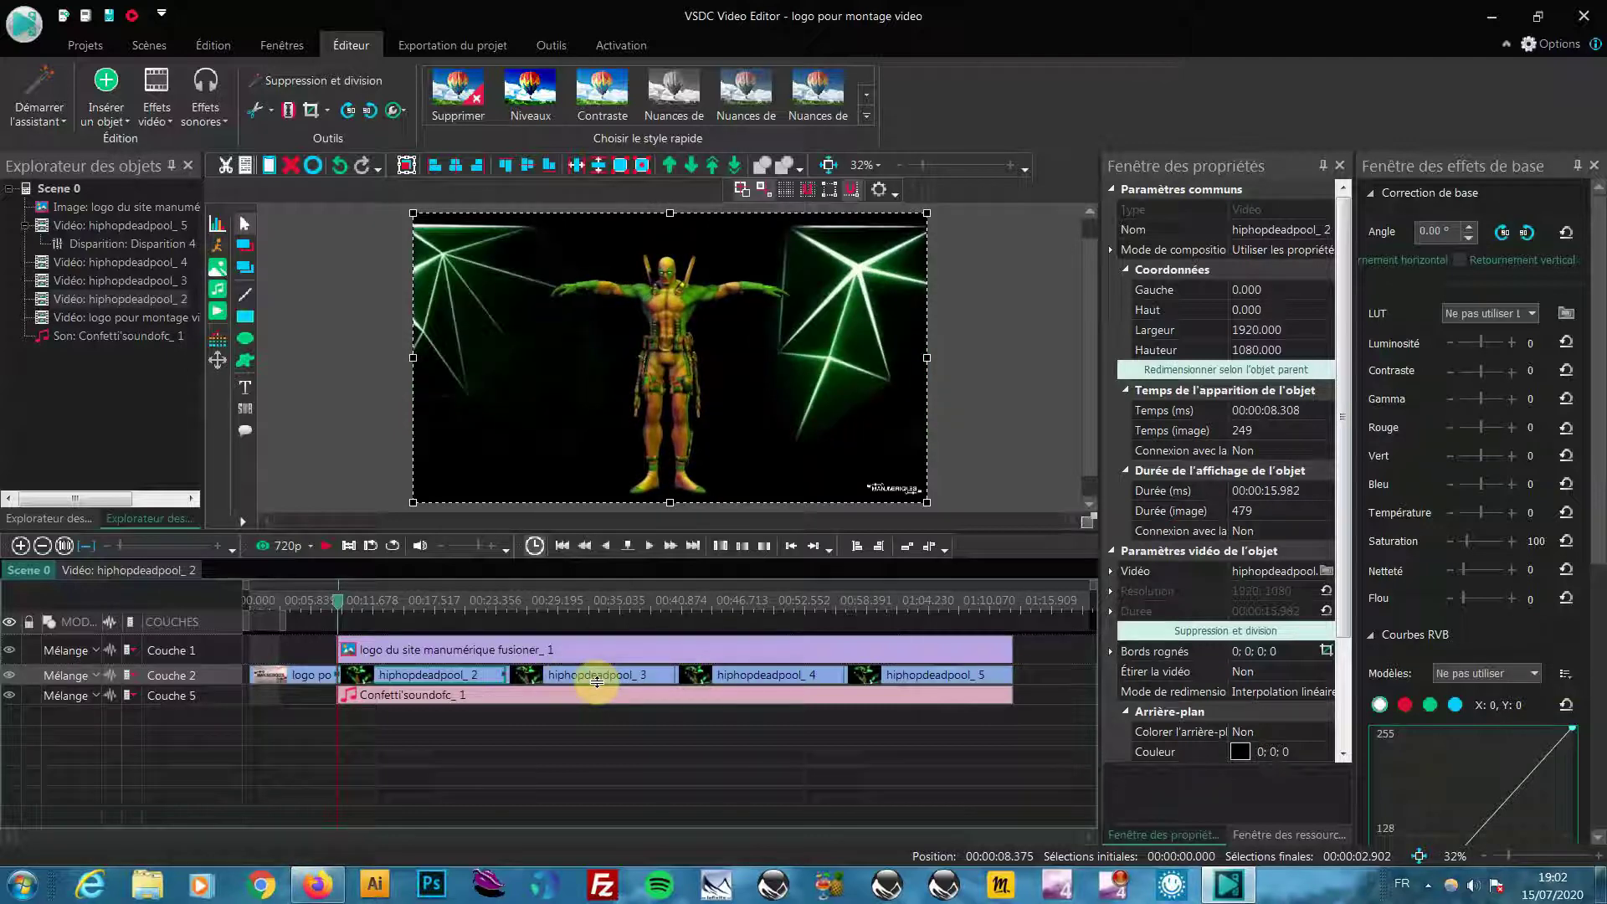
{"action": "key", "text": "Left"}
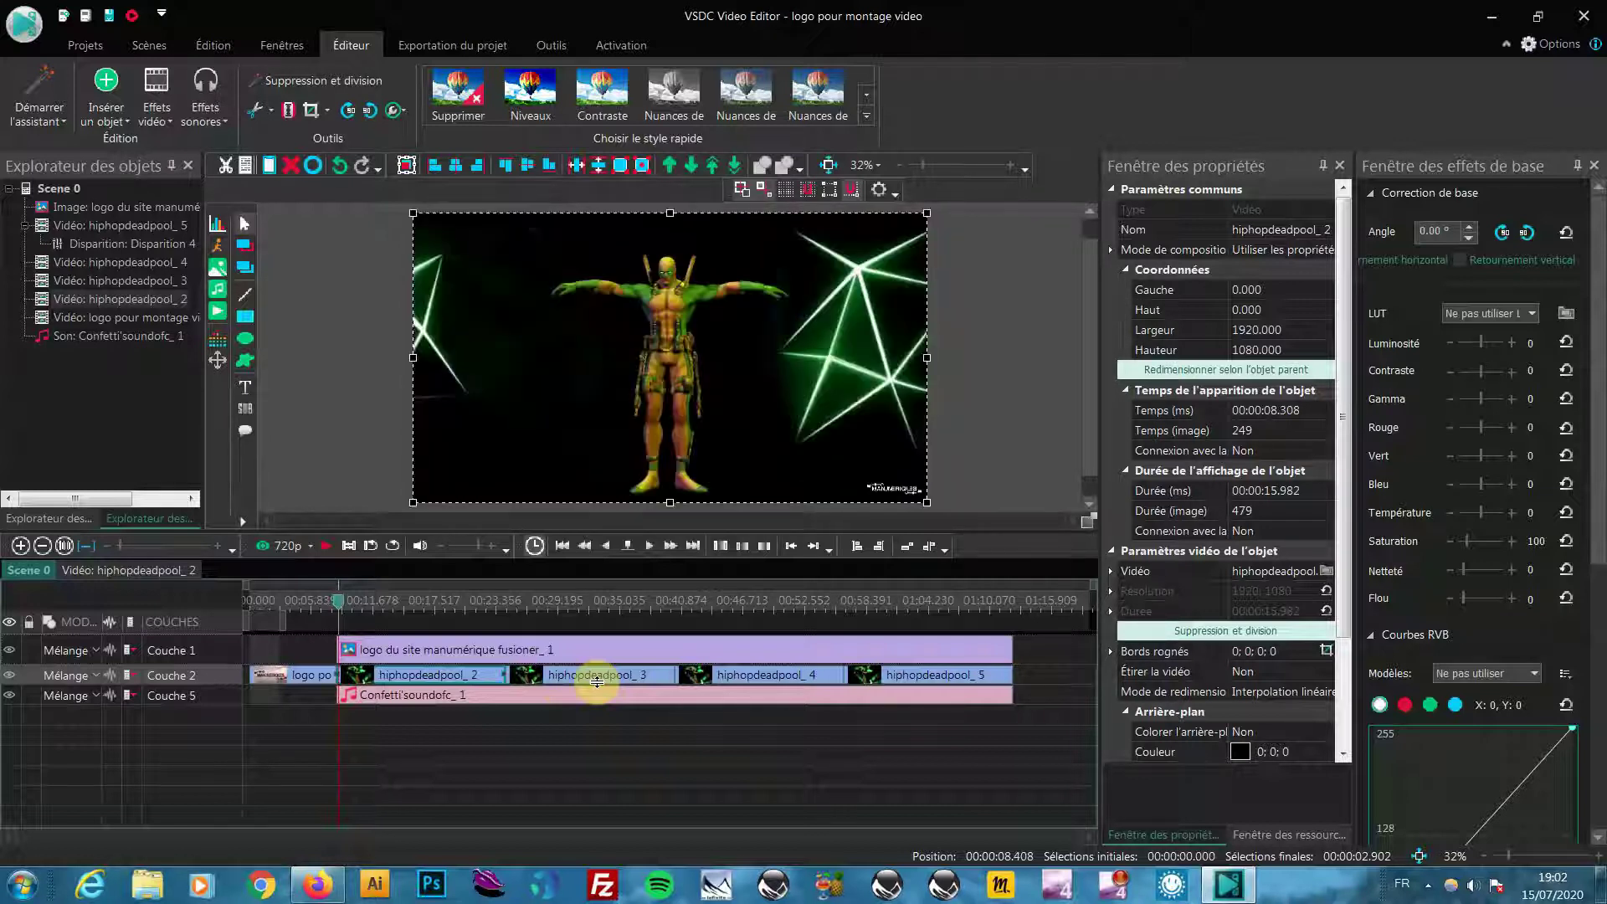
{"action": "right_click", "coordinate": [399, 679]}
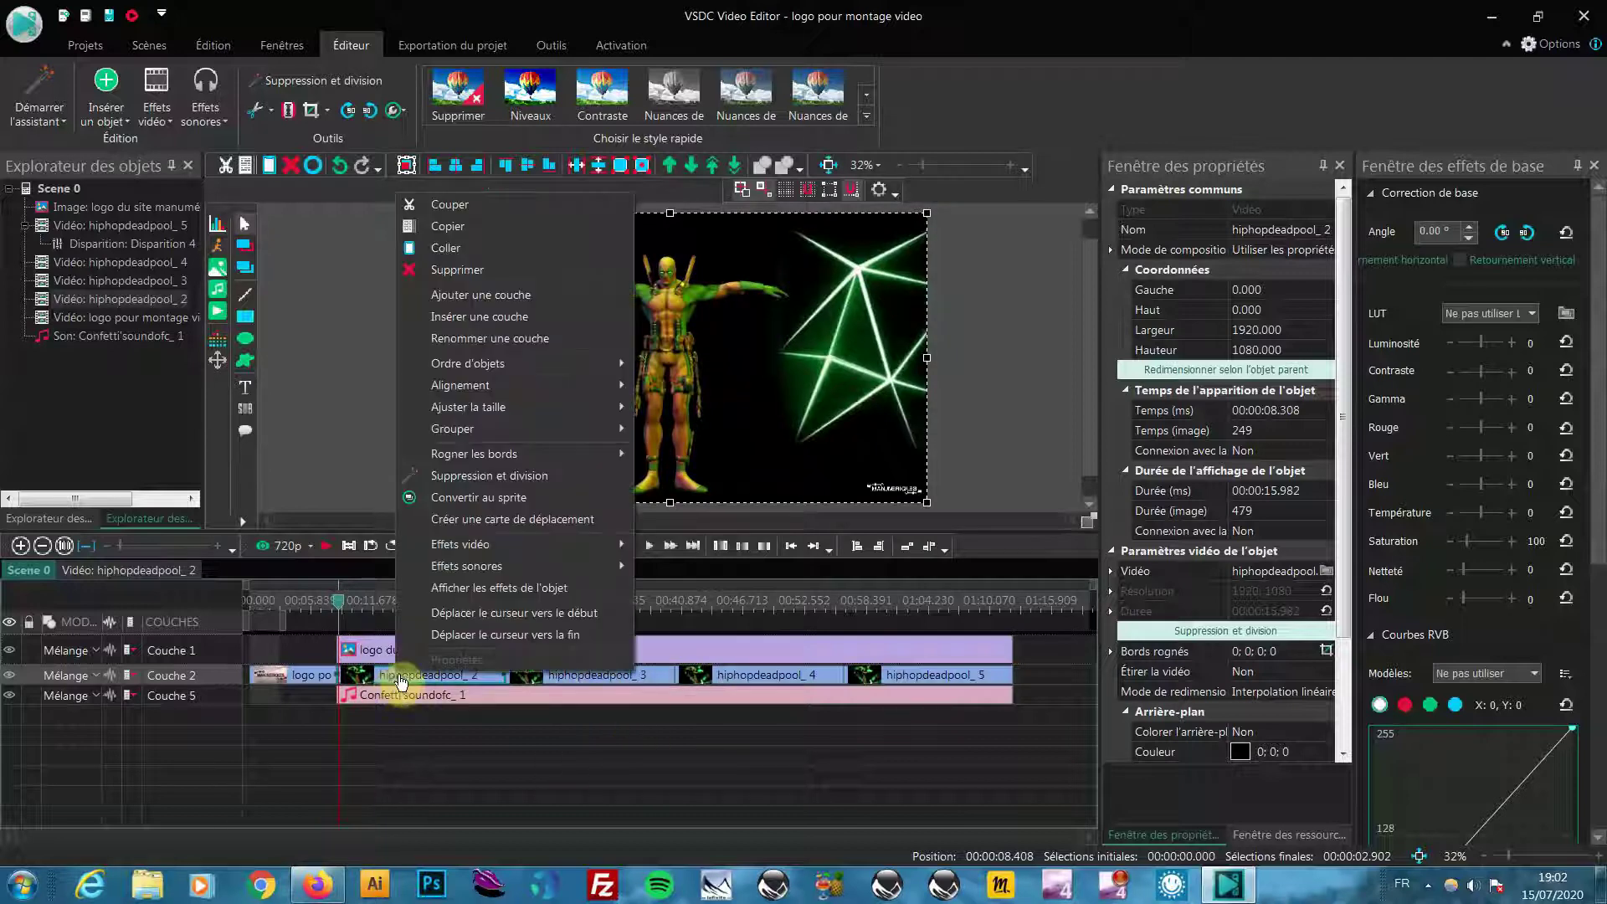
{"action": "mouse_move", "coordinate": [502, 546]}
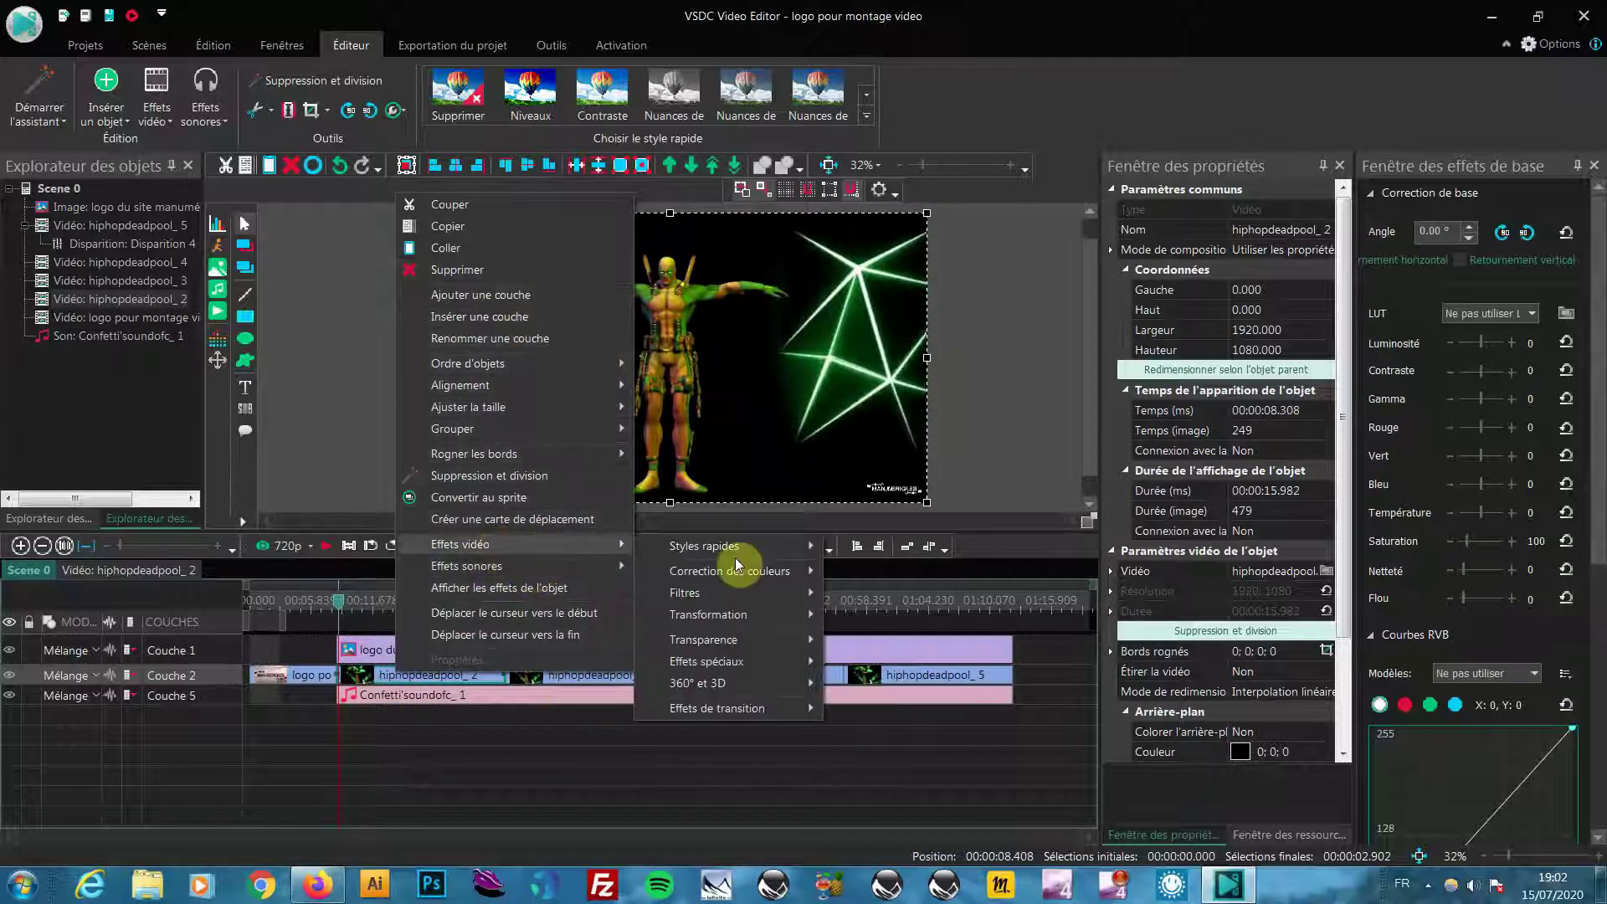
{"action": "mouse_move", "coordinate": [744, 640]}
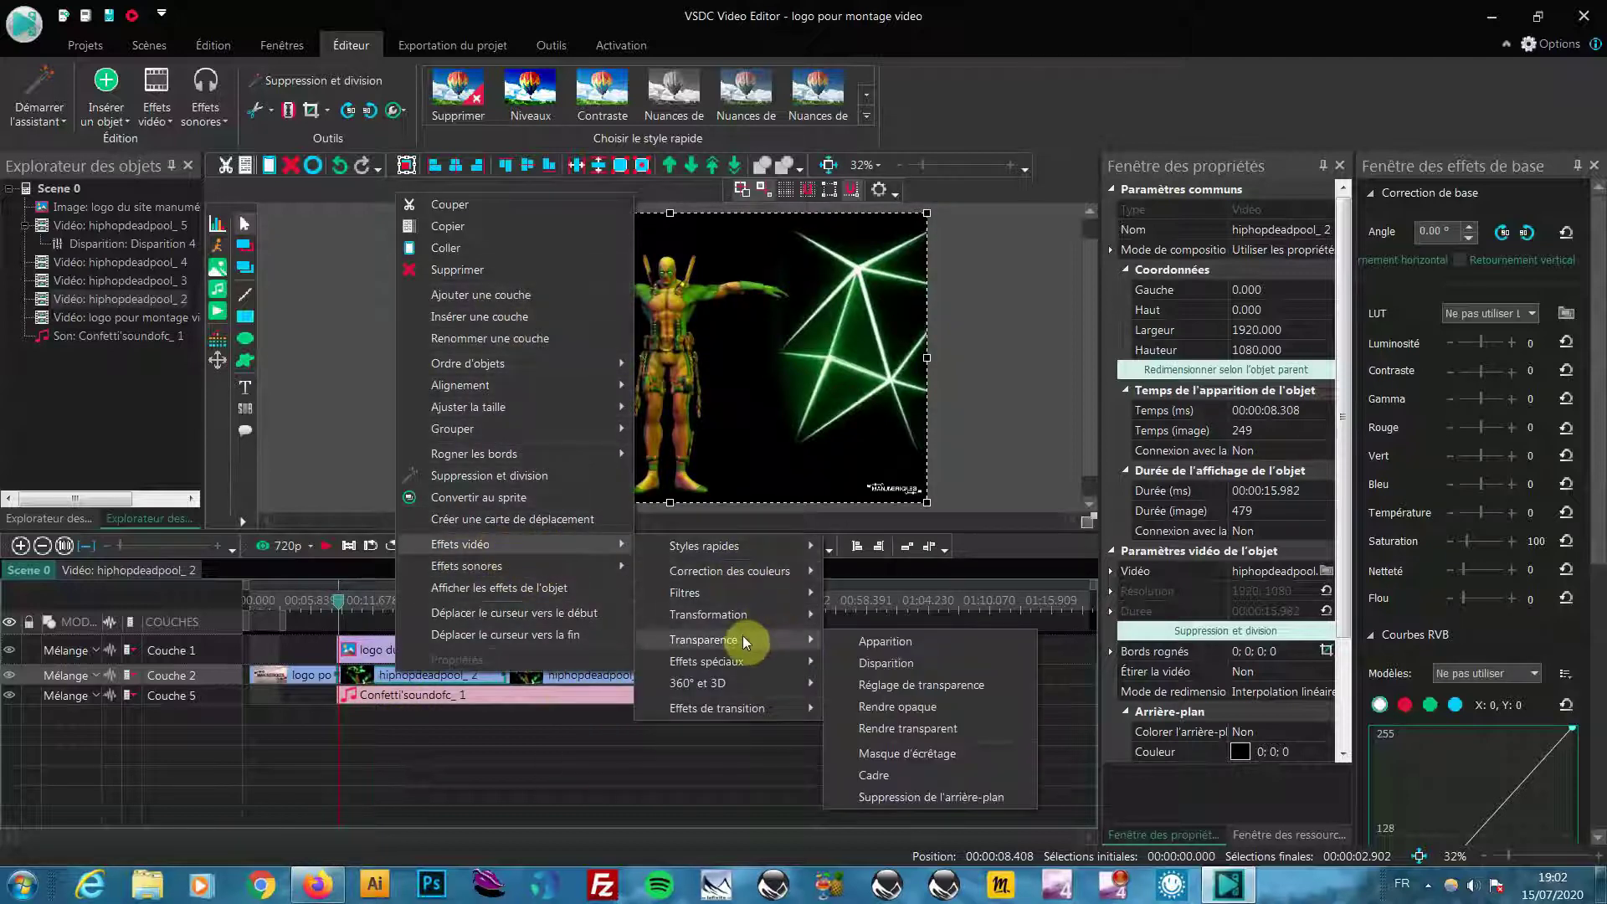
{"action": "left_click", "coordinate": [902, 645]}
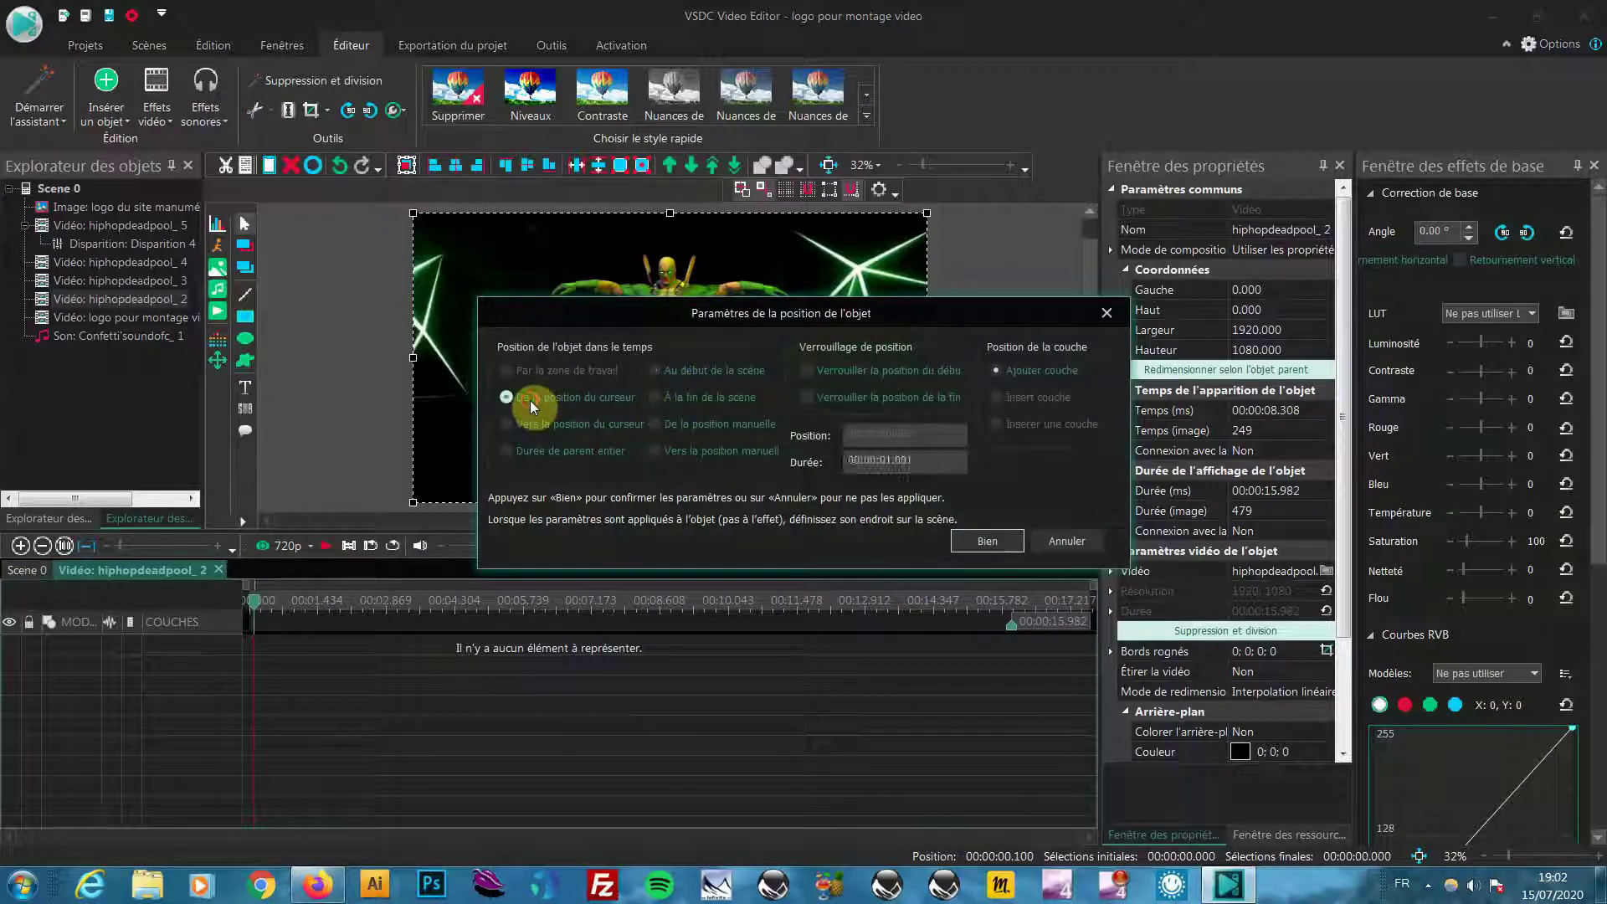
{"action": "left_click", "coordinate": [1008, 537]}
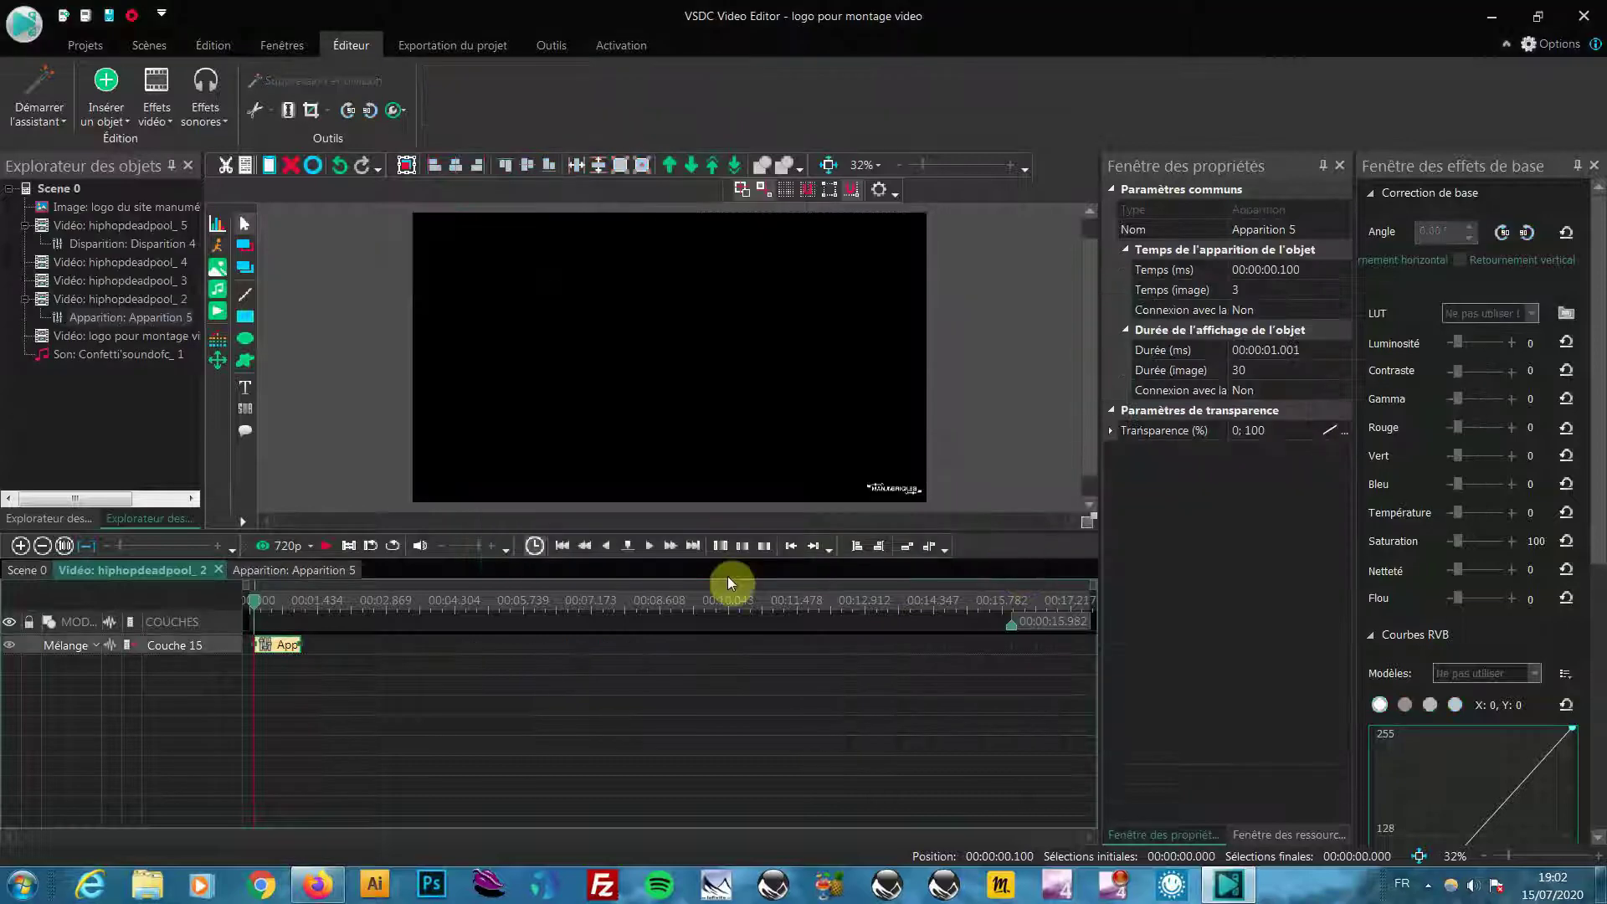
{"action": "left_click", "coordinate": [27, 570]}
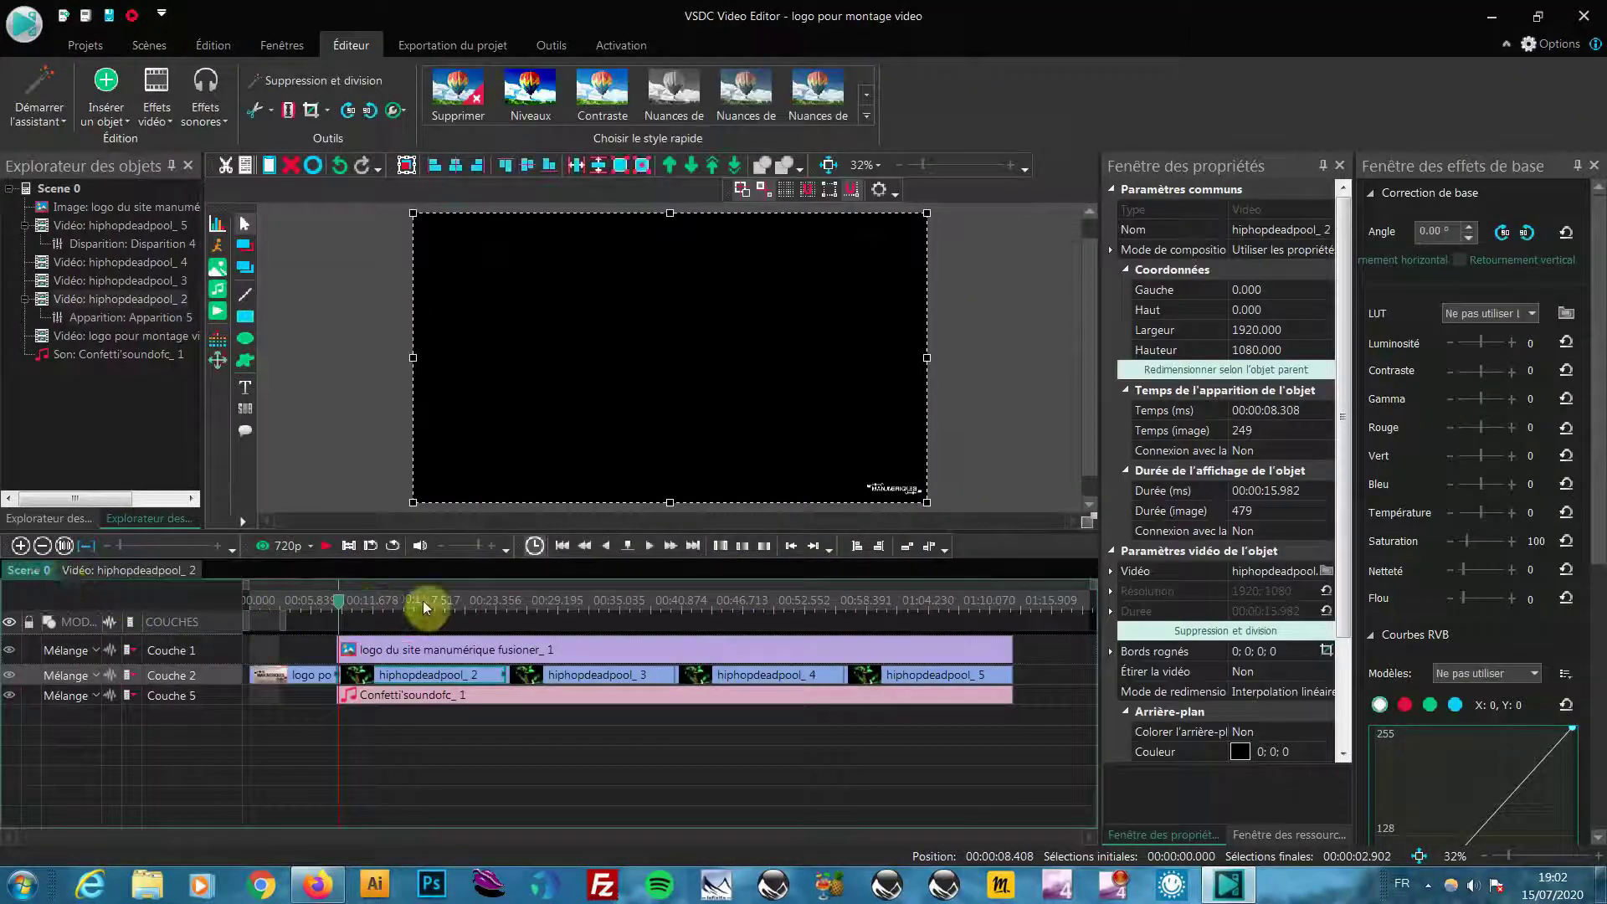
Step: Play the scene from the first hiphopdeadpool clip, then play the ending from 00:01:06.800, checking the clip transitions and final fade
{"action": "left_click", "coordinate": [327, 545]}
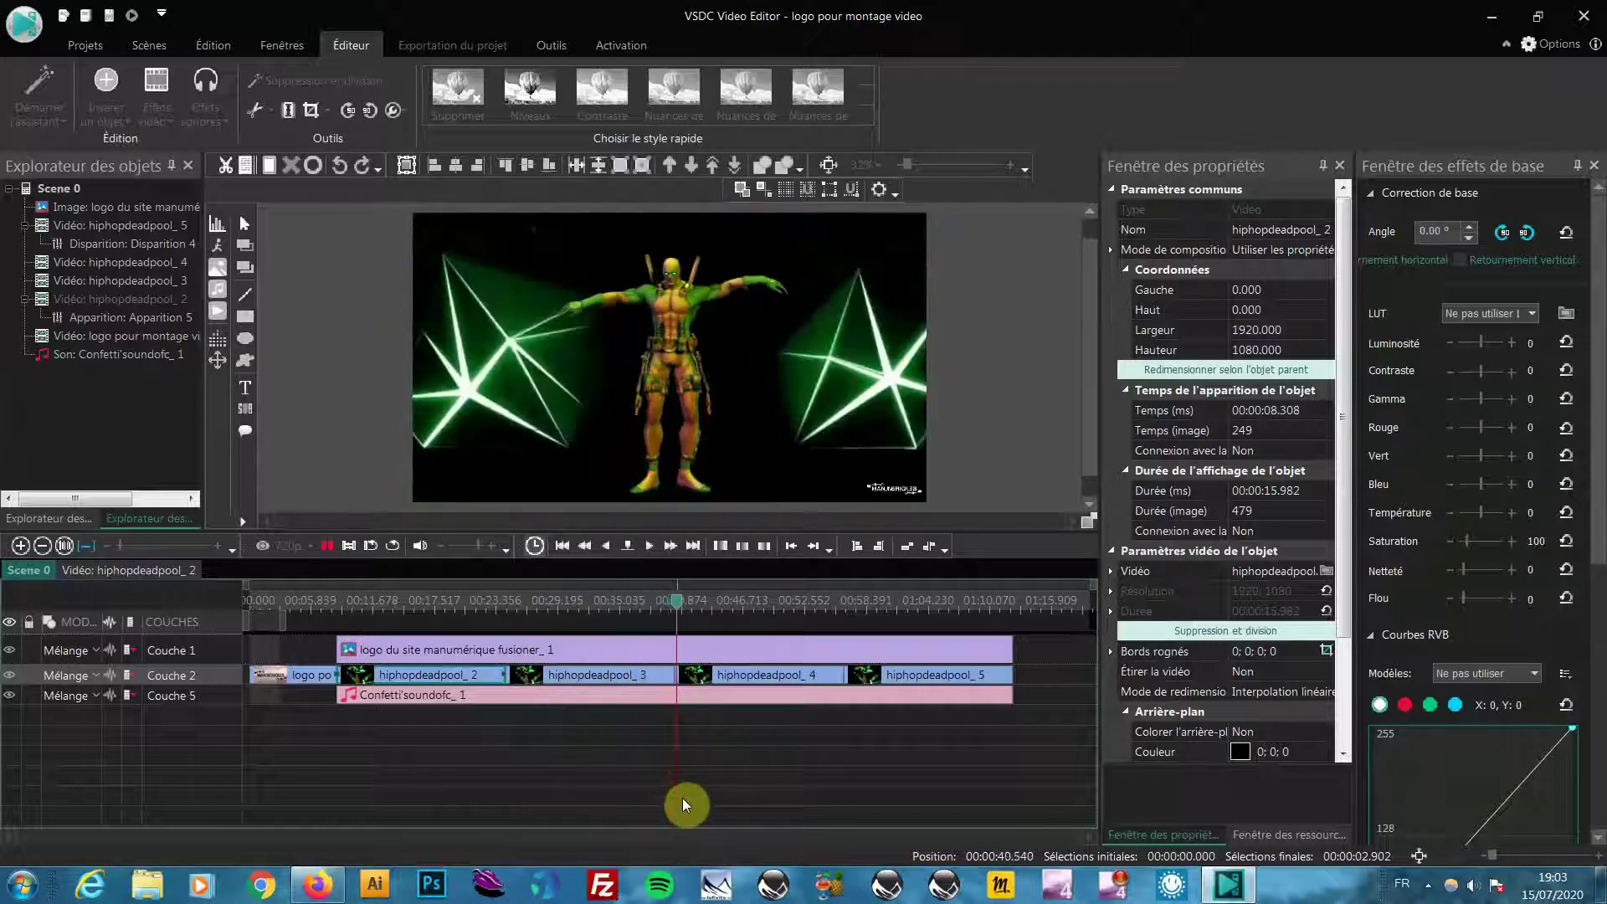
{"action": "left_click", "coordinate": [323, 545]}
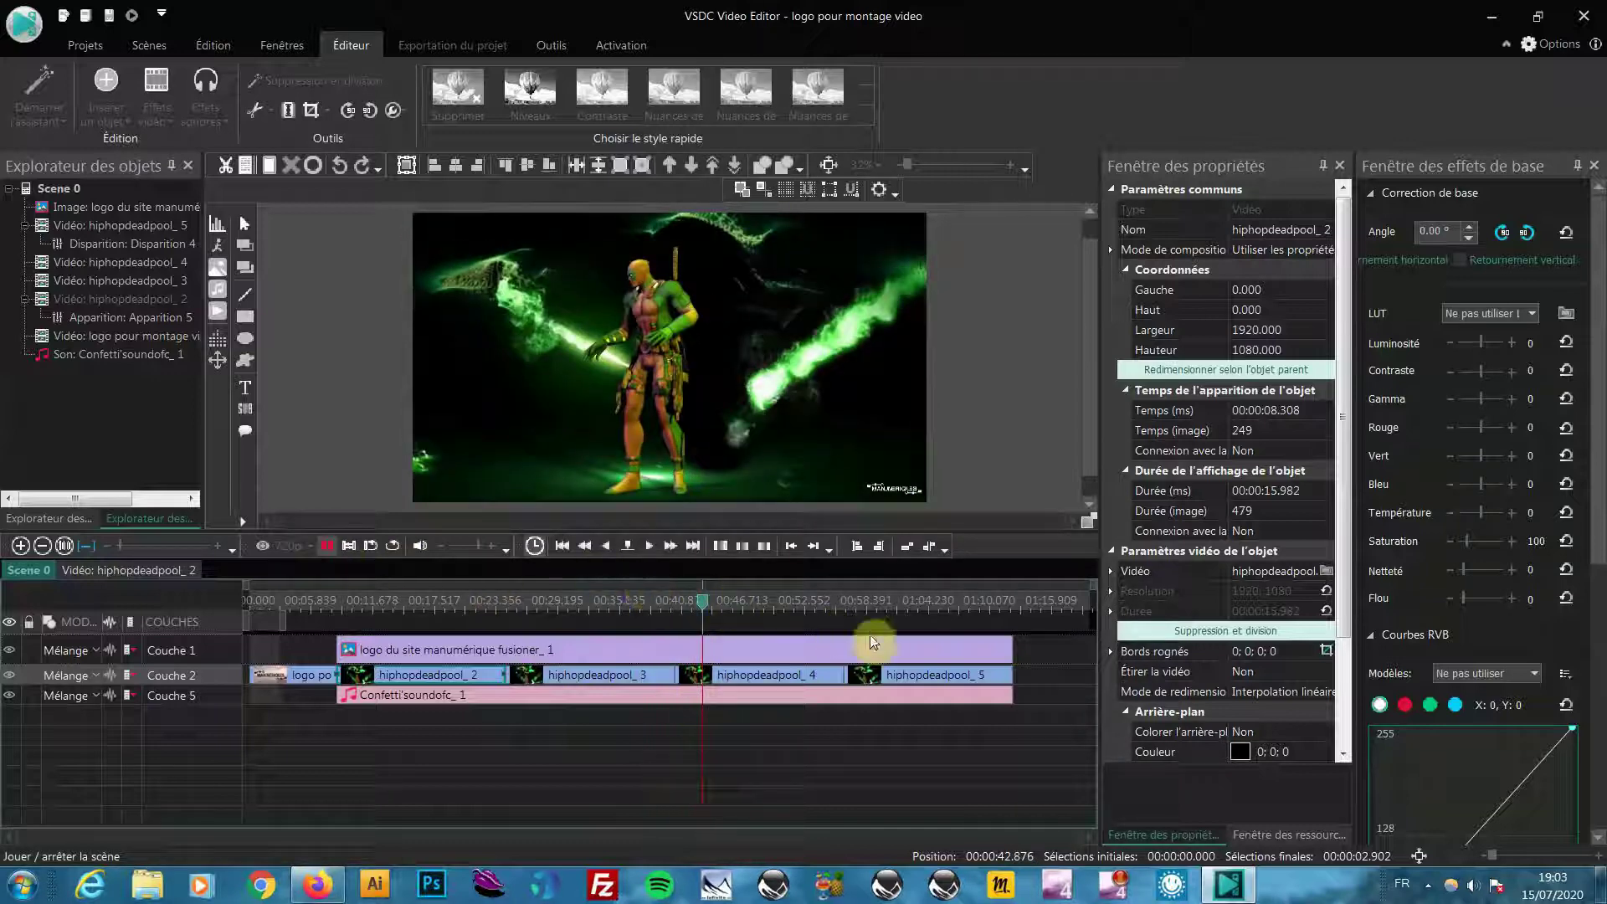
{"action": "left_click", "coordinate": [707, 603]}
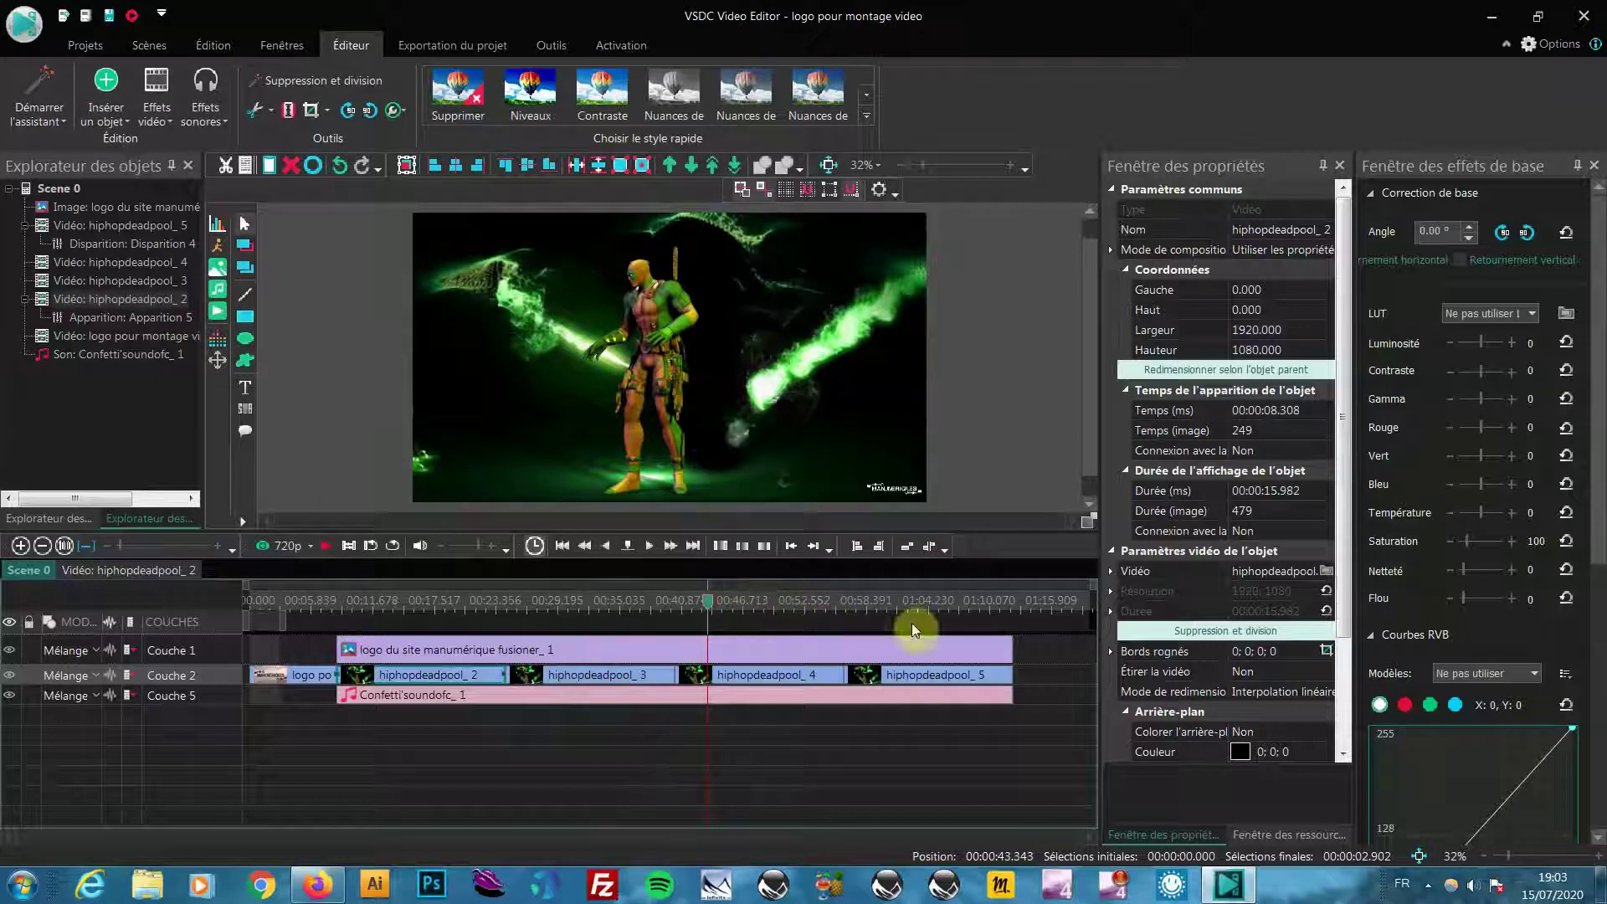
{"action": "left_click", "coordinate": [722, 613]}
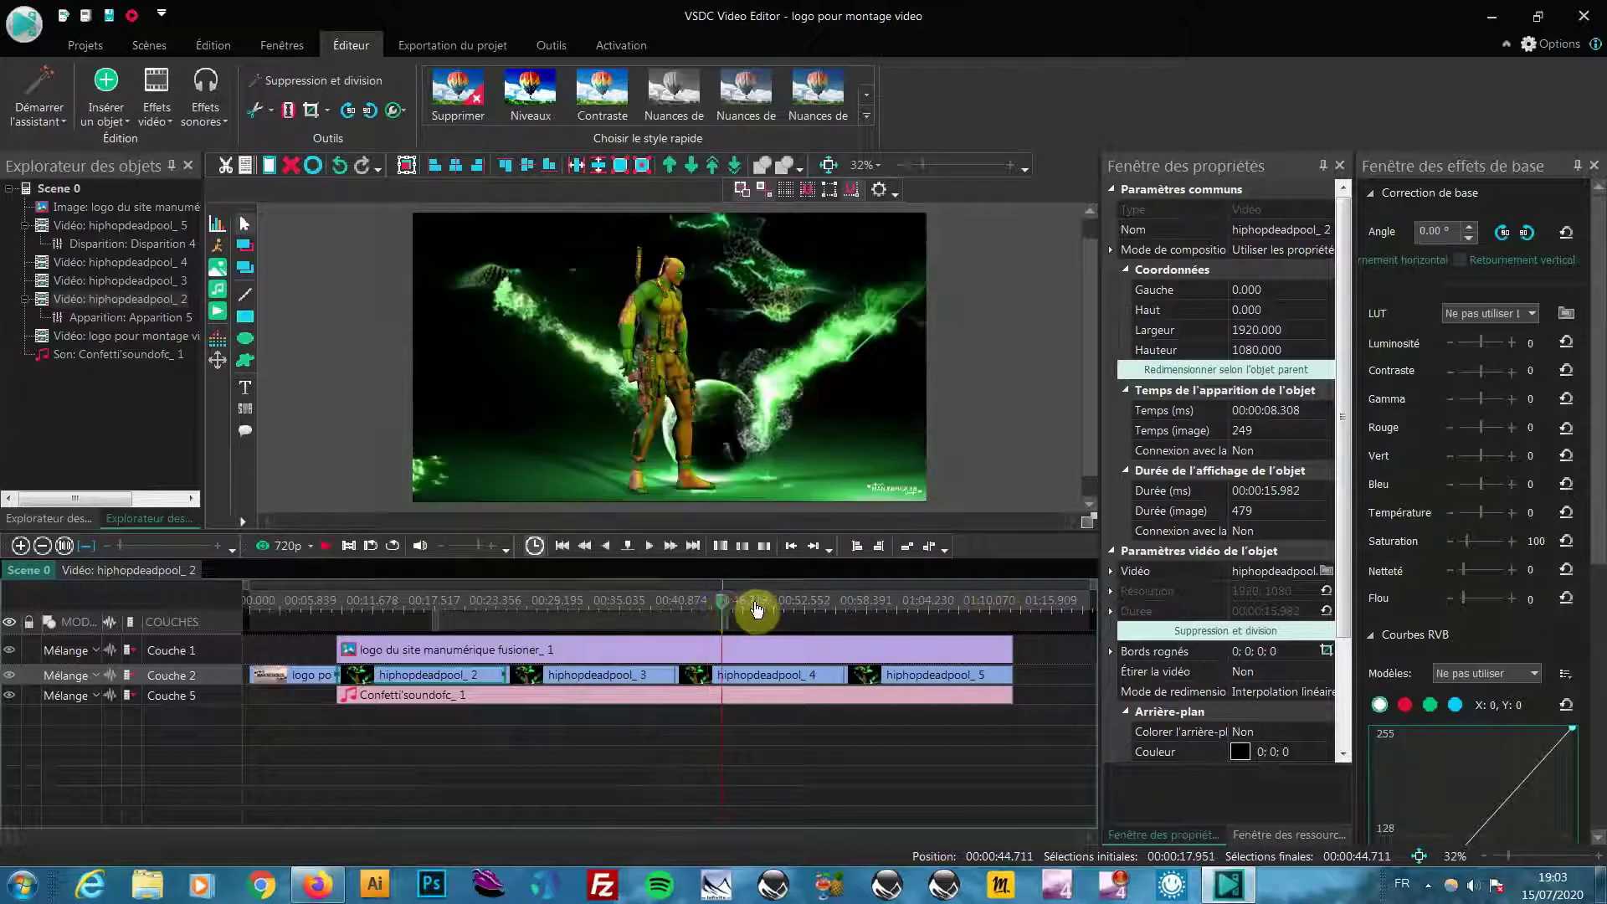
{"action": "left_click_drag", "start_coordinate": [703, 615], "coordinate": [956, 609]}
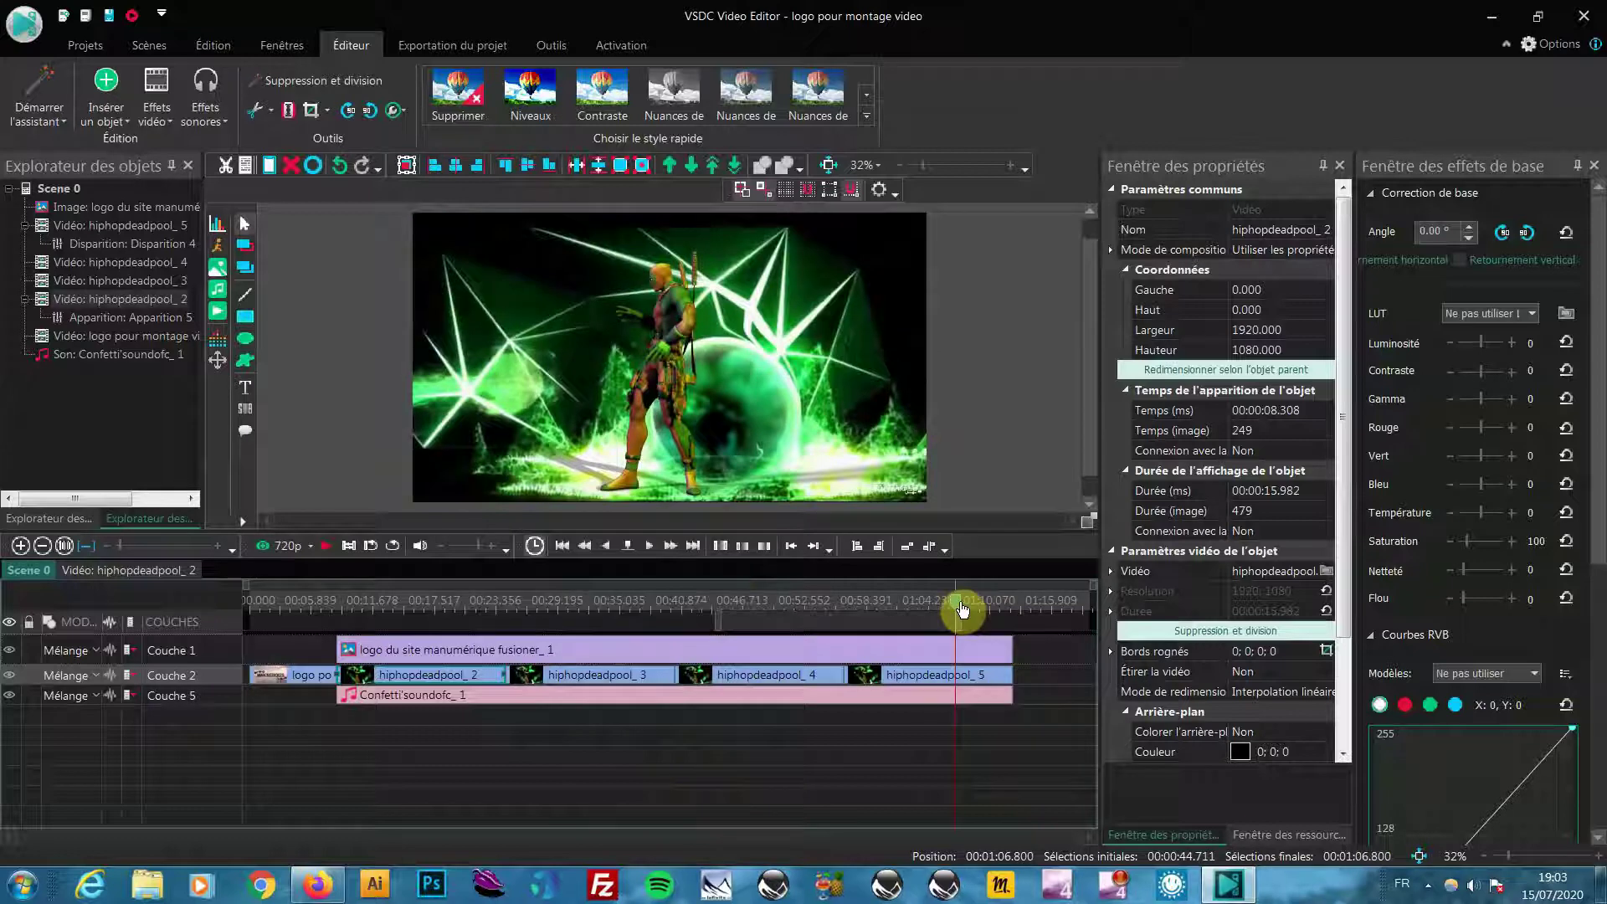
{"action": "left_click", "coordinate": [328, 545]}
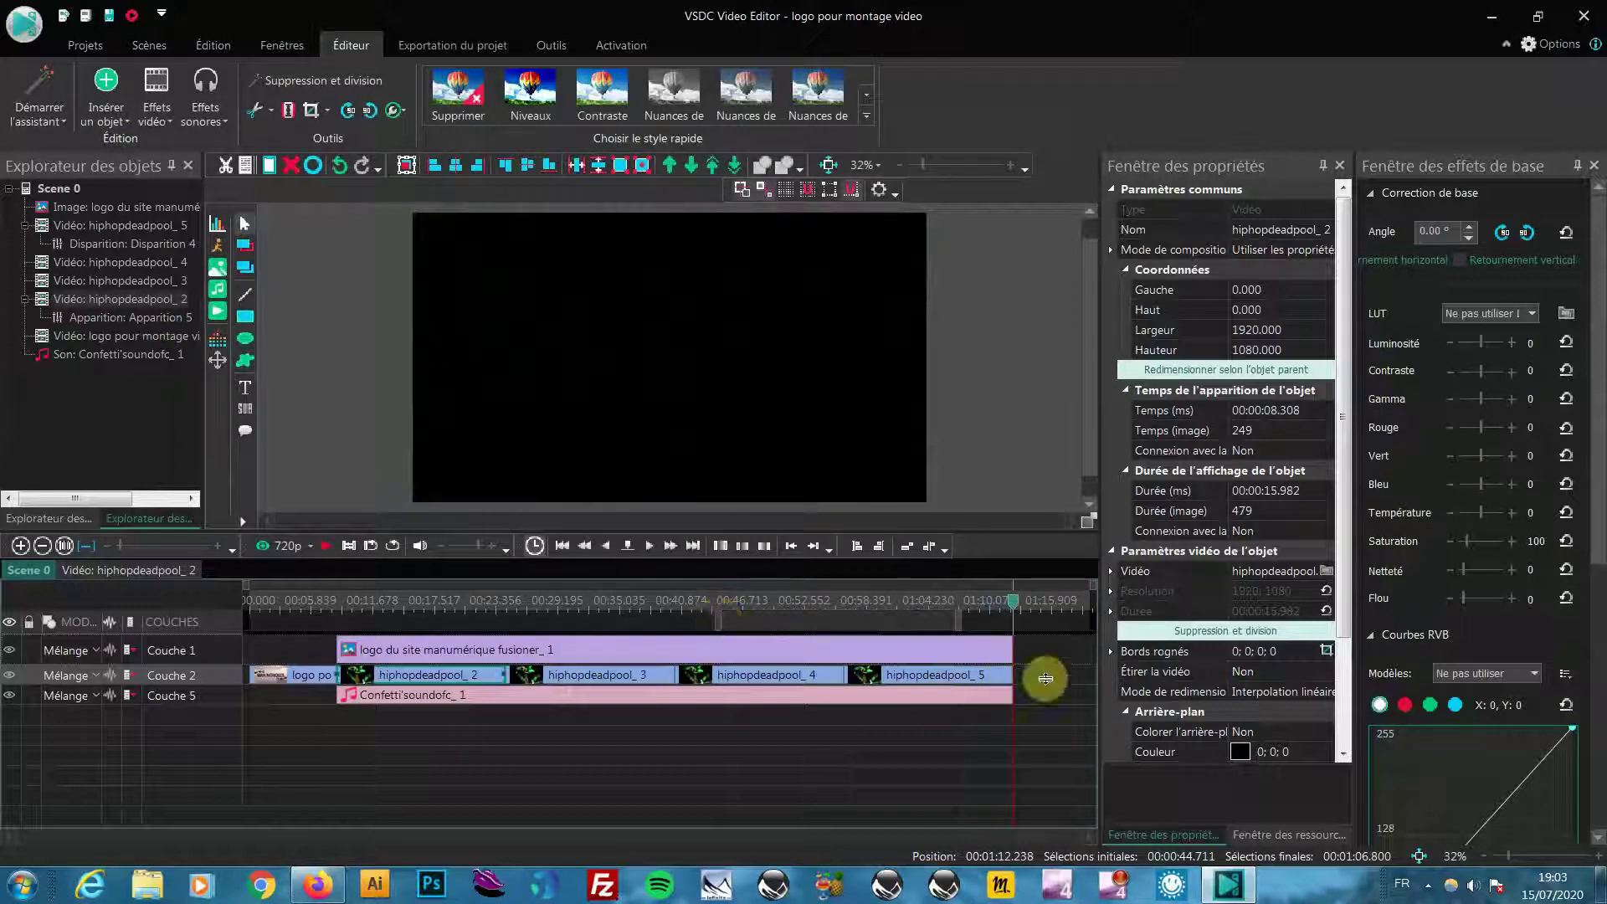
Step: Extend the Confetti'soundofc audio slightly past the last clip, to a duration of 00:01:05.398, and move the playback cursor to 00:01:05.999
{"action": "left_click_drag", "start_coordinate": [1009, 705], "coordinate": [1029, 700]}
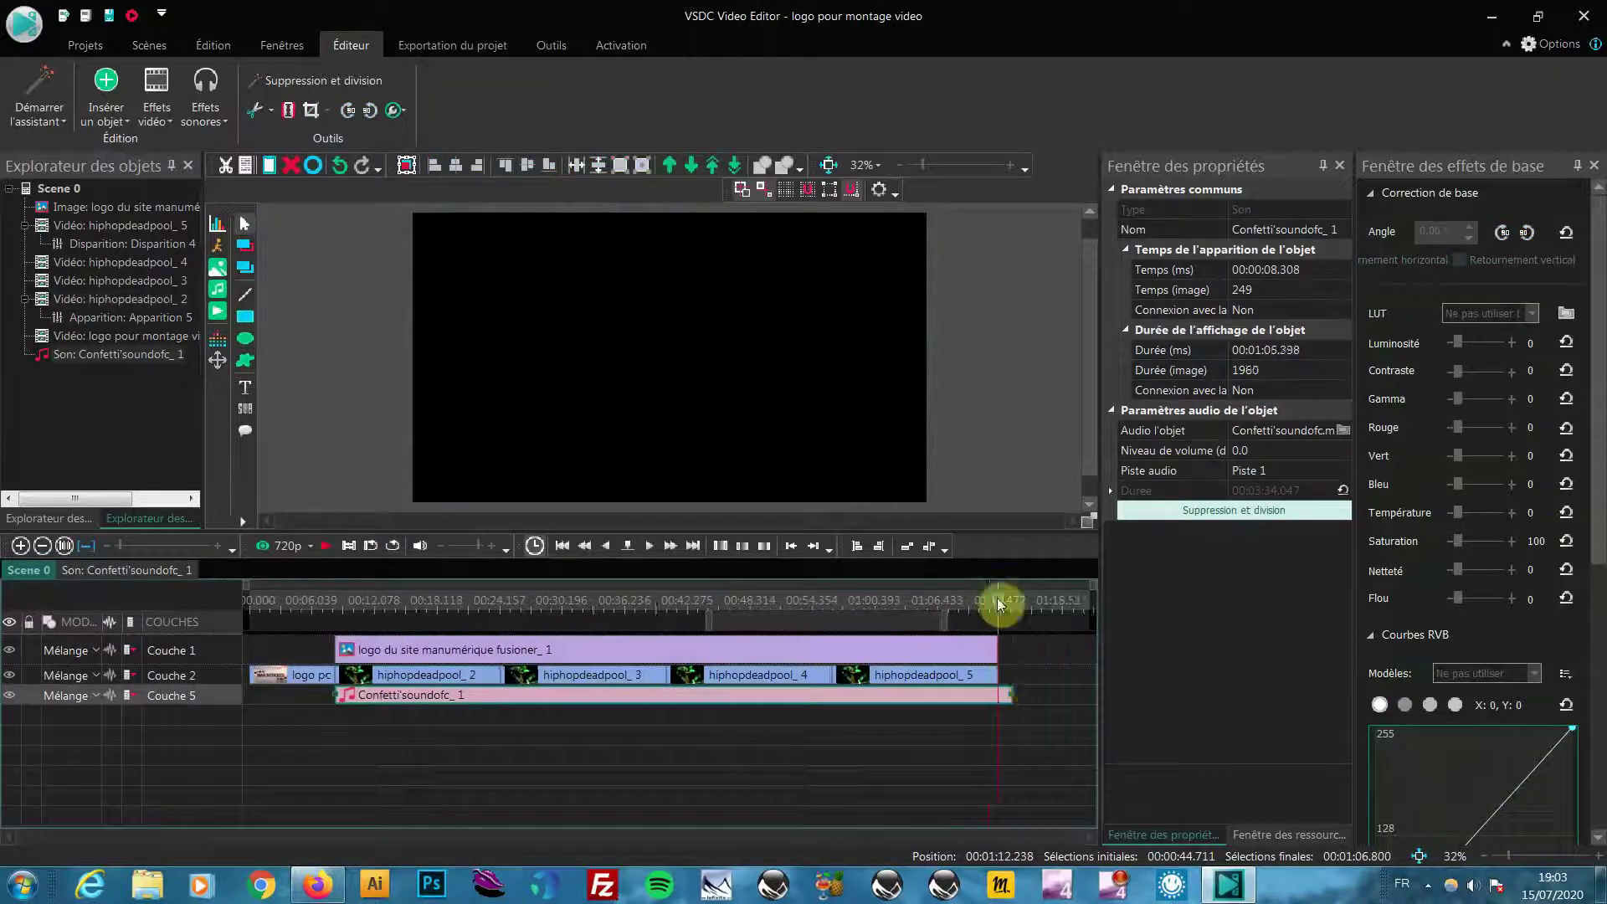
{"action": "left_click", "coordinate": [970, 606]}
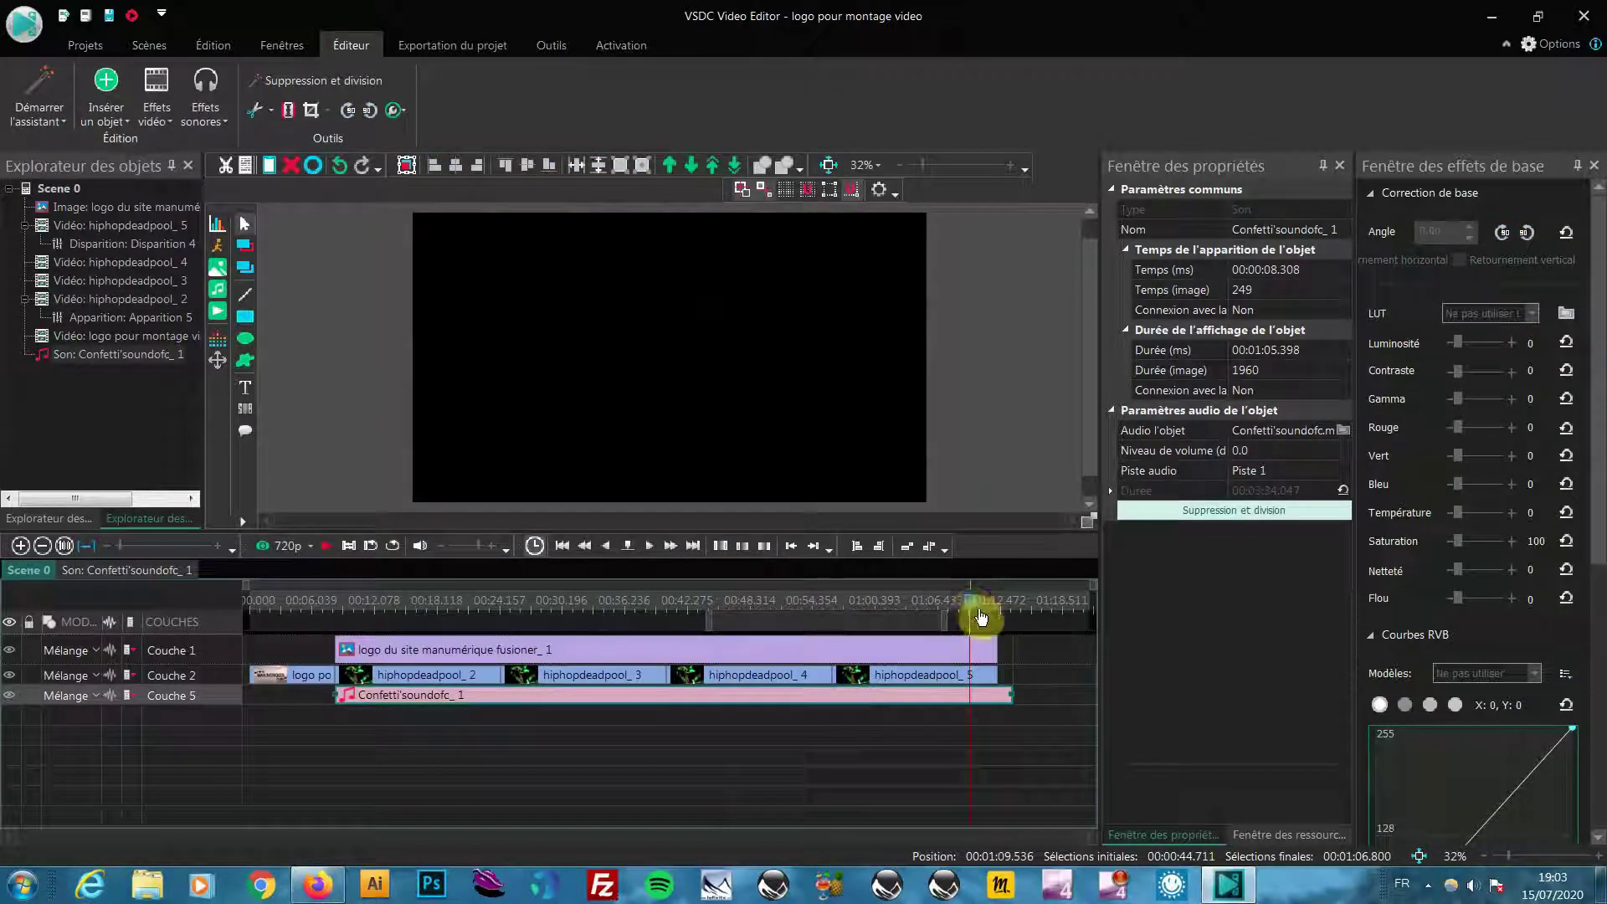
{"action": "left_click_drag", "start_coordinate": [985, 613], "coordinate": [936, 604]}
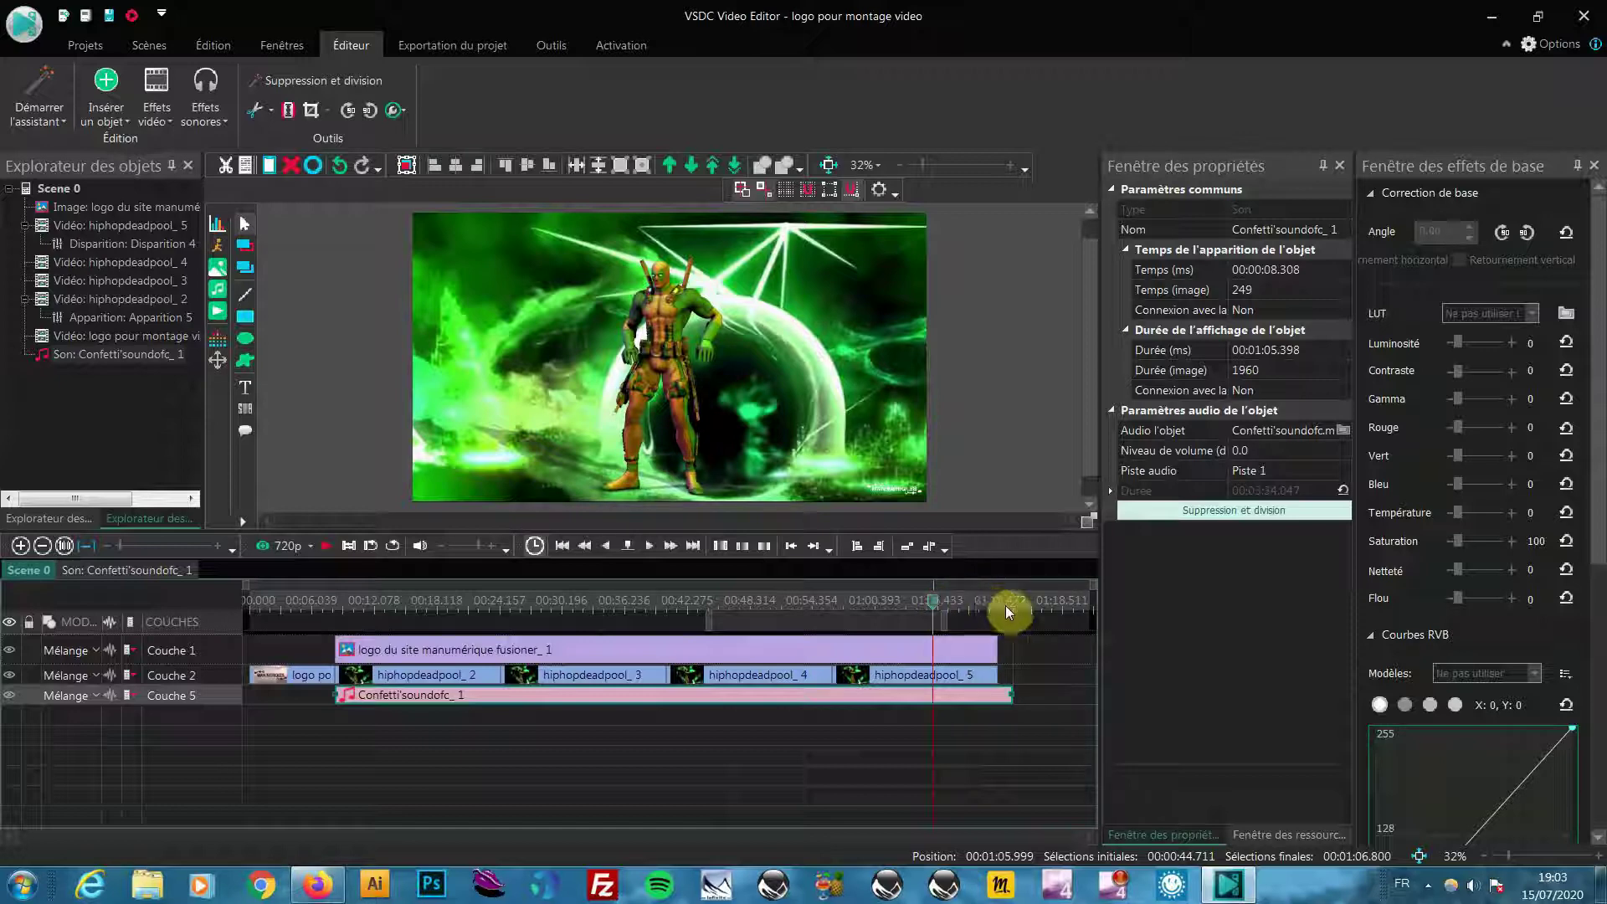
Step: Preview the fade at the end of the scene, and extend the Confetti'soundofc audio to a duration of 00:01:06.032
{"action": "mouse_move", "coordinate": [986, 607]}
{"action": "left_mouse_down"}
{"action": "mouse_move", "coordinate": [970, 604]}
{"action": "mouse_move", "coordinate": [1036, 608]}
{"action": "mouse_move", "coordinate": [1012, 611]}
{"action": "left_mouse_up"}
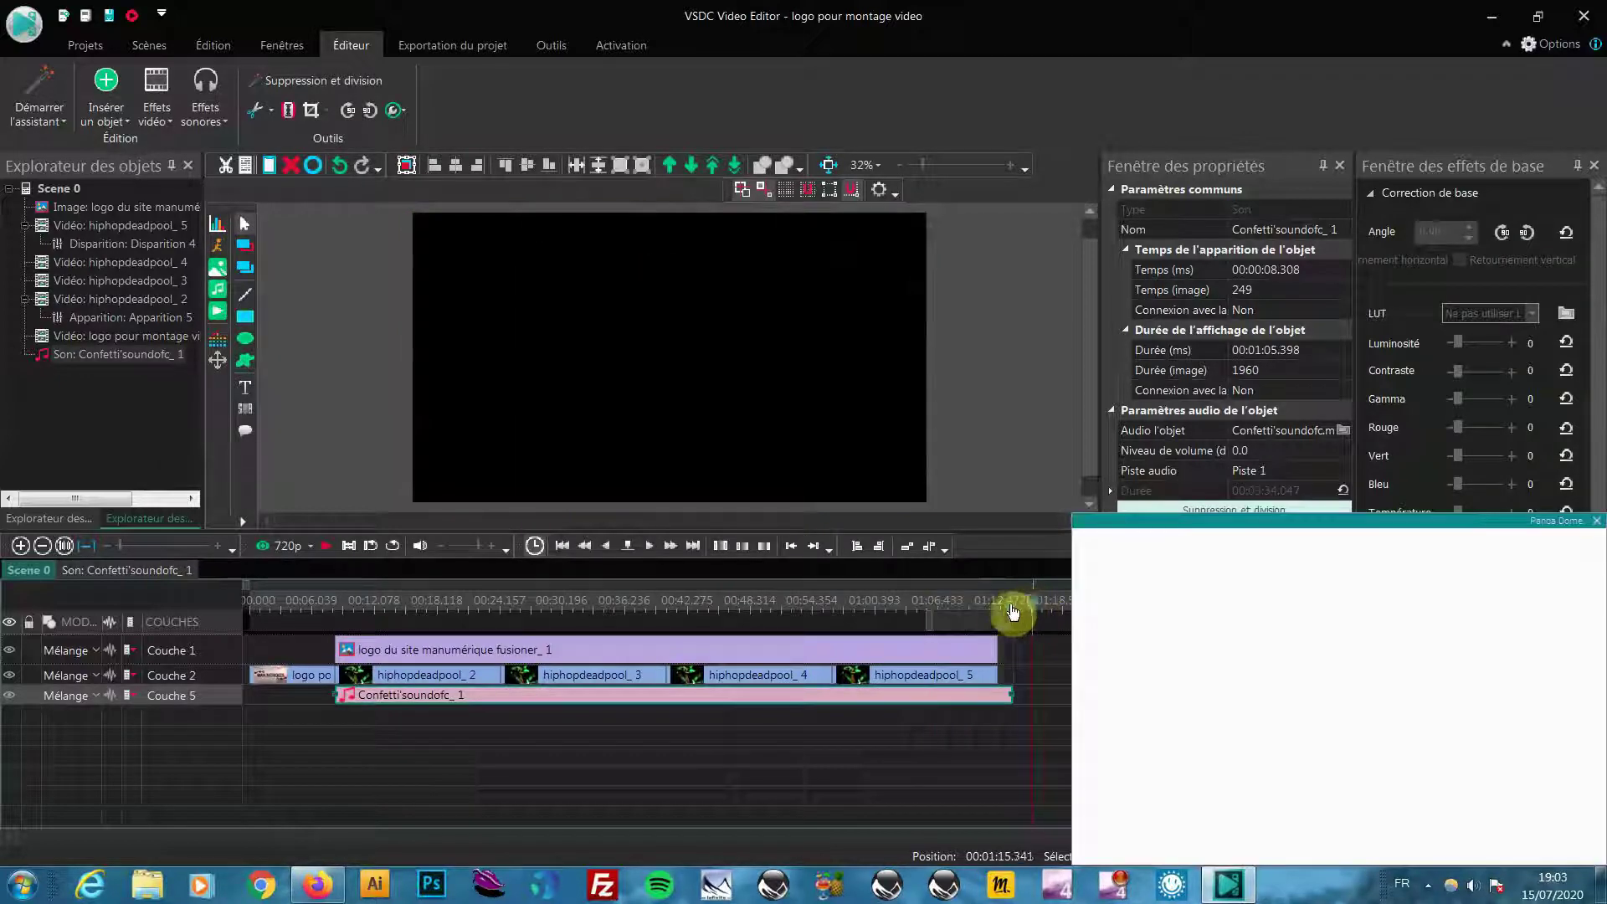
{"action": "left_click", "coordinate": [1597, 522]}
{"action": "left_click_drag", "start_coordinate": [1011, 611], "coordinate": [993, 602]}
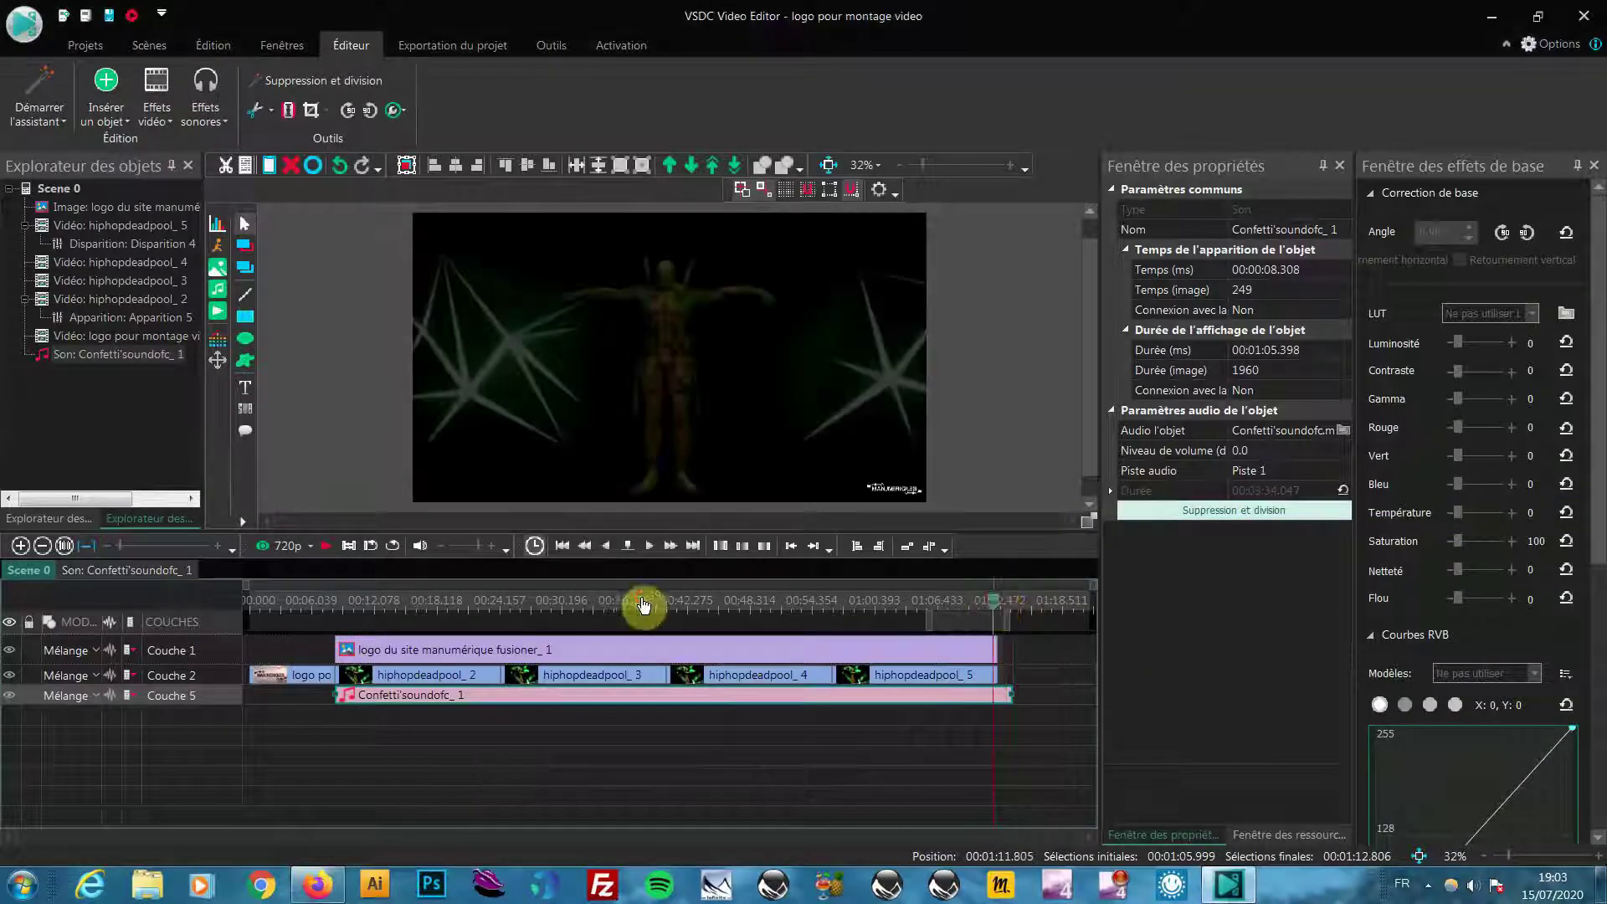
{"action": "left_click", "coordinate": [326, 545]}
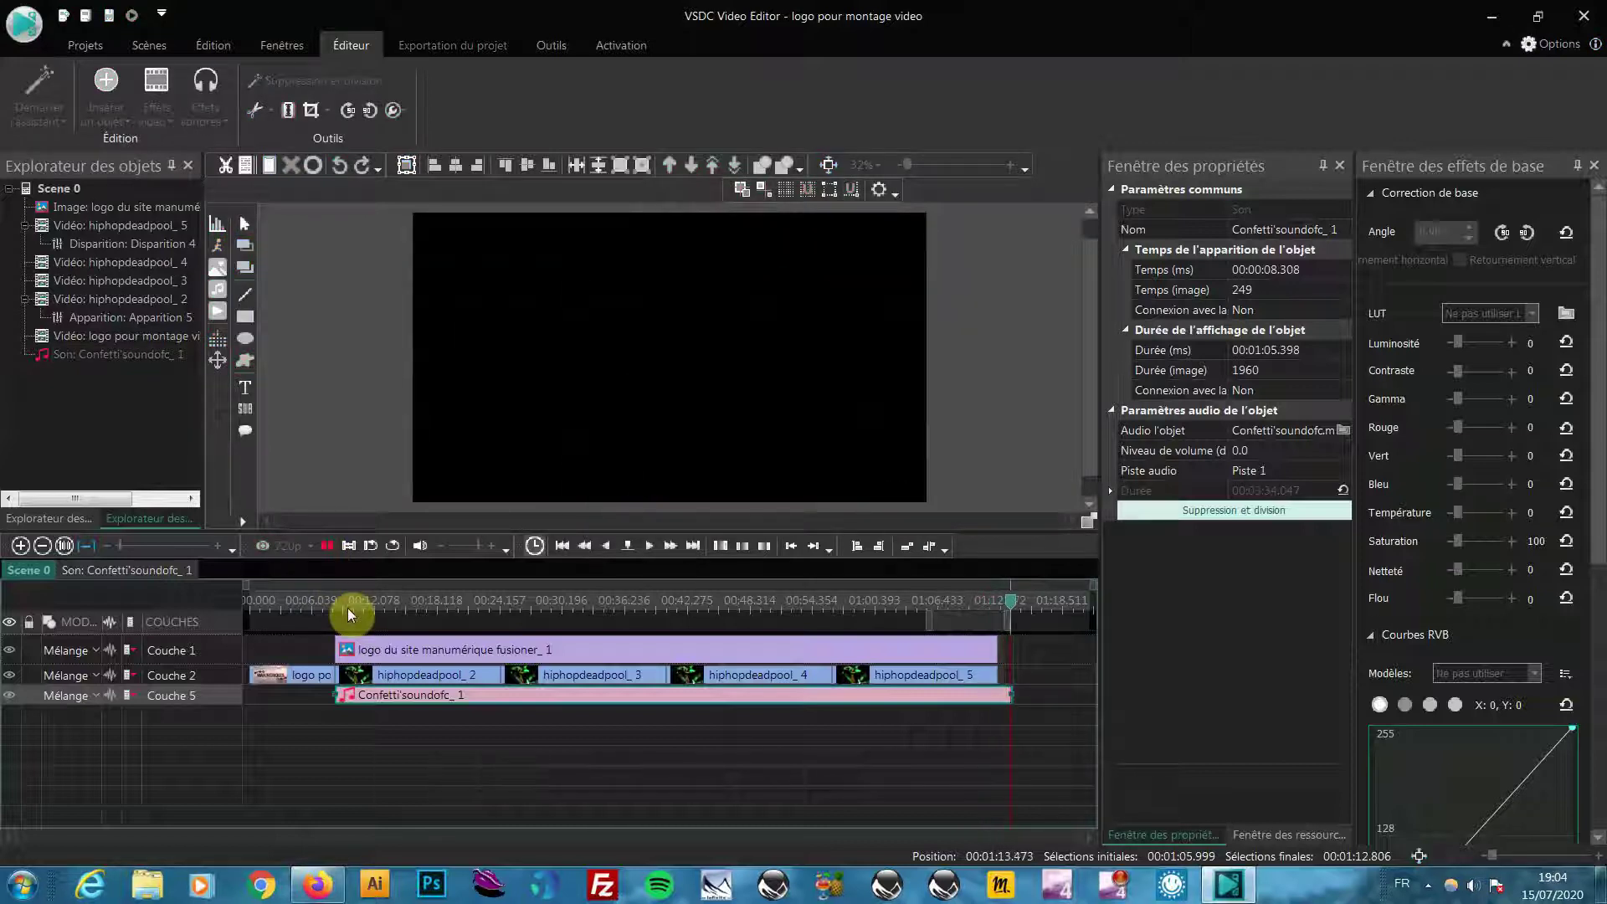
{"action": "left_click_drag", "start_coordinate": [1012, 691], "coordinate": [1020, 705]}
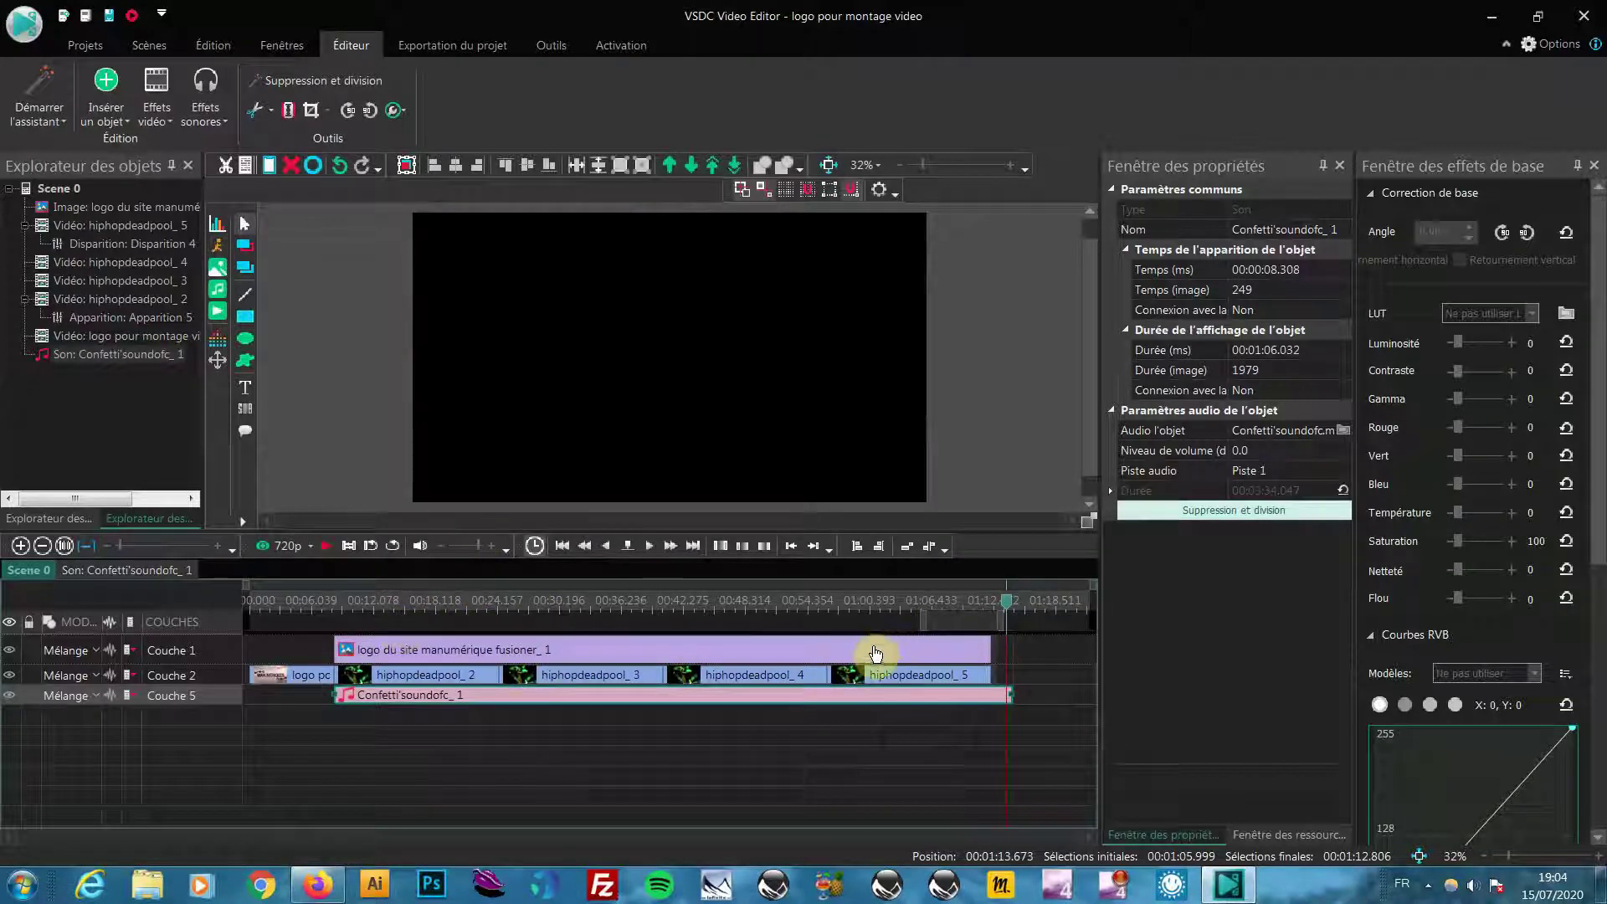
Step: Switch to Firefox and search Google Images for "logo deadepool png" in a new tab
{"action": "mouse_move", "coordinate": [873, 652]}
{"action": "left_click", "coordinate": [322, 885]}
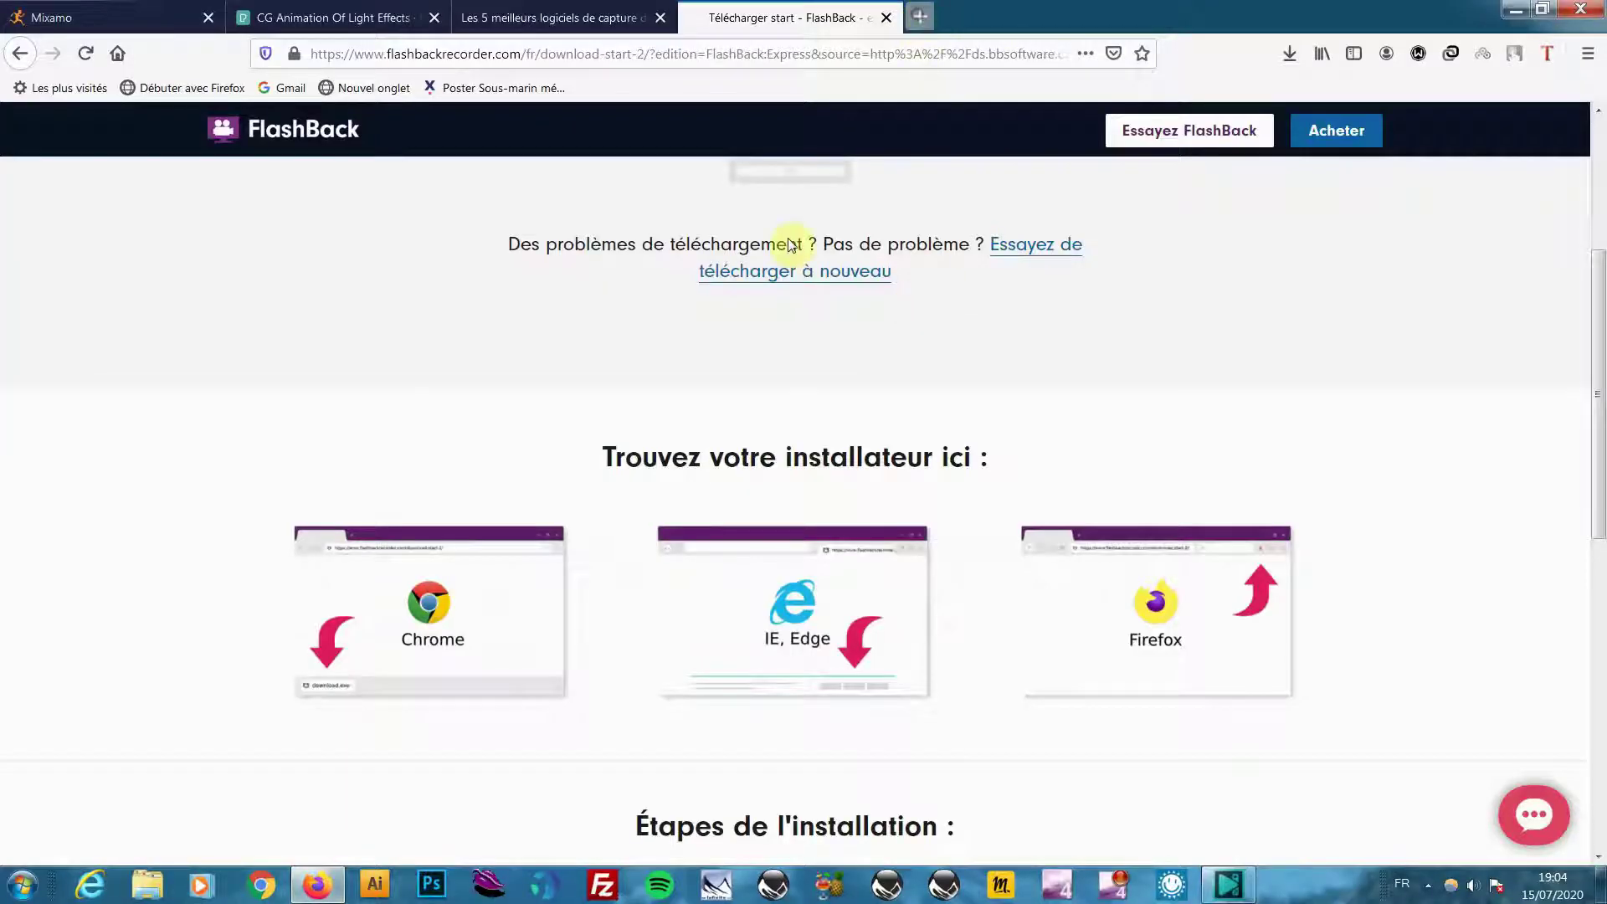
{"action": "key", "text": "ctrl+t"}
{"action": "left_click", "coordinate": [382, 397]}
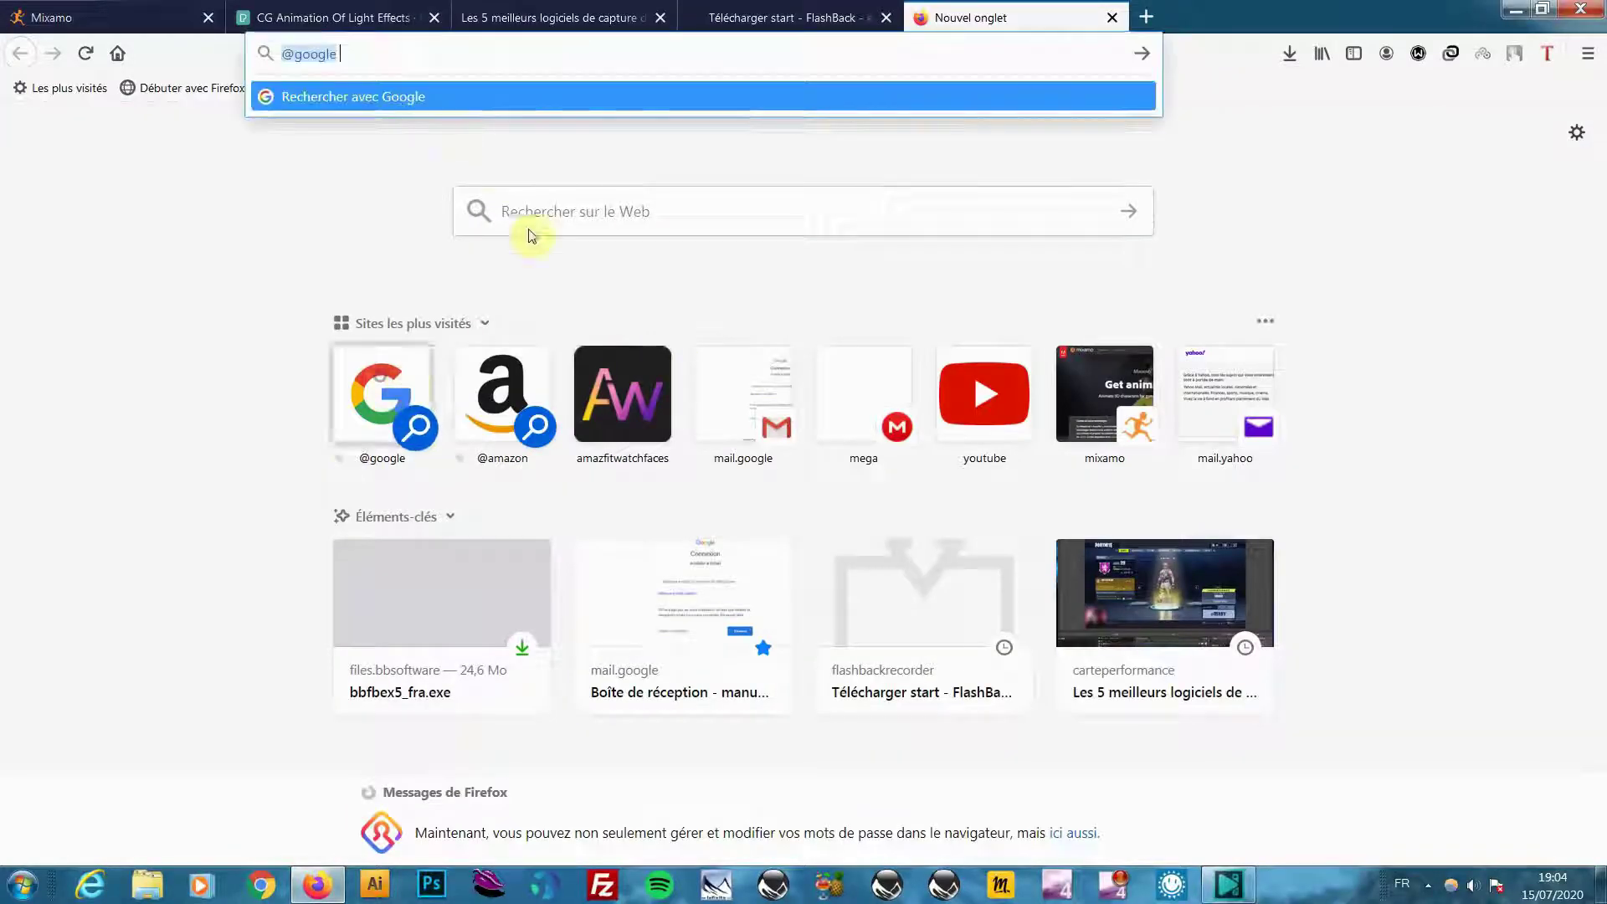
{"action": "type", "text": "lo"}
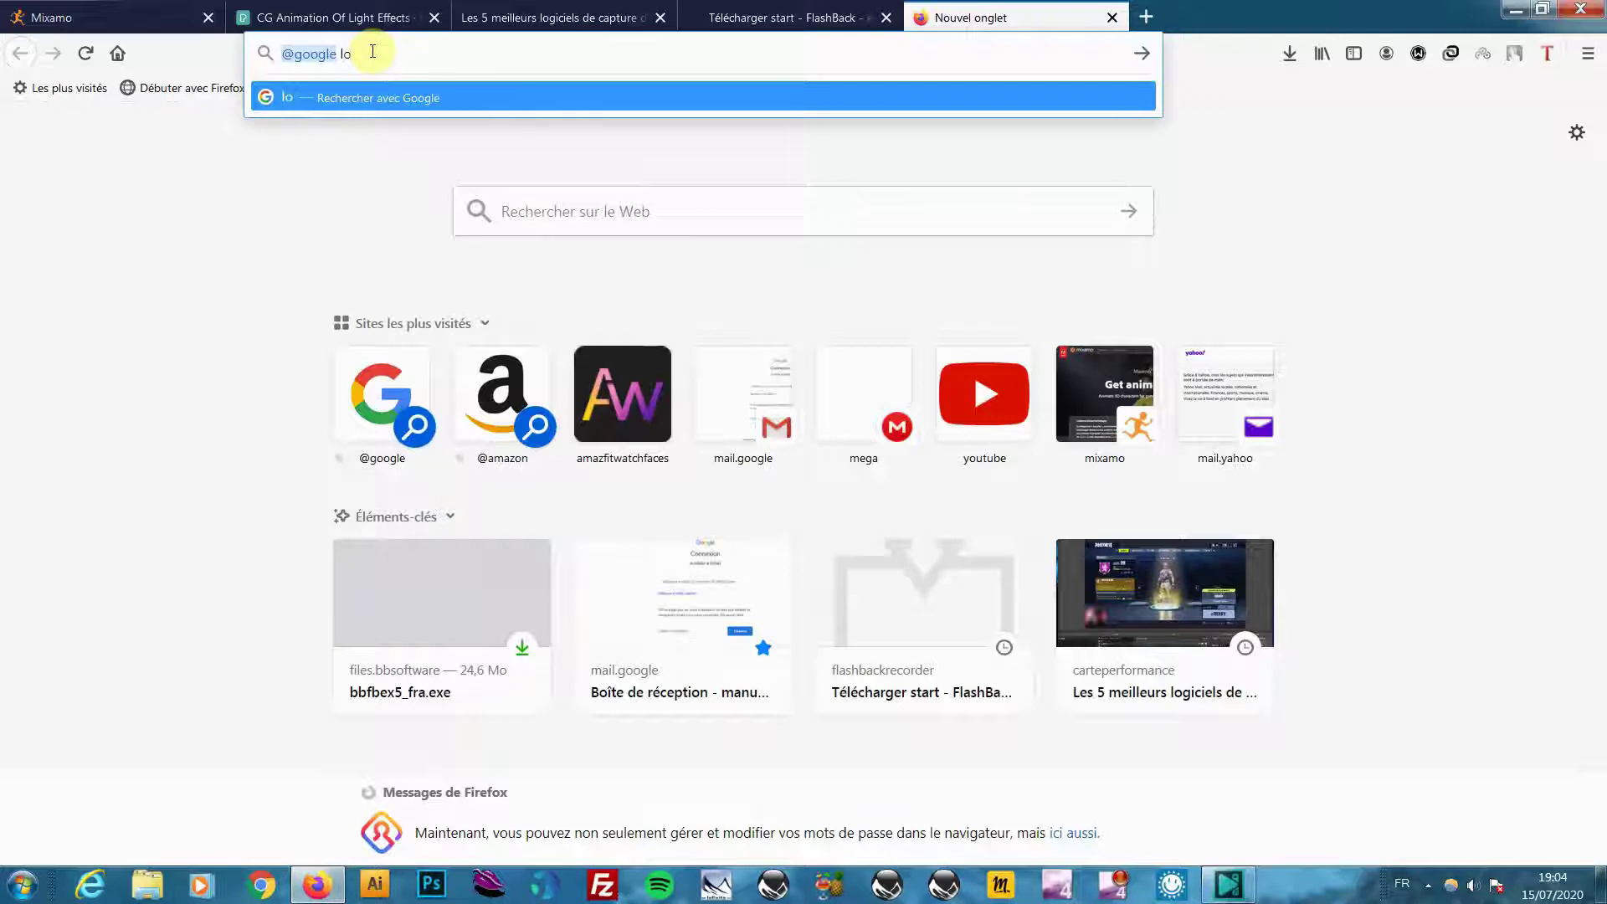
{"action": "type", "text": "go deadepool png"}
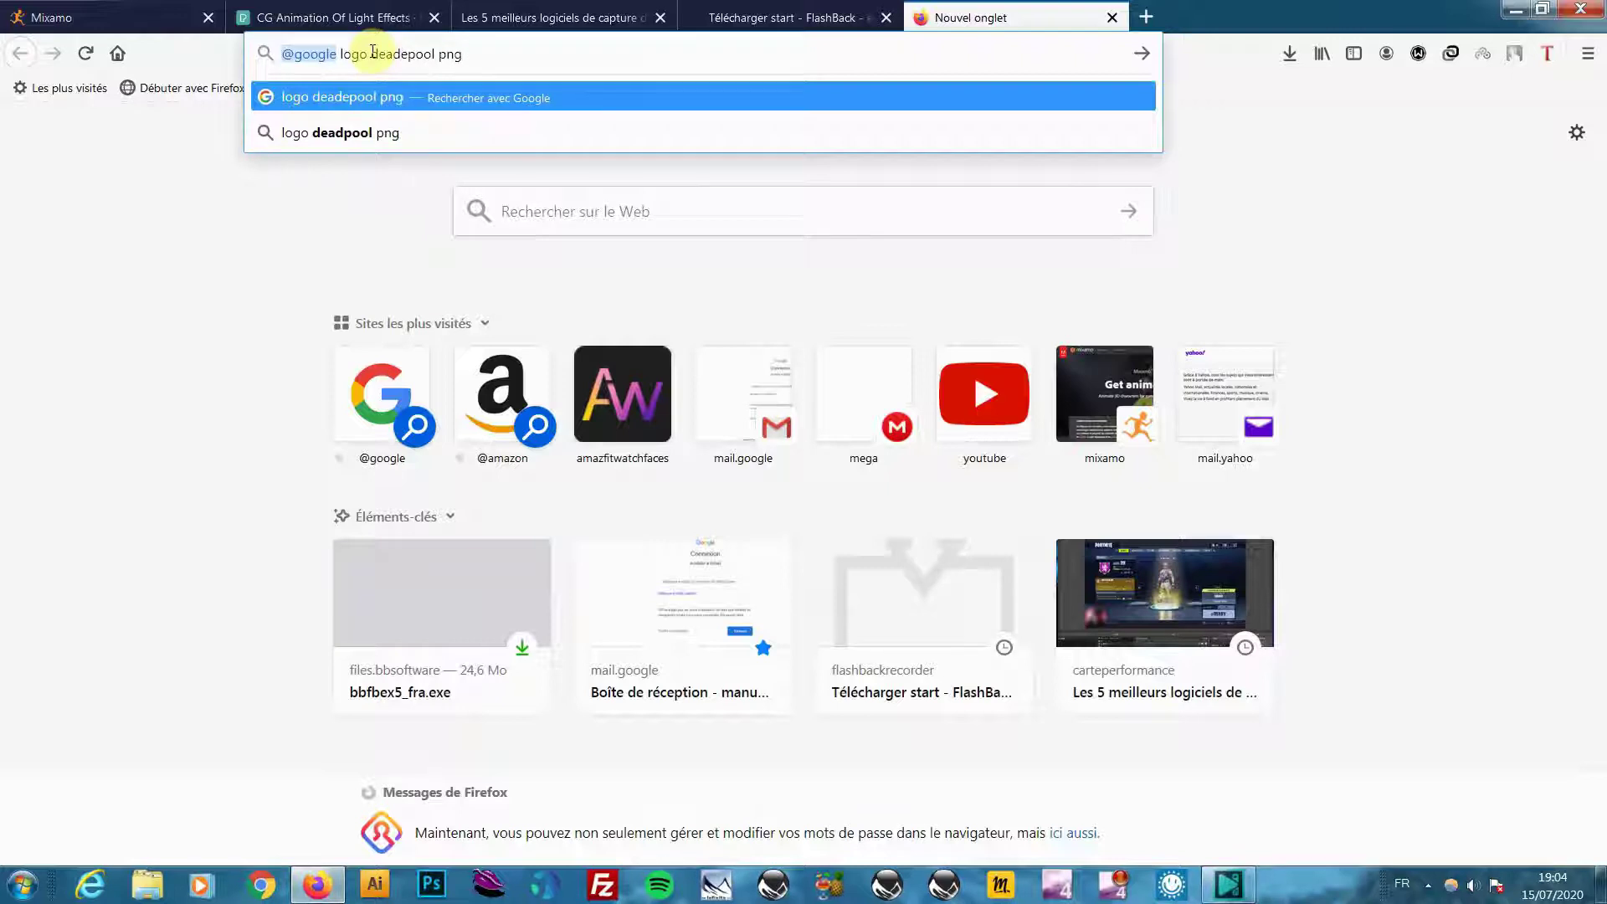
{"action": "key", "text": "Return"}
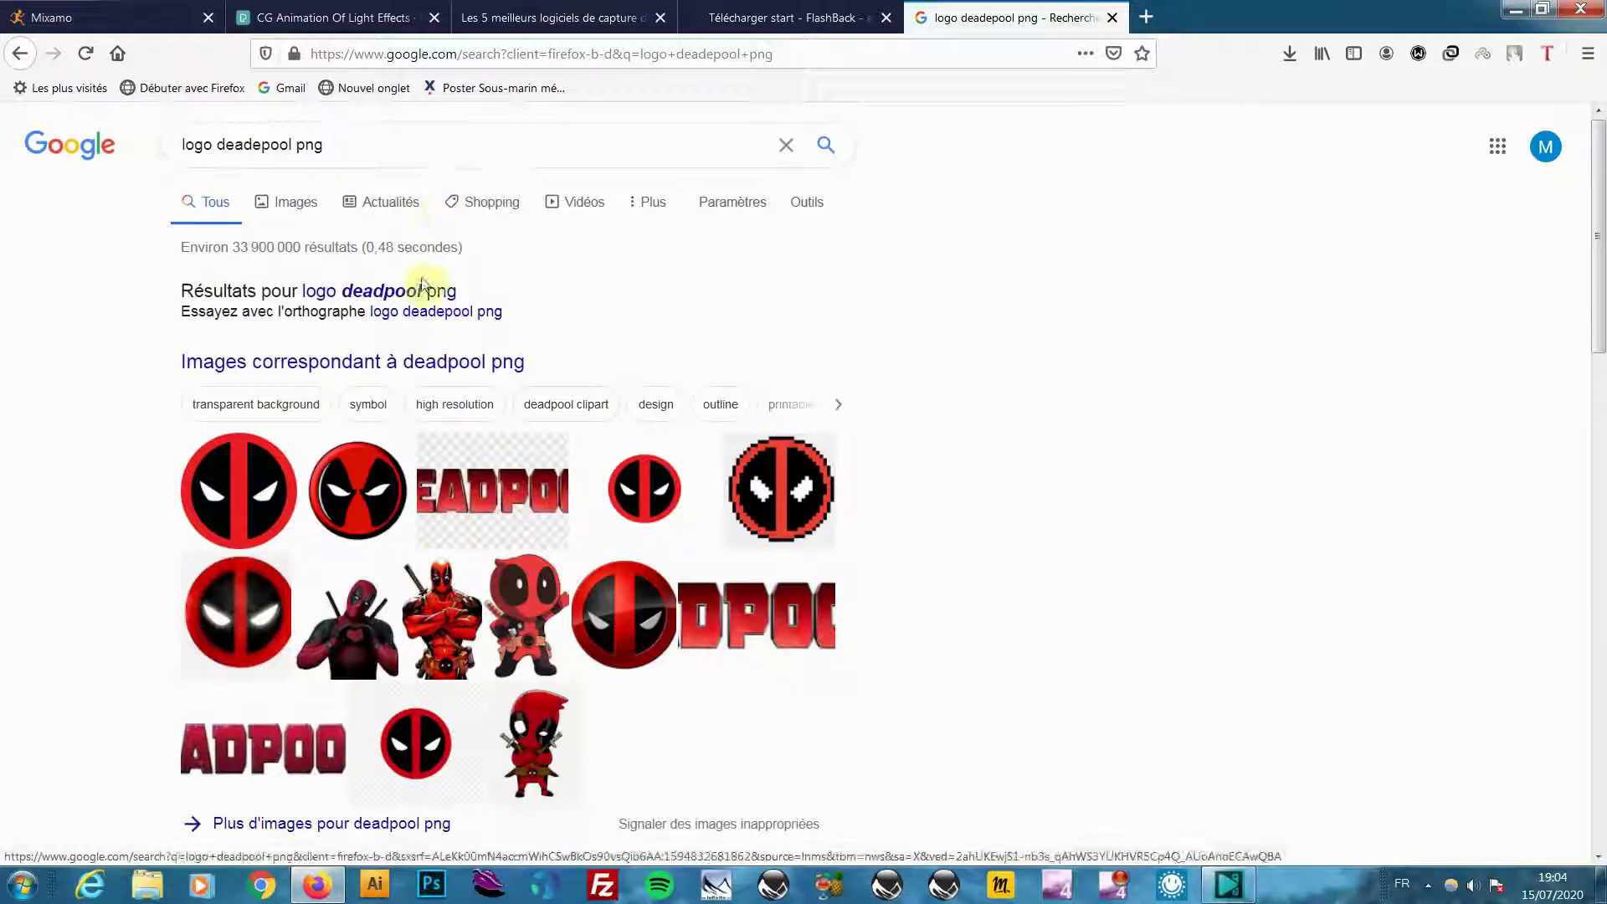
{"action": "left_click", "coordinate": [305, 212]}
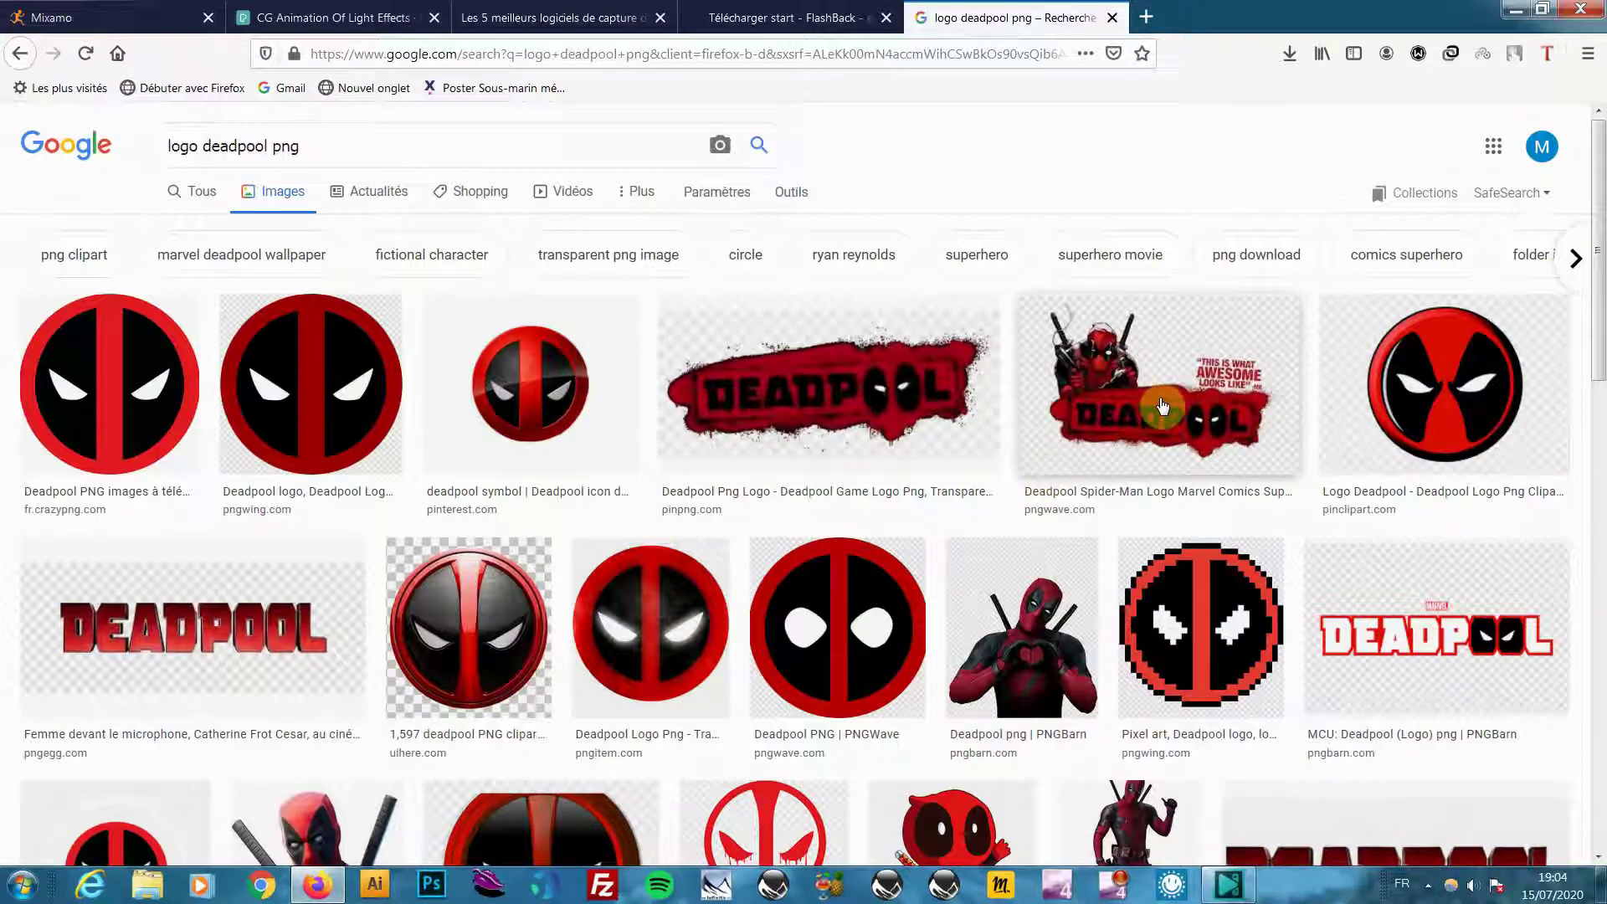
Step: Open the PNGWave page of the Deadpool Spider-Man logo with the "This is what awesome looks like" slogan and examine its details and license
{"action": "left_click", "coordinate": [1074, 495]}
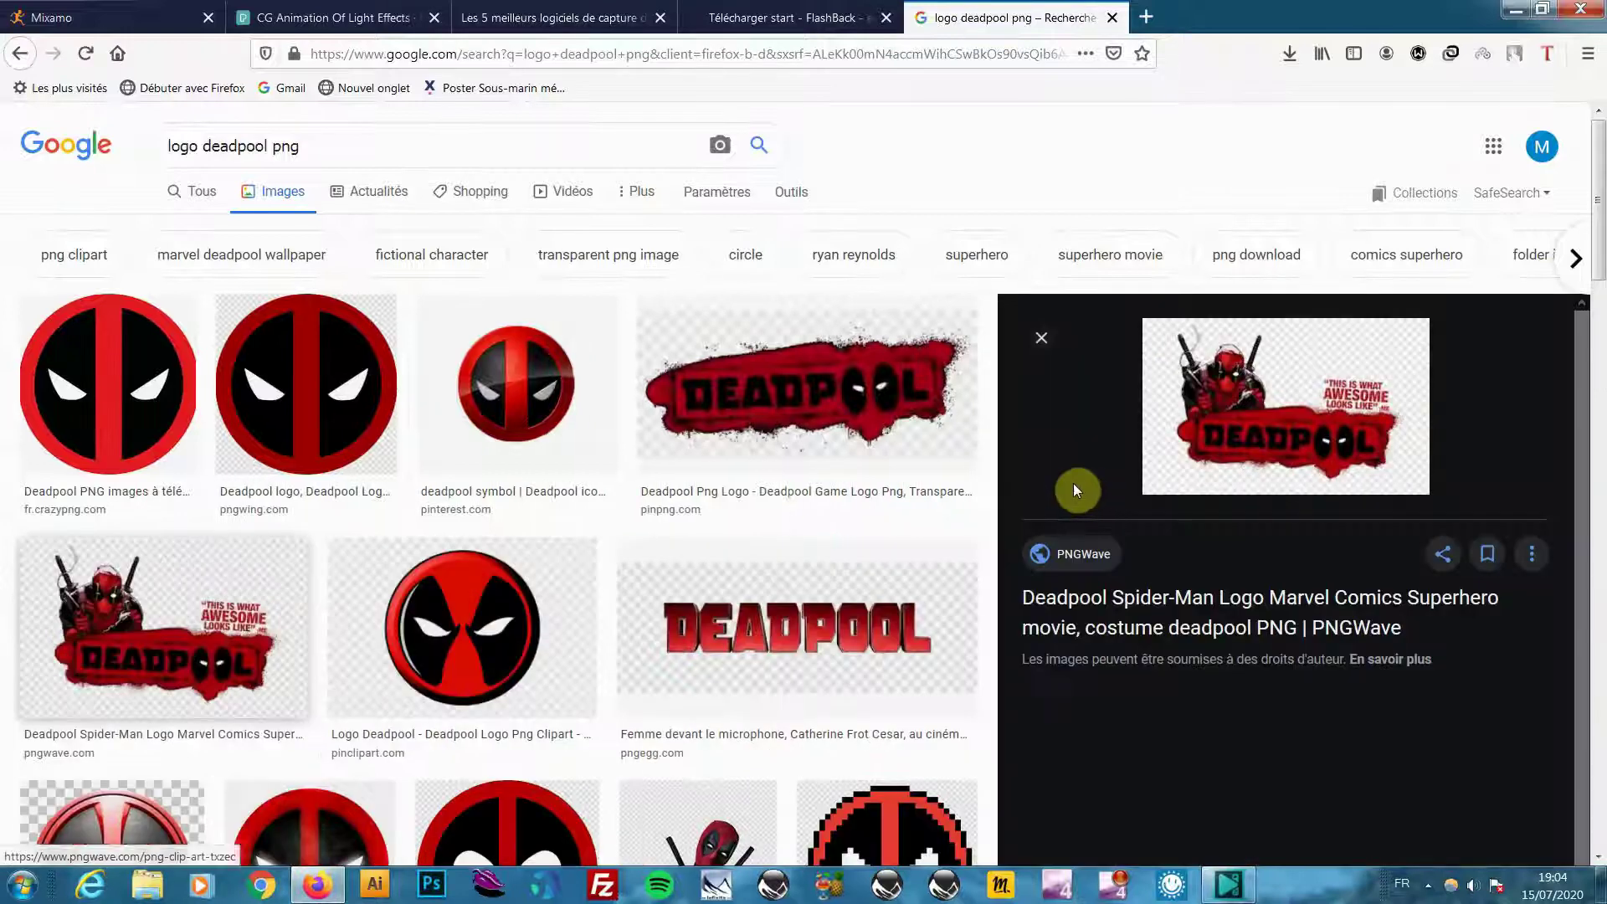
{"action": "left_click", "coordinate": [1307, 366]}
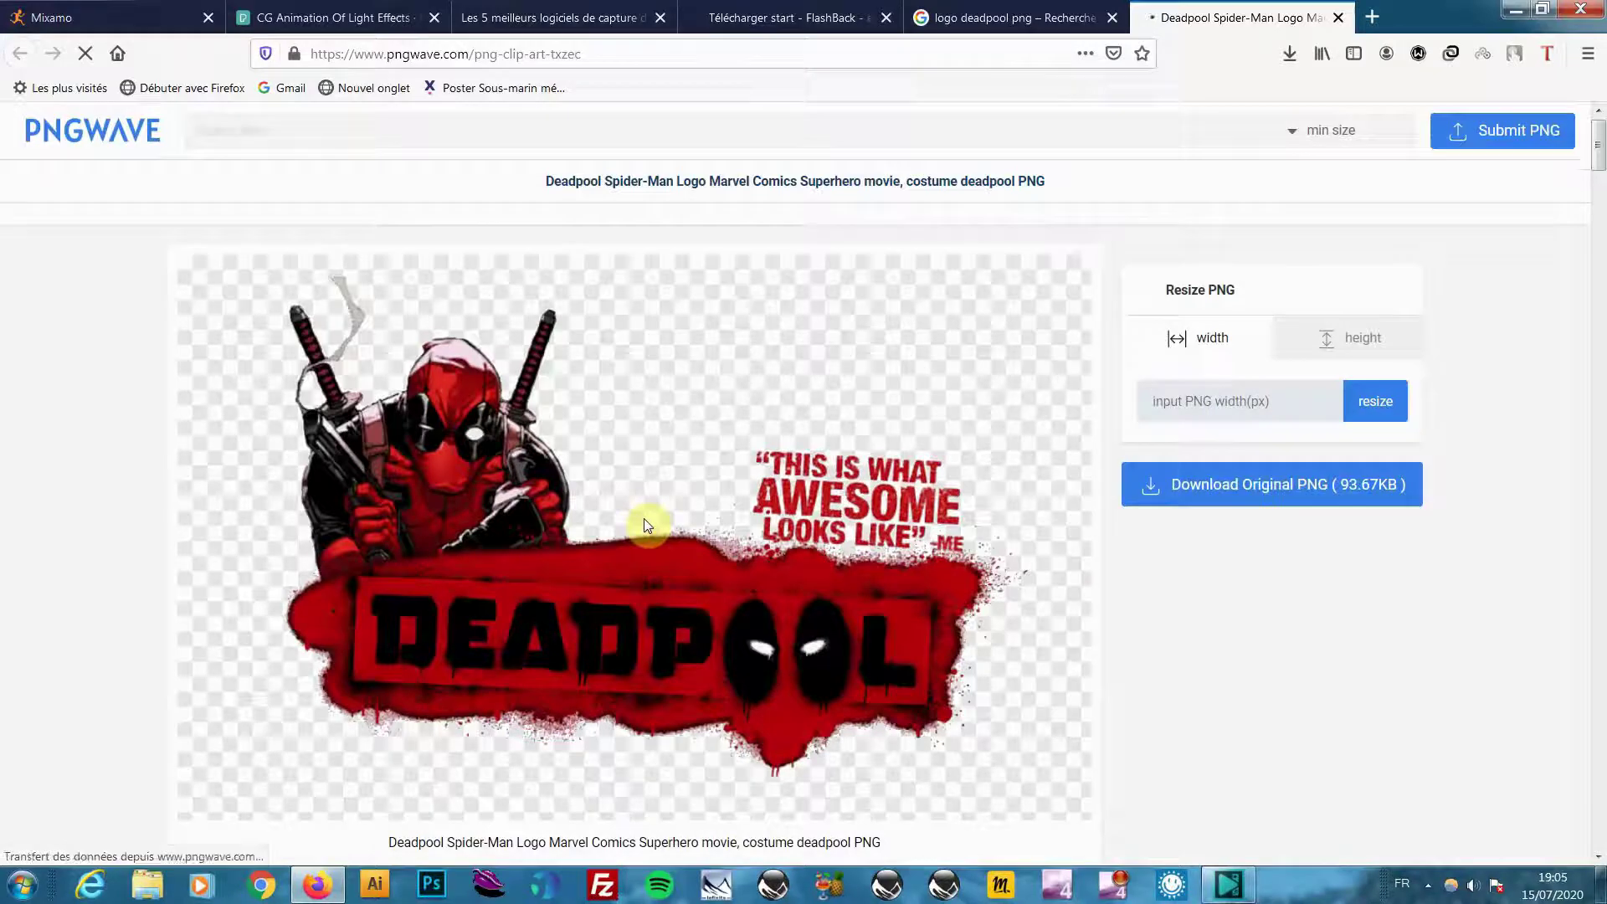
{"action": "scroll", "coordinate": [771, 555], "scroll_direction": "down", "scroll_amount": 5}
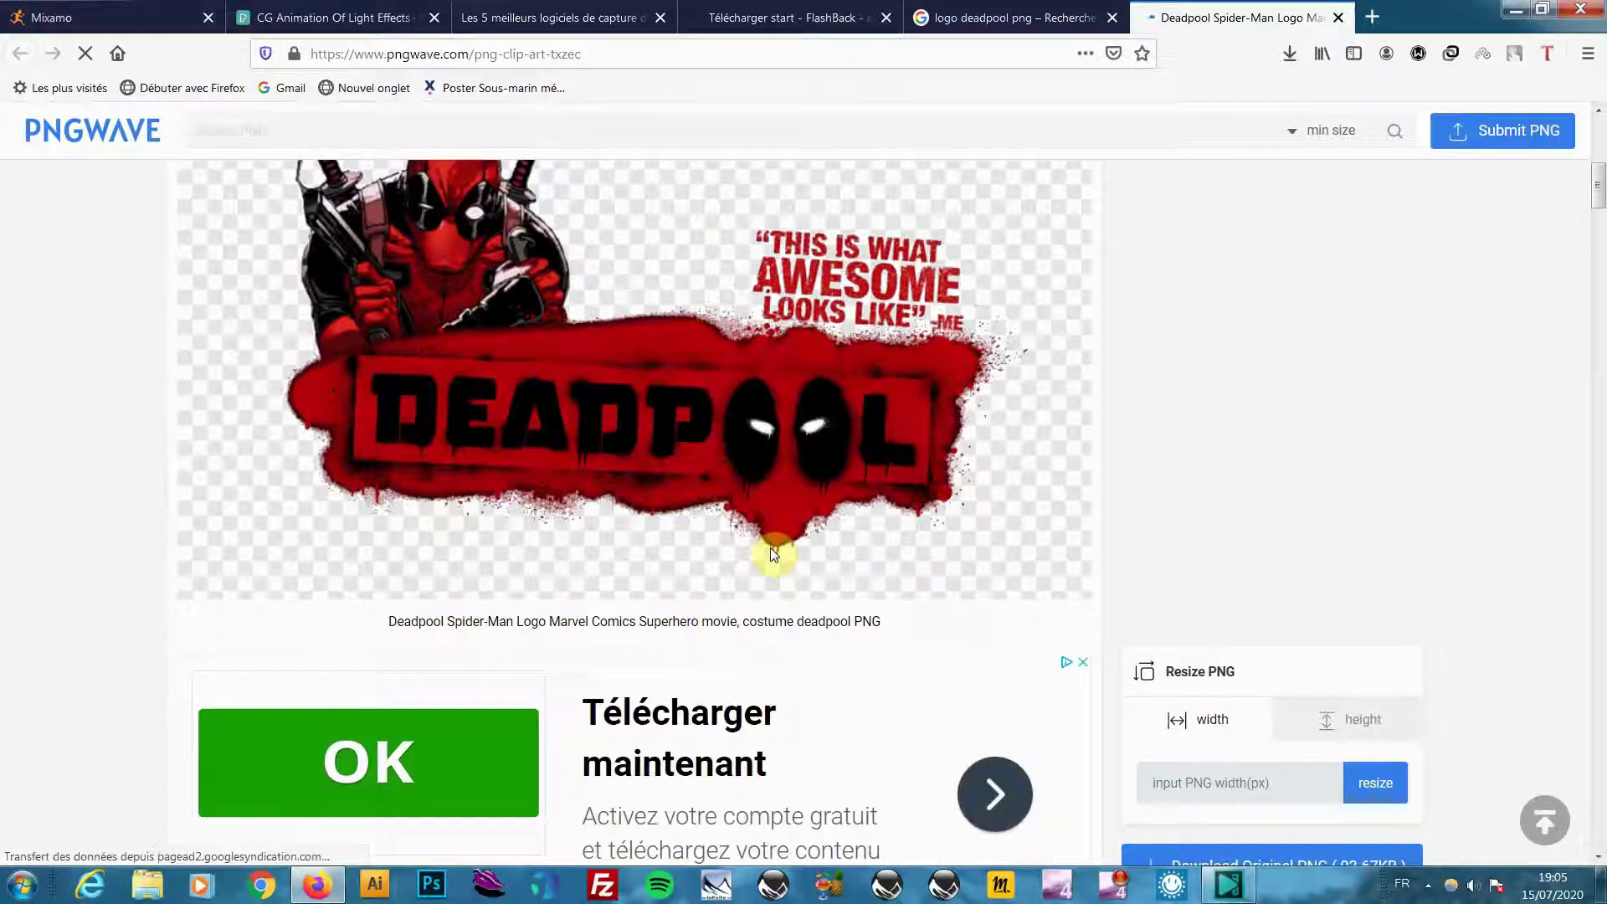
{"action": "scroll", "coordinate": [775, 504], "scroll_direction": "down", "scroll_amount": 3}
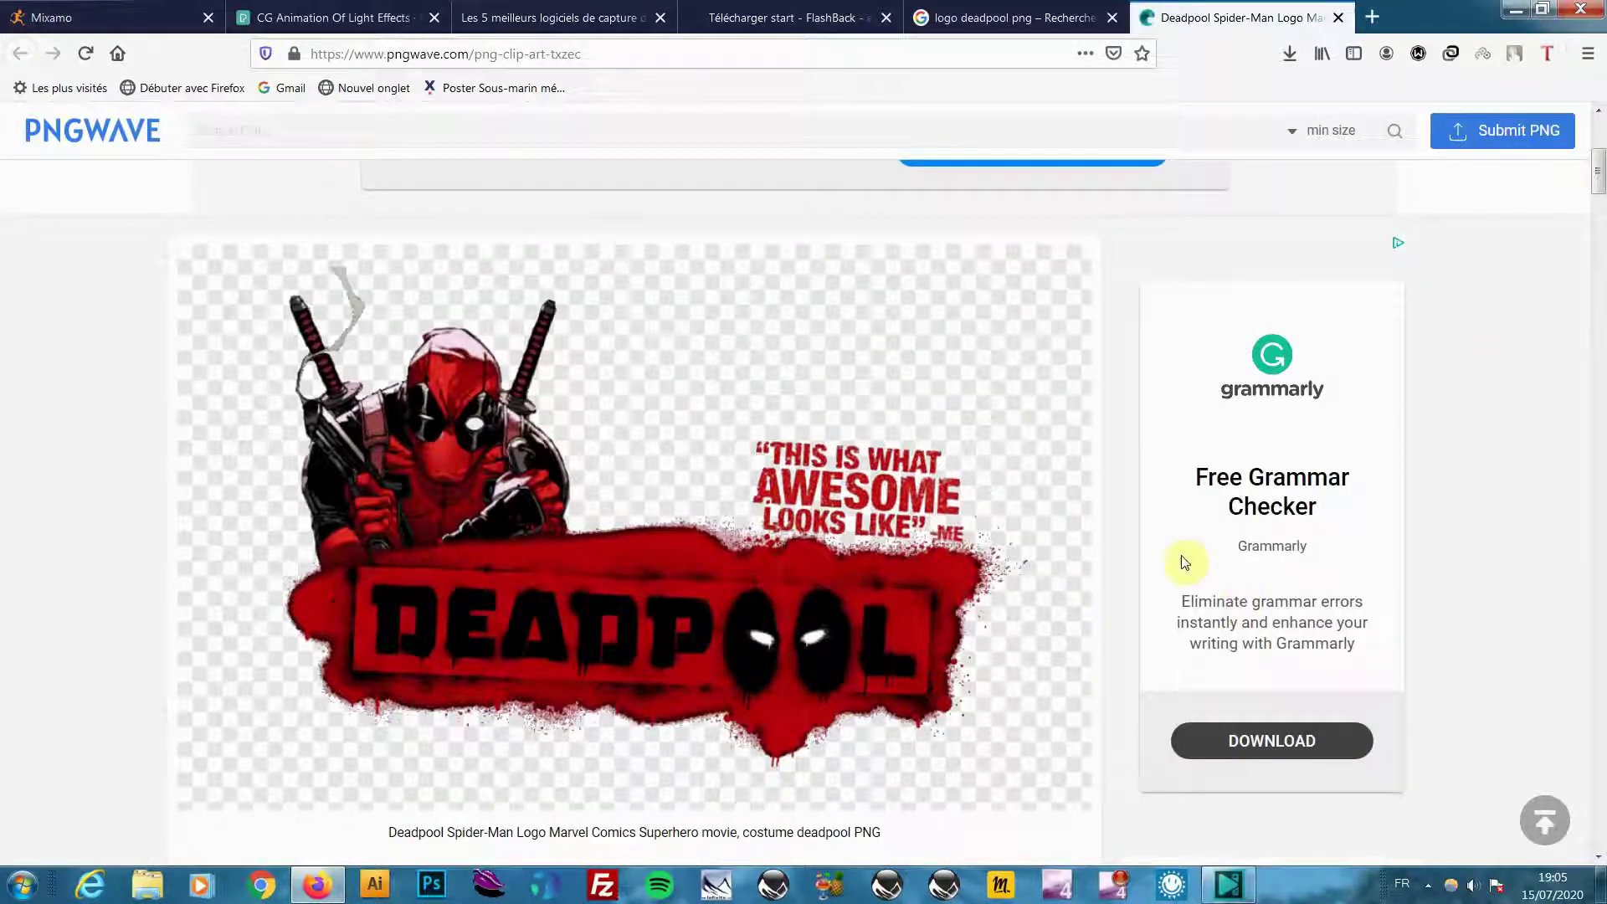
{"action": "scroll", "coordinate": [800, 555], "scroll_direction": "down", "scroll_amount": 8}
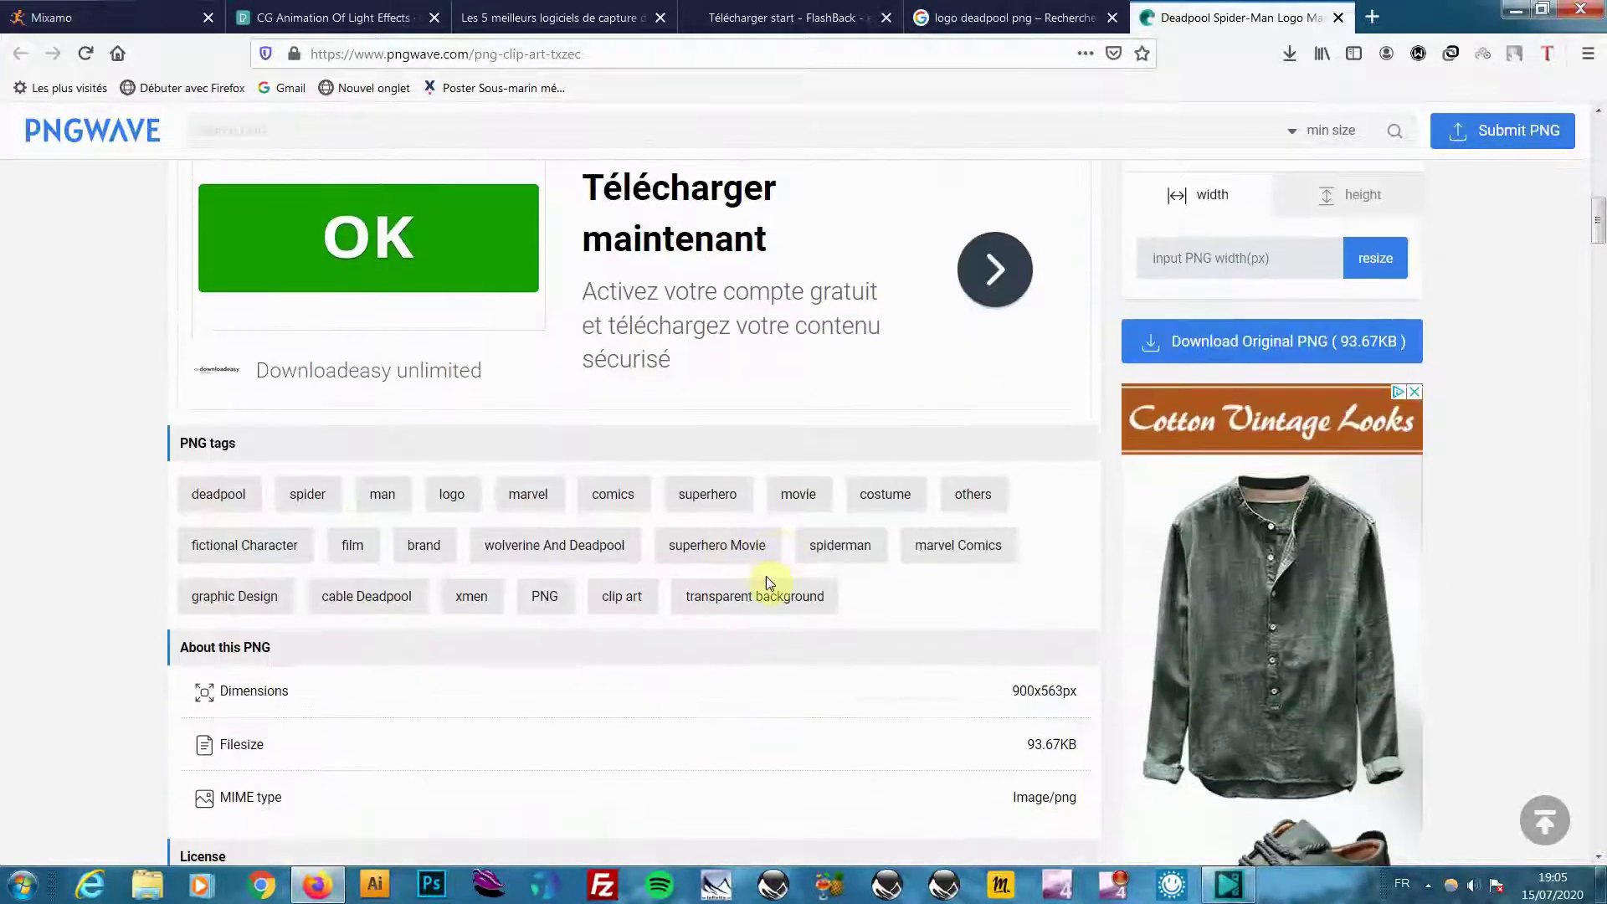
{"action": "scroll", "coordinate": [756, 565], "scroll_direction": "down", "scroll_amount": 5}
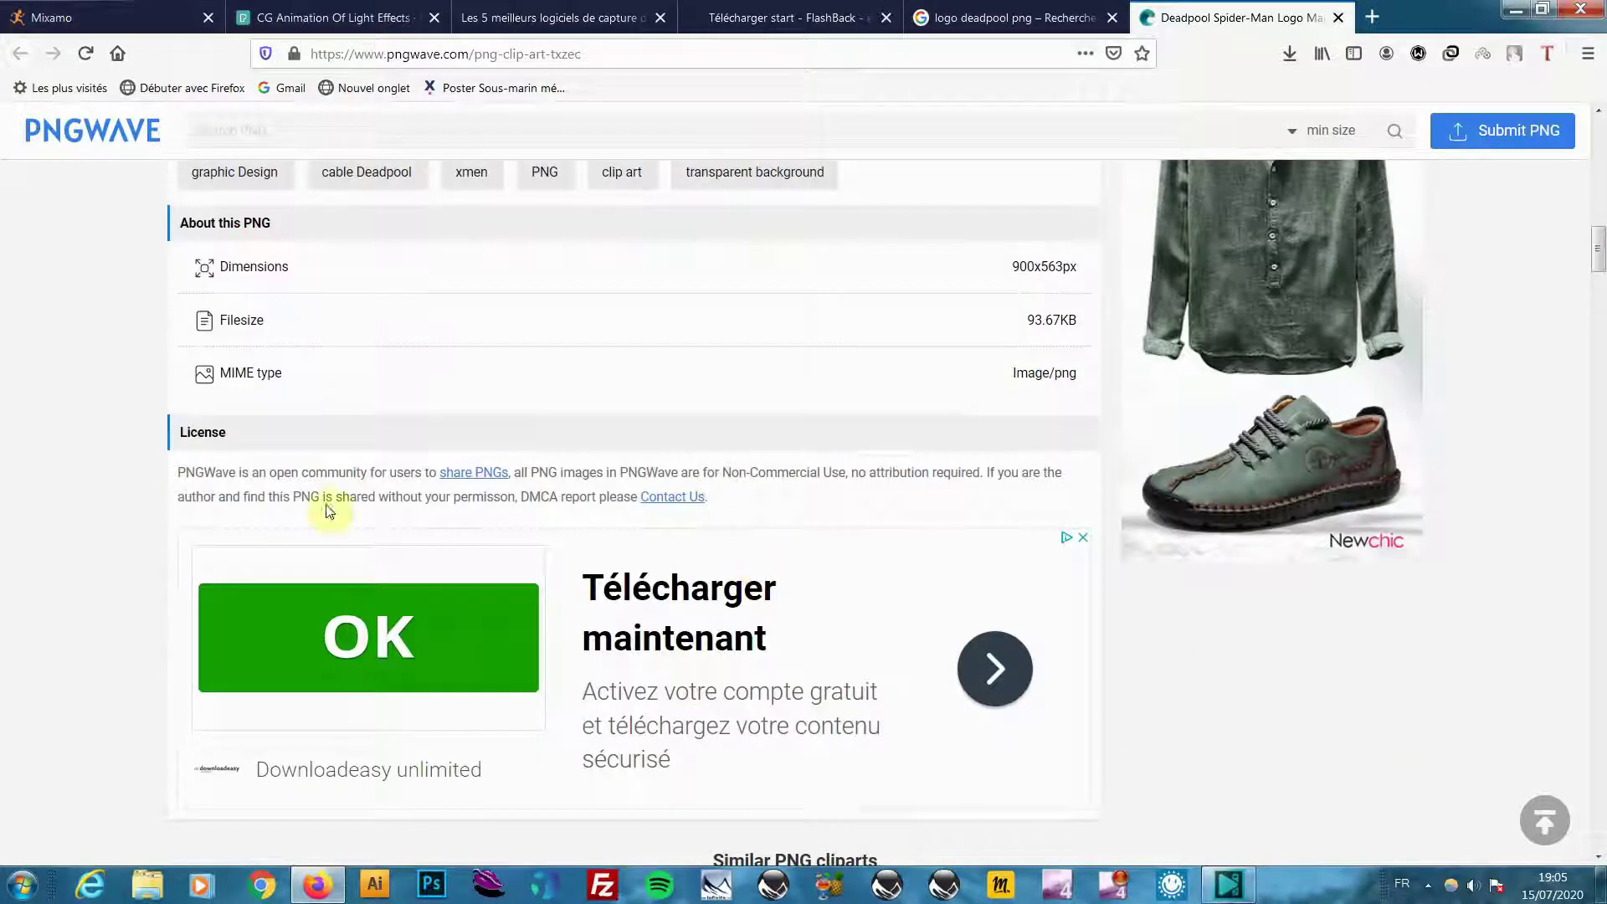
{"action": "scroll", "coordinate": [328, 398], "scroll_direction": "up", "scroll_amount": 5}
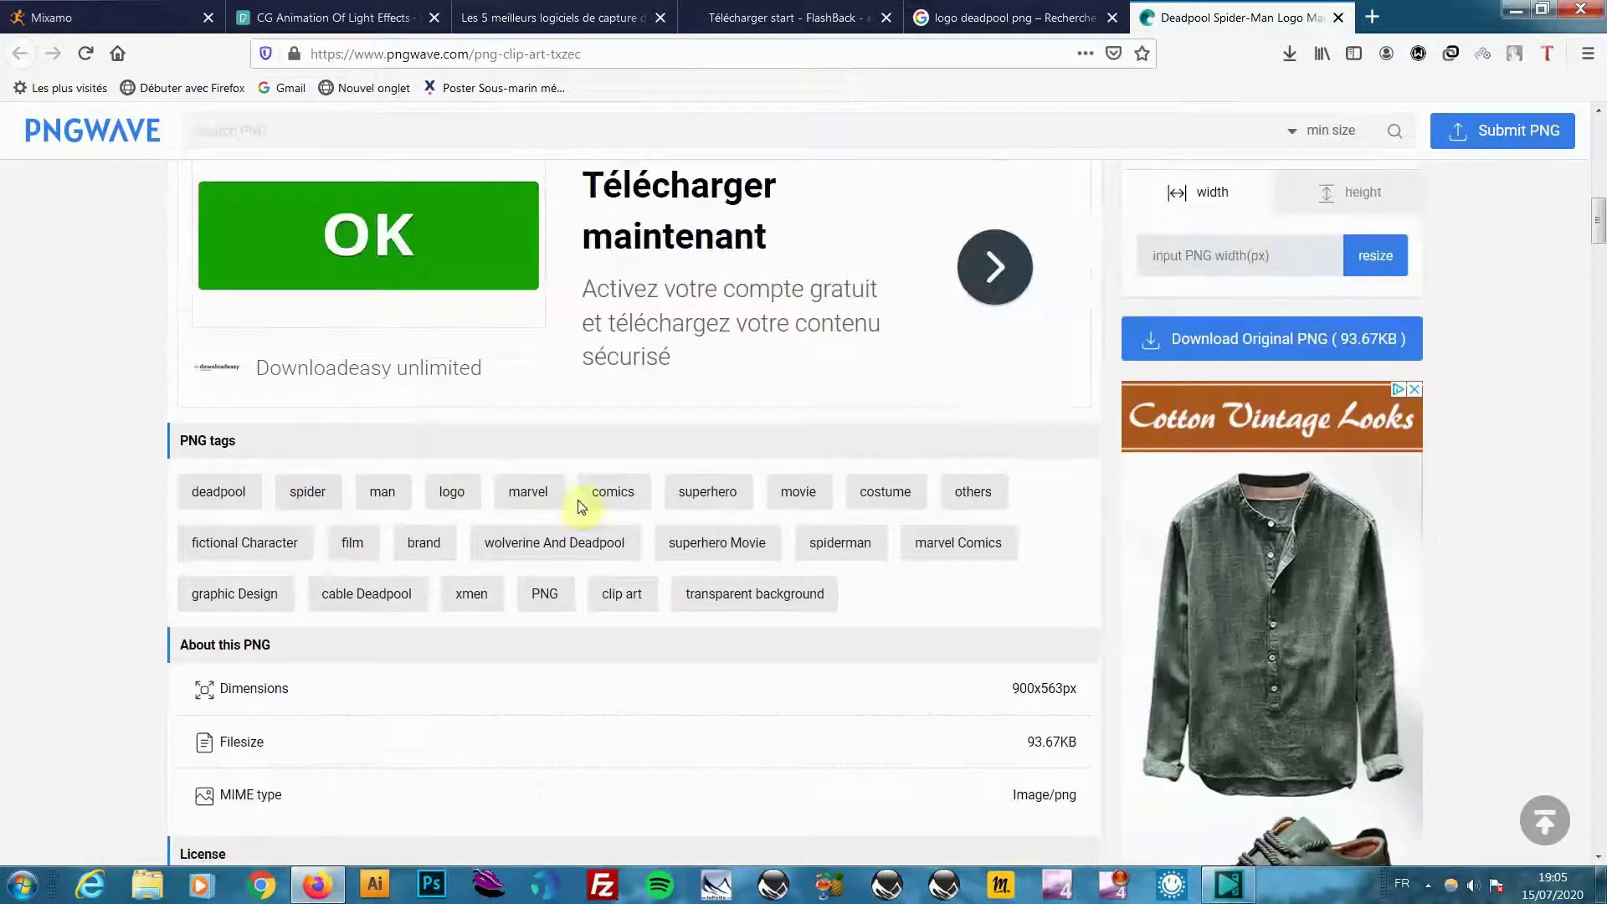
{"action": "scroll", "coordinate": [764, 556], "scroll_direction": "up", "scroll_amount": 3}
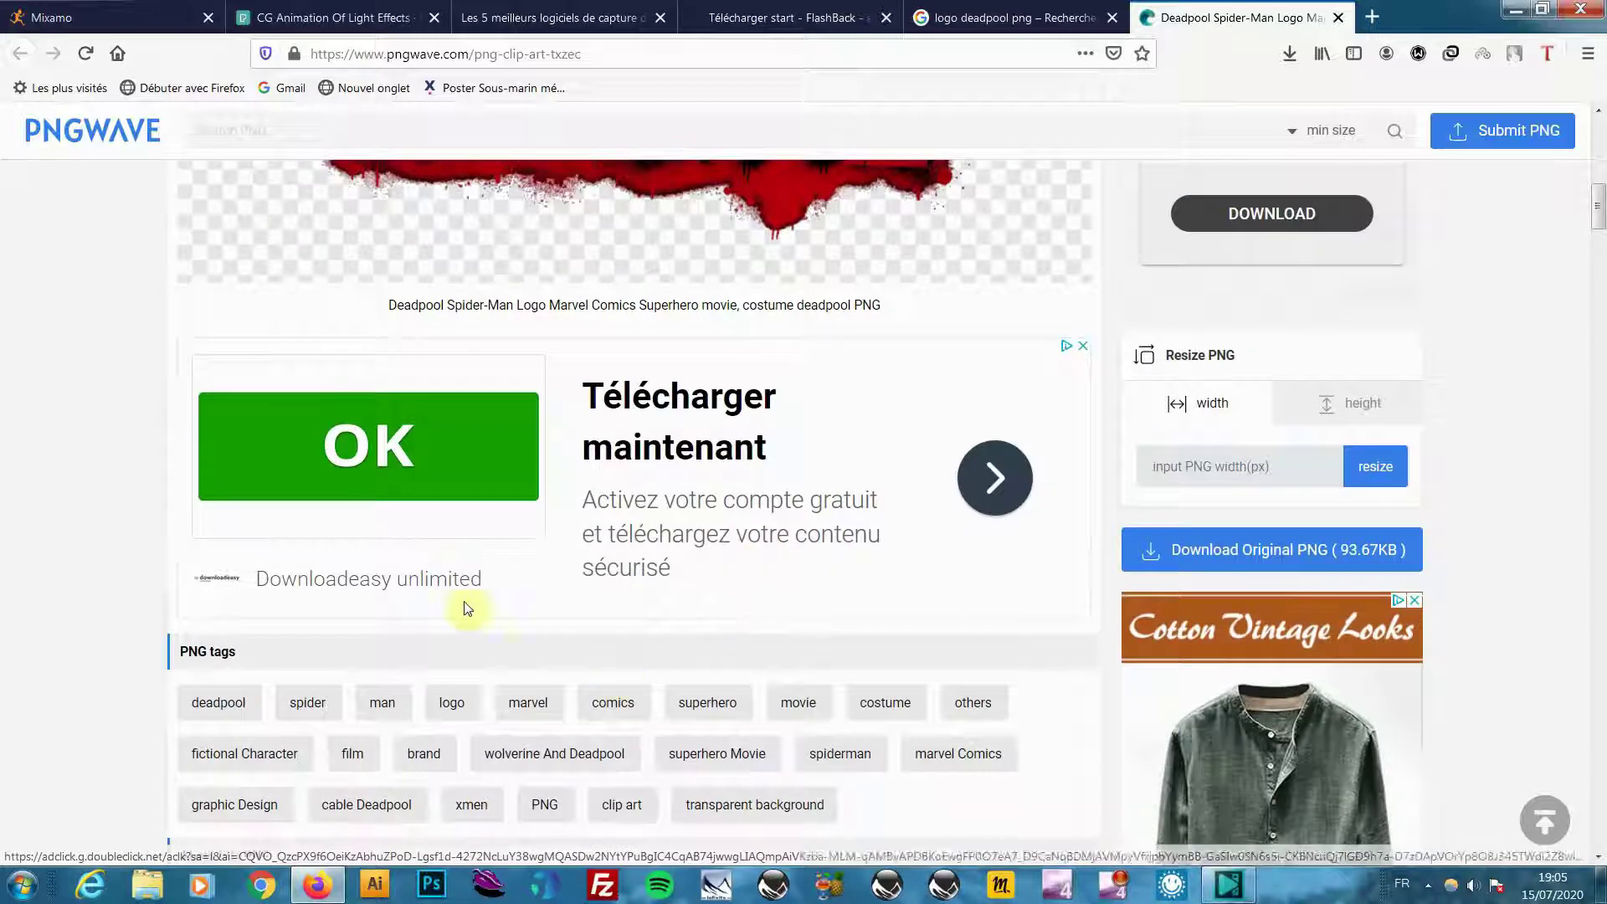
{"action": "scroll", "coordinate": [1293, 216], "scroll_direction": "up", "scroll_amount": 5}
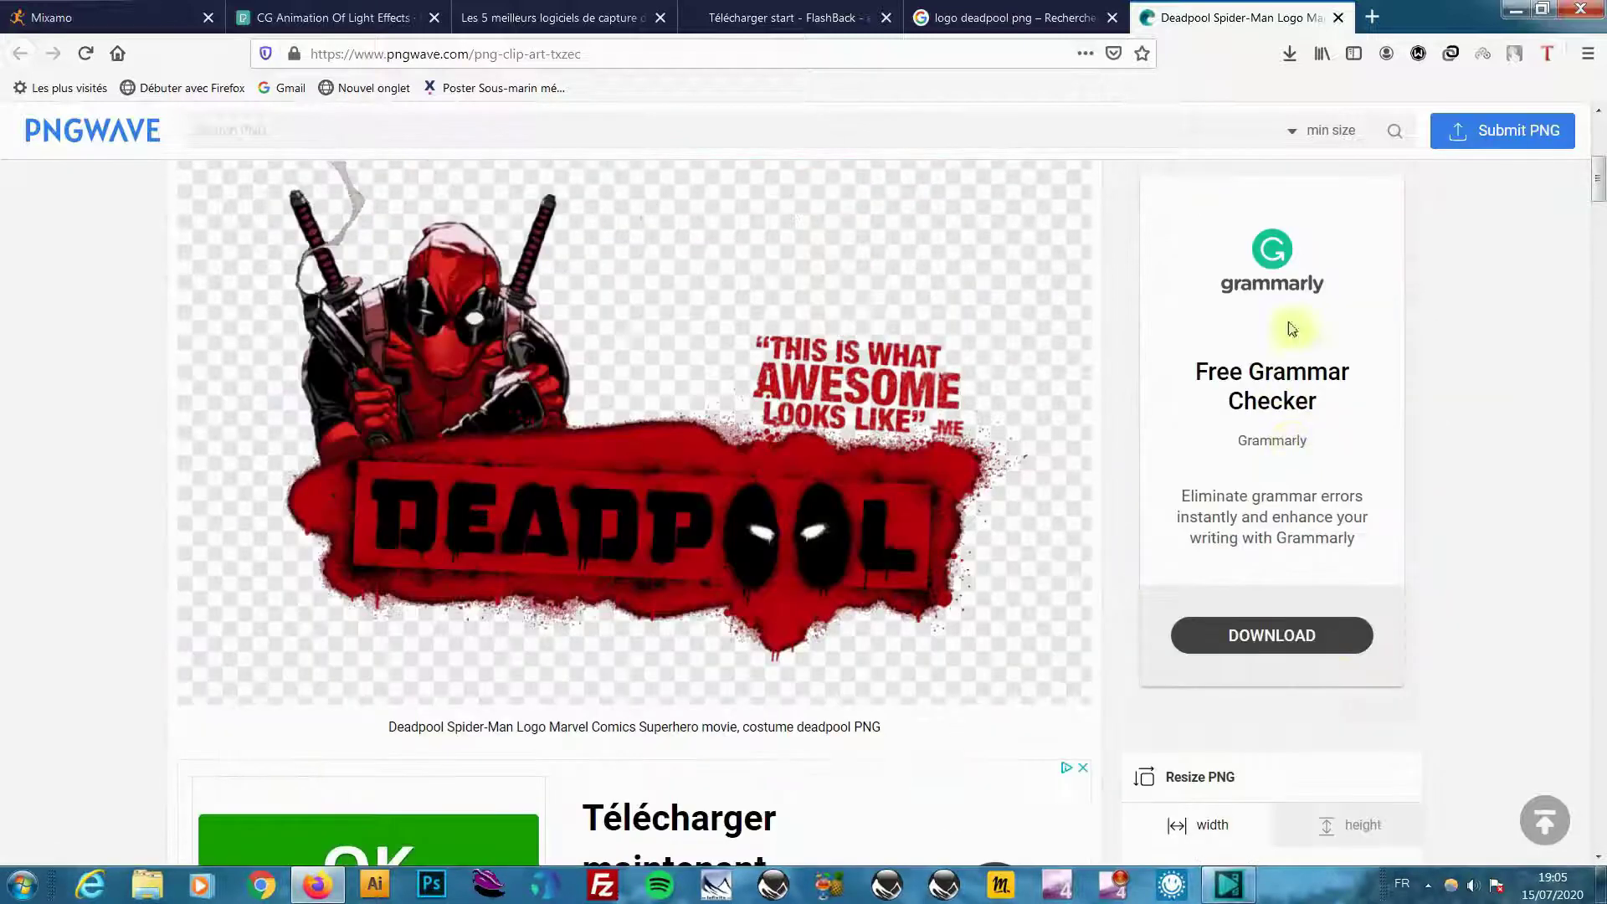
Step: Download the original PNG of the Deadpool logo from PNGWave and save the file pngwave.png
{"action": "left_click", "coordinate": [1508, 131]}
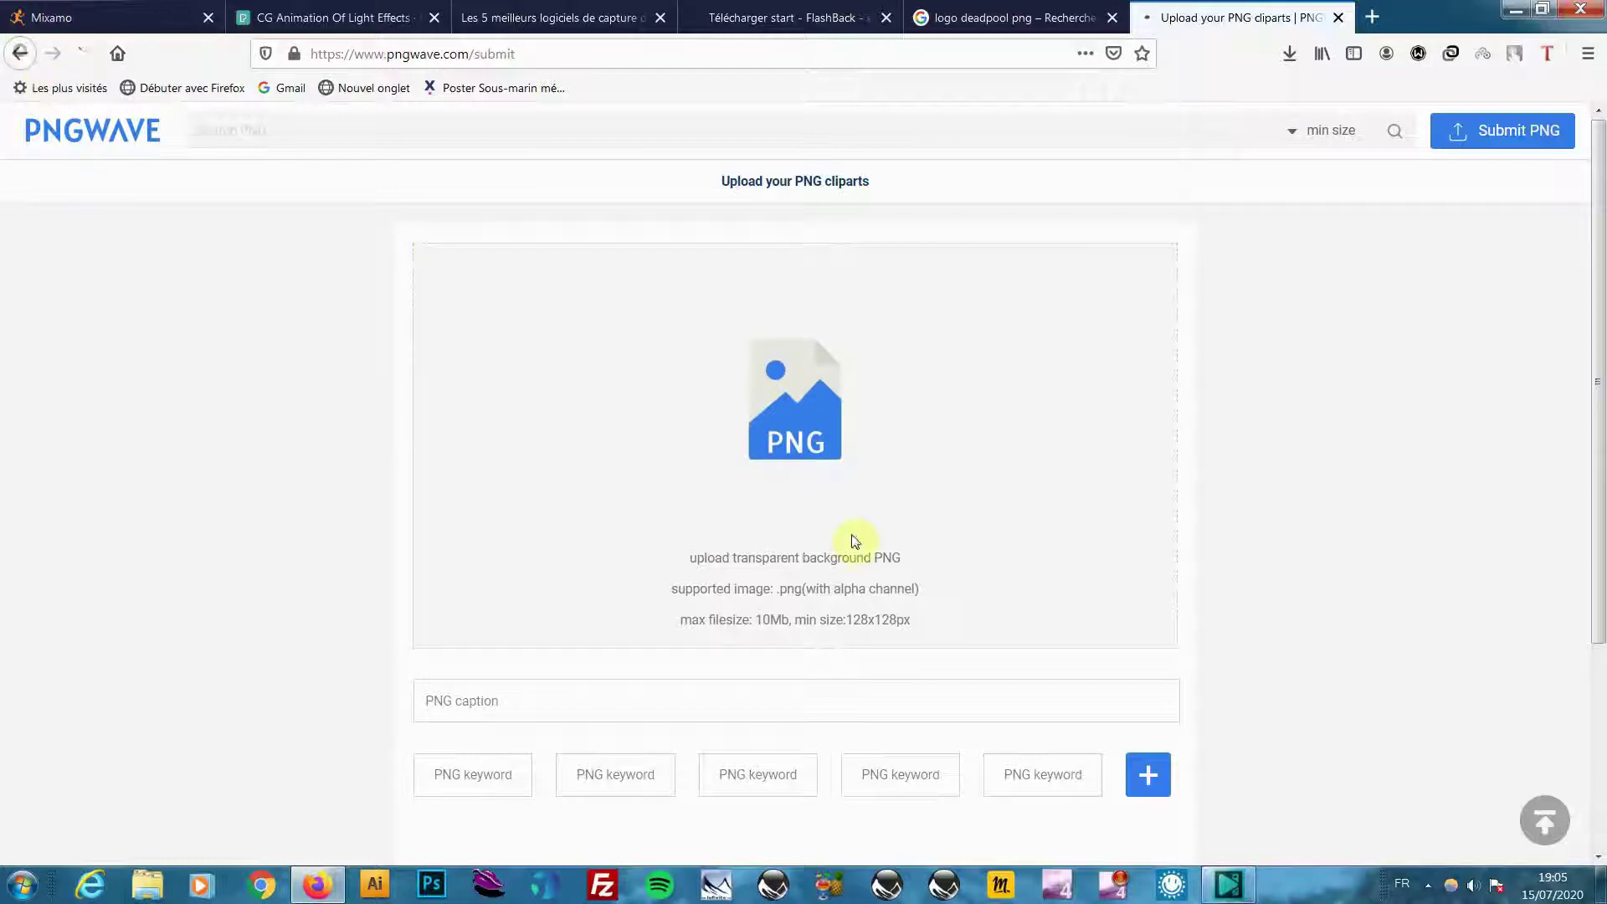
{"action": "key", "text": "alt+Left"}
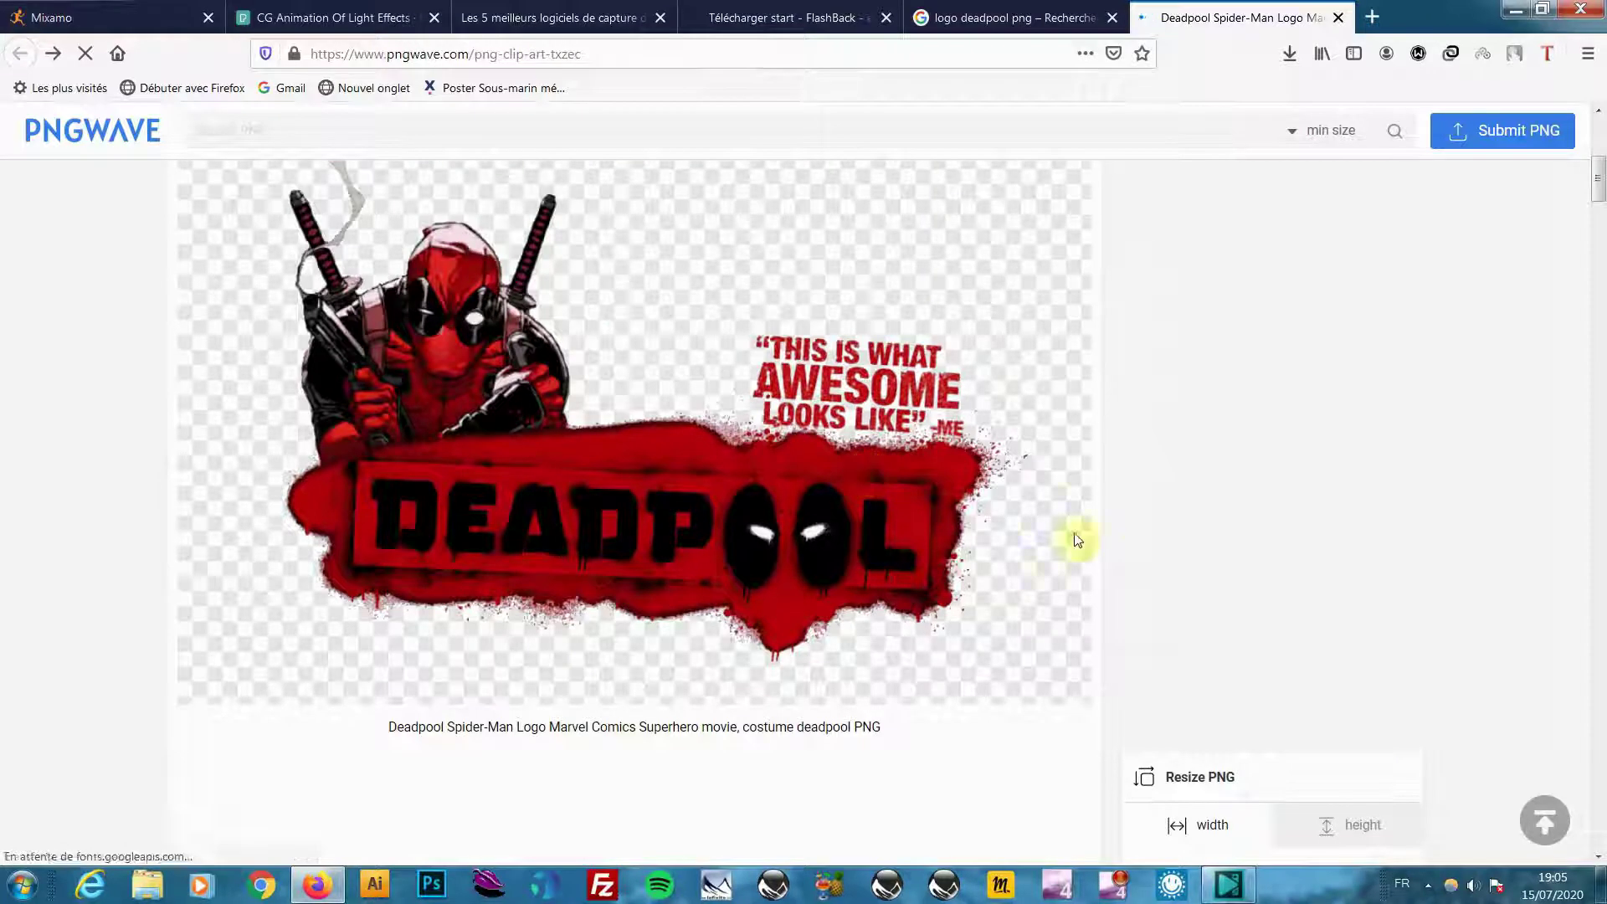
{"action": "scroll", "coordinate": [1077, 540], "scroll_direction": "down", "scroll_amount": 4}
{"action": "left_click", "coordinate": [1261, 658]}
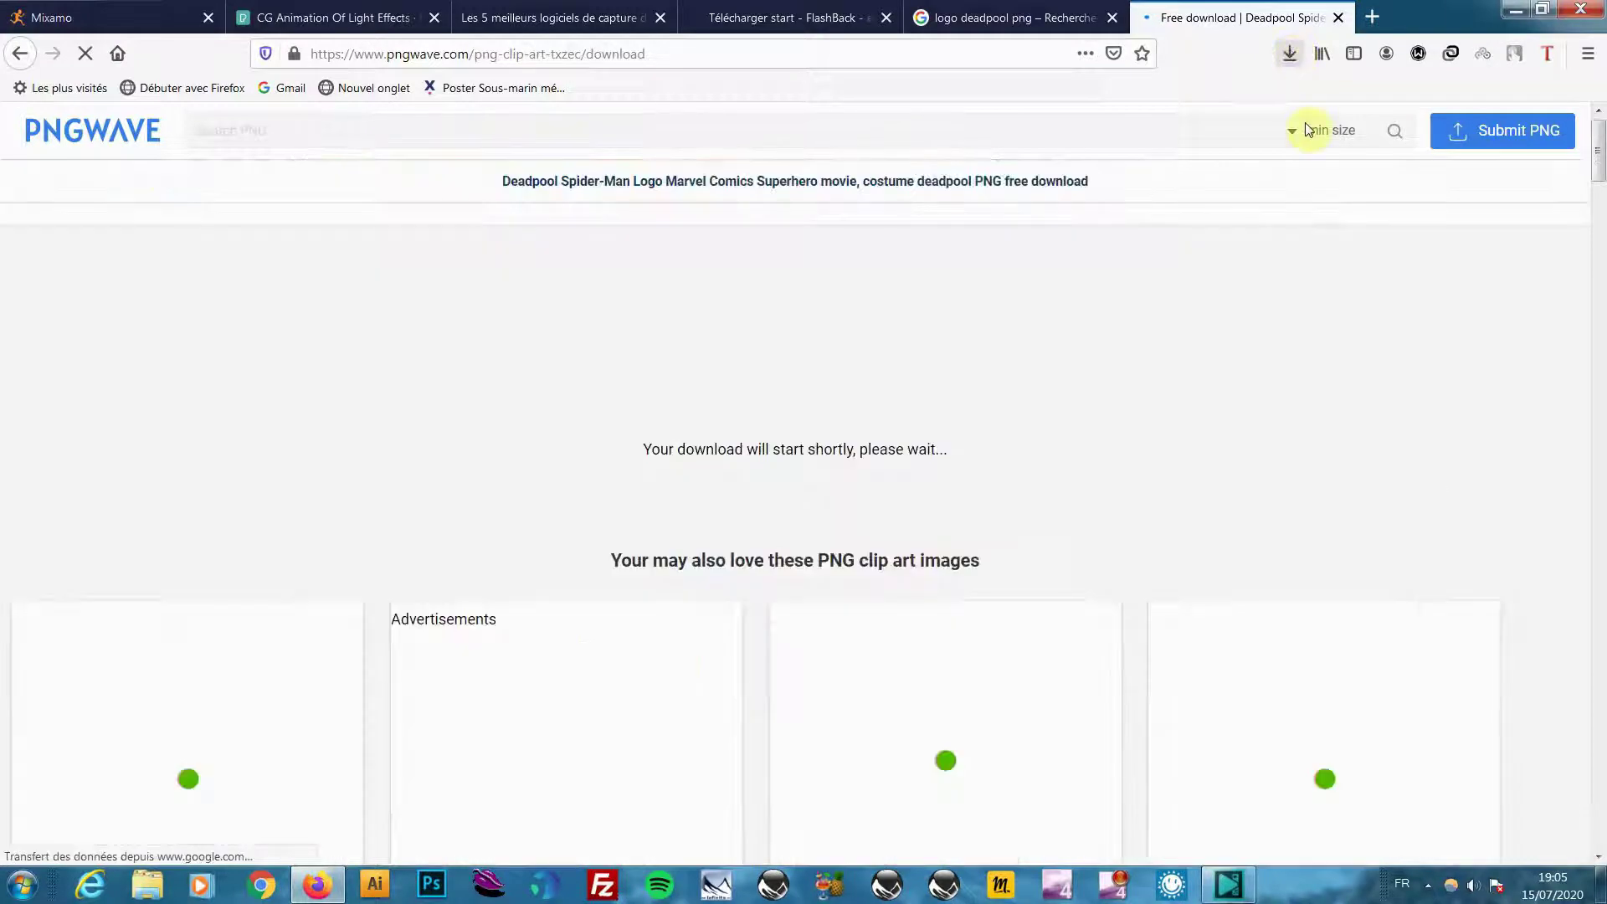
{"action": "left_click", "coordinate": [1306, 127]}
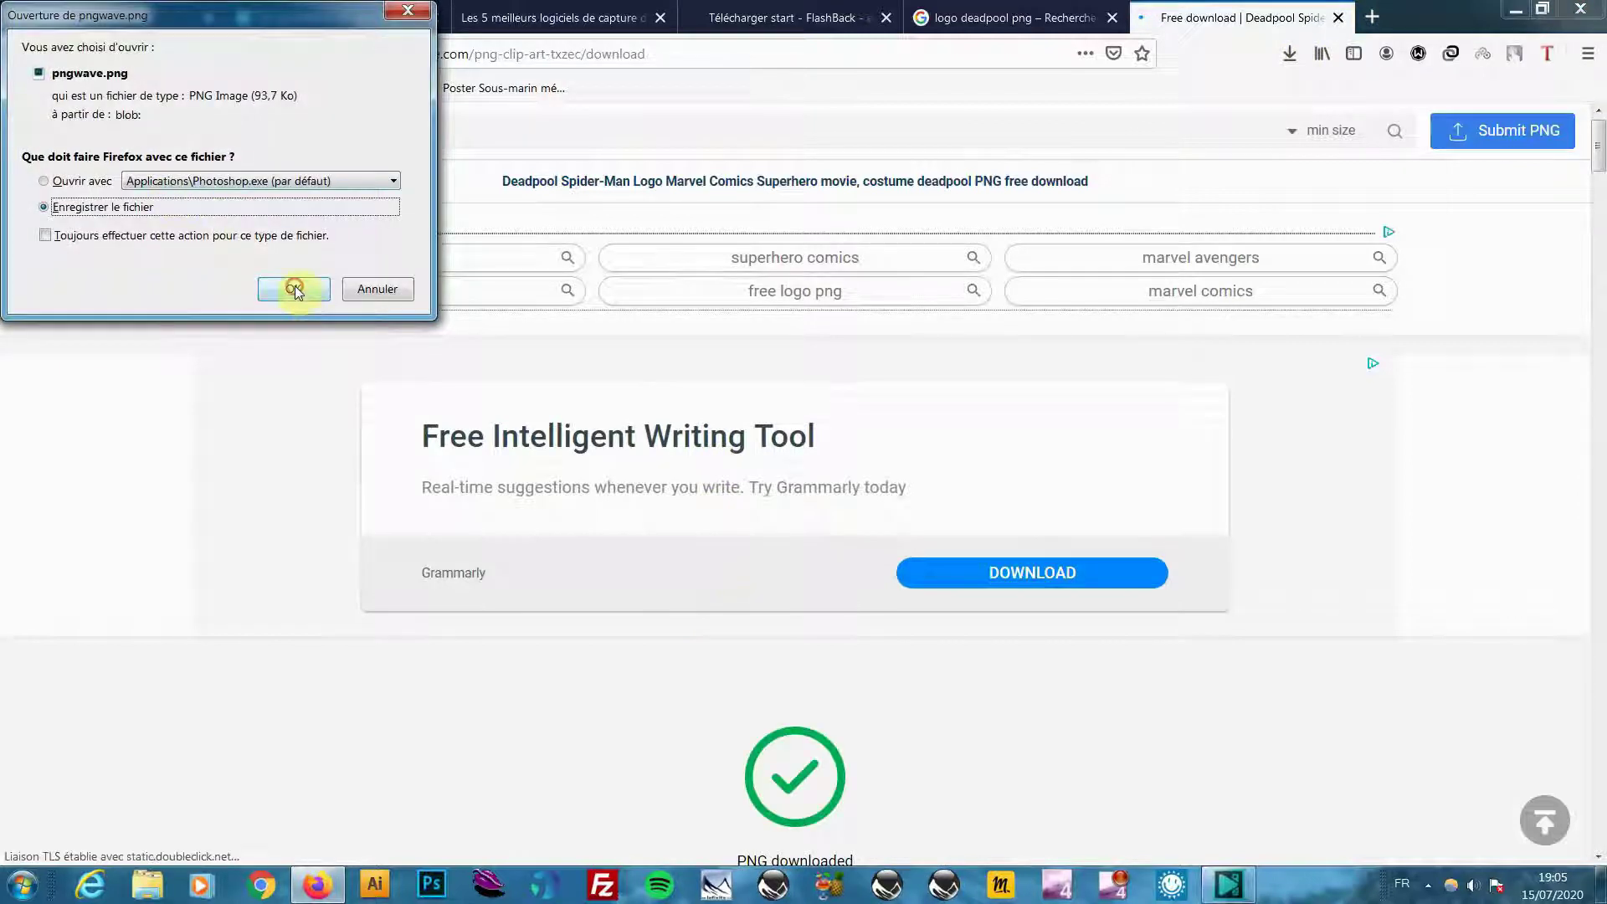
{"action": "left_click", "coordinate": [293, 289]}
Step: Uncover the desktop and place the downloaded pngwave file on it from the browser's download list, keeping the browser tabs open
{"action": "left_click", "coordinate": [1540, 10]}
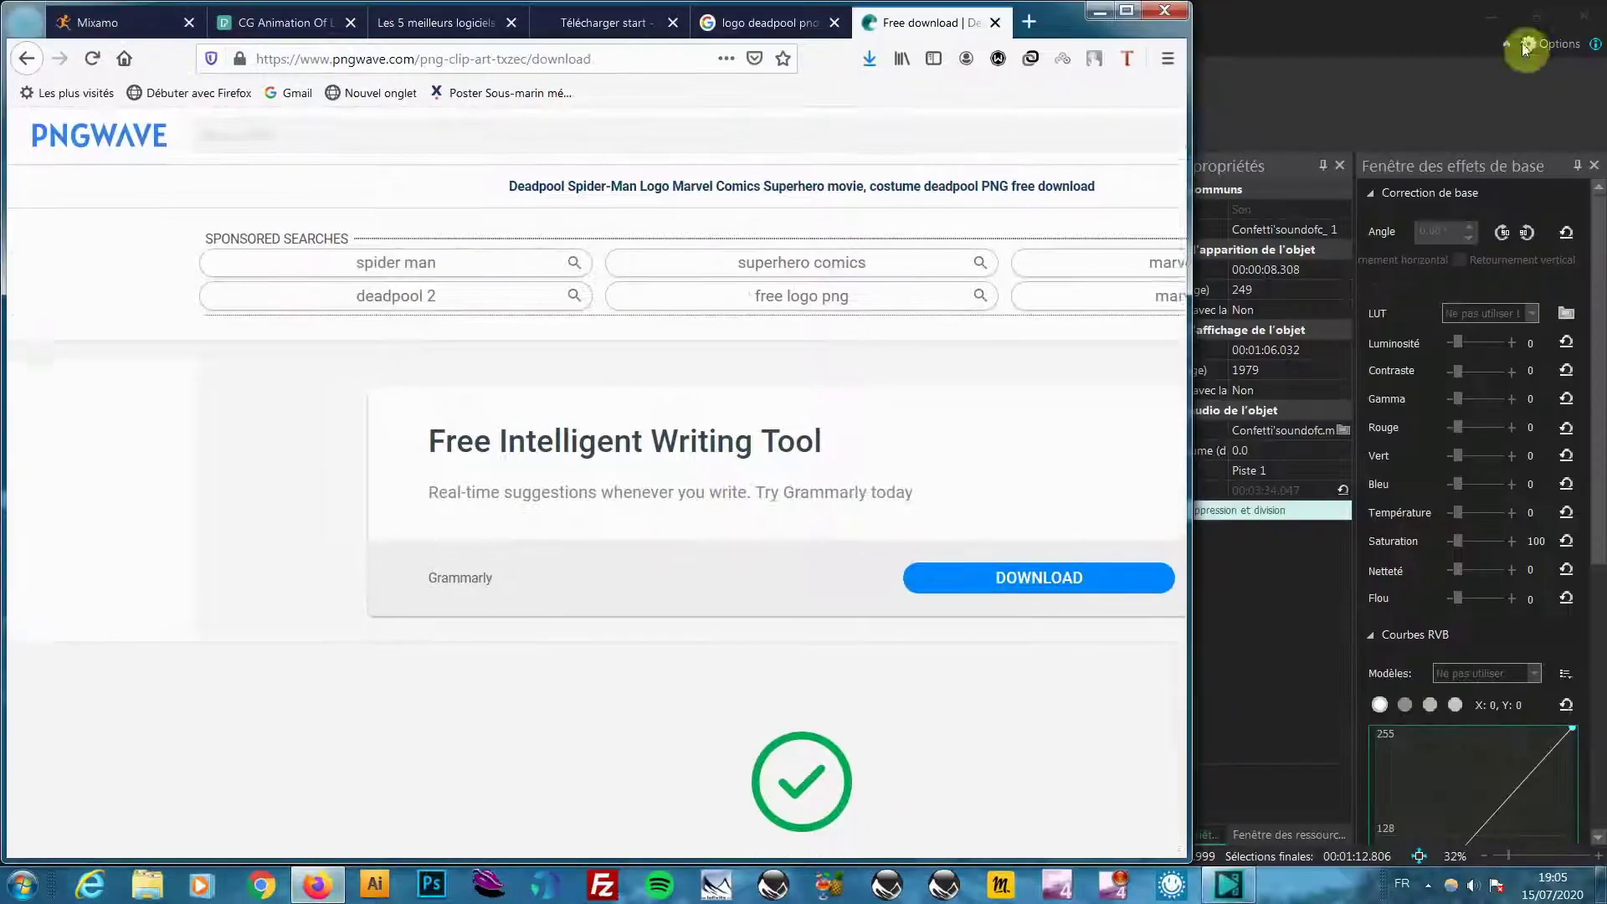
{"action": "left_click", "coordinate": [1498, 17]}
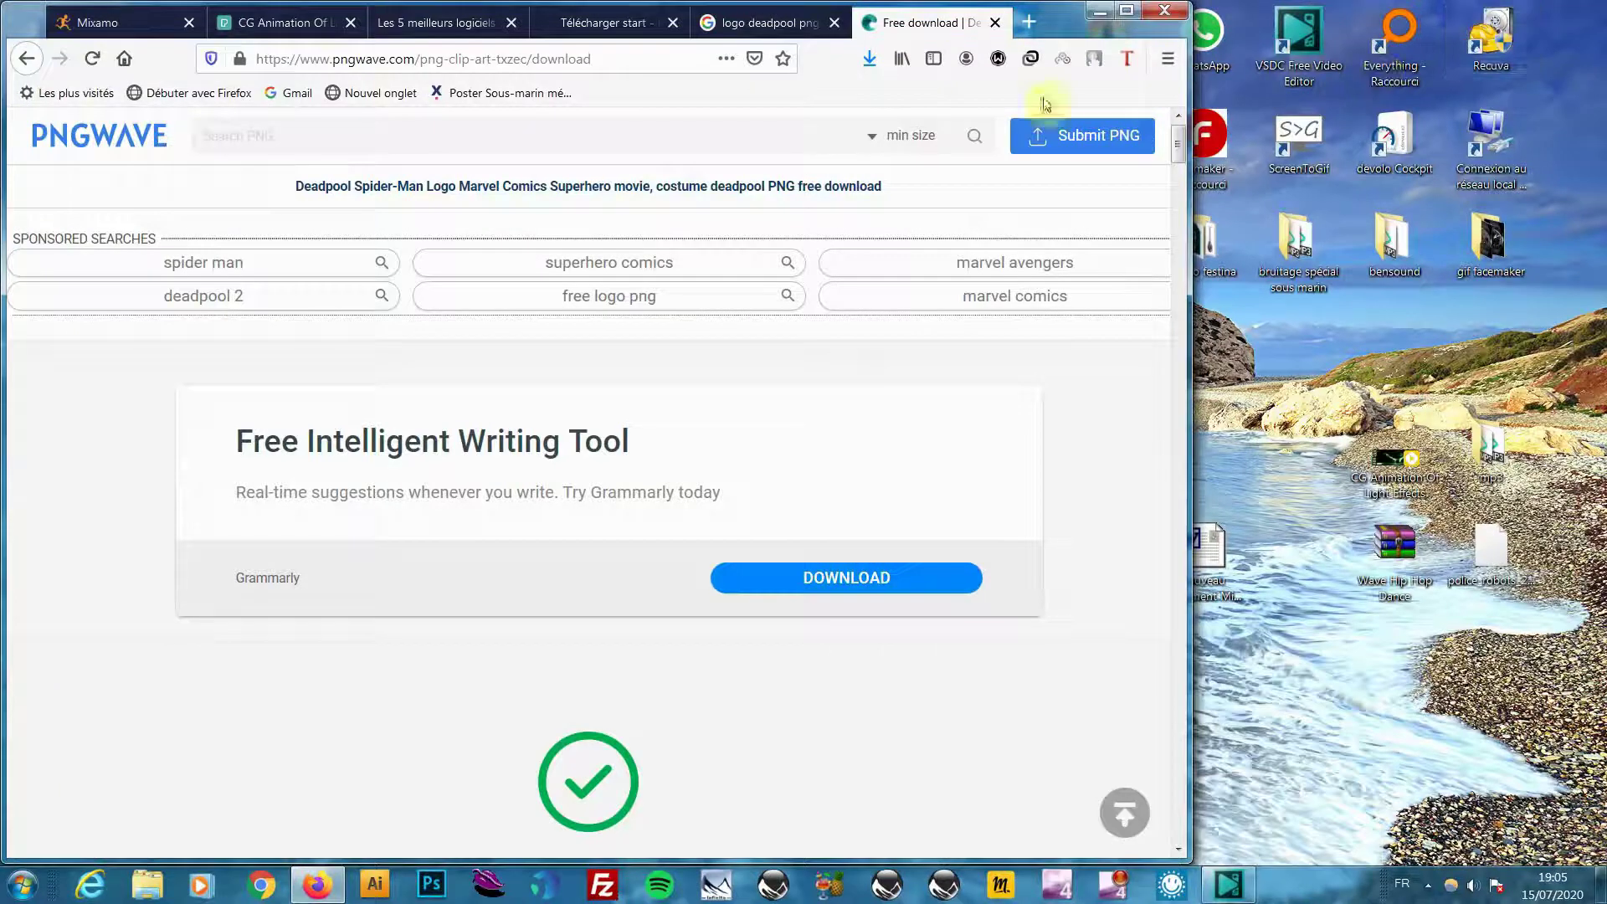
{"action": "left_click", "coordinate": [870, 58]}
{"action": "left_click_drag", "start_coordinate": [506, 115], "coordinate": [1389, 661]}
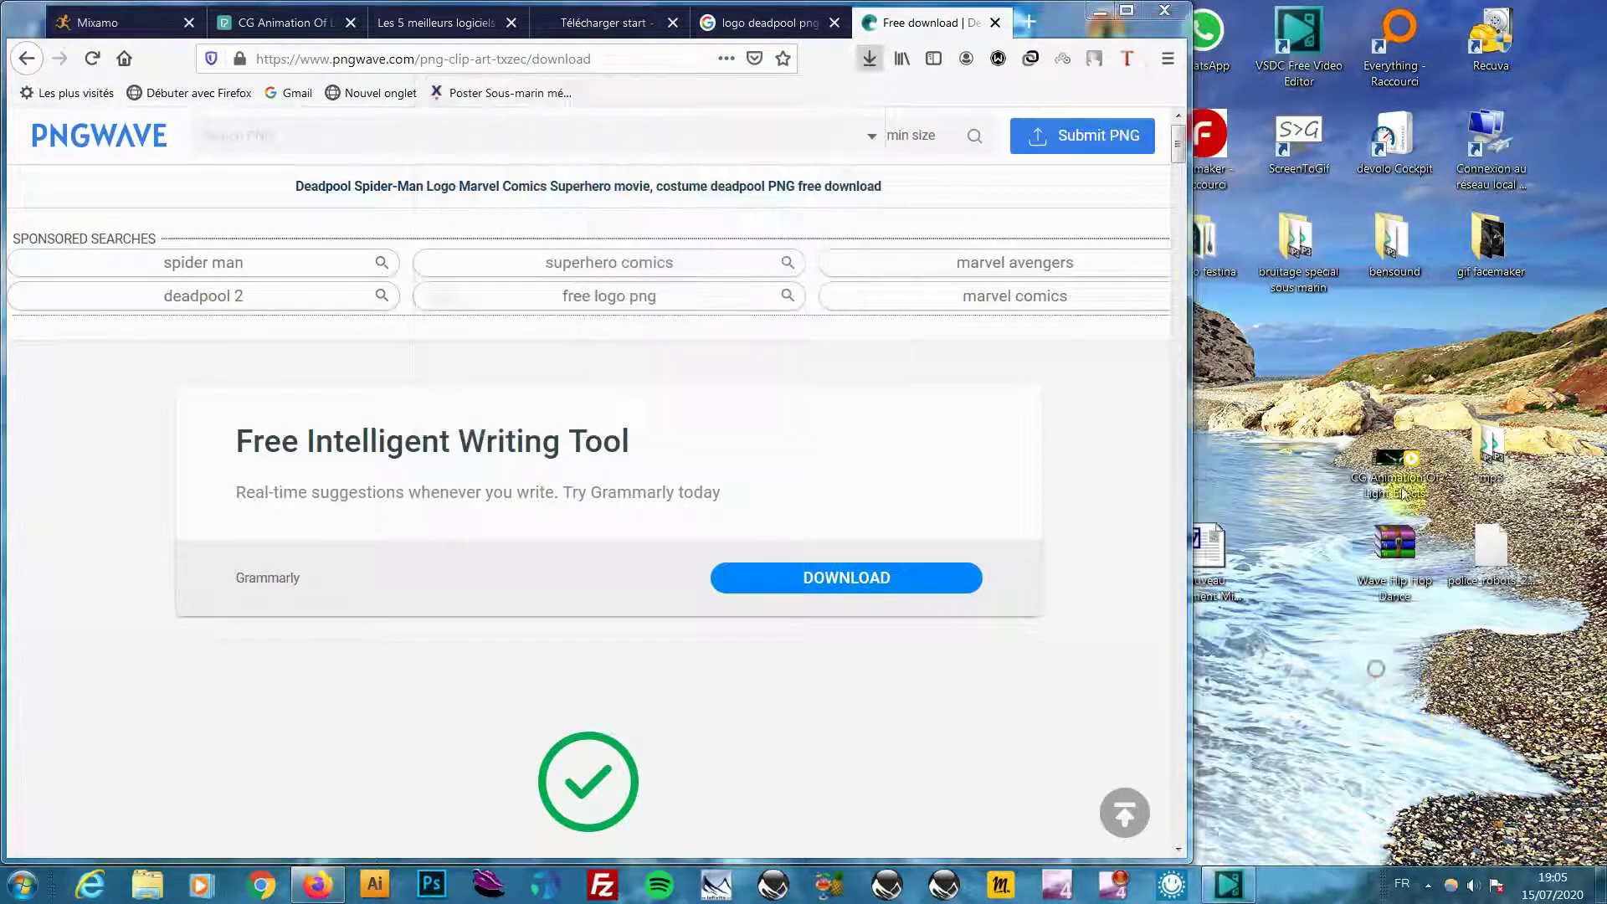
{"action": "left_click", "coordinate": [1164, 10]}
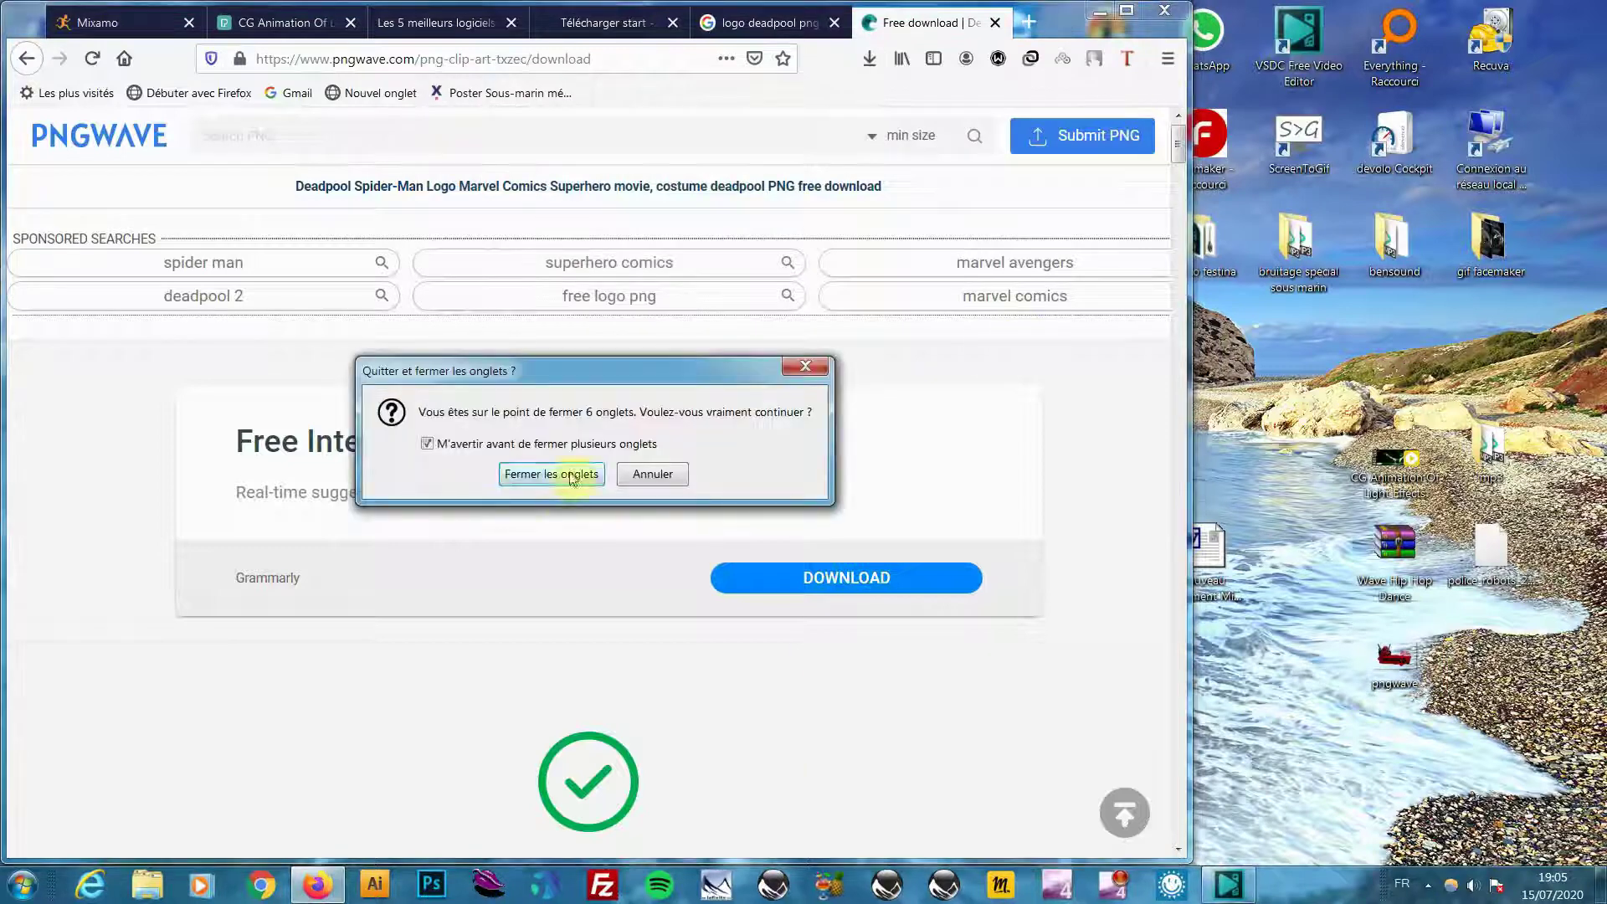
{"action": "left_click", "coordinate": [653, 473]}
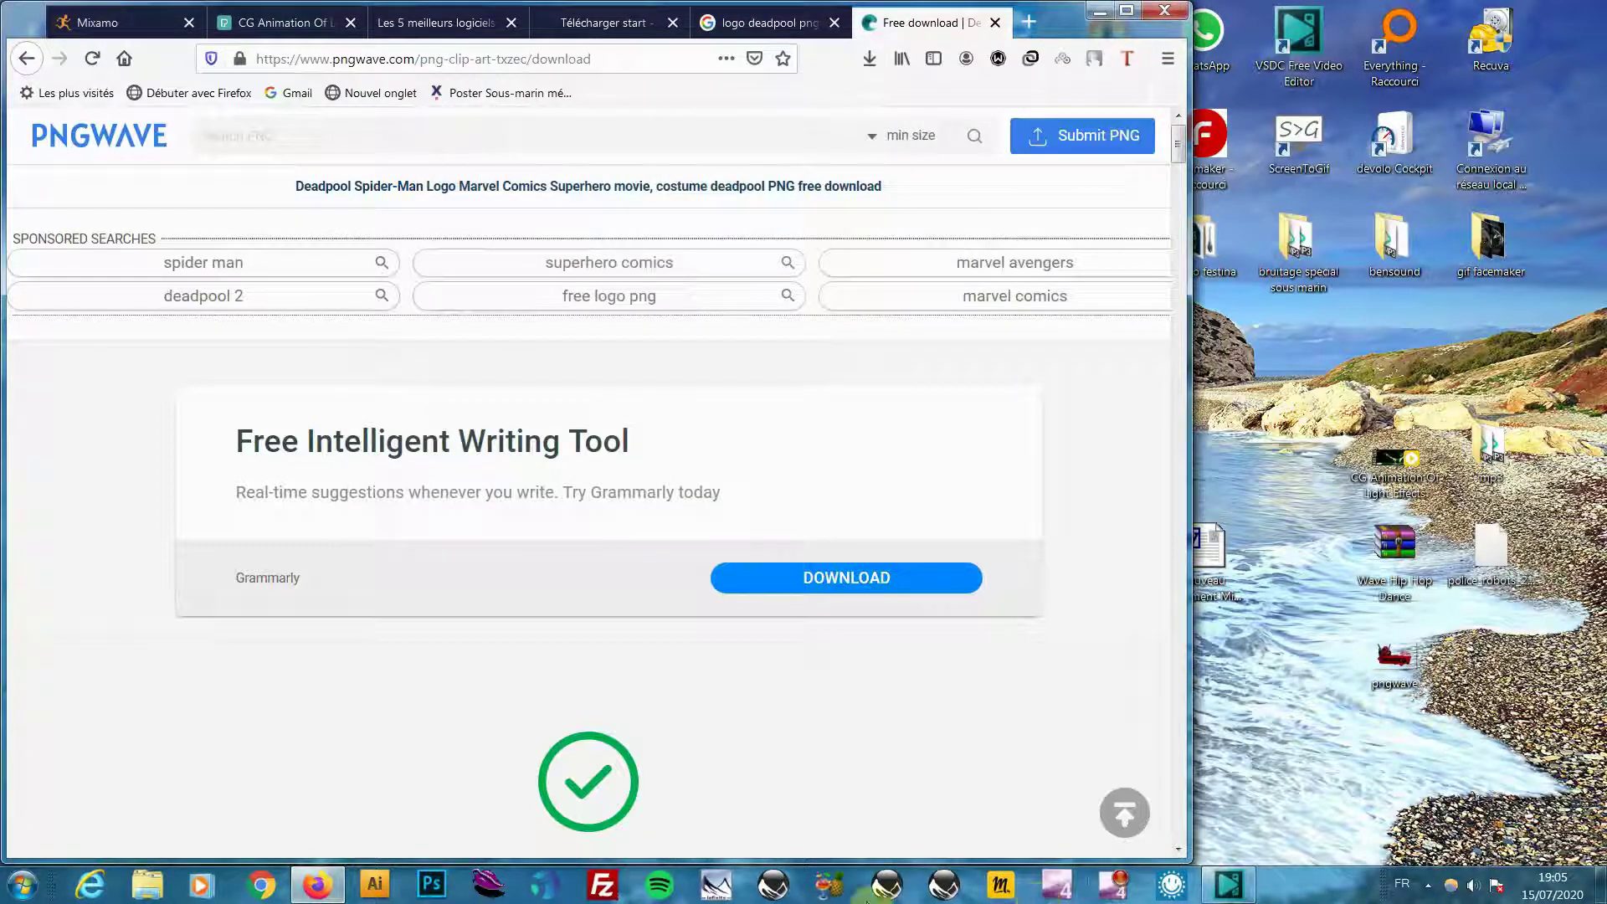
Step: Return to VSDC Video Editor, set the playback cursor to 00:00:08.375, and shift the watermark, hiphopdeadpool clips and audio together to leave a gap after the intro
{"action": "left_click", "coordinate": [1238, 892]}
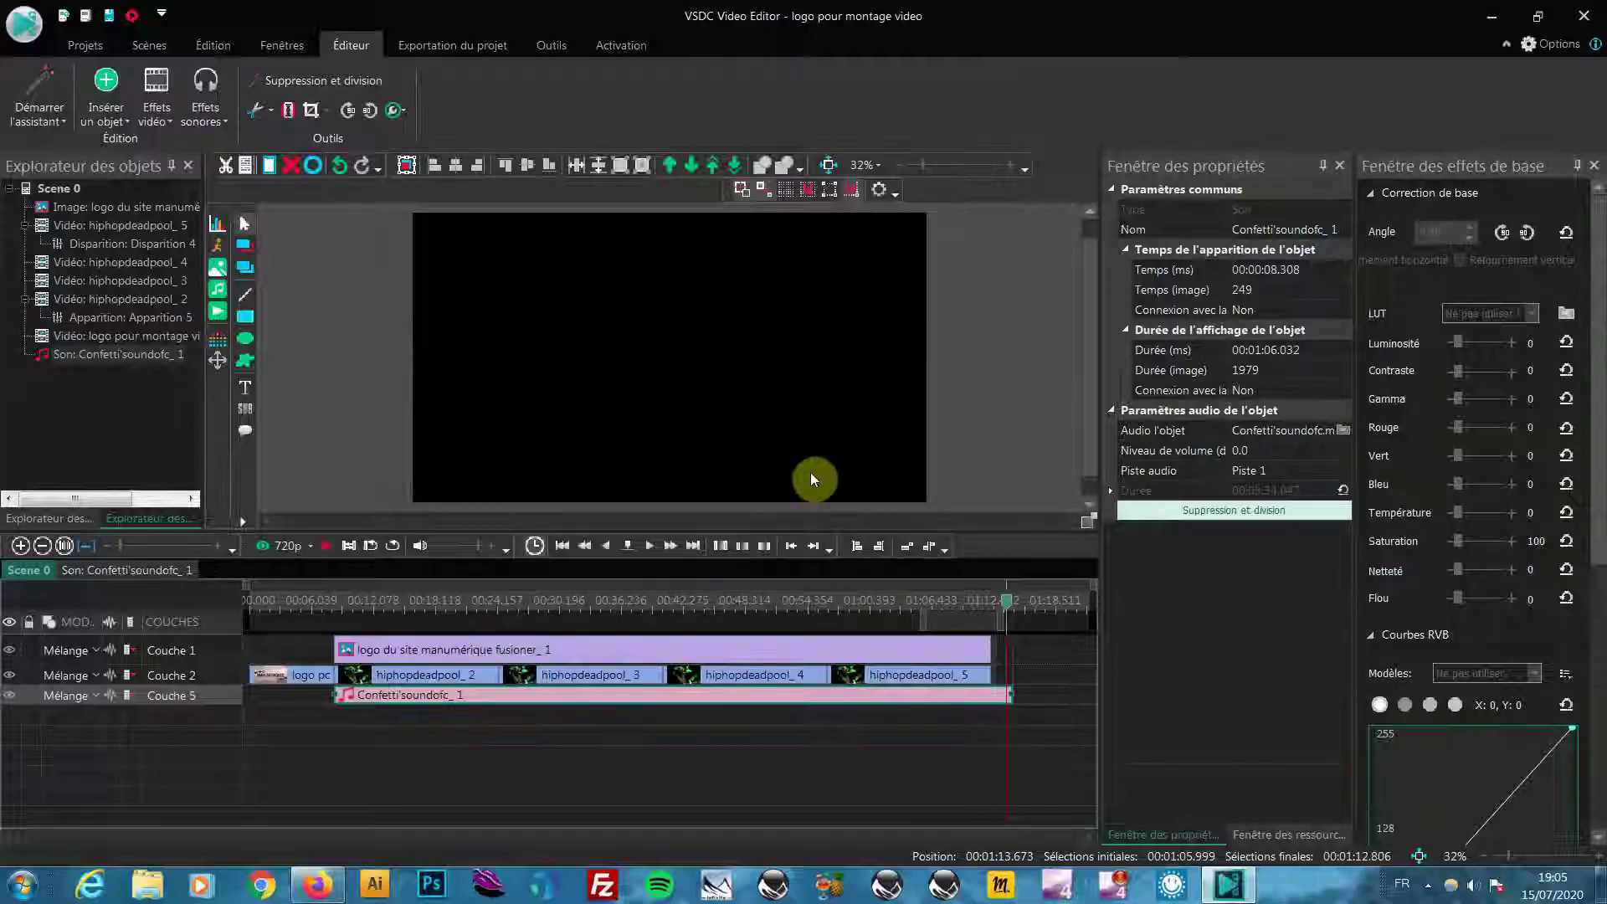
{"action": "left_click_drag", "start_coordinate": [1009, 610], "coordinate": [339, 603]}
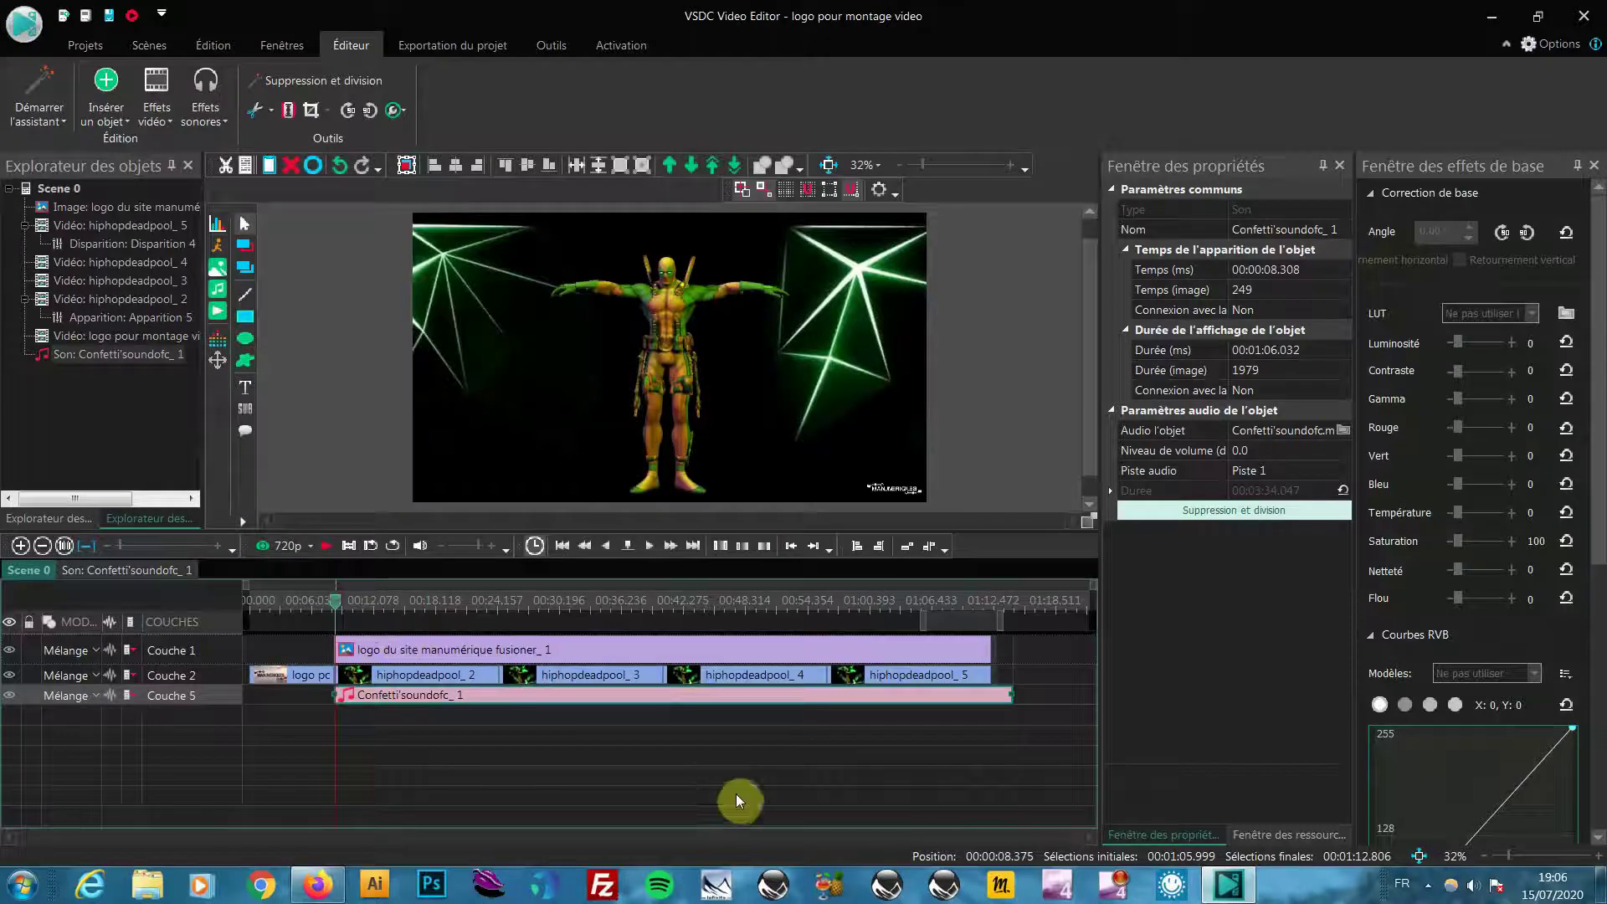
{"action": "left_click_drag", "start_coordinate": [1038, 744], "coordinate": [384, 658]}
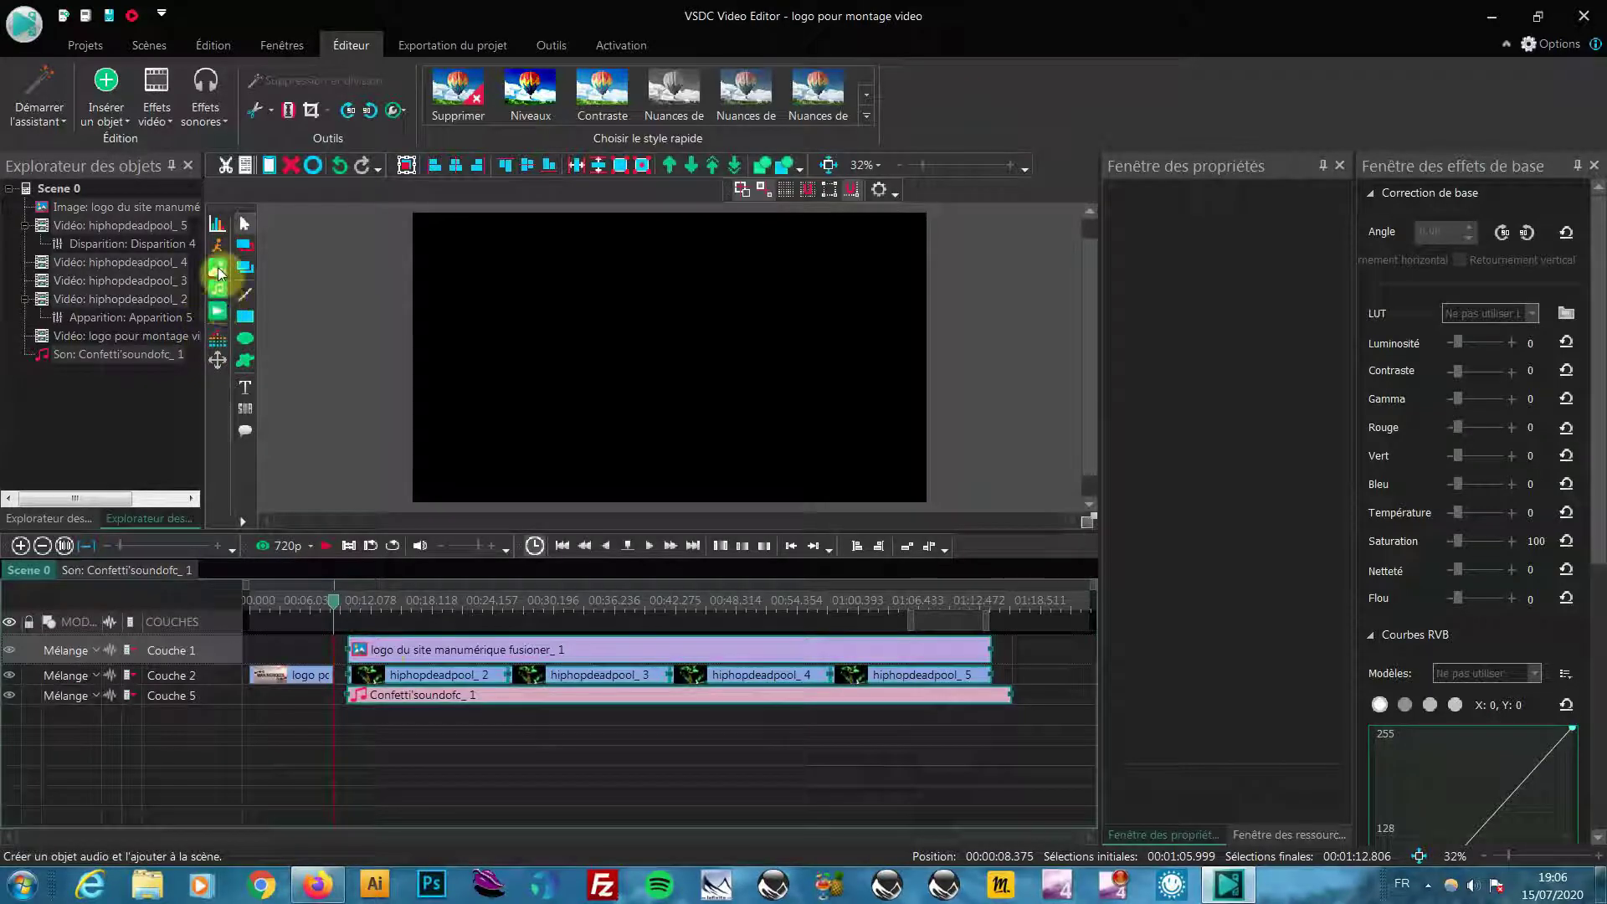
Step: Insert the pngwave image from the Bureau folder, using the cursor-position timing and the option to insert a layer
{"action": "left_click", "coordinate": [218, 269]}
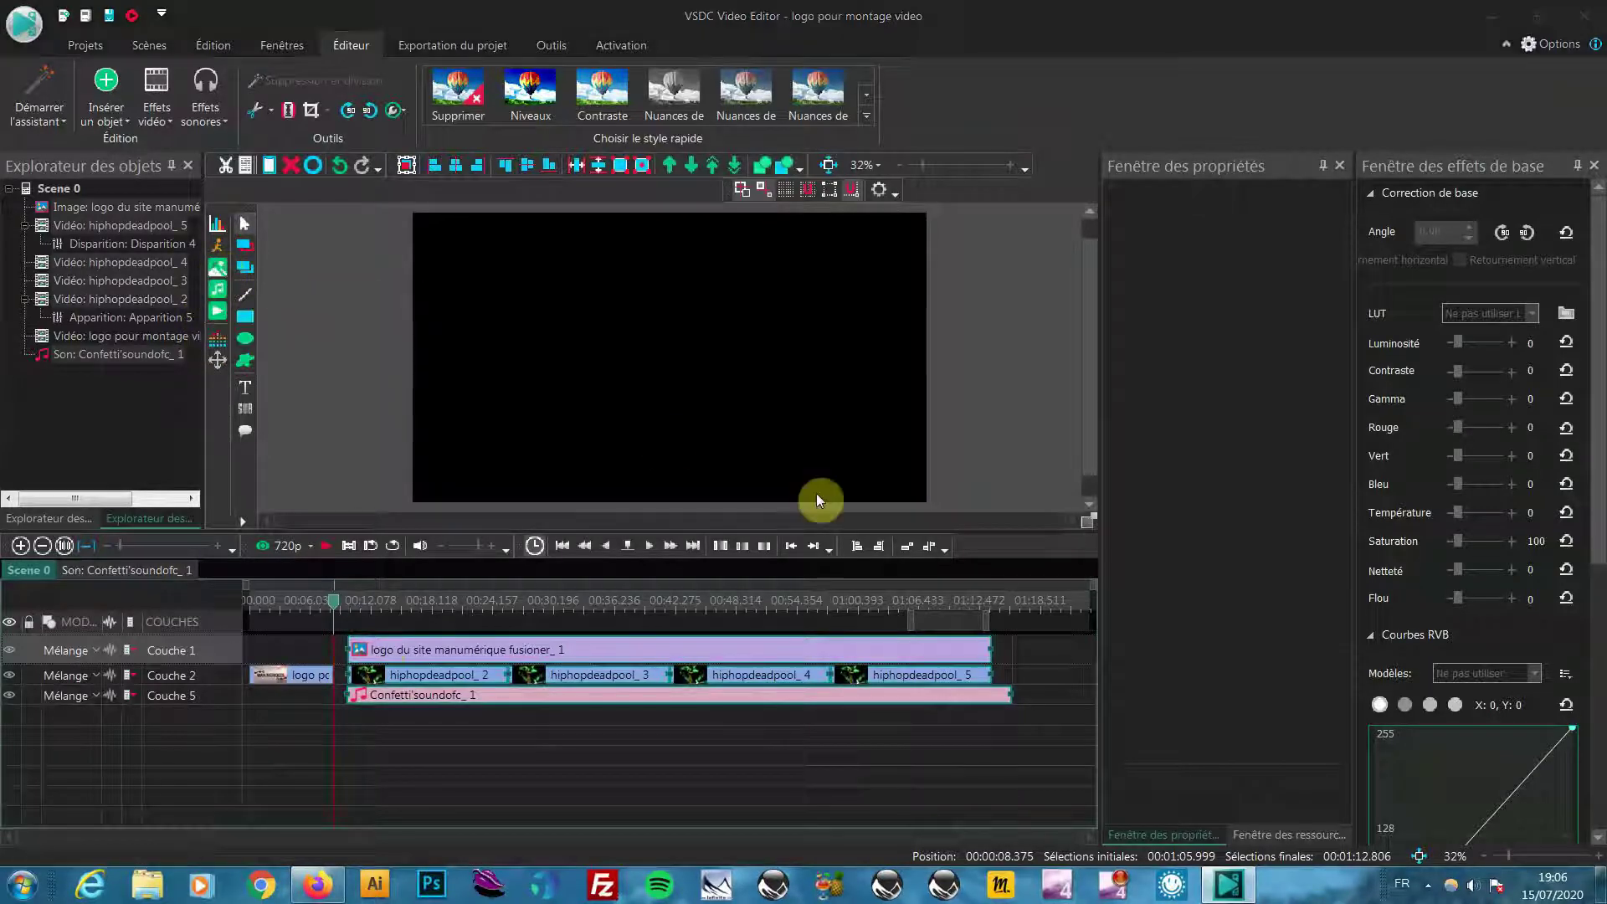
{"action": "left_click", "coordinate": [412, 261]}
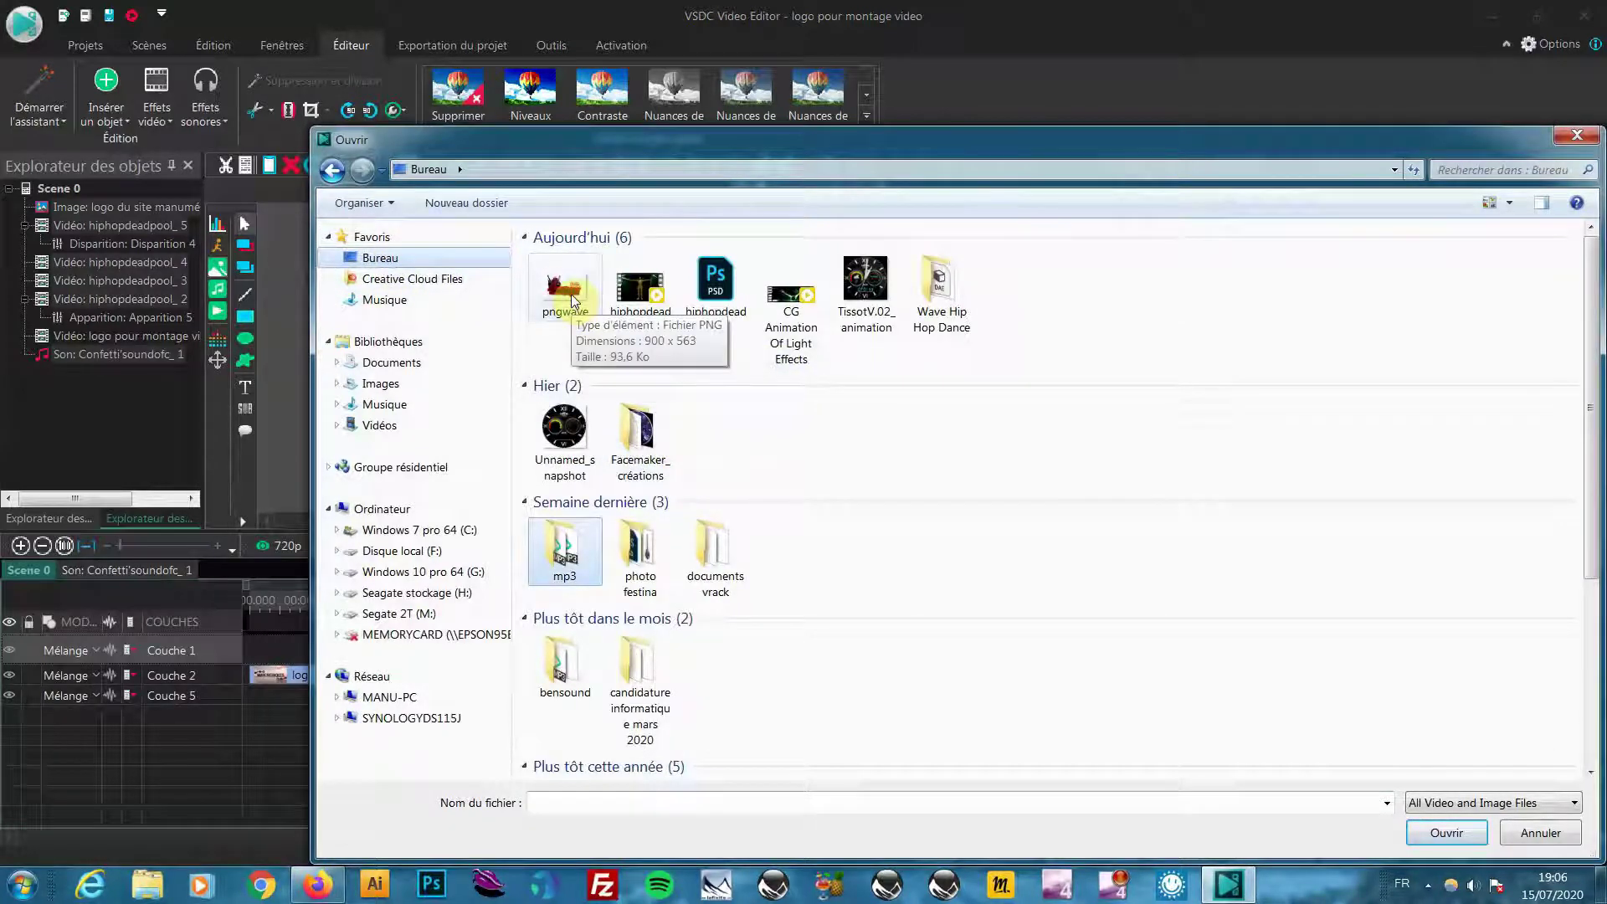
{"action": "double_click", "coordinate": [572, 299]}
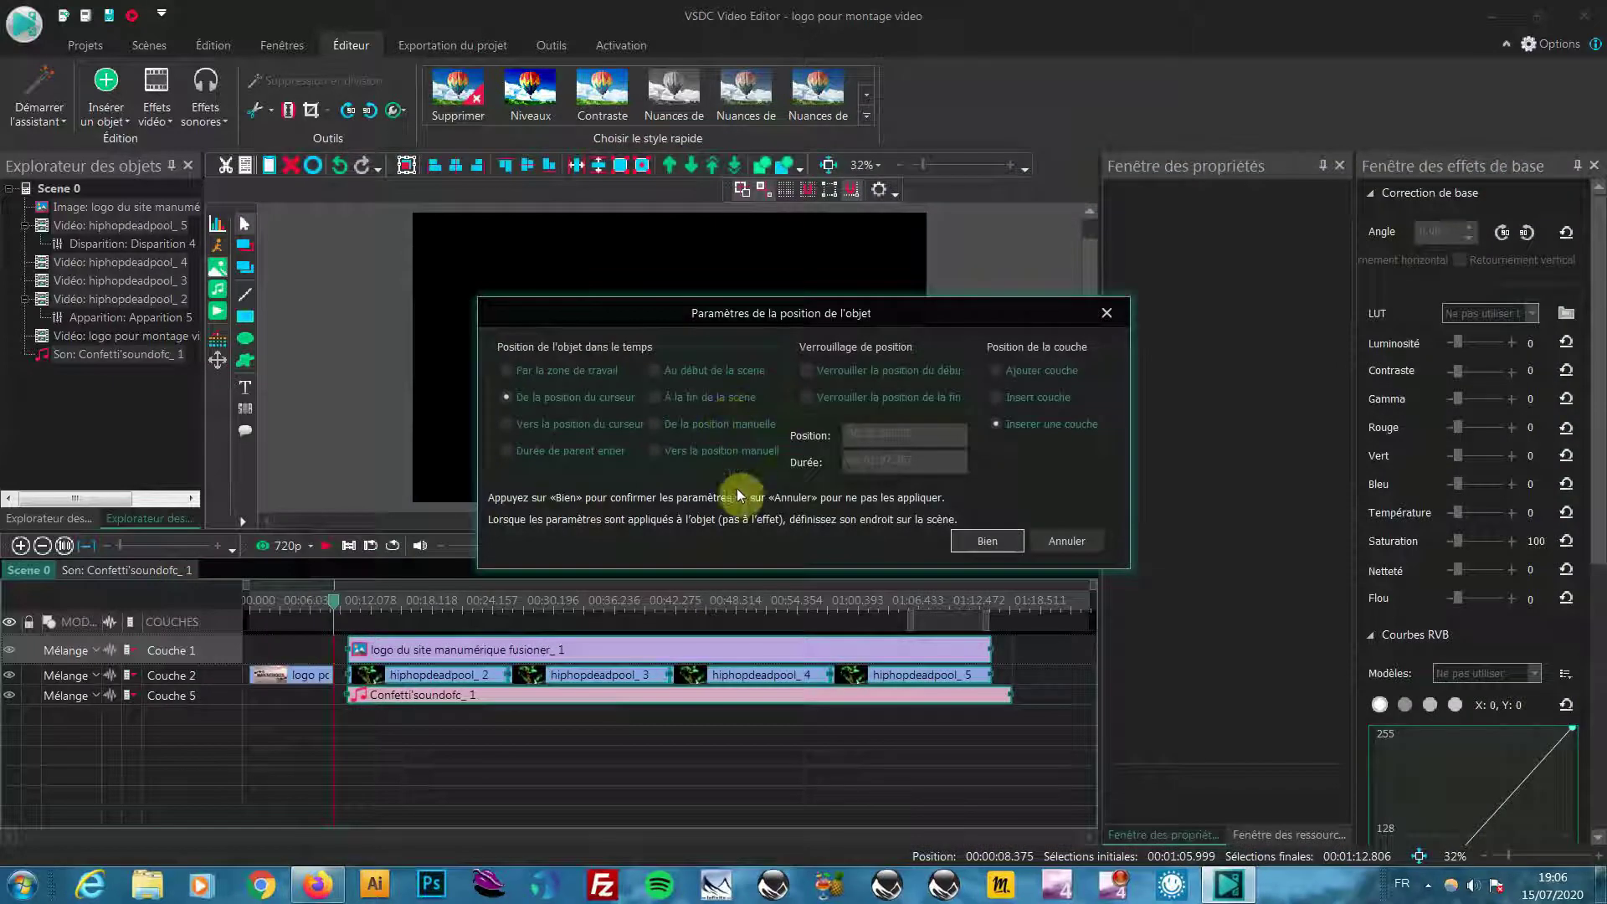
{"action": "left_click", "coordinate": [977, 541]}
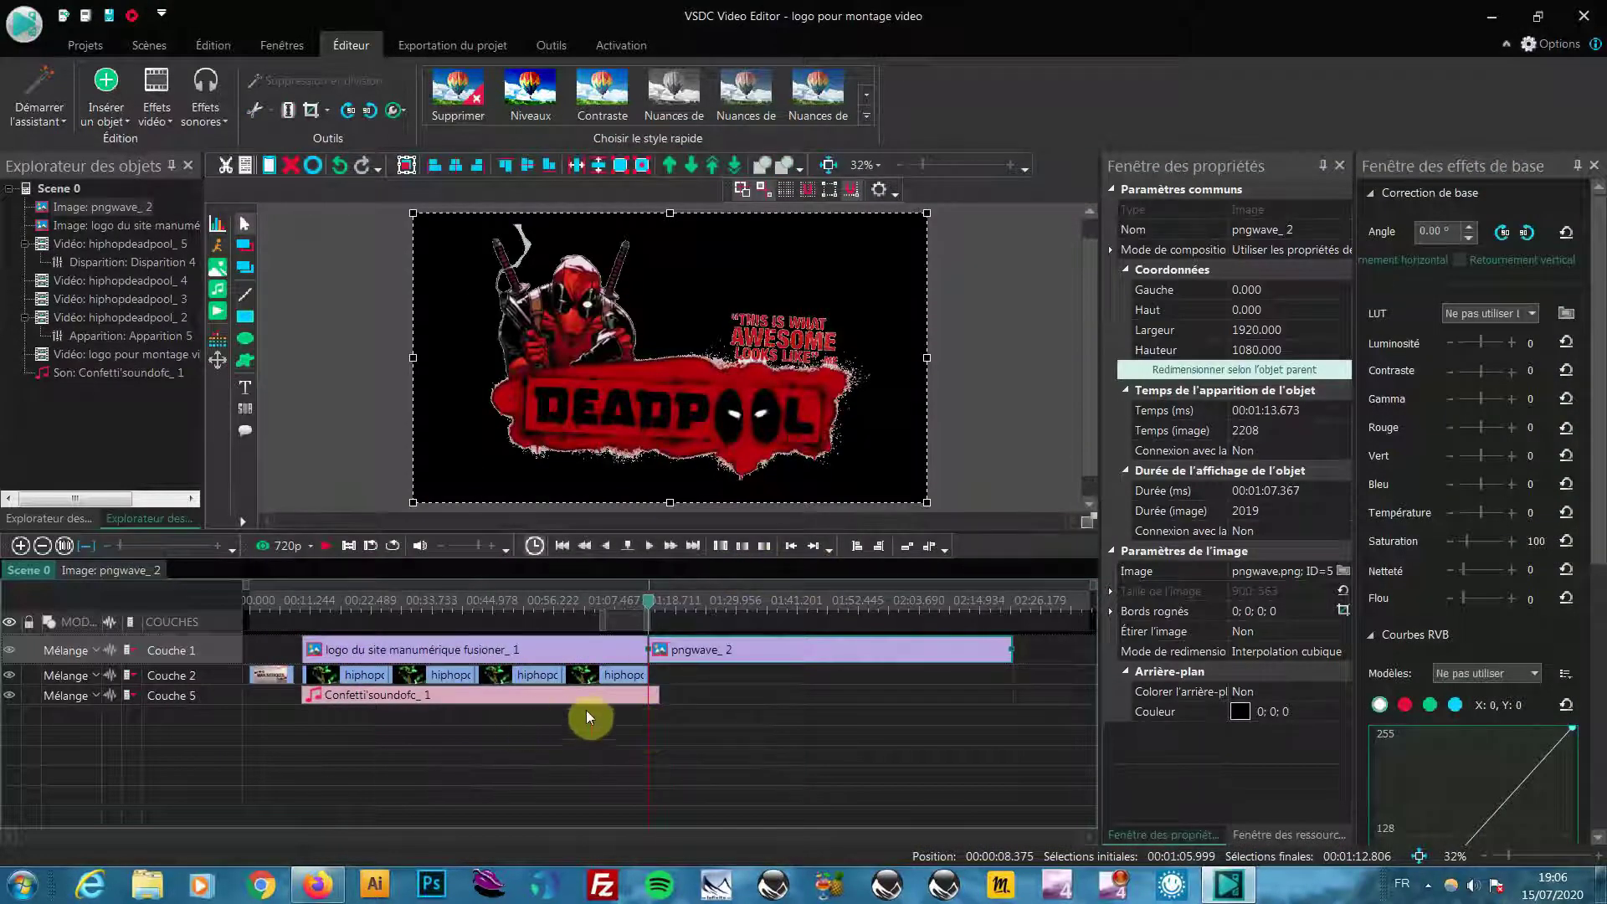
Step: Move the pngwave title image onto its own layer beneath the audio, starting at 00:00:08.308 where the intro ends
{"action": "mouse_move", "coordinate": [745, 651]}
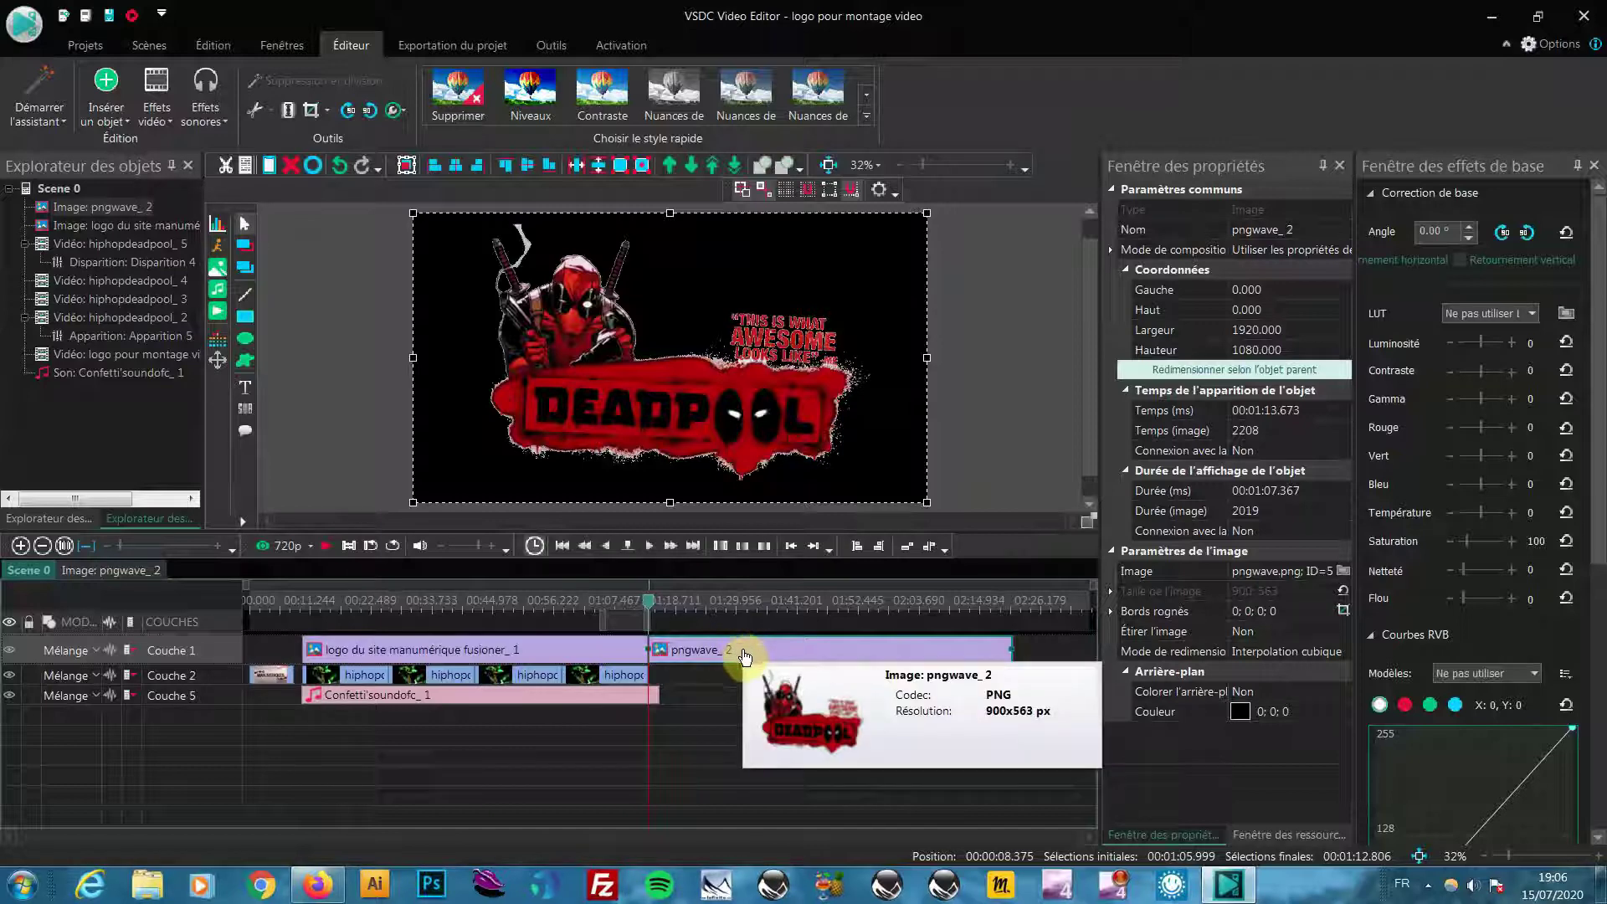
{"action": "left_click_drag", "start_coordinate": [746, 645], "coordinate": [468, 730]}
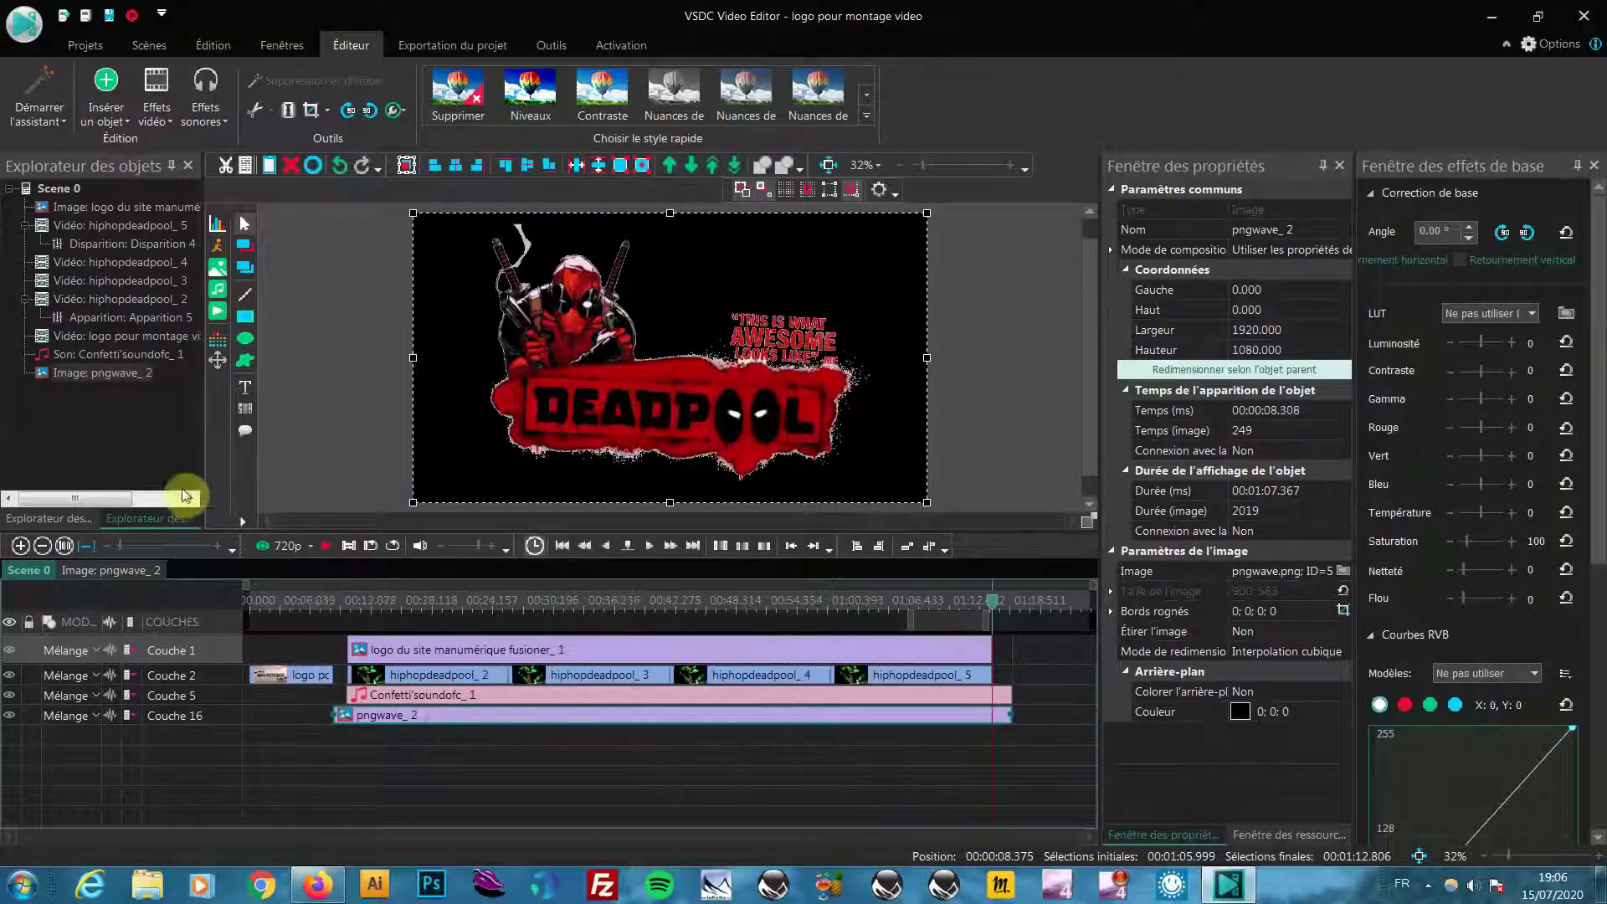
{"action": "left_click_drag", "start_coordinate": [123, 544], "coordinate": [146, 545]}
{"action": "left_click", "coordinate": [356, 835]}
{"action": "left_click_drag", "start_coordinate": [390, 842], "coordinate": [104, 793]}
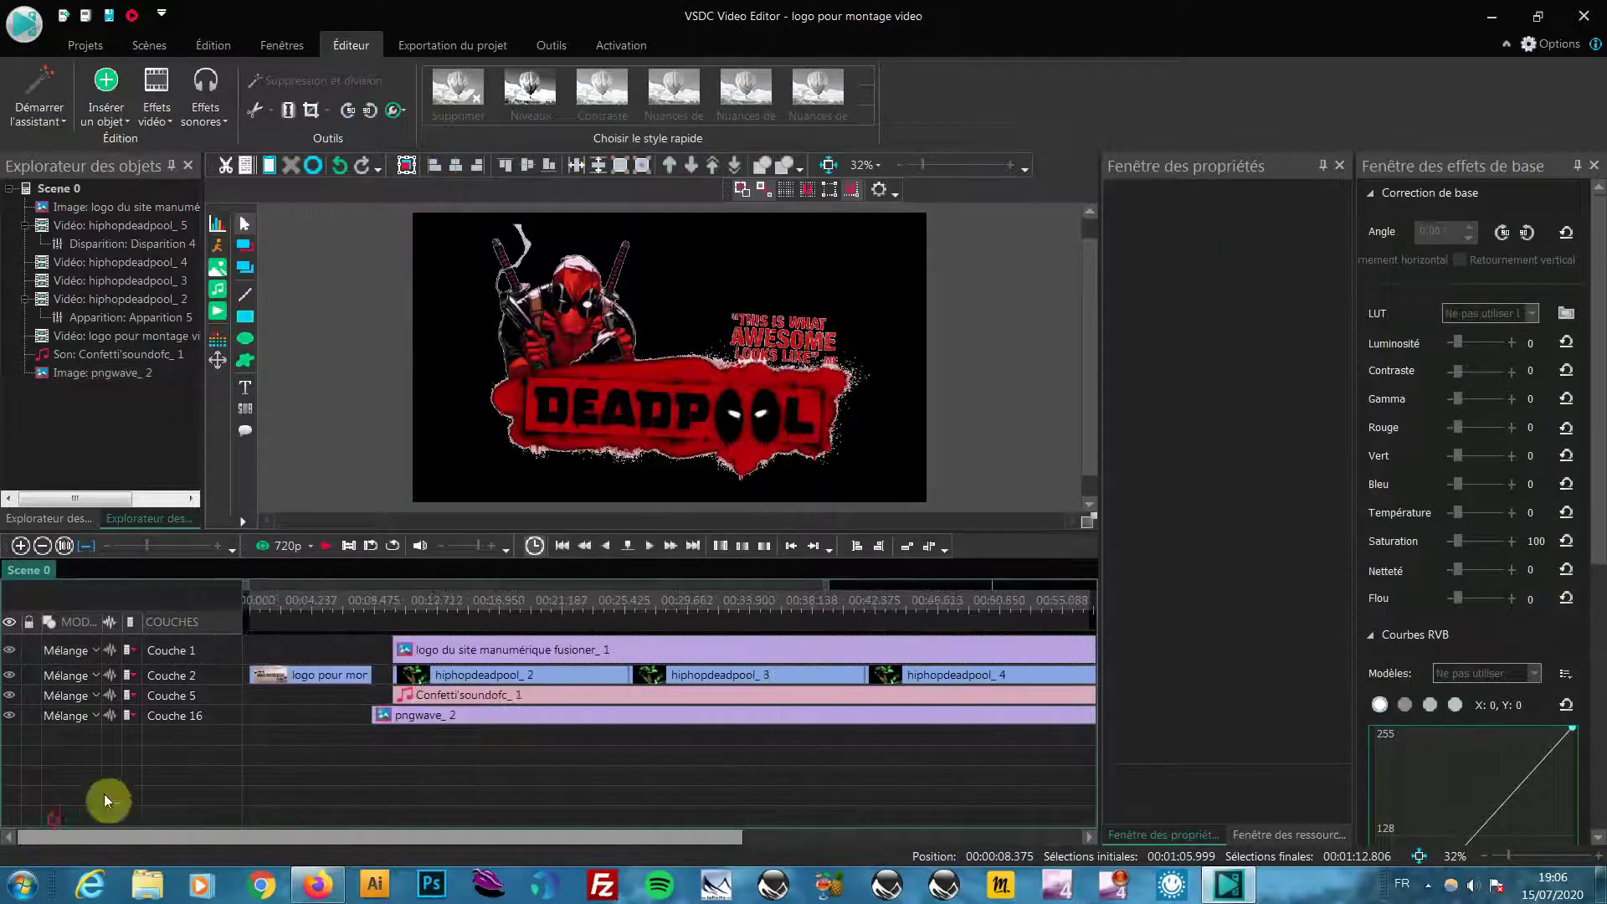
{"action": "left_click", "coordinate": [389, 719]}
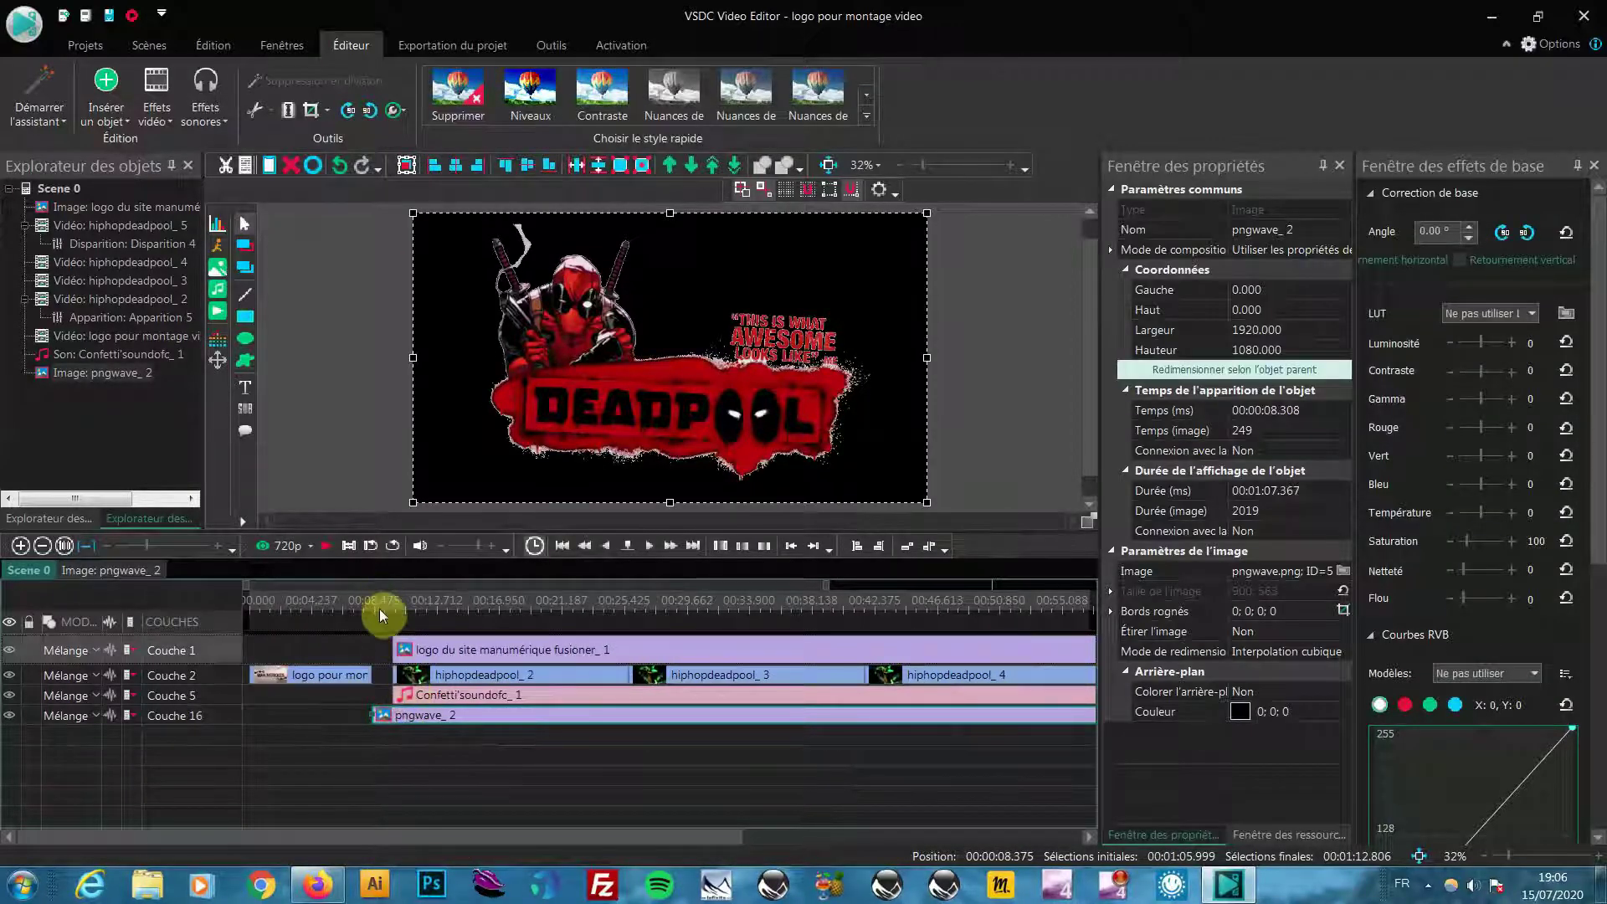
Step: Shorten the pngwave title image to 1.434 s so it fits between the intro logo and the first hiphopdeadpool clip
{"action": "left_click_drag", "start_coordinate": [670, 836], "coordinate": [1078, 841]}
{"action": "left_click_drag", "start_coordinate": [976, 712], "coordinate": [295, 714]}
{"action": "left_click_drag", "start_coordinate": [491, 847], "coordinate": [143, 833]}
{"action": "left_click_drag", "start_coordinate": [679, 714], "coordinate": [390, 718]}
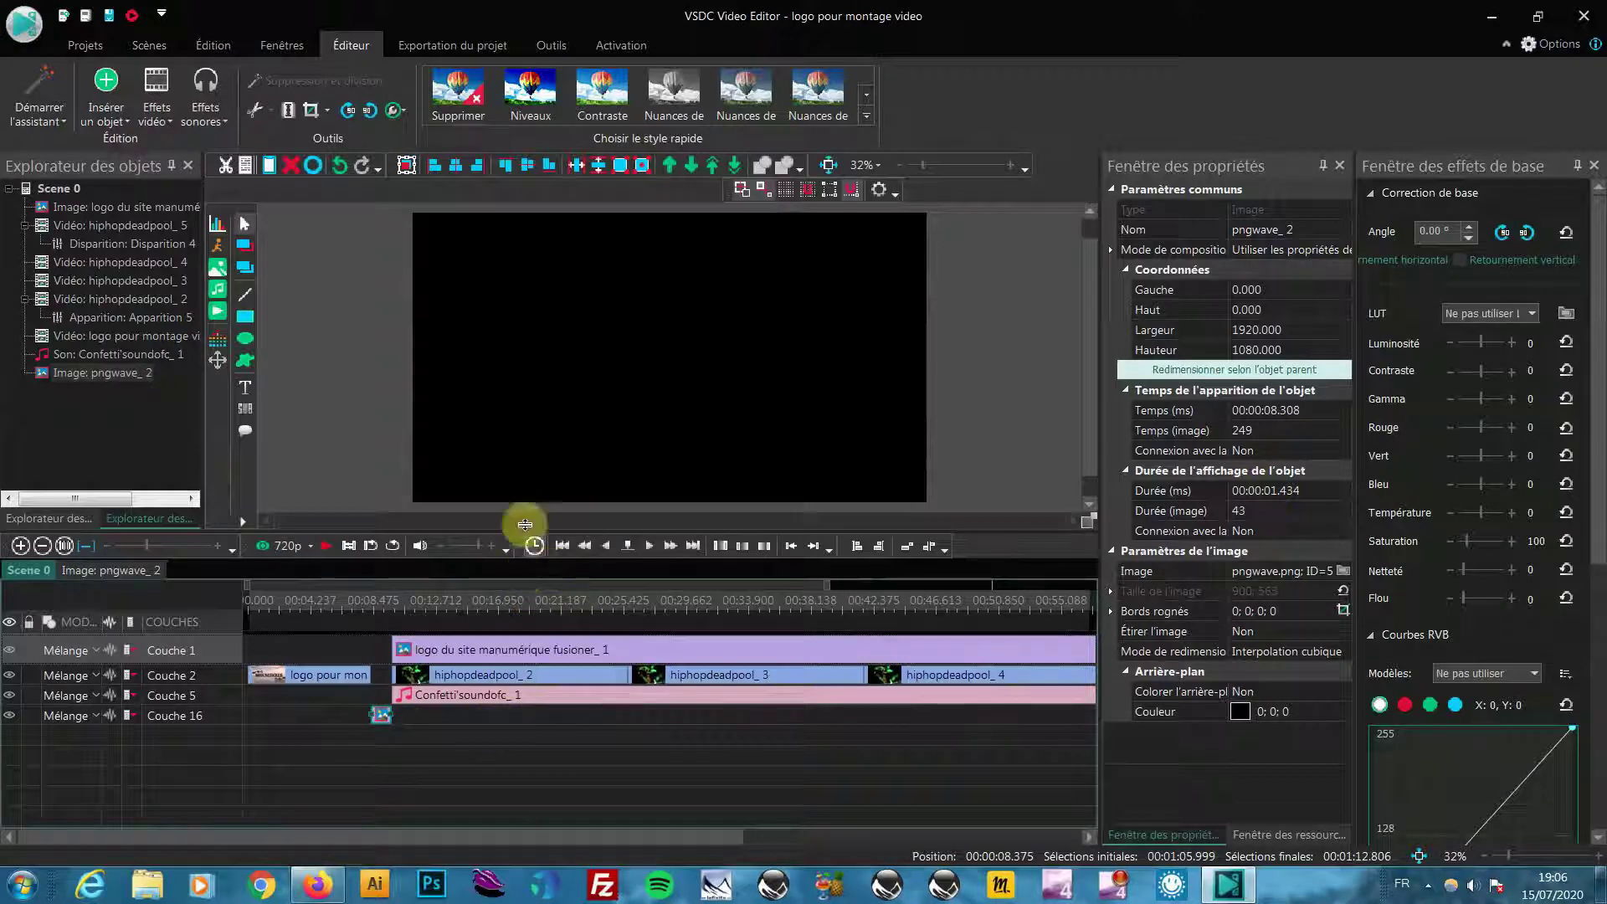
Step: Scrub through the end of the intro, the Deadpool title and the start of the first hiphopdeadpool clip
{"action": "left_click", "coordinate": [703, 602]}
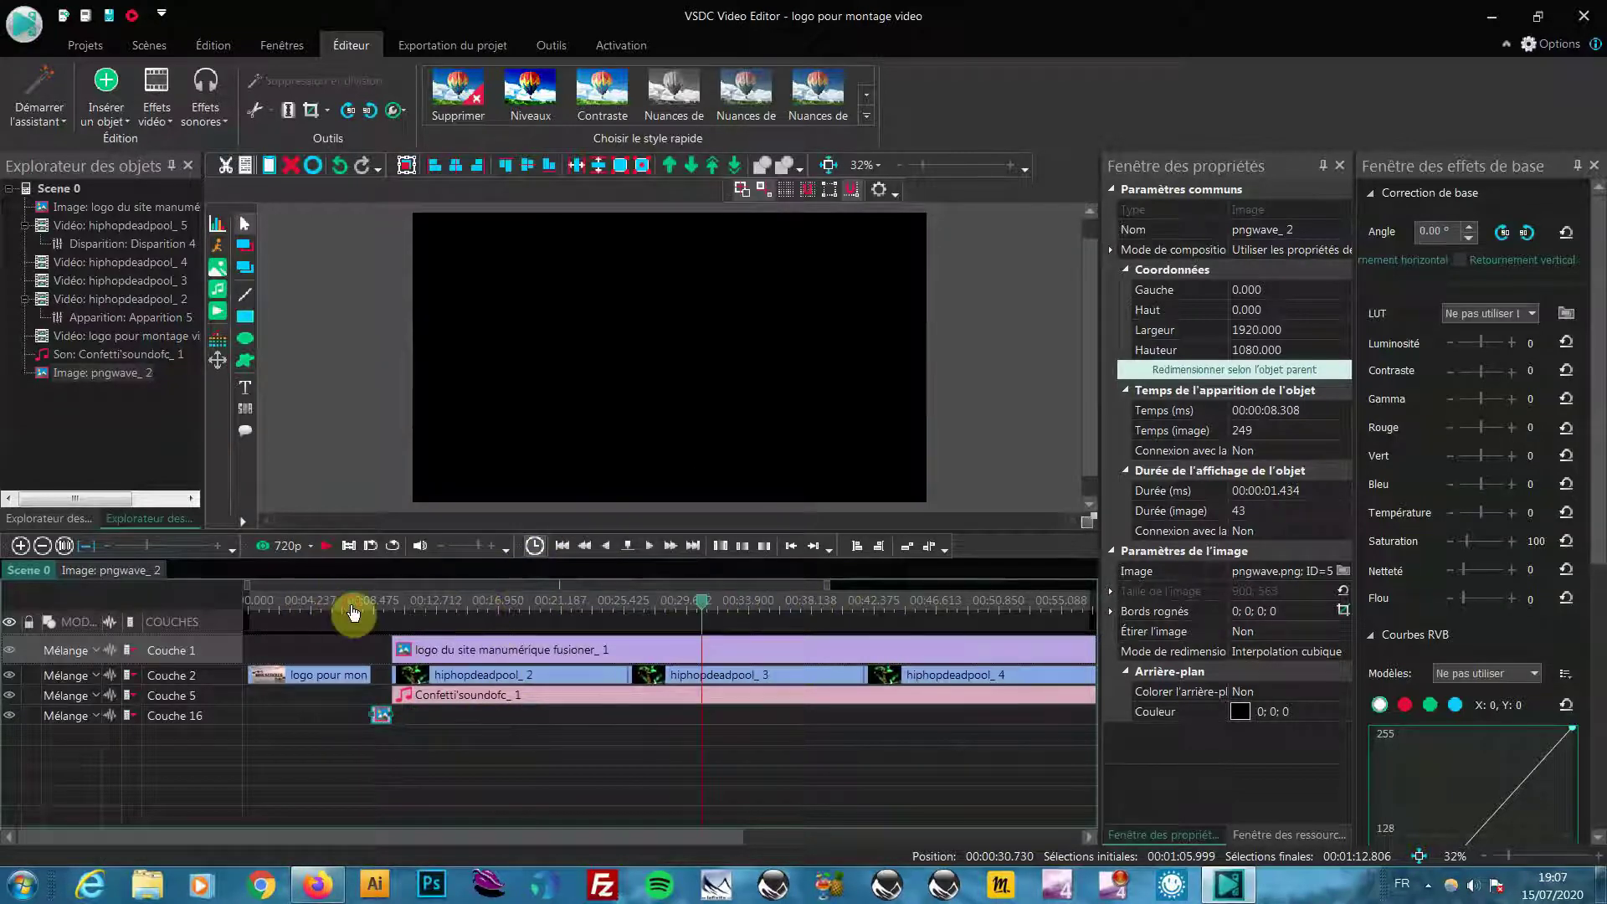
{"action": "key", "text": "Home"}
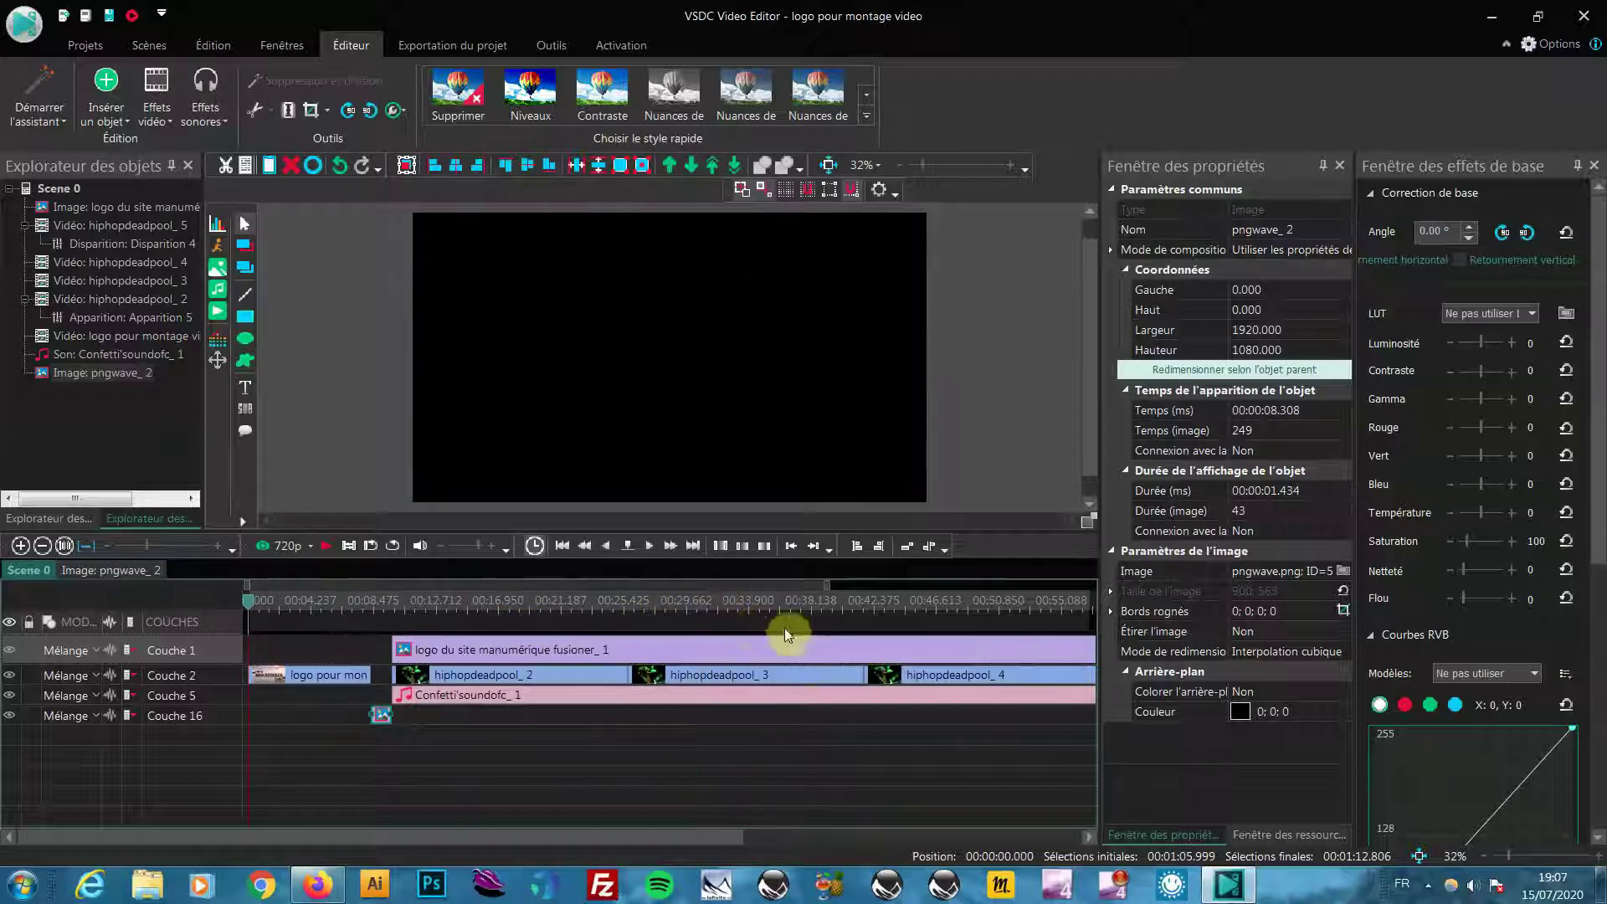
{"action": "left_click", "coordinate": [362, 619]}
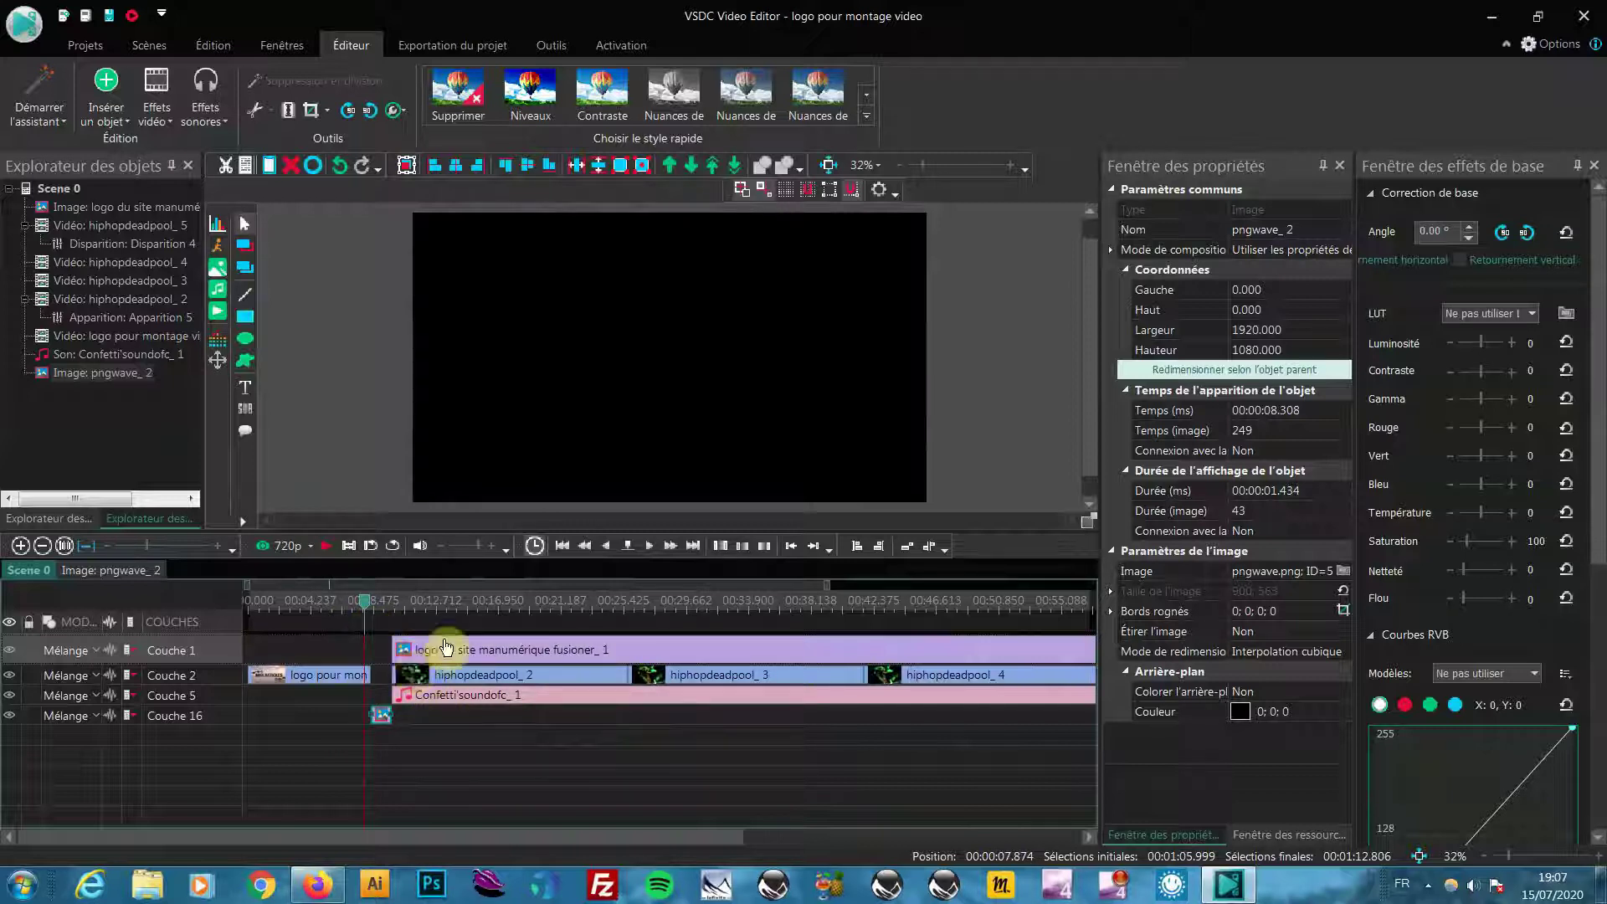
{"action": "left_click", "coordinate": [368, 601]}
{"action": "left_click_drag", "start_coordinate": [363, 676], "coordinate": [359, 676]}
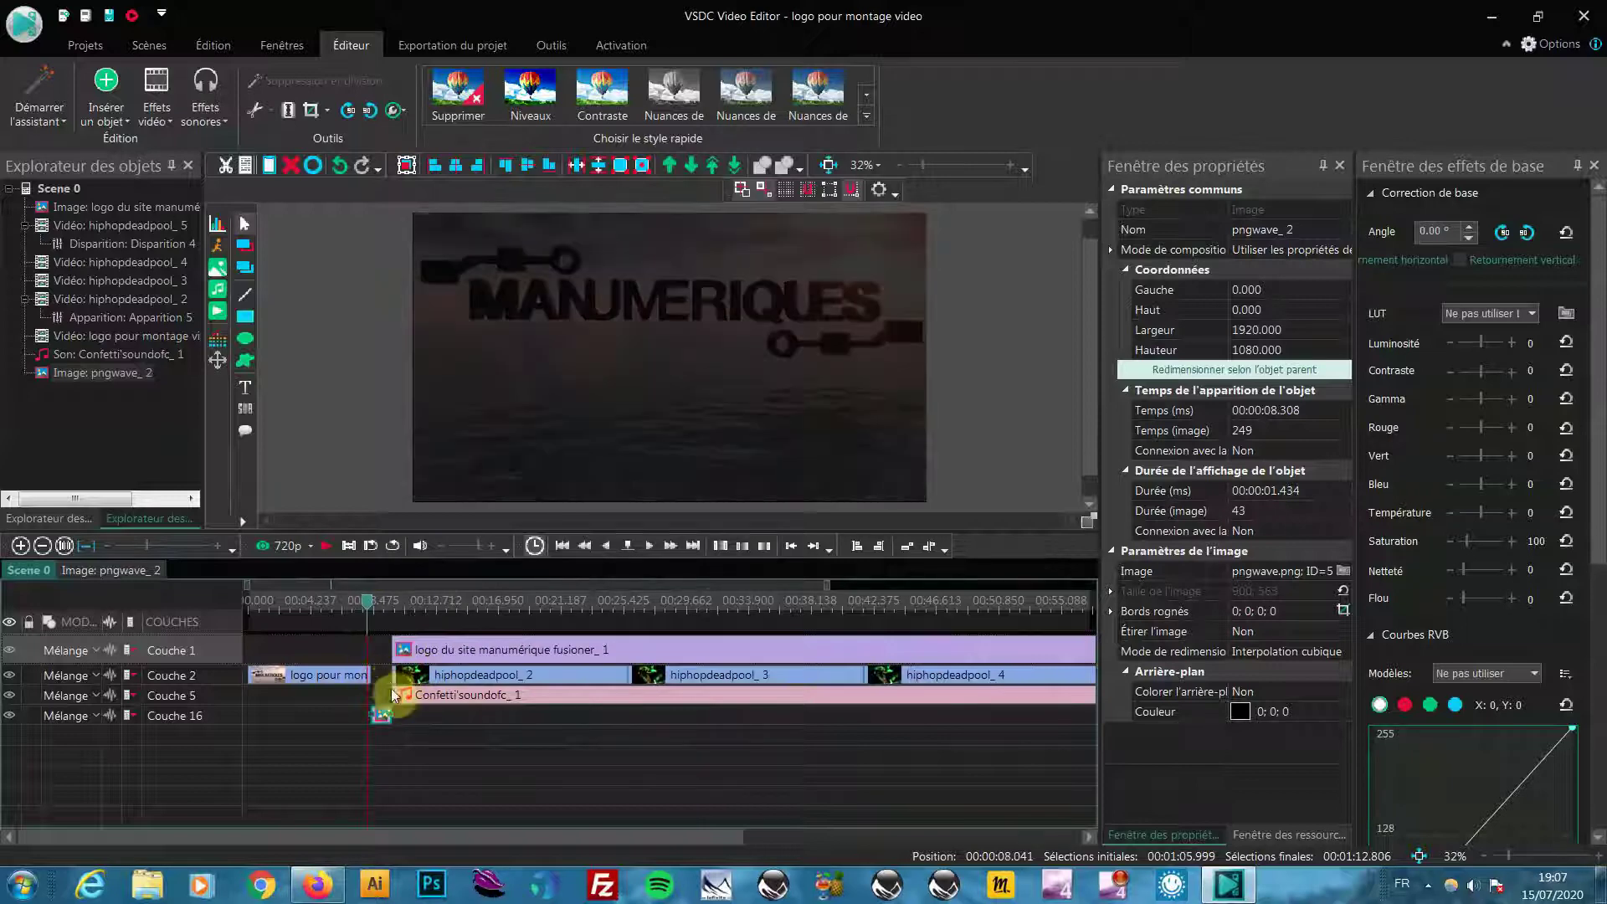
{"action": "left_click", "coordinate": [379, 614]}
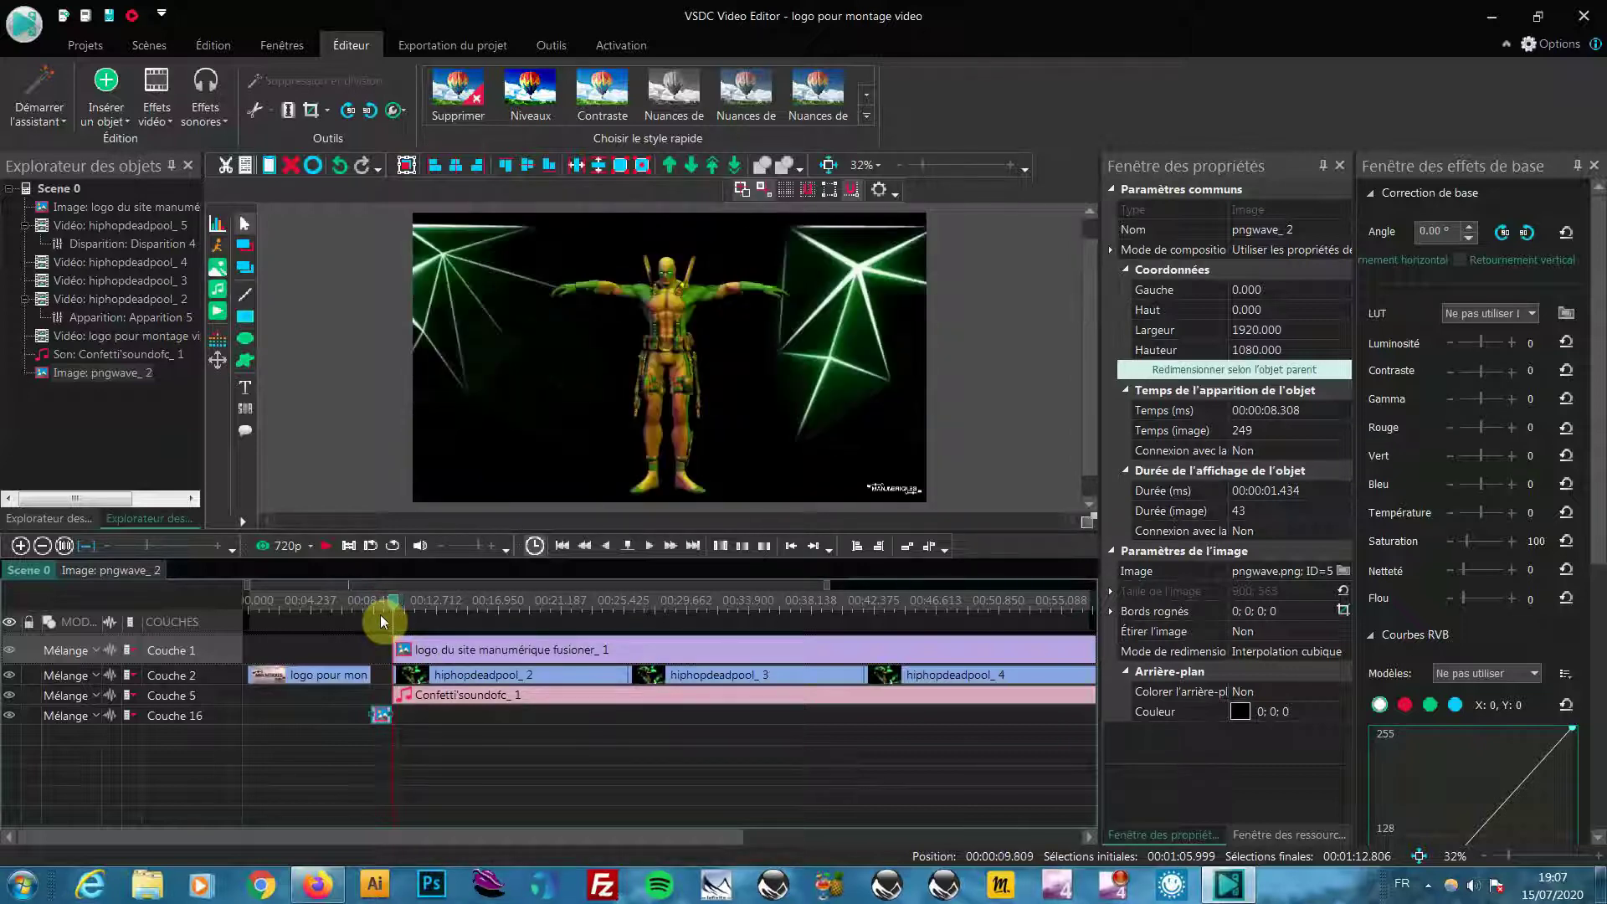
{"action": "key", "text": "space"}
{"action": "key", "text": "Left"}
{"action": "key", "text": "Left"}
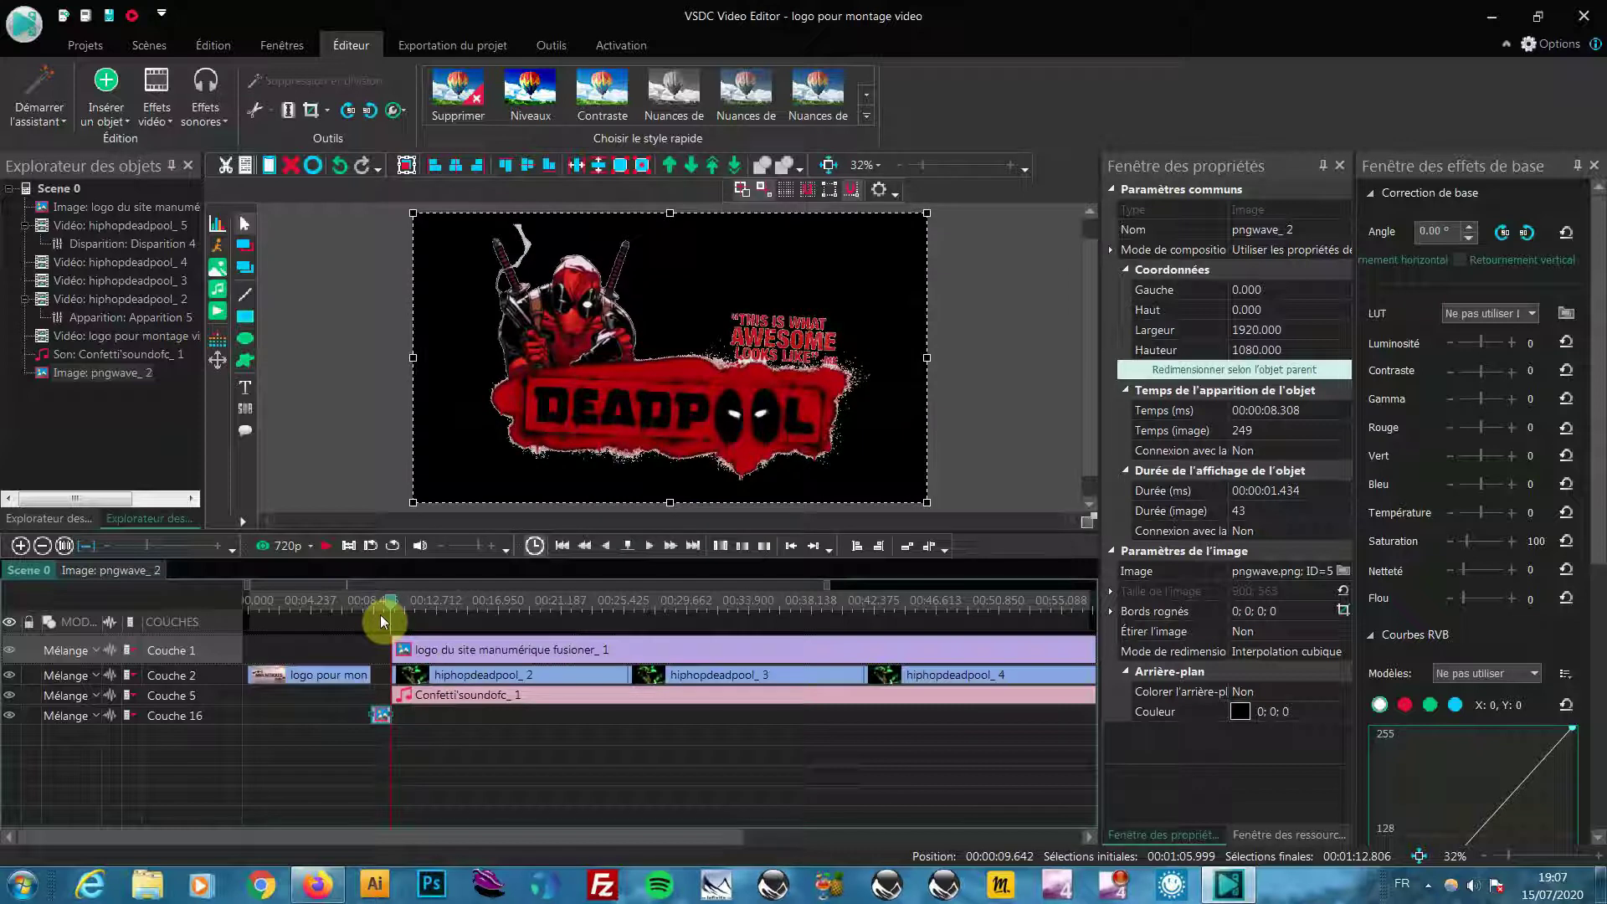
Step: Step back to the title image's start at 00:00:08.308 and preview the scene from the intro into the first clip
{"action": "left_click", "coordinate": [380, 614]}
{"action": "key", "text": "Left"}
{"action": "key", "text": "Left"}
{"action": "key", "text": "Left"}
{"action": "key", "text": "Left"}
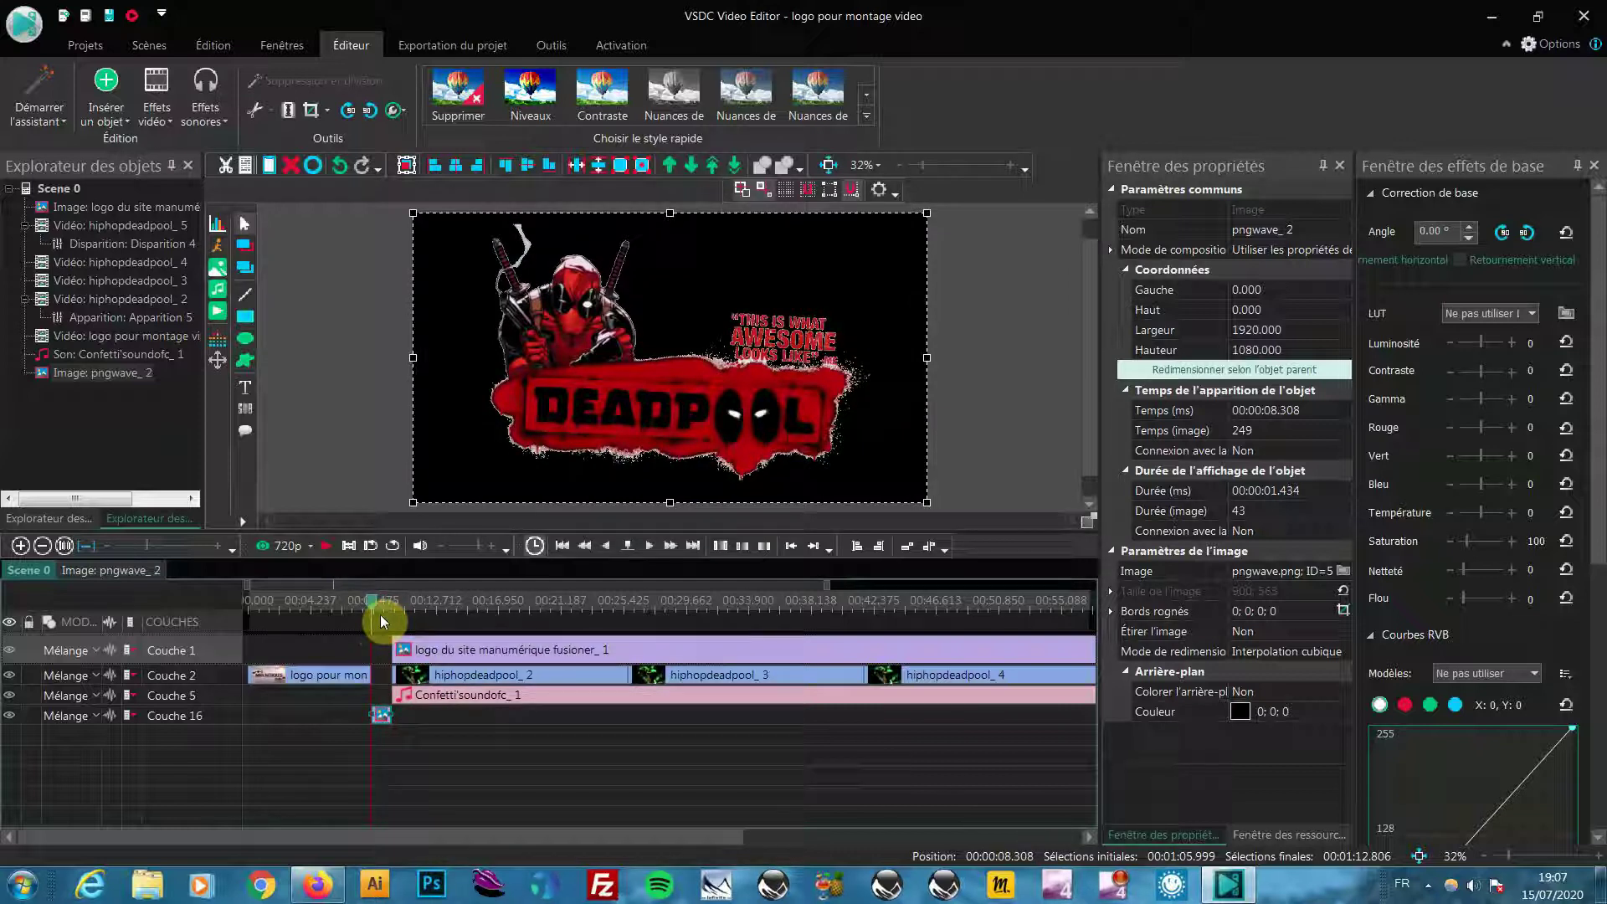
{"action": "left_click", "coordinate": [328, 552]}
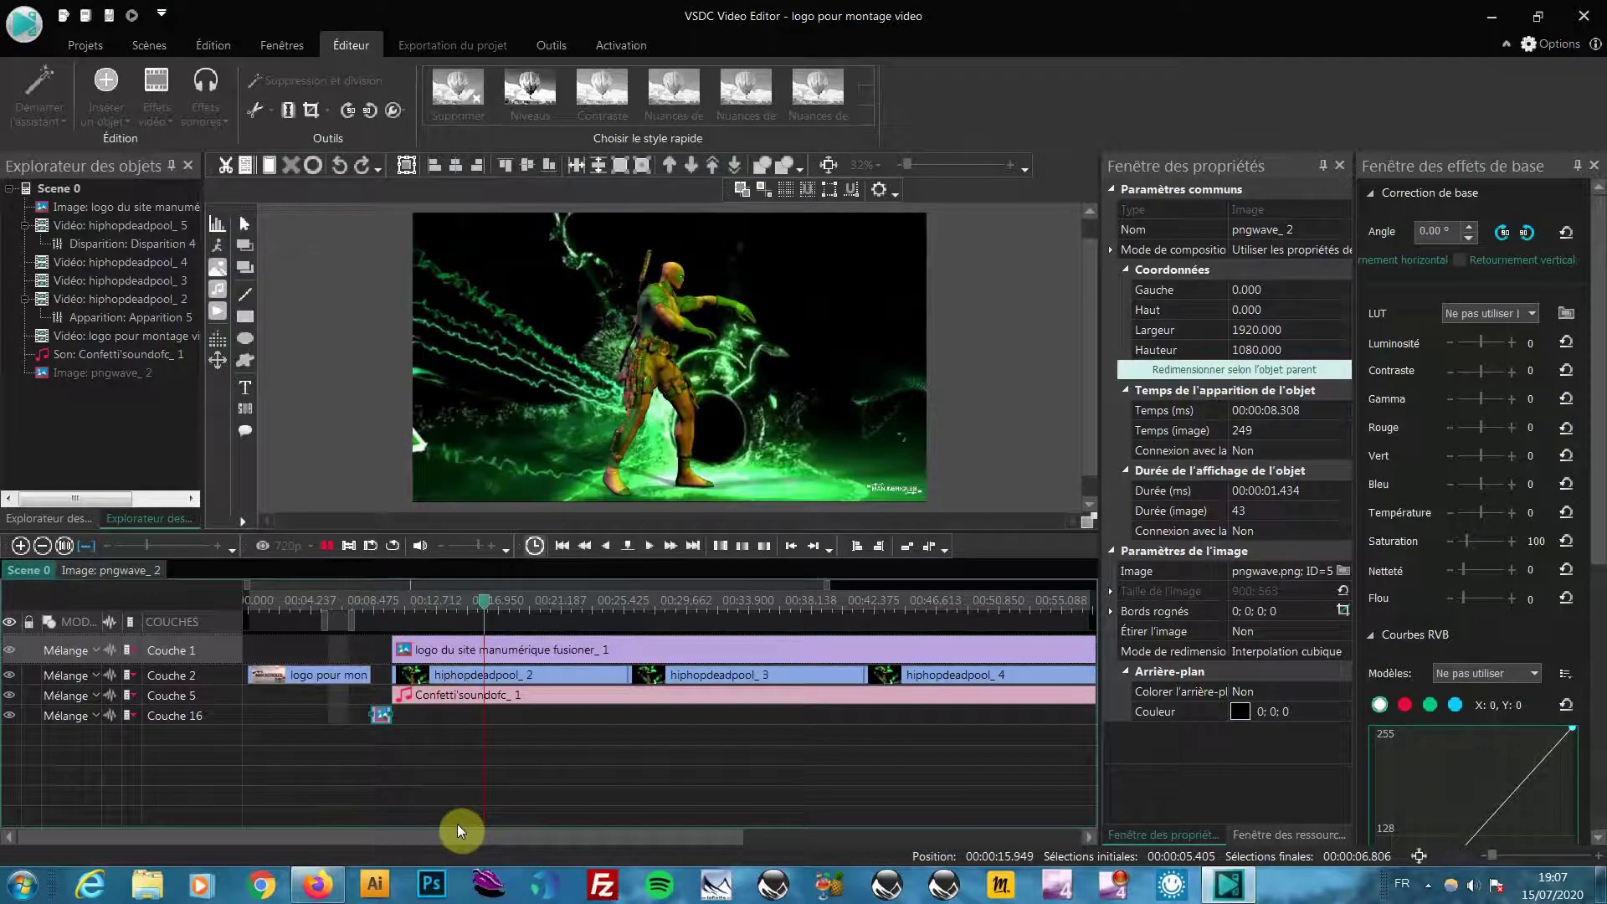
{"action": "left_click", "coordinate": [326, 545]}
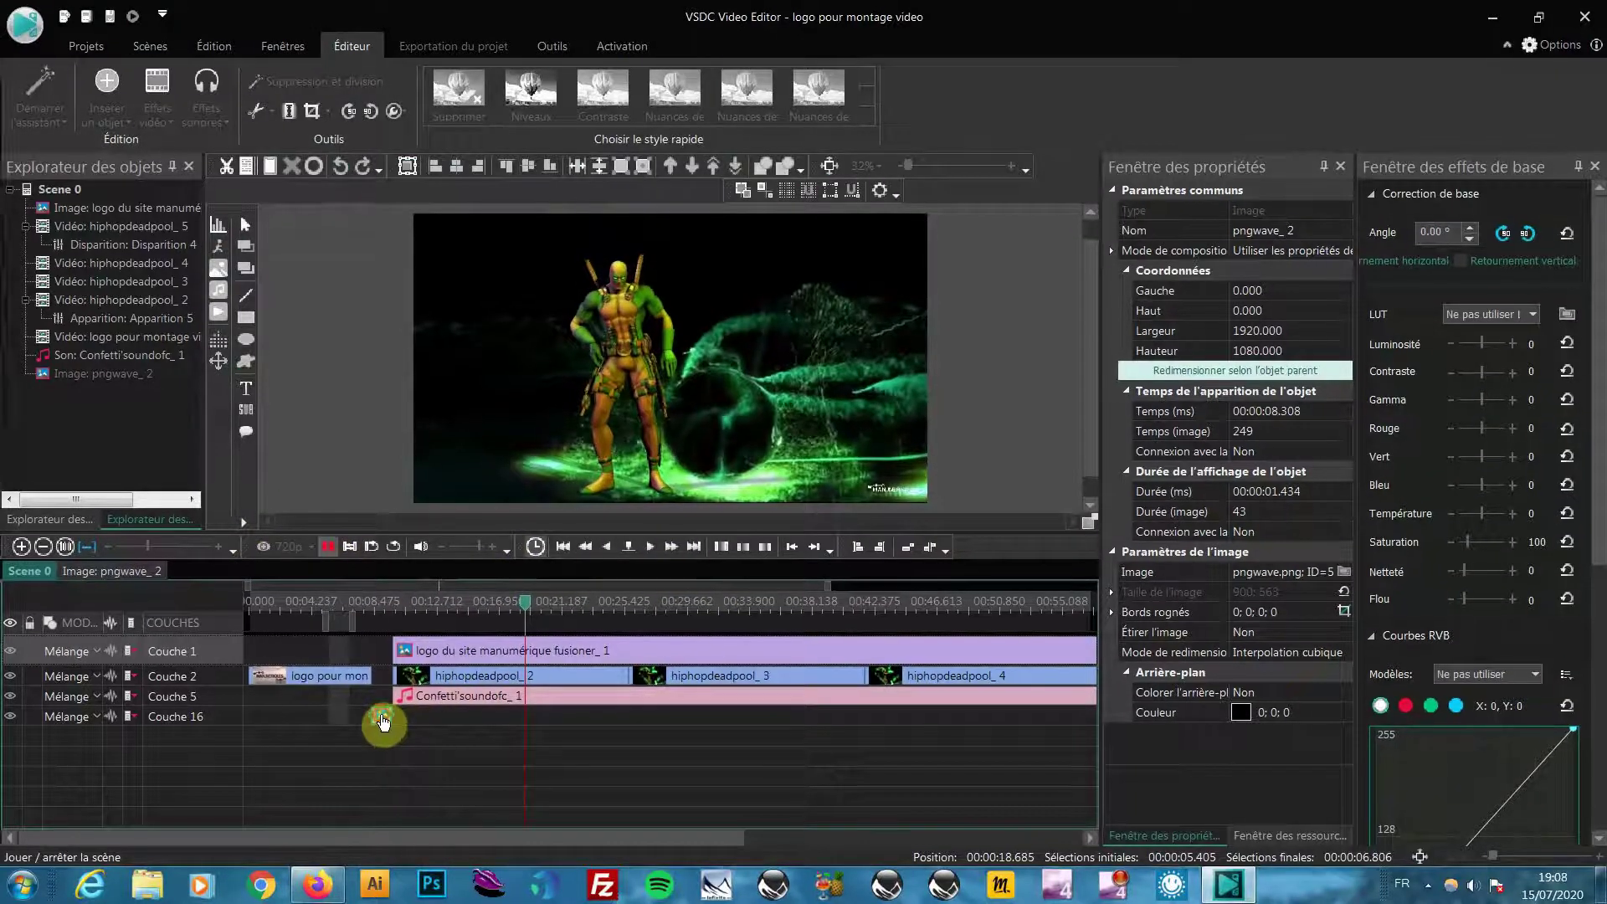
Step: Lengthen the pngwave title image to about 3.069 s and shift the watermark, hiphopdeadpool clips and audio together to follow it
{"action": "left_click_drag", "start_coordinate": [389, 713], "coordinate": [403, 715]}
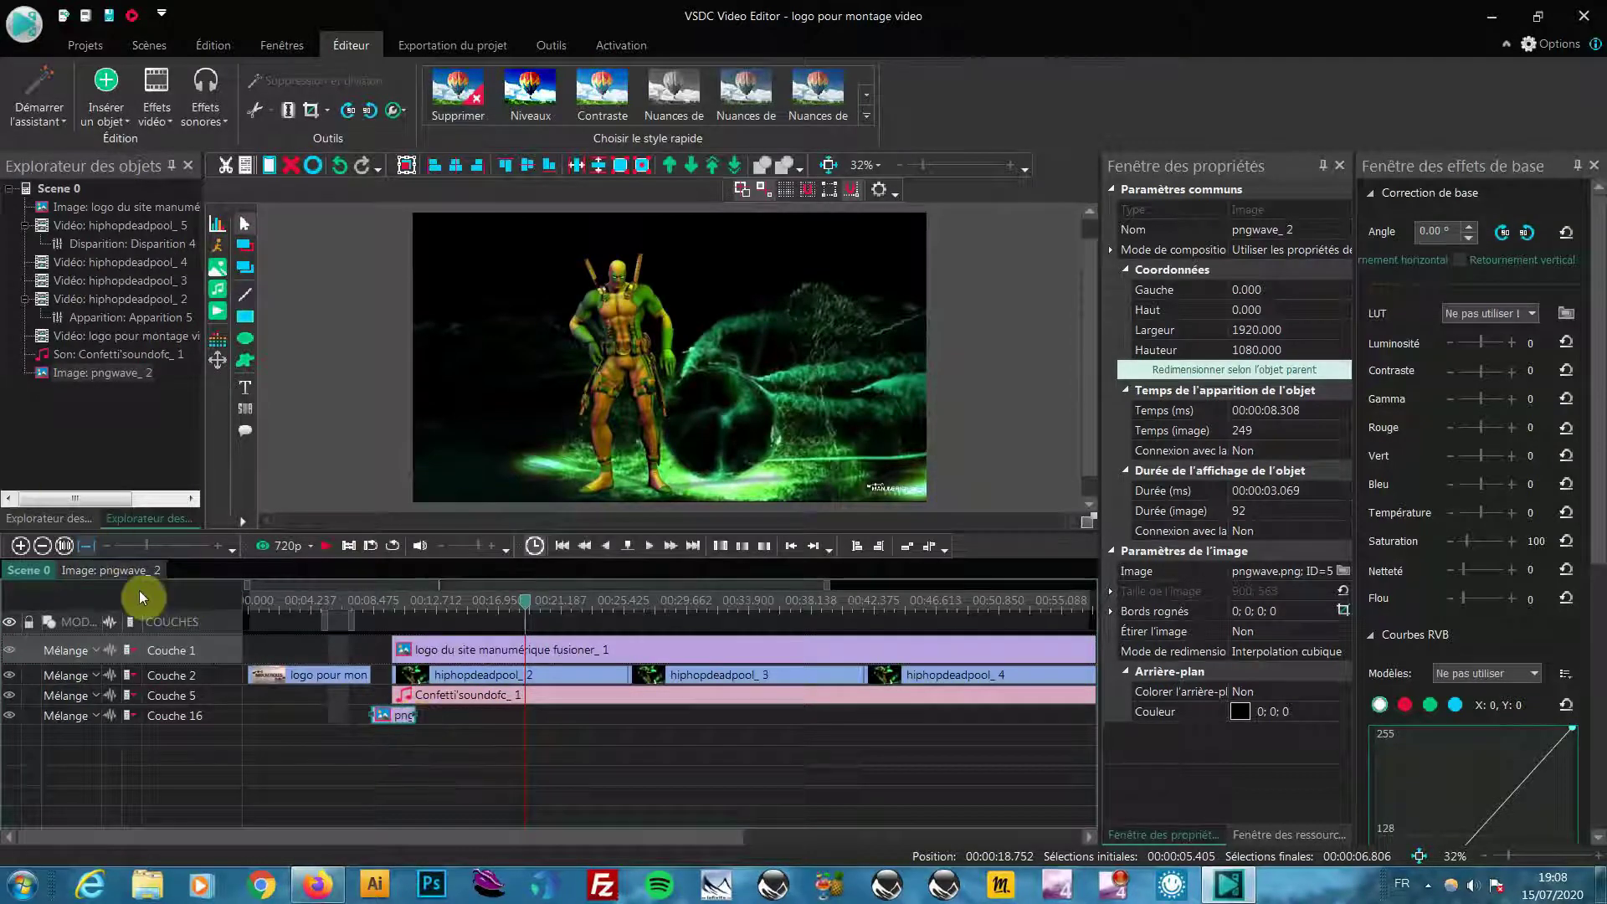
{"action": "left_click_drag", "start_coordinate": [147, 541], "coordinate": [113, 544]}
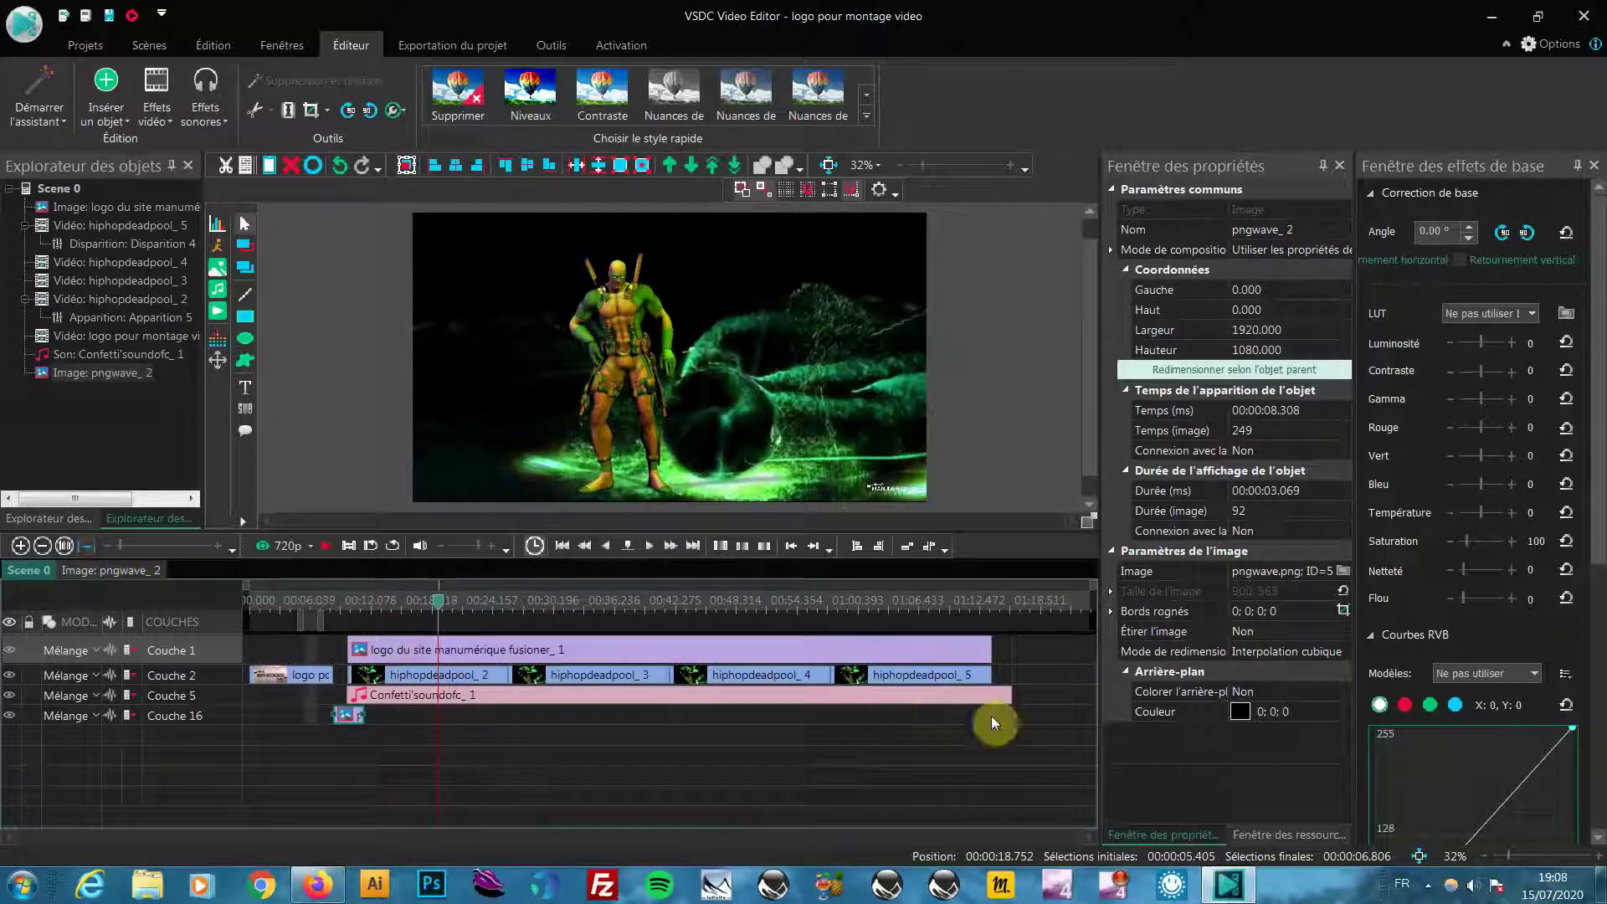
{"action": "left_click_drag", "start_coordinate": [987, 681], "coordinate": [383, 653]}
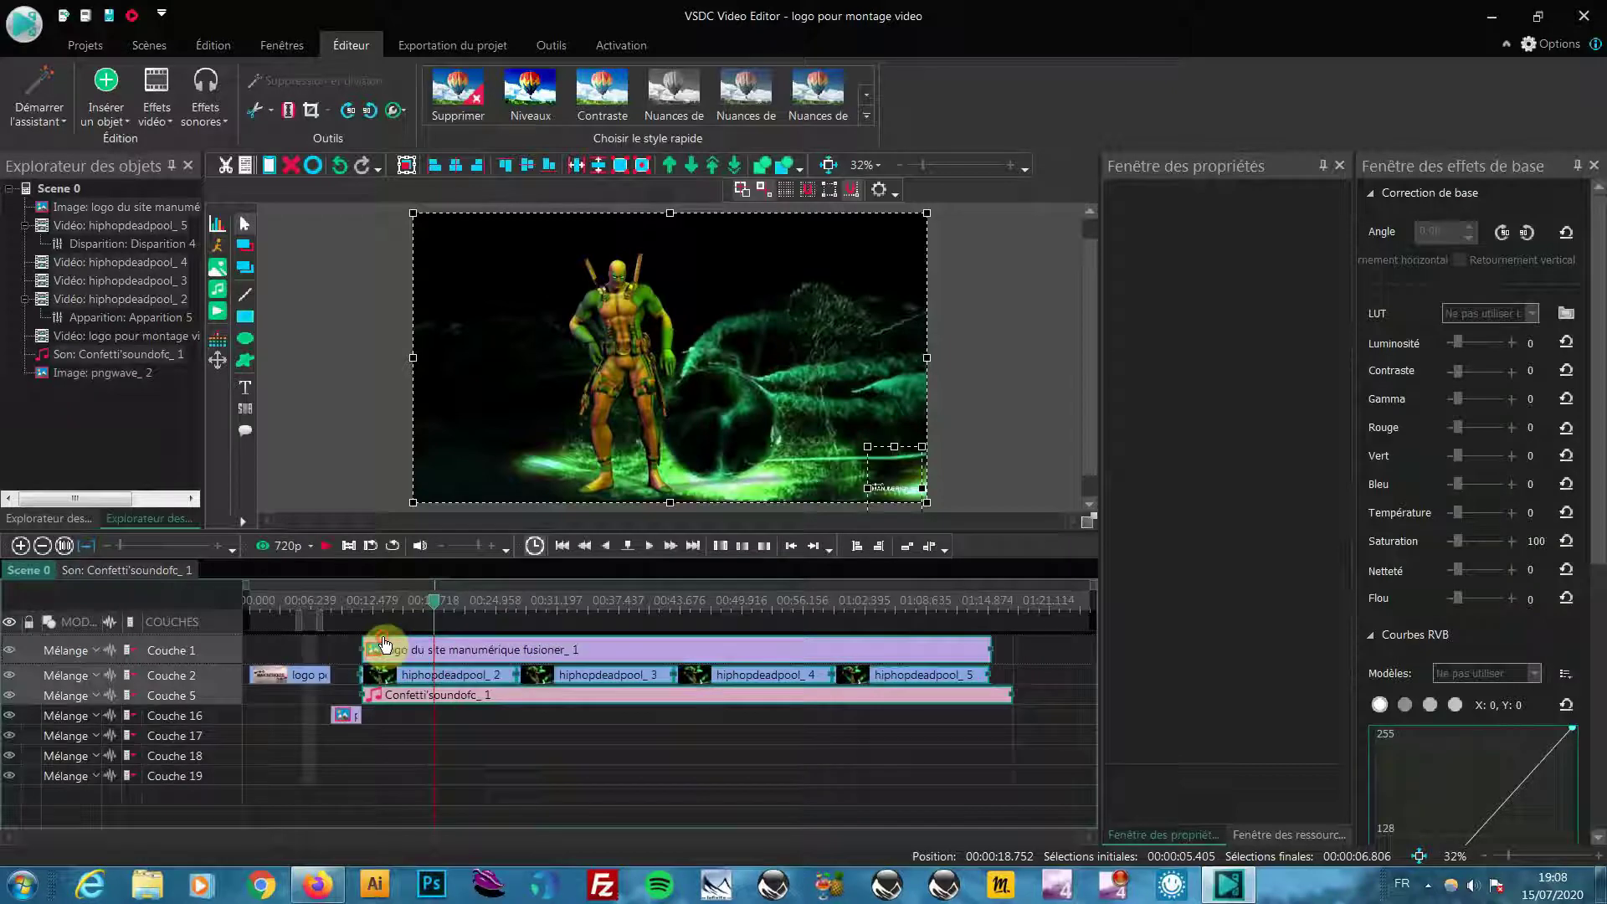
Step: Move the playback cursor back into the intro and preview the transition through the lengthened title image
{"action": "left_click", "coordinate": [434, 609]}
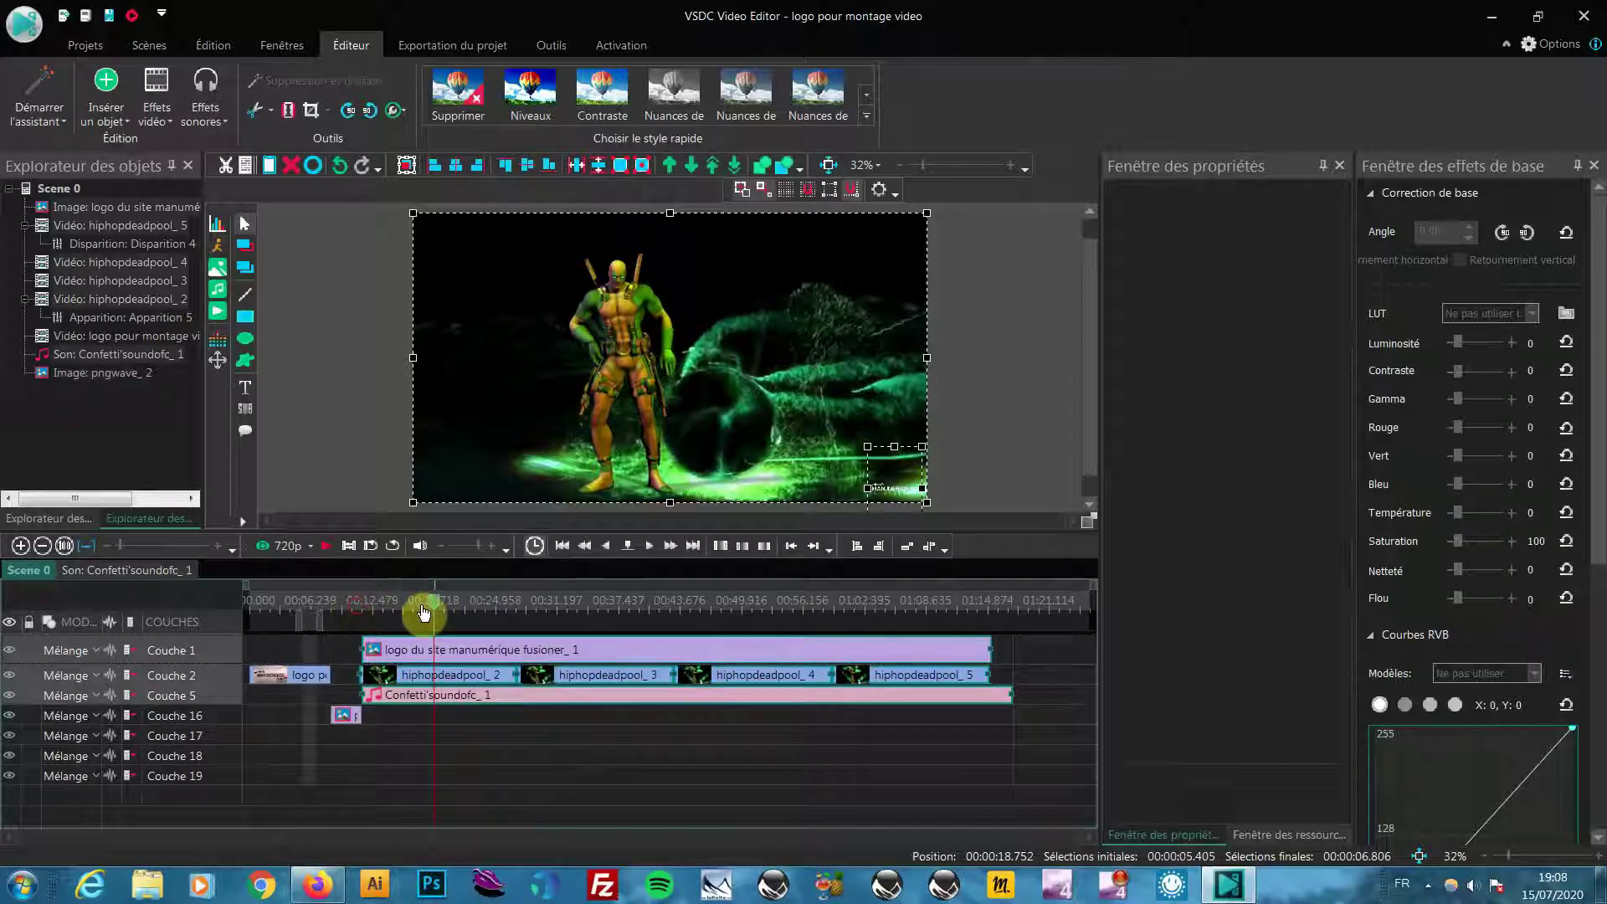
{"action": "left_click_drag", "start_coordinate": [431, 612], "coordinate": [331, 611]}
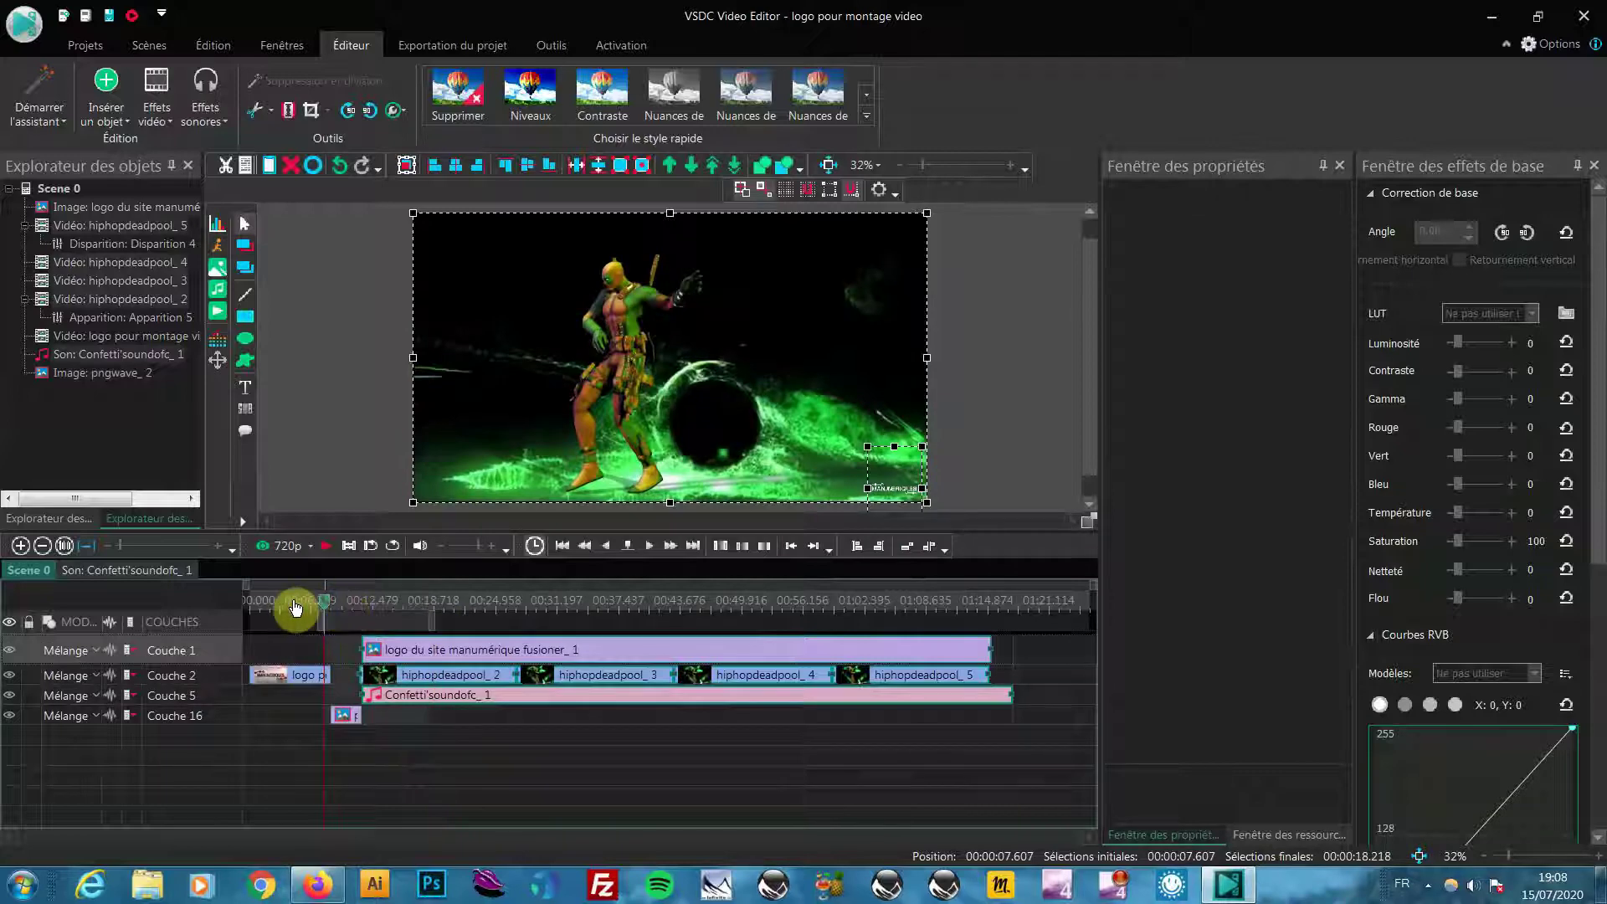
{"action": "left_click", "coordinate": [328, 548]}
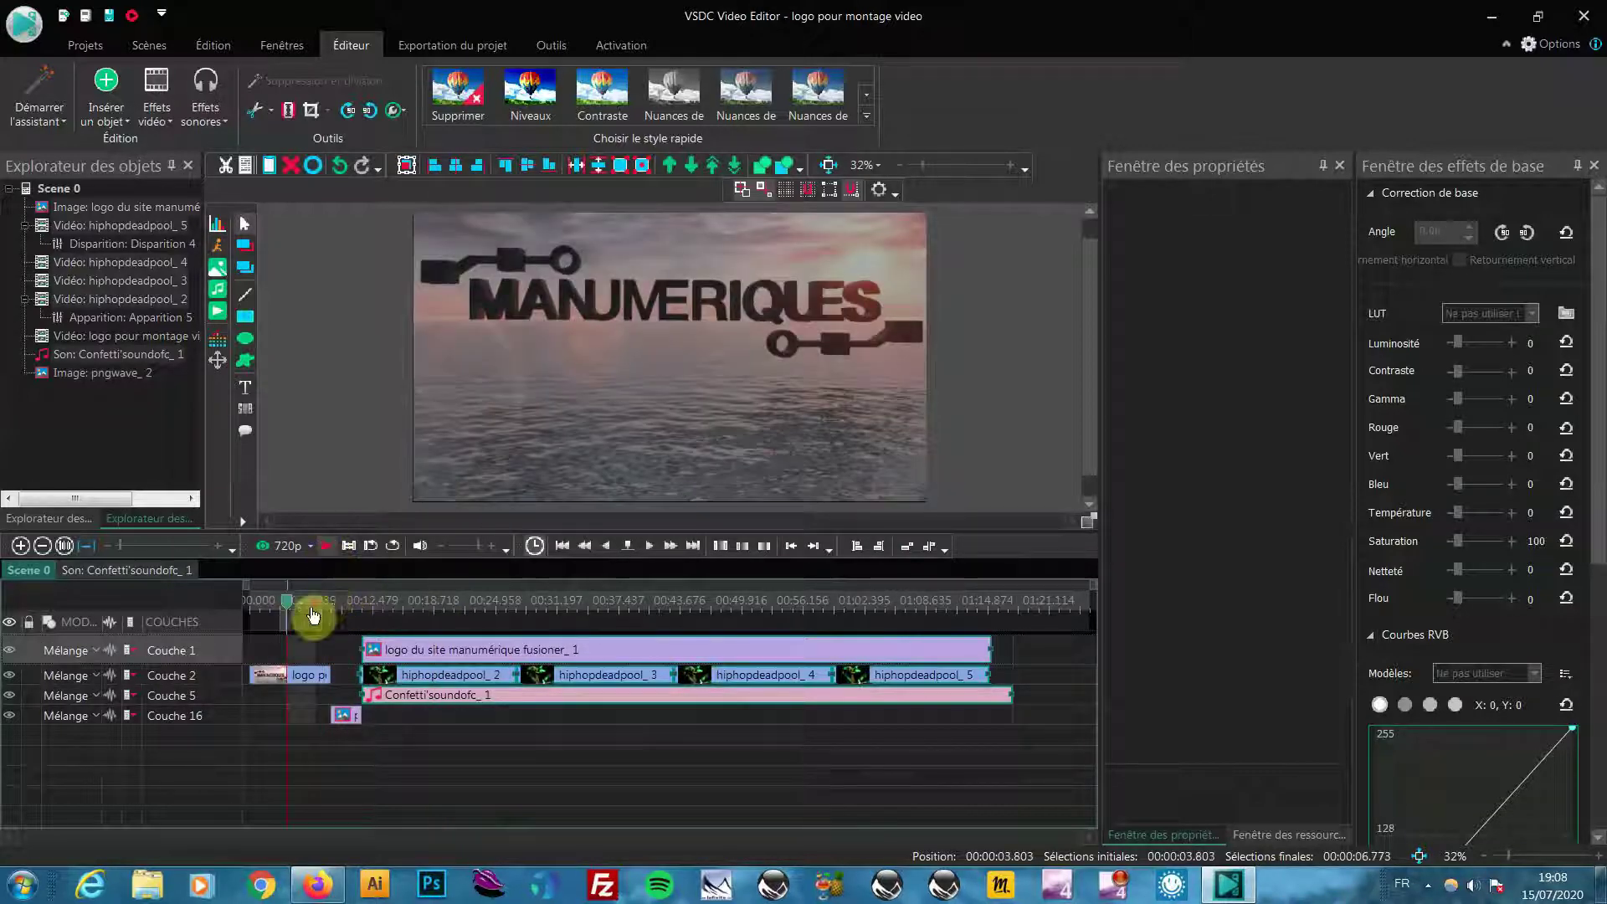
{"action": "left_click", "coordinate": [341, 554]}
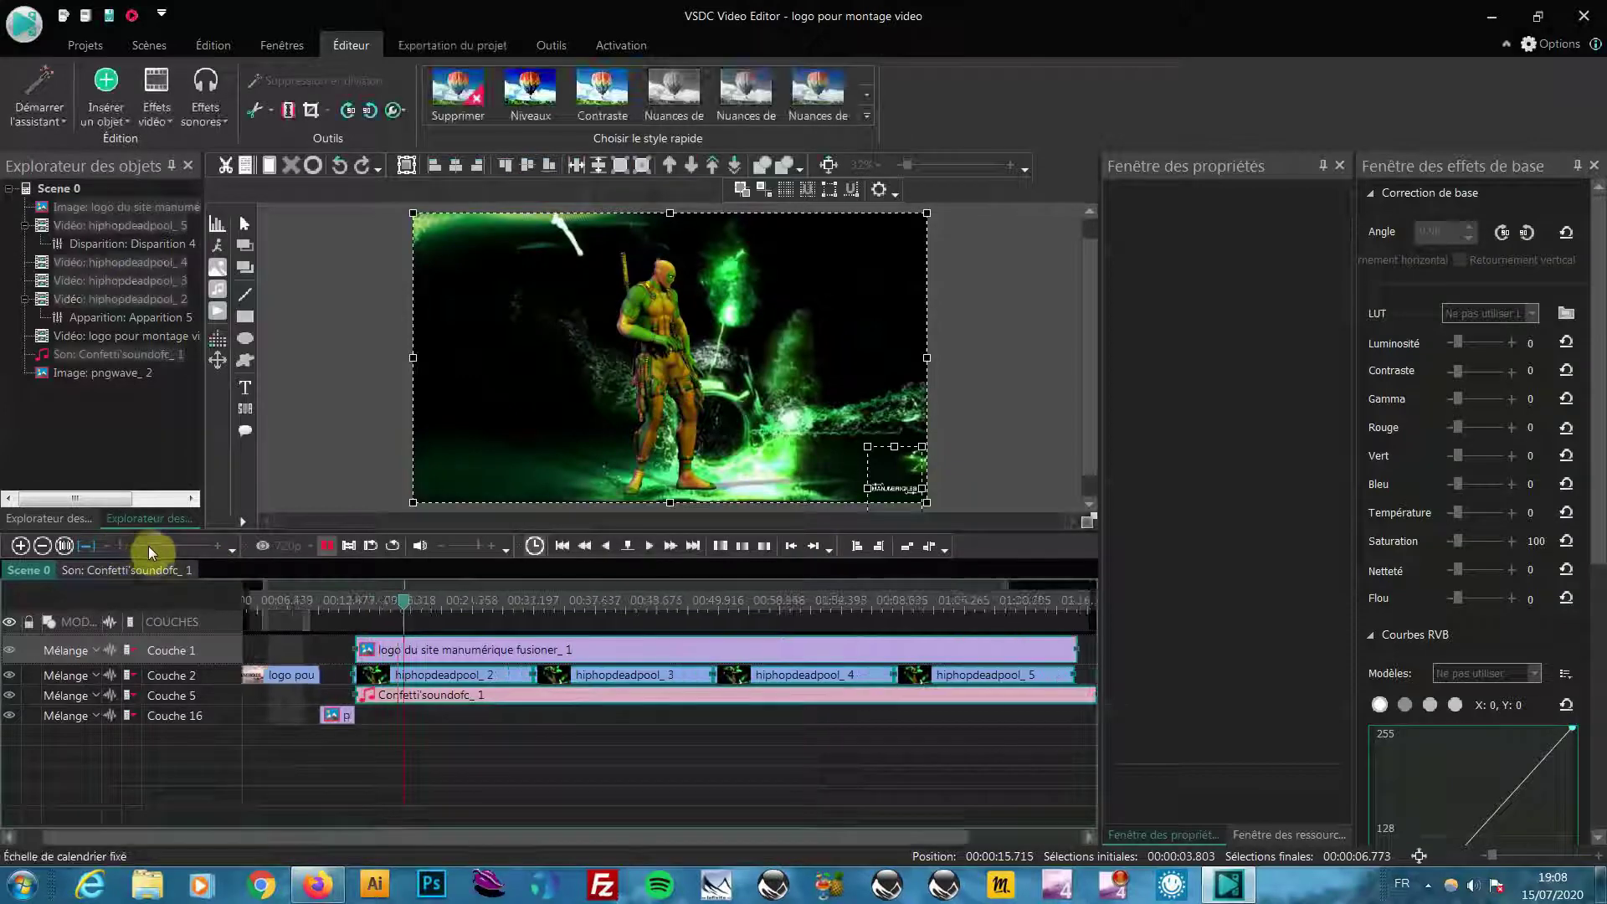
Step: Align the Confetti'soundofc audio and the watermark to the first clip's start at 00:00:11.144 and trim the title image to 2.836 s
{"action": "mouse_move", "coordinate": [132, 545]}
{"action": "left_mouse_down"}
{"action": "mouse_move", "coordinate": [194, 549]}
{"action": "mouse_move", "coordinate": [160, 554]}
{"action": "left_mouse_up"}
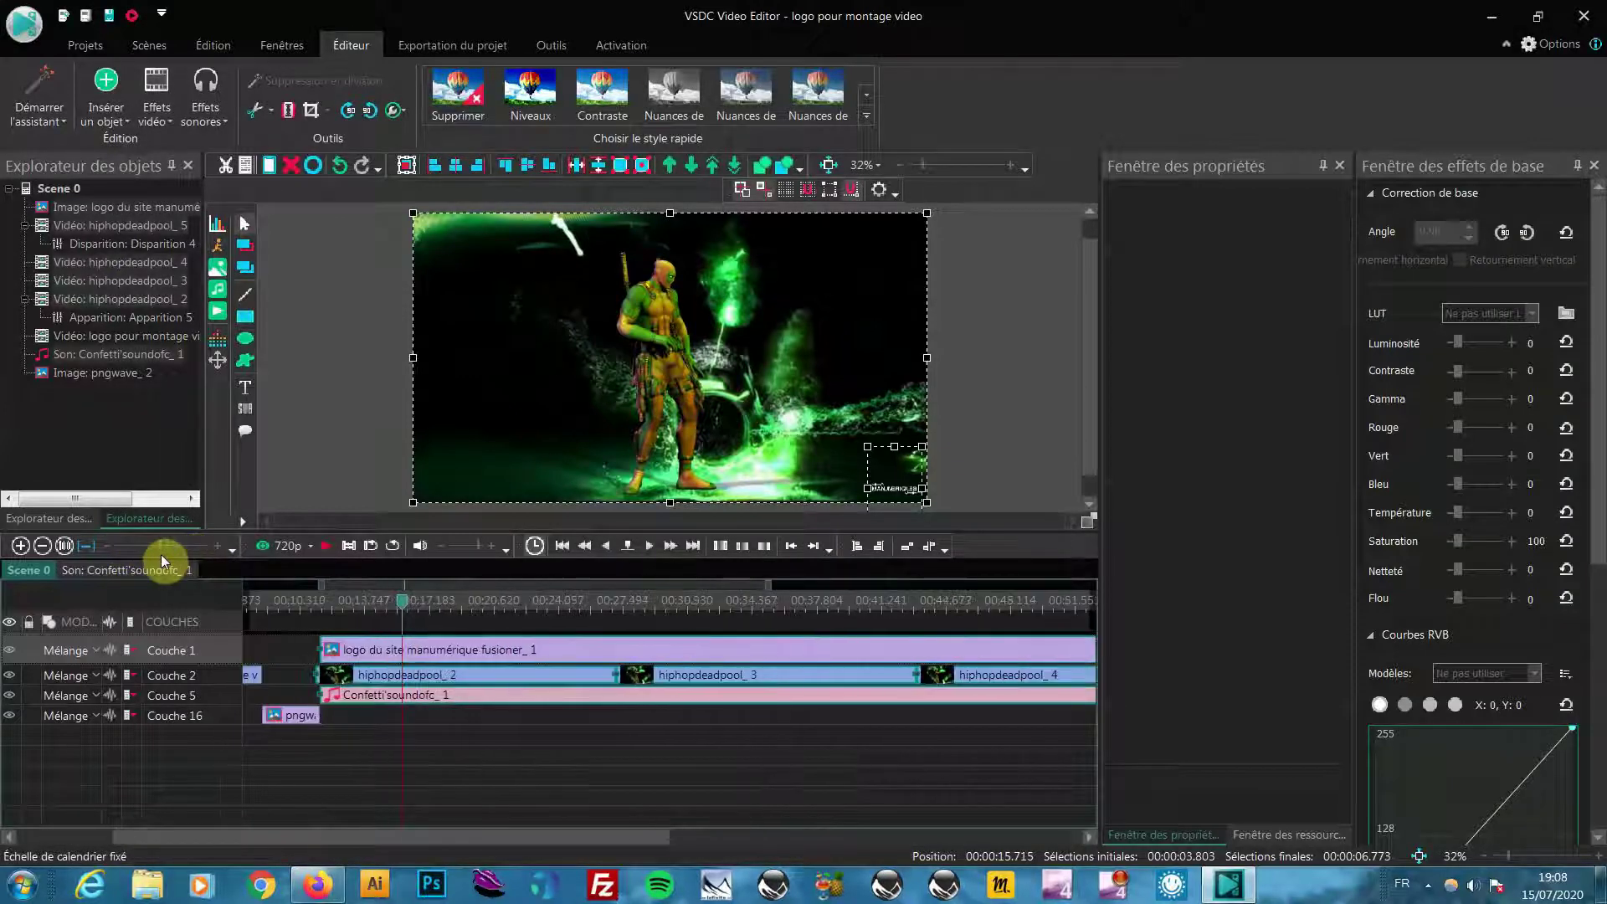
{"action": "left_click", "coordinate": [398, 744]}
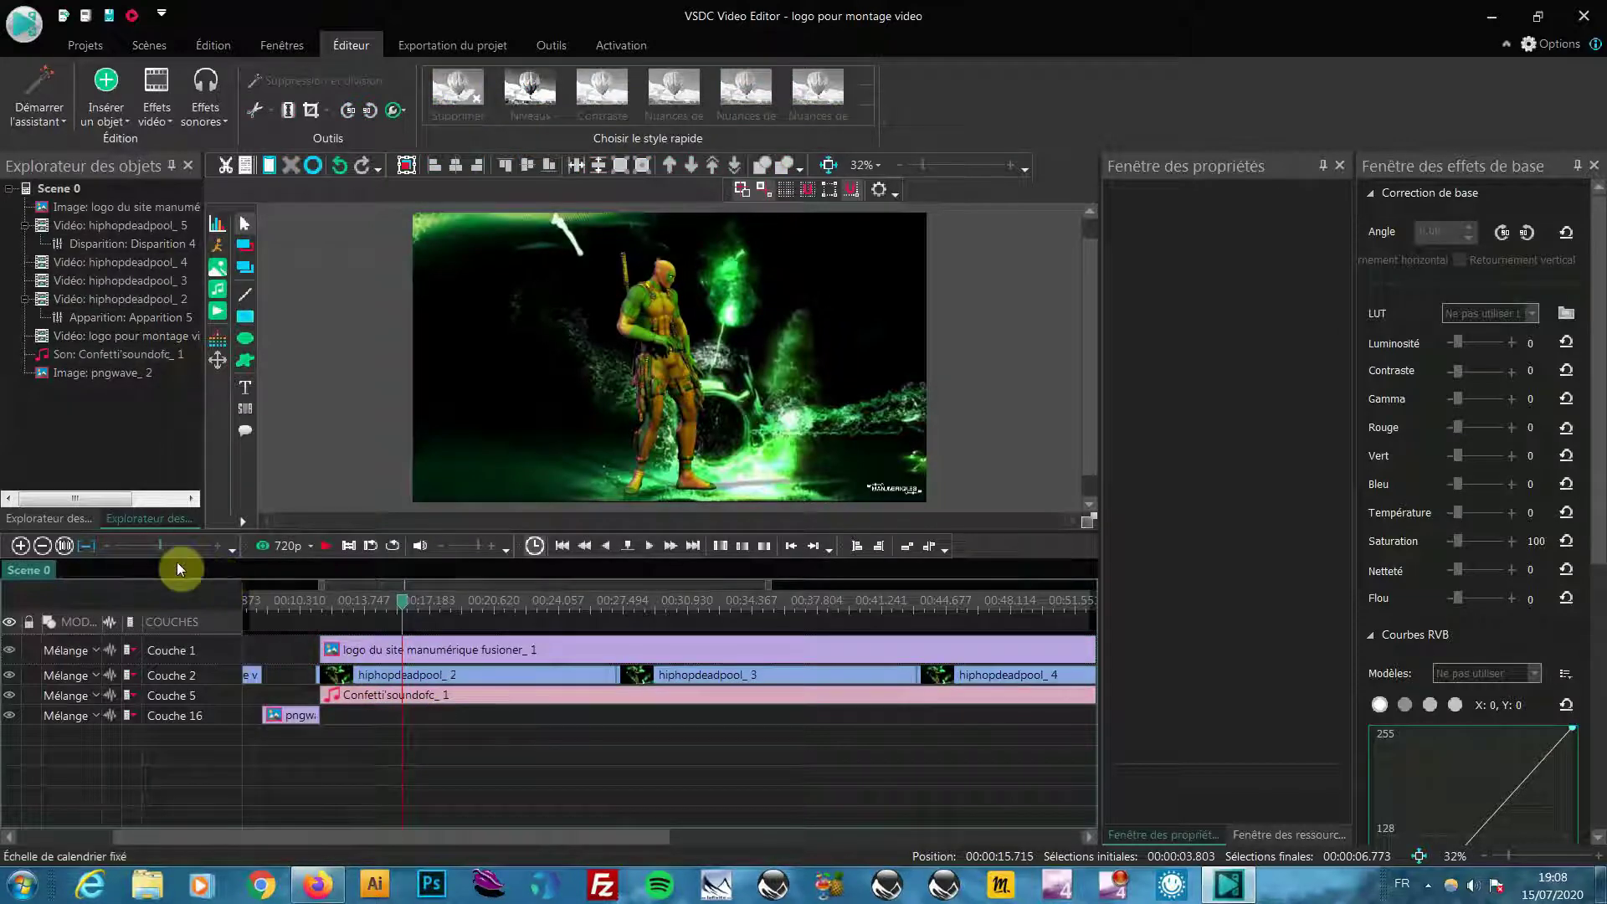
{"action": "left_click", "coordinate": [373, 677]}
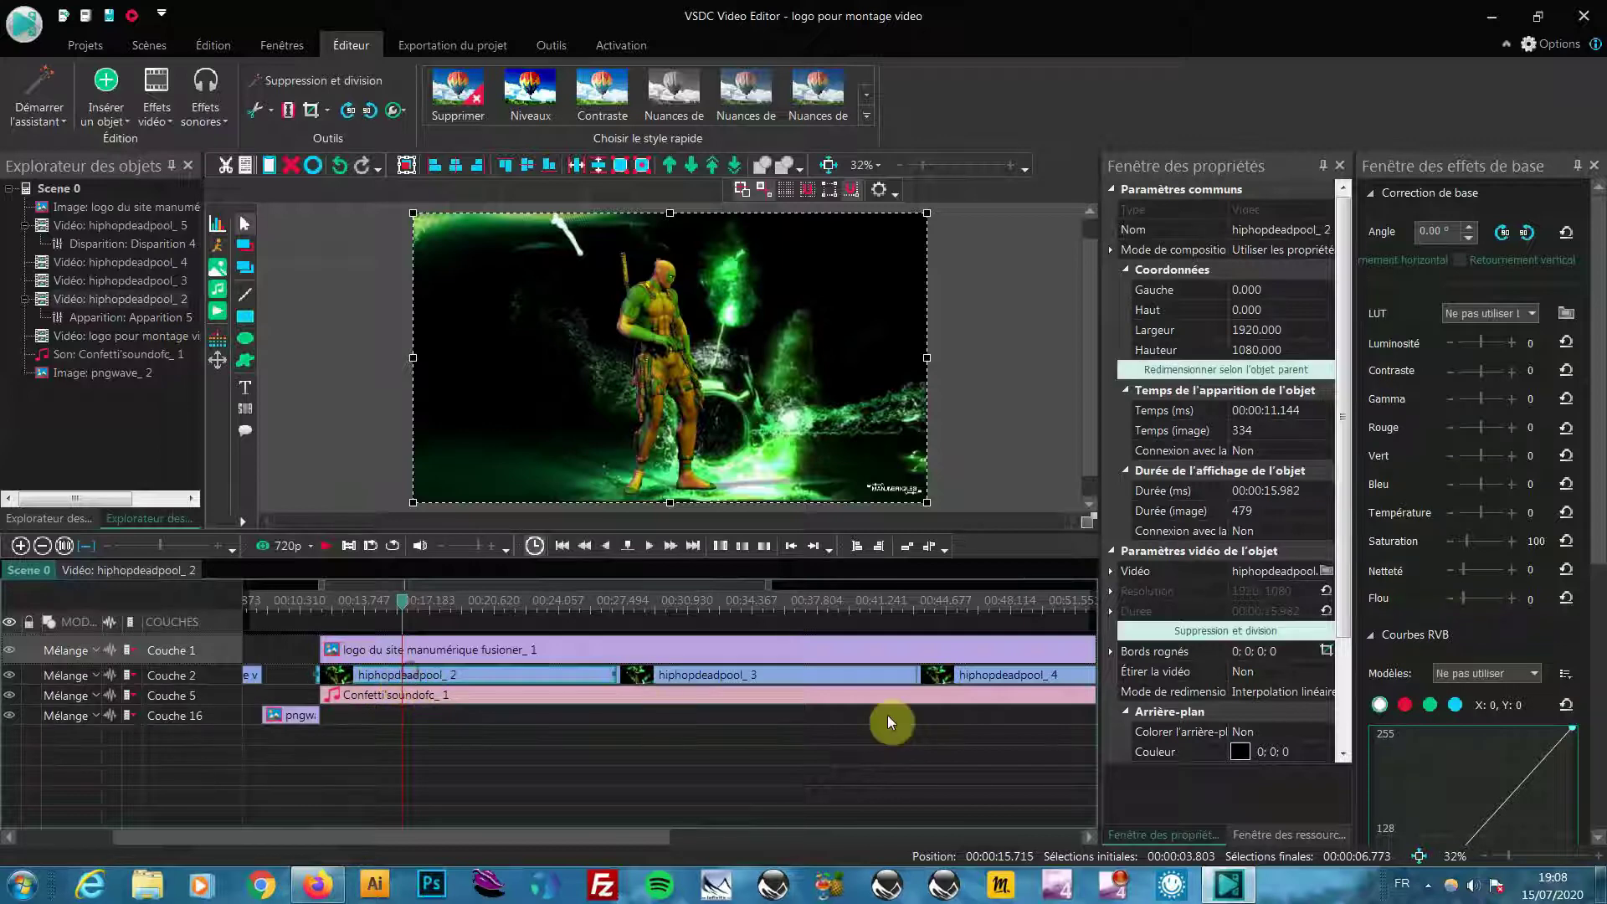
{"action": "left_click", "coordinate": [356, 699]}
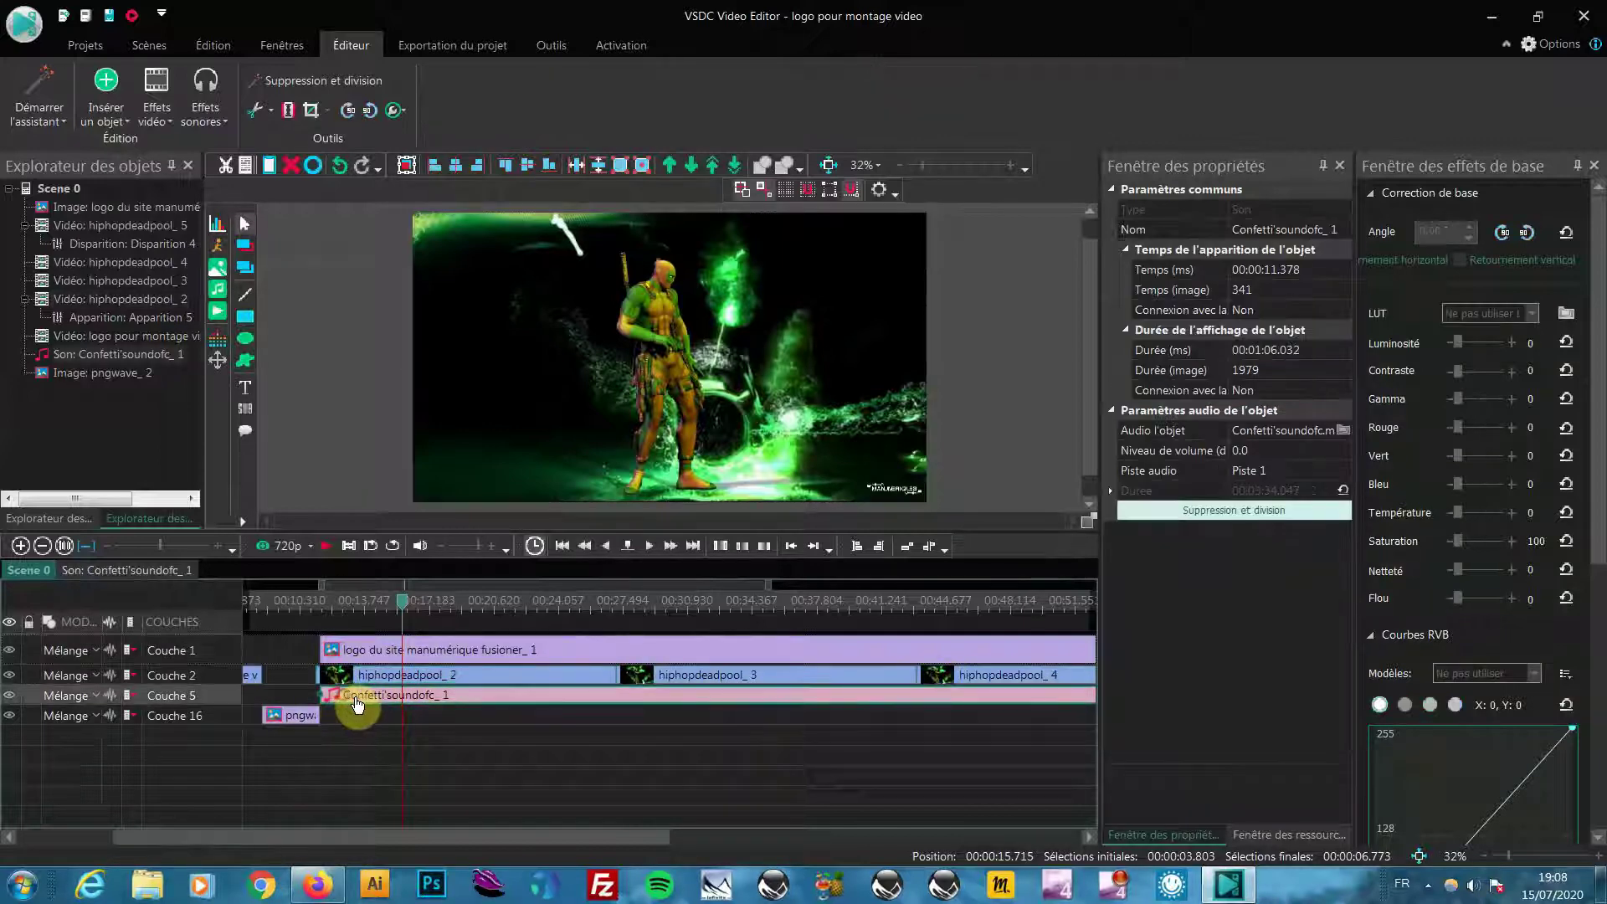
{"action": "left_click", "coordinate": [355, 653]}
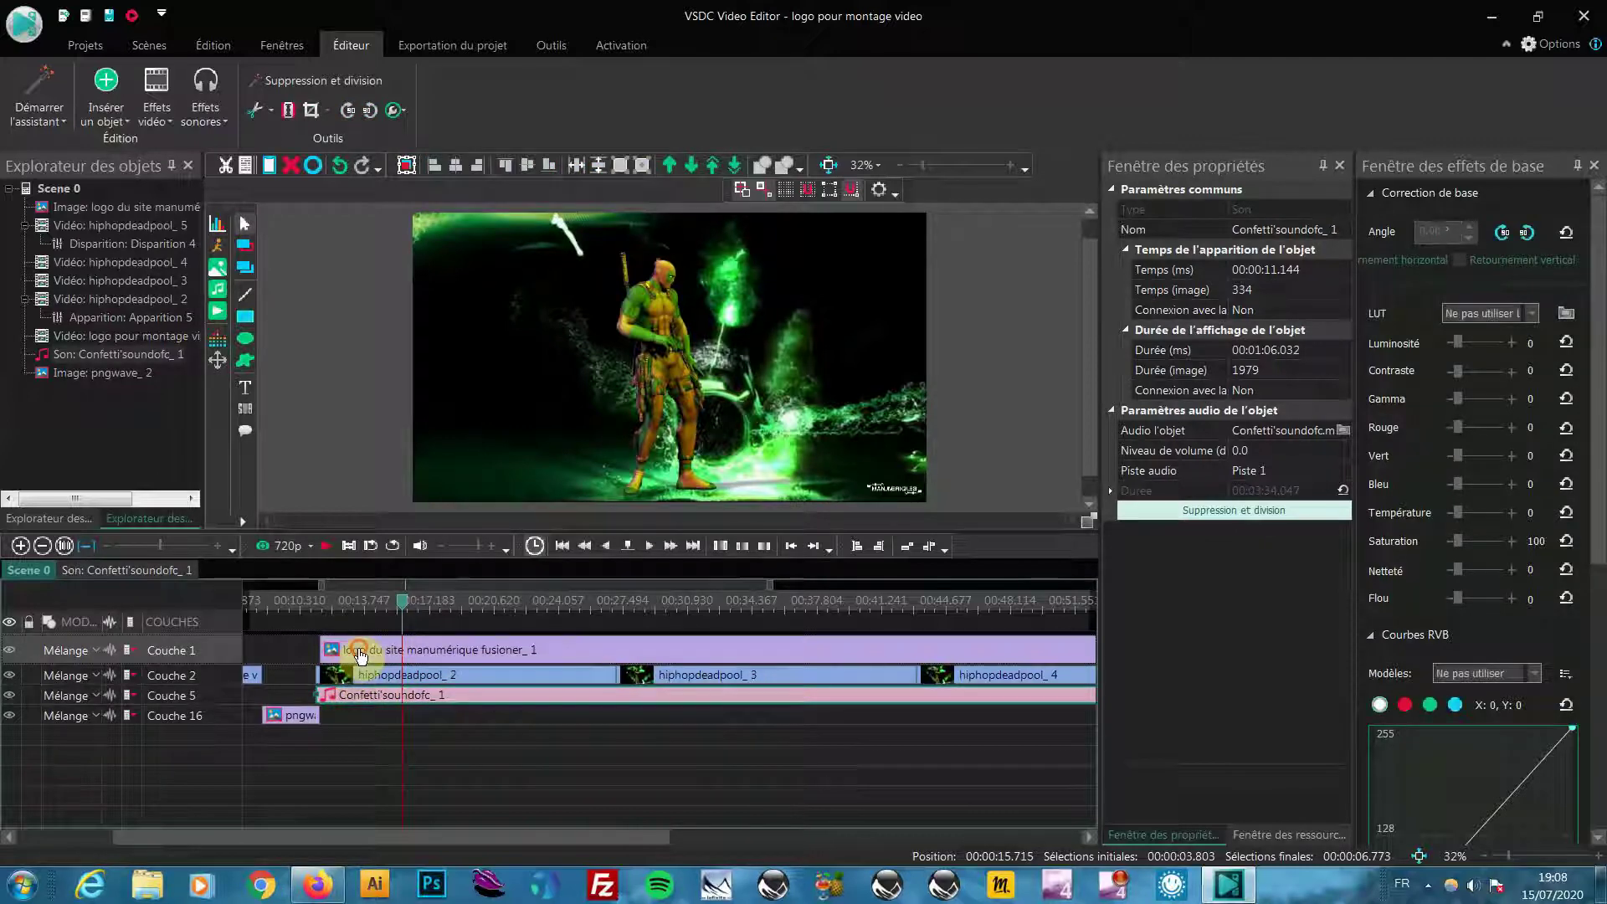
{"action": "left_click", "coordinate": [310, 714]}
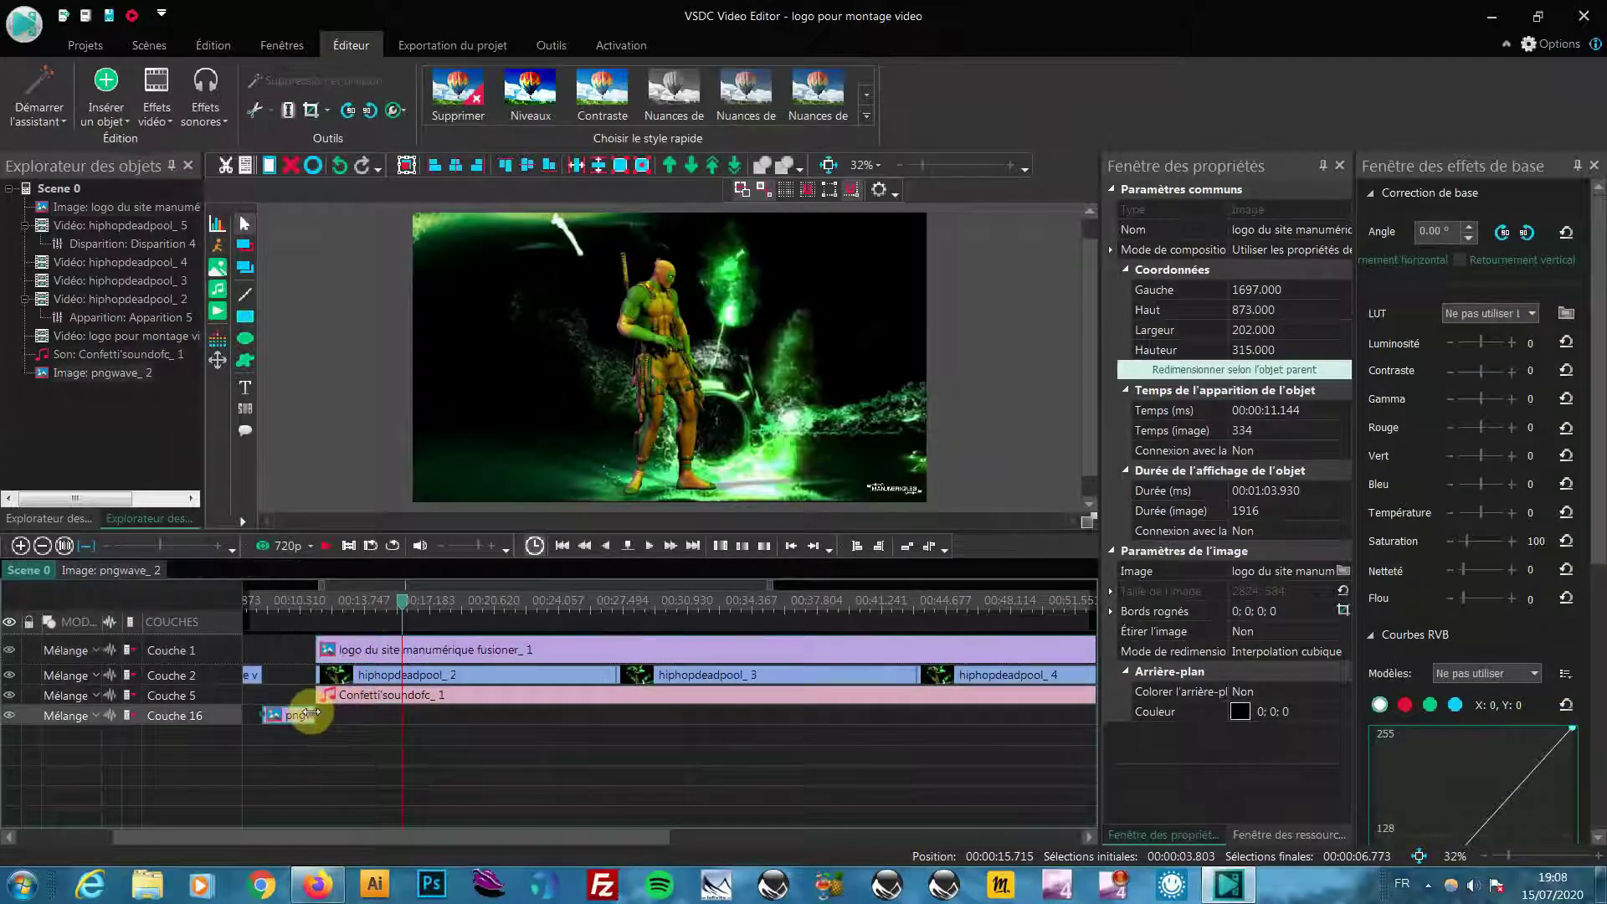
Step: Preview the montage from the intro logo through the Deadpool title and into the hiphopdeadpool clips
{"action": "left_click_drag", "start_coordinate": [358, 835], "coordinate": [213, 842]}
{"action": "left_click_drag", "start_coordinate": [547, 613], "coordinate": [389, 624]}
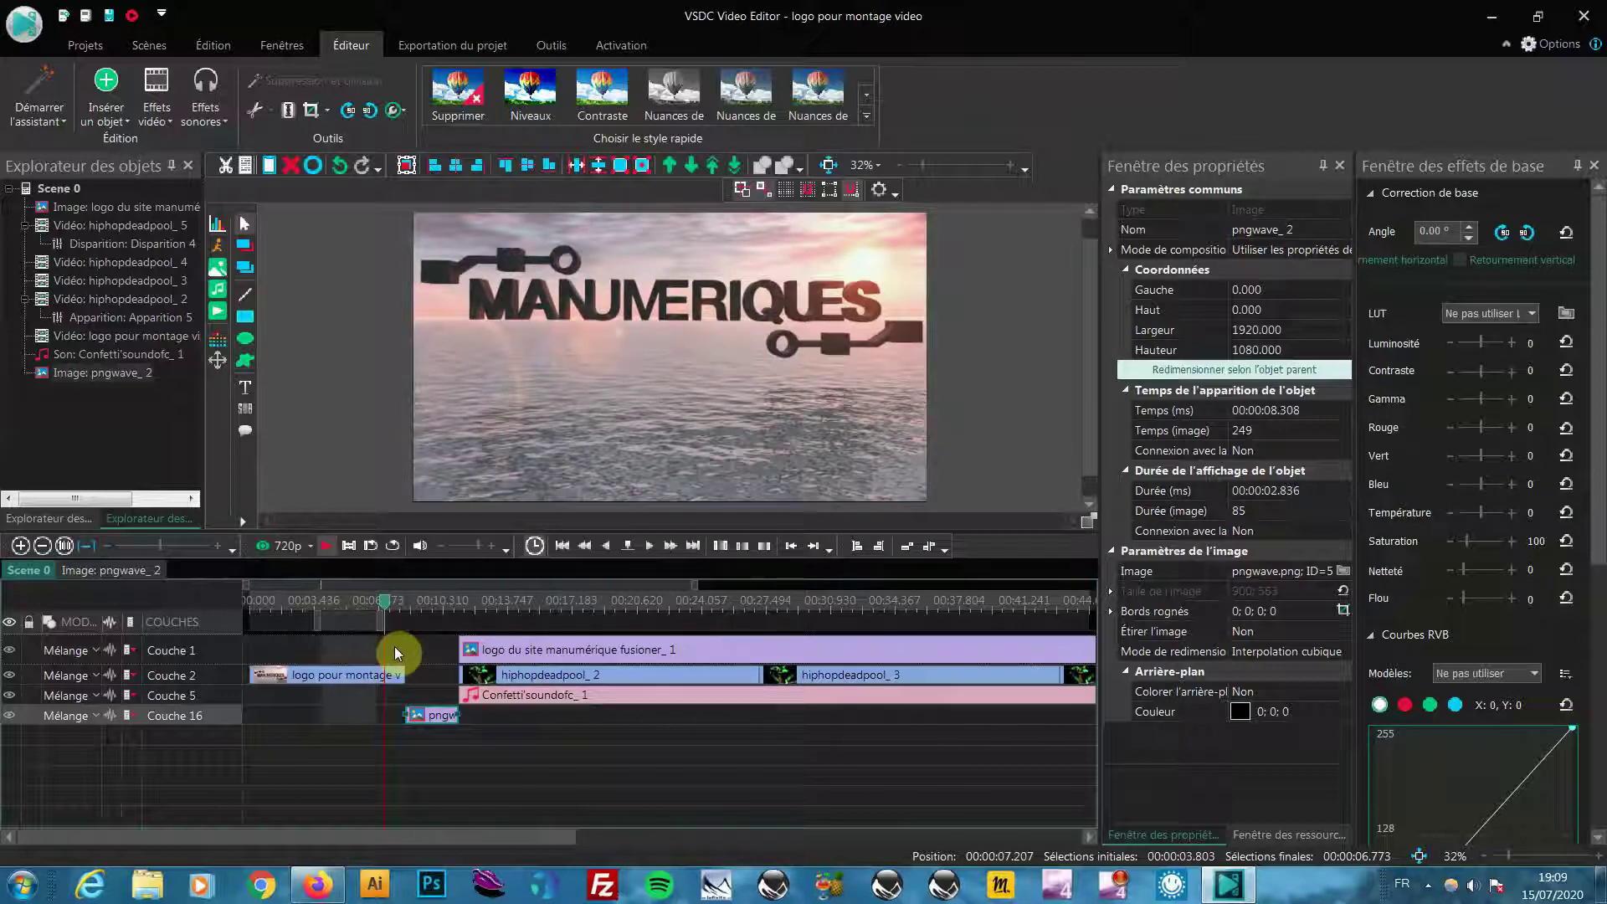
{"action": "key", "text": "space"}
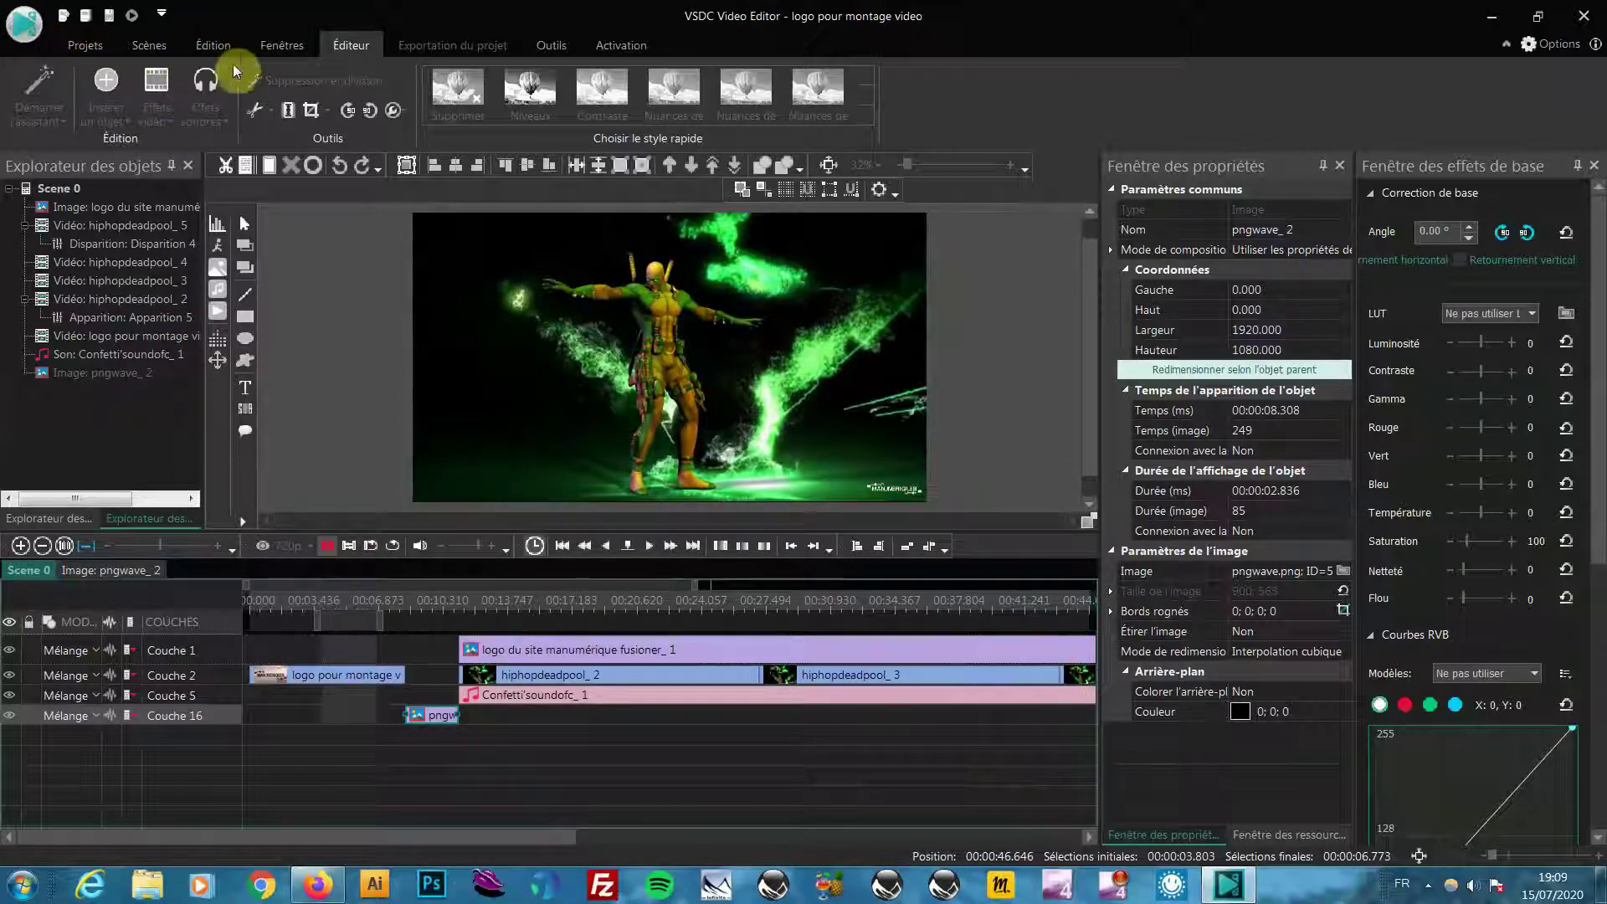
Step: Save the project under the new name deeadpool in the VideoEditor folder as a .vproj file
{"action": "scroll", "coordinate": [233, 64], "scroll_direction": "up", "scroll_amount": 4}
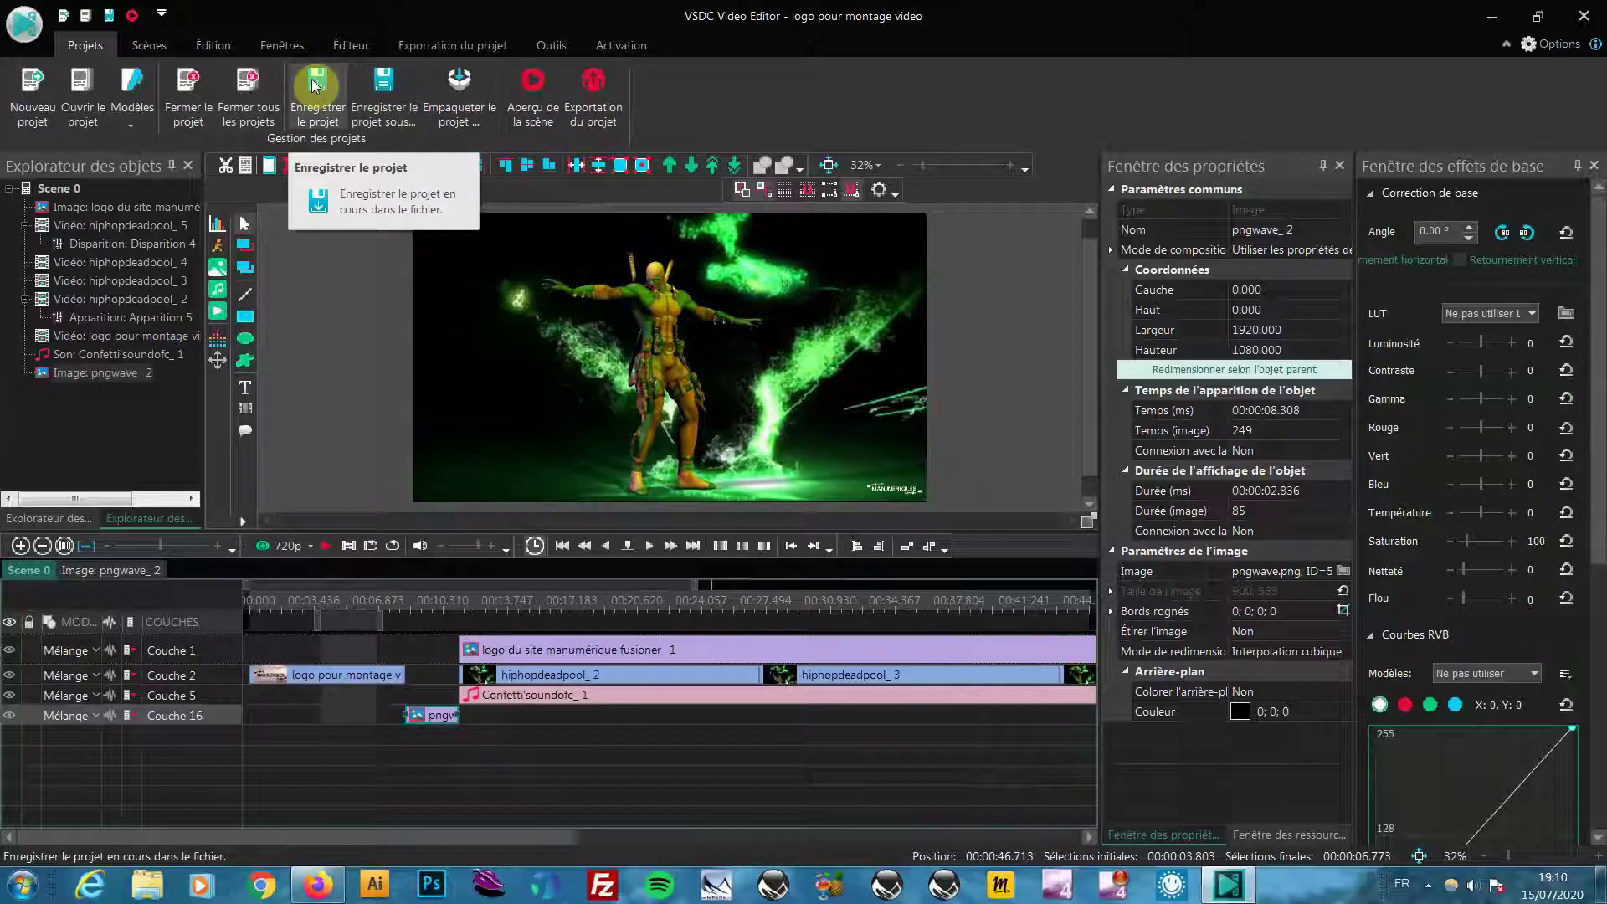
{"action": "left_click", "coordinate": [381, 81]}
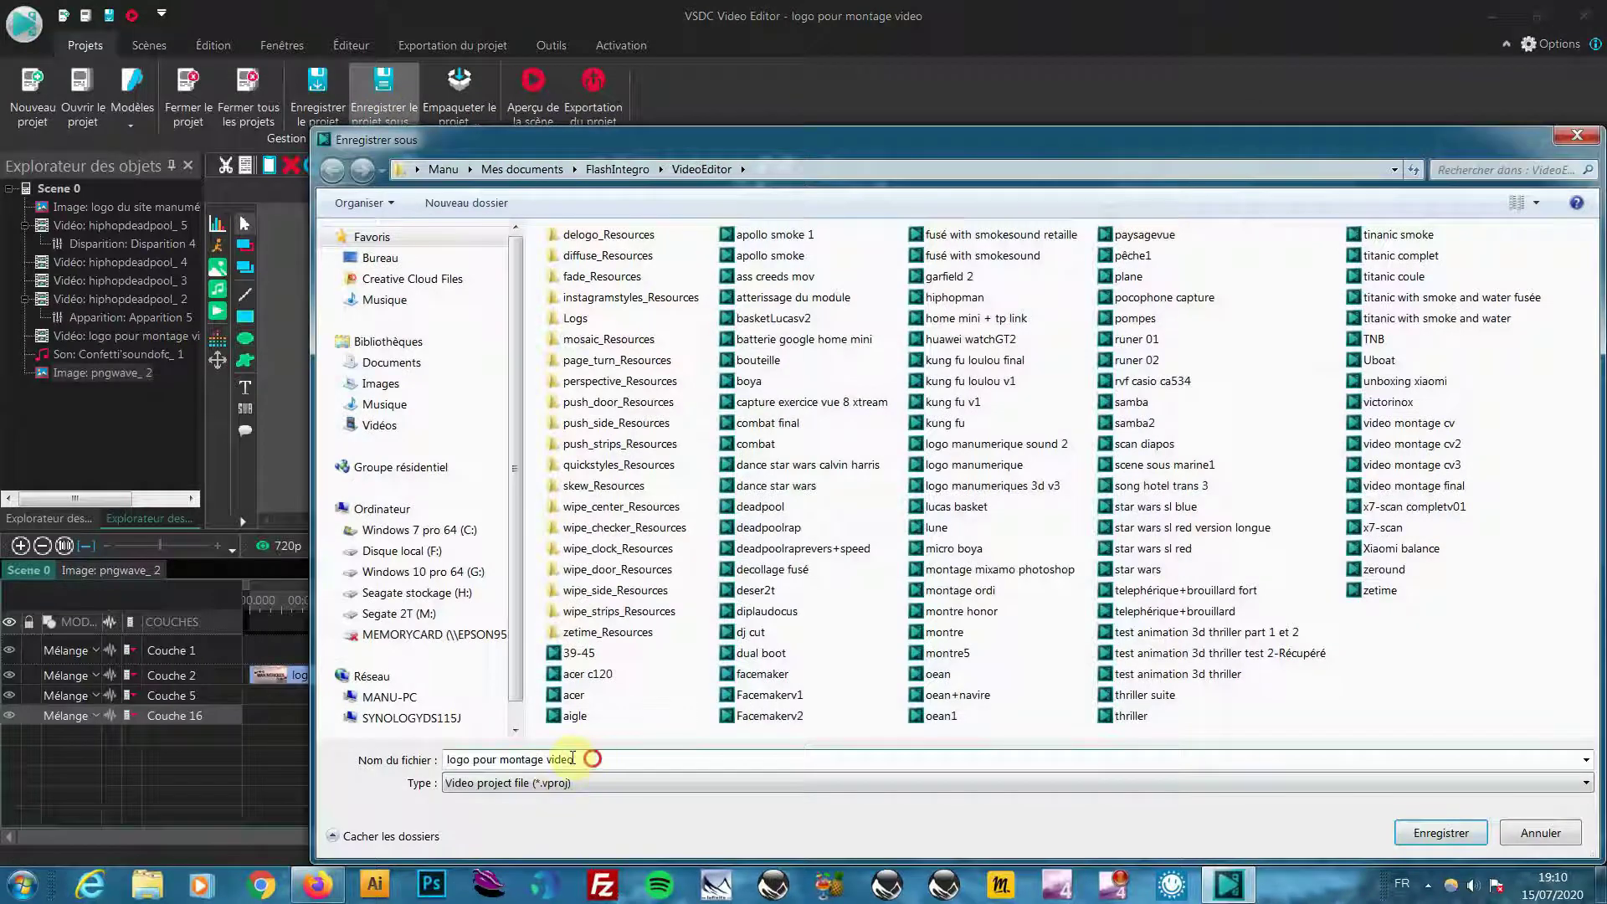
{"action": "type", "text": "deeadpool"}
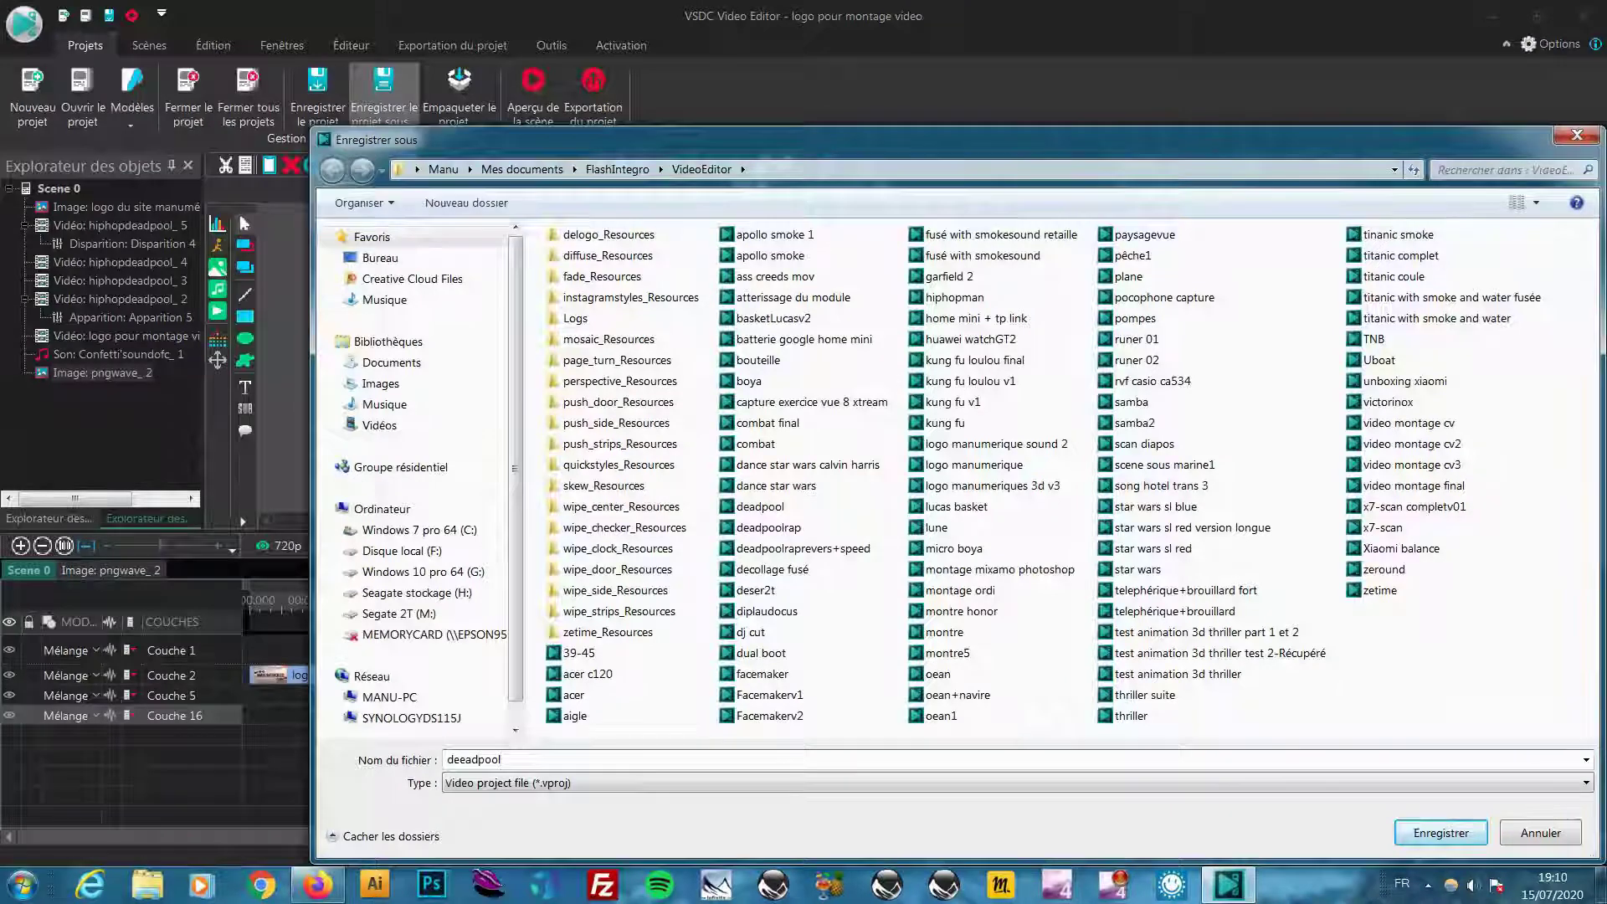
{"action": "key", "text": "Return"}
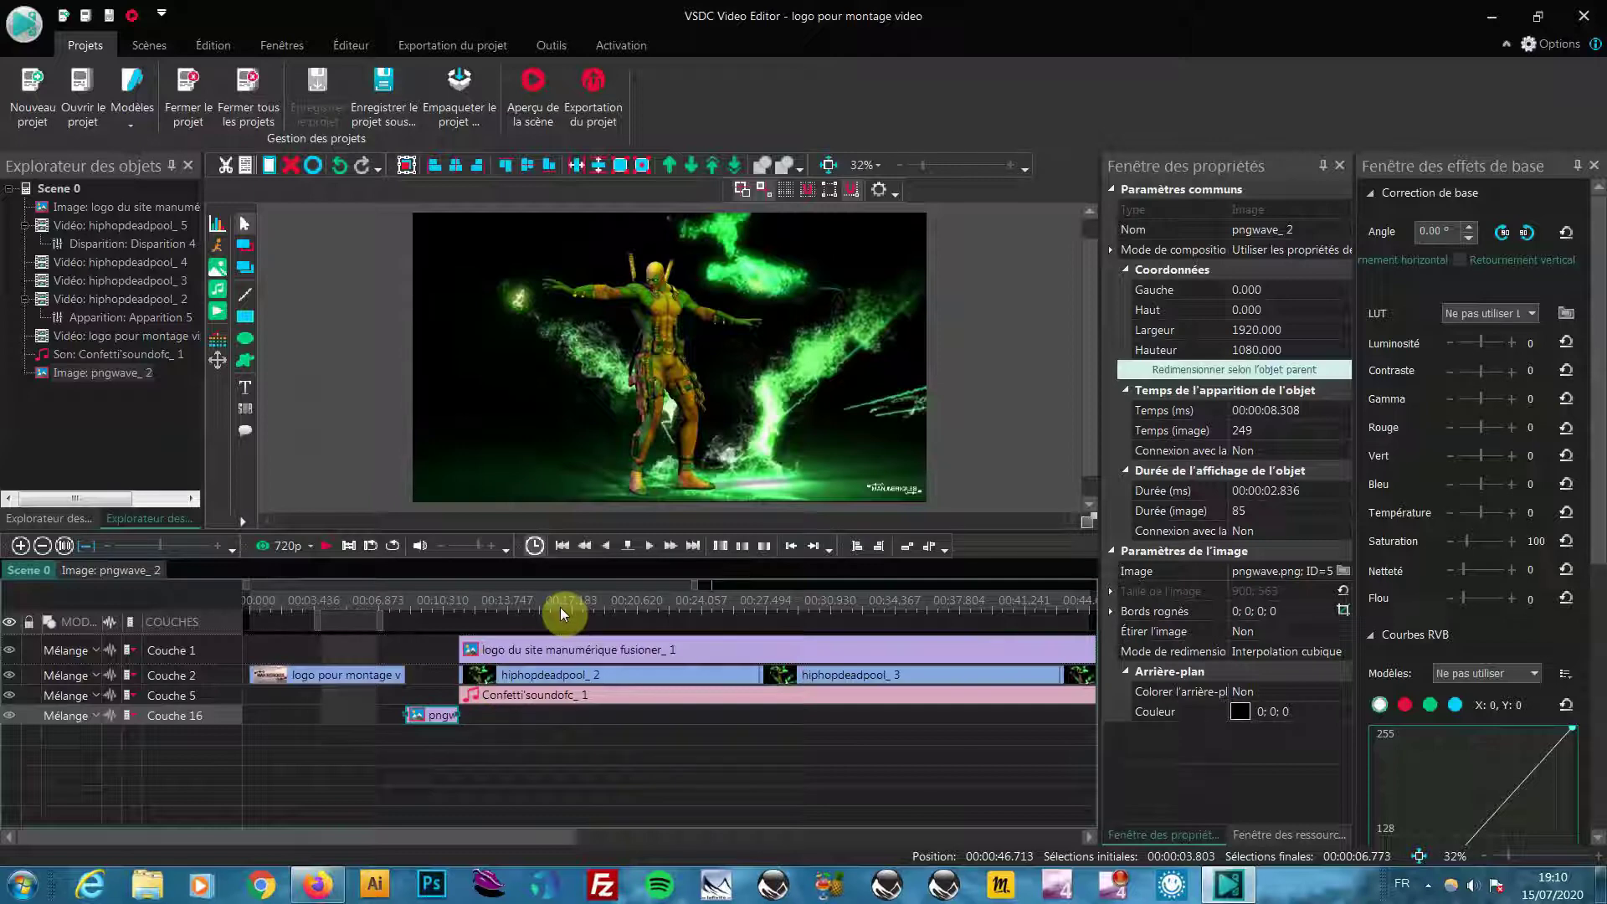
Step: Insert a text object reading "réalidation" at the end of the last hiphopdeadpool clip, starting at the cursor position 00:01:15.108
{"action": "left_click_drag", "start_coordinate": [569, 837], "coordinate": [1112, 835]}
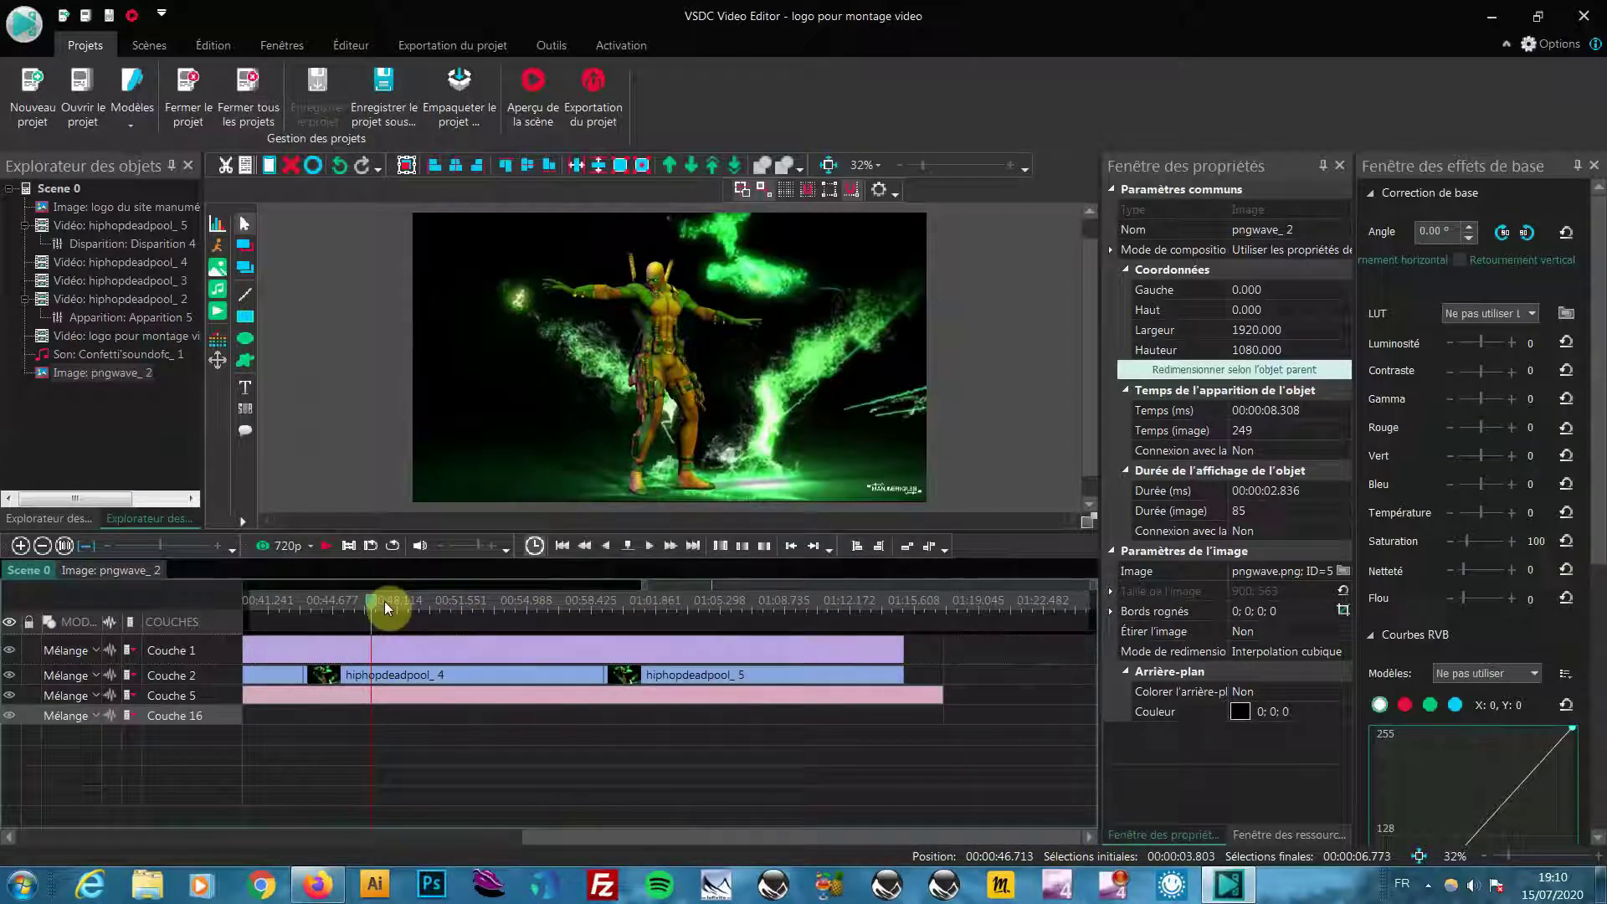
{"action": "left_click_drag", "start_coordinate": [373, 616], "coordinate": [922, 636]}
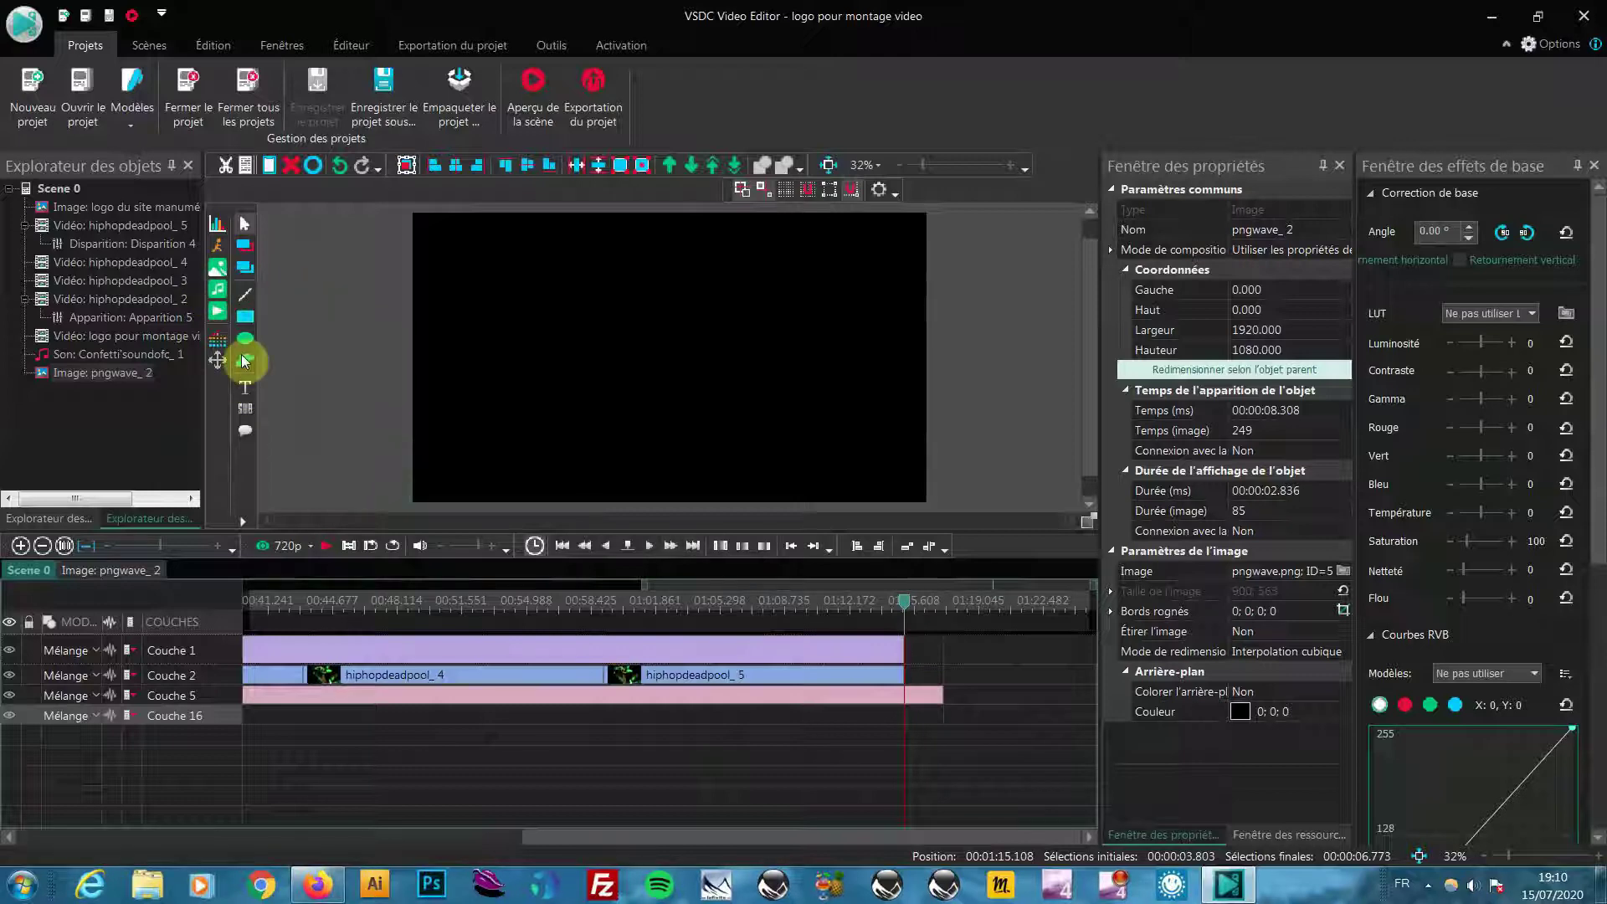
{"action": "left_click", "coordinate": [245, 392]}
{"action": "left_click", "coordinate": [316, 400]}
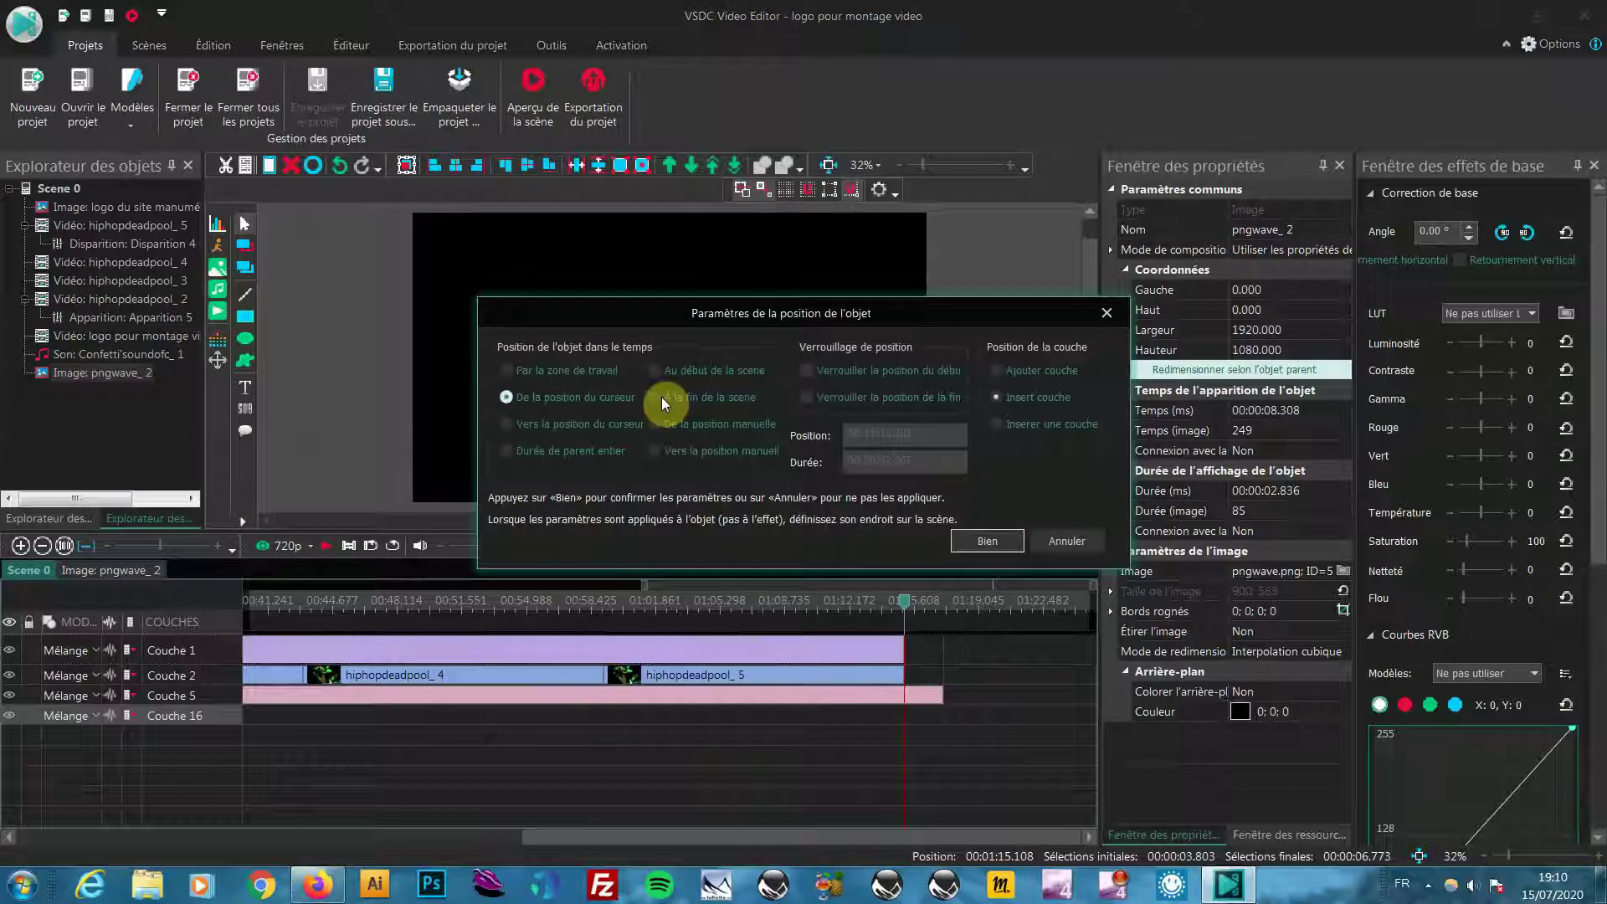
{"action": "left_click", "coordinate": [988, 542]}
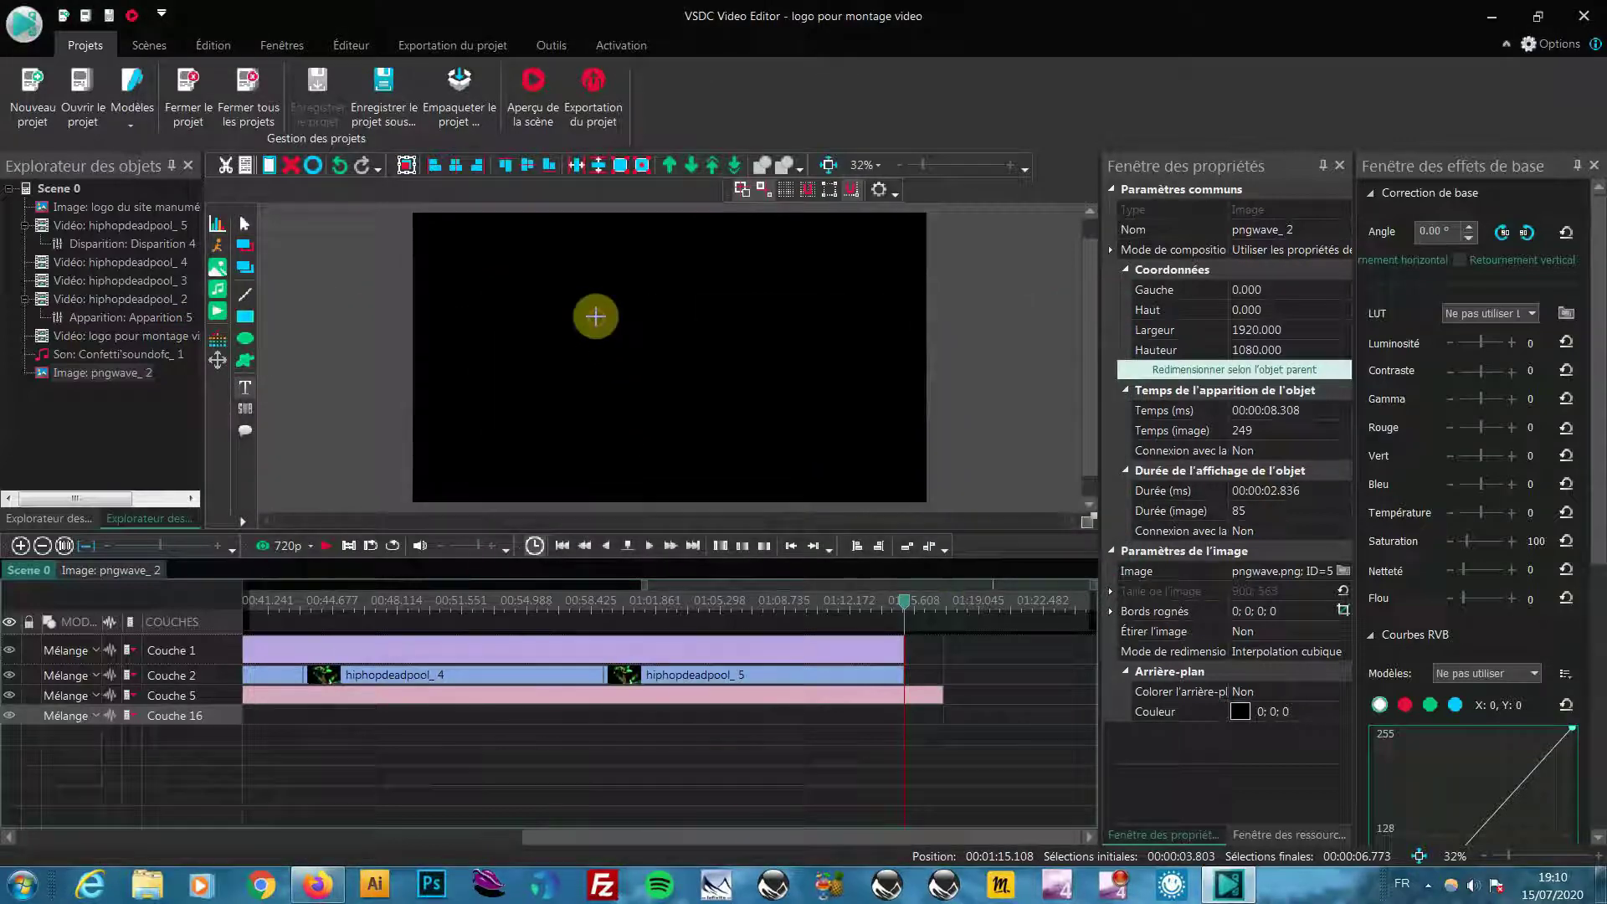
{"action": "left_click", "coordinate": [597, 318]}
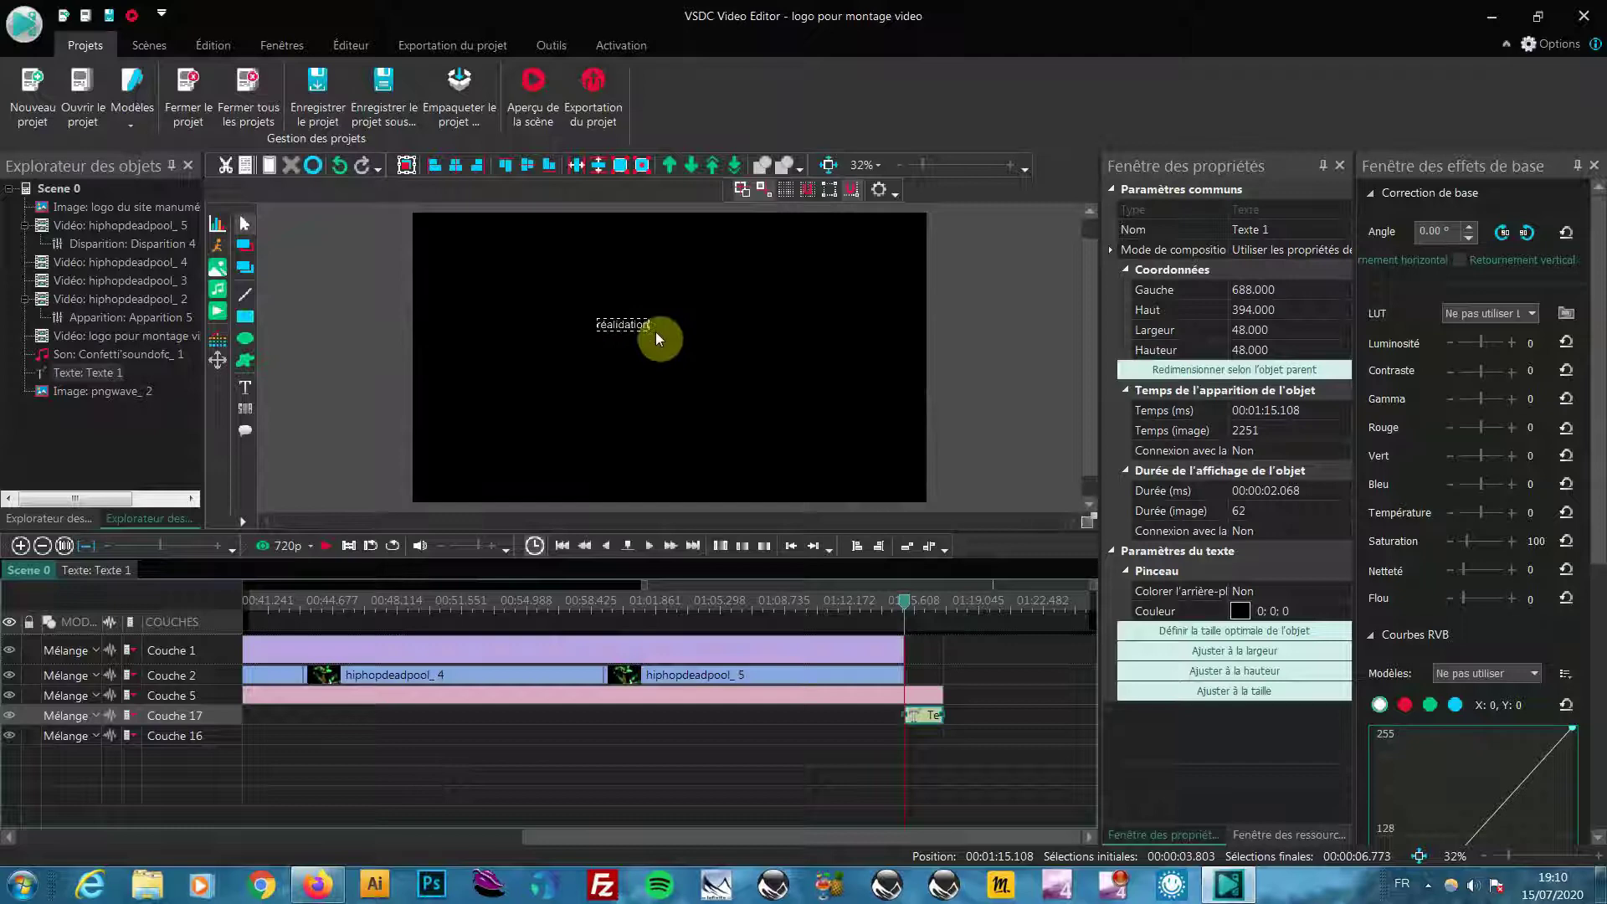
Step: Enlarge the text box across most of the frame, to about 1759 px wide and 738 px high
{"action": "left_click", "coordinate": [642, 332]}
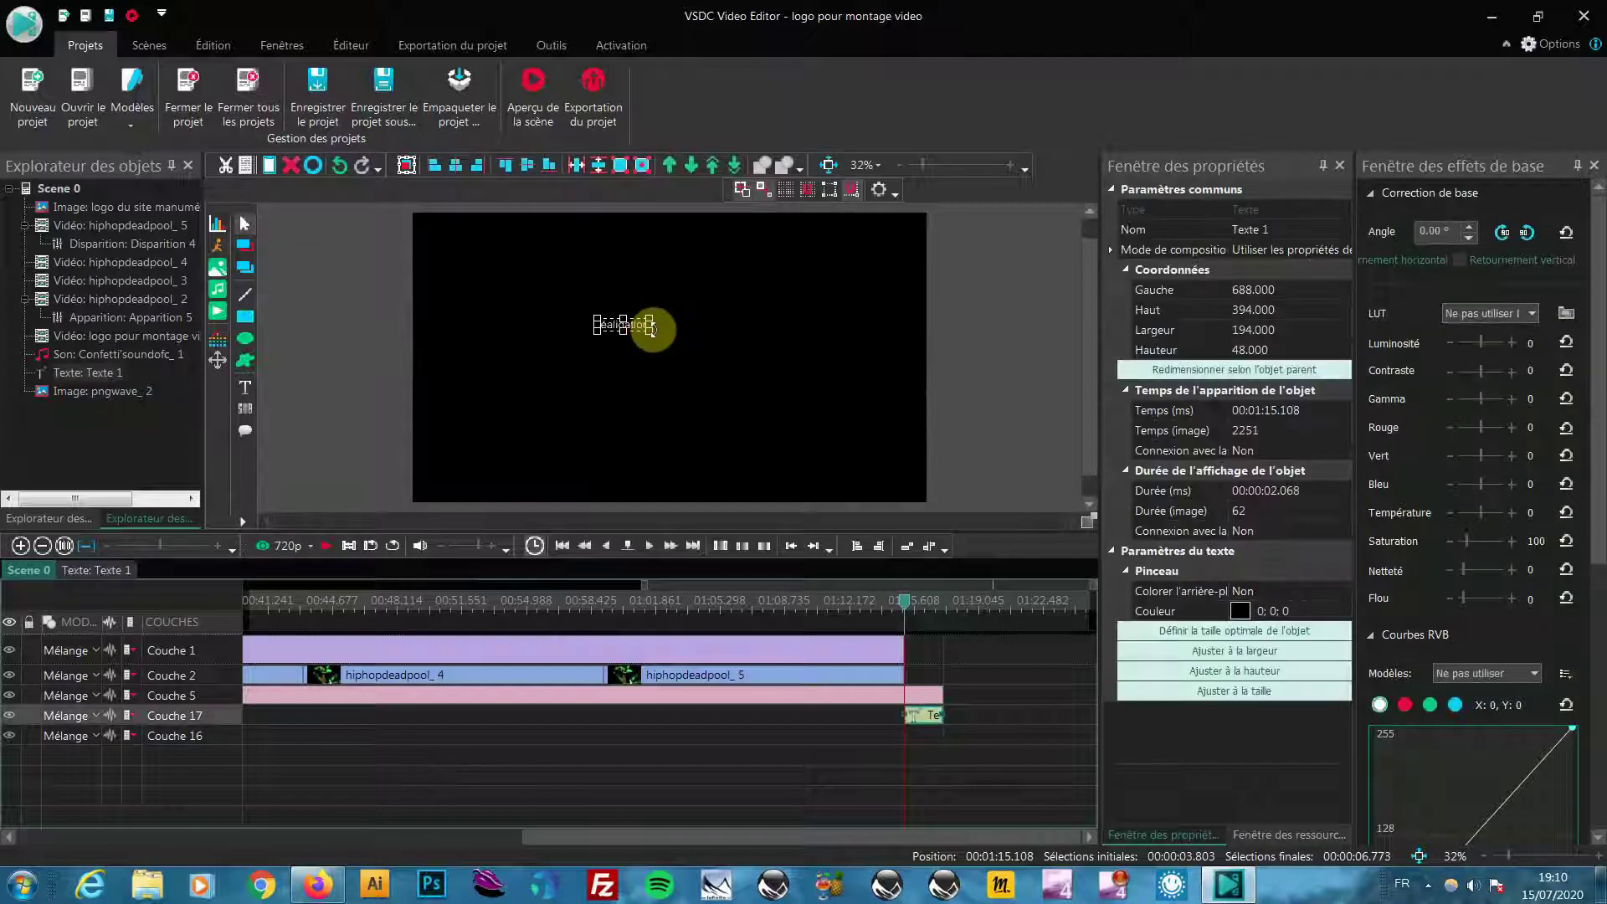
{"action": "left_click_drag", "start_coordinate": [646, 329], "coordinate": [905, 450]}
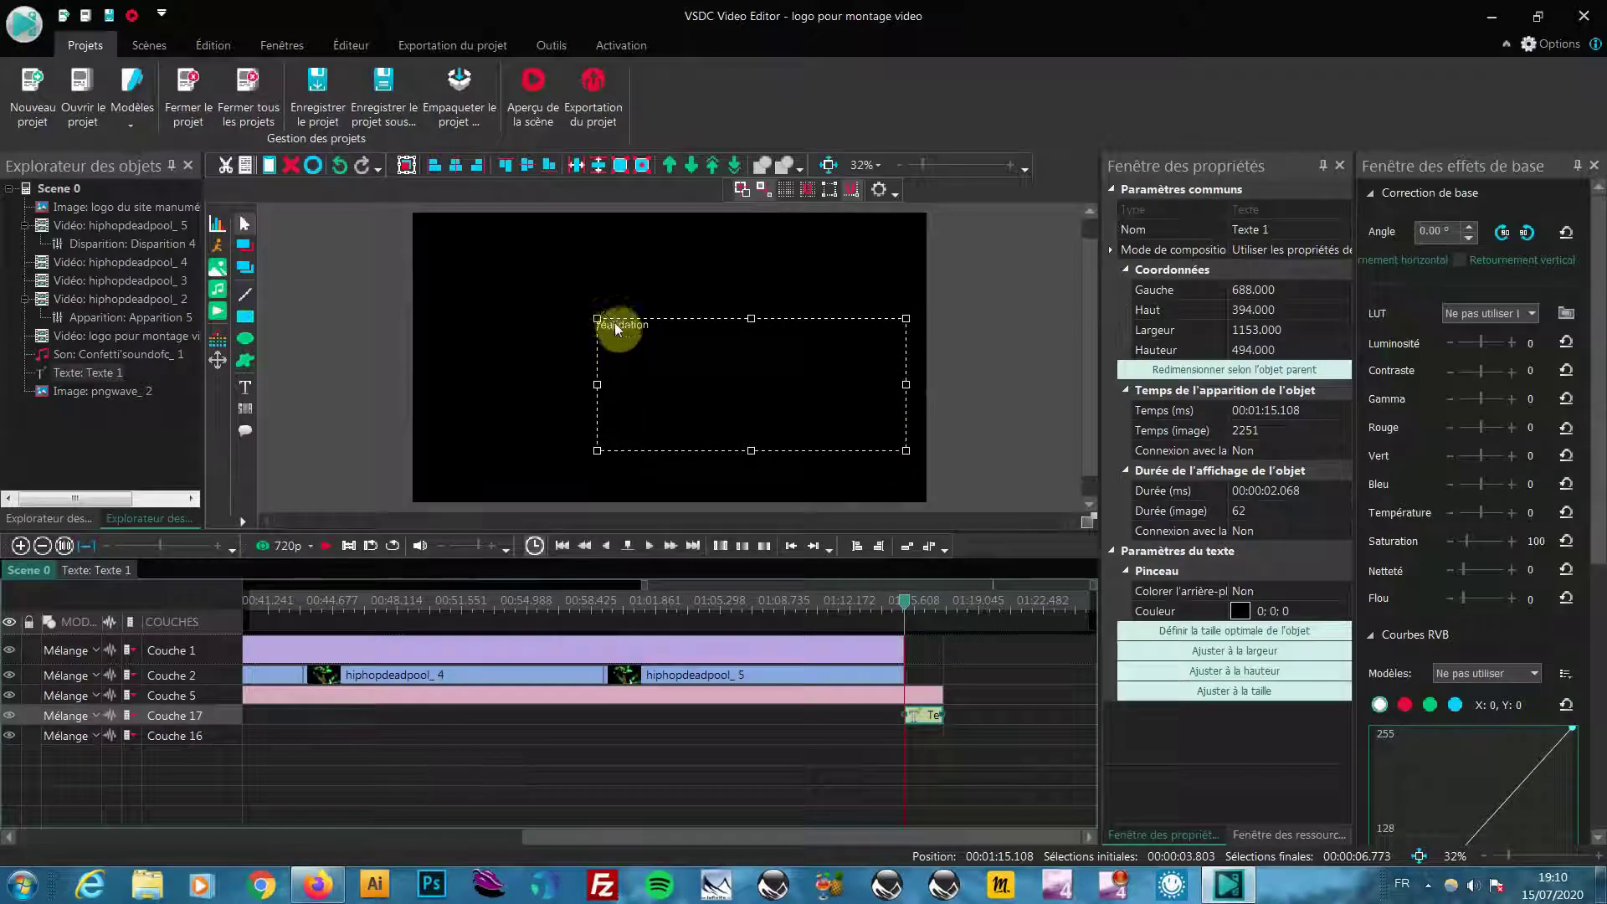
{"action": "left_click_drag", "start_coordinate": [594, 318], "coordinate": [432, 260]}
{"action": "left_click", "coordinate": [866, 436]}
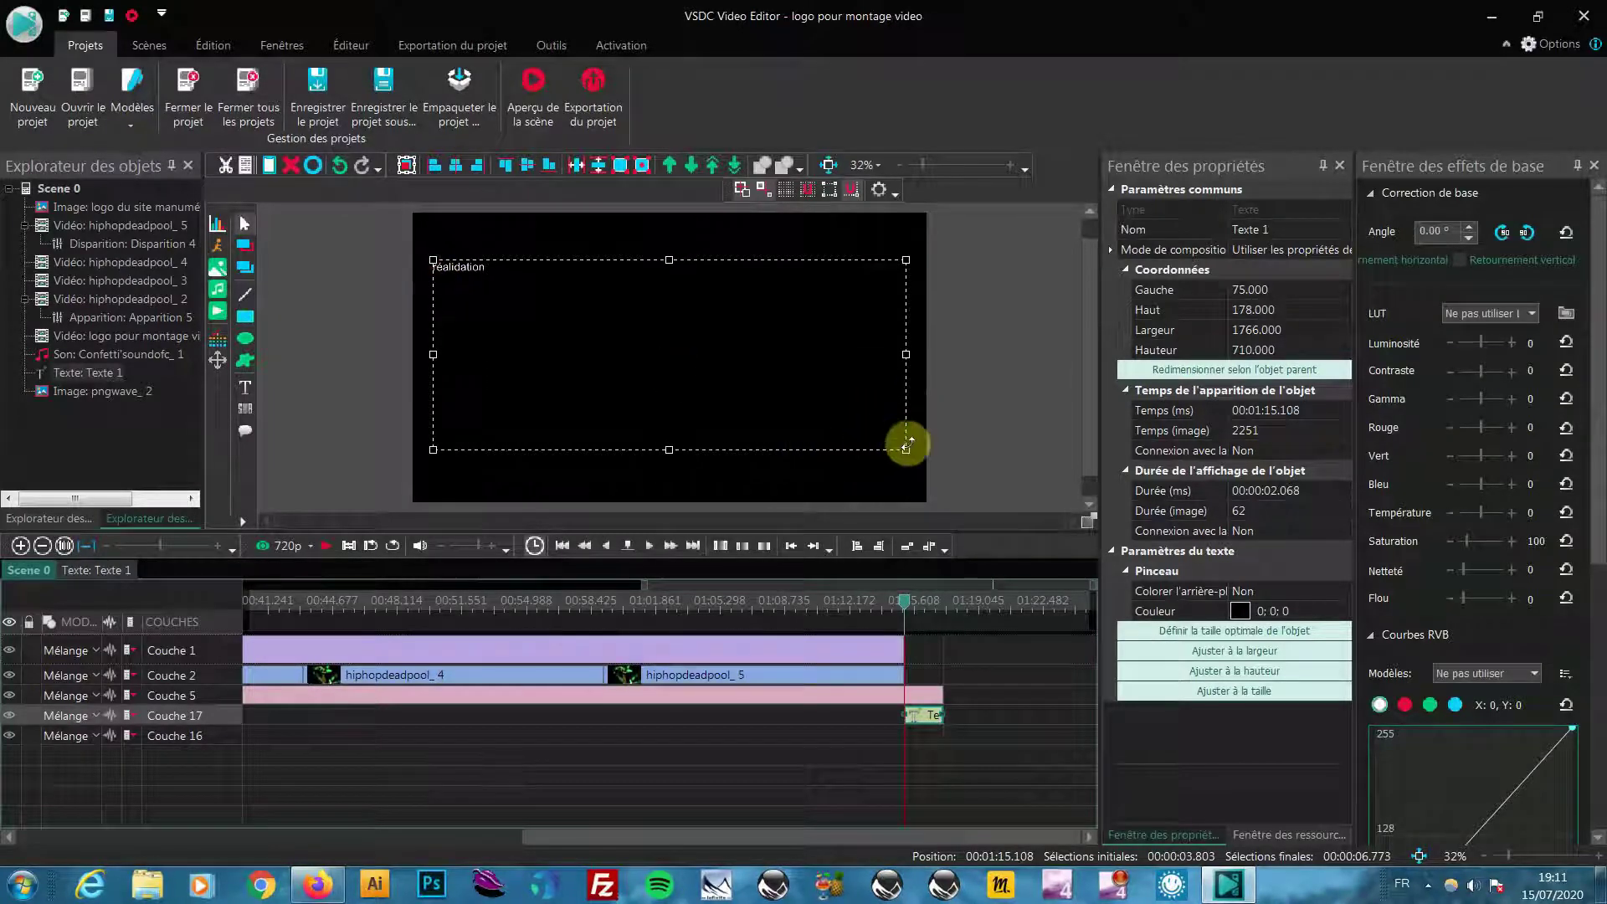
{"action": "left_click_drag", "start_coordinate": [903, 448], "coordinate": [903, 457]}
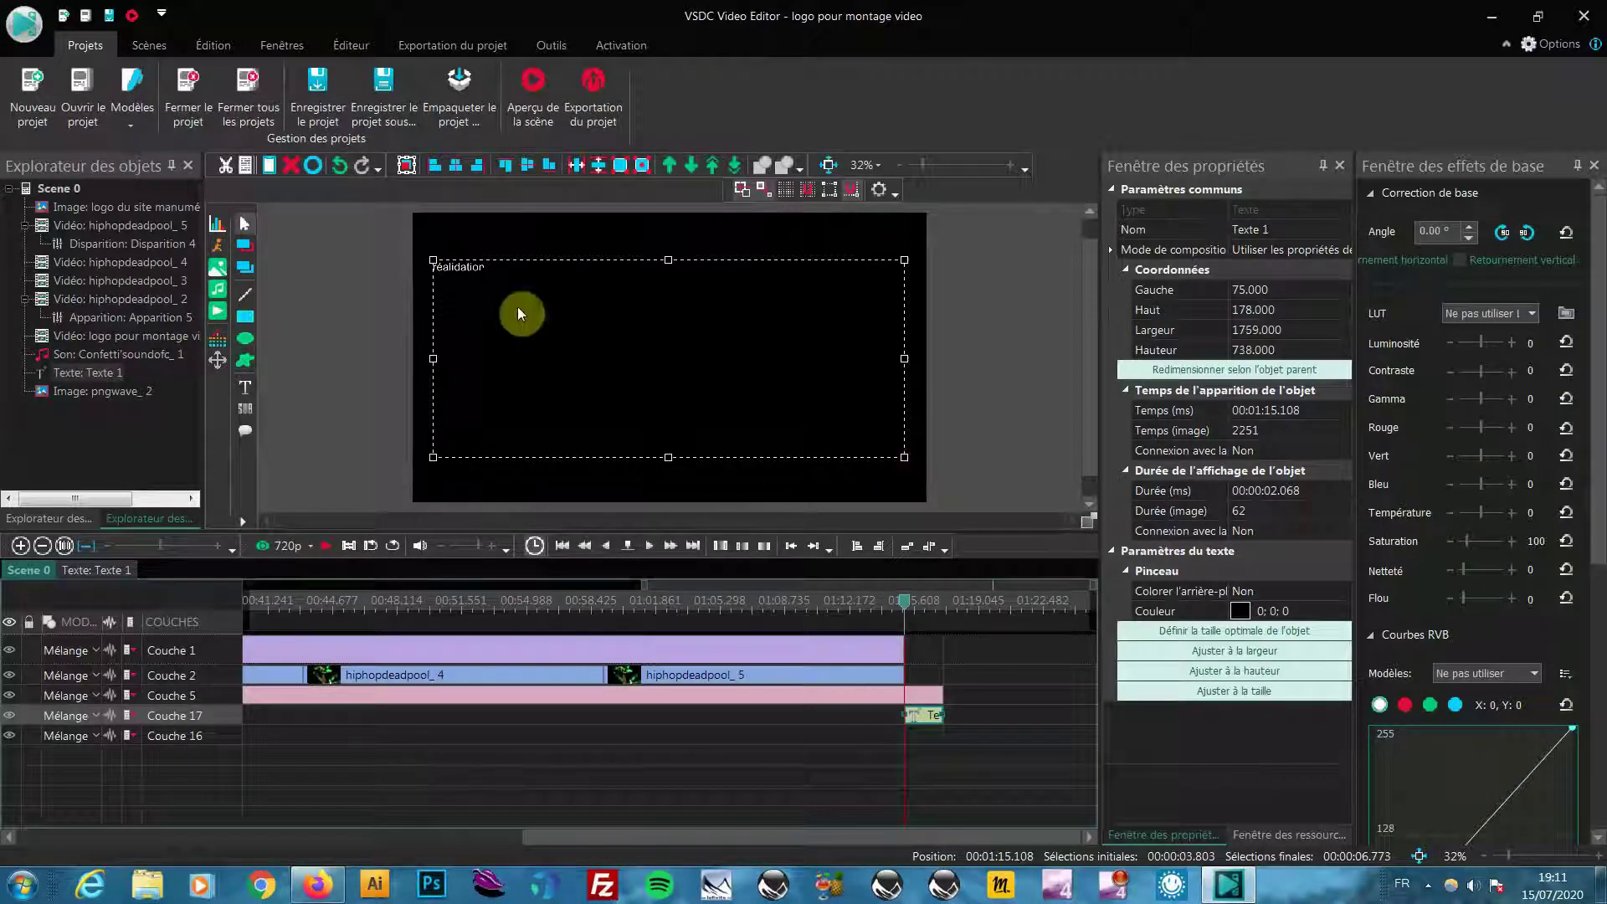
Step: Center the text horizontally in its box and set its font size to 72 pt
{"action": "double_click", "coordinate": [470, 270]}
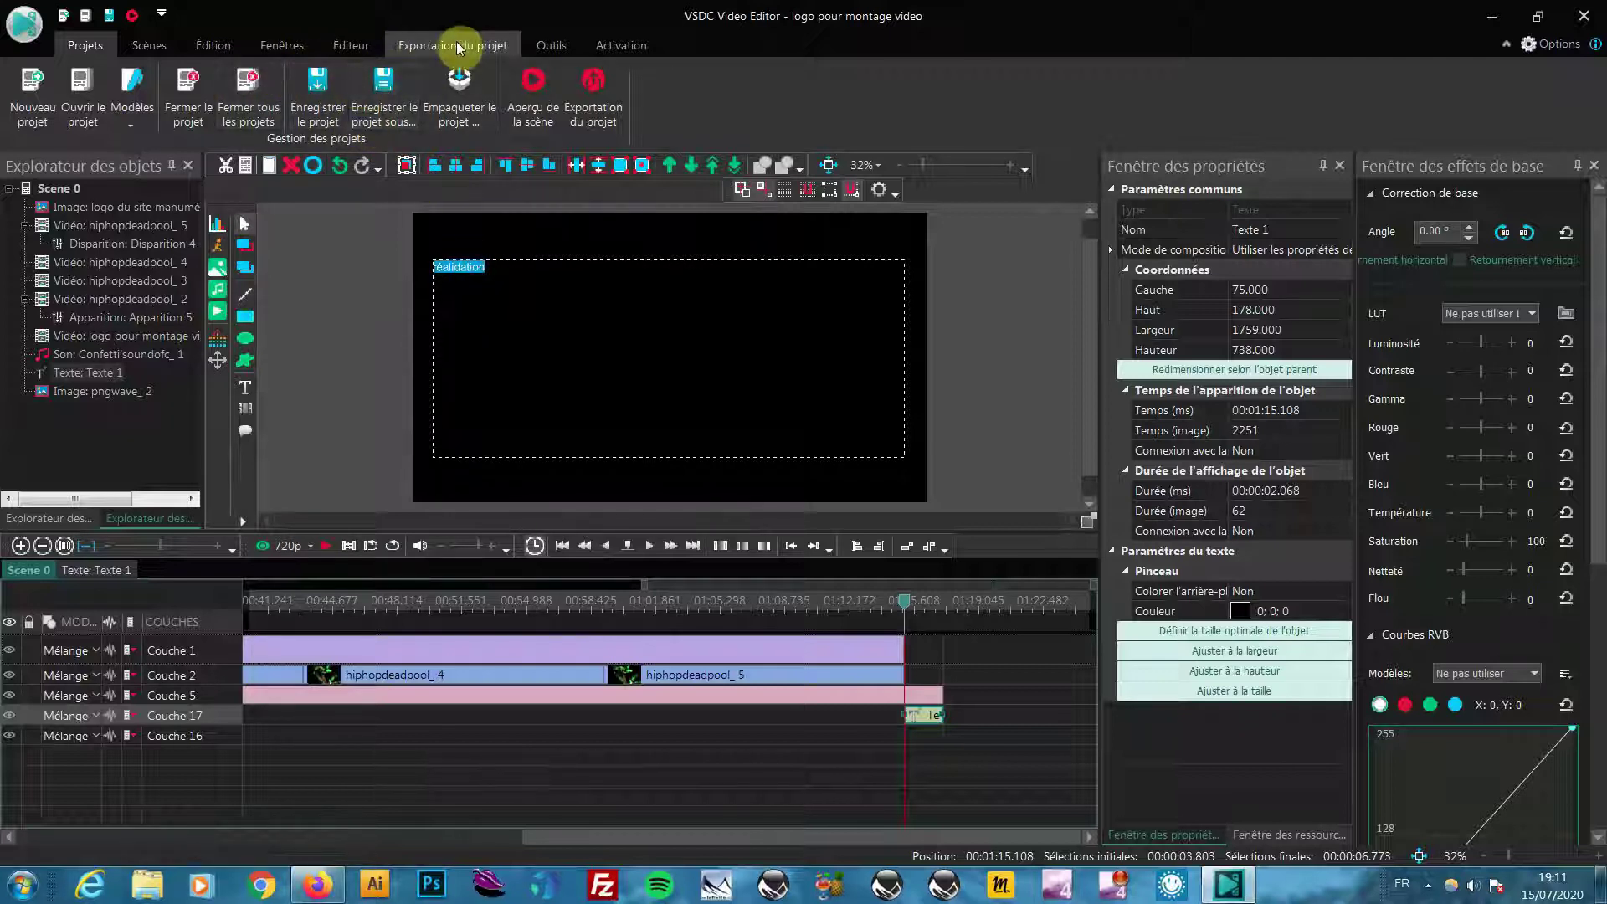
{"action": "left_click", "coordinate": [340, 44]}
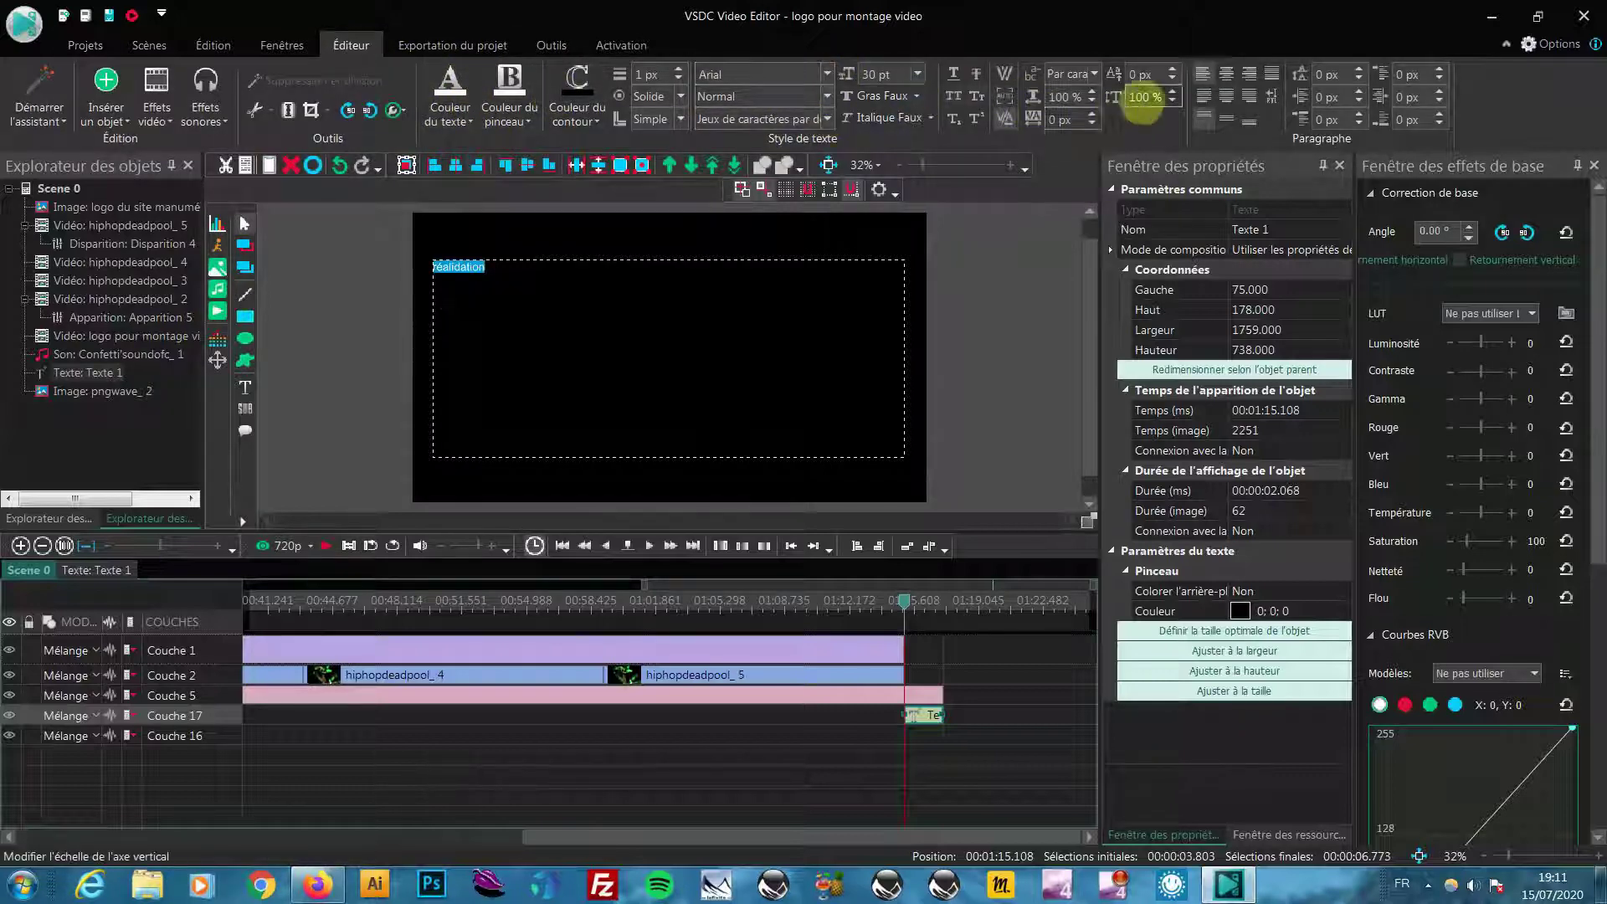
{"action": "left_click", "coordinate": [1227, 74]}
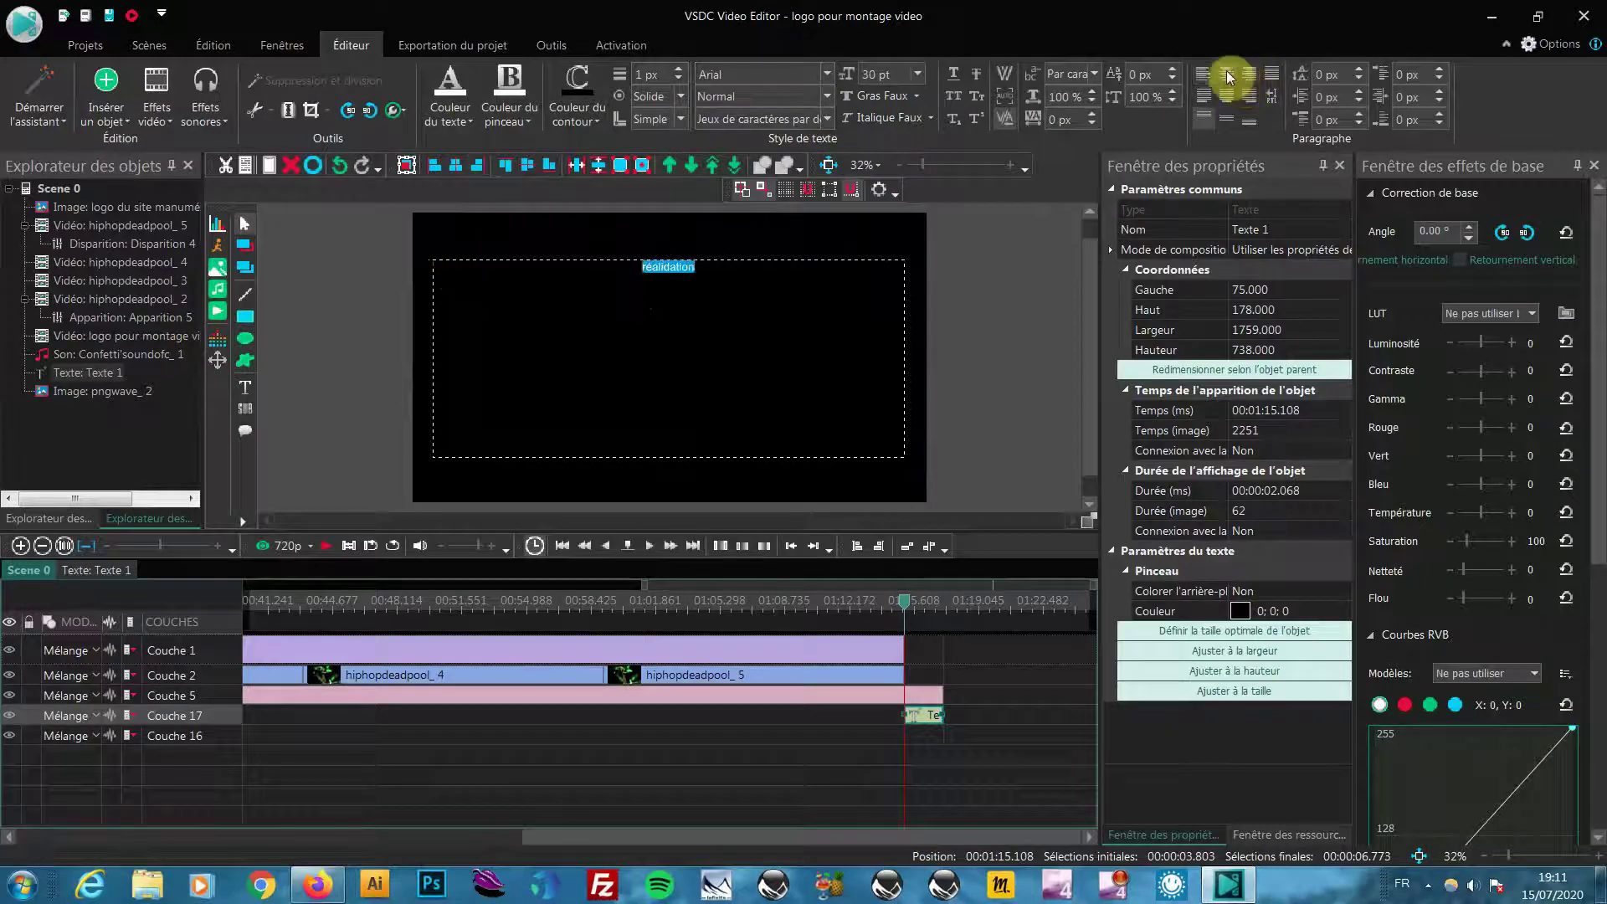
{"action": "left_click", "coordinate": [917, 72]}
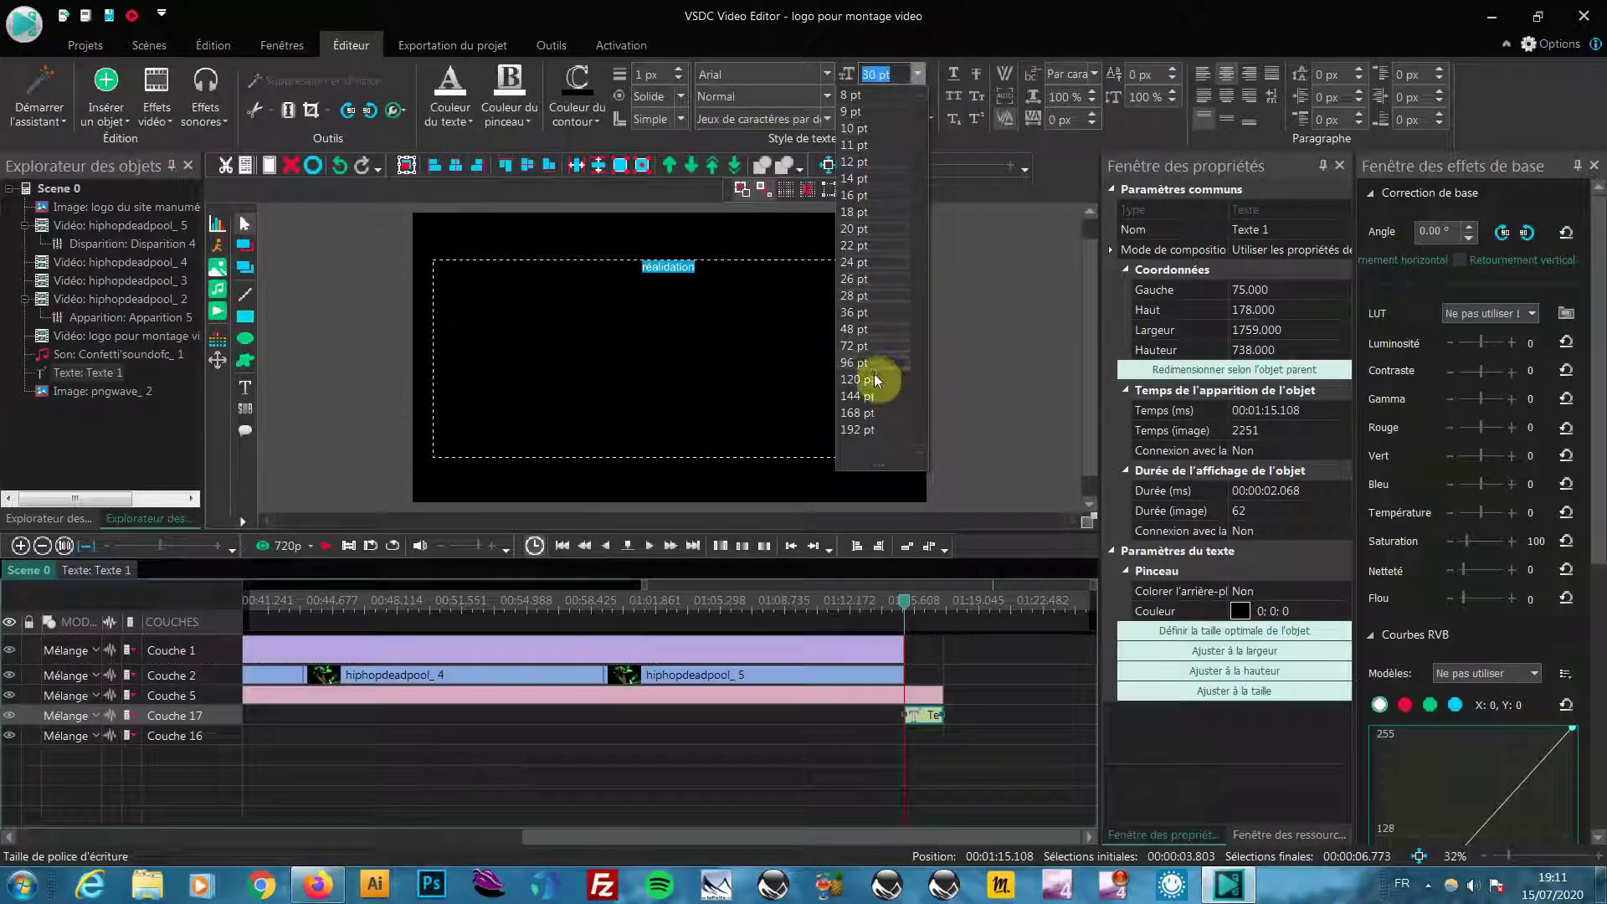
{"action": "left_click", "coordinate": [876, 335]}
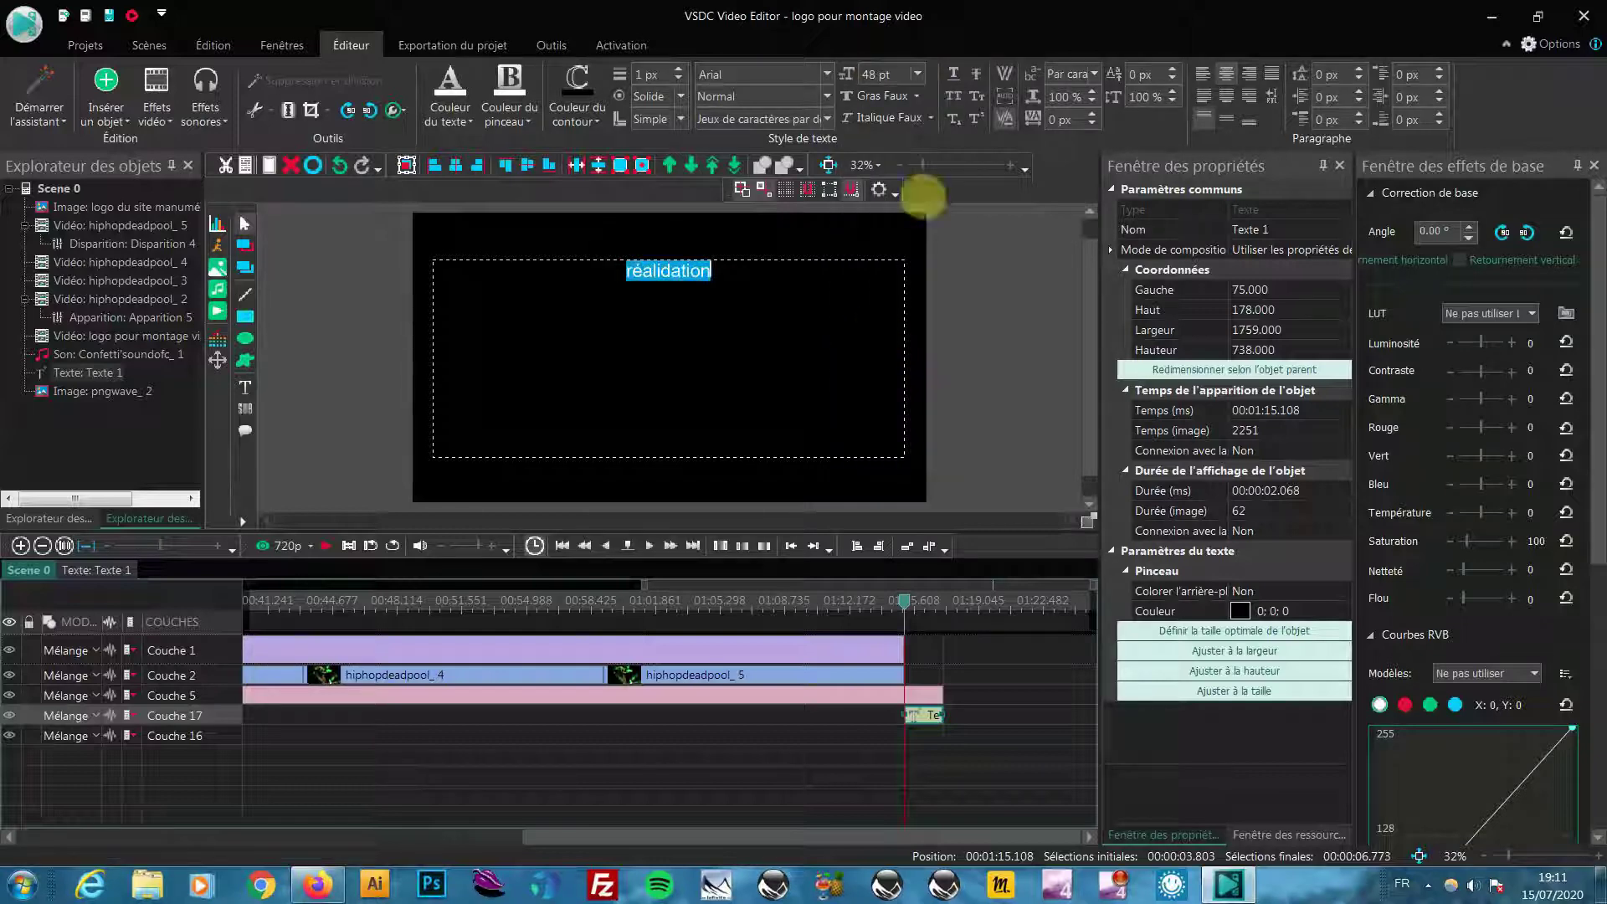
{"action": "left_click", "coordinate": [917, 73]}
{"action": "left_click", "coordinate": [870, 347]}
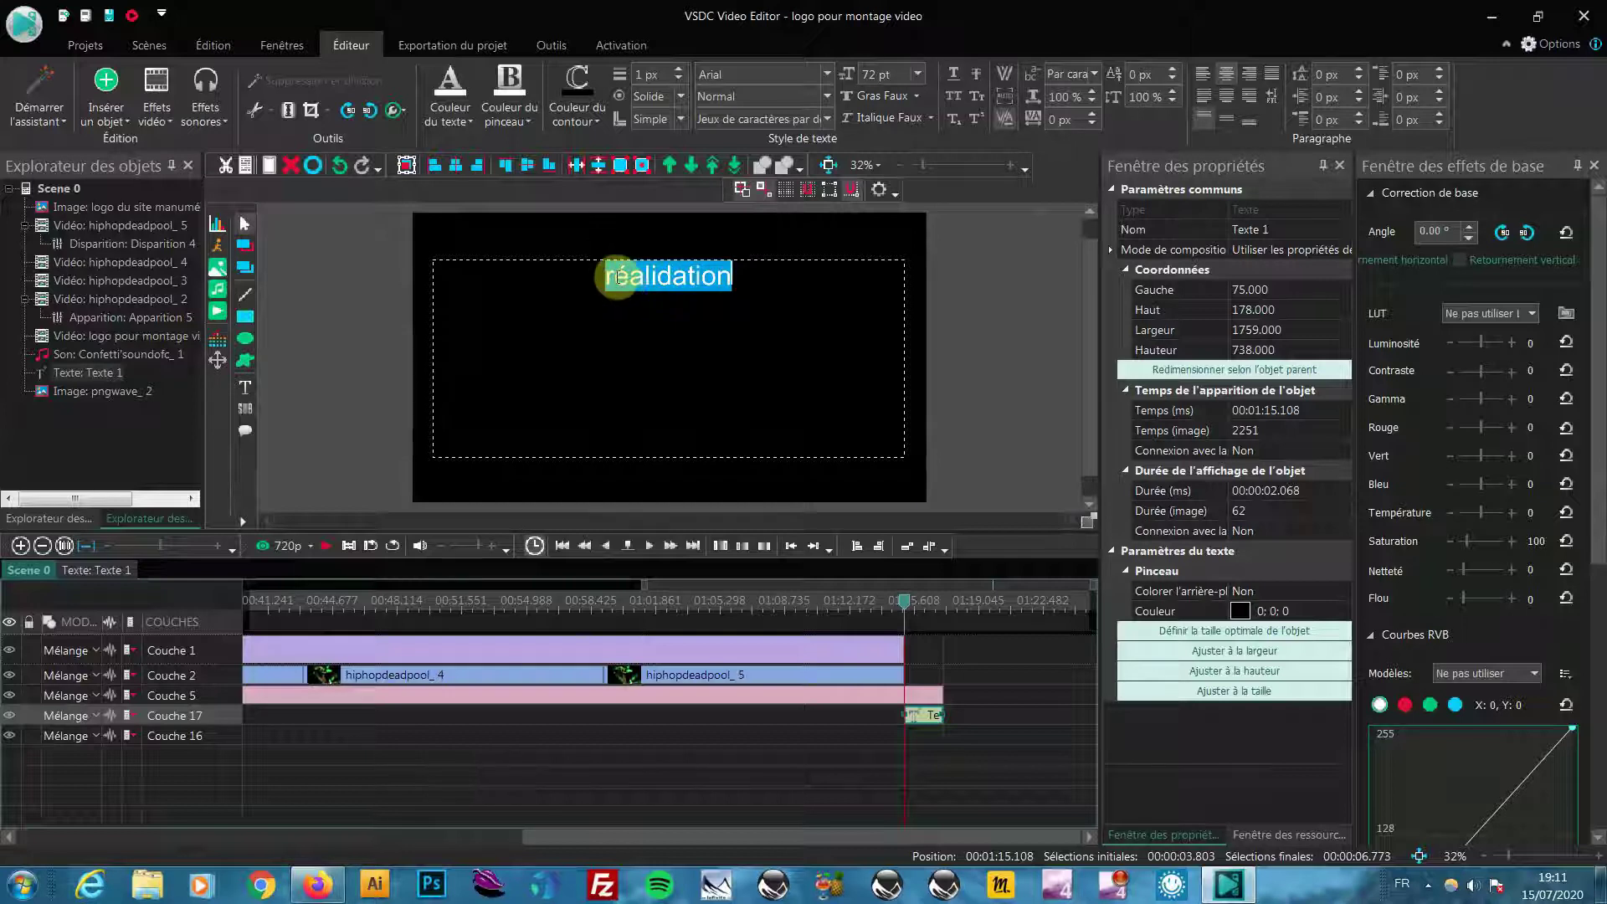
Step: Replace the lowercase initial of the credits heading with a capital R
{"action": "left_click", "coordinate": [599, 277]}
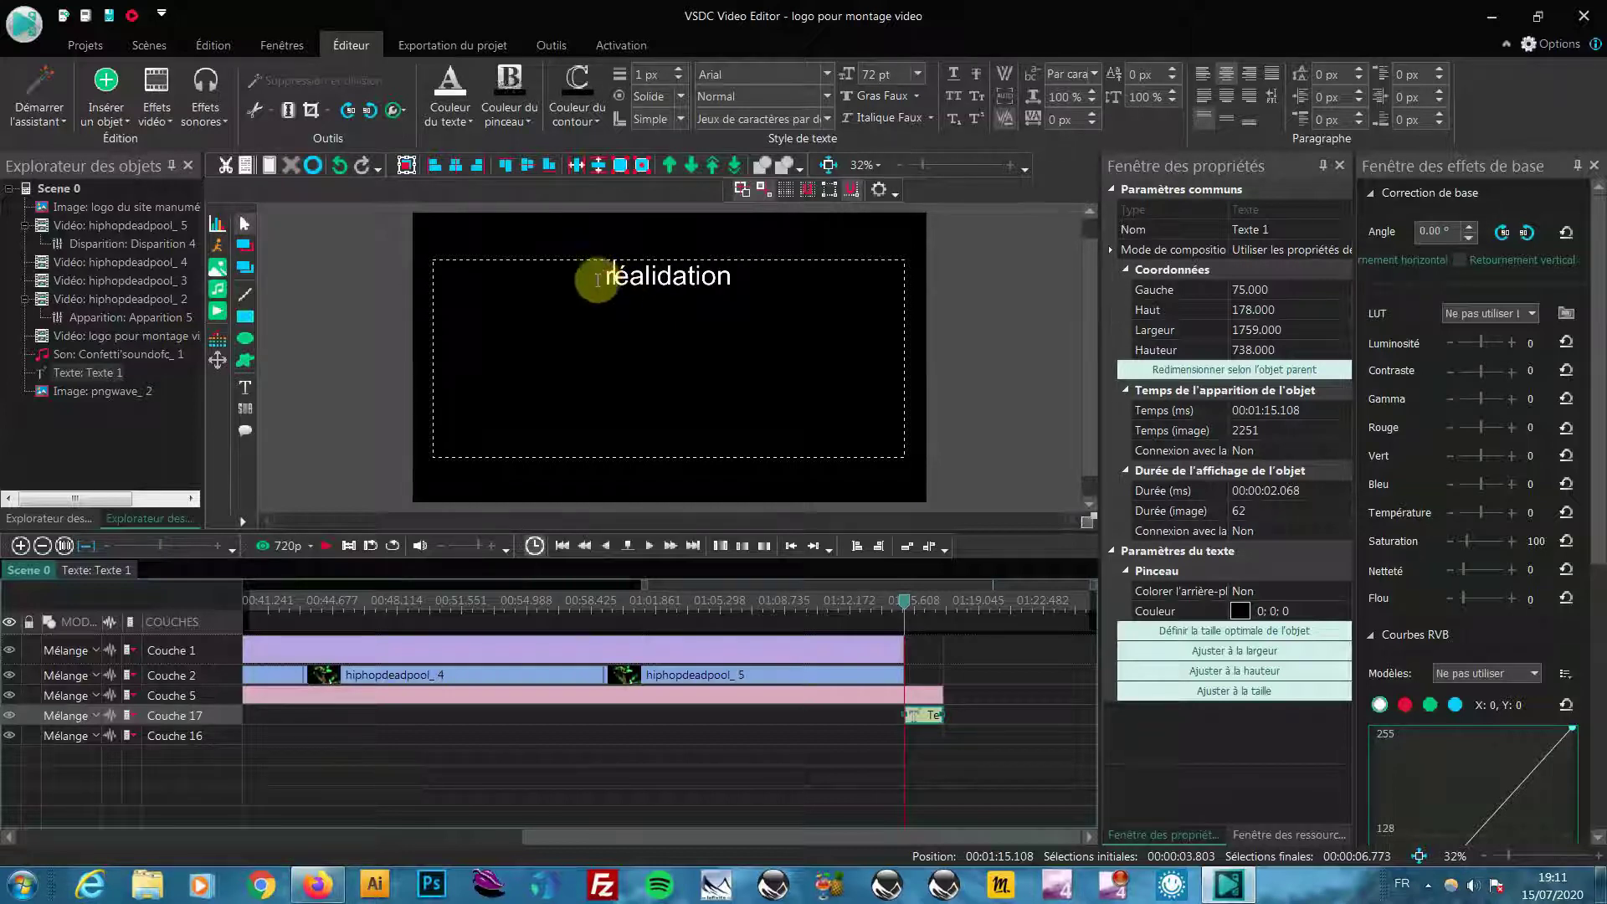
{"action": "key", "text": "BackSpace"}
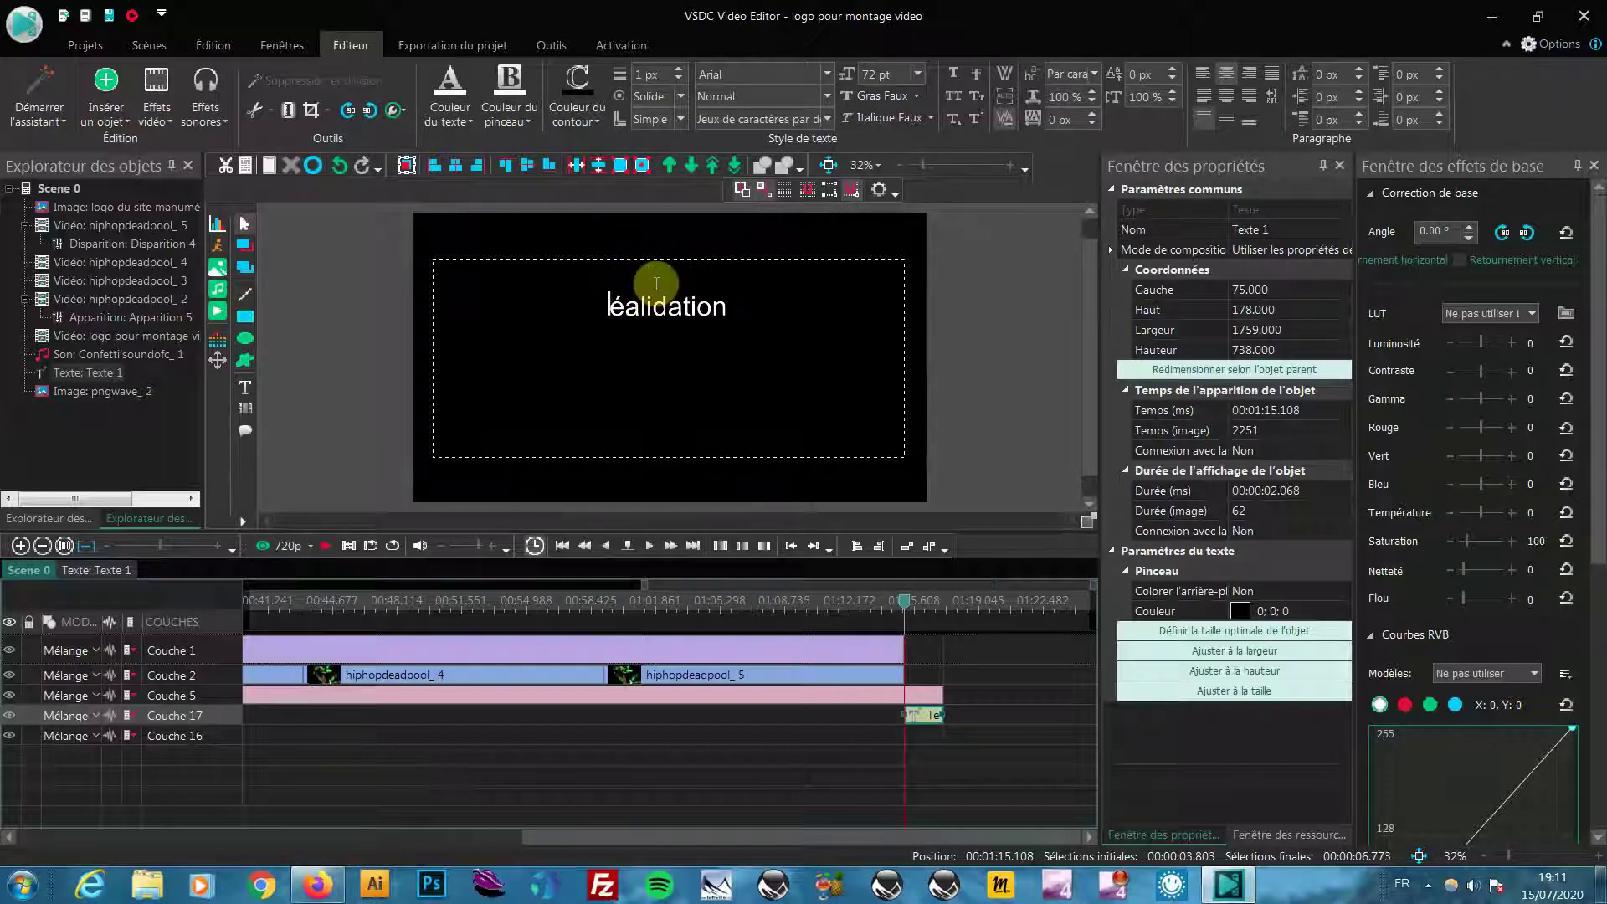
{"action": "type", "text": "R"}
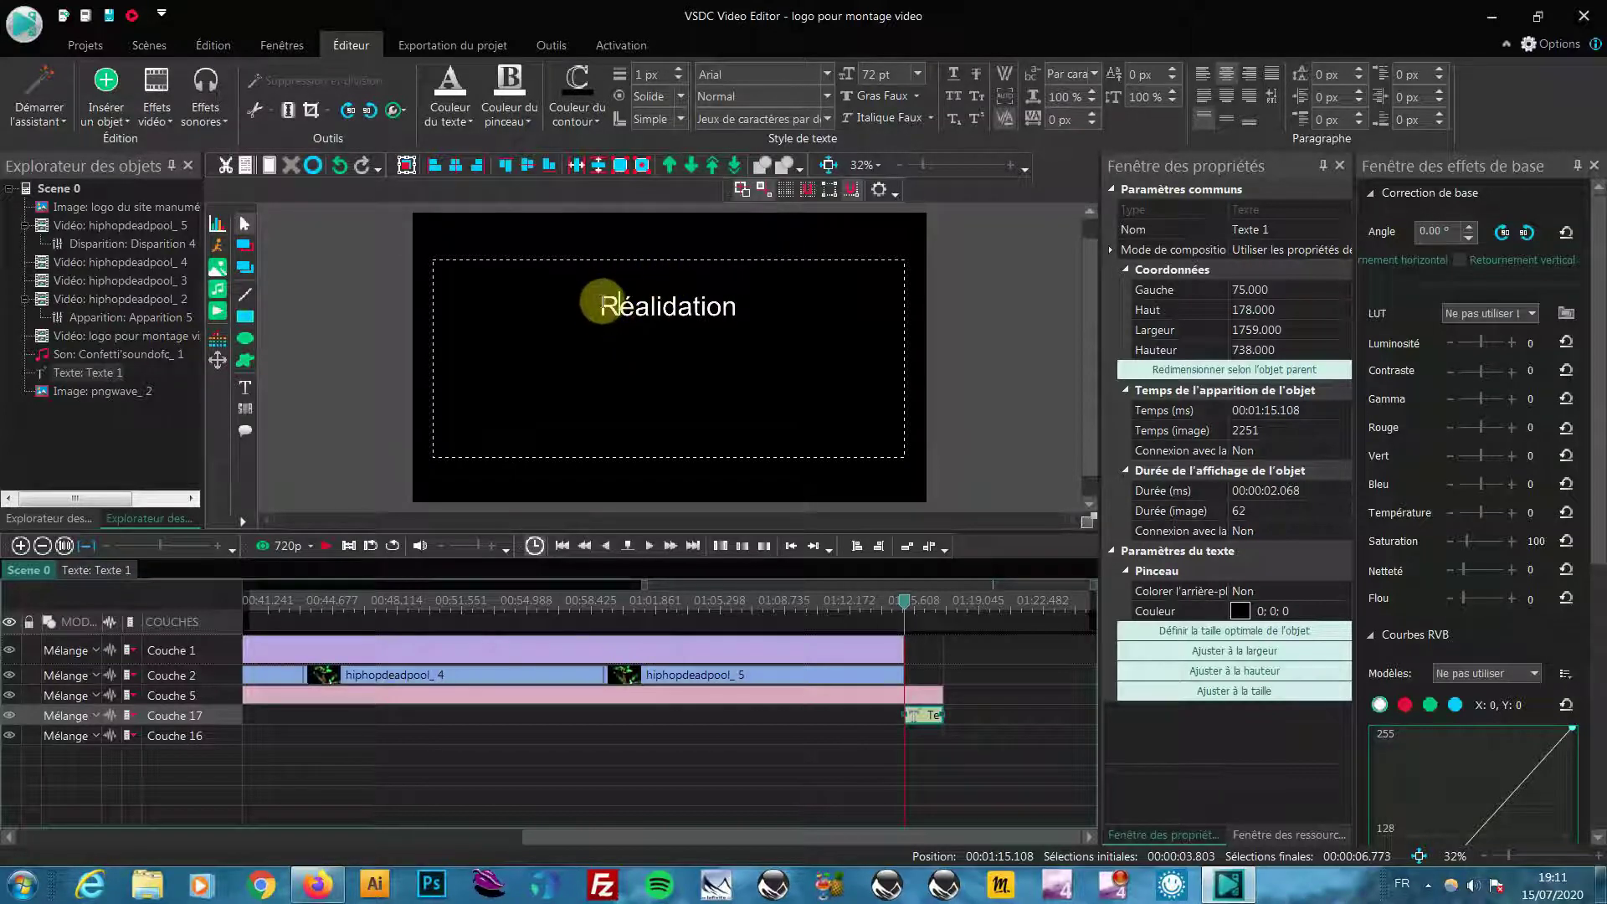
{"action": "key", "text": "BackSpace"}
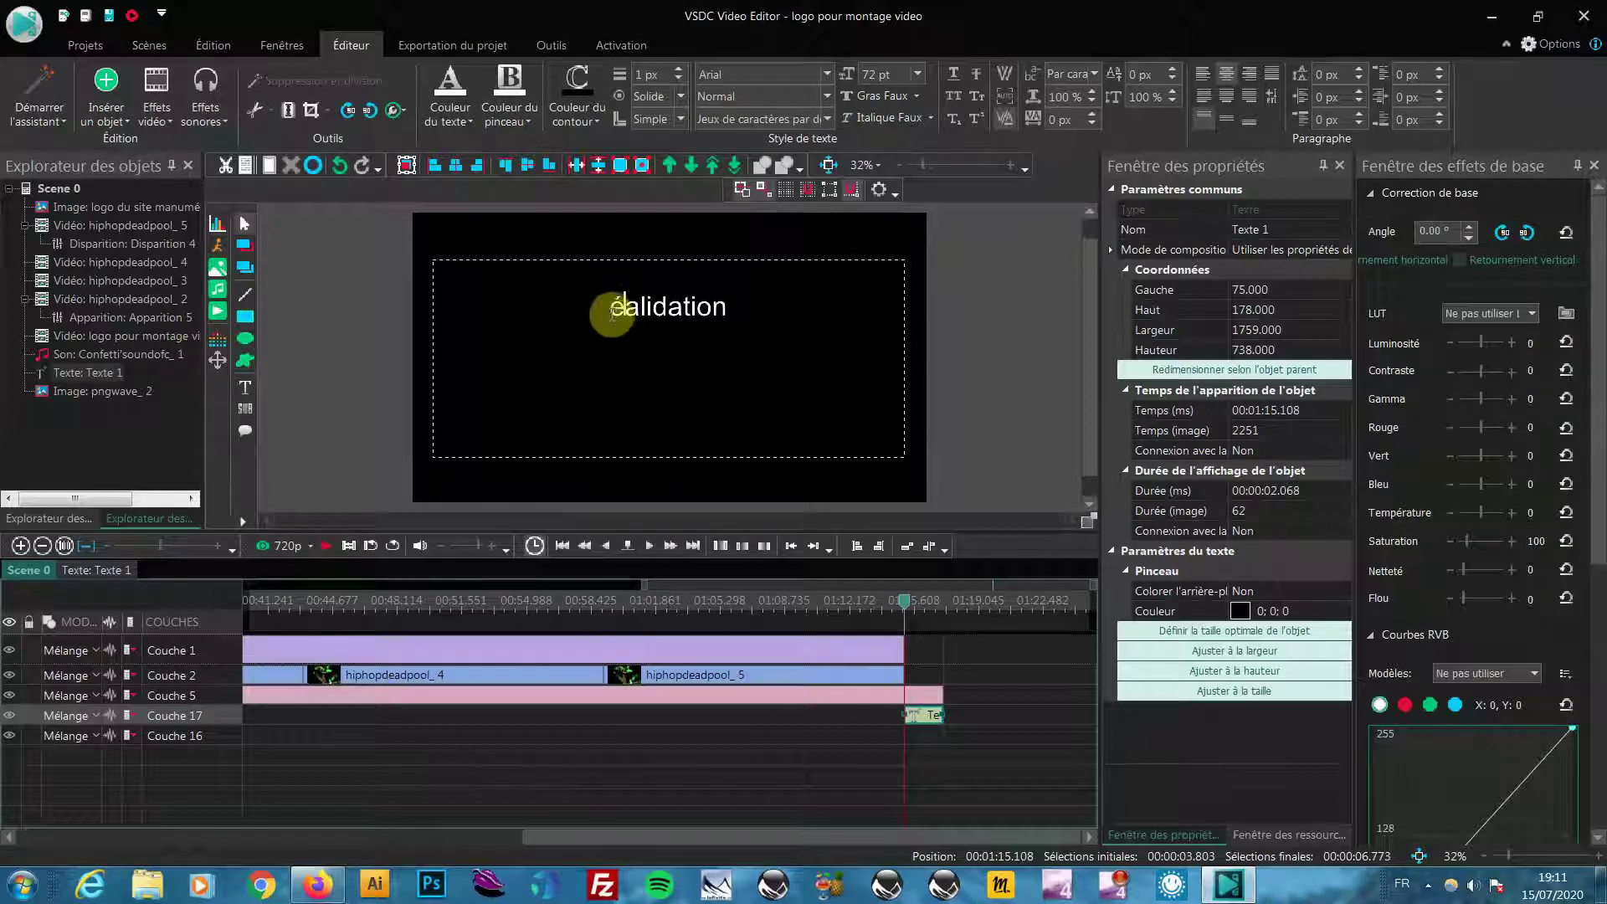
{"action": "key", "text": "Delete"}
{"action": "key", "text": "BackSpace"}
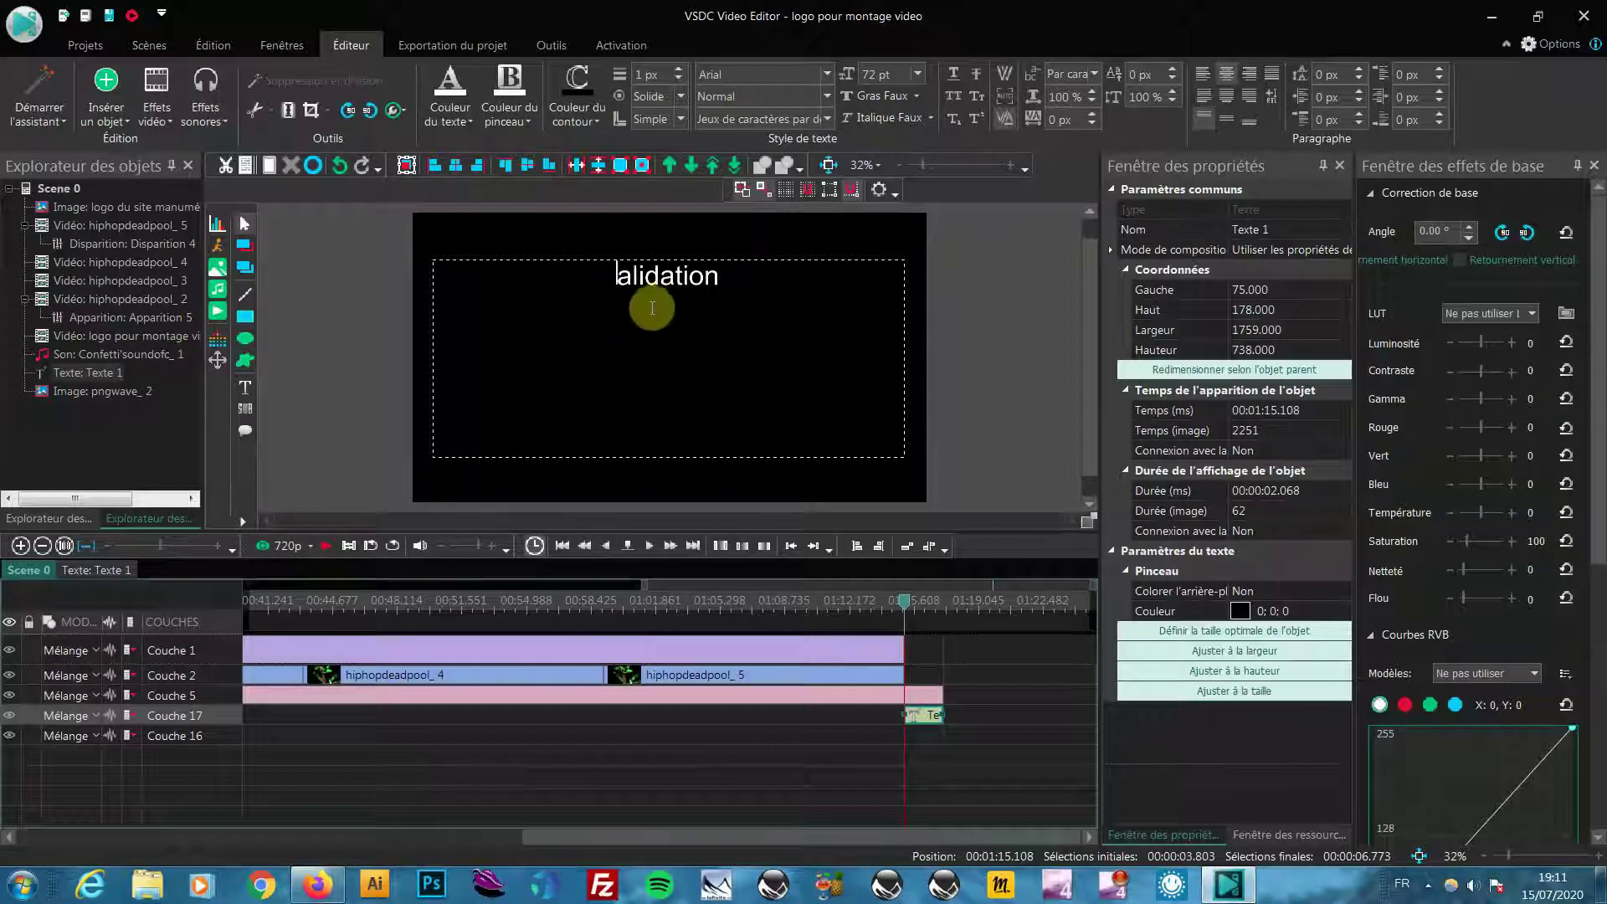
{"action": "type", "text": "Réal"}
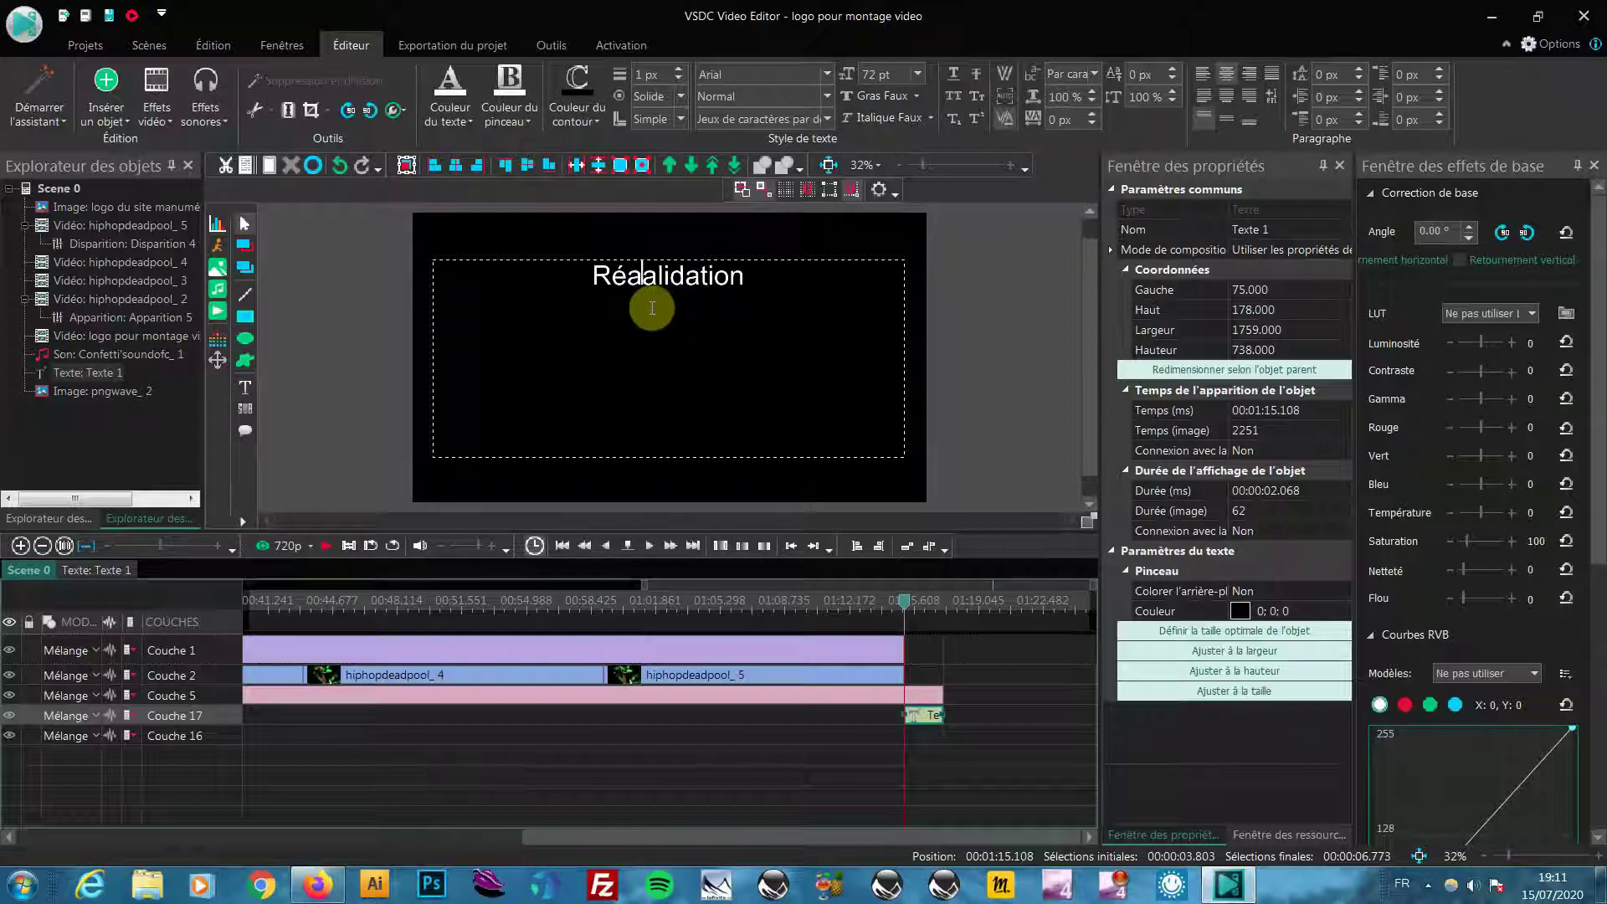
{"action": "key", "text": "BackSpace"}
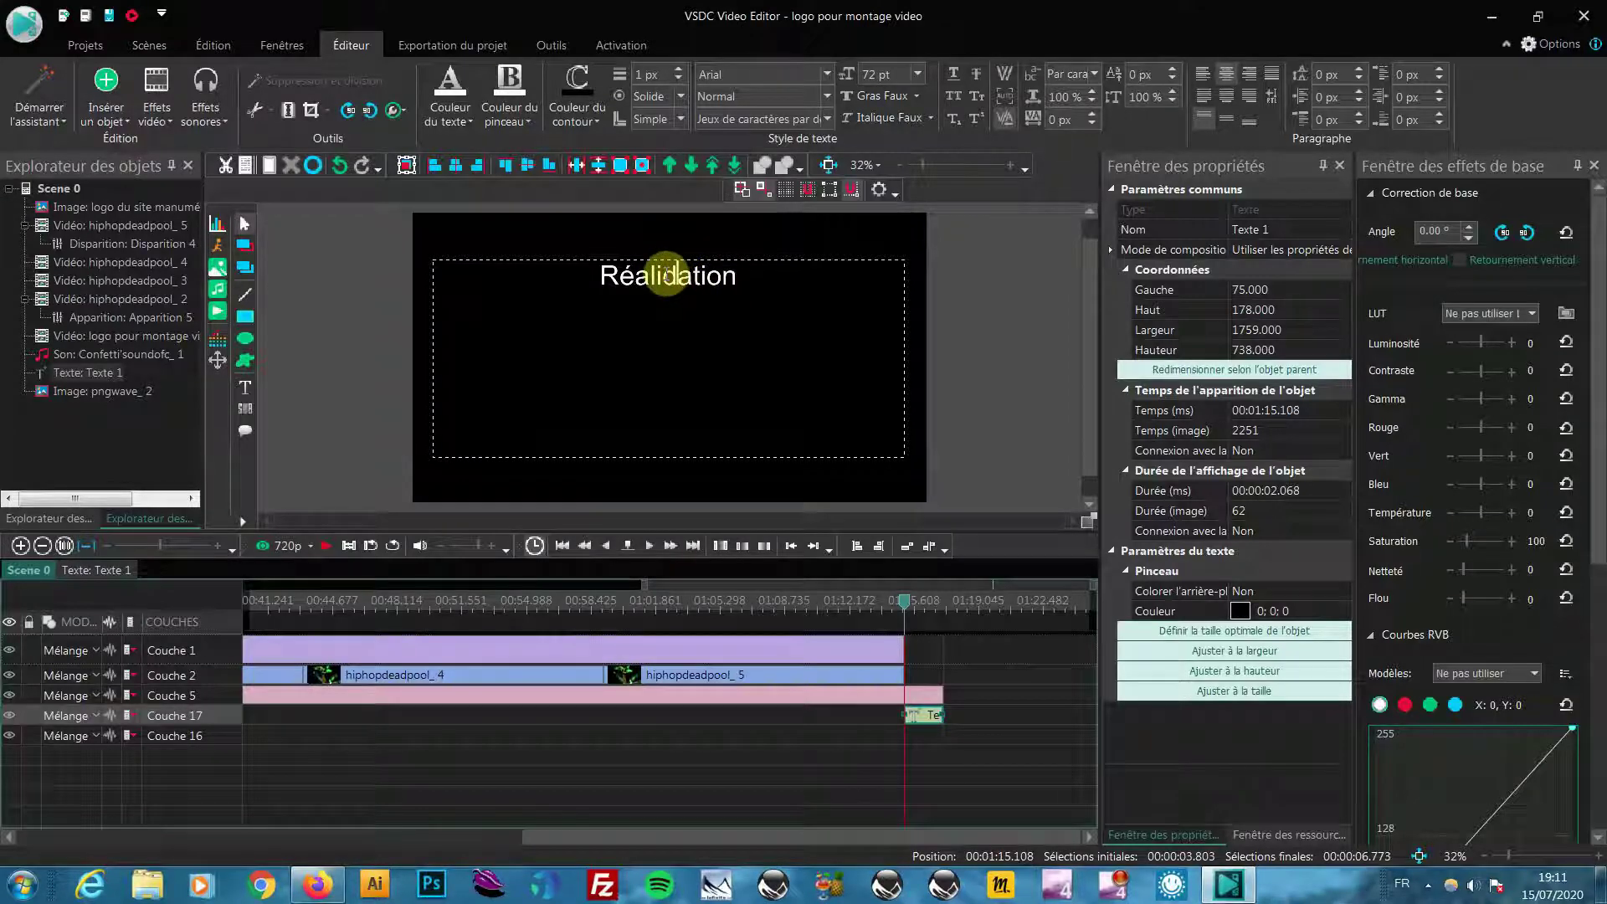
Step: Correct the heading's spelling to "Réalisation" and add a colon after it
{"action": "key", "text": "Delete"}
{"action": "key", "text": "Delete"}
{"action": "type", "text": "isa"}
{"action": "key", "text": "Delete"}
{"action": "left_click", "coordinate": [764, 280]}
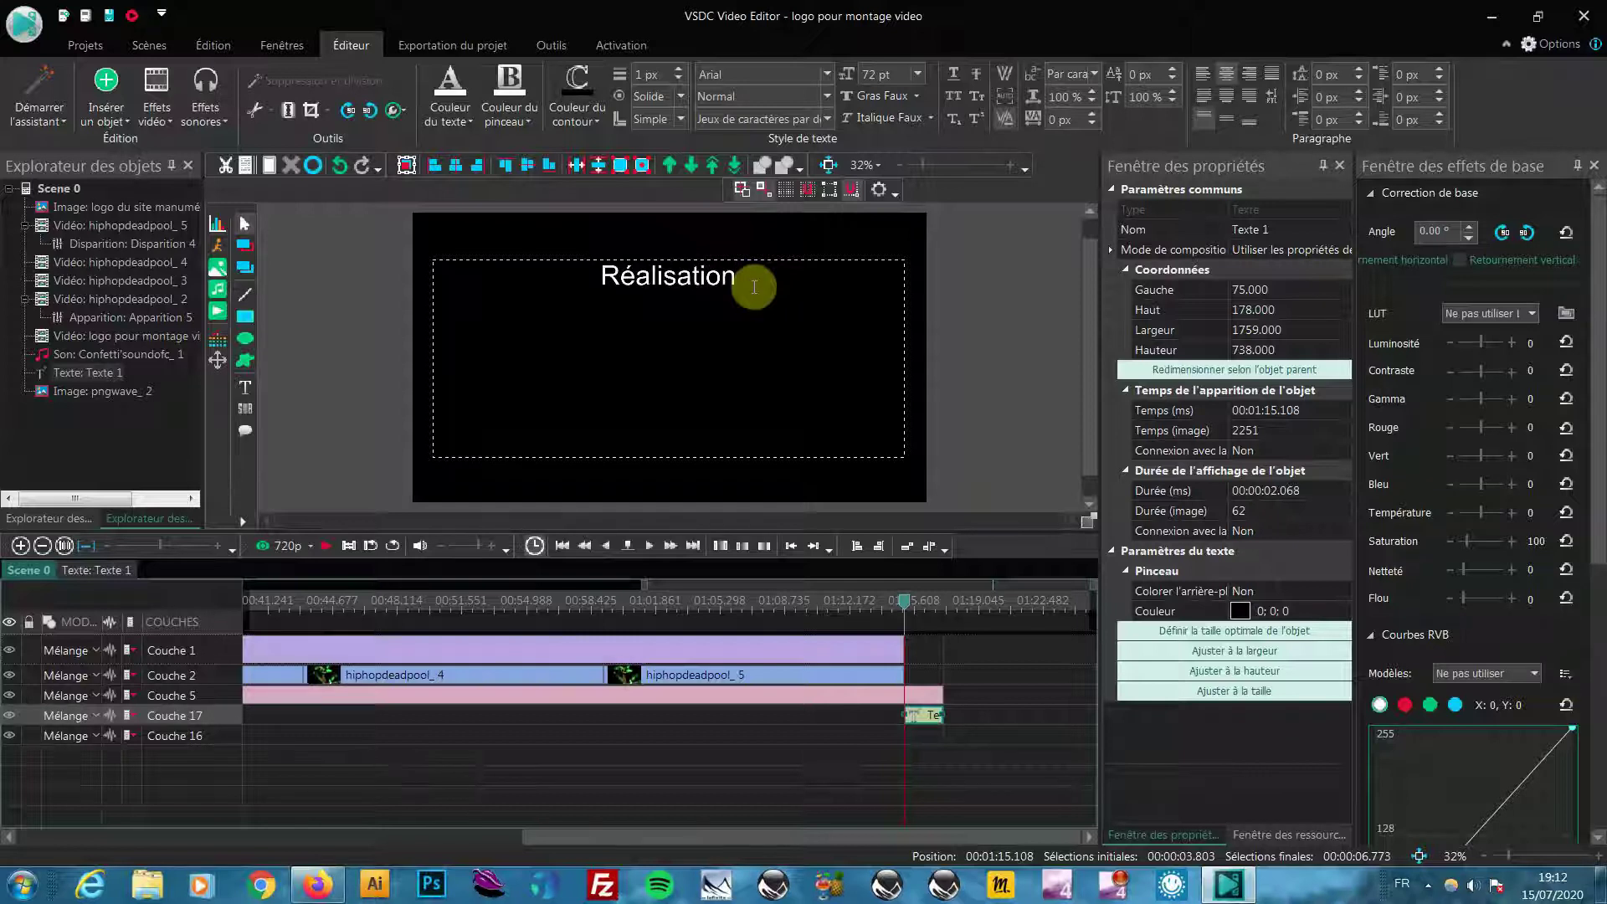
{"action": "type", "text": ":"}
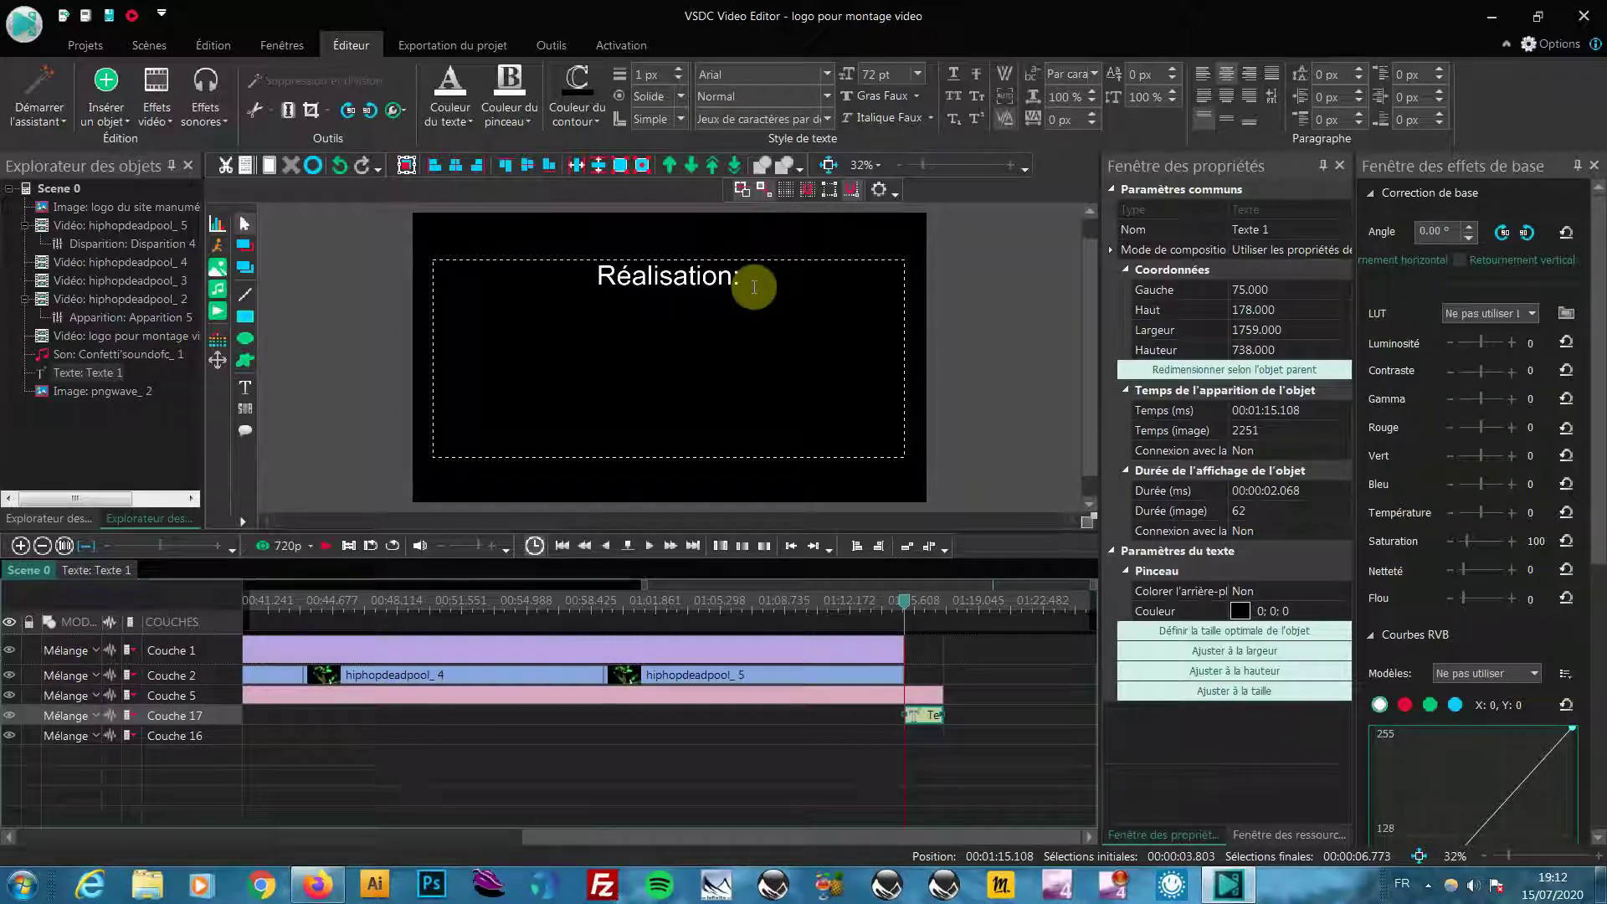
Step: Add the lines "Mixamo", "Photoshop CC" and "VSDC" below the Réalisation heading
{"action": "key", "text": "Return"}
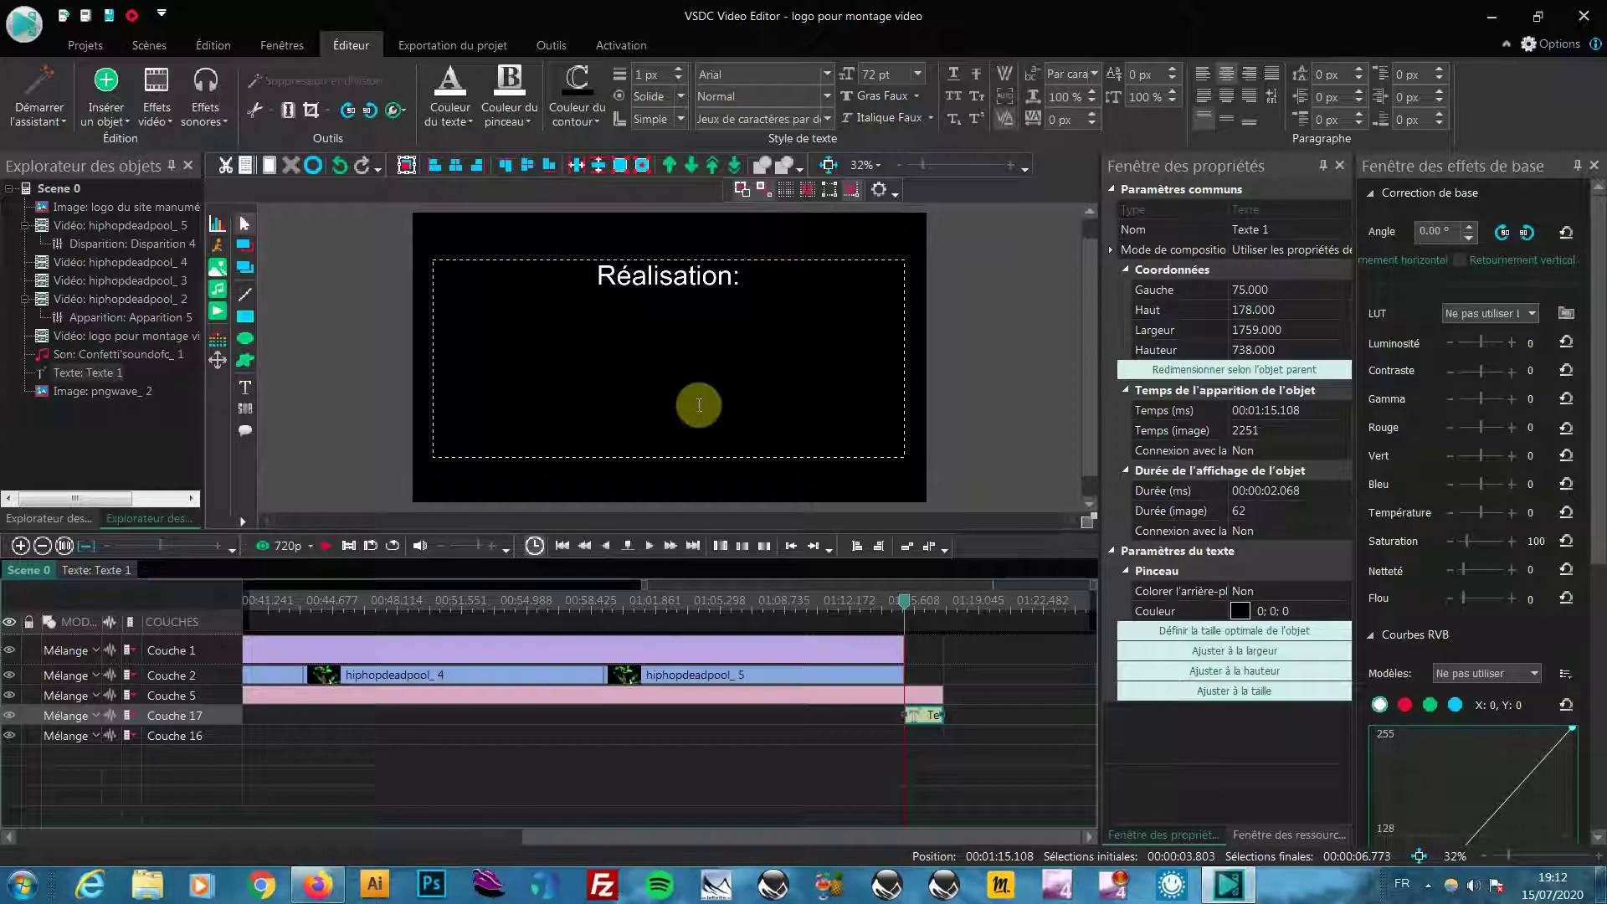
{"action": "type", "text": "xamo"}
{"action": "key", "text": "Return"}
{"action": "type", "text": "Photoshop "}
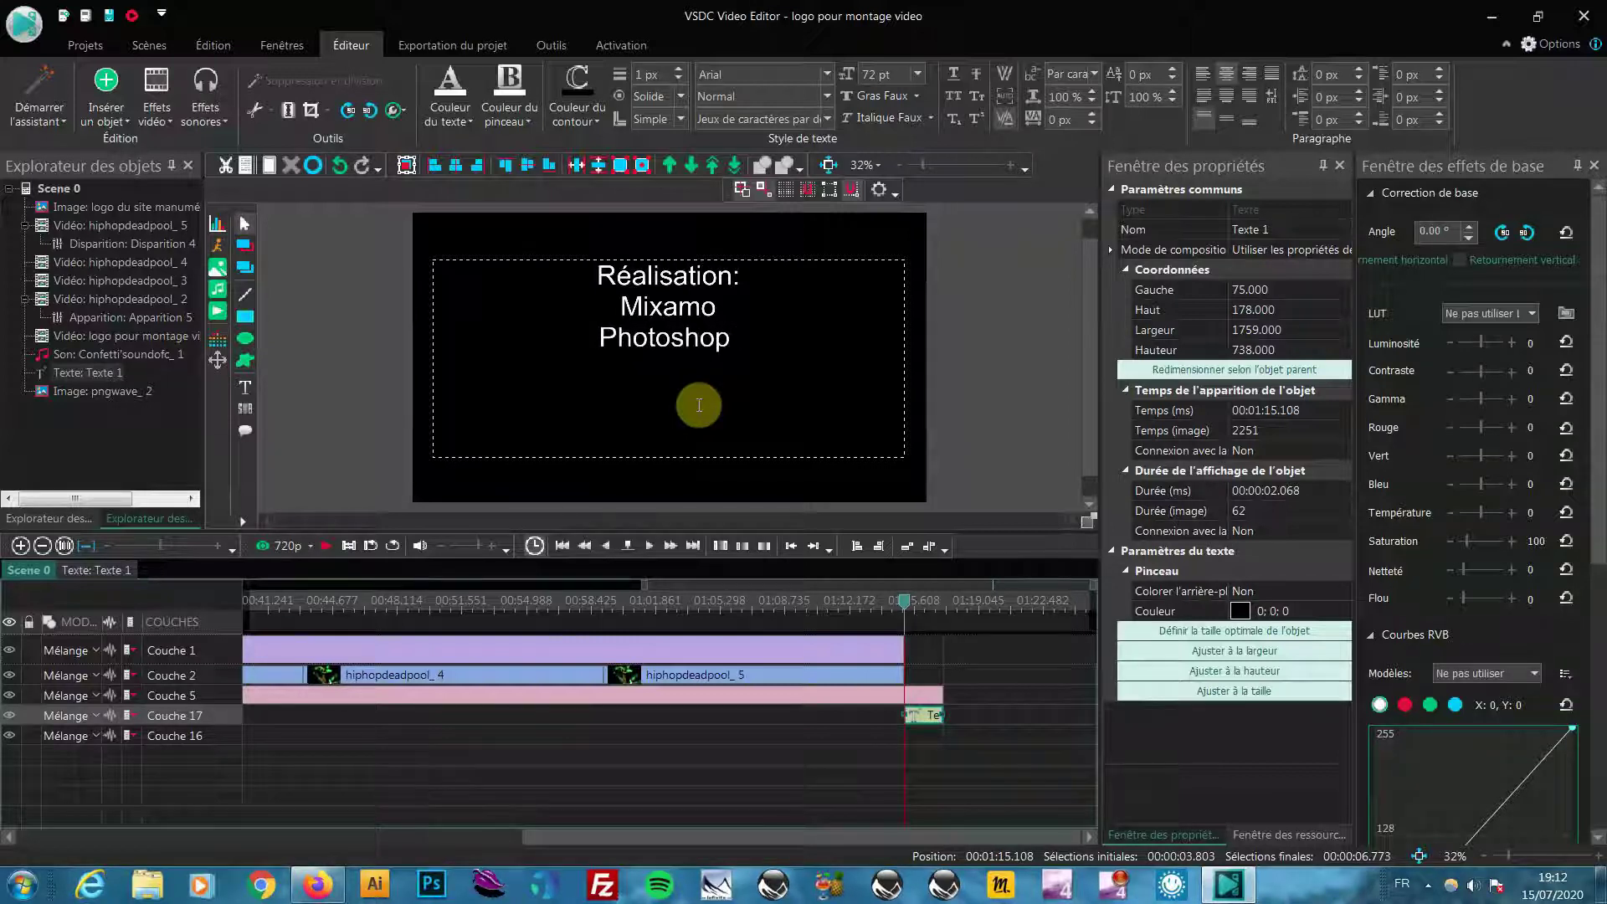
{"action": "type", "text": "CC"}
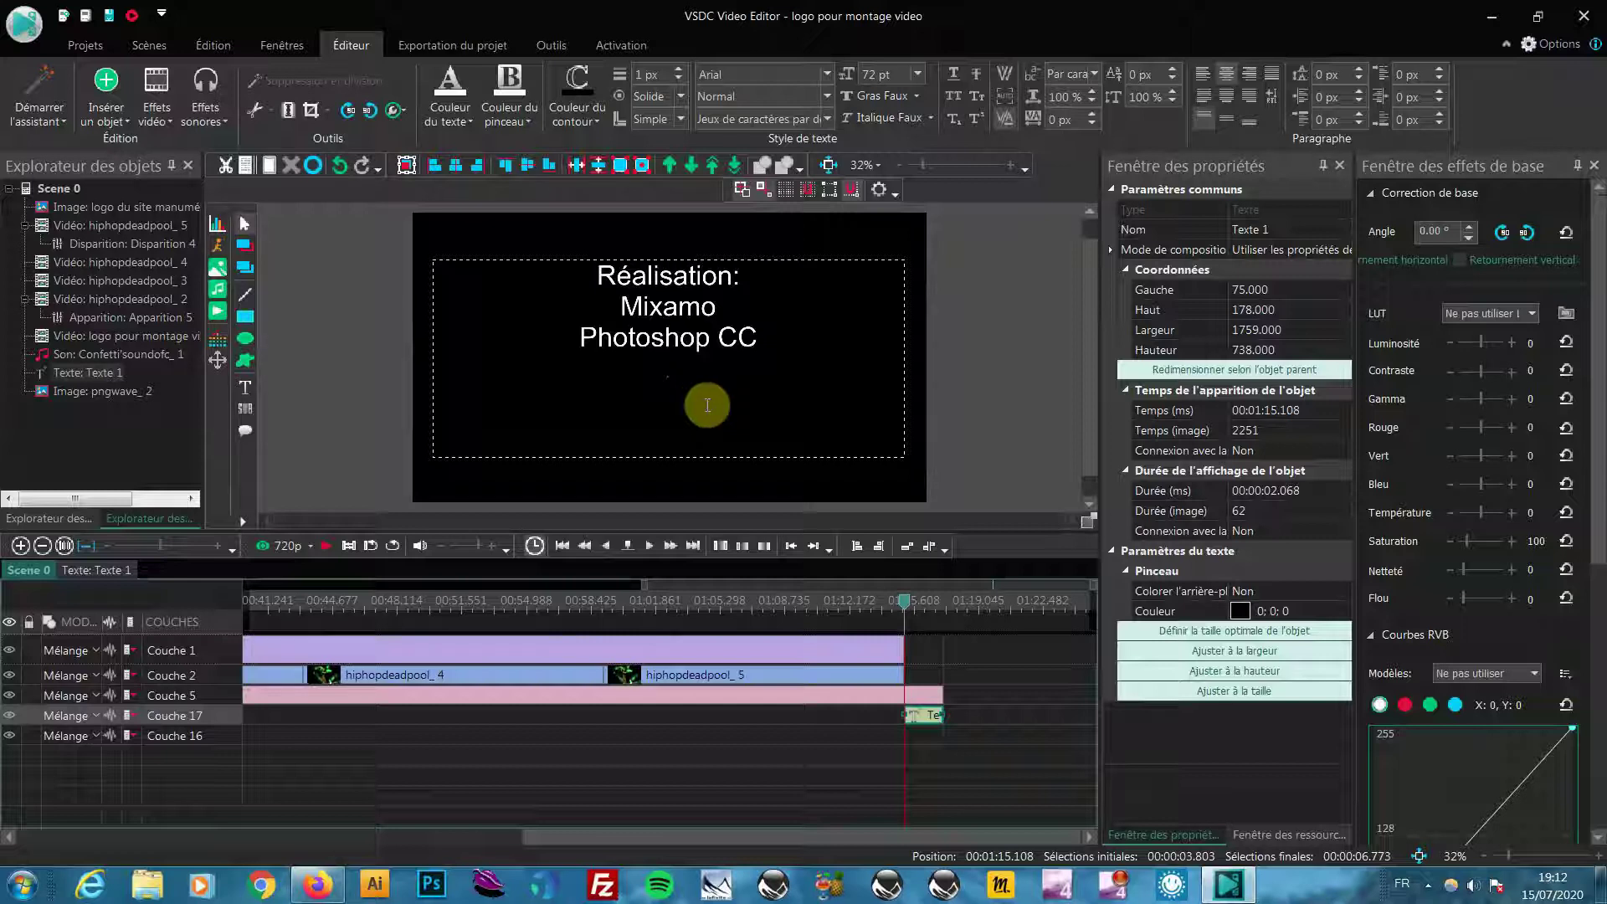
{"action": "type", "text": "VSDC"}
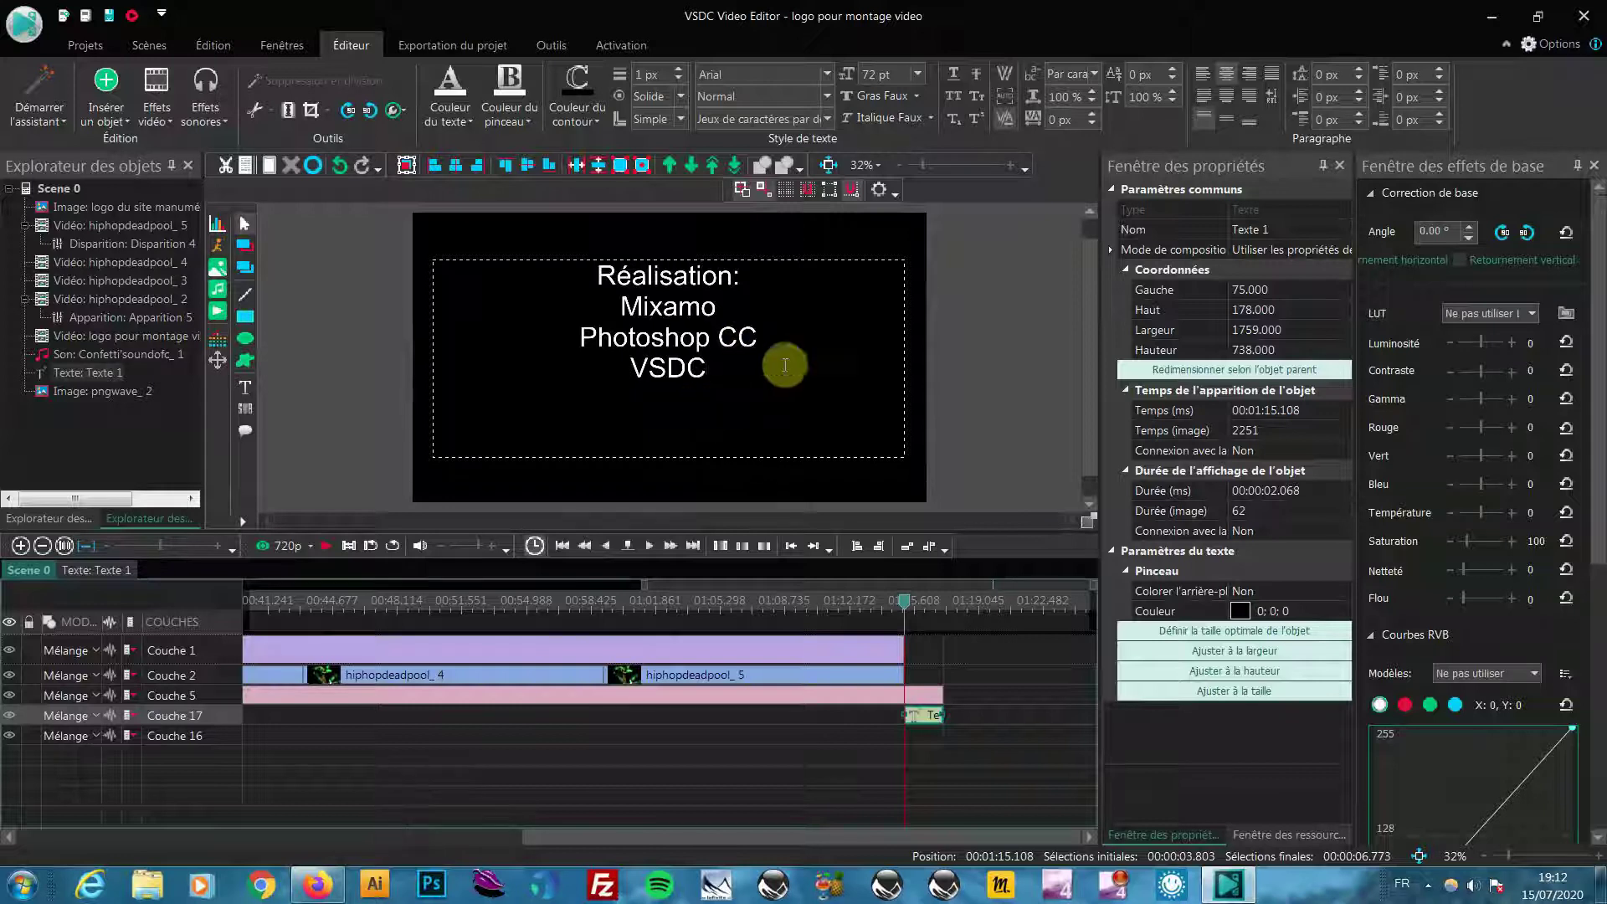
Step: Insert a blank line under the heading and set the Mixamo, Photoshop CC and VSDC lines to 96 pt
{"action": "left_click", "coordinate": [758, 280]}
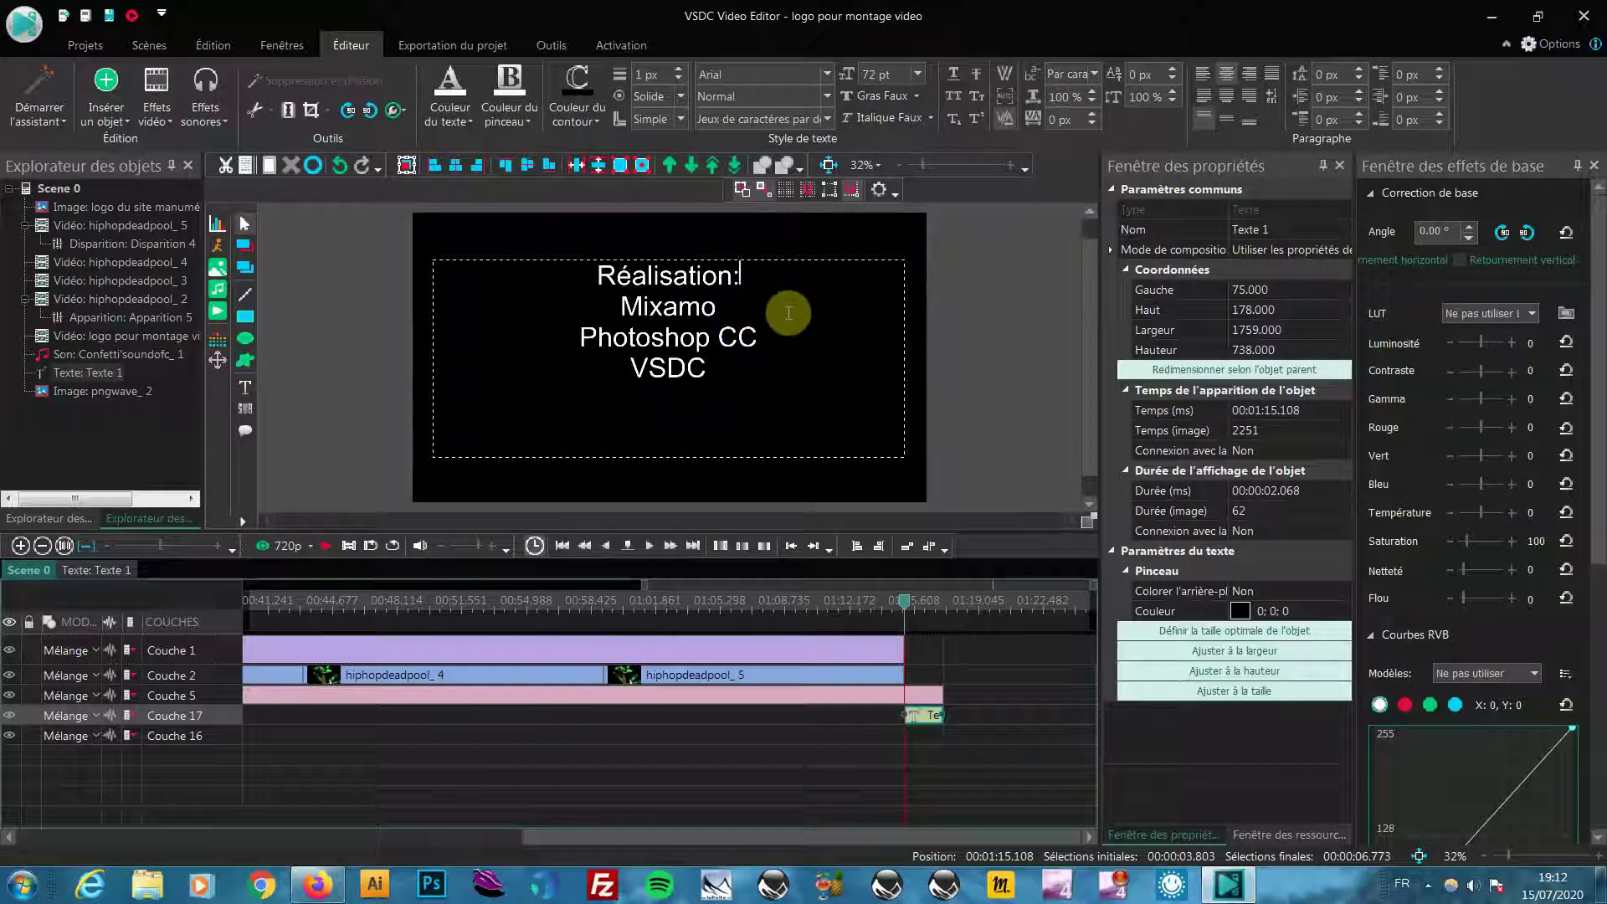
{"action": "key", "text": "Return"}
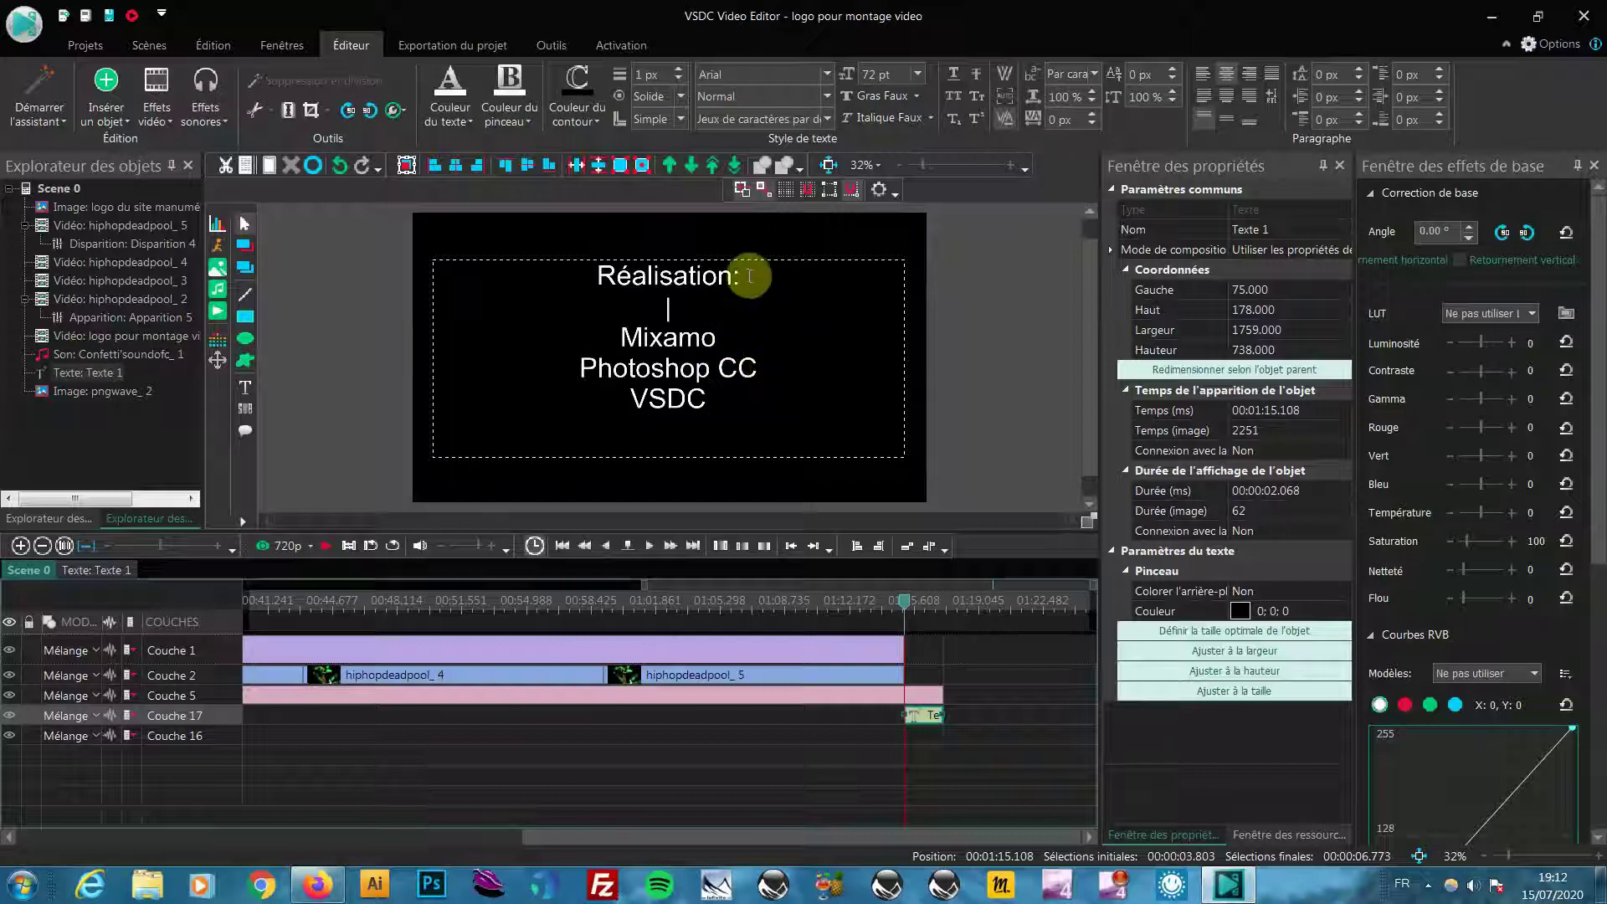
{"action": "double_click", "coordinate": [642, 281]}
{"action": "left_click", "coordinate": [474, 295]}
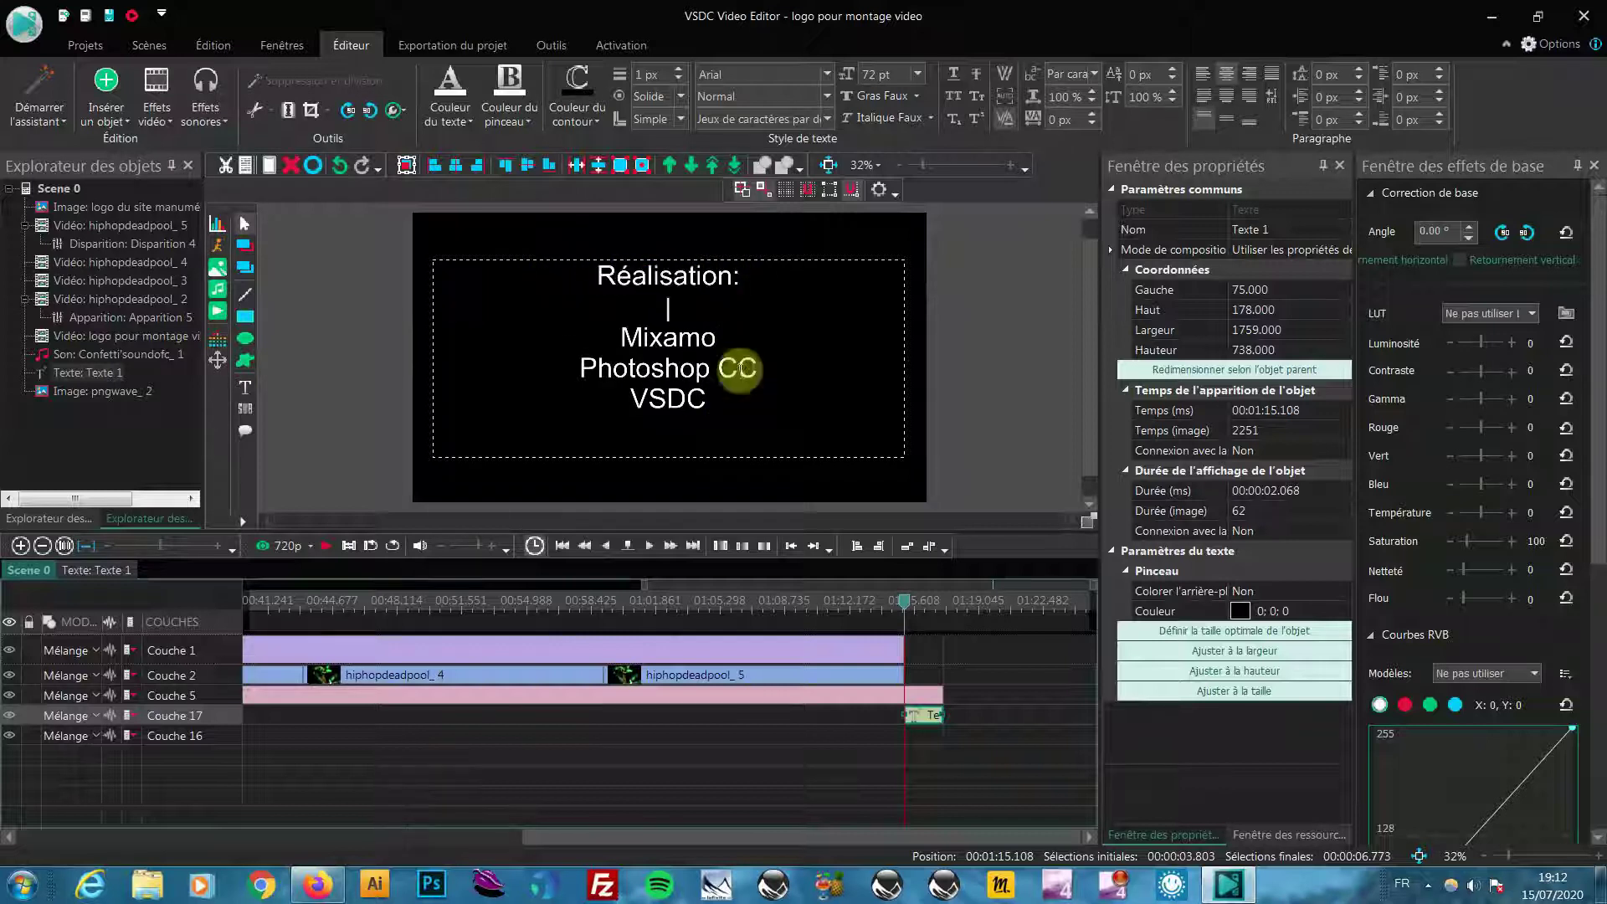
{"action": "left_click_drag", "start_coordinate": [707, 406], "coordinate": [531, 316]}
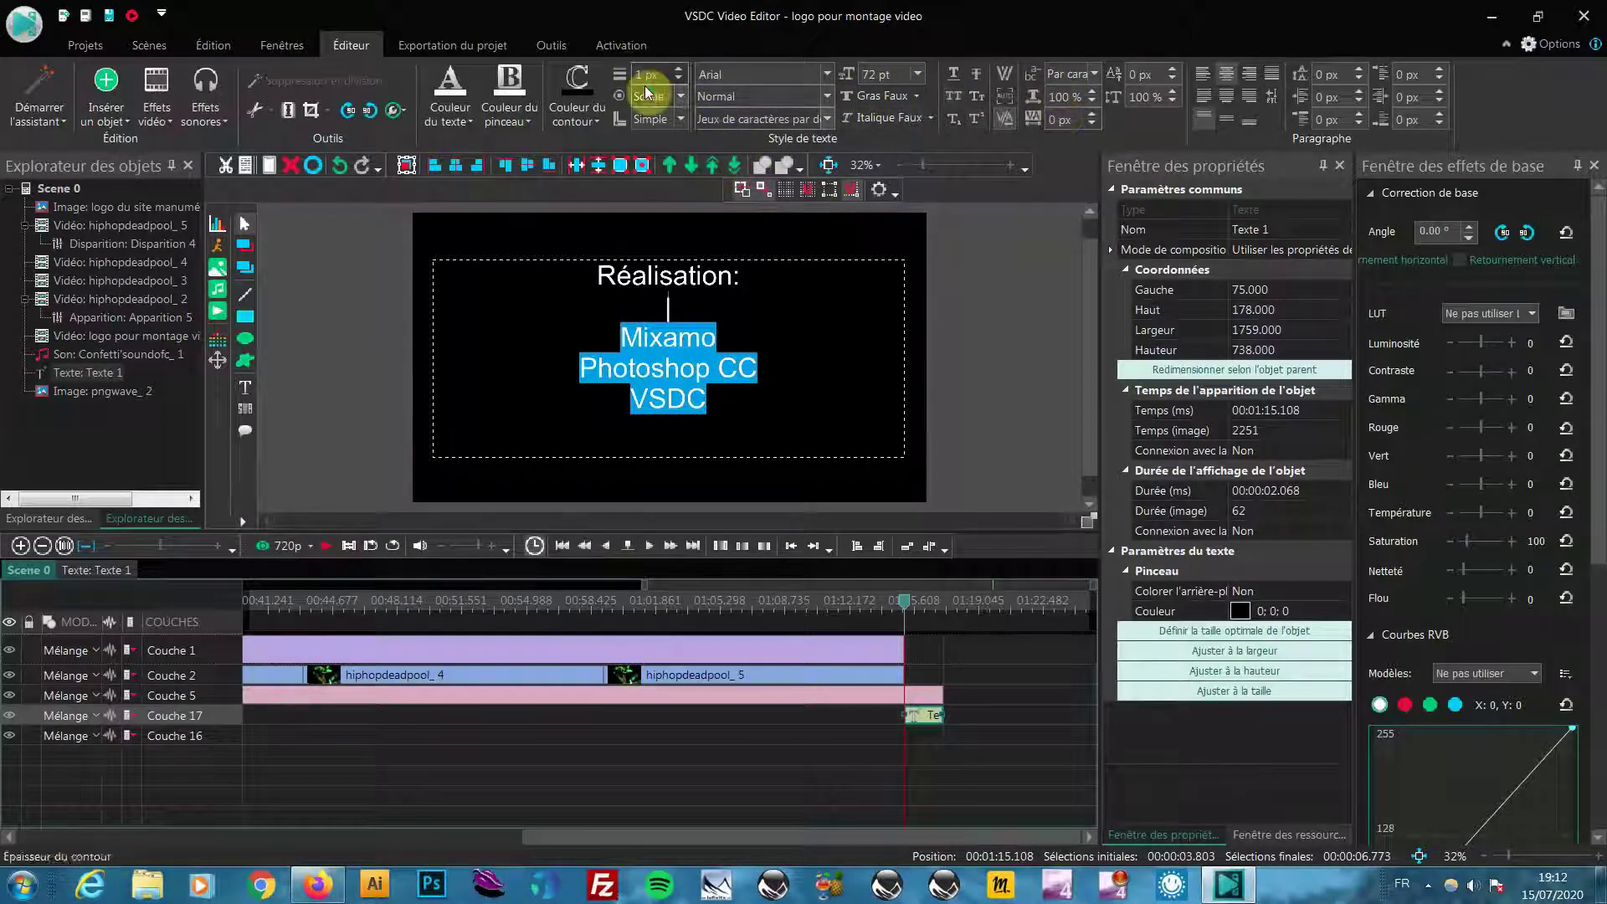
{"action": "left_click", "coordinate": [917, 73]}
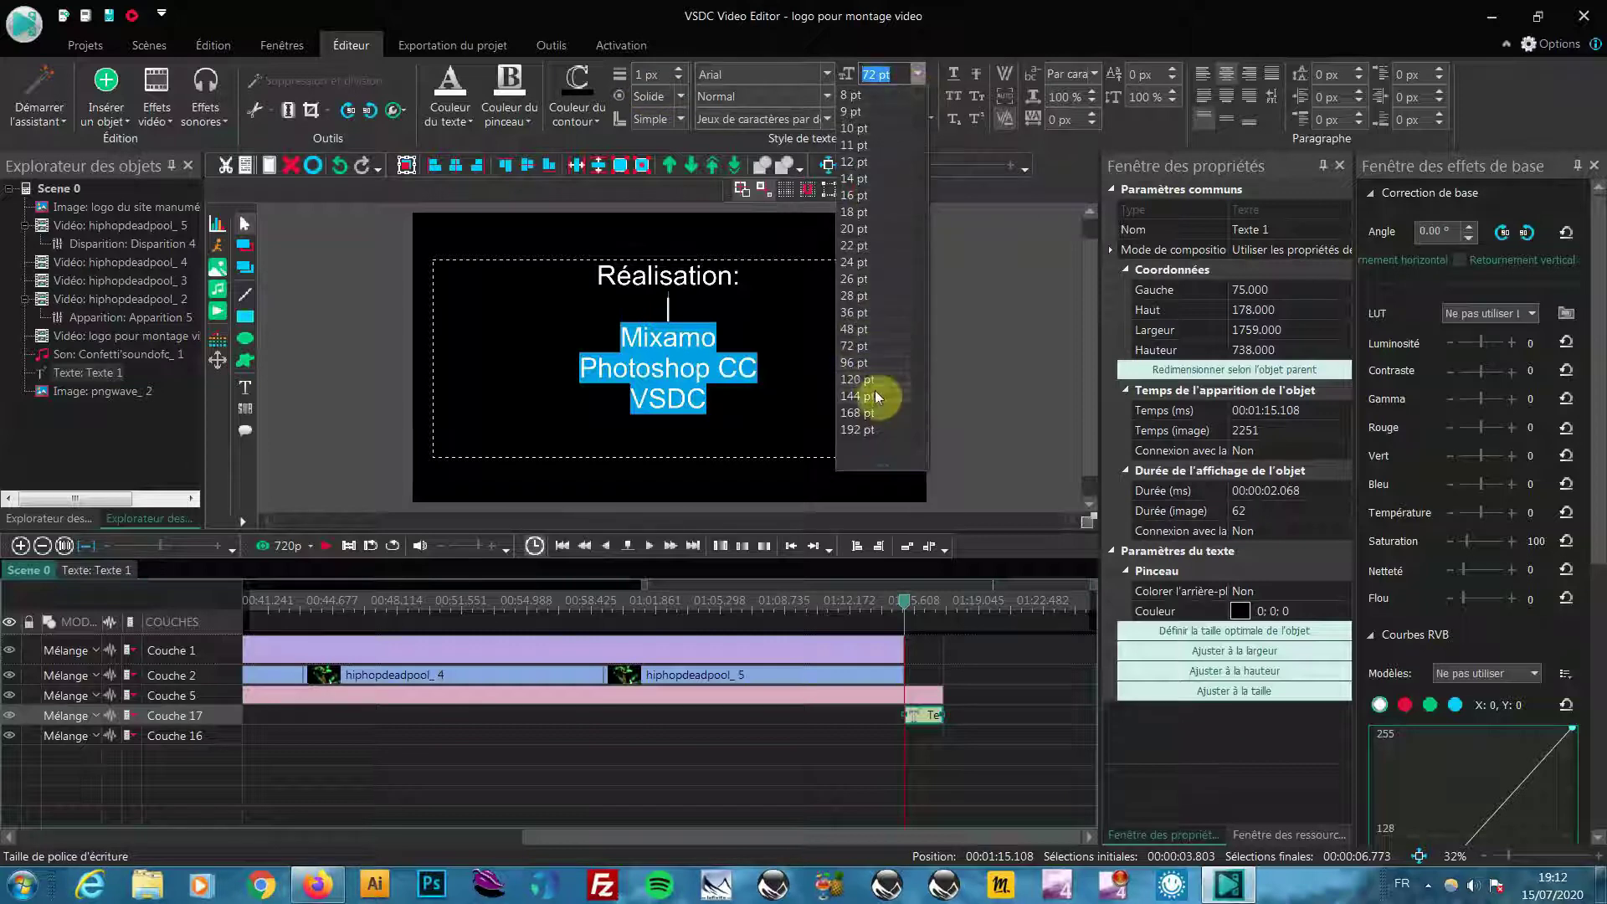
{"action": "left_click", "coordinate": [868, 359]}
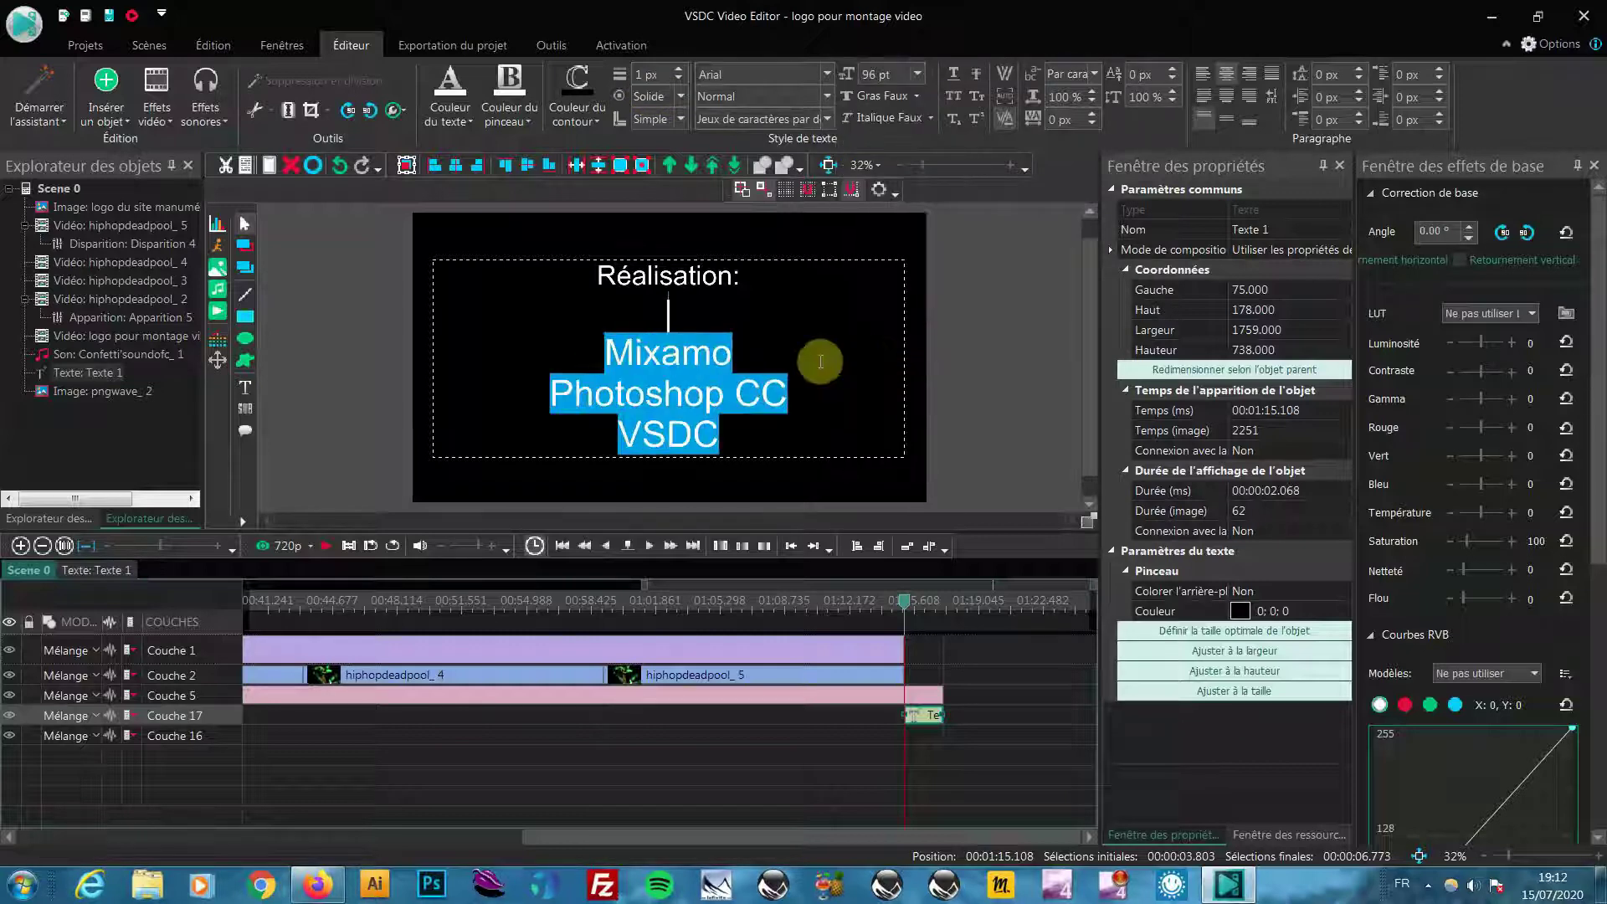
{"action": "left_click", "coordinate": [741, 277]}
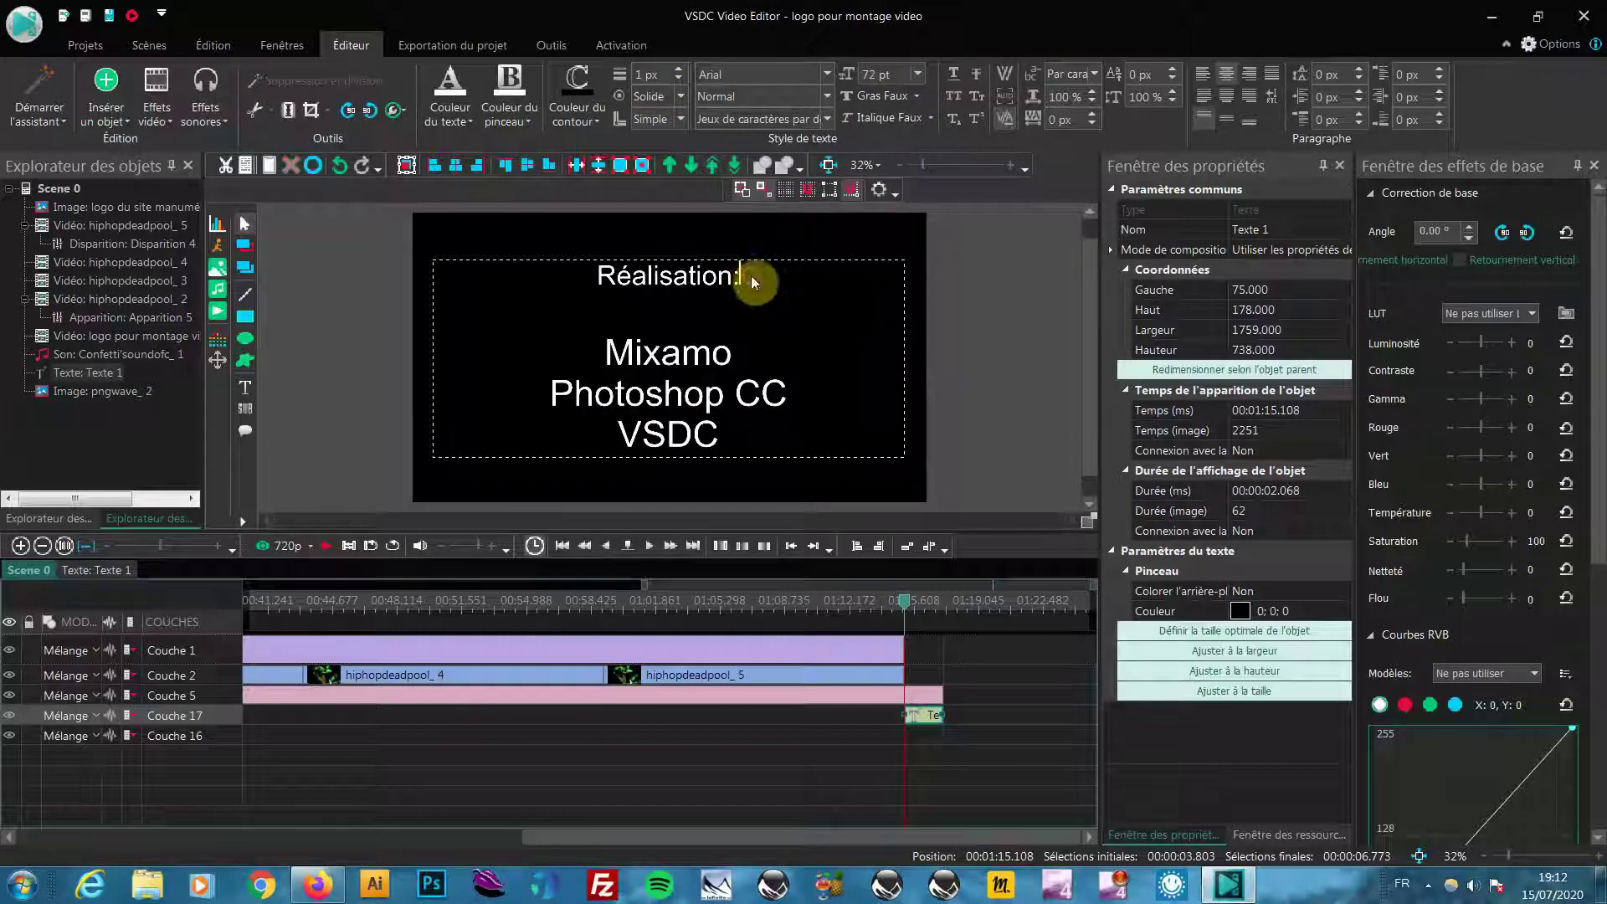
Step: Try a yellow brush colour behind the Réalisation heading
{"action": "left_click_drag", "start_coordinate": [743, 276], "coordinate": [571, 275]}
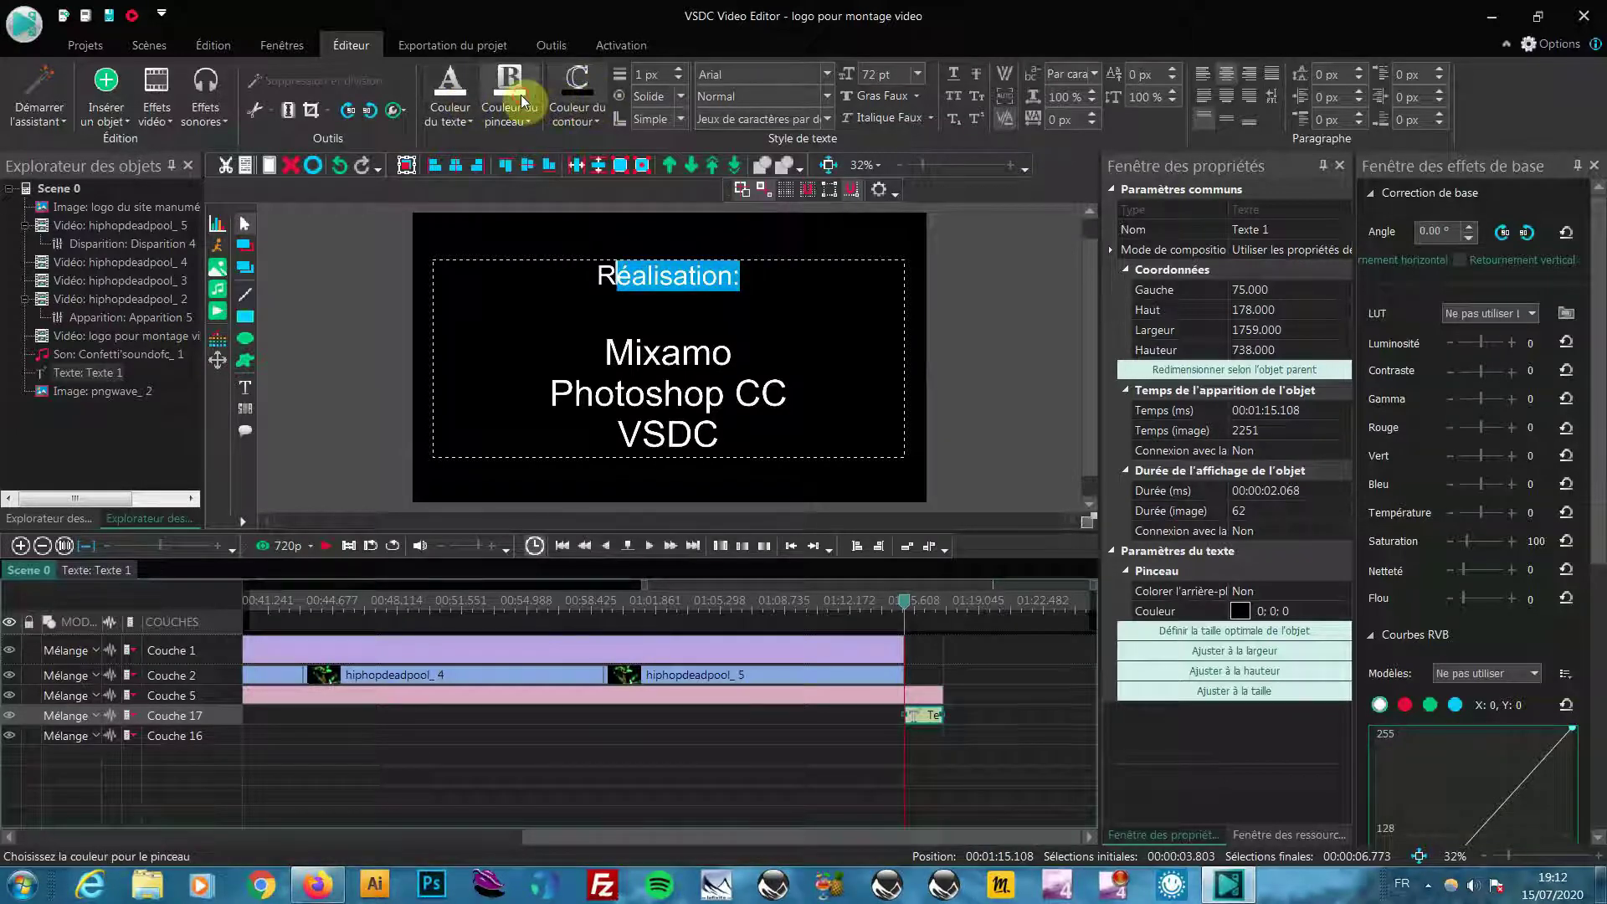
{"action": "left_click", "coordinate": [529, 122]}
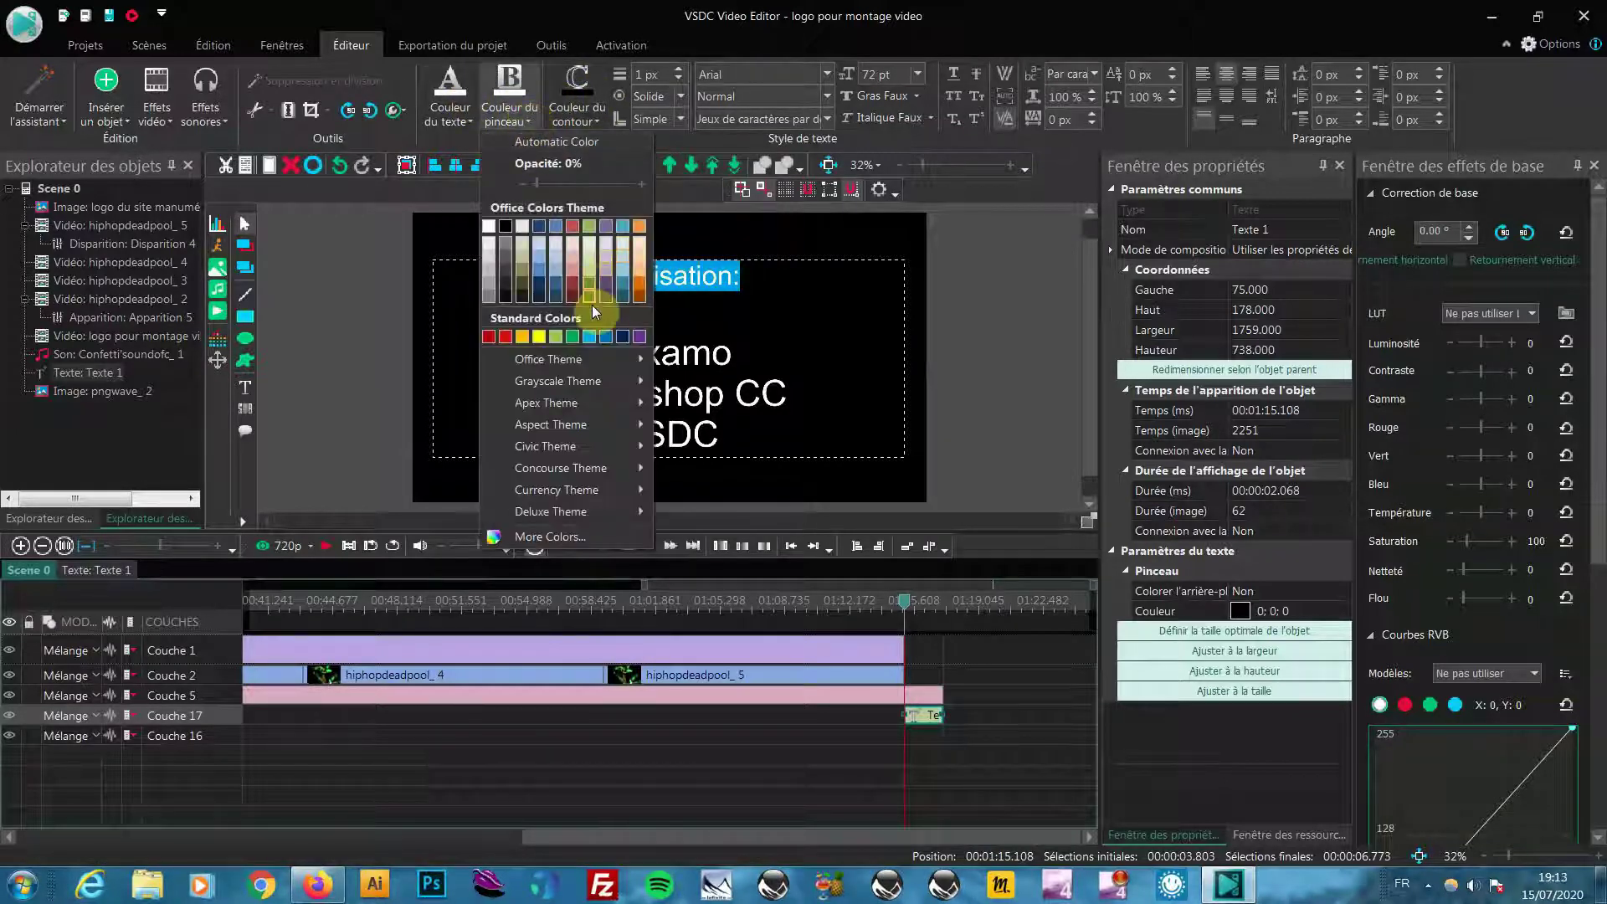
{"action": "left_click", "coordinate": [544, 336]}
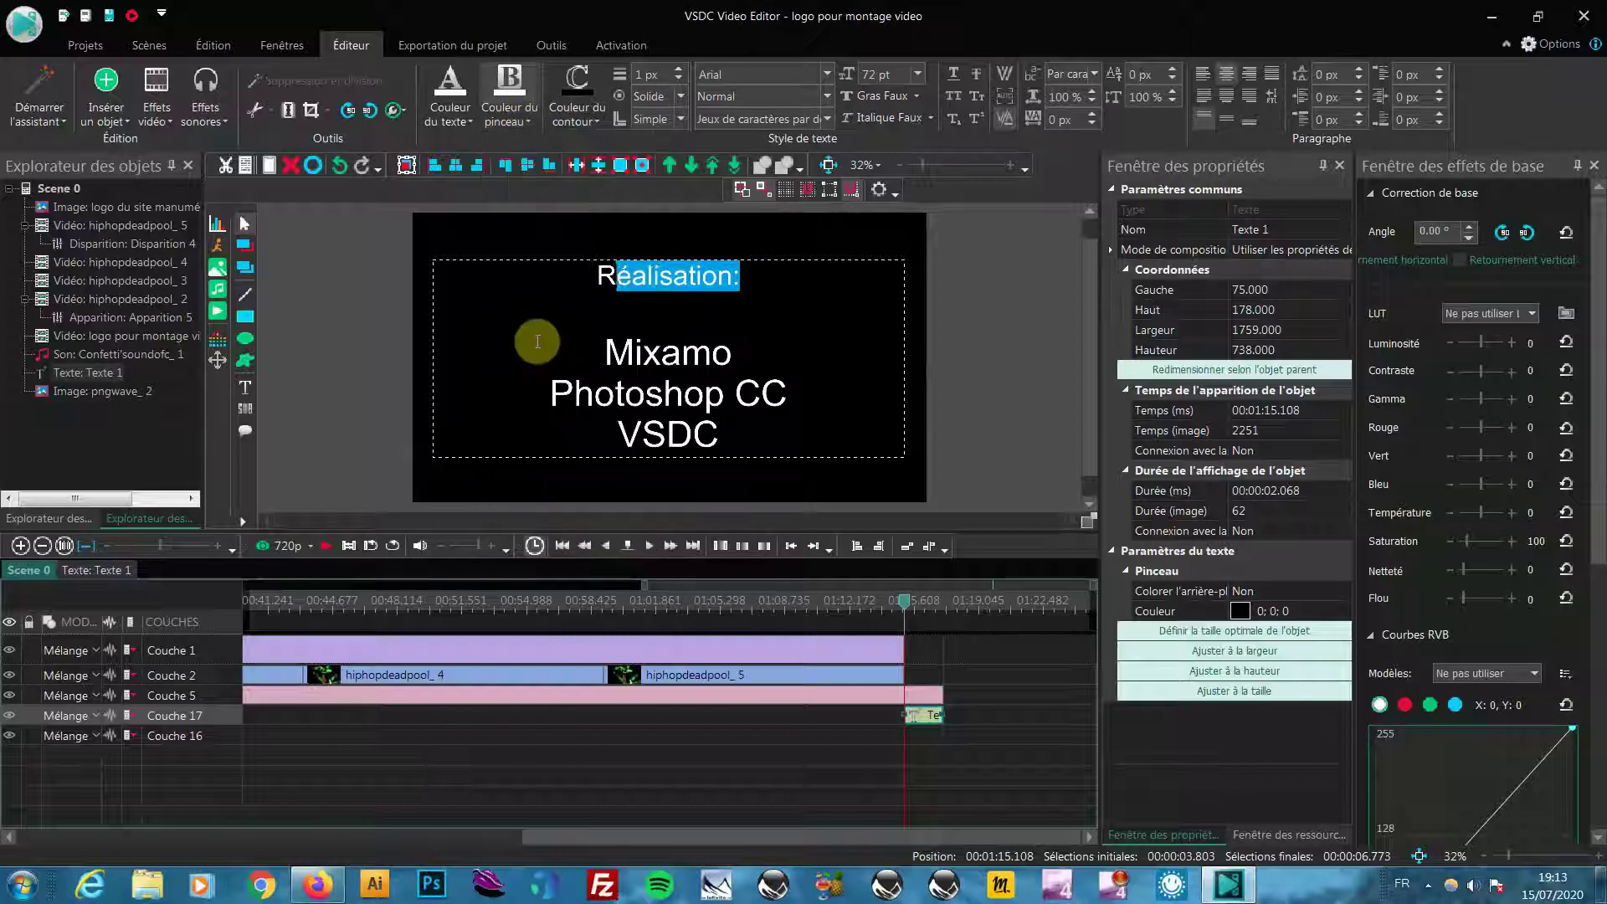
{"action": "left_click", "coordinate": [745, 285]}
{"action": "left_click_drag", "start_coordinate": [742, 276], "coordinate": [632, 272]}
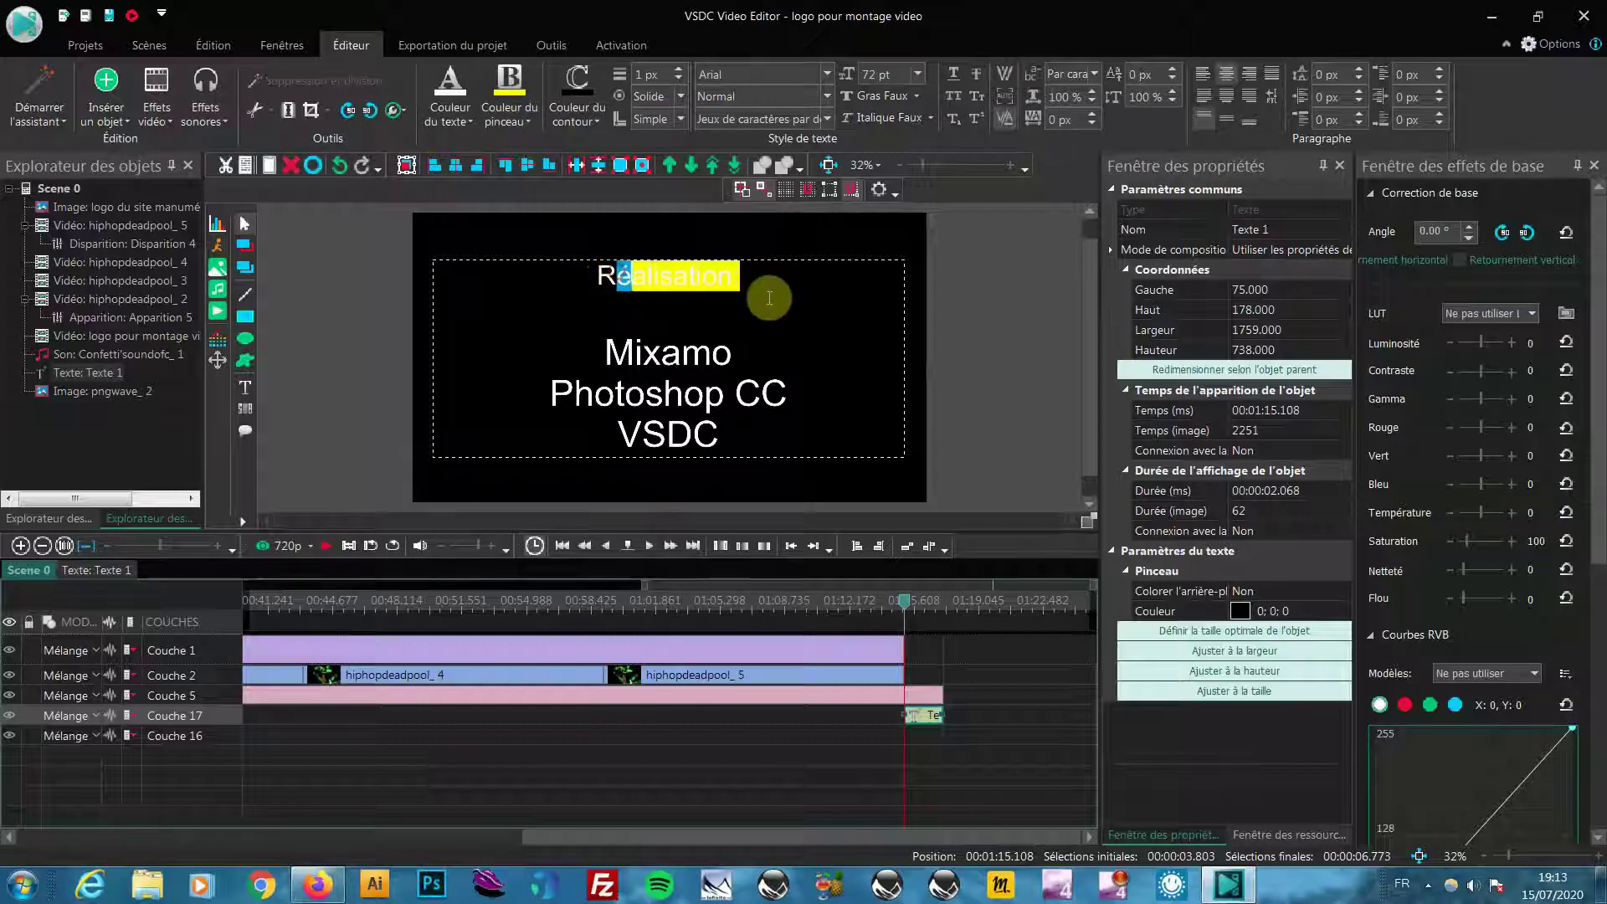
{"action": "left_click", "coordinate": [529, 124]}
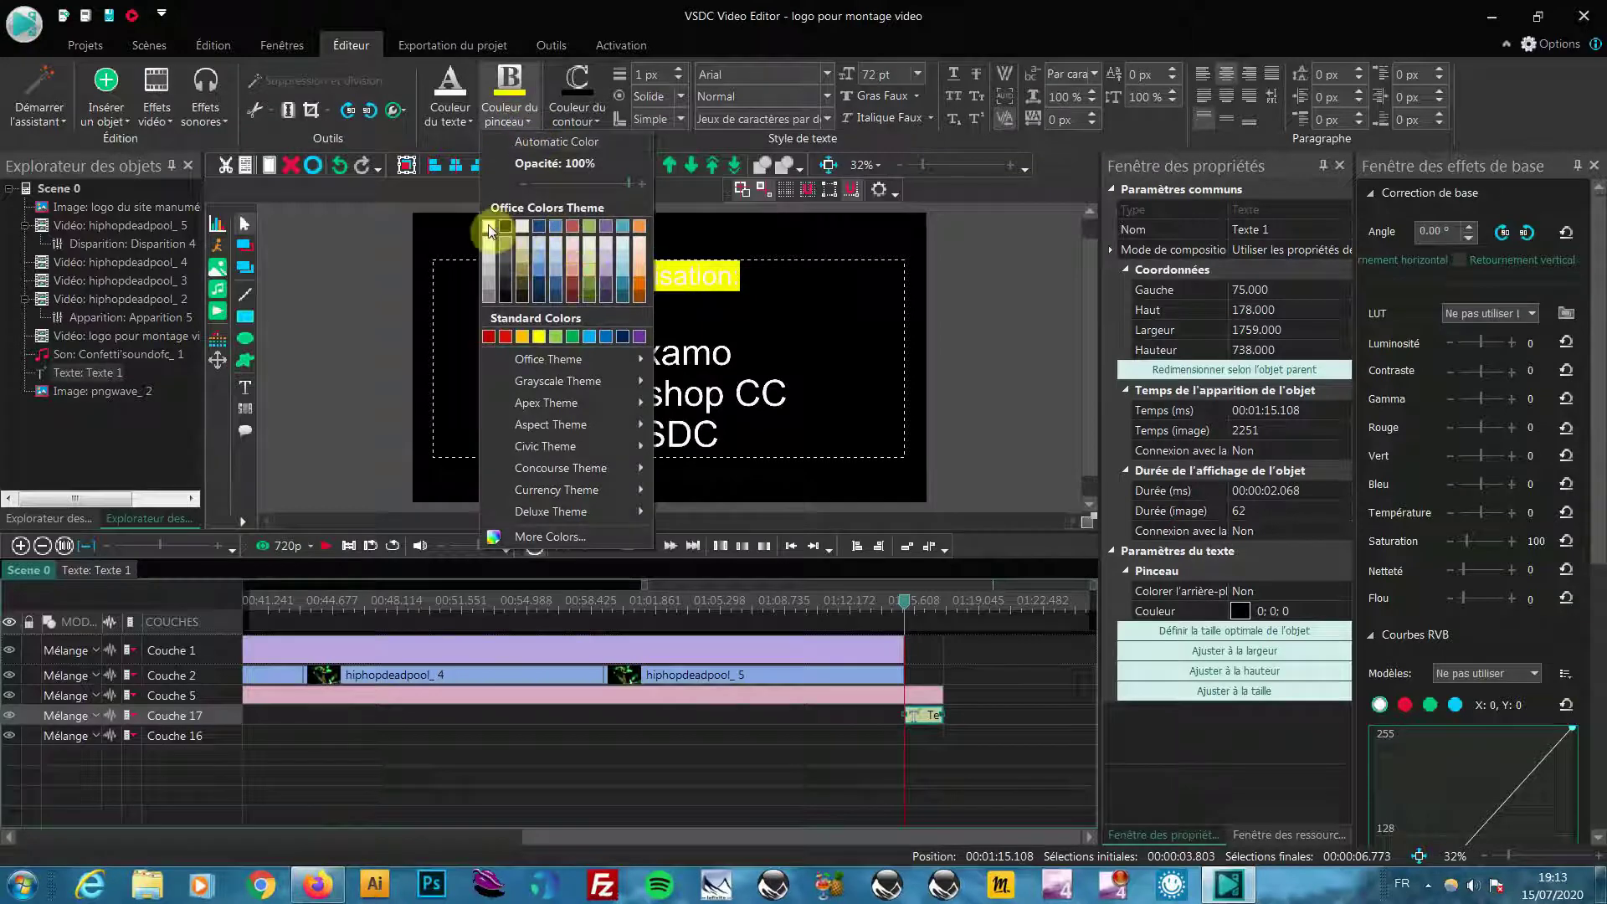
{"action": "left_click", "coordinate": [492, 226]}
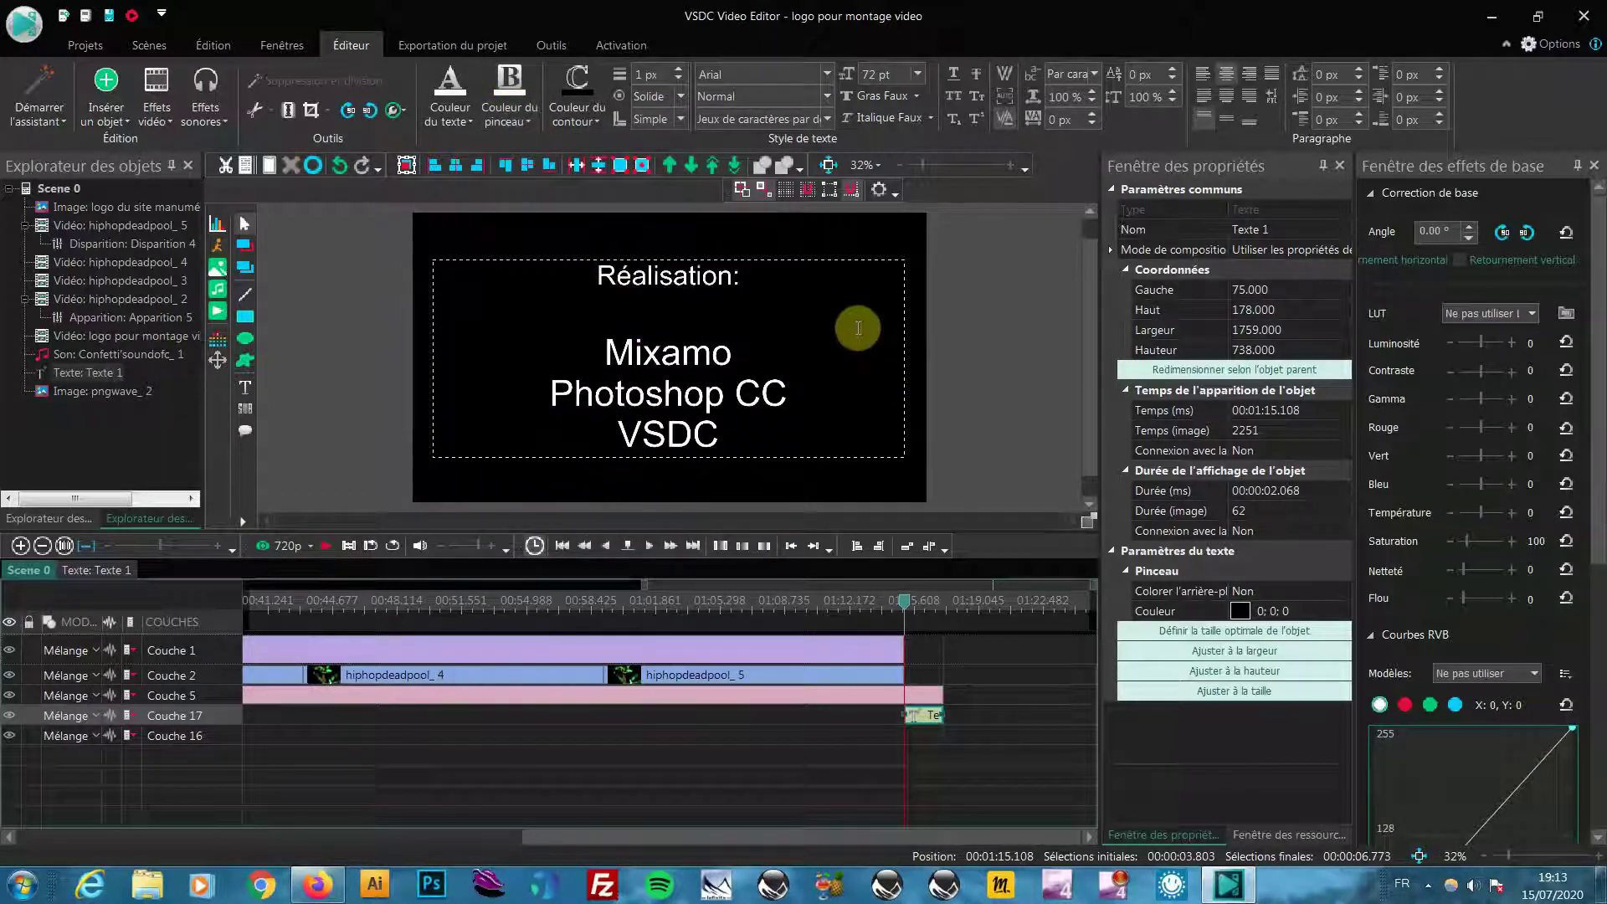
Step: Set the Réalisation heading's text colour to yellow and its font to AR DESTINE
{"action": "left_click_drag", "start_coordinate": [742, 276], "coordinate": [549, 293]}
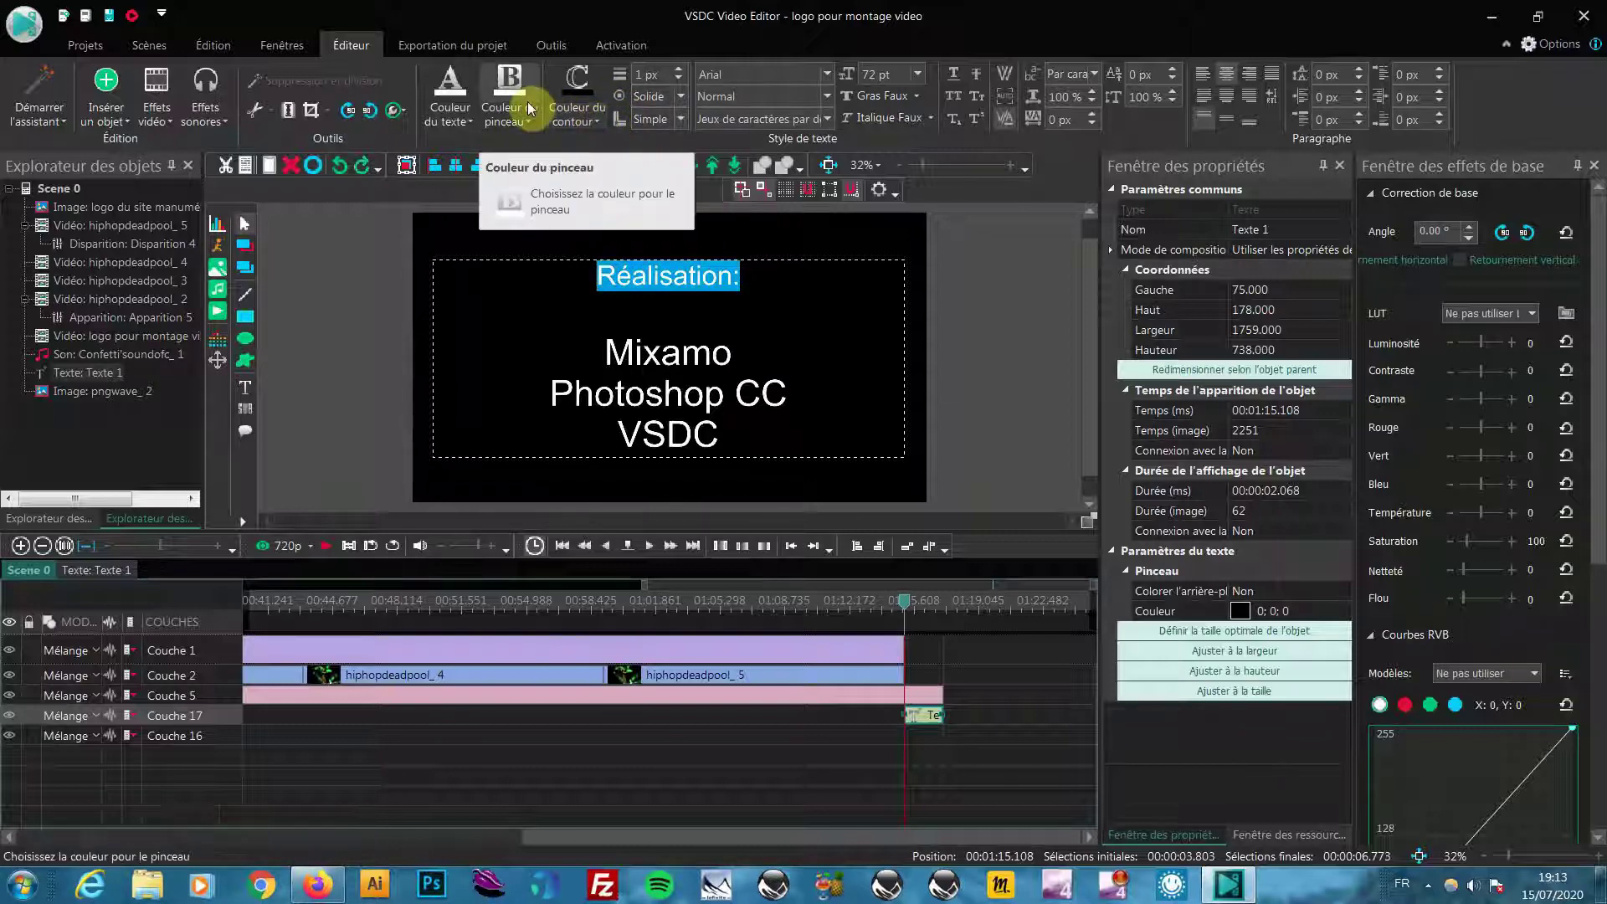
{"action": "left_click", "coordinate": [475, 125]}
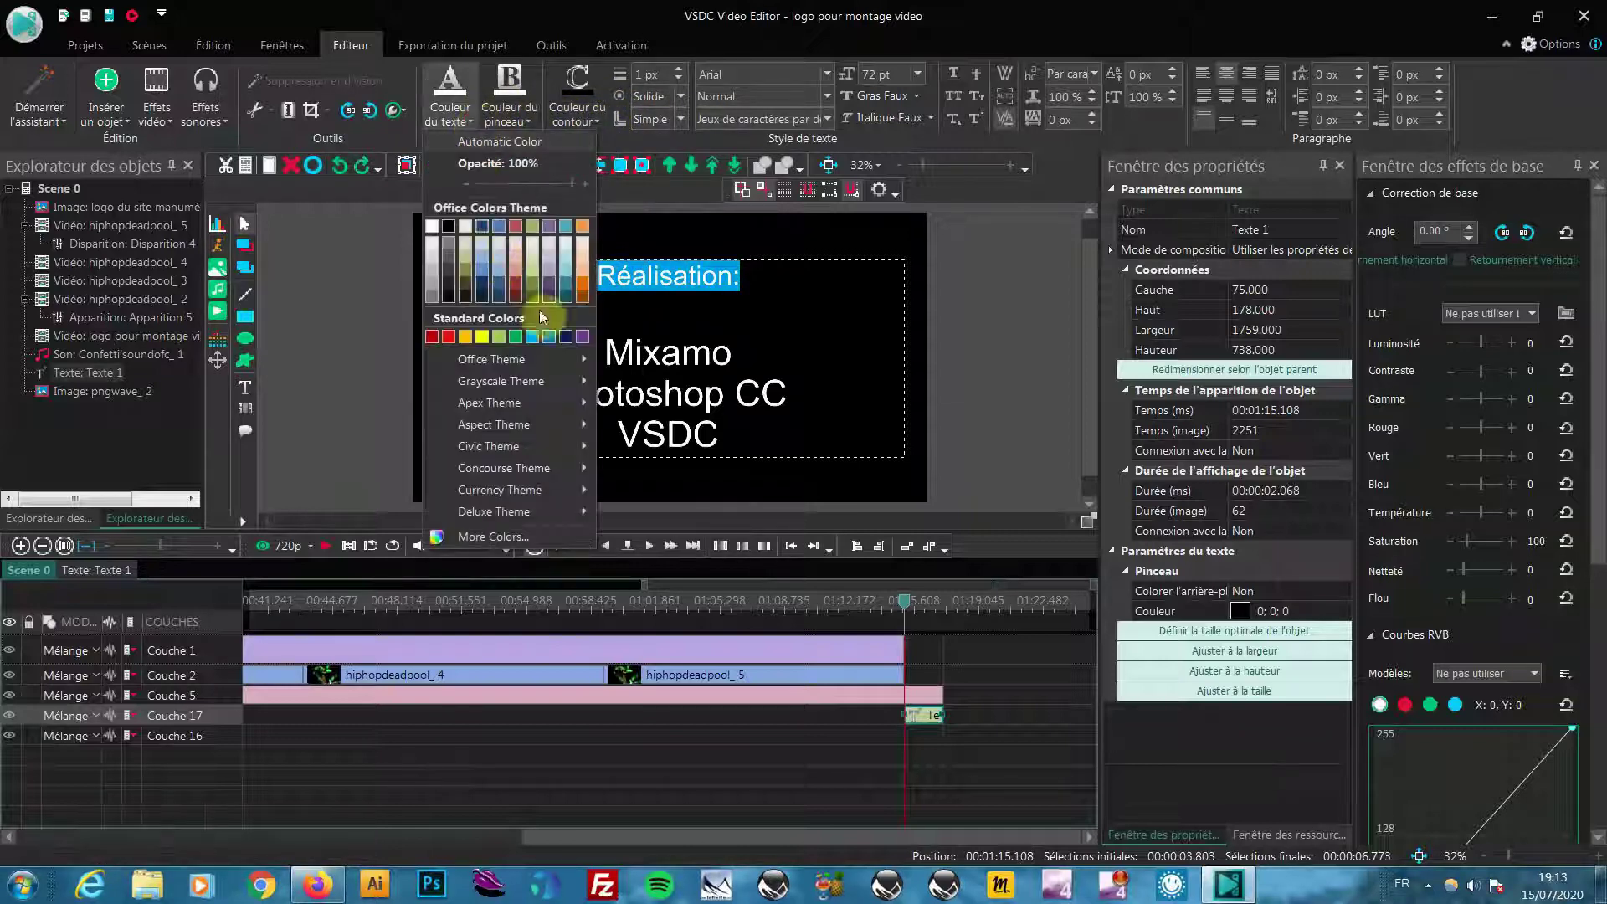
{"action": "left_click", "coordinate": [483, 339]}
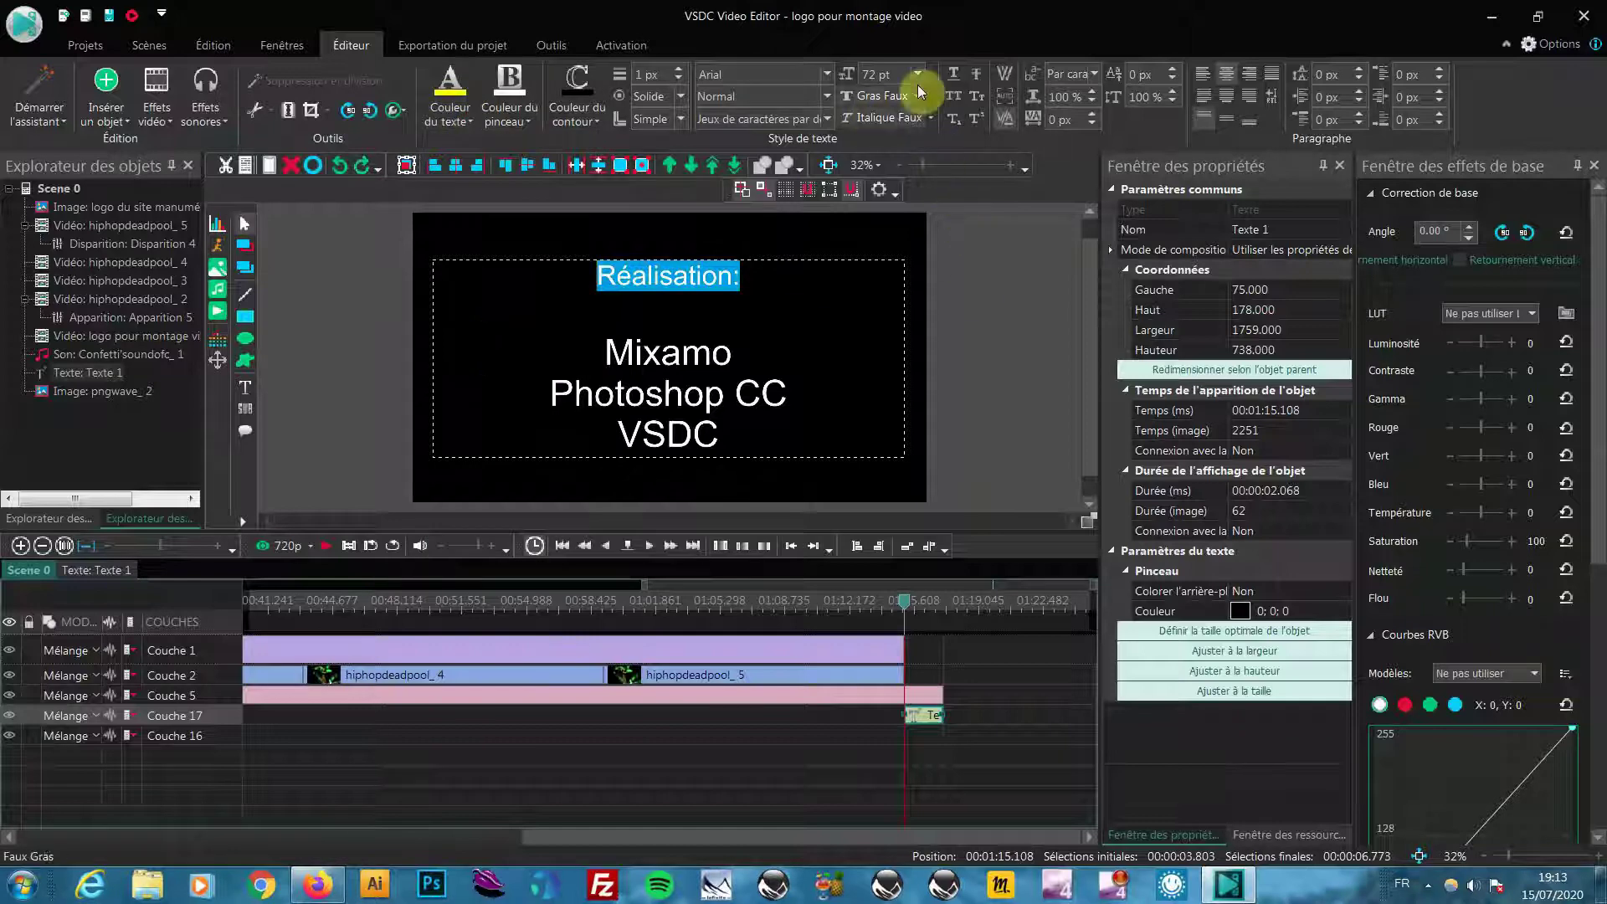
{"action": "left_click", "coordinate": [825, 75]}
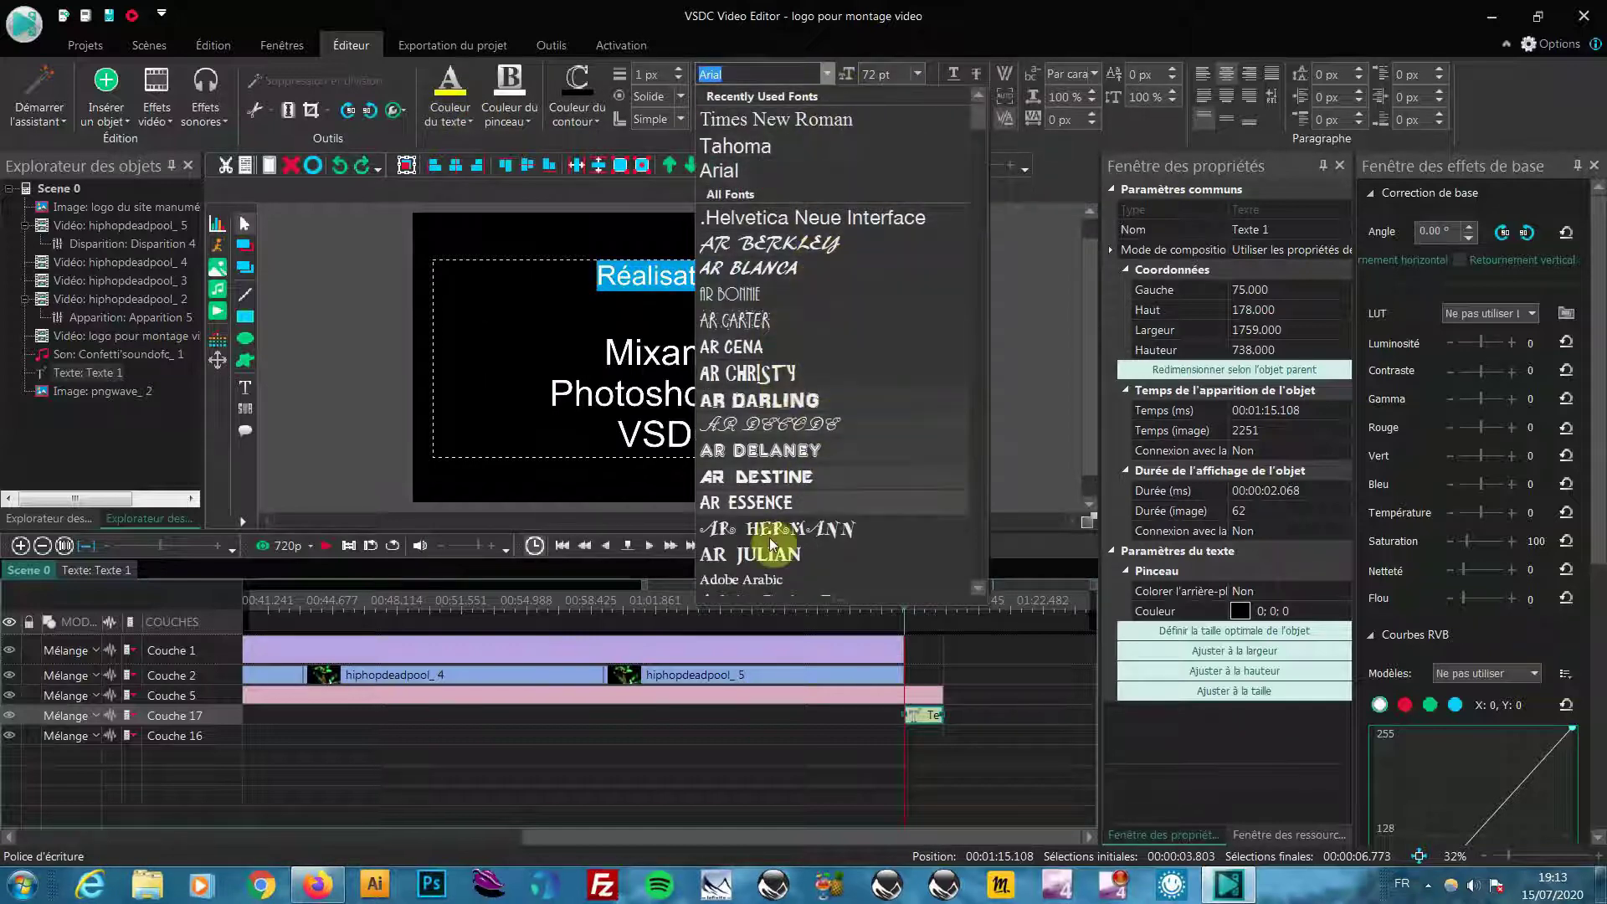
{"action": "left_click", "coordinate": [805, 476]}
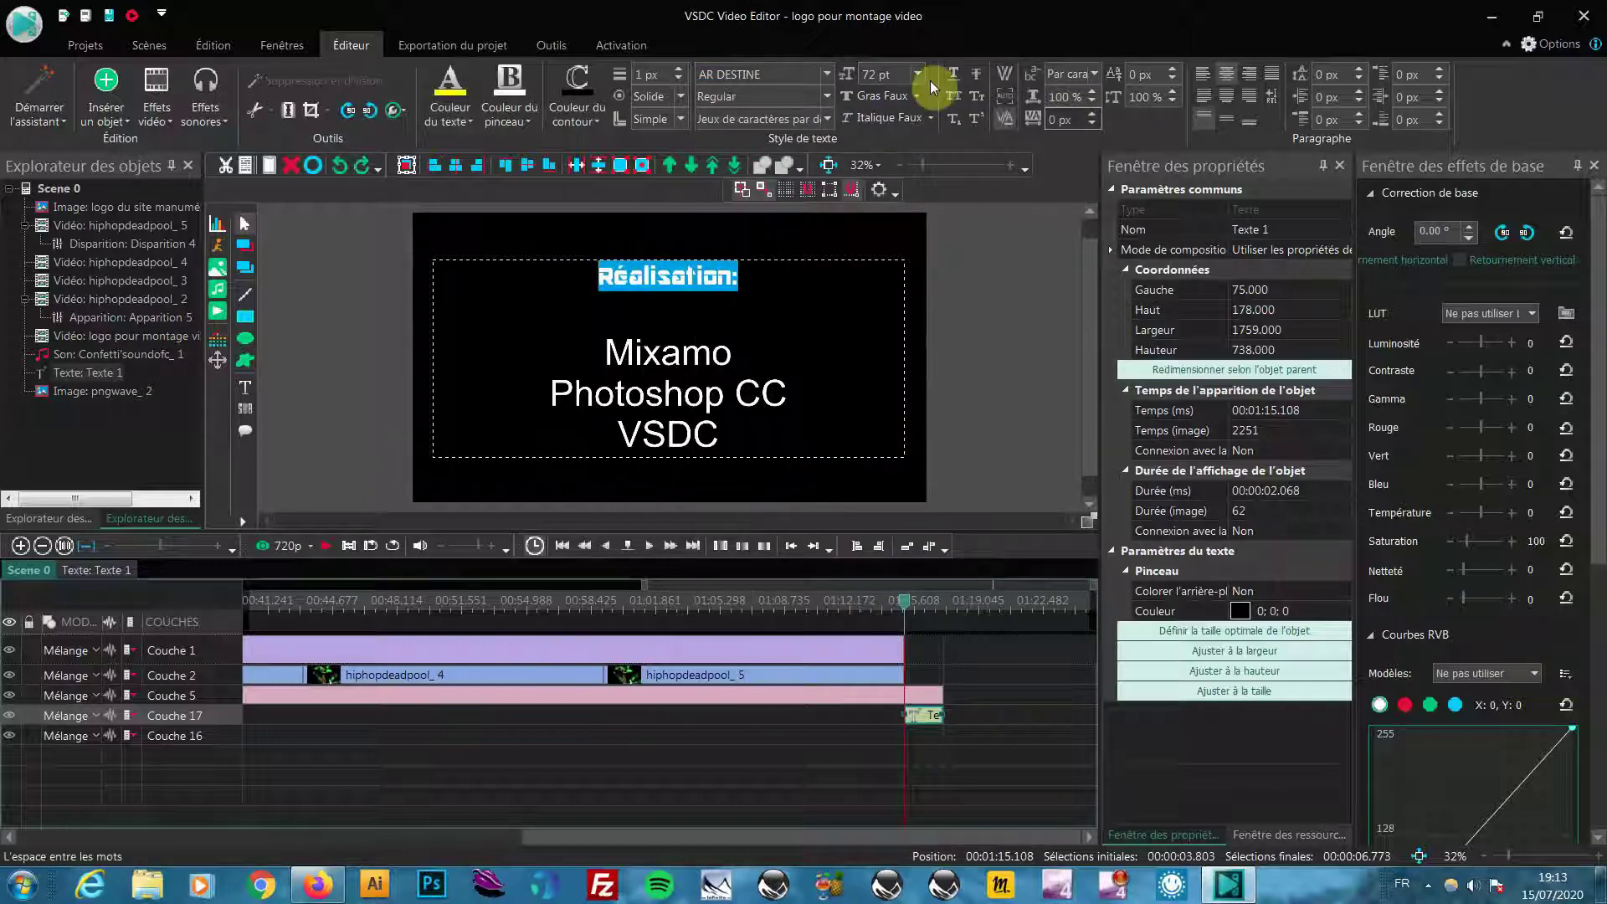
Step: Apply faux italic to the Réalisation heading
{"action": "left_click", "coordinate": [677, 97]}
{"action": "left_click", "coordinate": [652, 117]}
{"action": "left_click", "coordinate": [830, 99]}
{"action": "left_click", "coordinate": [830, 98]}
{"action": "left_click", "coordinate": [831, 123]}
{"action": "left_click", "coordinate": [831, 123]}
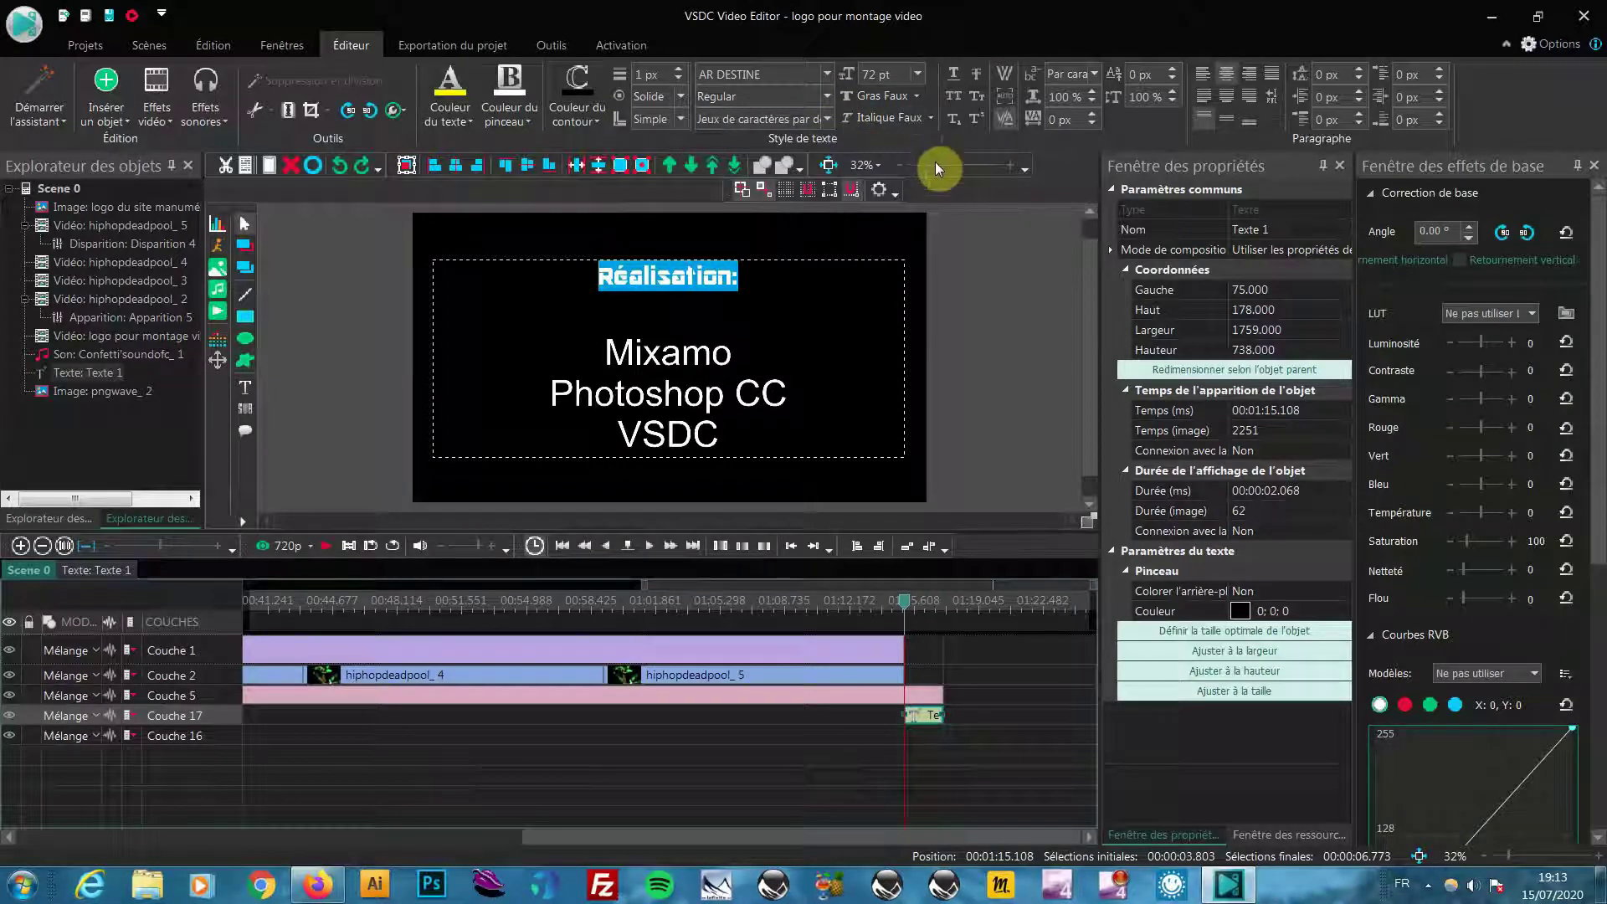
{"action": "left_click", "coordinate": [901, 117]}
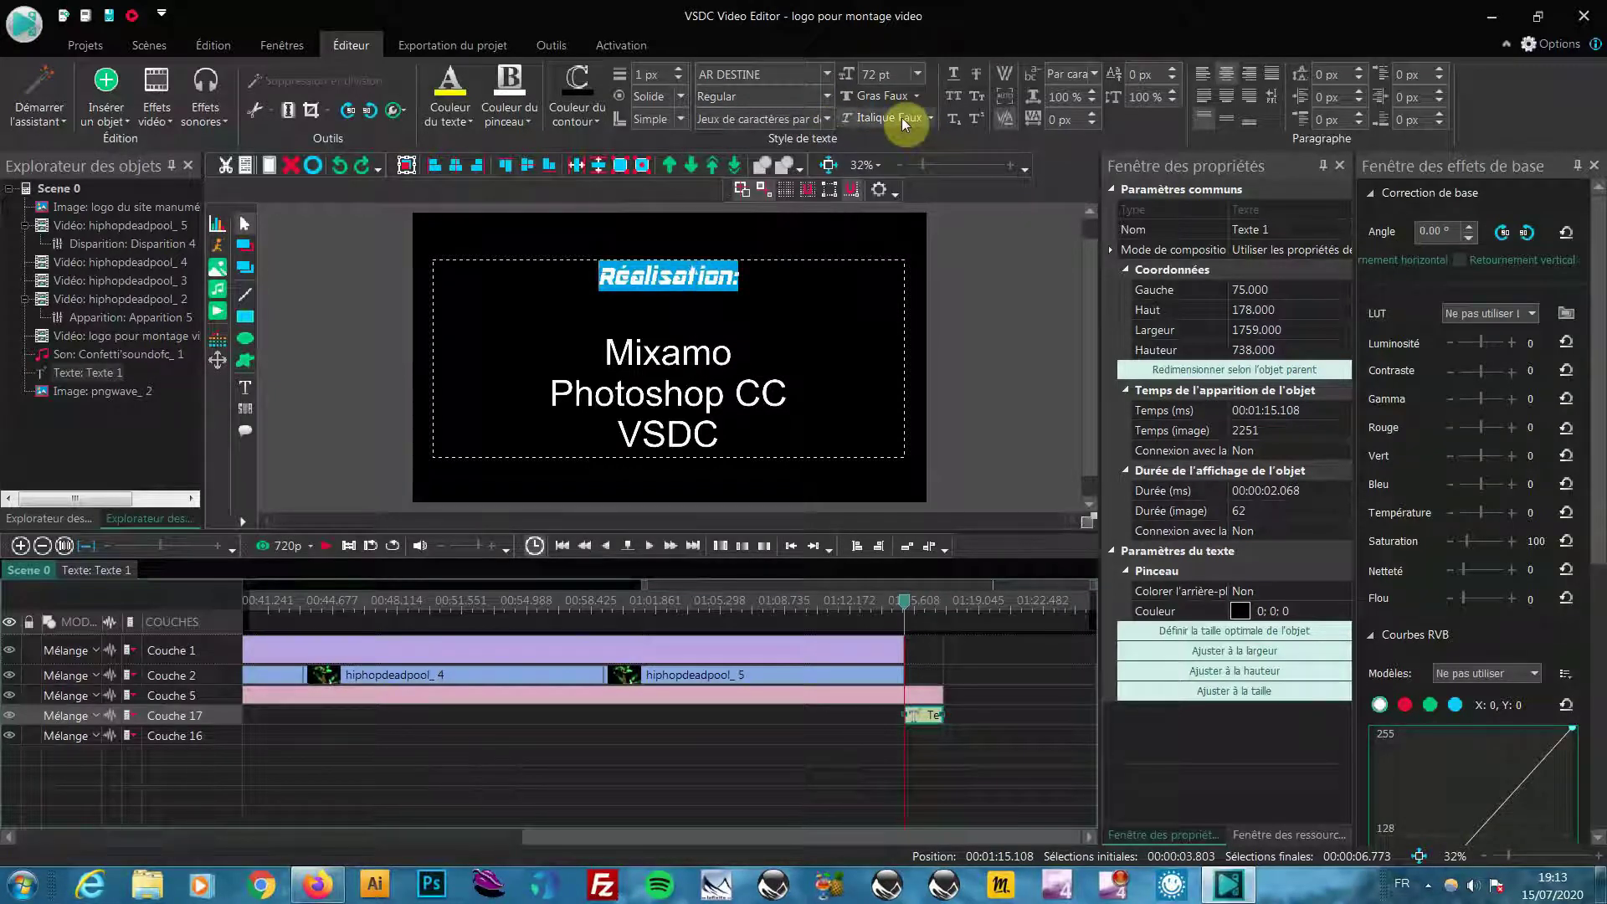
Step: Set the font of the Mixamo, Photoshop CC and VSDC lines to DIN Engschrift Std
{"action": "left_click", "coordinate": [782, 434]}
{"action": "left_click_drag", "start_coordinate": [752, 431], "coordinate": [465, 345]}
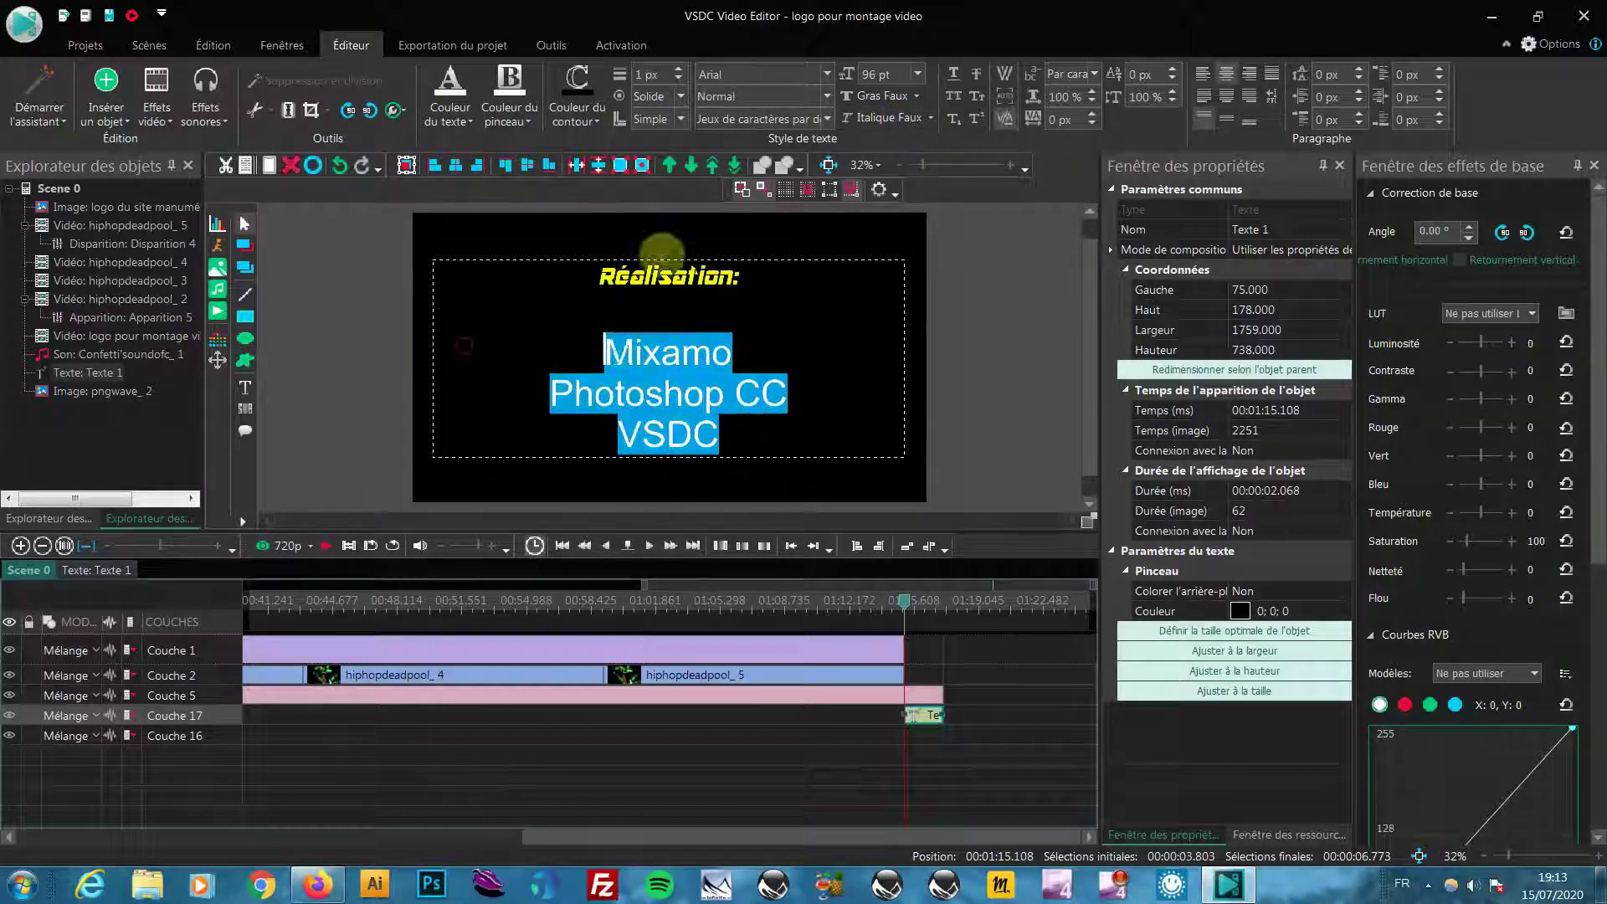
{"action": "left_click", "coordinate": [823, 74]}
{"action": "scroll", "coordinate": [870, 455], "scroll_direction": "down", "scroll_amount": 2}
{"action": "scroll", "coordinate": [870, 455], "scroll_direction": "down", "scroll_amount": 10}
{"action": "scroll", "coordinate": [861, 459], "scroll_direction": "up", "scroll_amount": 12}
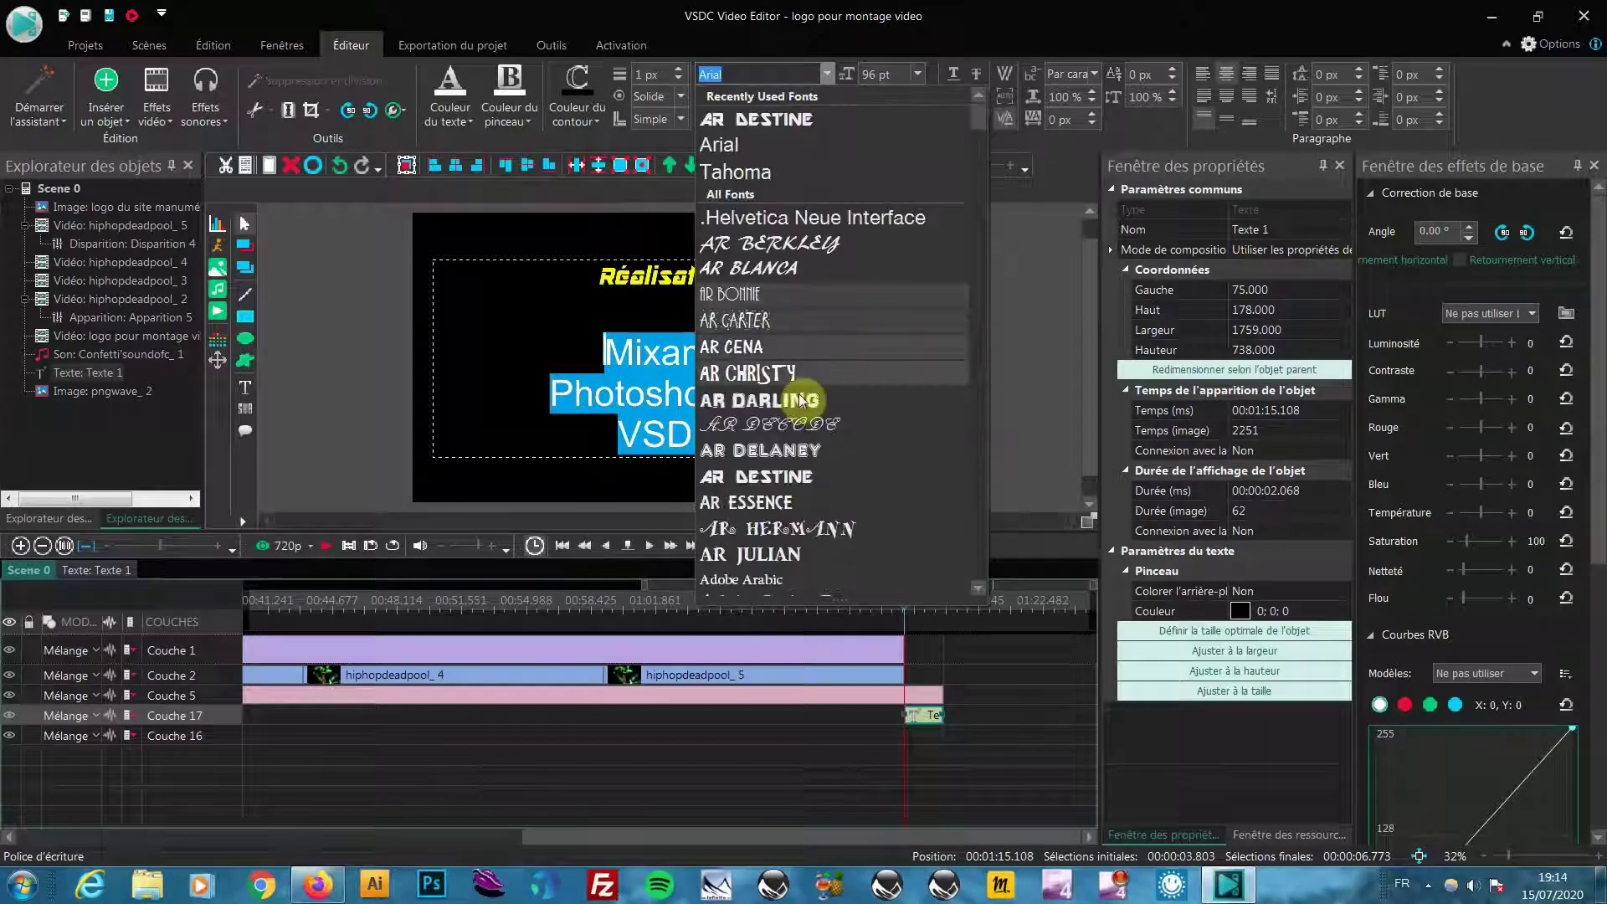
{"action": "scroll", "coordinate": [802, 388], "scroll_direction": "down", "scroll_amount": 2}
{"action": "scroll", "coordinate": [805, 410], "scroll_direction": "down", "scroll_amount": 2}
{"action": "scroll", "coordinate": [806, 430], "scroll_direction": "down", "scroll_amount": 4}
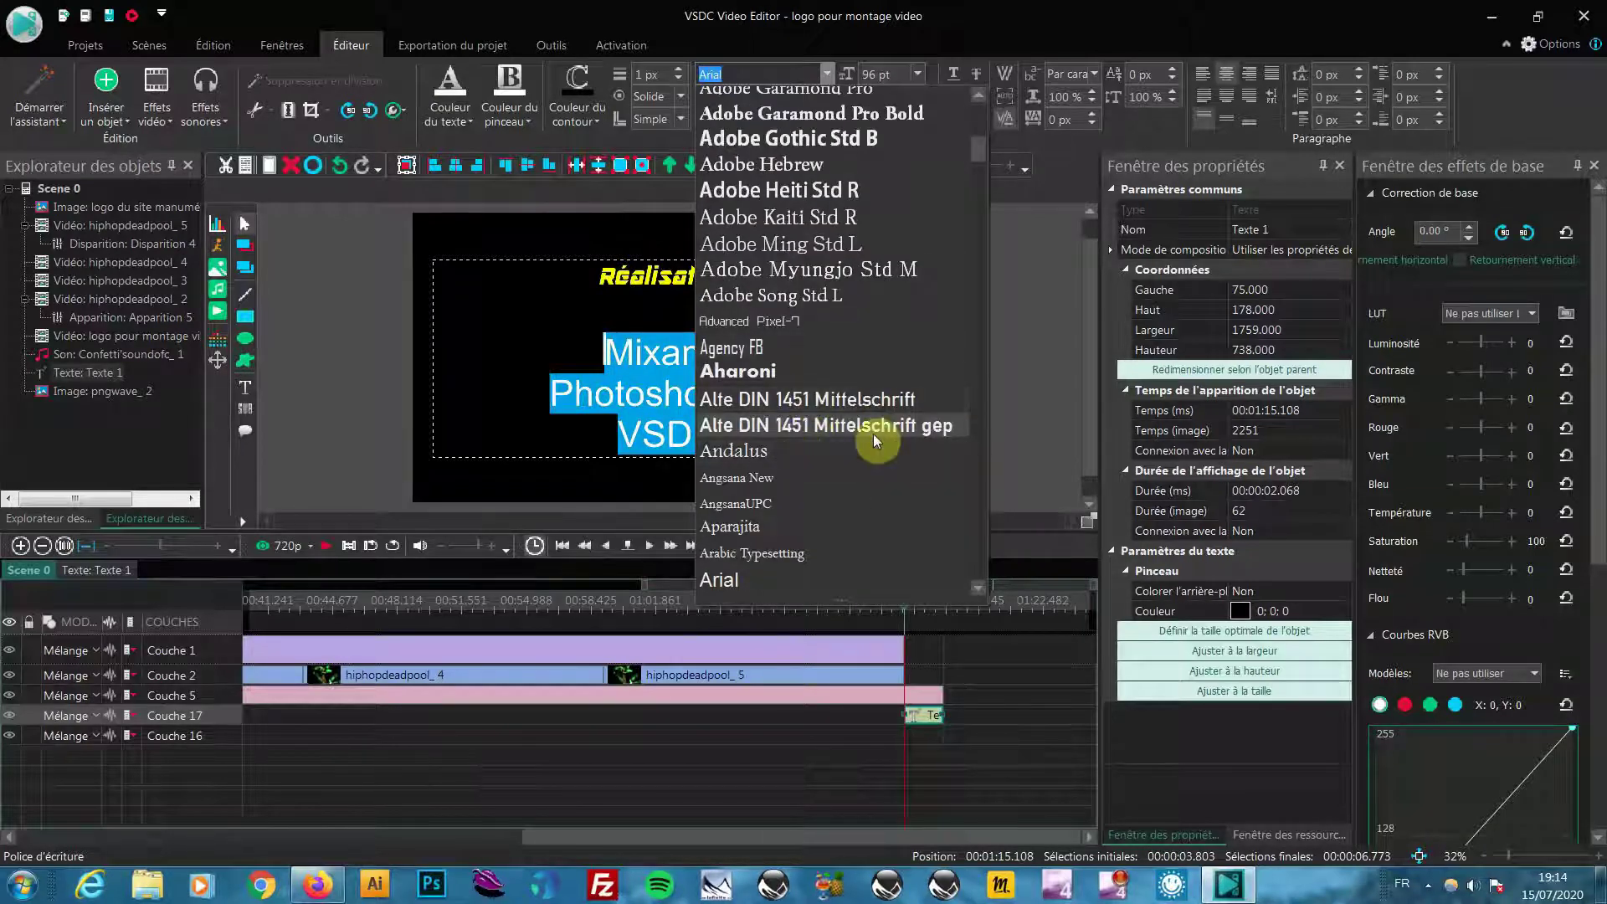
{"action": "scroll", "coordinate": [872, 434], "scroll_direction": "down", "scroll_amount": 2}
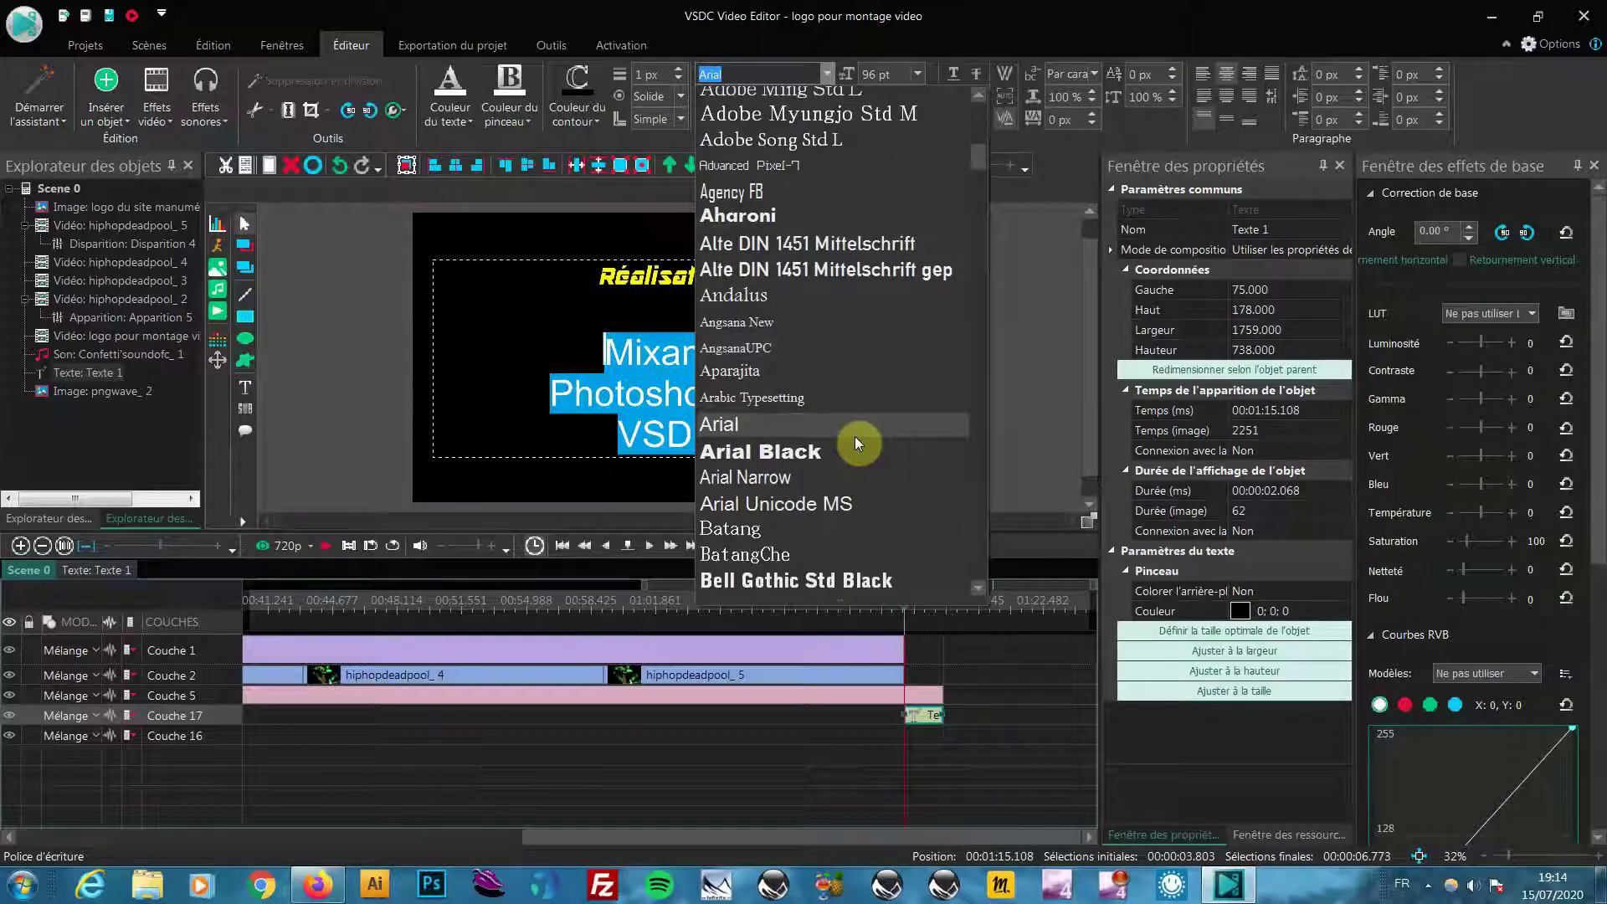
{"action": "scroll", "coordinate": [886, 475], "scroll_direction": "down", "scroll_amount": 12}
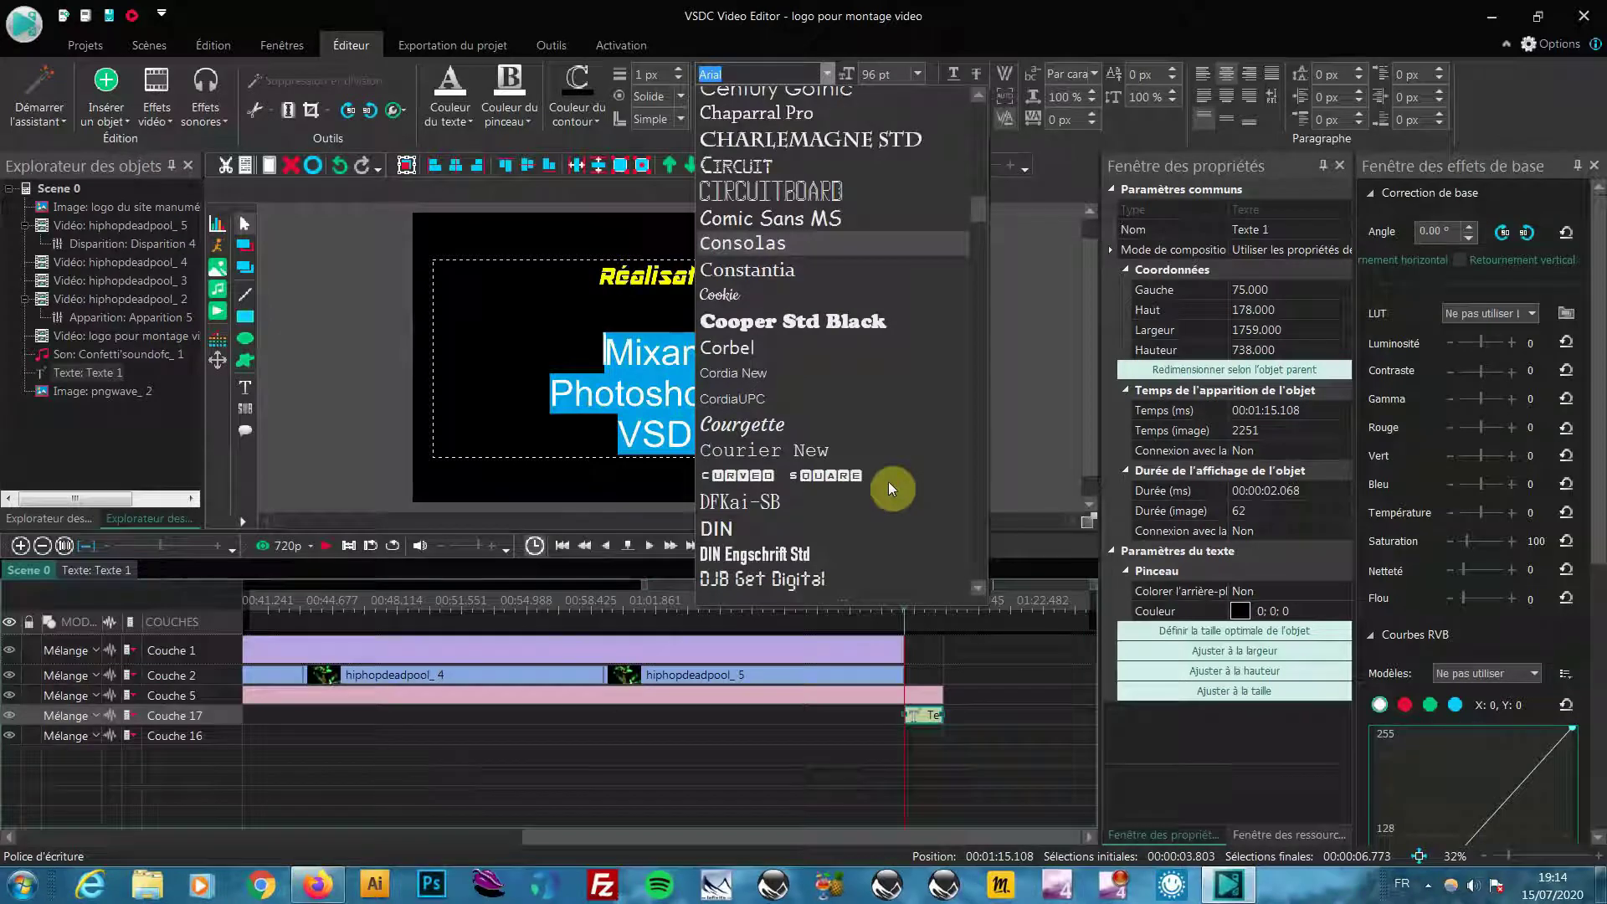
{"action": "left_click", "coordinate": [797, 558]}
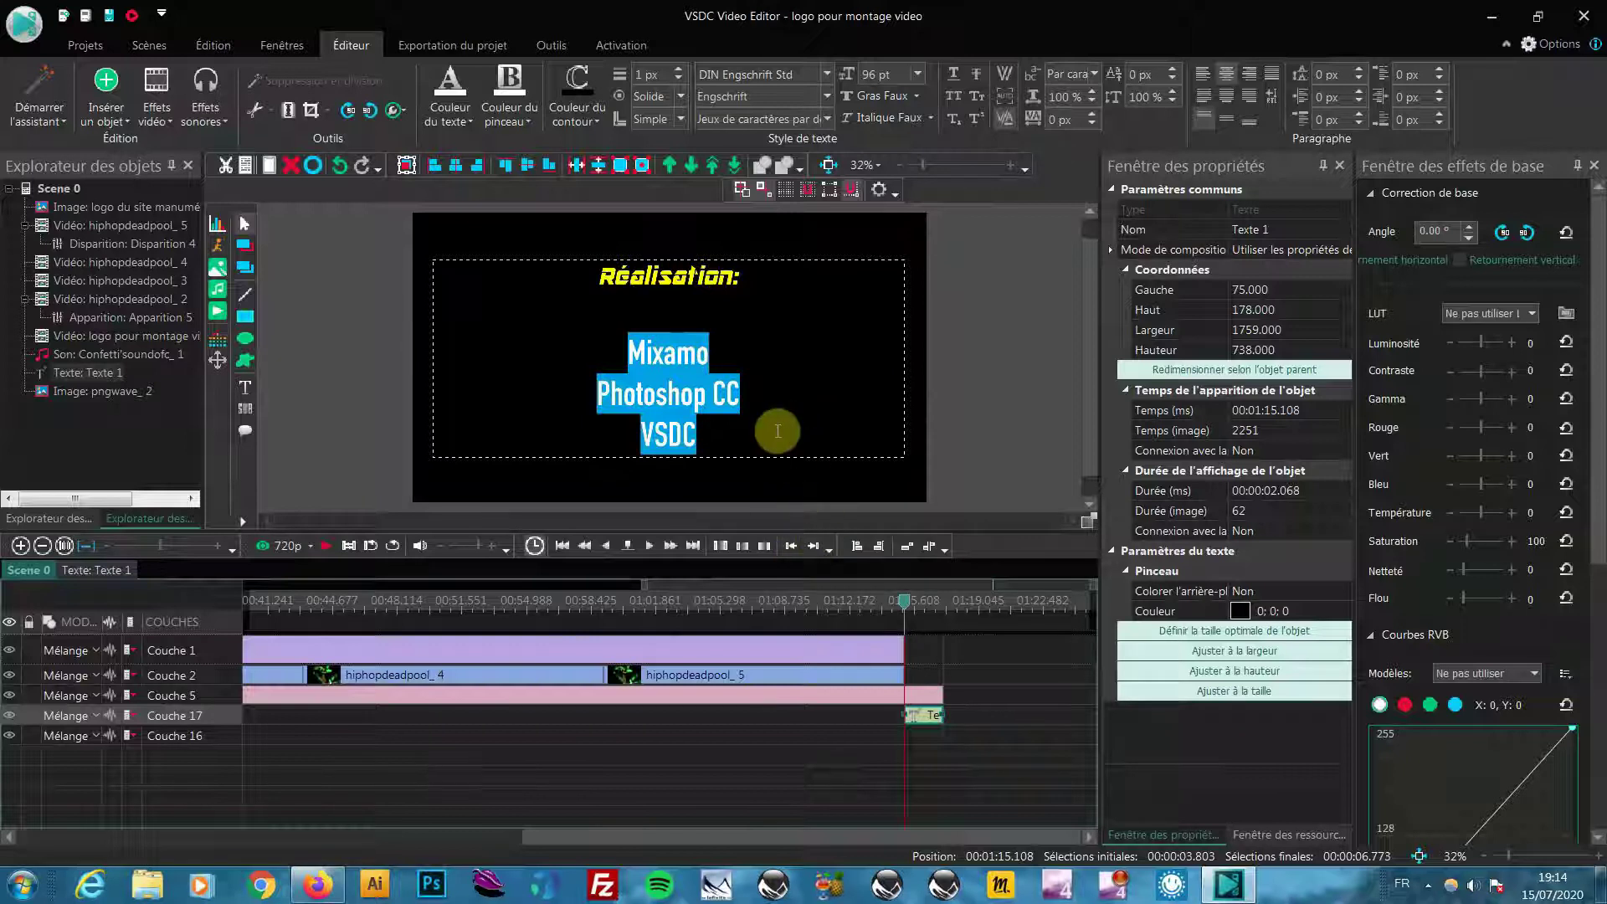
Step: Set the Mixamo, Photoshop CC and VSDC lines to 100 pt and leave text editing
{"action": "left_click", "coordinate": [720, 434]}
{"action": "left_click_drag", "start_coordinate": [696, 434], "coordinate": [655, 434]}
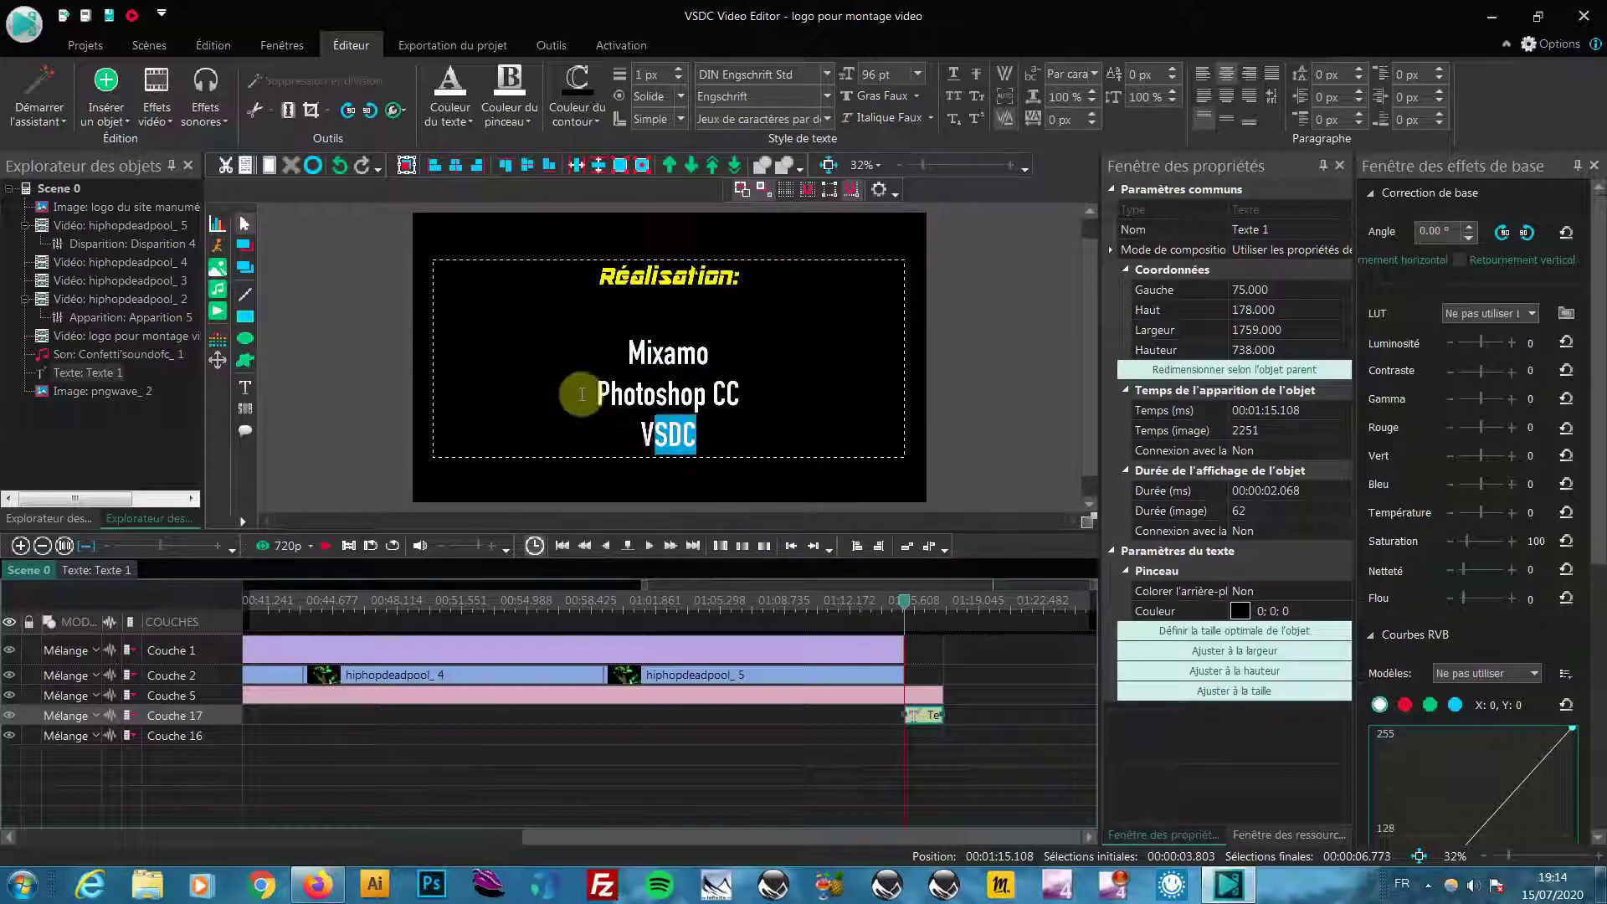
{"action": "key", "text": "ctrl+a"}
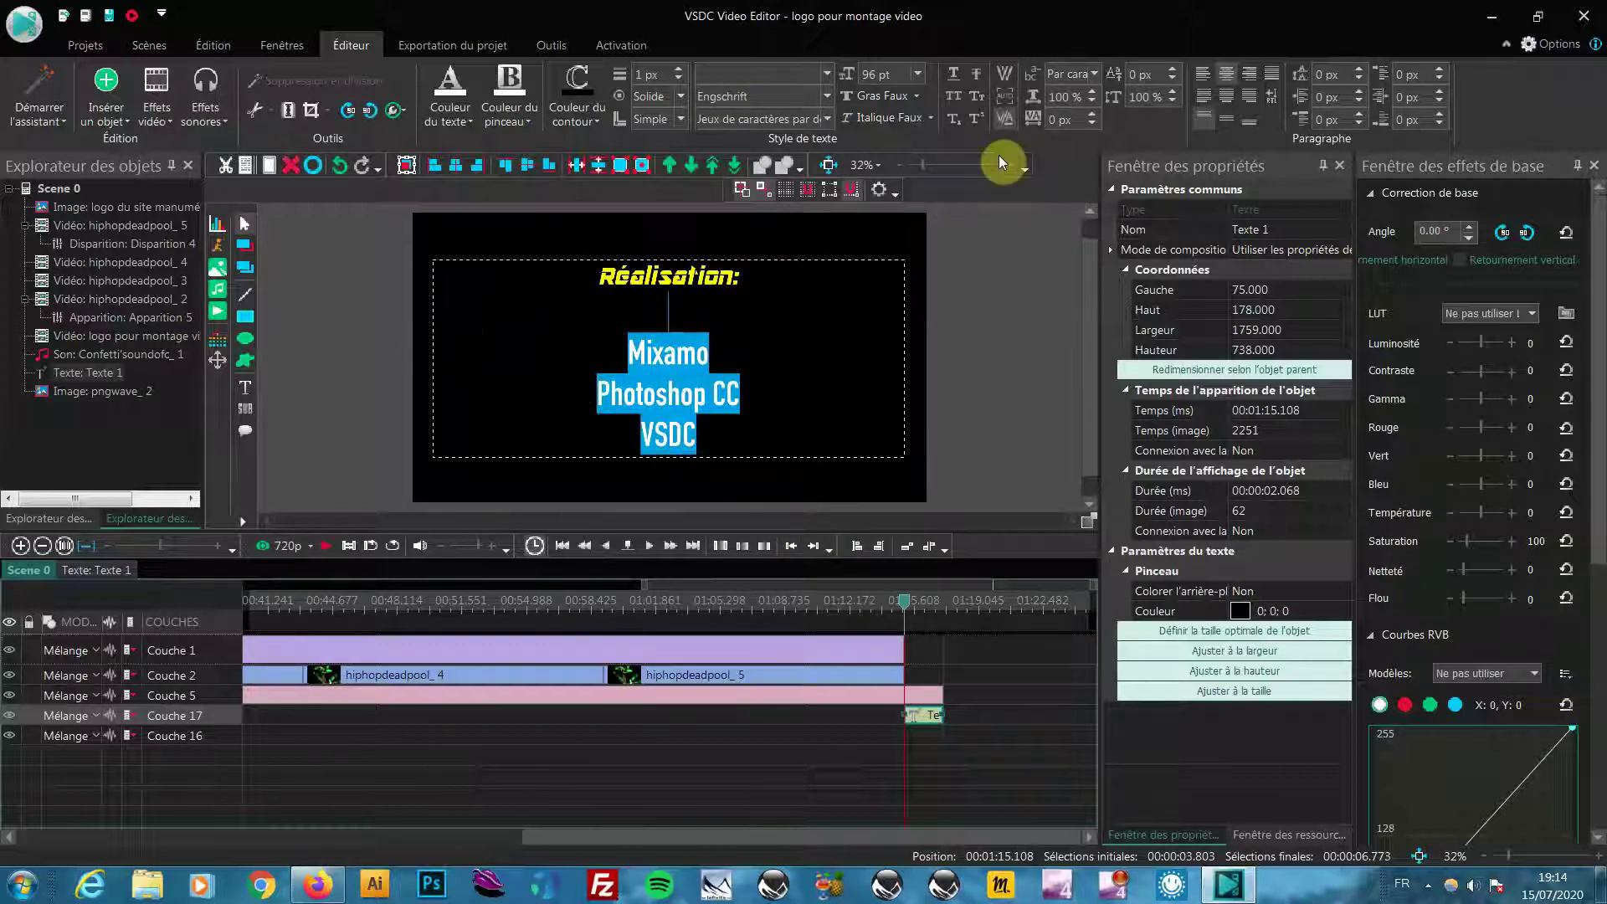
{"action": "left_click", "coordinate": [916, 76]}
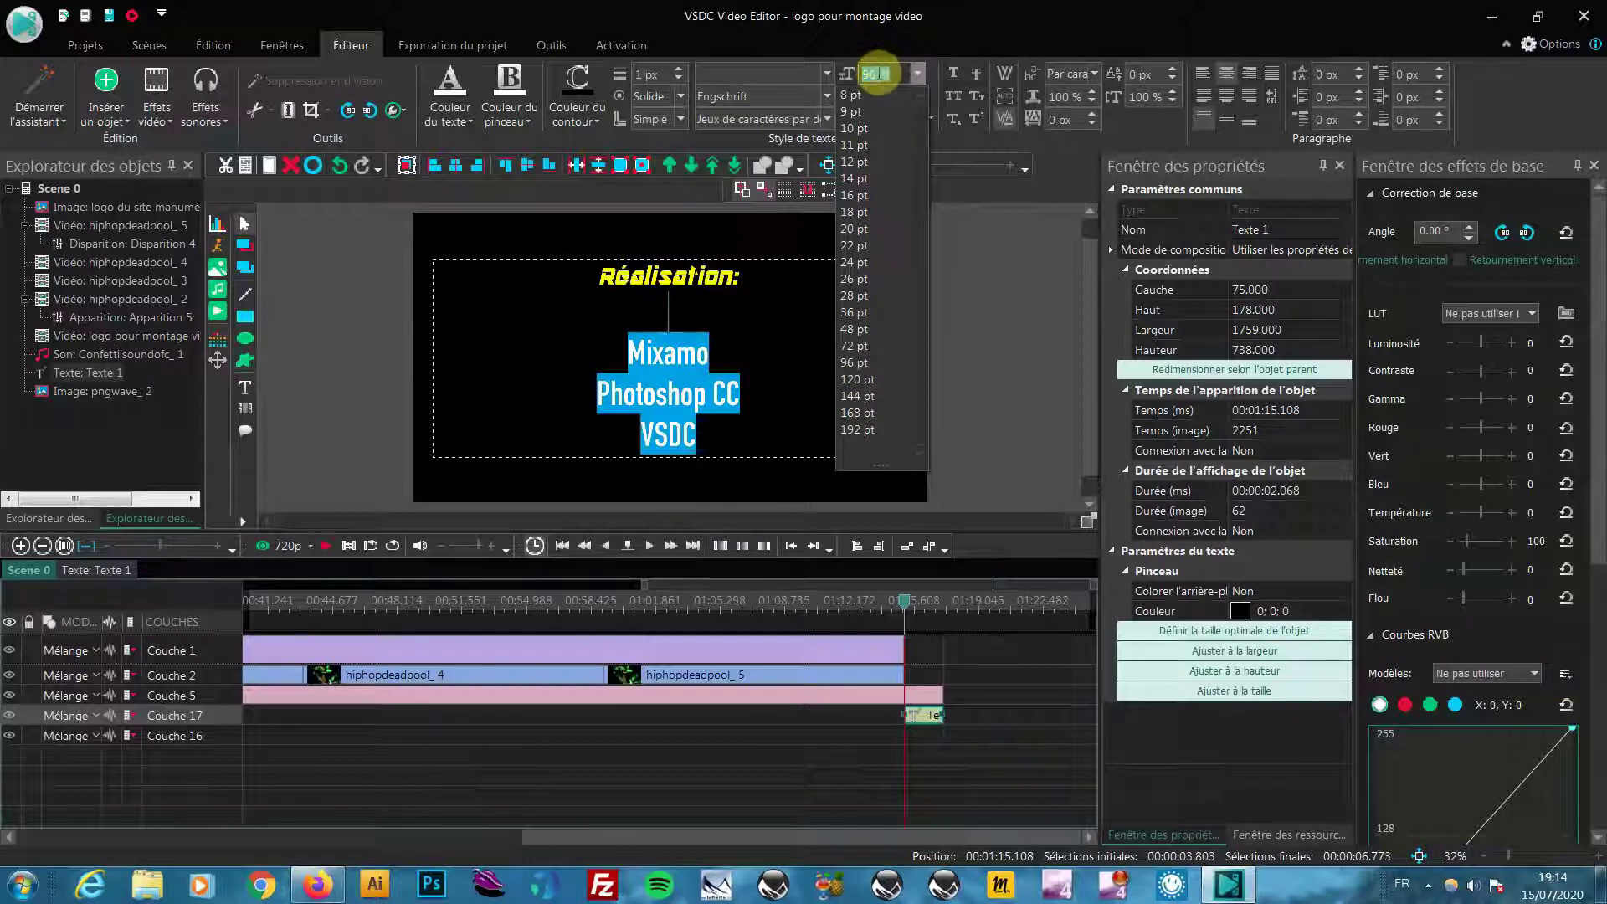
{"action": "type", "text": "100"}
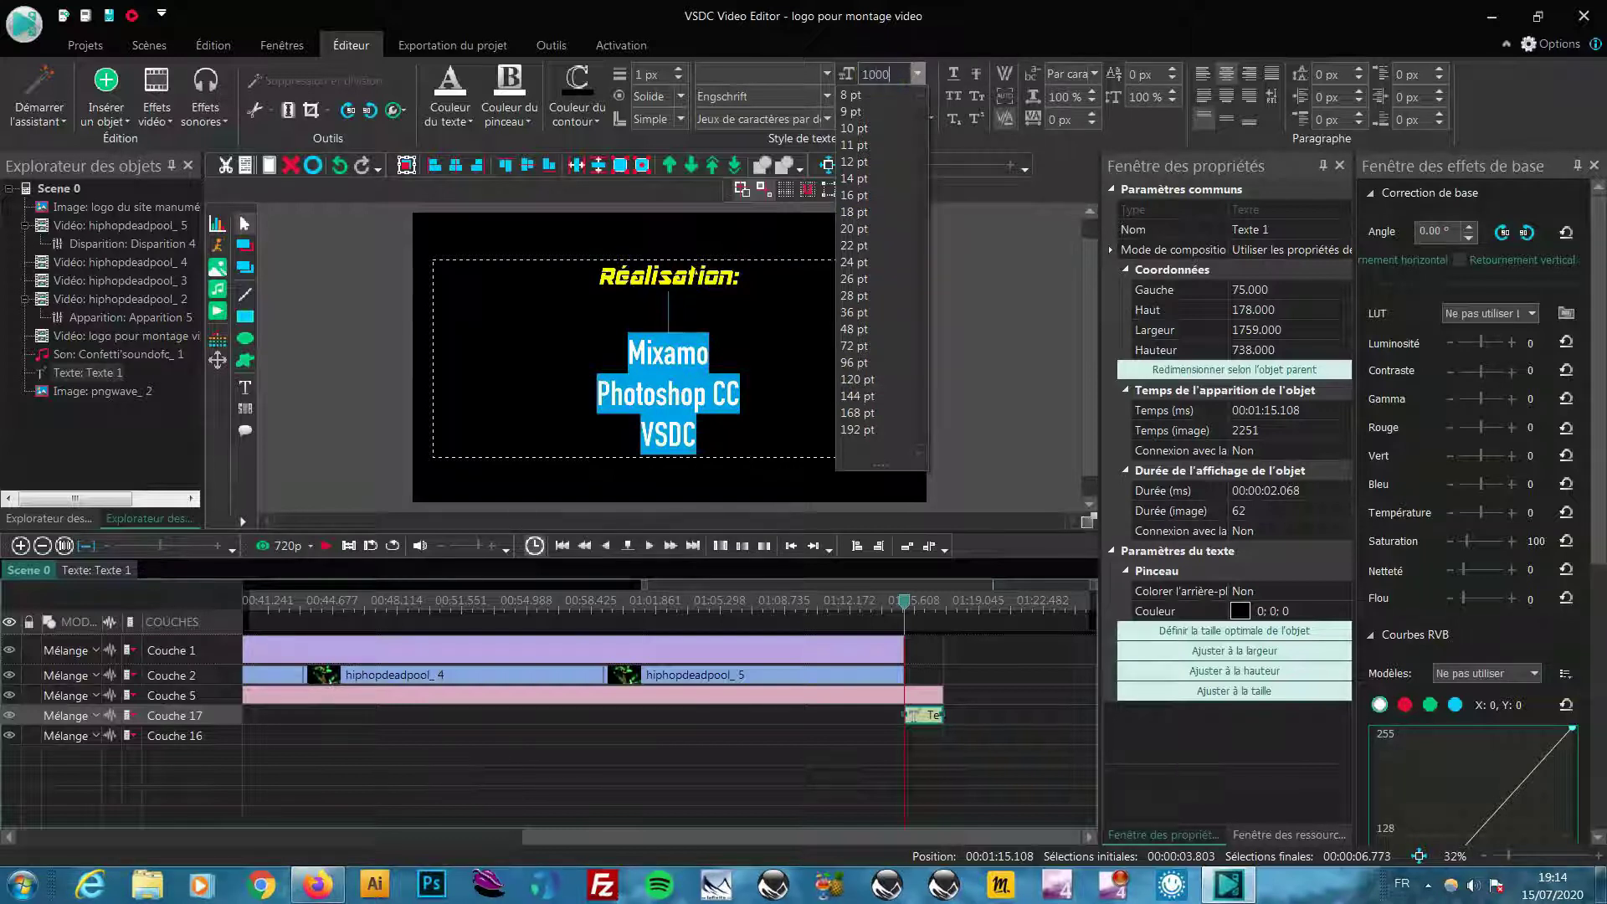
{"action": "key", "text": "Return"}
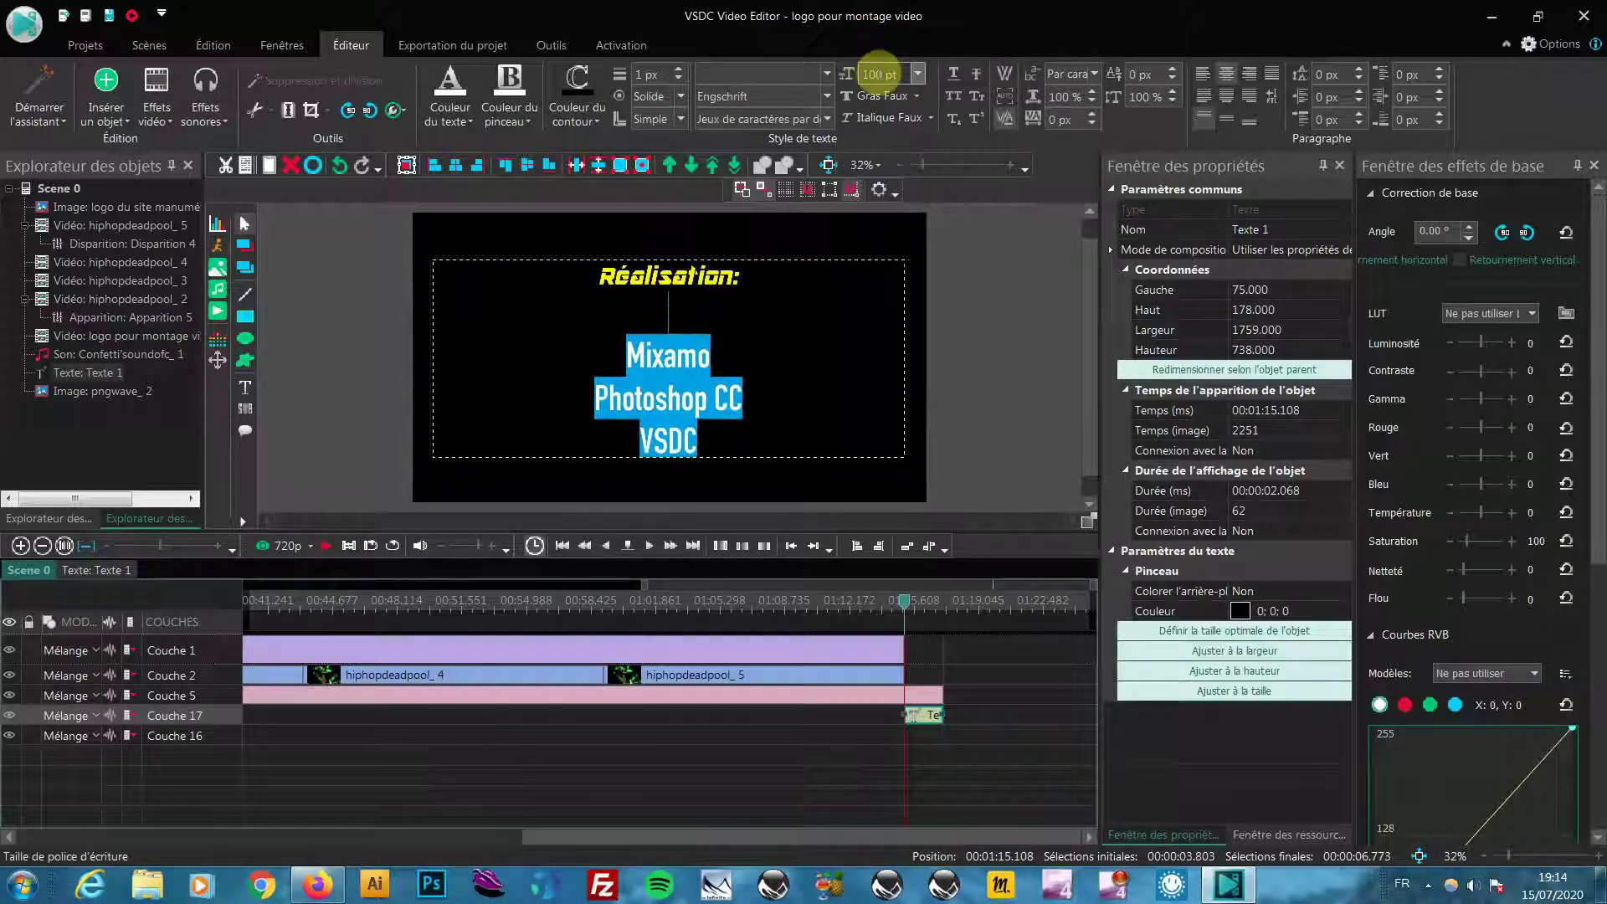
{"action": "left_click", "coordinate": [933, 362]}
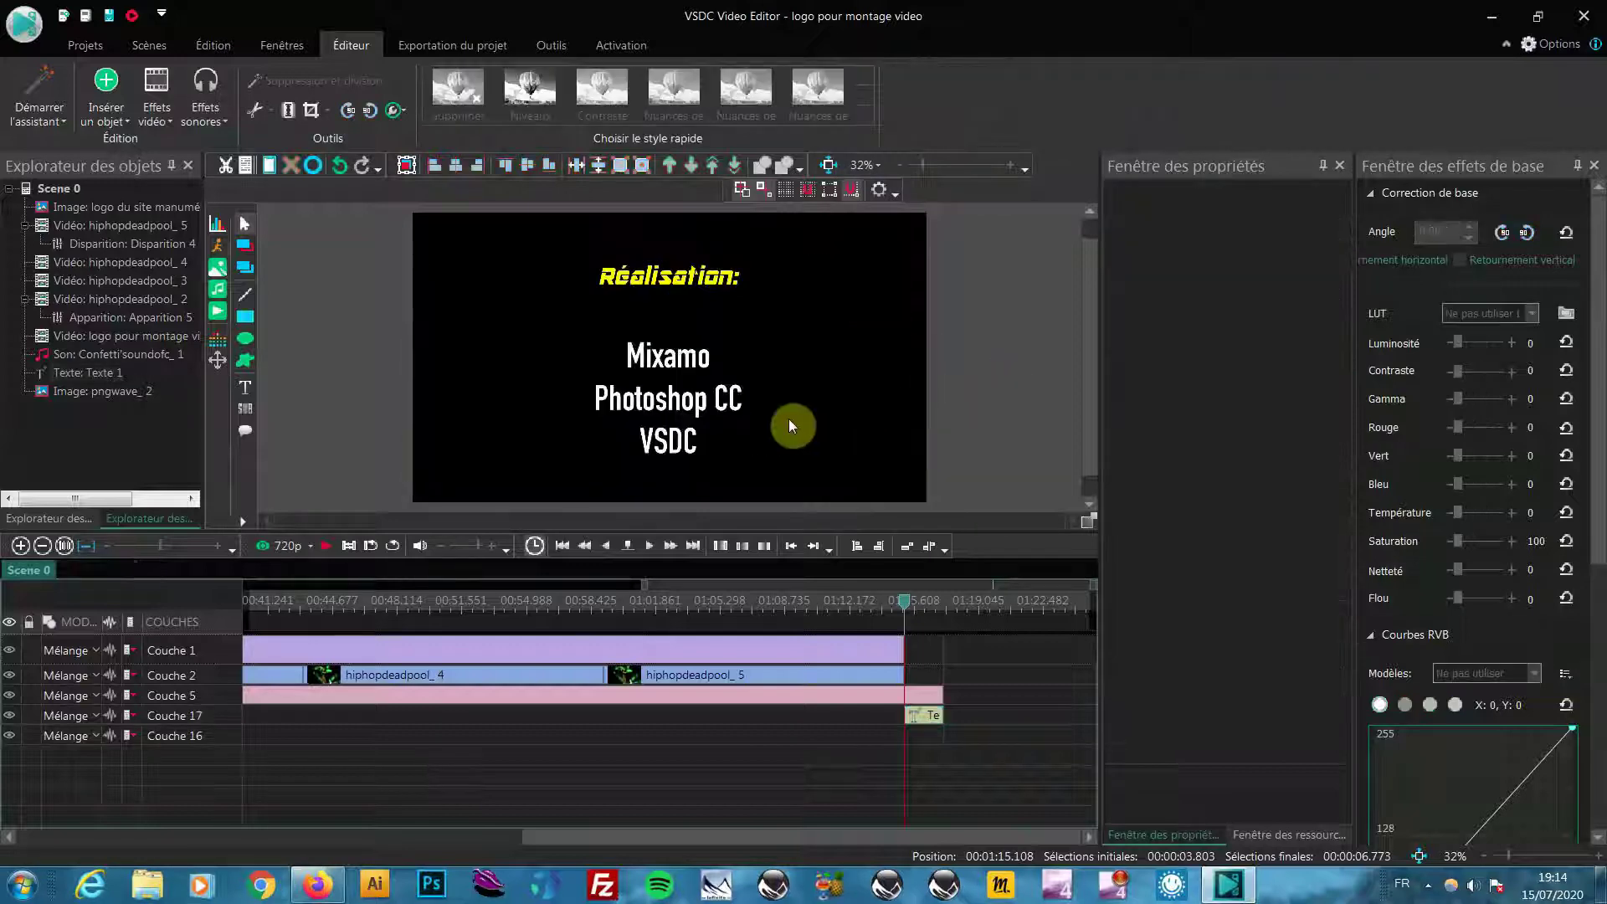
{"action": "left_click", "coordinate": [707, 410]}
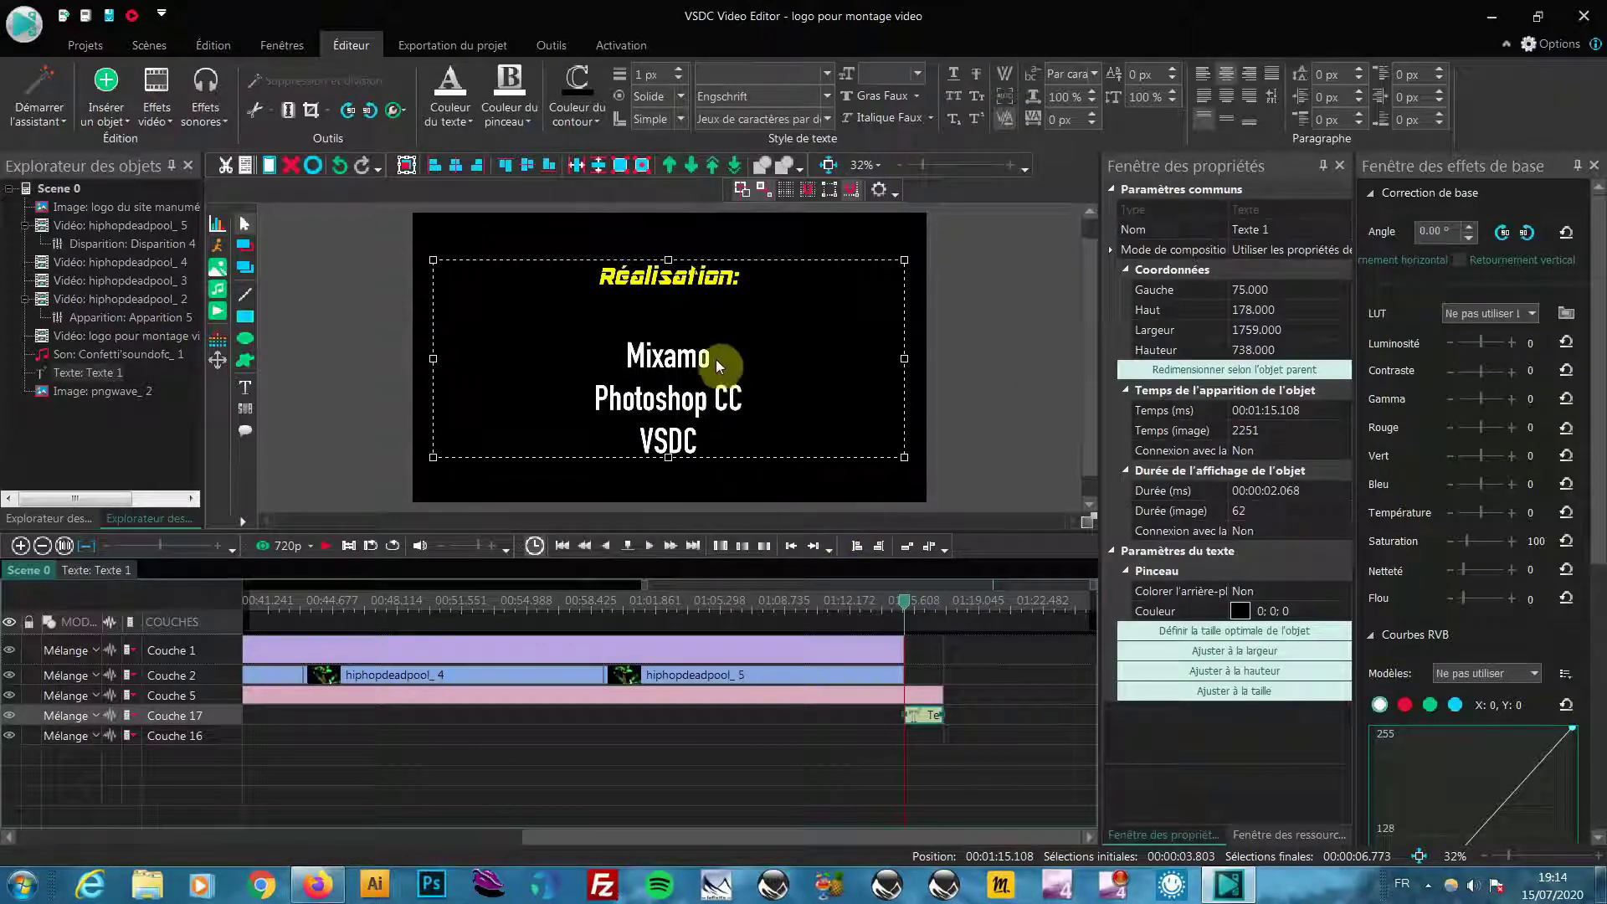
{"action": "left_click", "coordinate": [987, 440]}
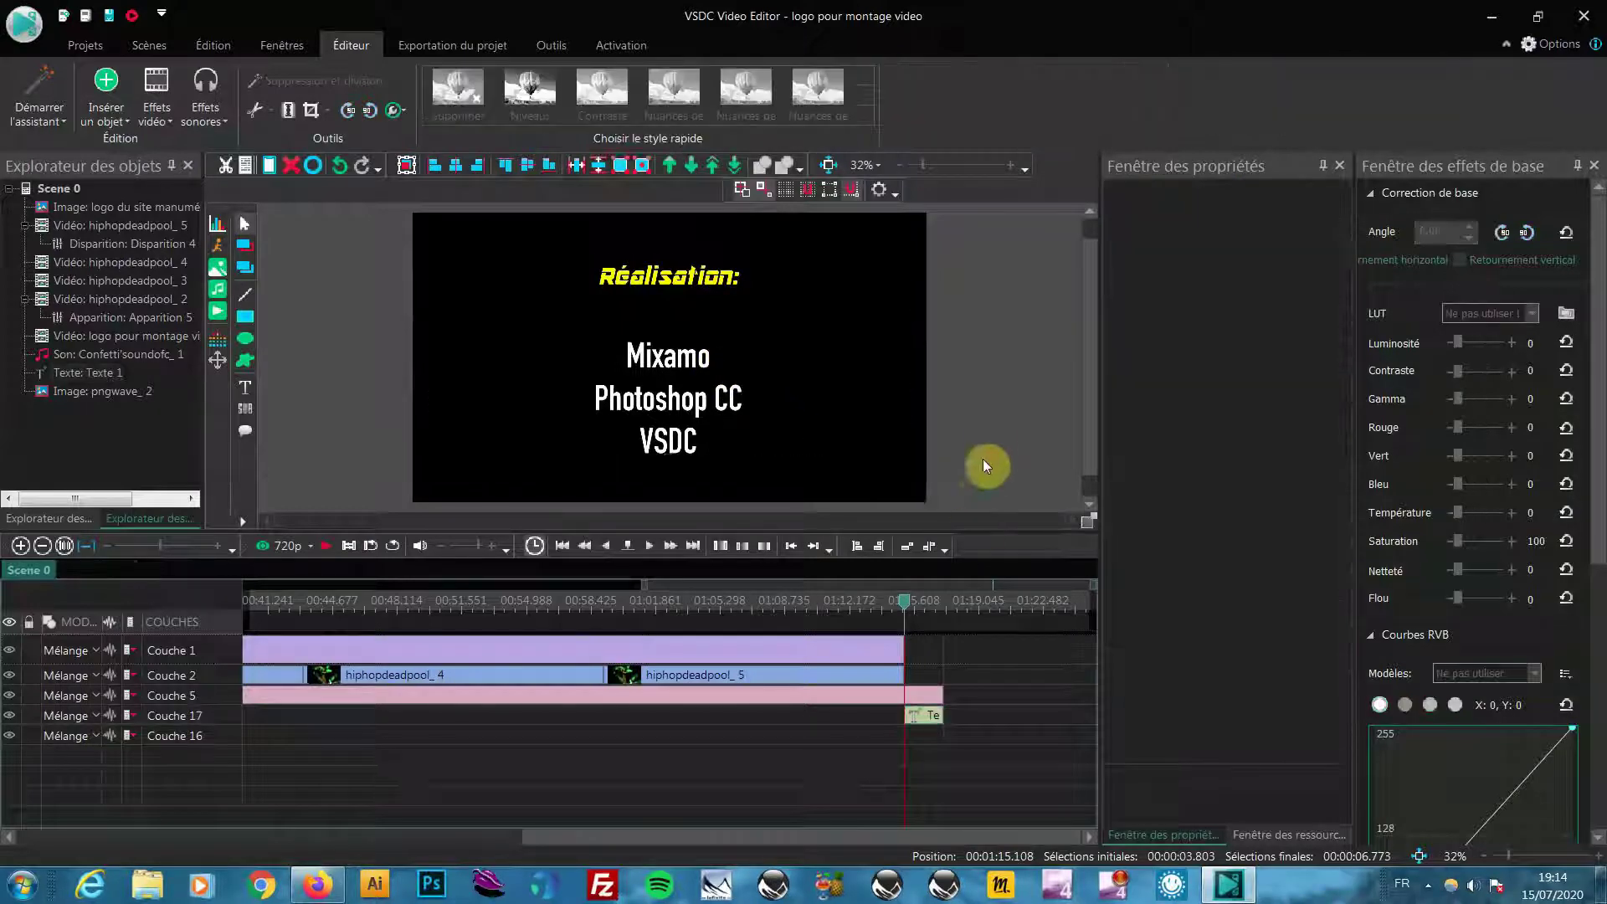
Step: Add an Apparition transparency effect at the start of the credits text
{"action": "left_click", "coordinate": [919, 724]}
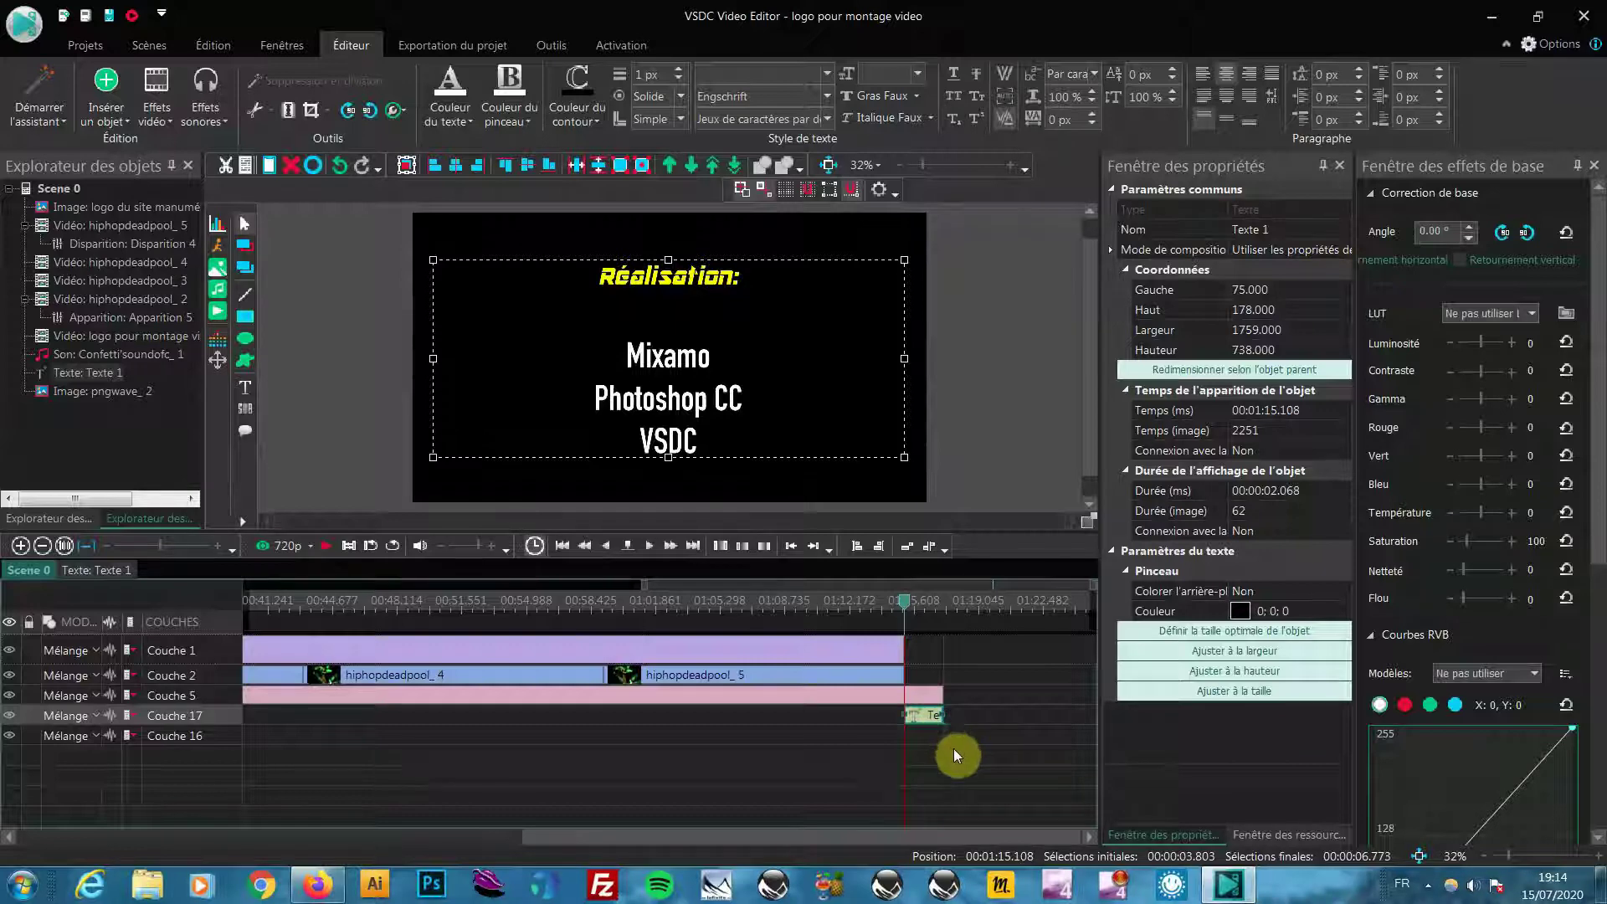
{"action": "right_click", "coordinate": [922, 723]}
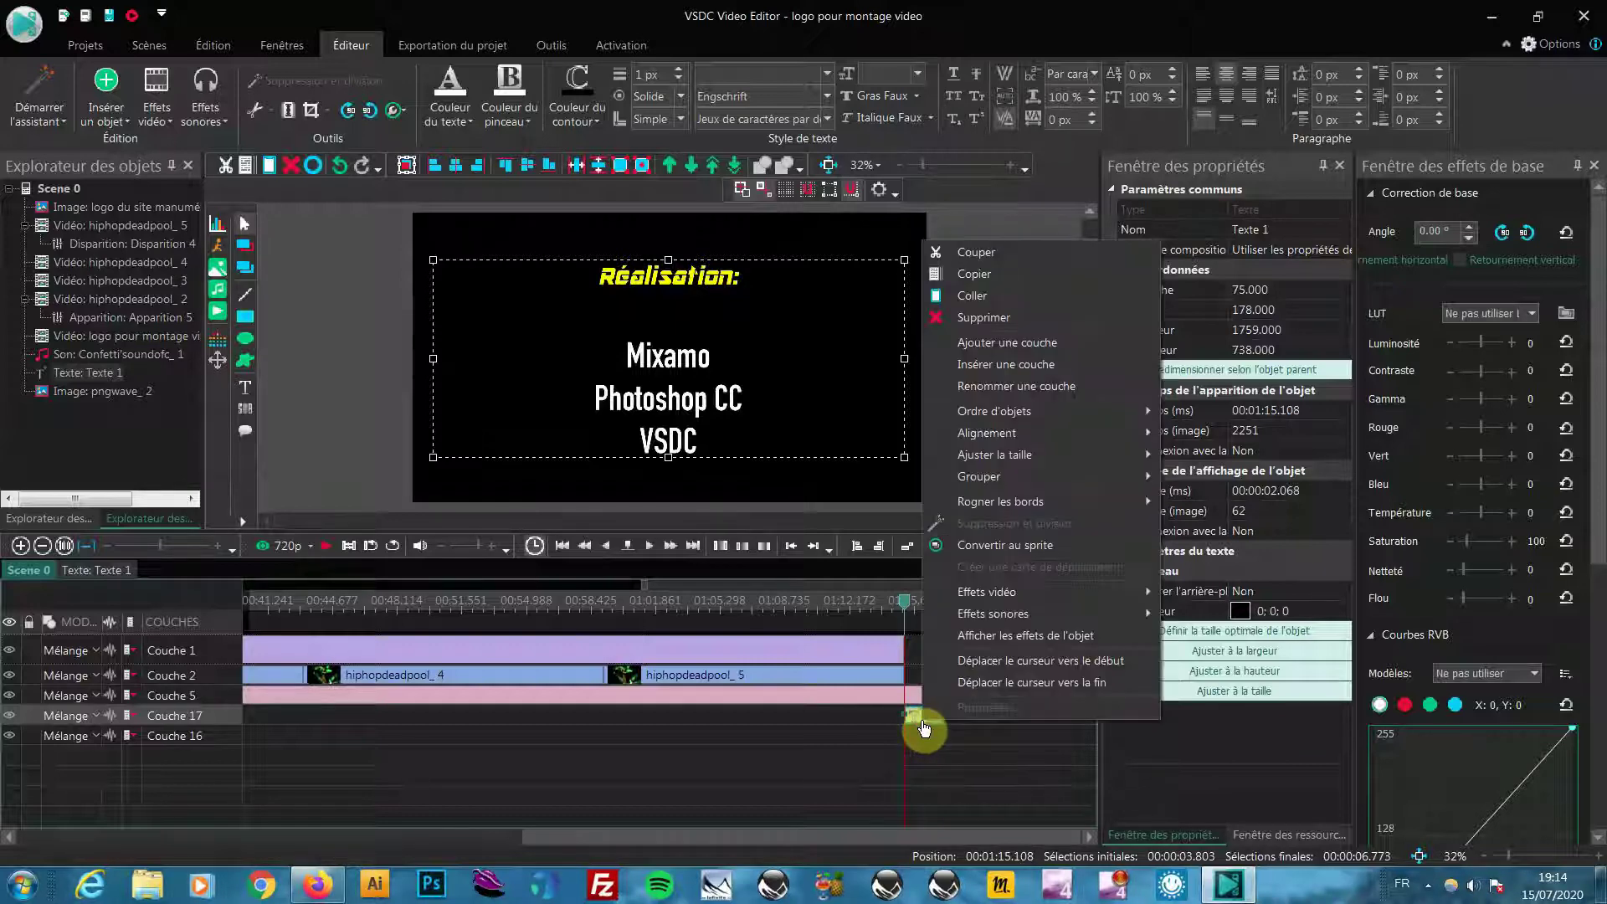
{"action": "mouse_move", "coordinate": [1002, 595]}
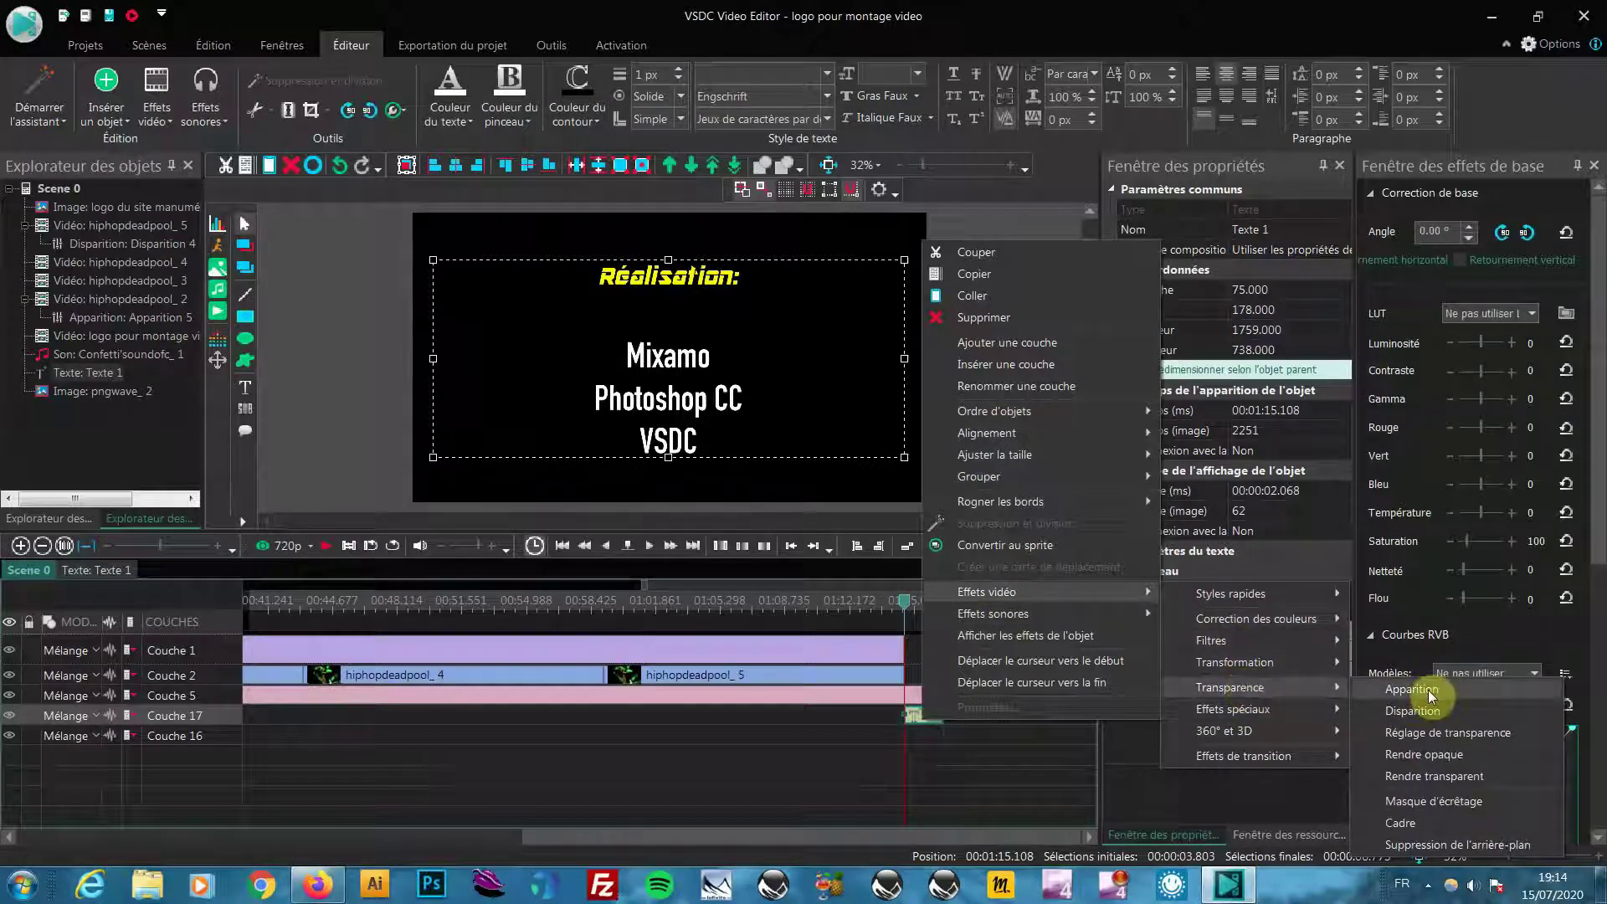
{"action": "left_click", "coordinate": [1429, 695]}
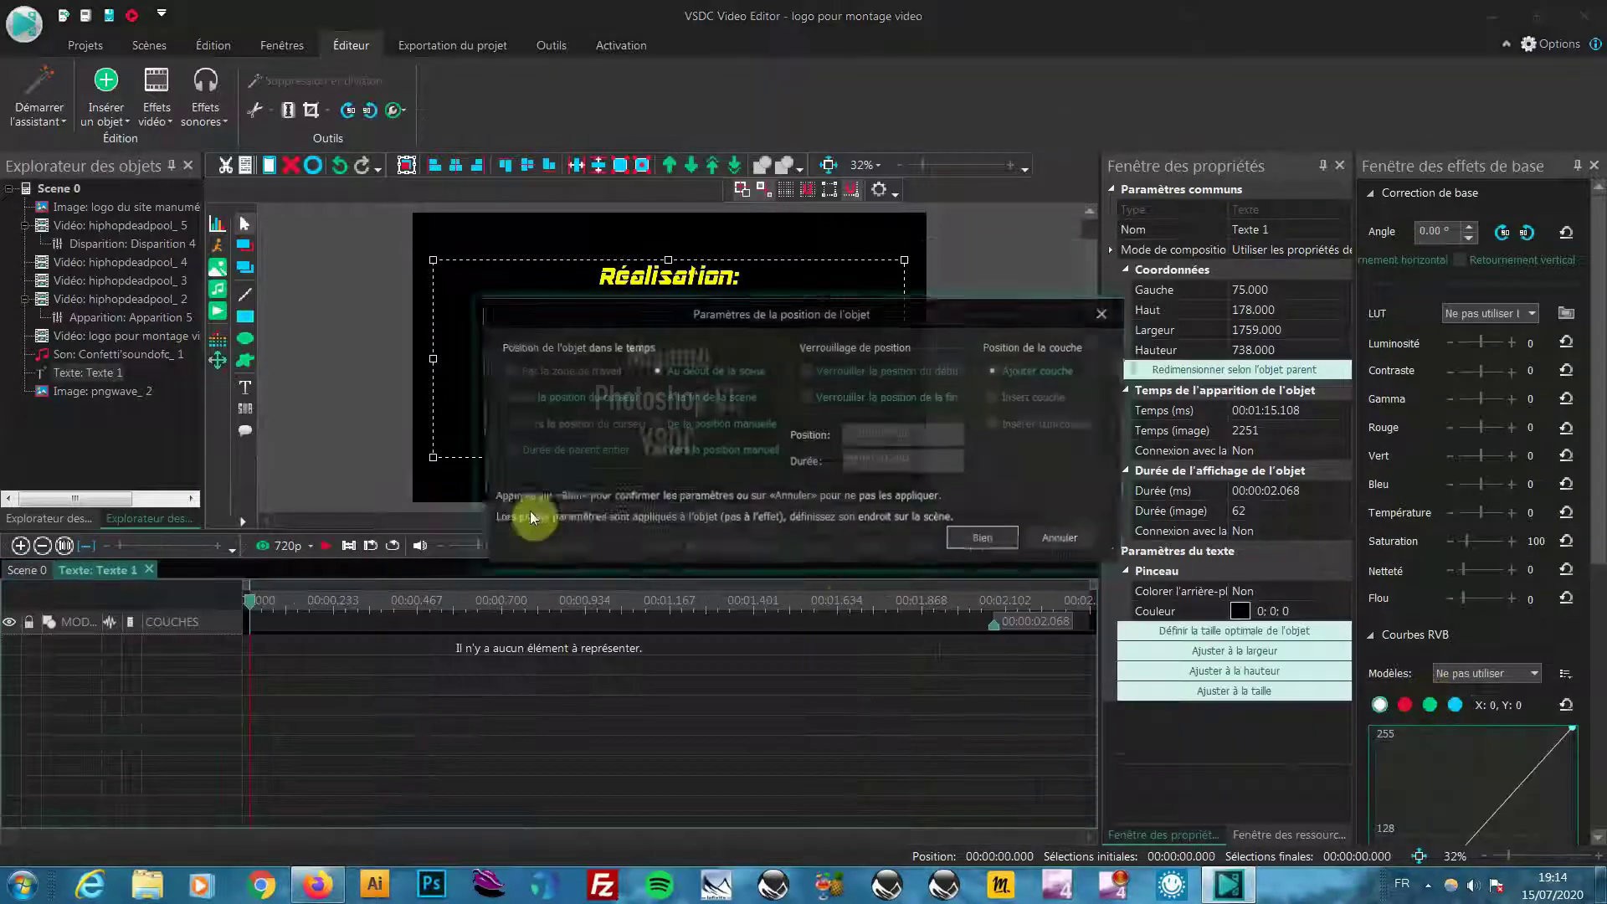
{"action": "left_click", "coordinate": [658, 430]}
{"action": "left_click", "coordinate": [1001, 540]}
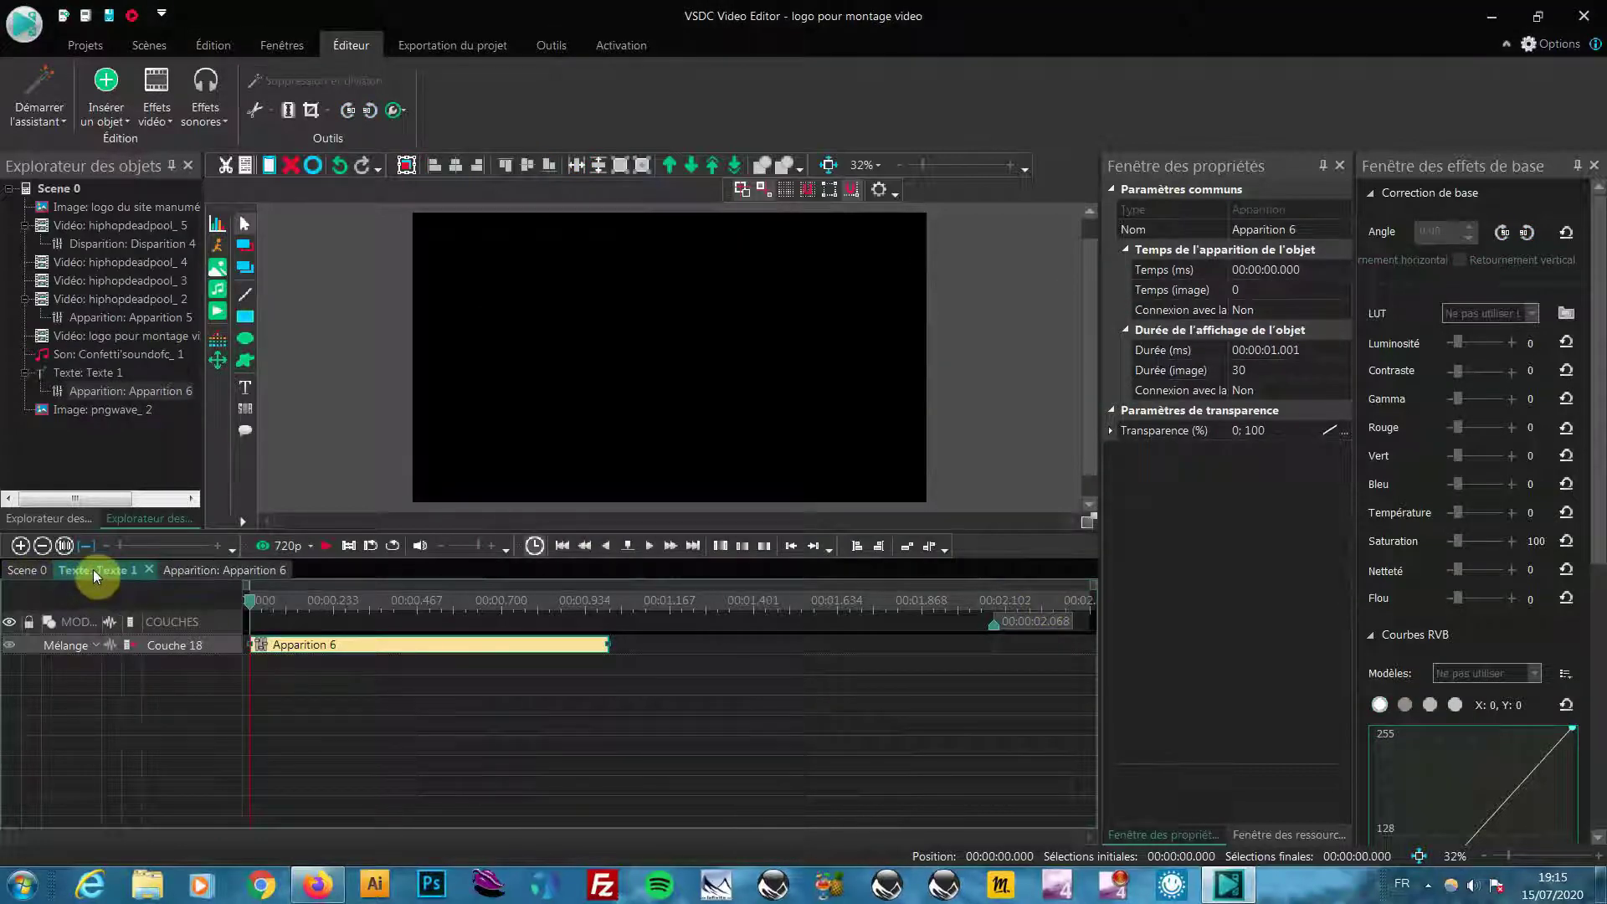
Step: Add a Disparition transparency effect at the end of the credits text
{"action": "left_click", "coordinate": [26, 570]}
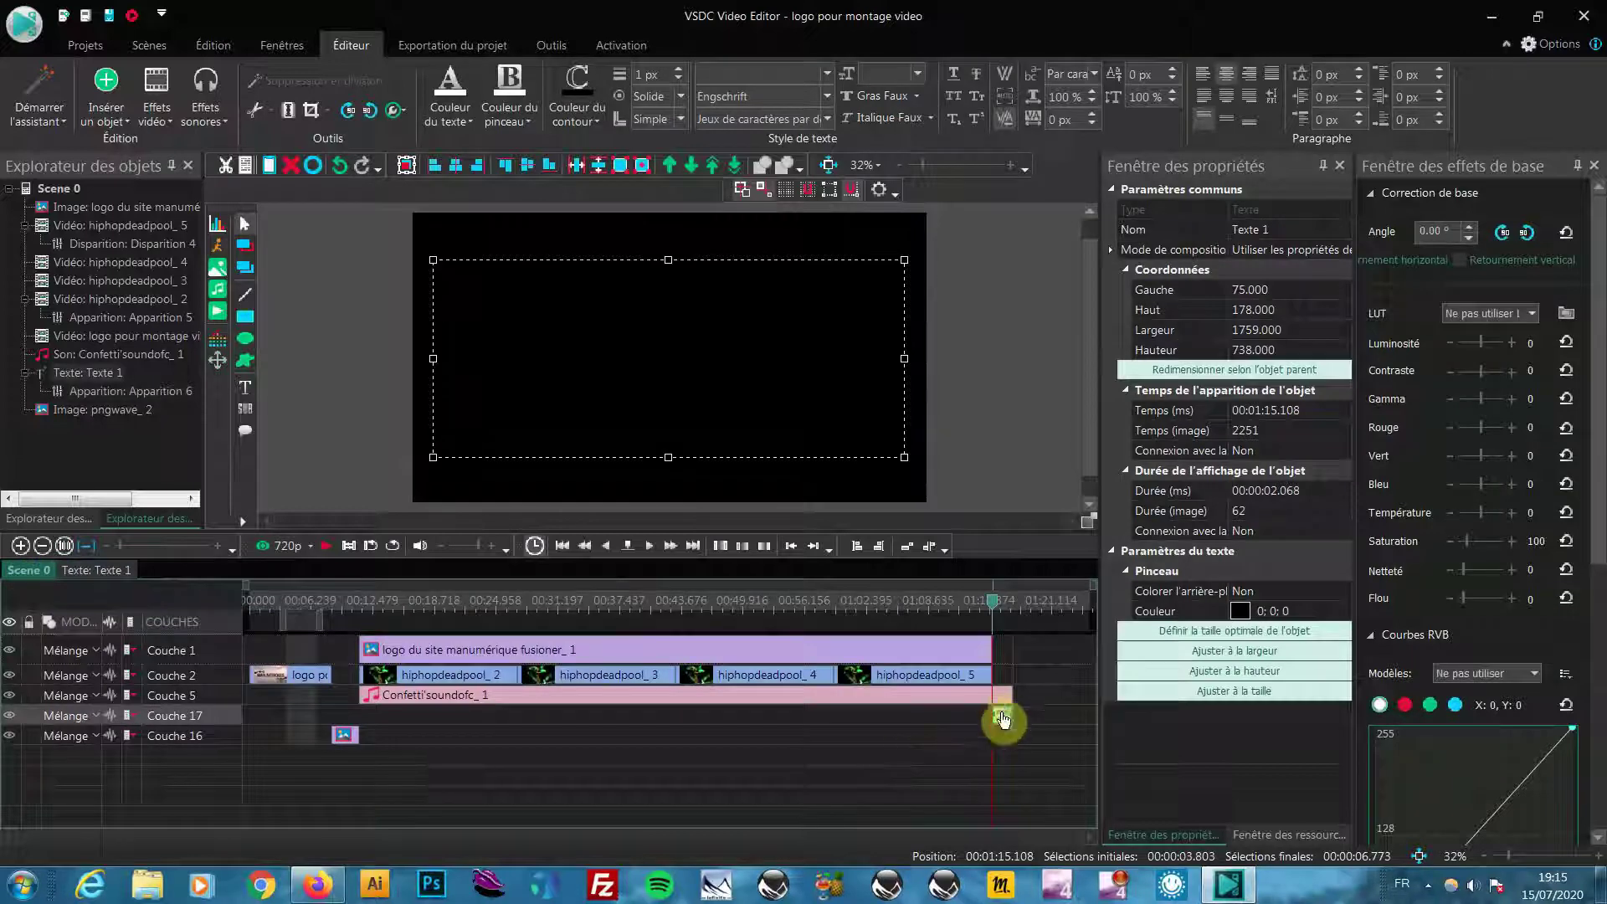
{"action": "right_click", "coordinate": [1003, 720]}
{"action": "mouse_move", "coordinate": [1089, 584]}
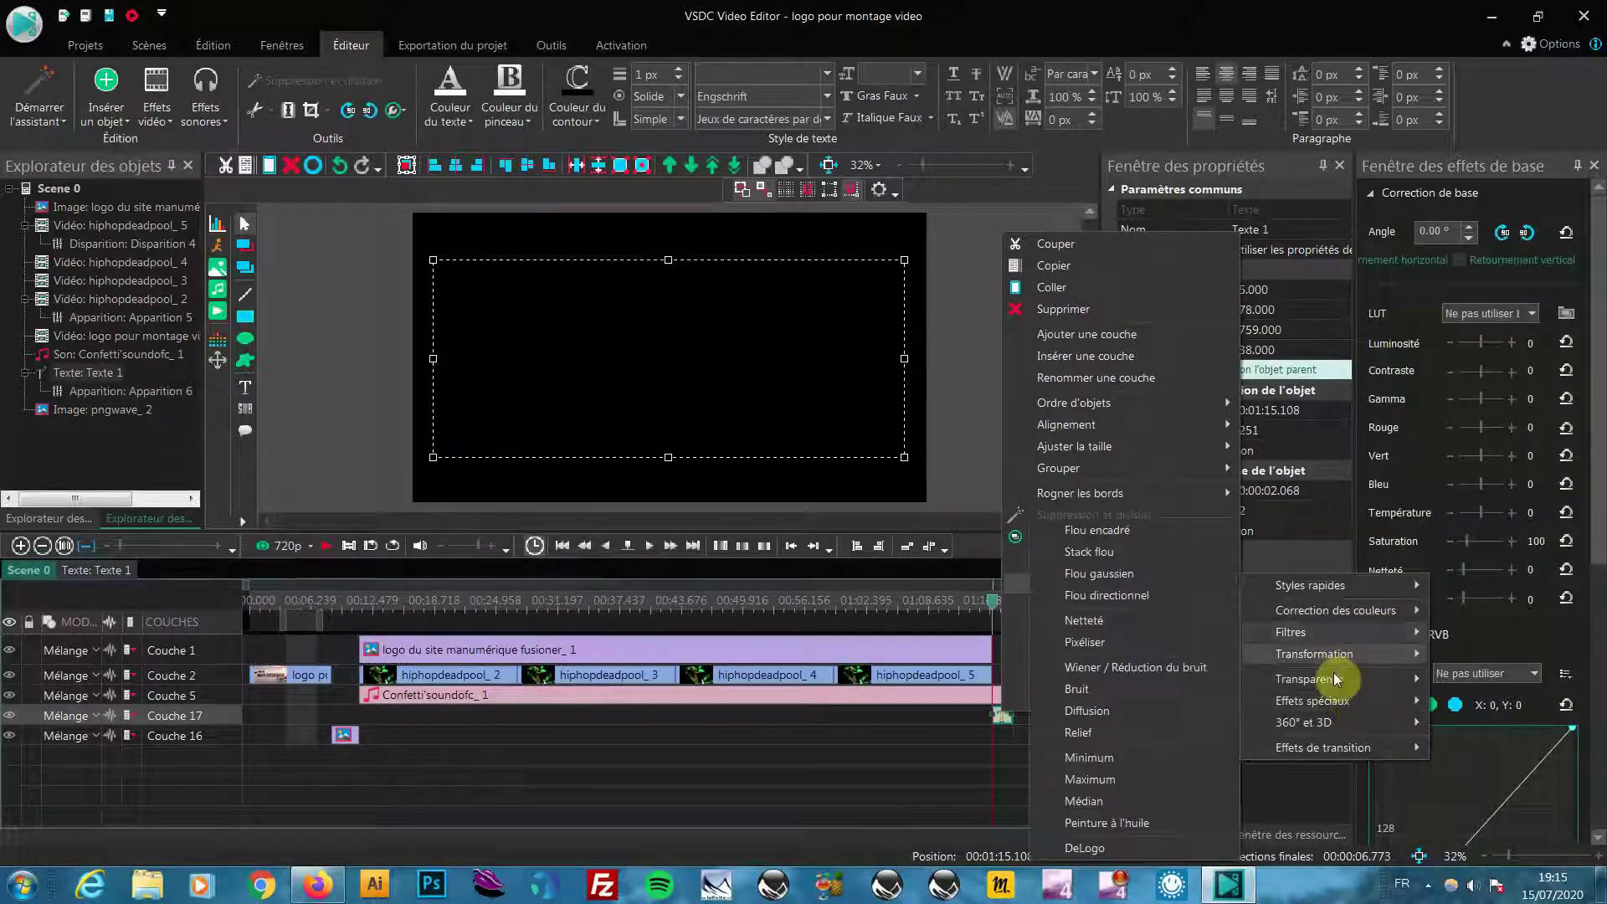
{"action": "mouse_move", "coordinate": [1336, 679]}
{"action": "left_click", "coordinate": [1087, 703]}
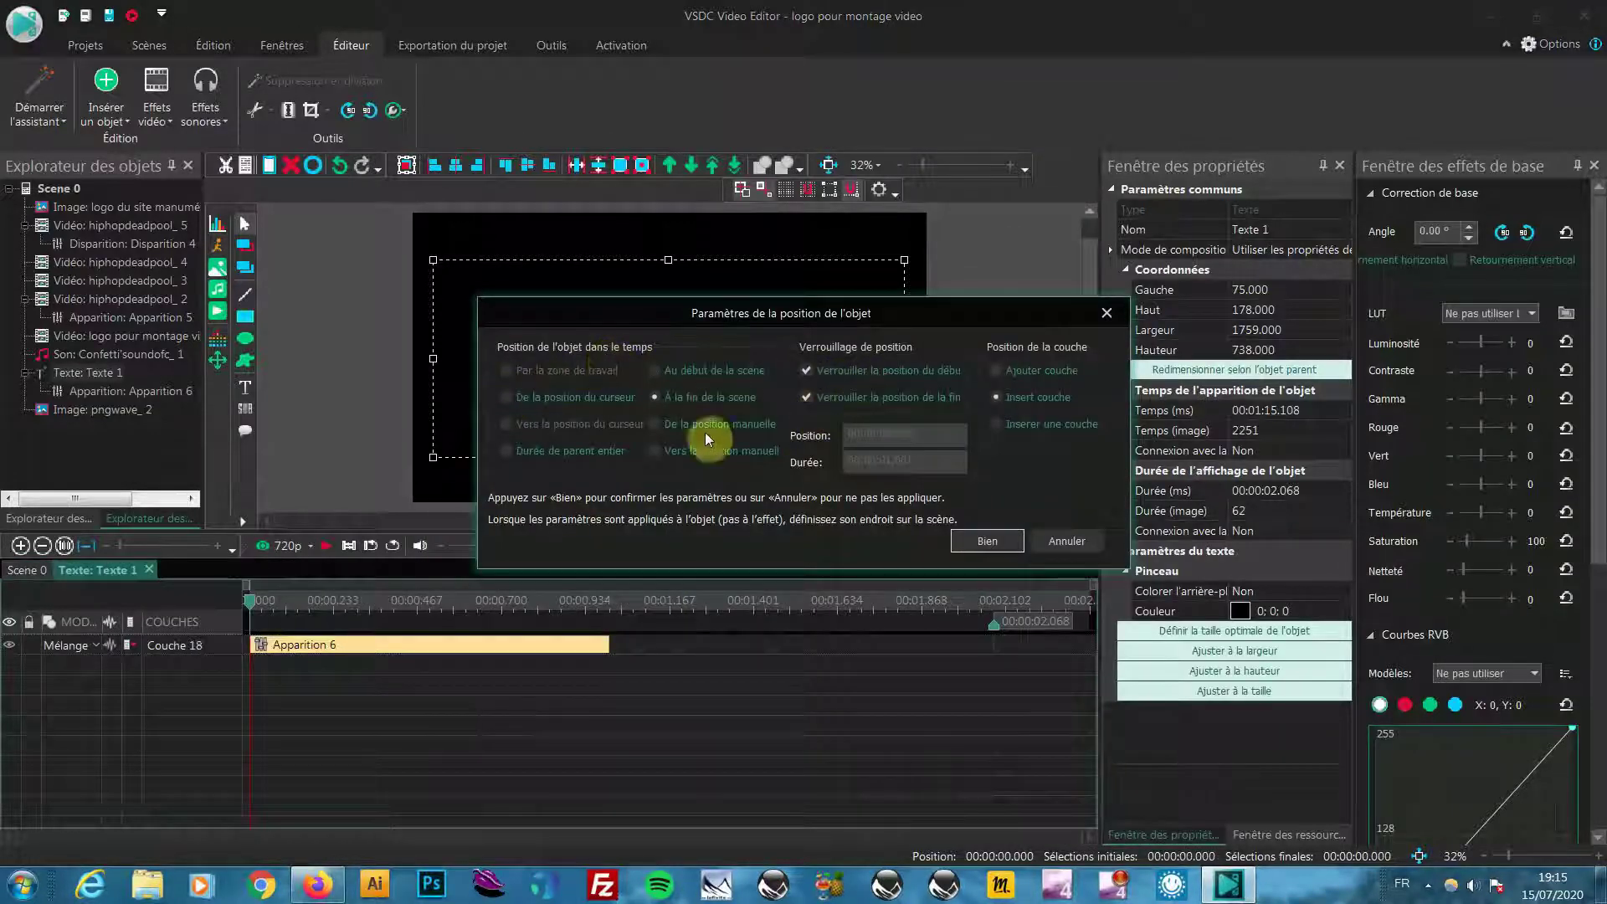
{"action": "left_click", "coordinate": [988, 541]}
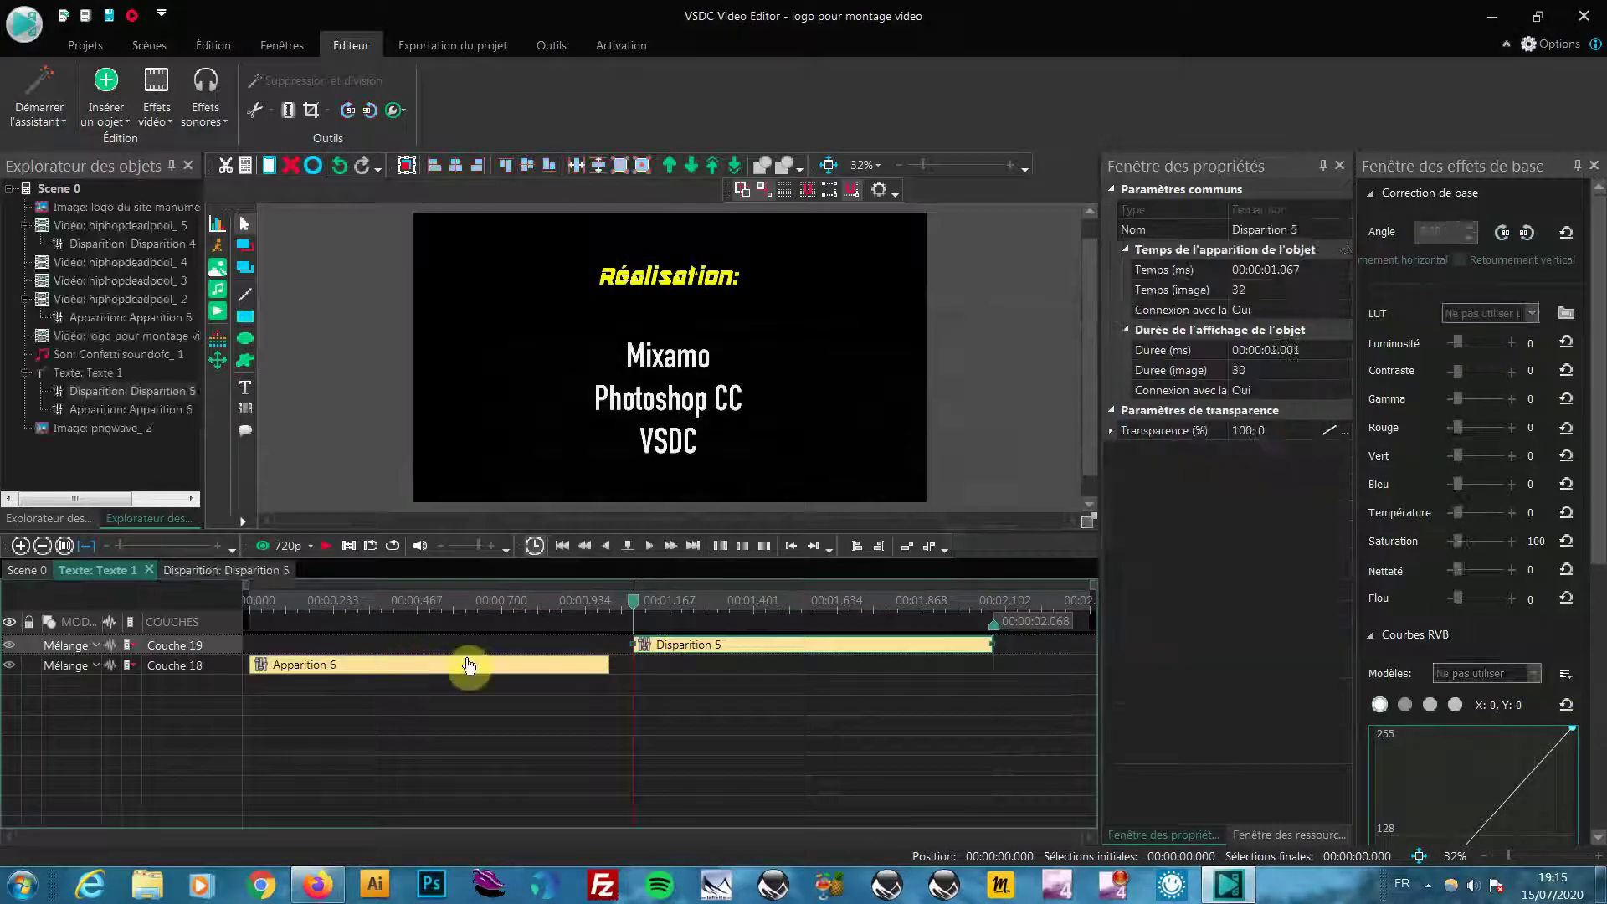
Step: Preview the main scene from just before the credits text to check its fades
{"action": "left_click", "coordinate": [24, 569]}
{"action": "left_click_drag", "start_coordinate": [1012, 610], "coordinate": [989, 613]}
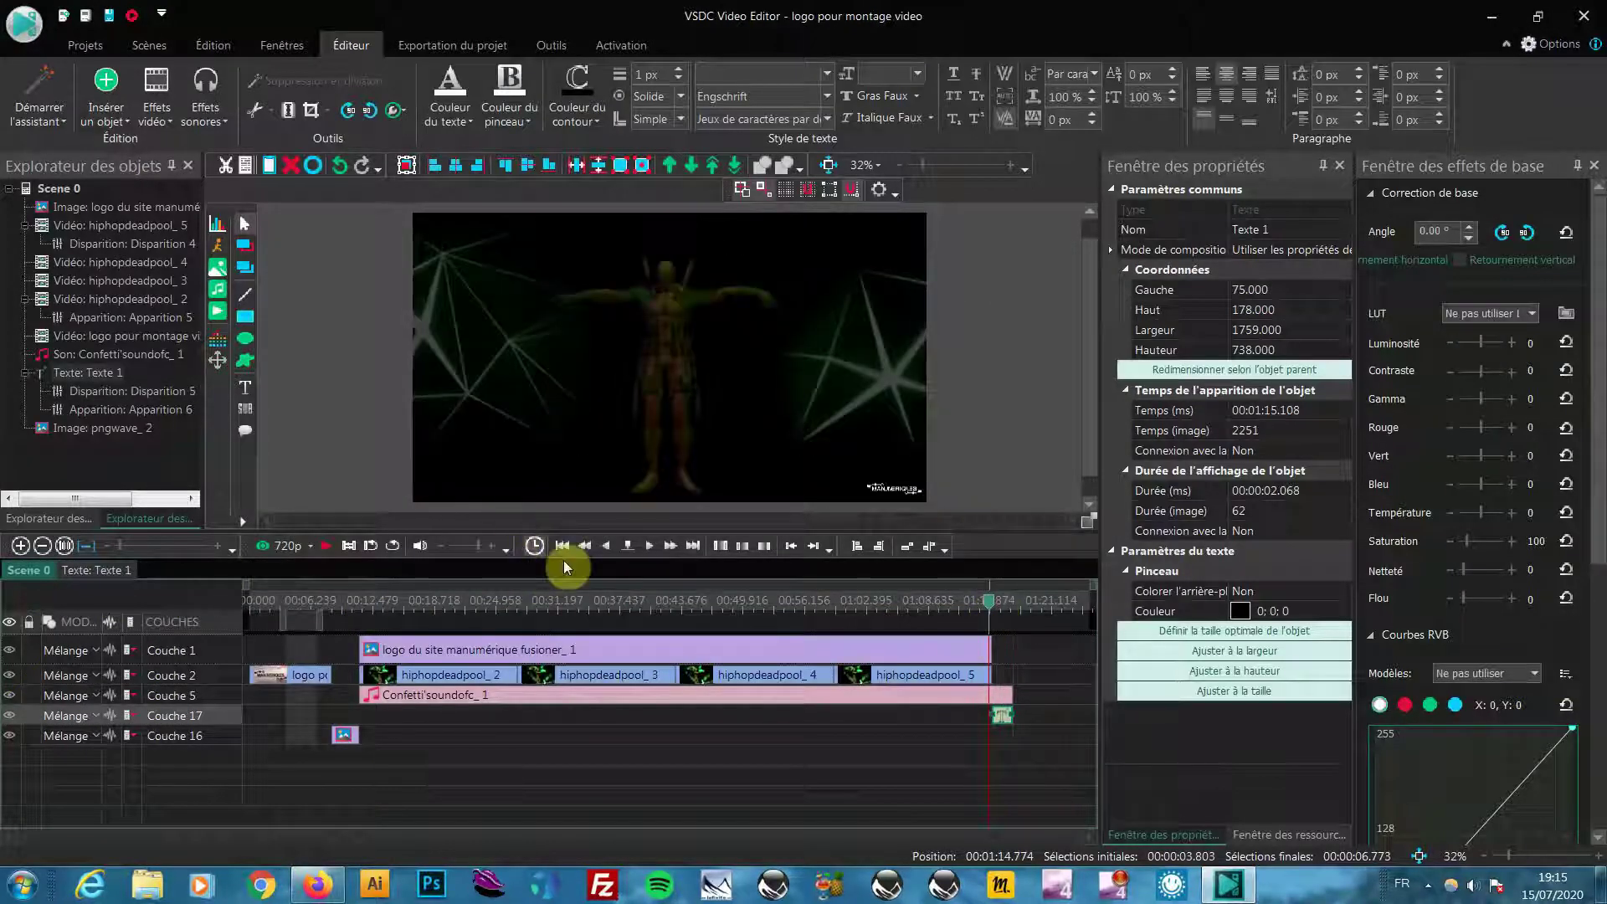
{"action": "left_click", "coordinate": [325, 545]}
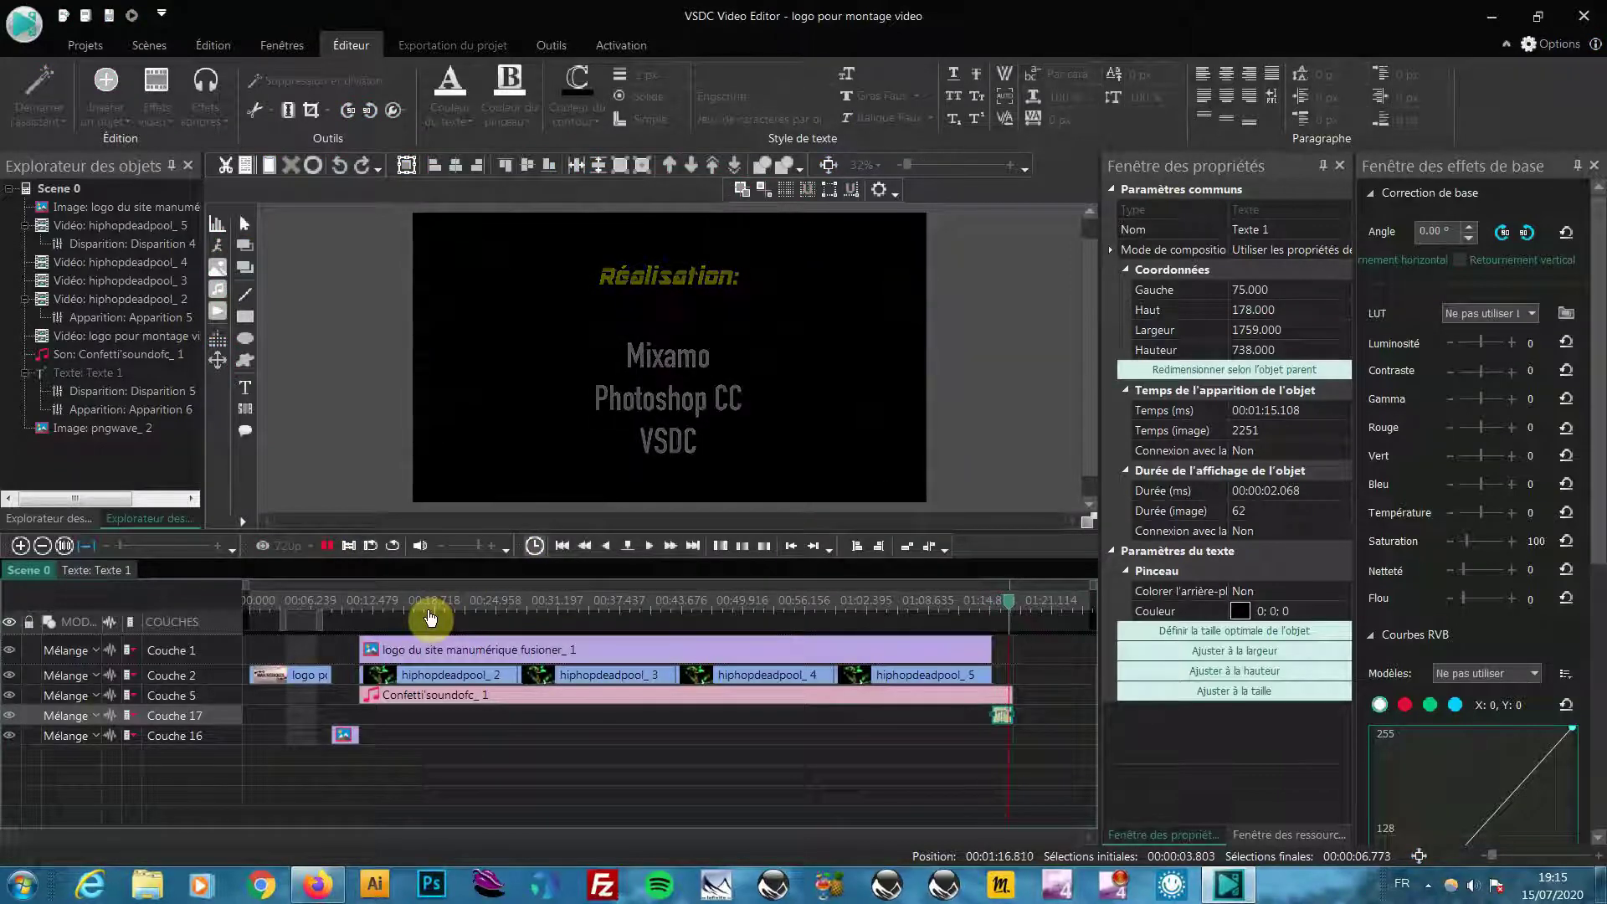
Step: Extend the credits text and the Confetti soundtrack to end at about 1:20 and preview the ending
{"action": "mouse_move", "coordinate": [1010, 711]}
{"action": "left_mouse_down"}
{"action": "mouse_move", "coordinate": [1040, 714]}
{"action": "mouse_move", "coordinate": [996, 695]}
{"action": "mouse_move", "coordinate": [1012, 695]}
{"action": "left_mouse_up"}
{"action": "left_click", "coordinate": [967, 611]}
{"action": "left_click", "coordinate": [324, 546]}
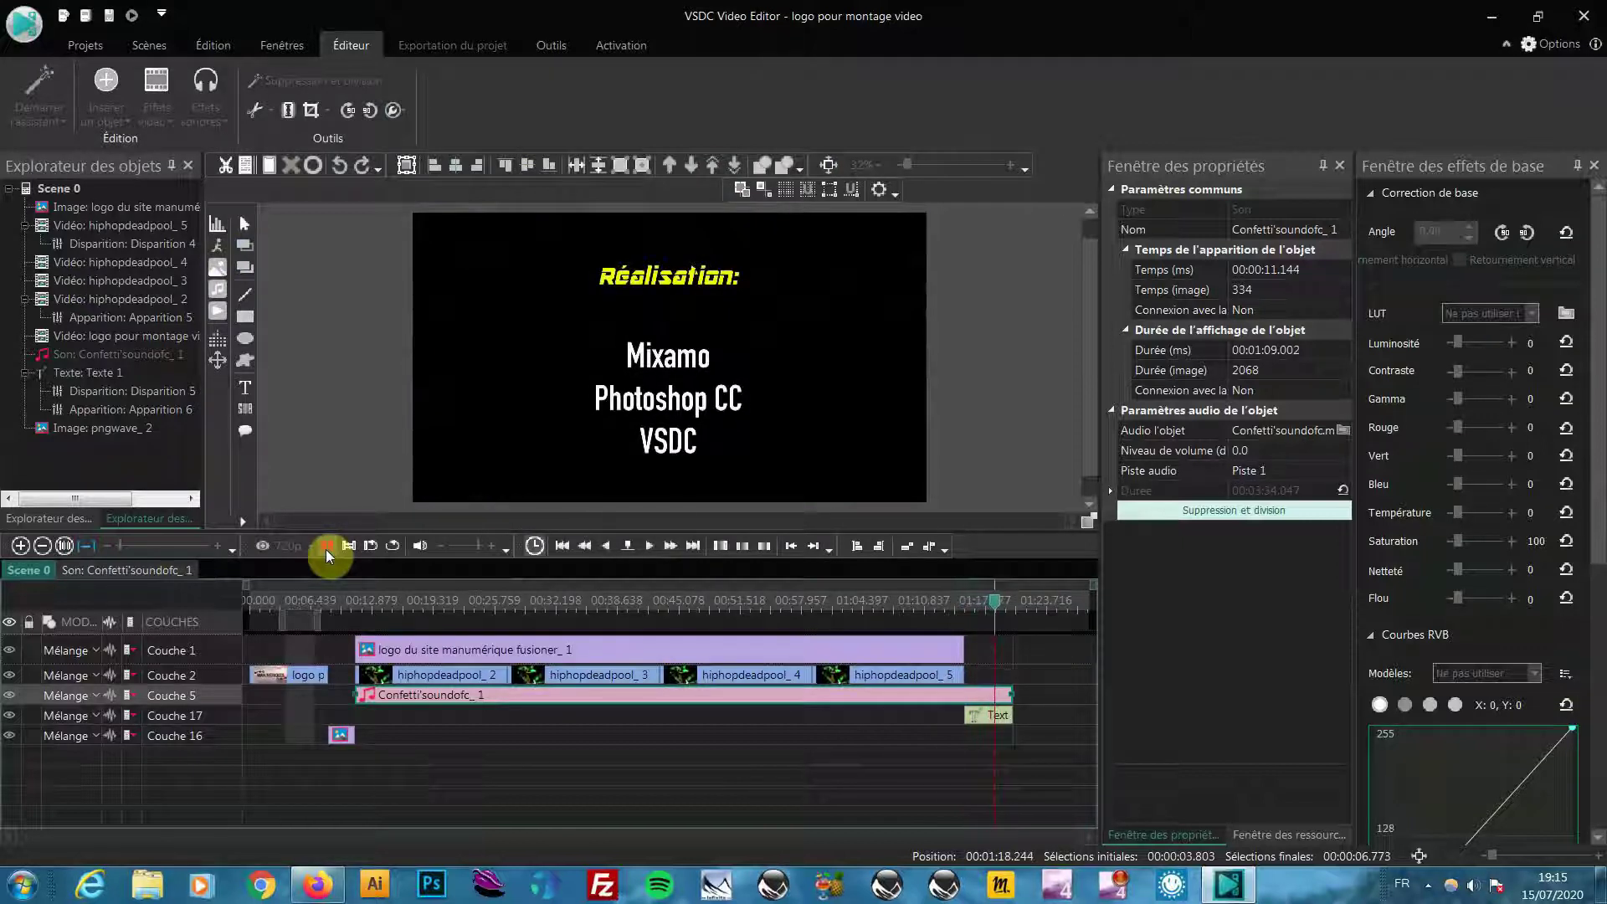
{"action": "left_click", "coordinate": [326, 546]}
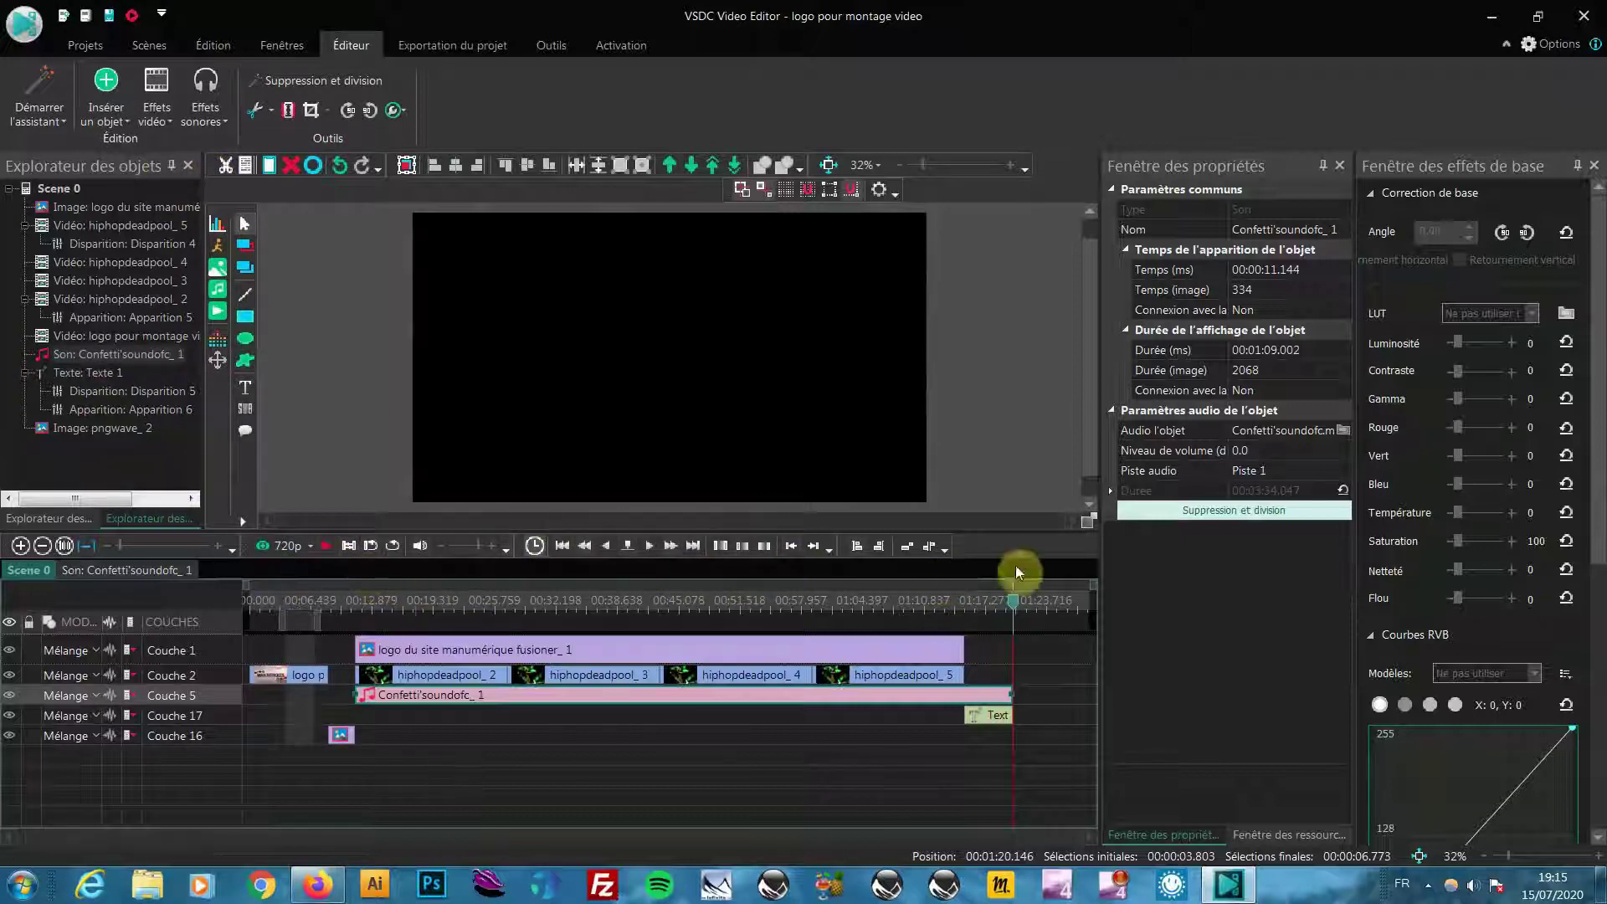
Step: Save the project and open its export settings
{"action": "left_click", "coordinate": [83, 45]}
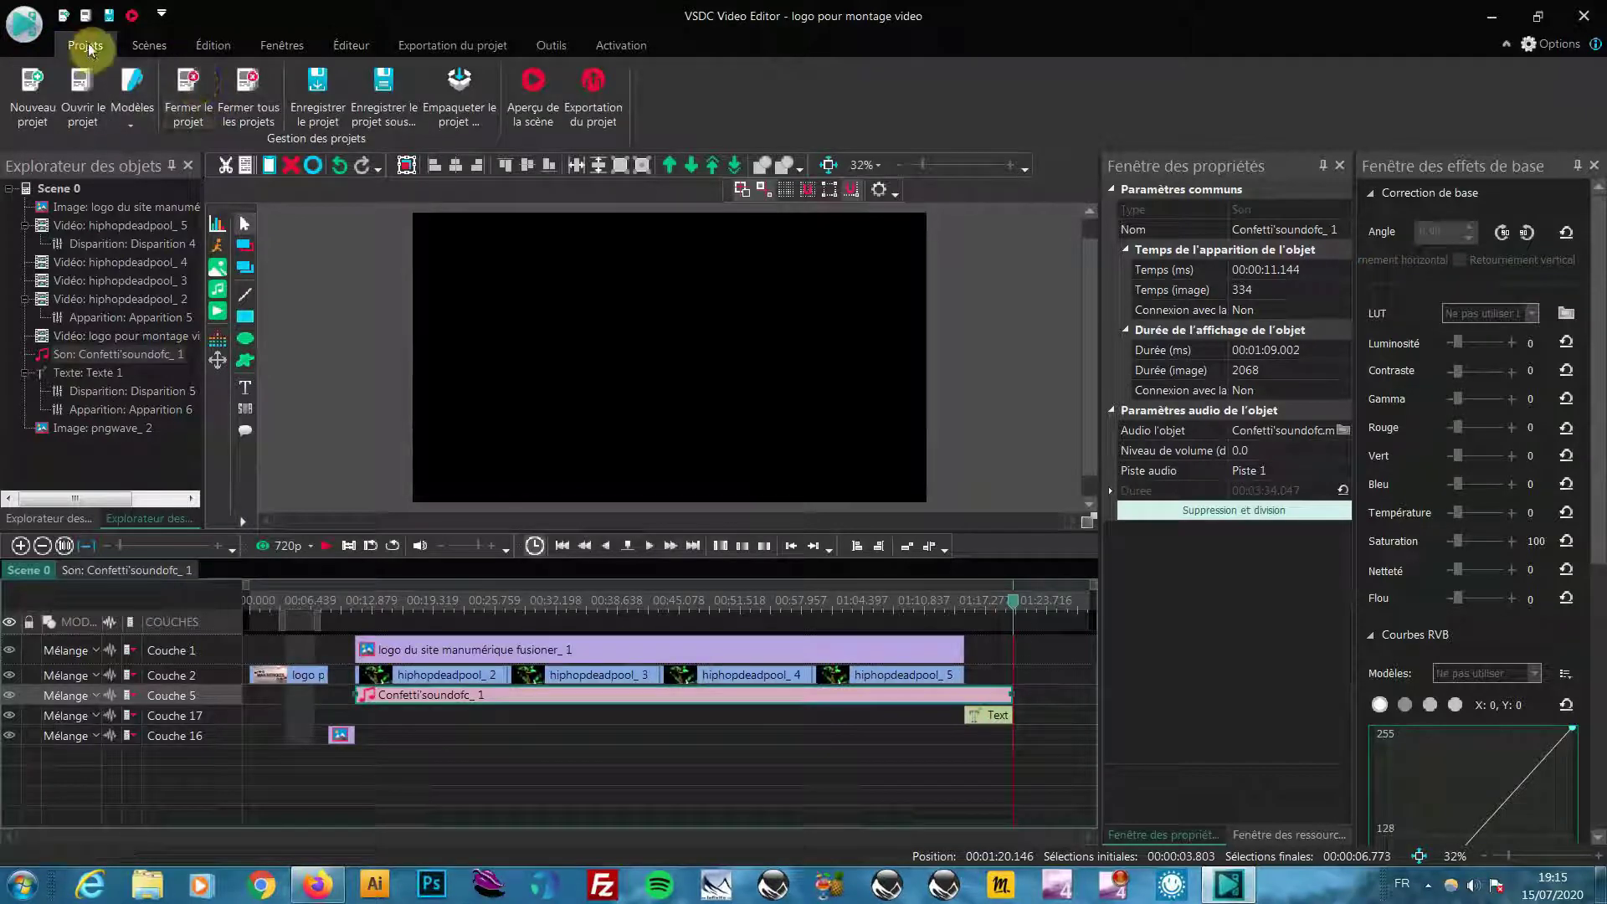
{"action": "left_click", "coordinate": [319, 81]}
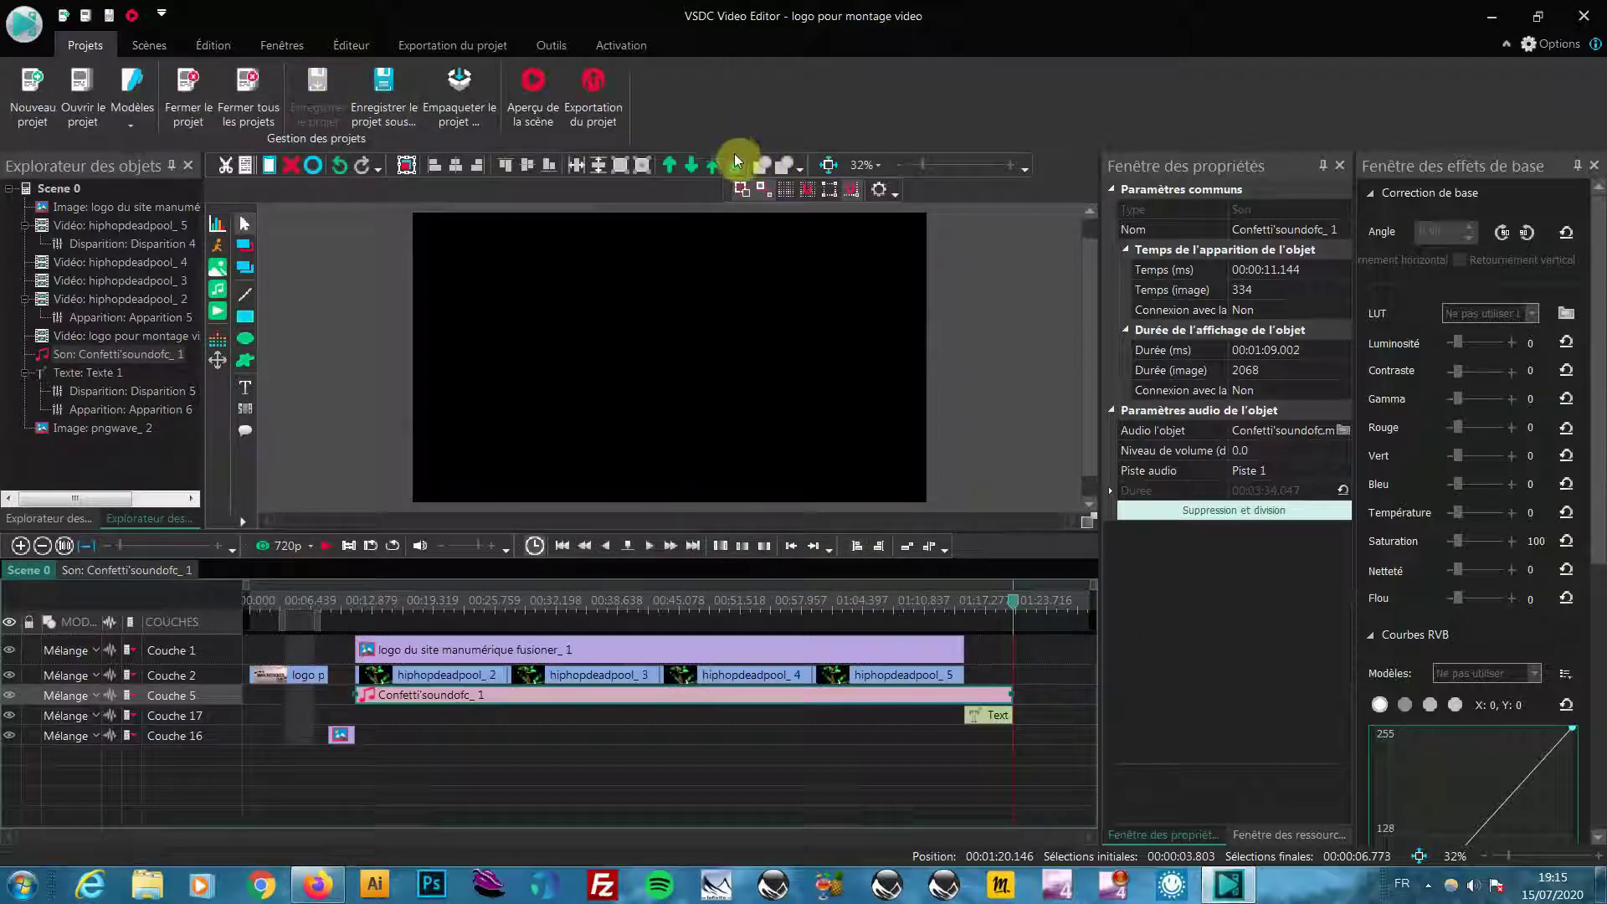
{"action": "left_click", "coordinate": [595, 76]}
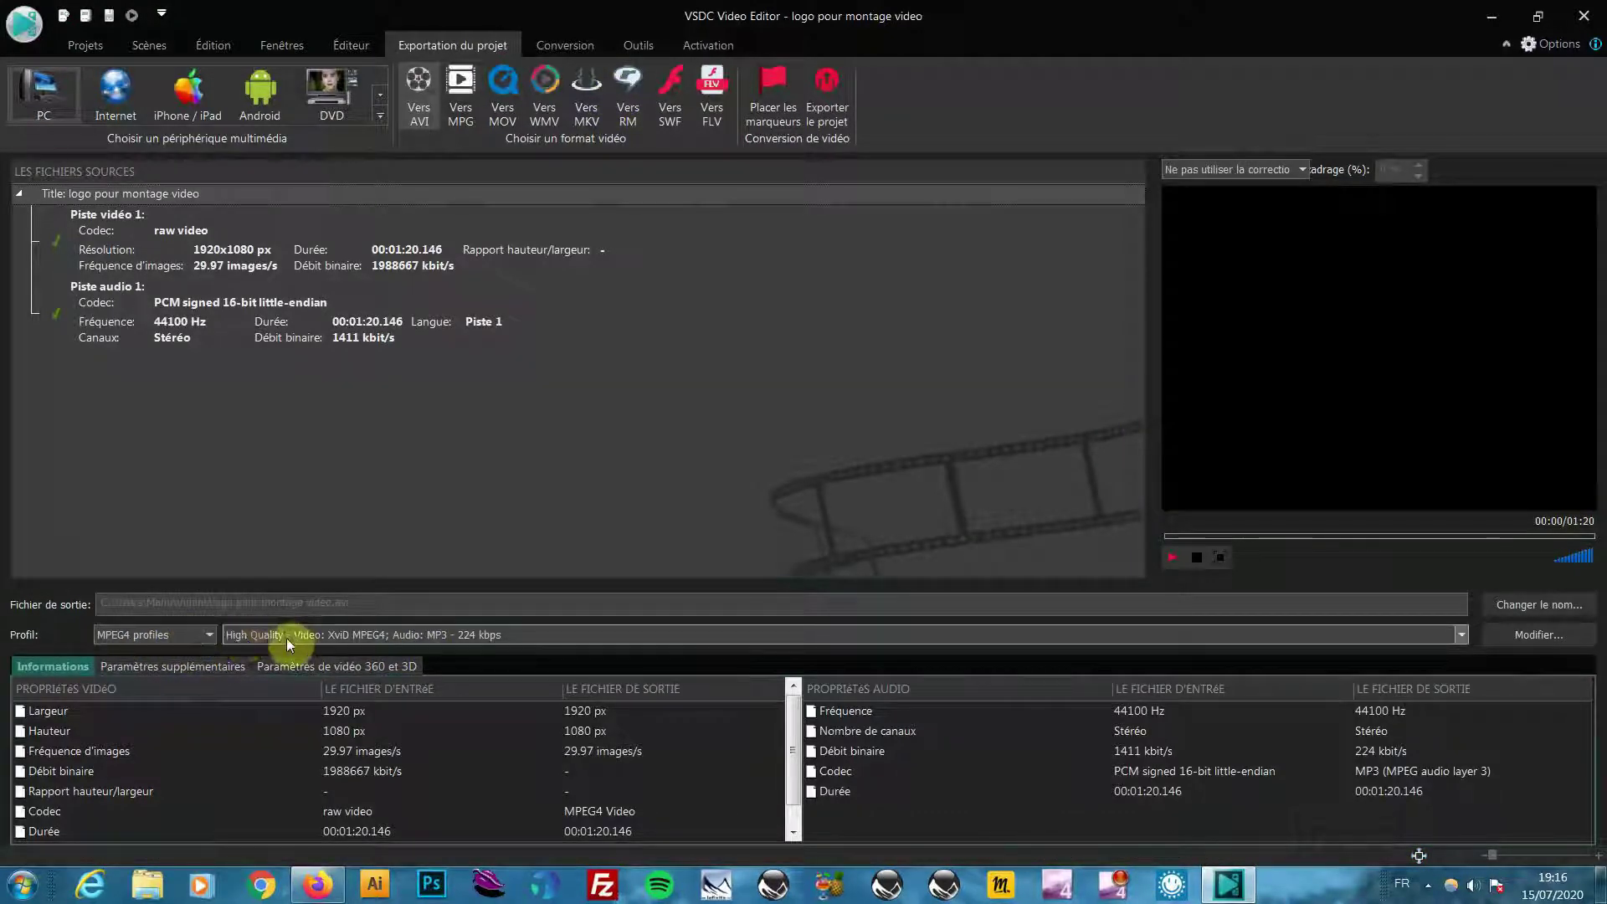
Step: Set the export output to an AVI file named Deadpool on the Seagate stockage (H:) drive
{"action": "mouse_move", "coordinate": [324, 649]}
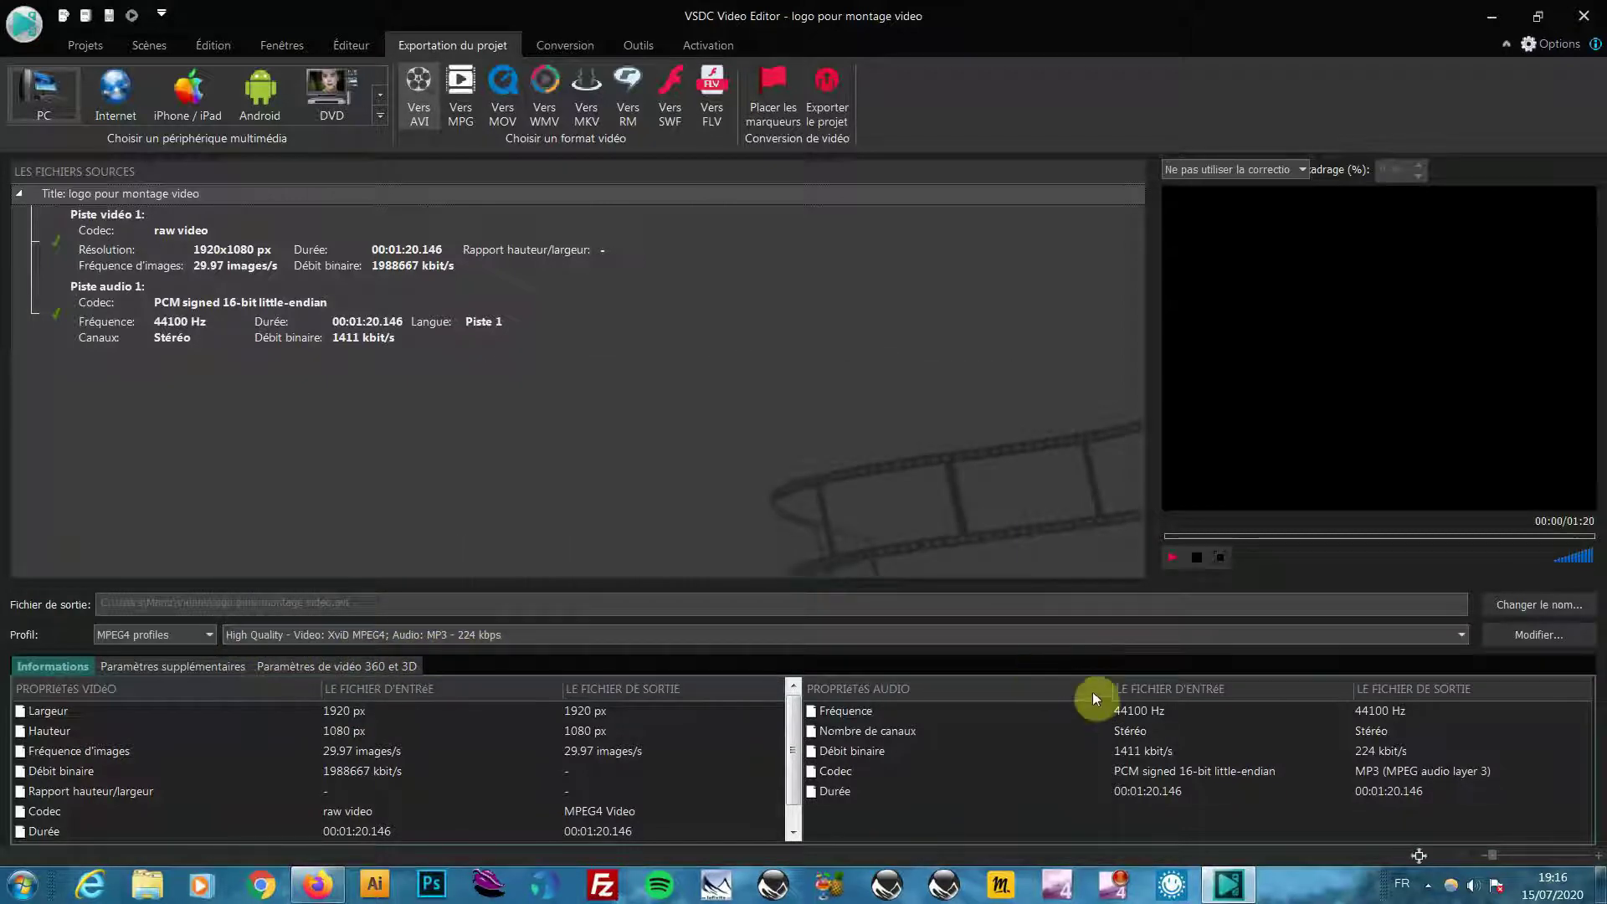
{"action": "left_click", "coordinate": [1539, 605]}
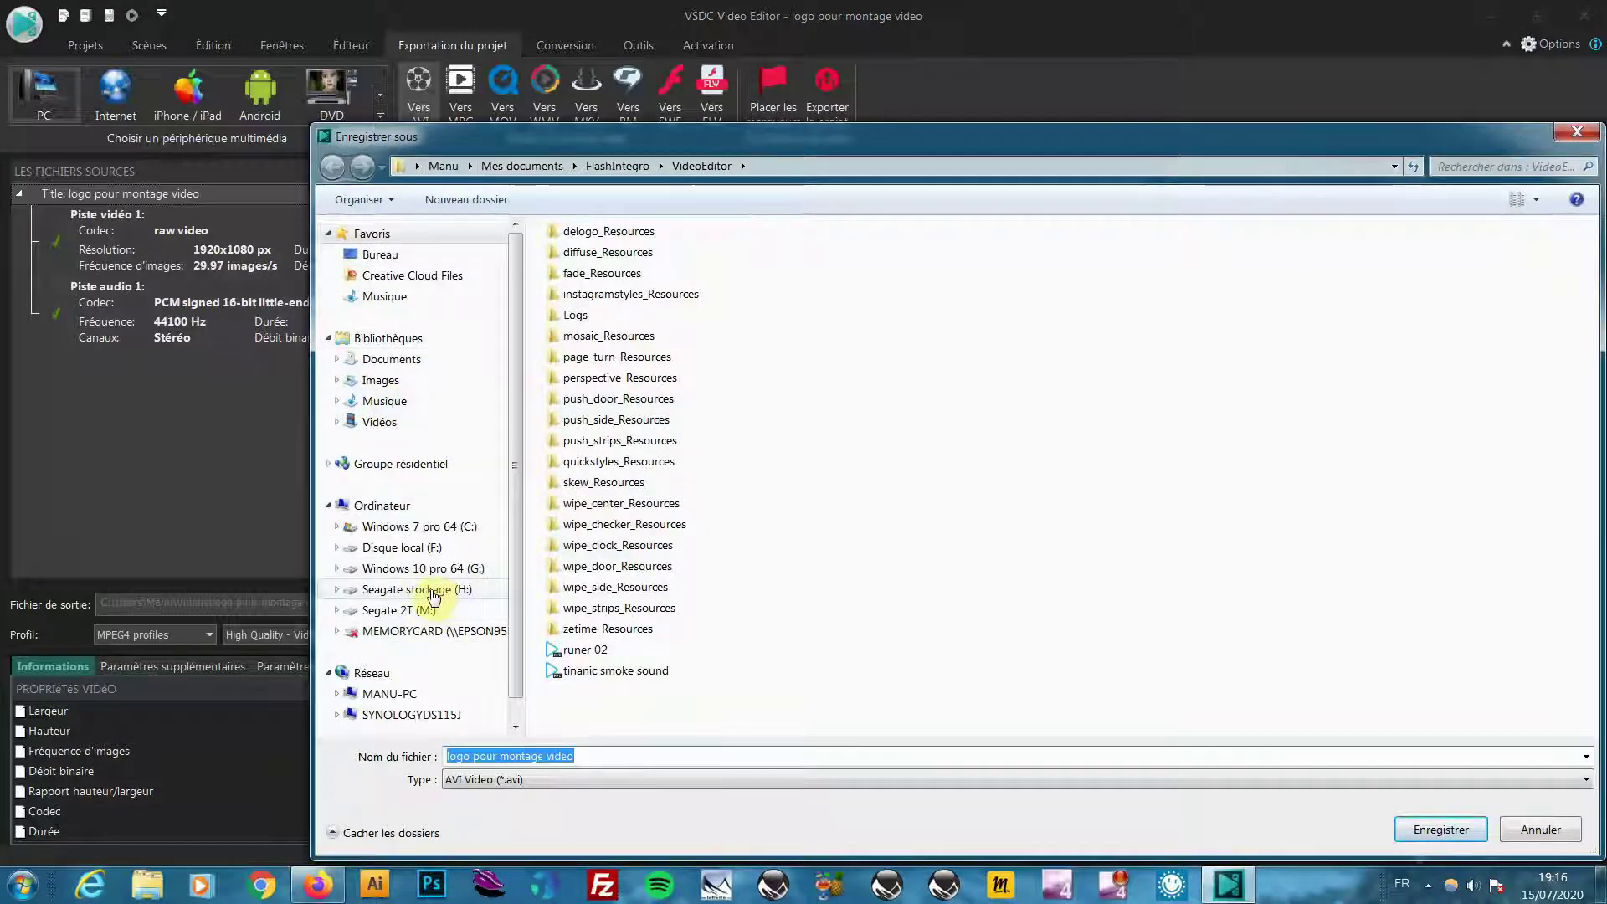
{"action": "left_click", "coordinate": [433, 591]}
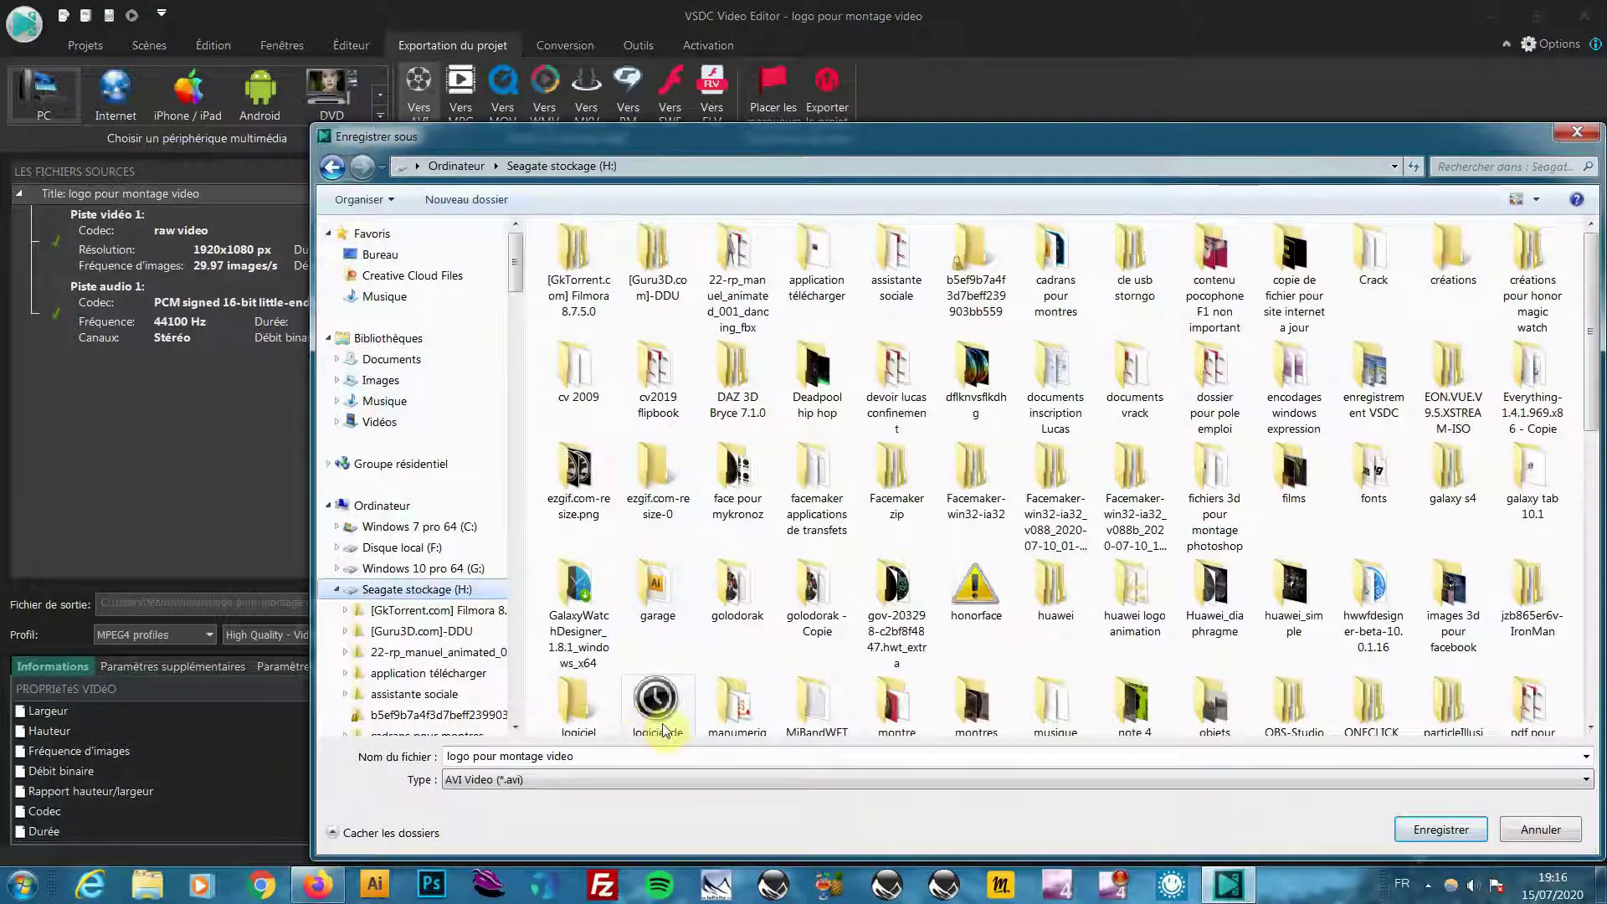
{"action": "double_click", "coordinate": [646, 759]}
{"action": "left_click", "coordinate": [646, 758]}
{"action": "double_click", "coordinate": [646, 759]}
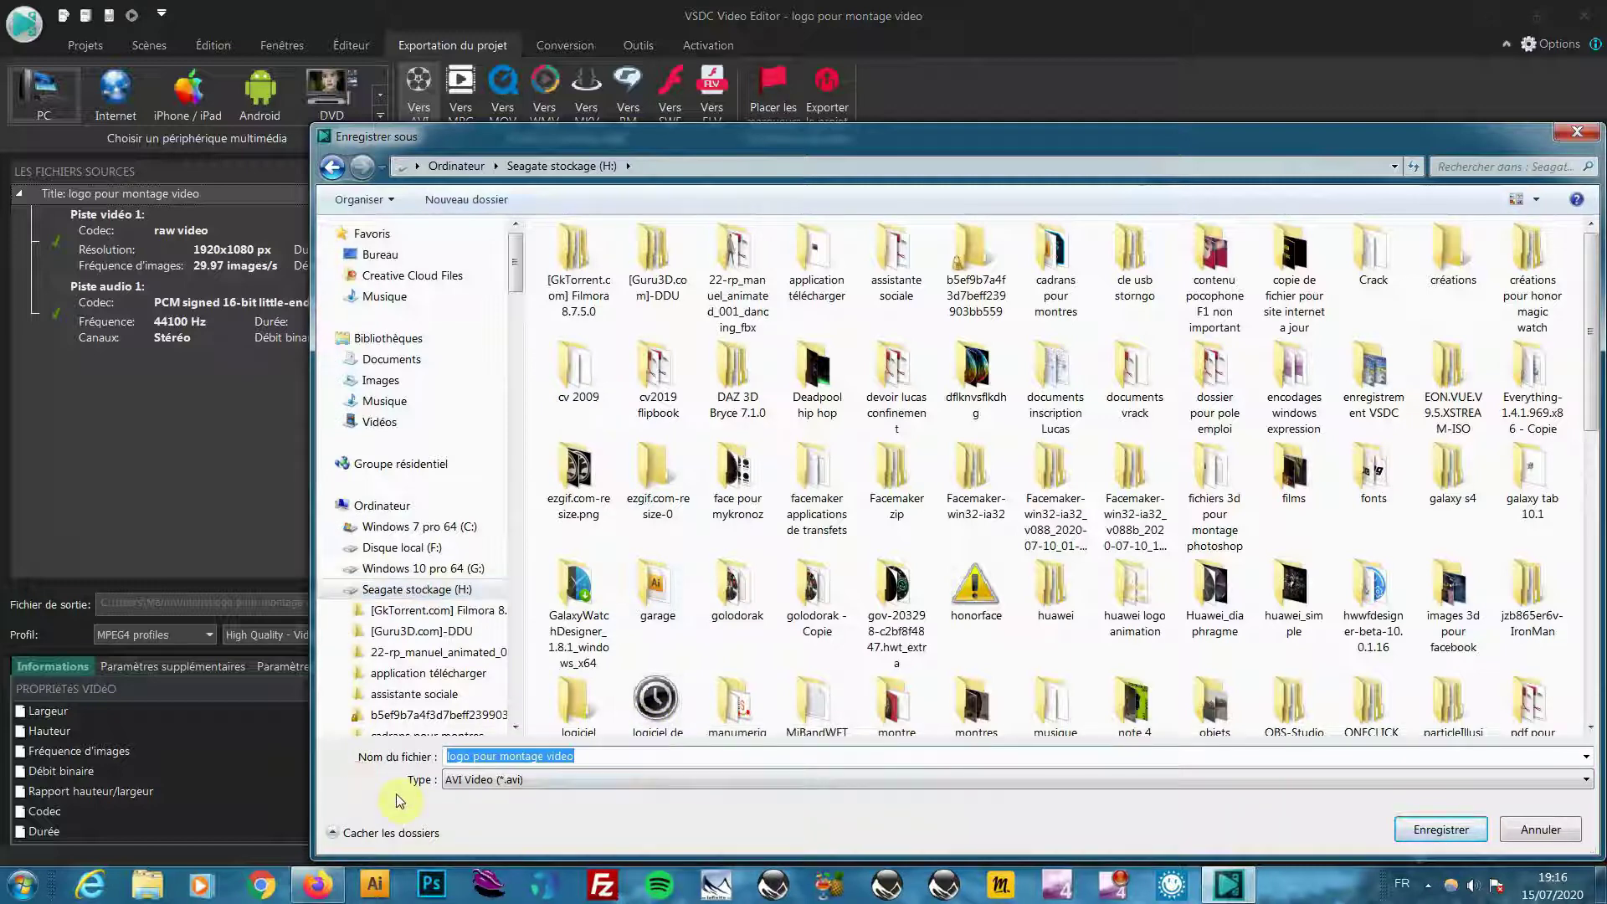
{"action": "type", "text": "Dedad"}
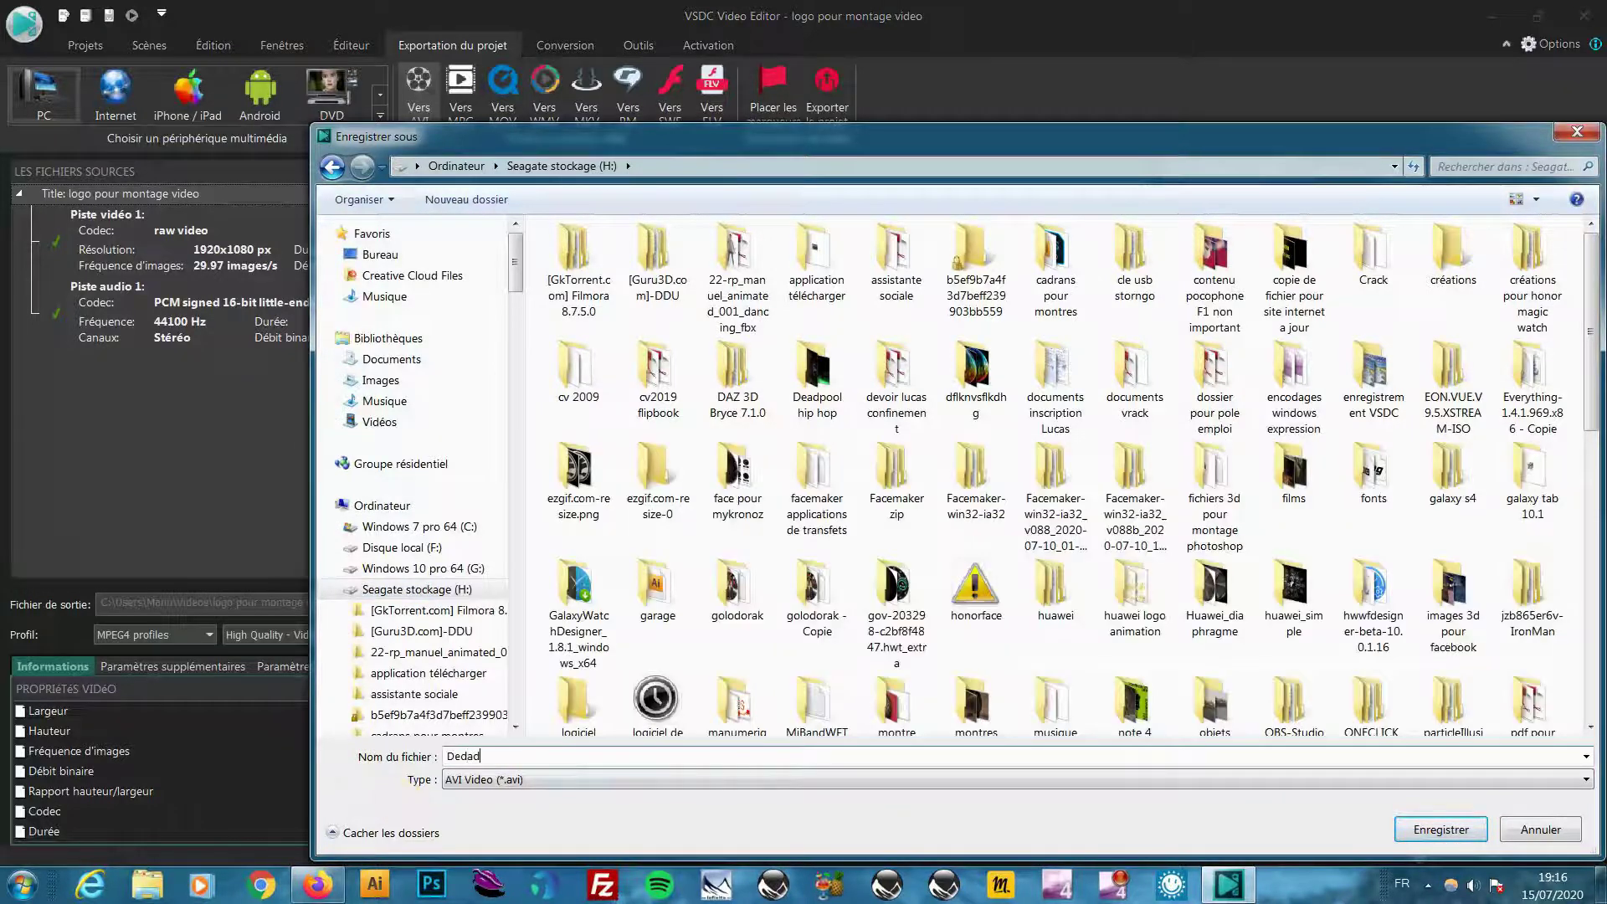
{"action": "key", "text": "BackSpace"}
{"action": "key", "text": "BackSpace"}
{"action": "type", "text": "a"}
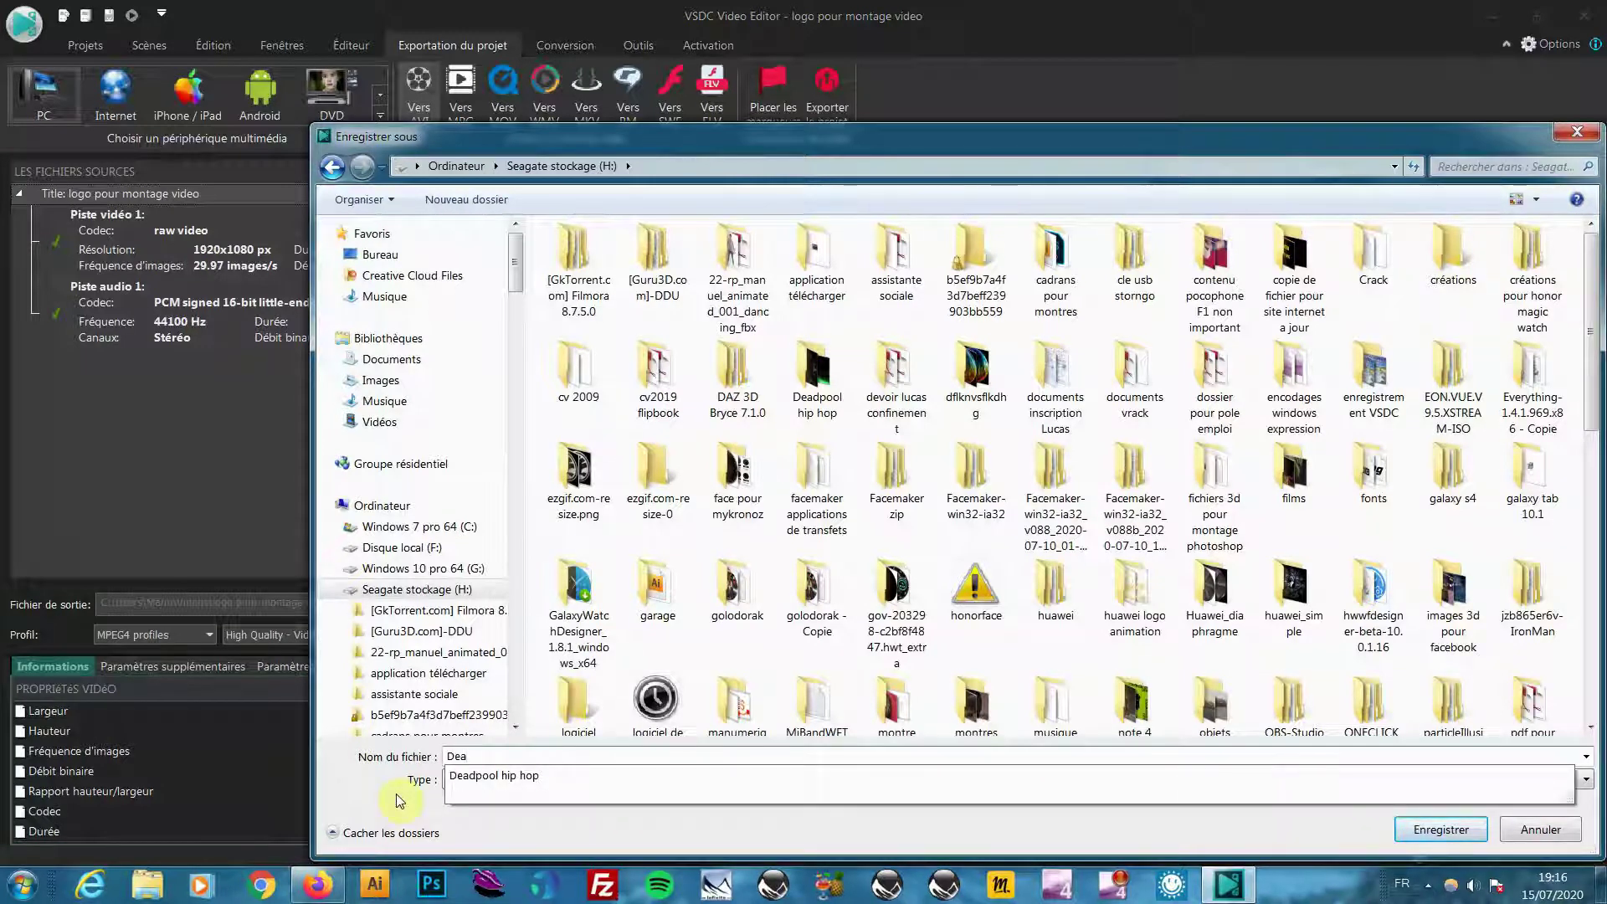
{"action": "type", "text": "dpool"}
{"action": "left_click", "coordinate": [1462, 839]}
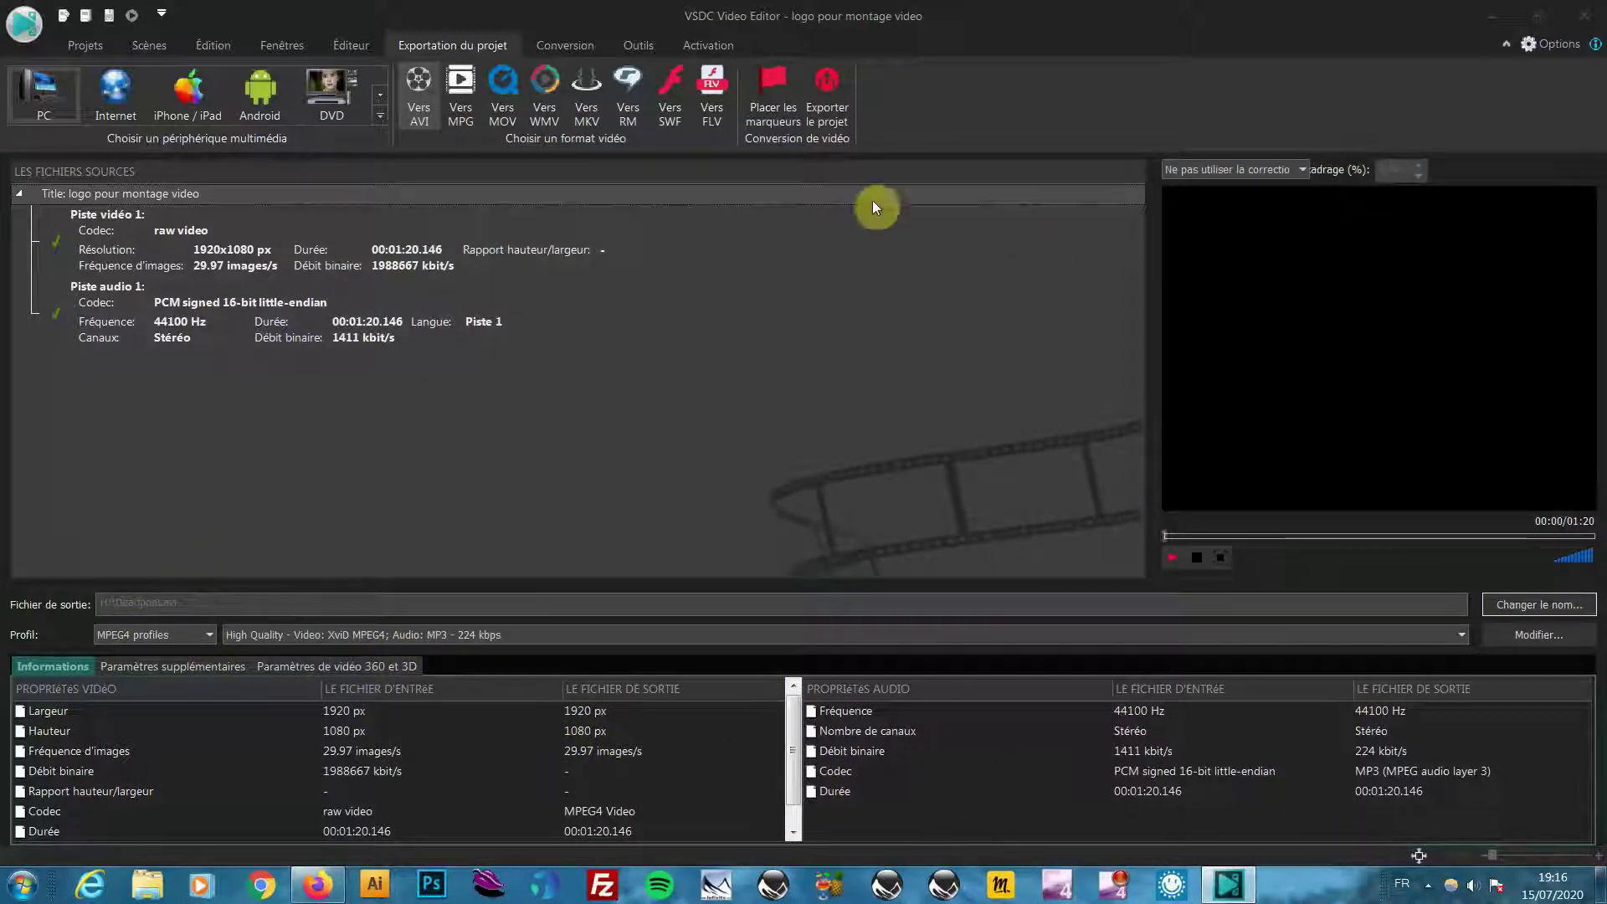
Step: Export the project with the High Quality XviD MPEG4 profile, continuing without premium features
{"action": "left_click", "coordinate": [827, 84]}
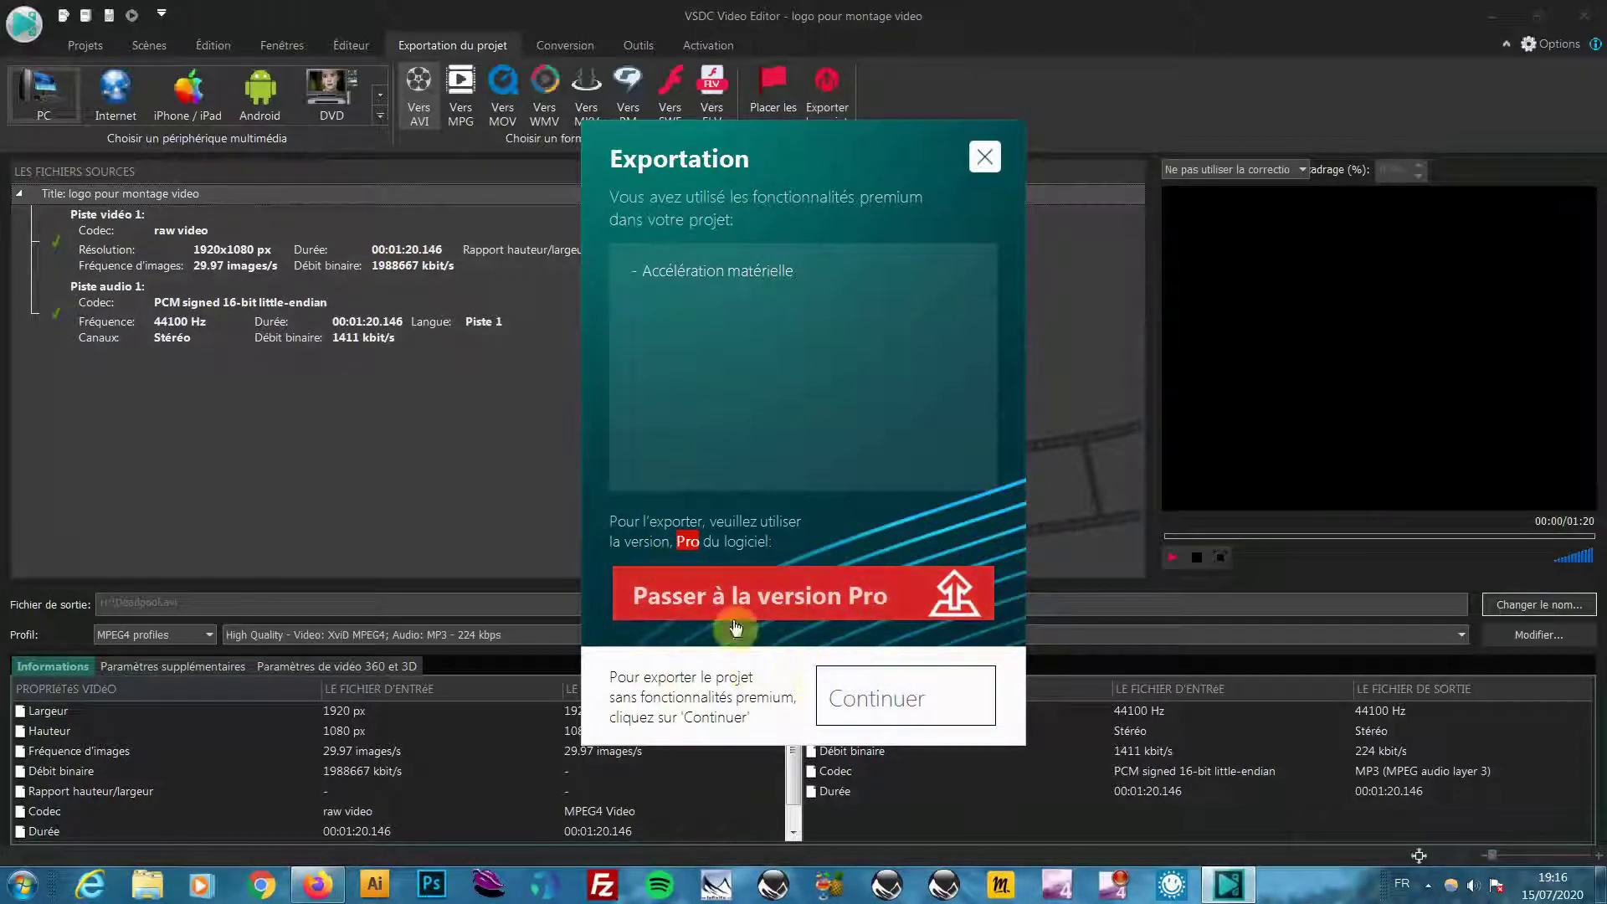
{"action": "left_click", "coordinate": [908, 711]}
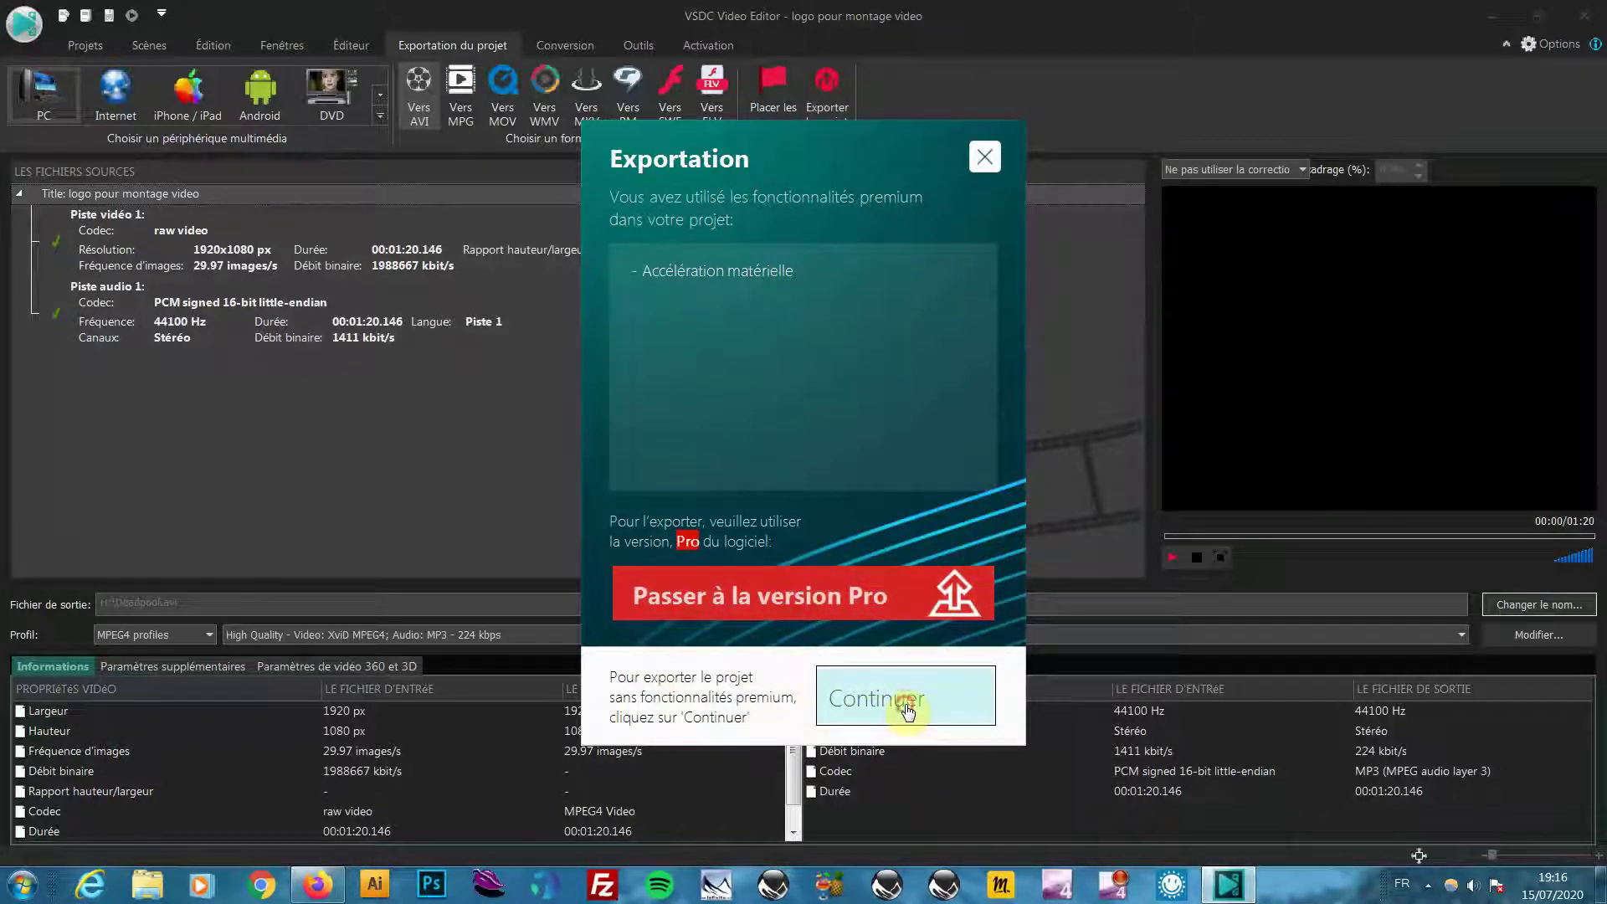
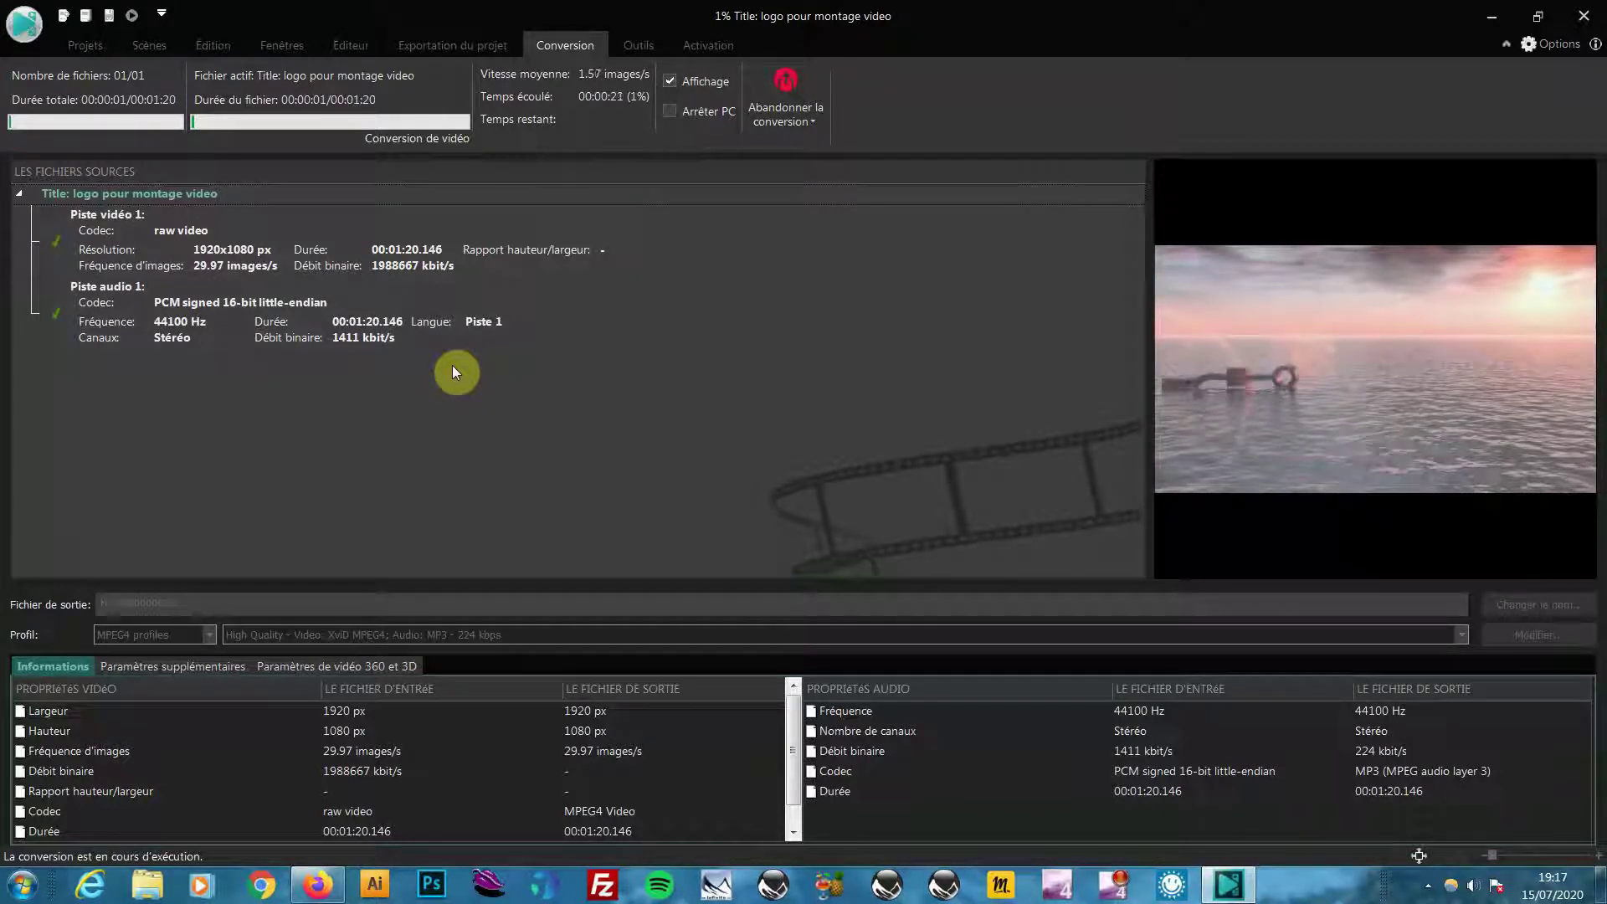
{"action": "left_click", "coordinate": [1427, 887]}
{"action": "right_click", "coordinate": [1366, 791]}
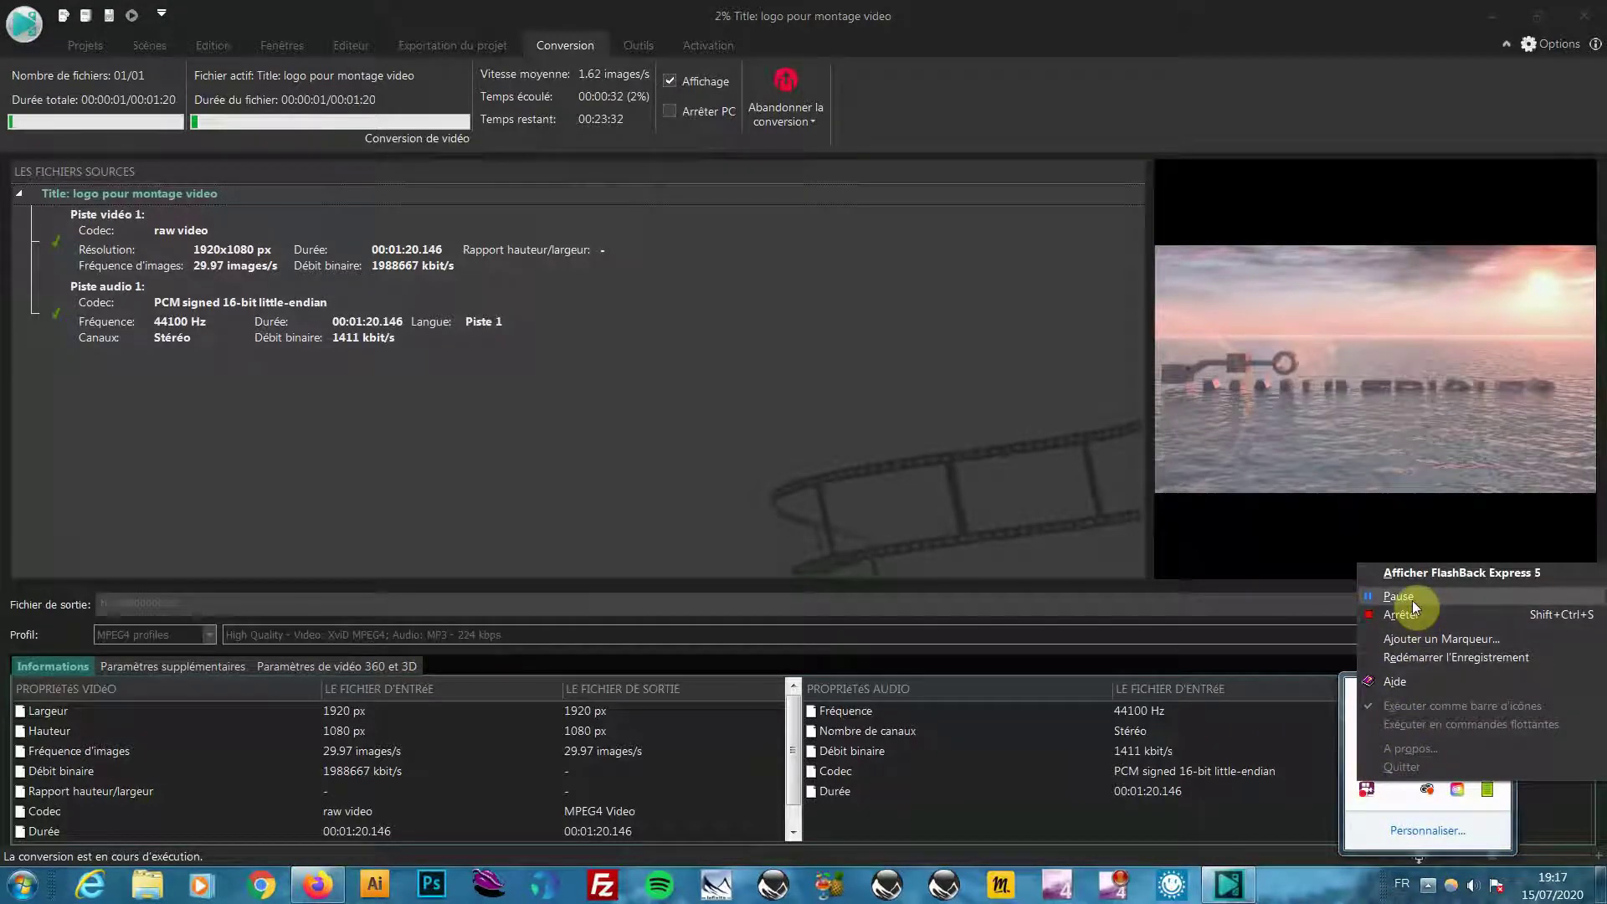
{"action": "left_click", "coordinate": [1412, 598]}
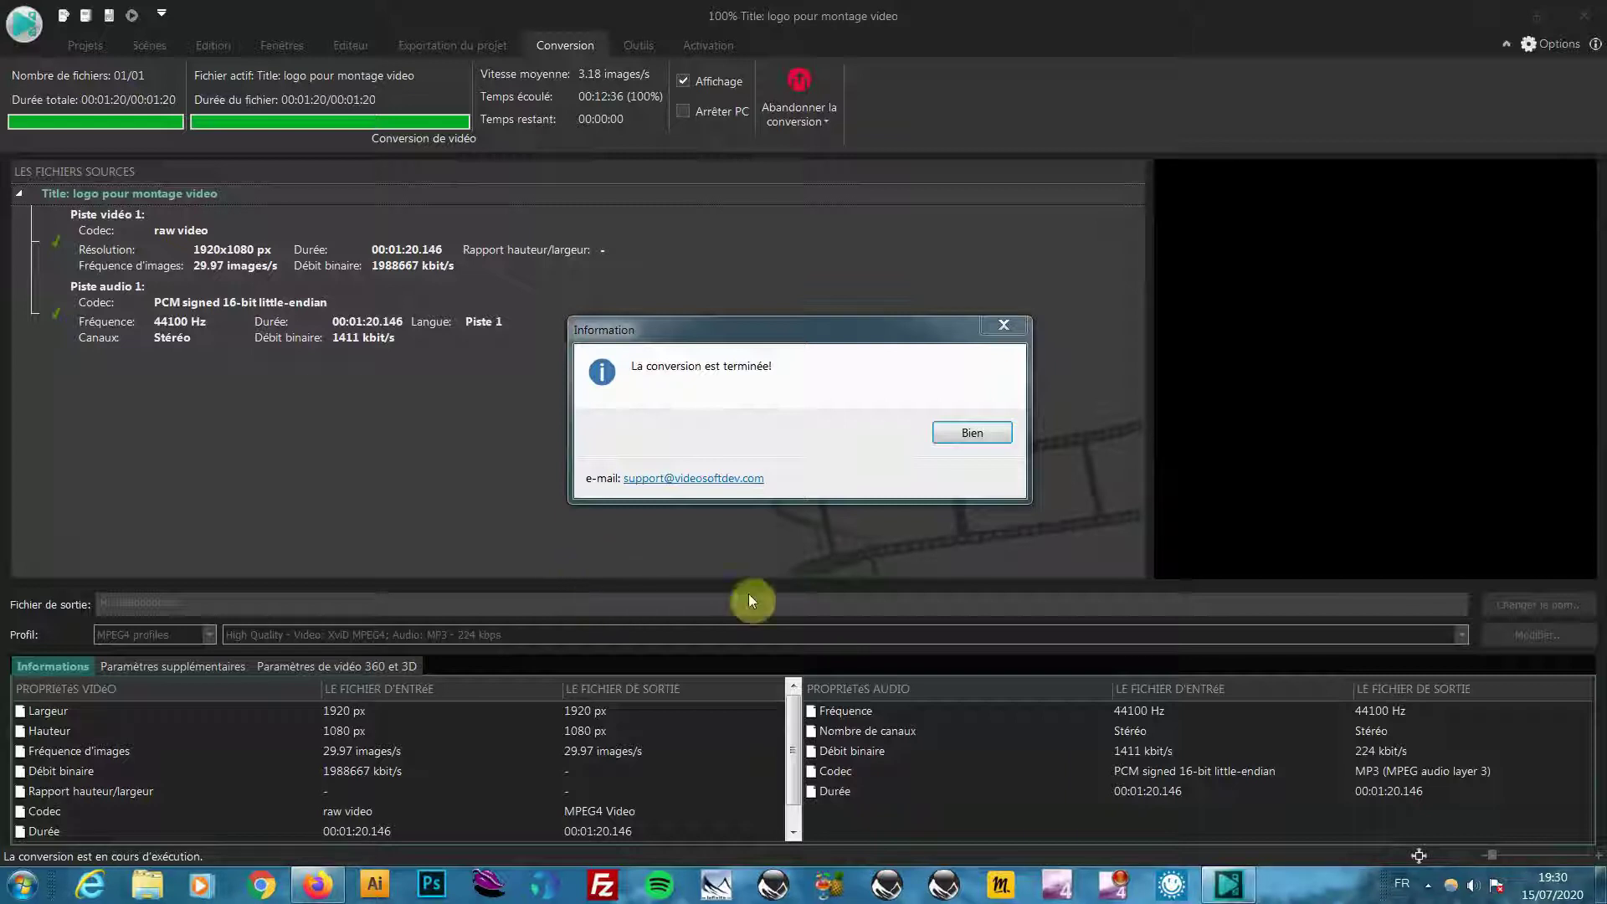
Step: Dismiss the conversion message, minimise the open windows and open the Seagate stockage (H:) drive in Windows Explorer
{"action": "left_click", "coordinate": [970, 434]}
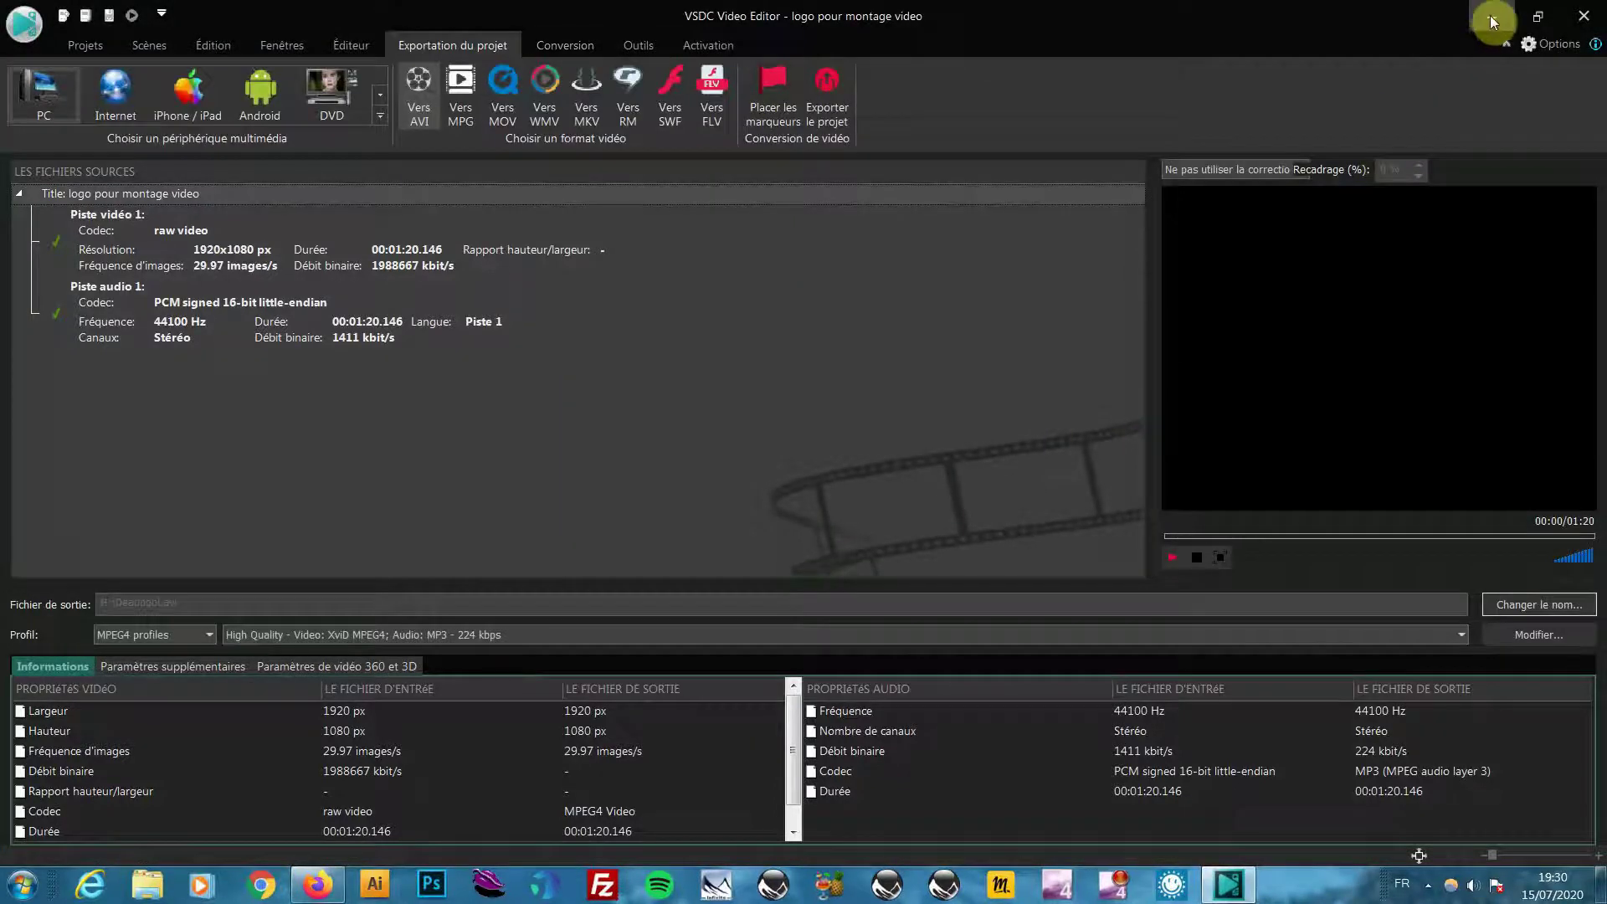
{"action": "left_click", "coordinate": [1486, 18]}
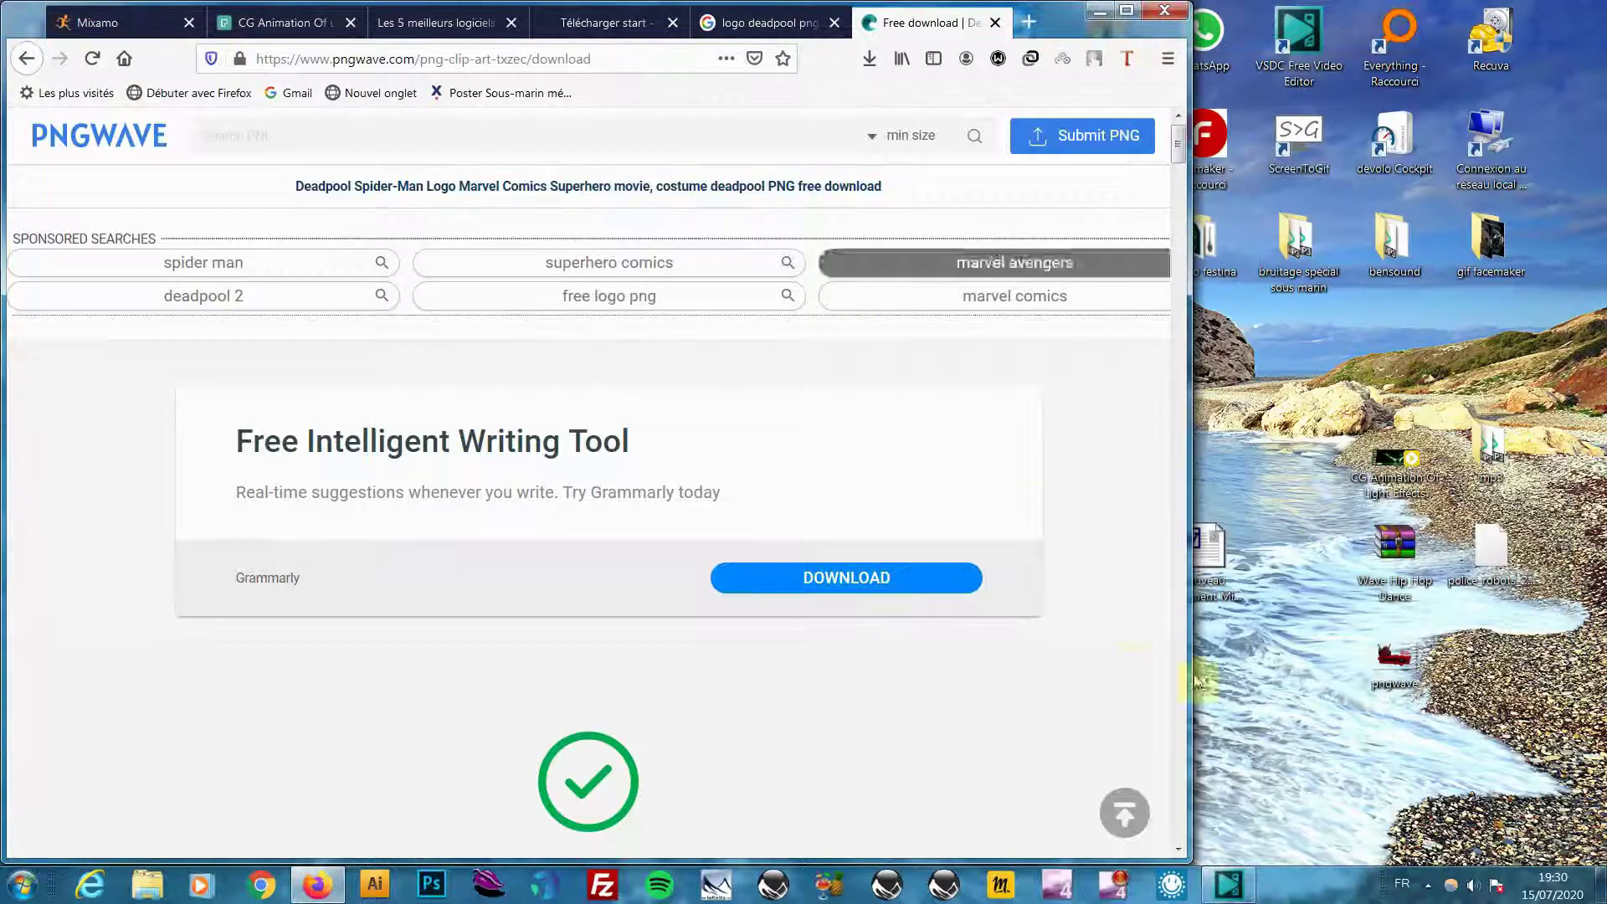
{"action": "left_click", "coordinate": [1099, 10]}
{"action": "double_click", "coordinate": [33, 59]}
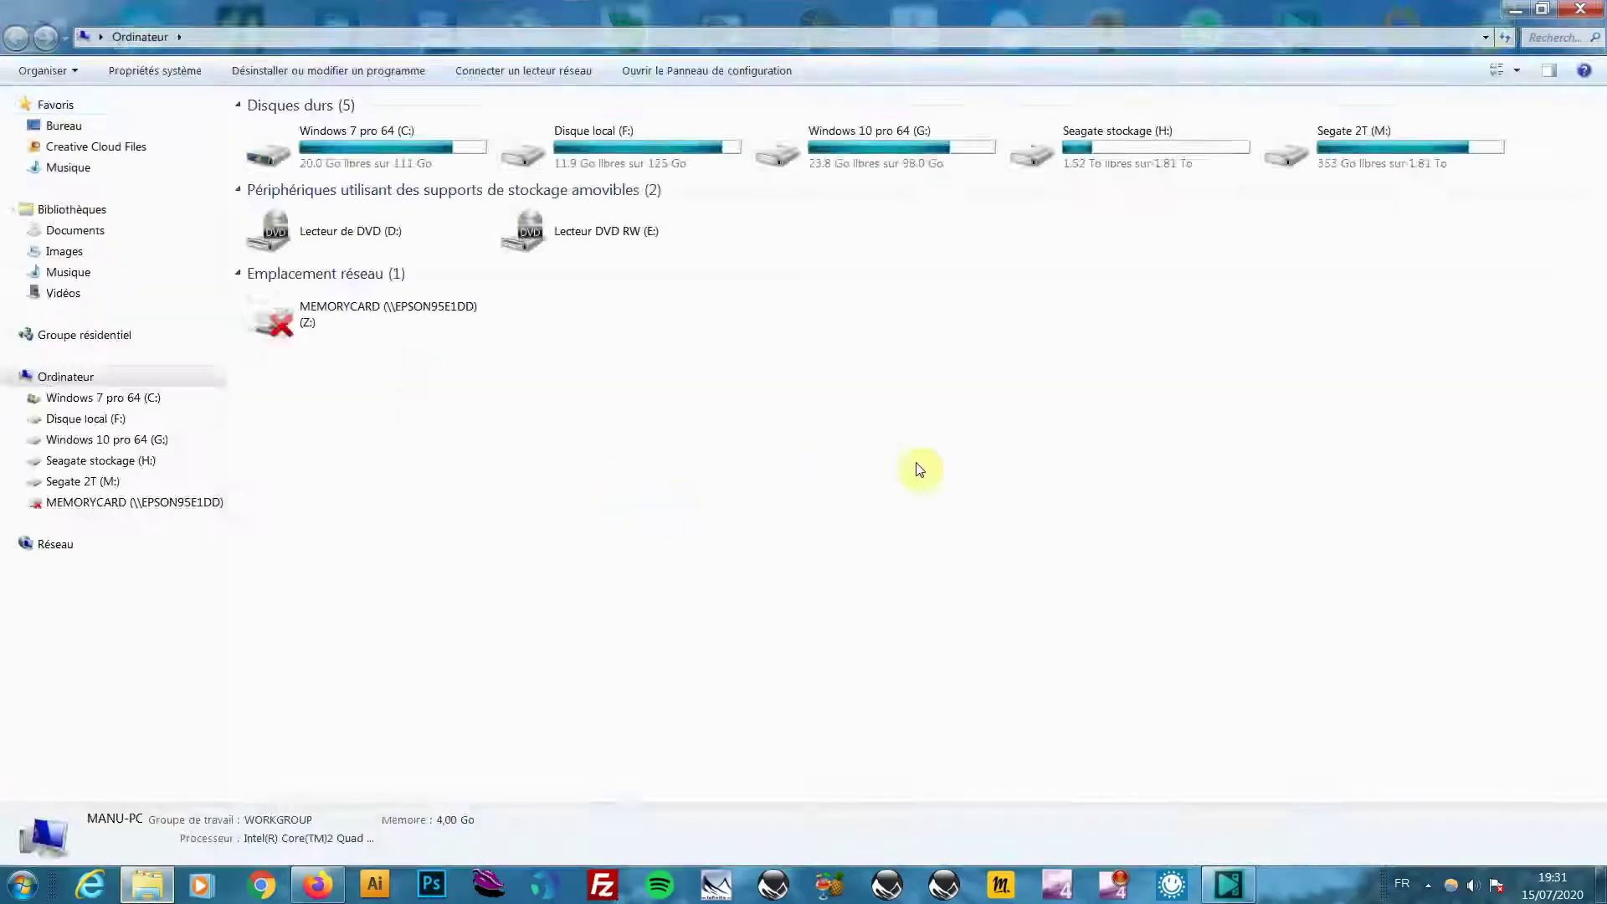
{"action": "double_click", "coordinate": [1142, 159]}
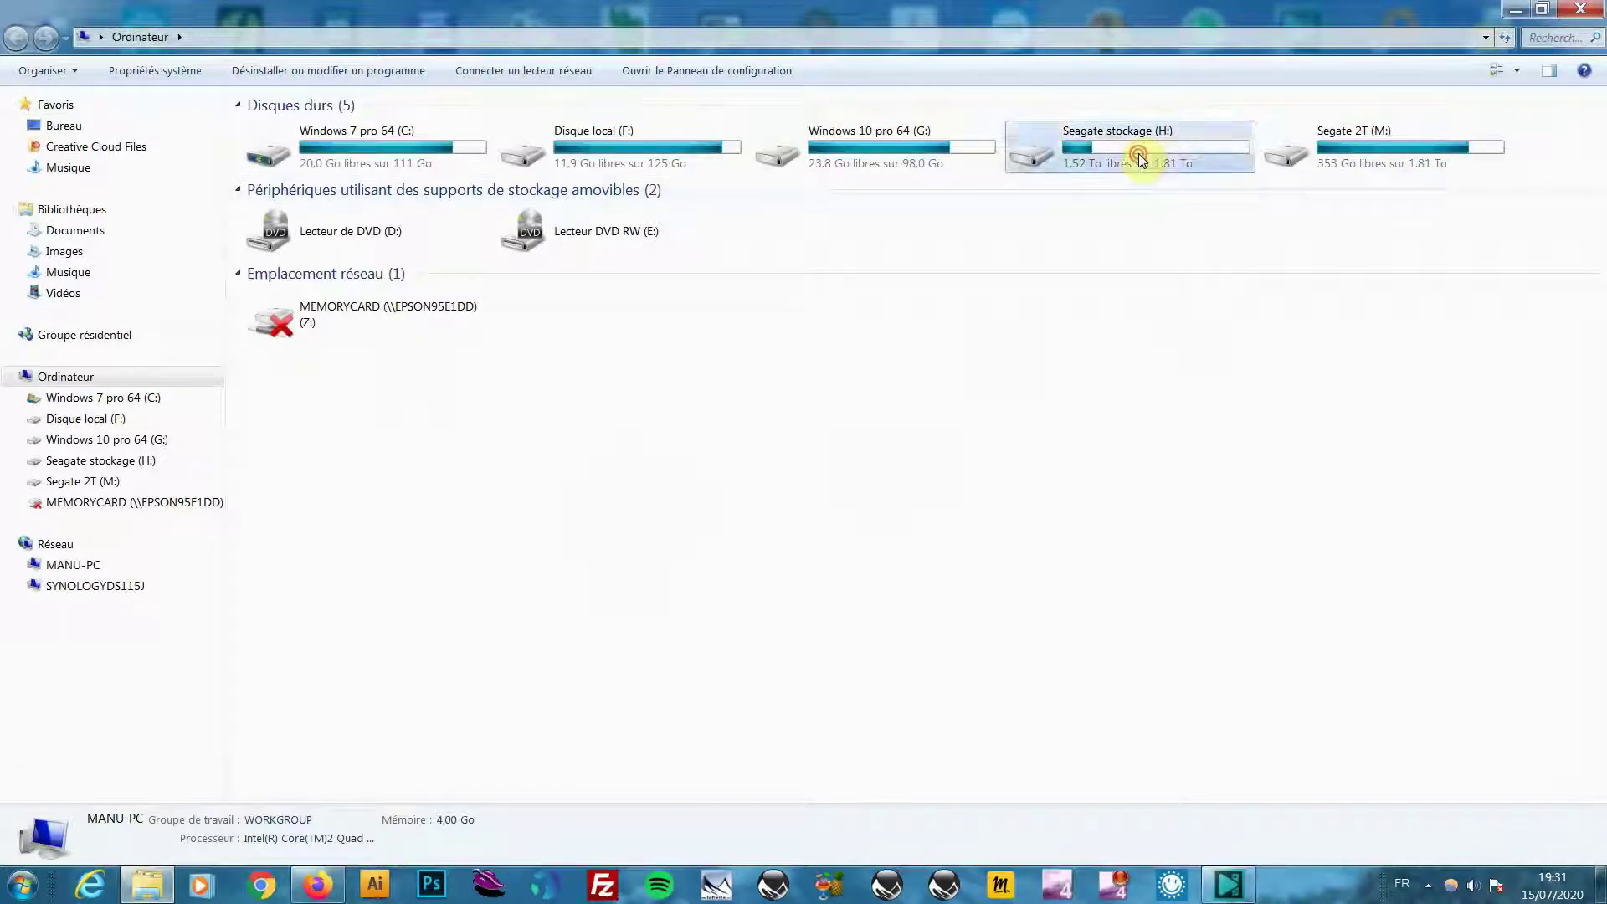
Step: Sort the drive's contents by date and look through the list for the exported video
{"action": "left_click", "coordinate": [1577, 800]}
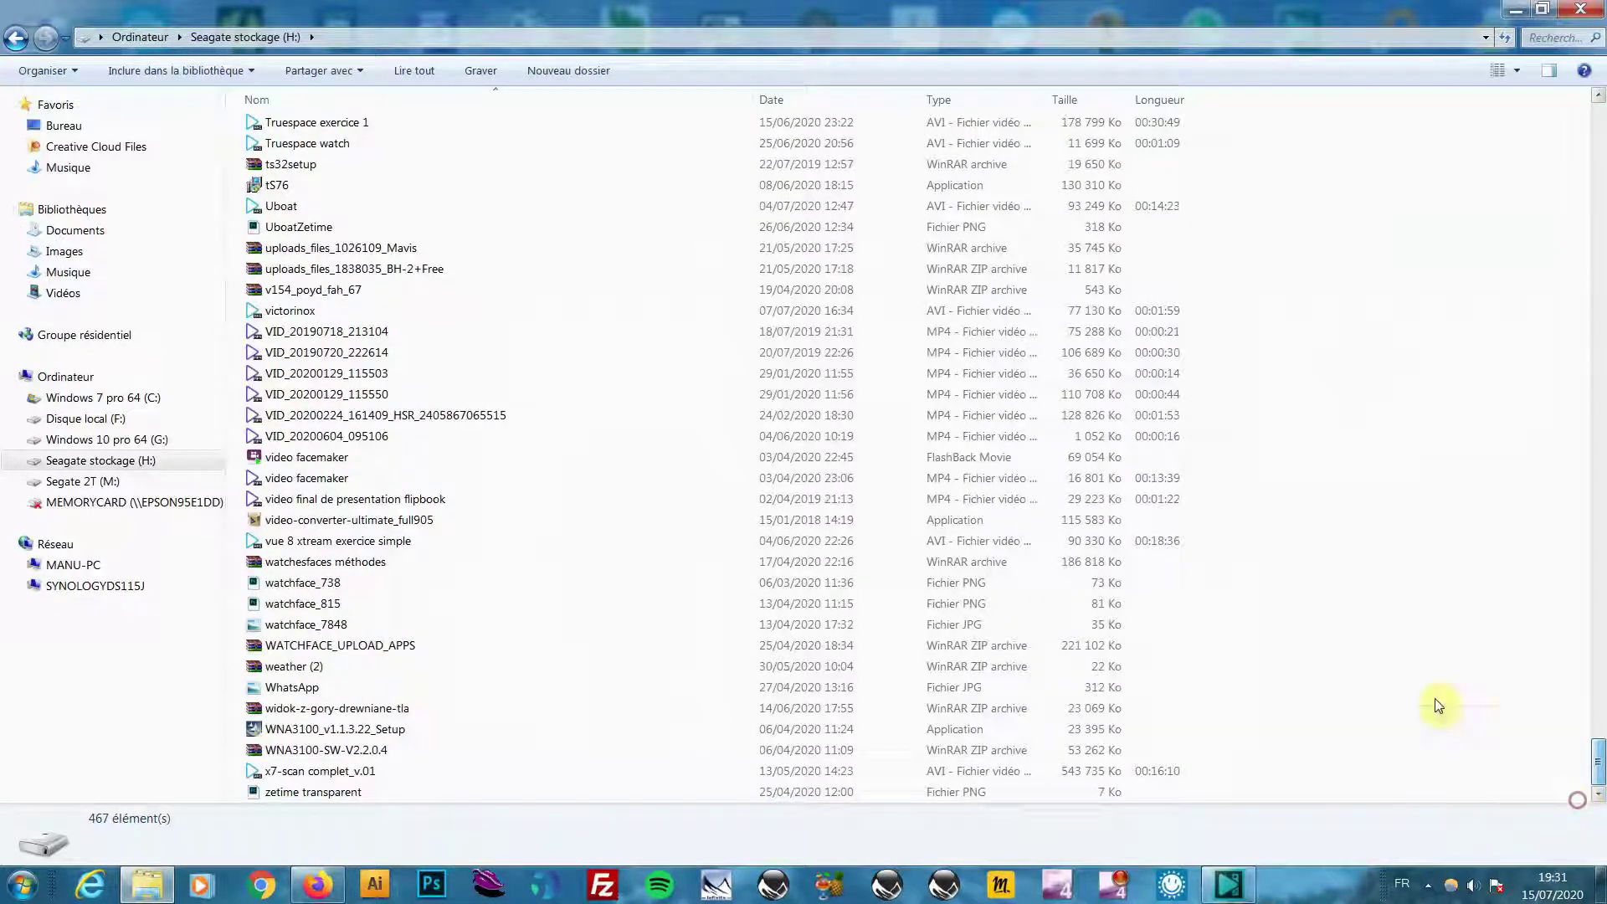
{"action": "right_click", "coordinate": [1441, 417]}
{"action": "mouse_move", "coordinate": [1452, 448]}
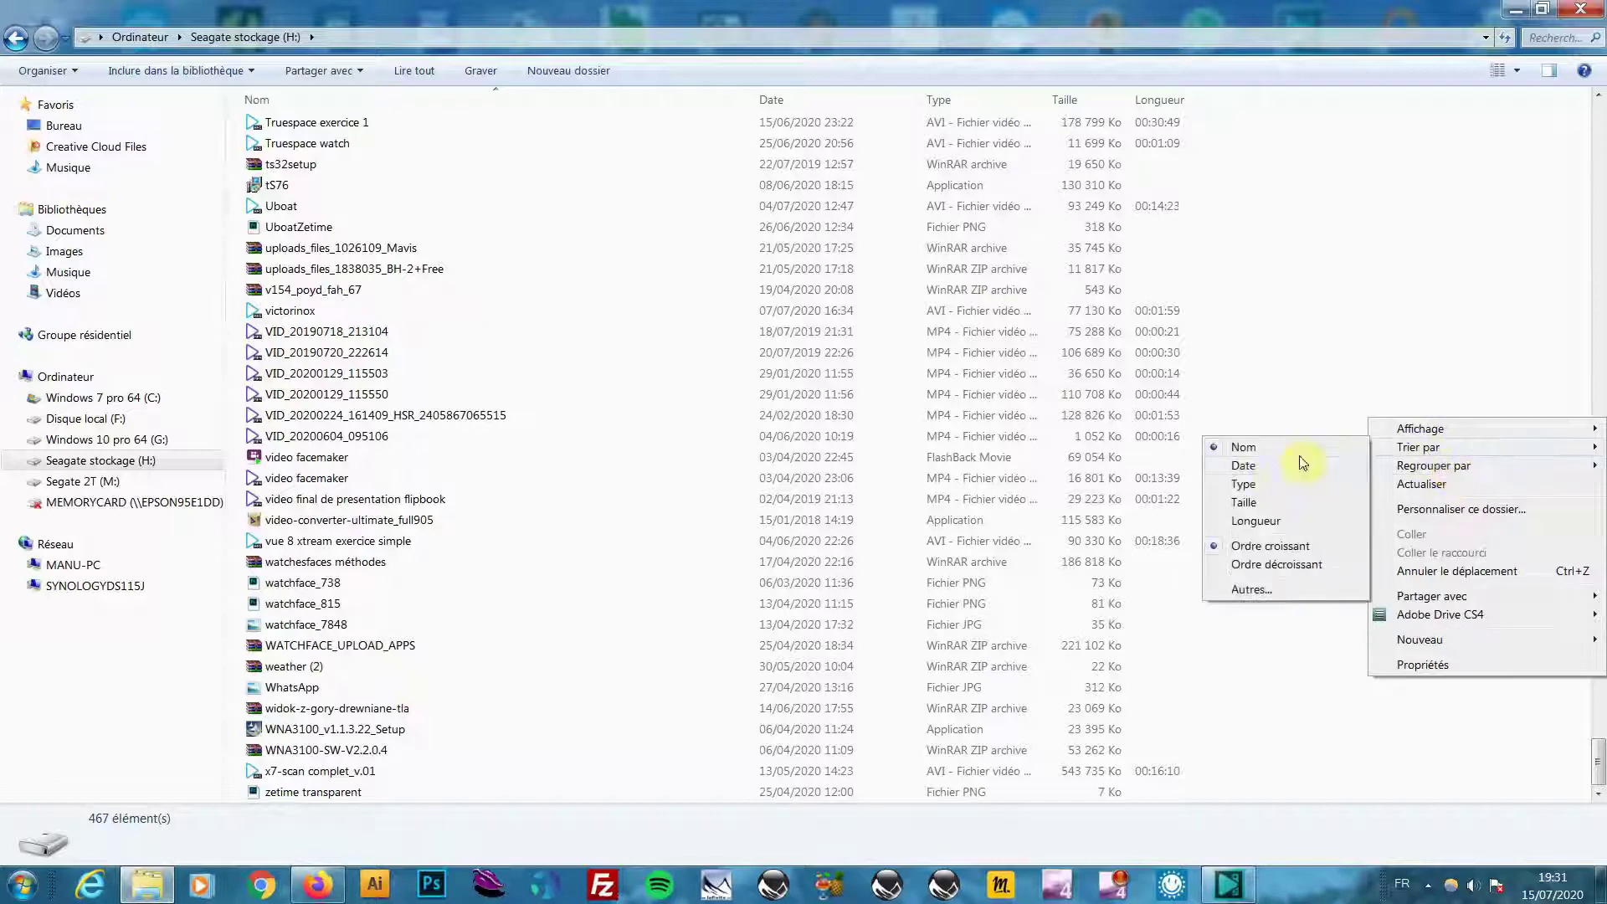
{"action": "left_click", "coordinate": [1264, 446]}
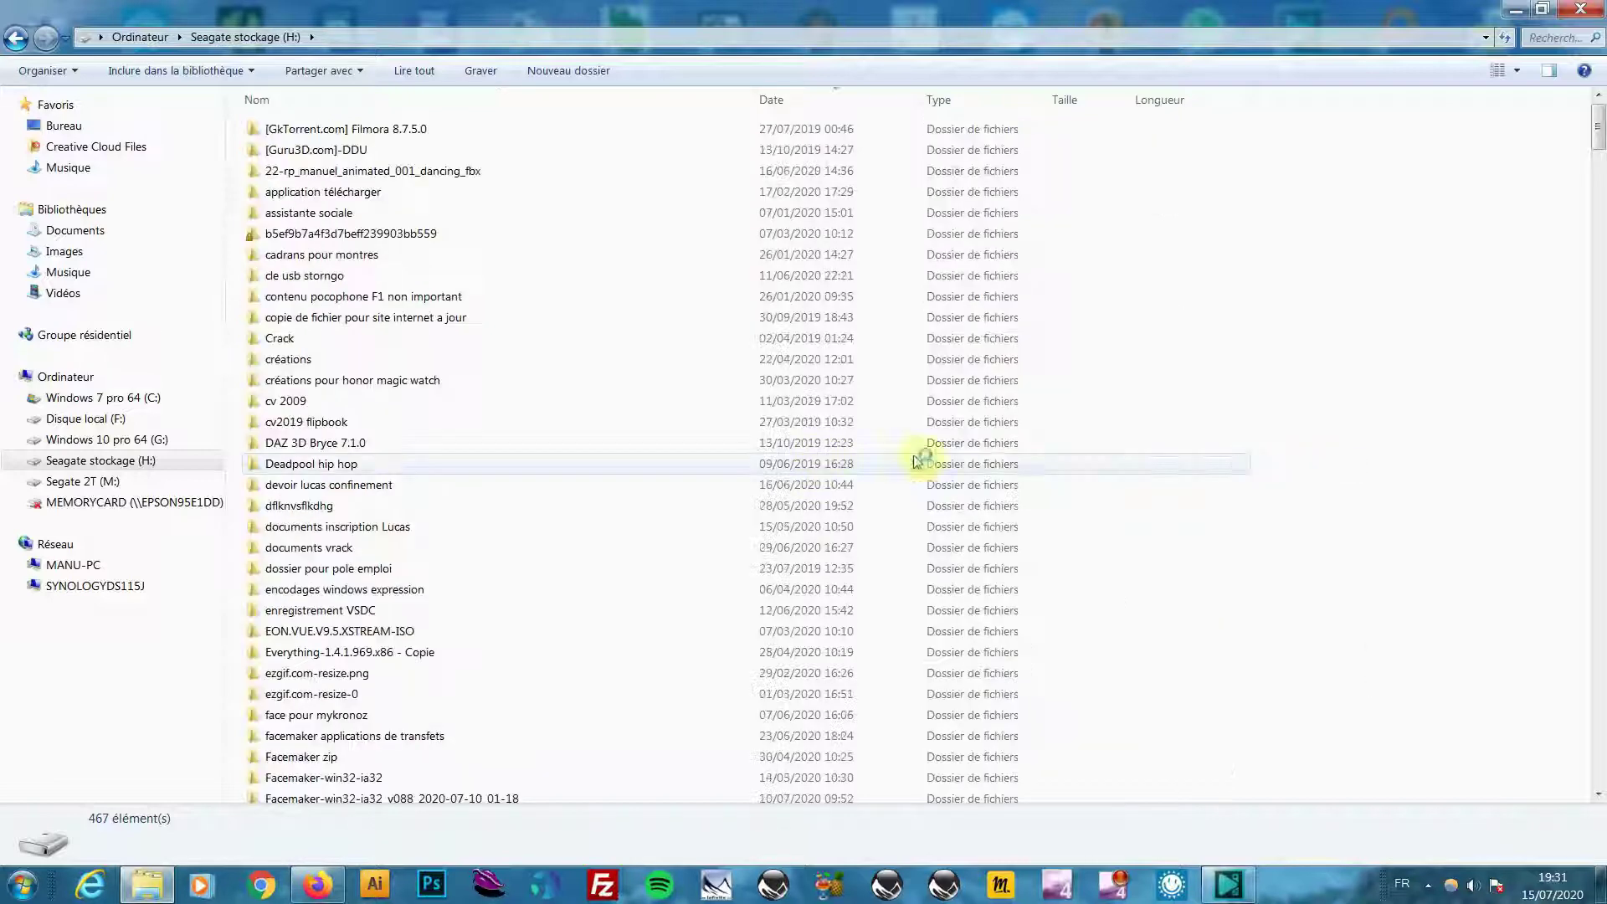
{"action": "scroll", "coordinate": [1511, 492], "scroll_direction": "down", "scroll_amount": 15}
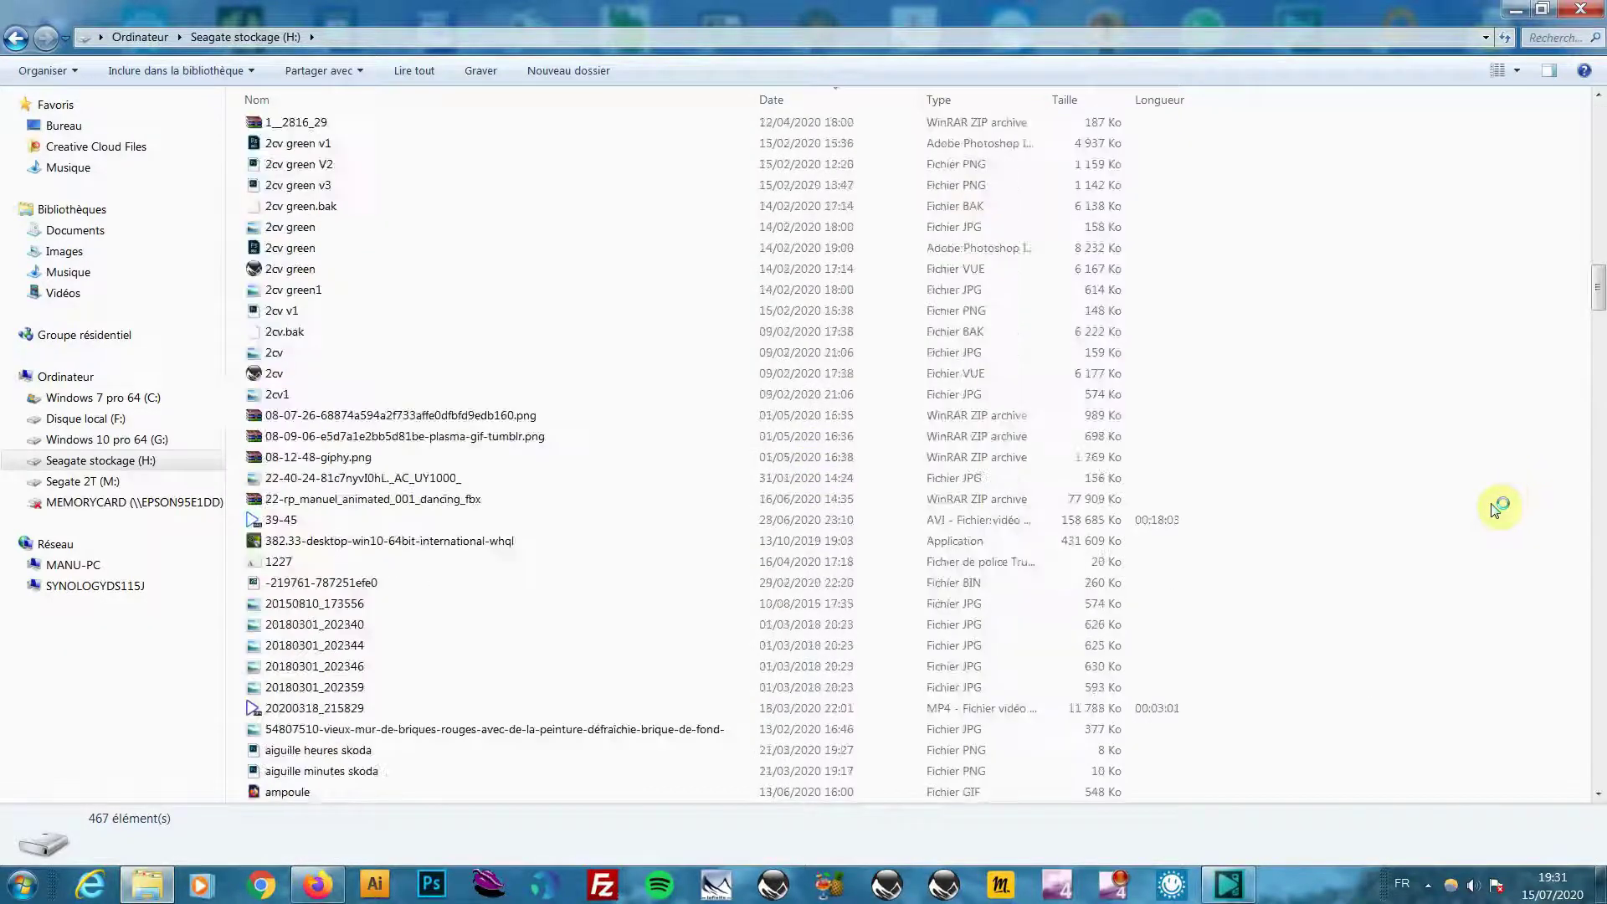
{"action": "scroll", "coordinate": [1498, 507], "scroll_direction": "up", "scroll_amount": 5}
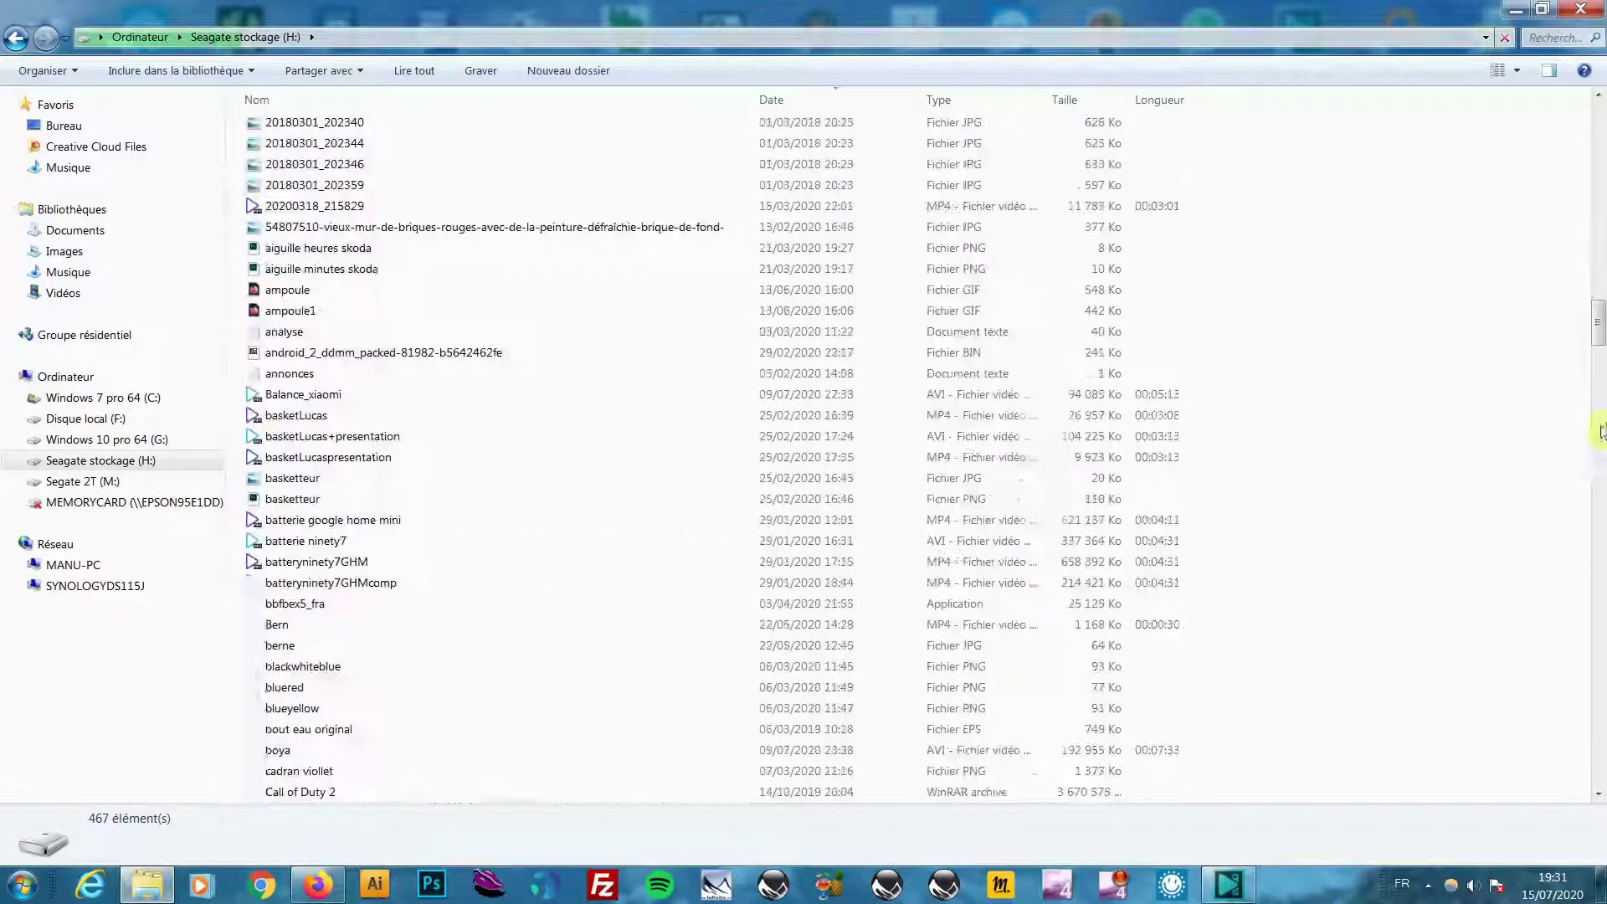
{"action": "left_click_drag", "start_coordinate": [1595, 333], "coordinate": [1531, 50]}
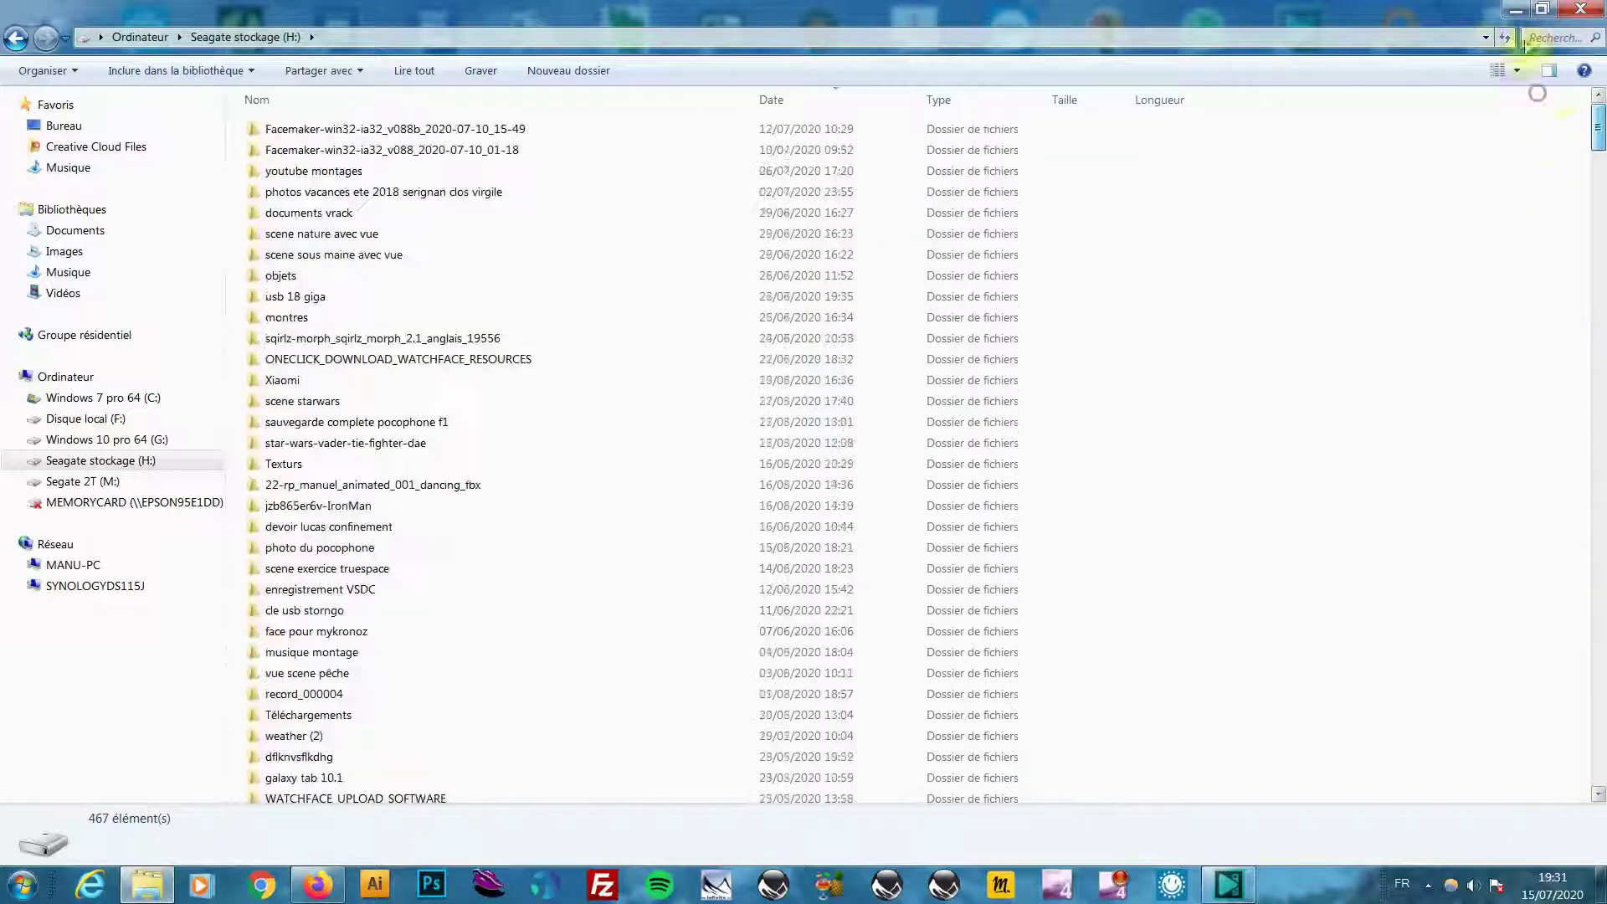
Step: Search the drive for "deadpool" and select the exported Deadpool video
{"action": "left_click", "coordinate": [1540, 38]}
{"action": "left_click", "coordinate": [1434, 61]}
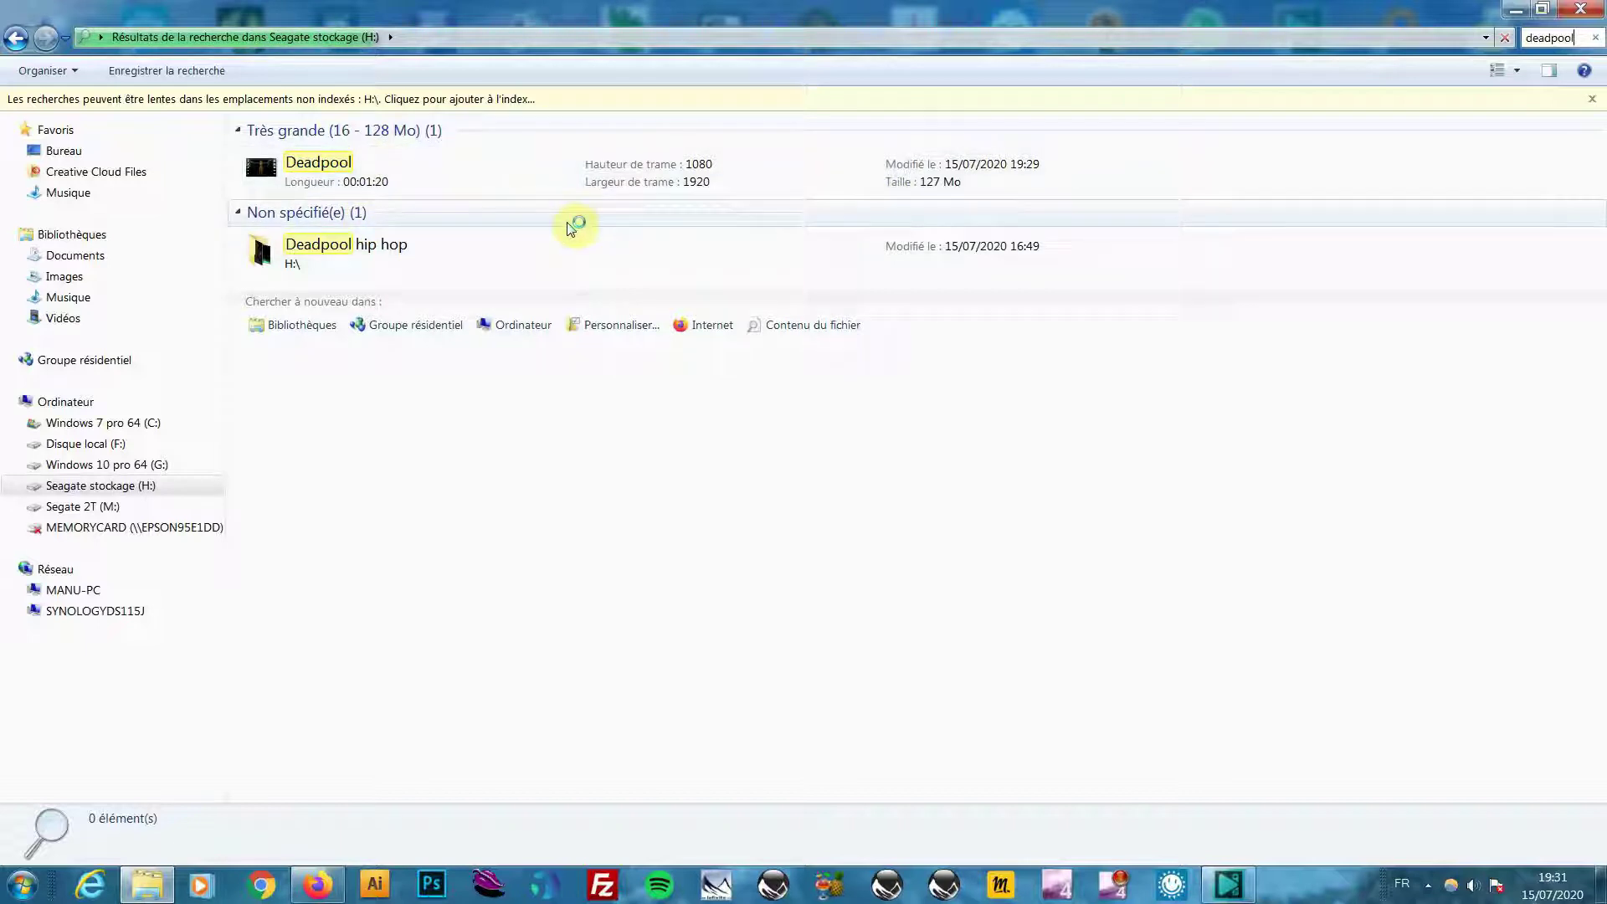
{"action": "left_click", "coordinate": [320, 184]}
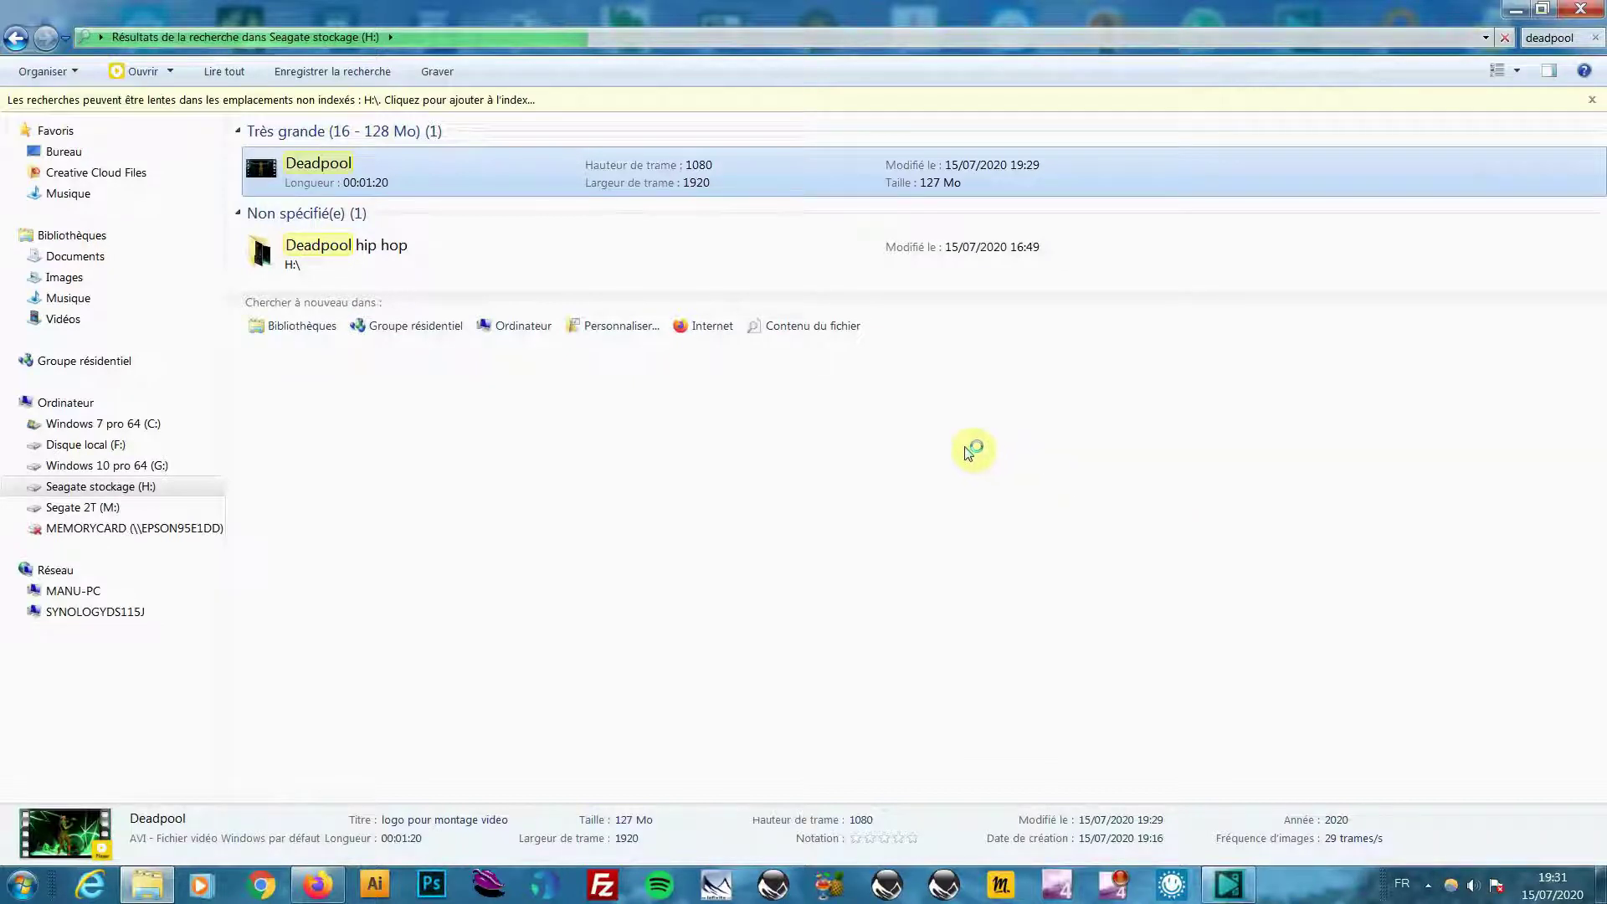
Step: Play the exported Deadpool video, skip to its closing credits at about 00:01:17, and close the player and the search window
{"action": "double_click", "coordinate": [968, 163]}
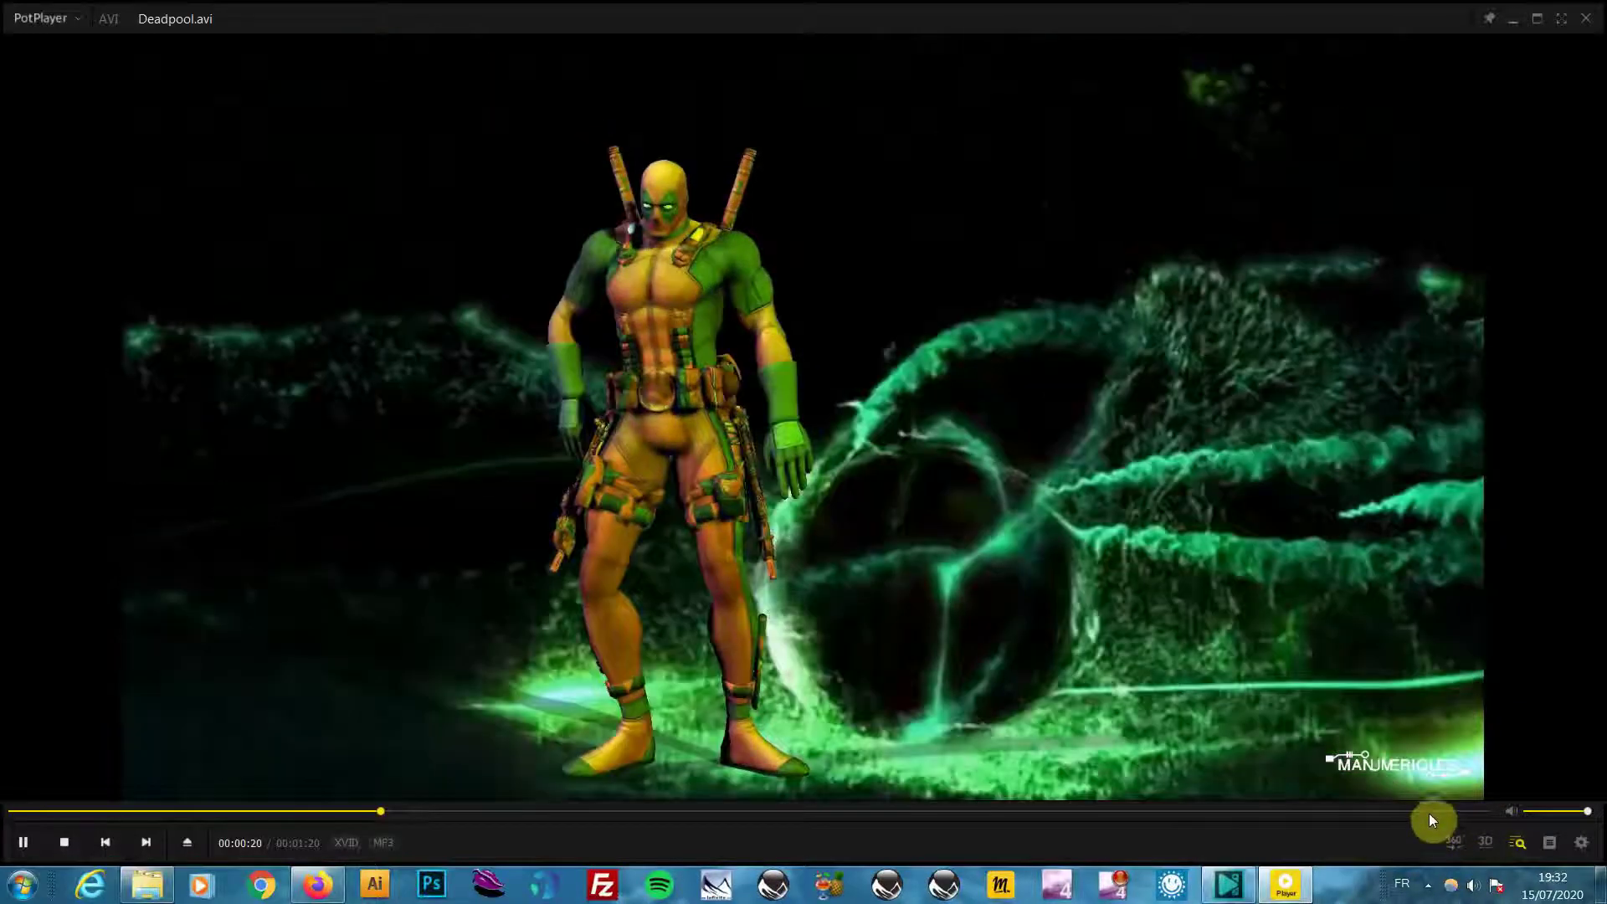
{"action": "left_click", "coordinate": [1429, 811]}
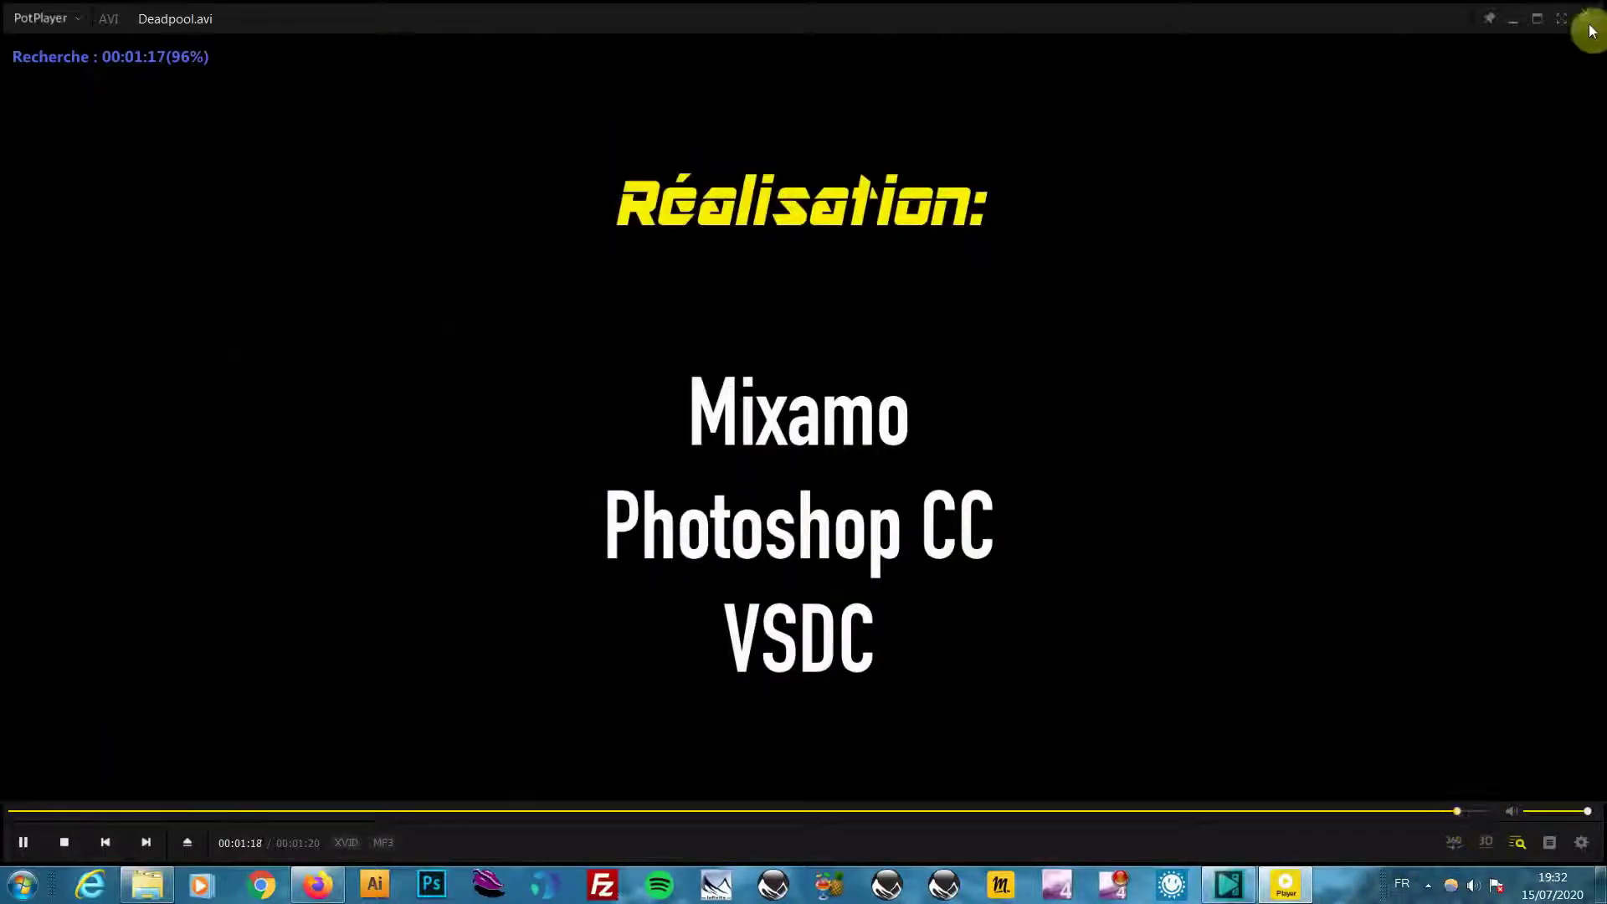
{"action": "left_click", "coordinate": [1589, 26]}
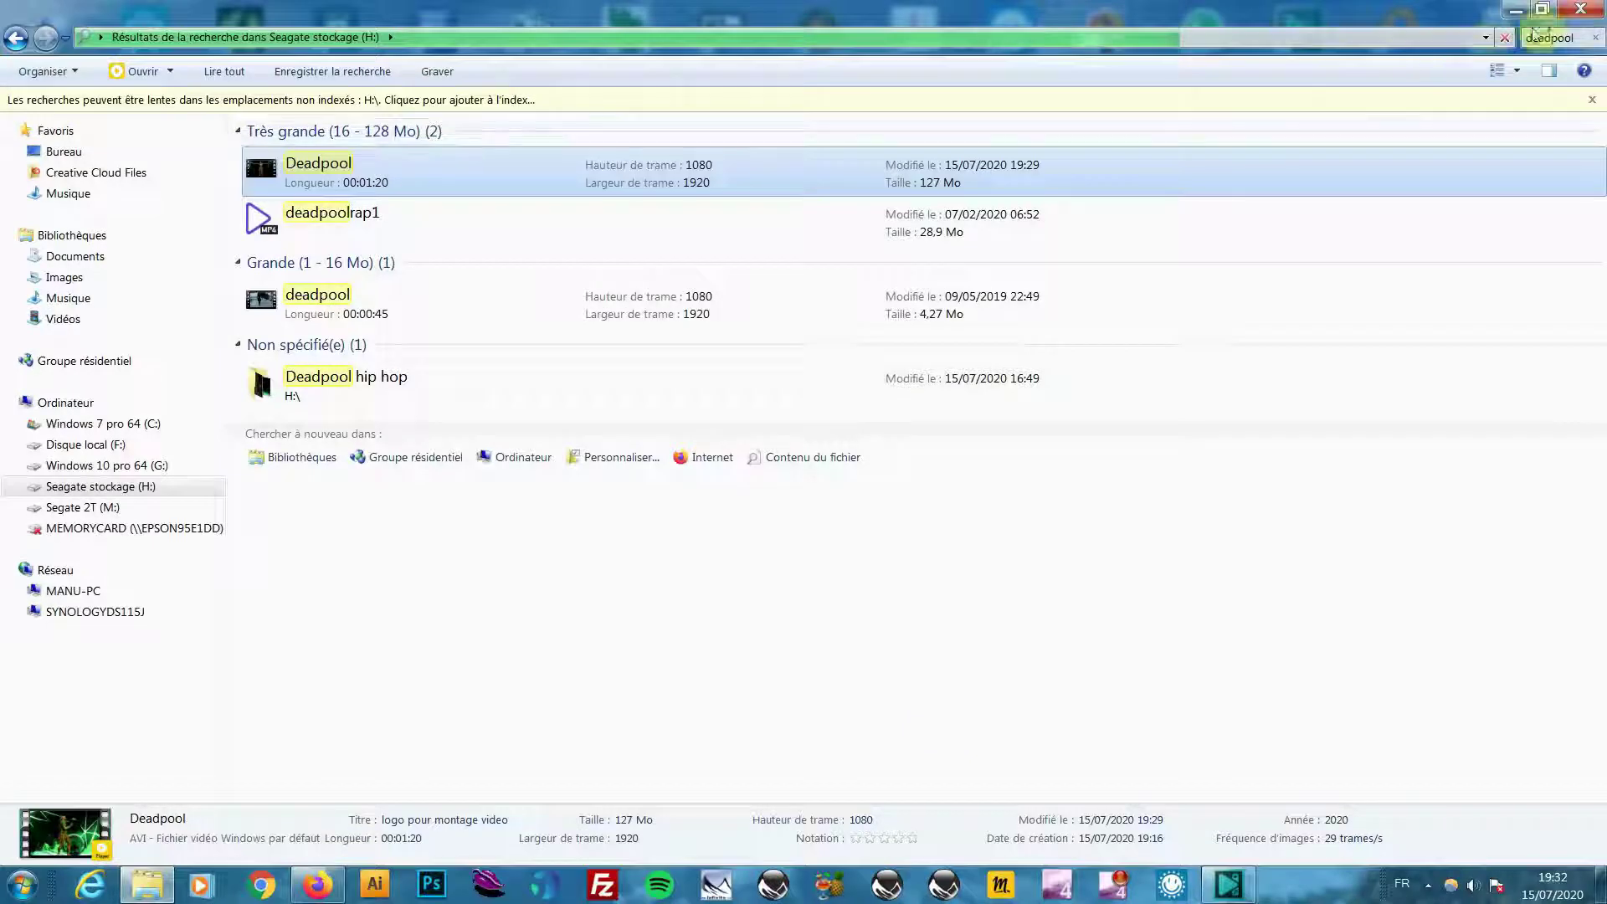
{"action": "left_click", "coordinate": [1584, 18]}
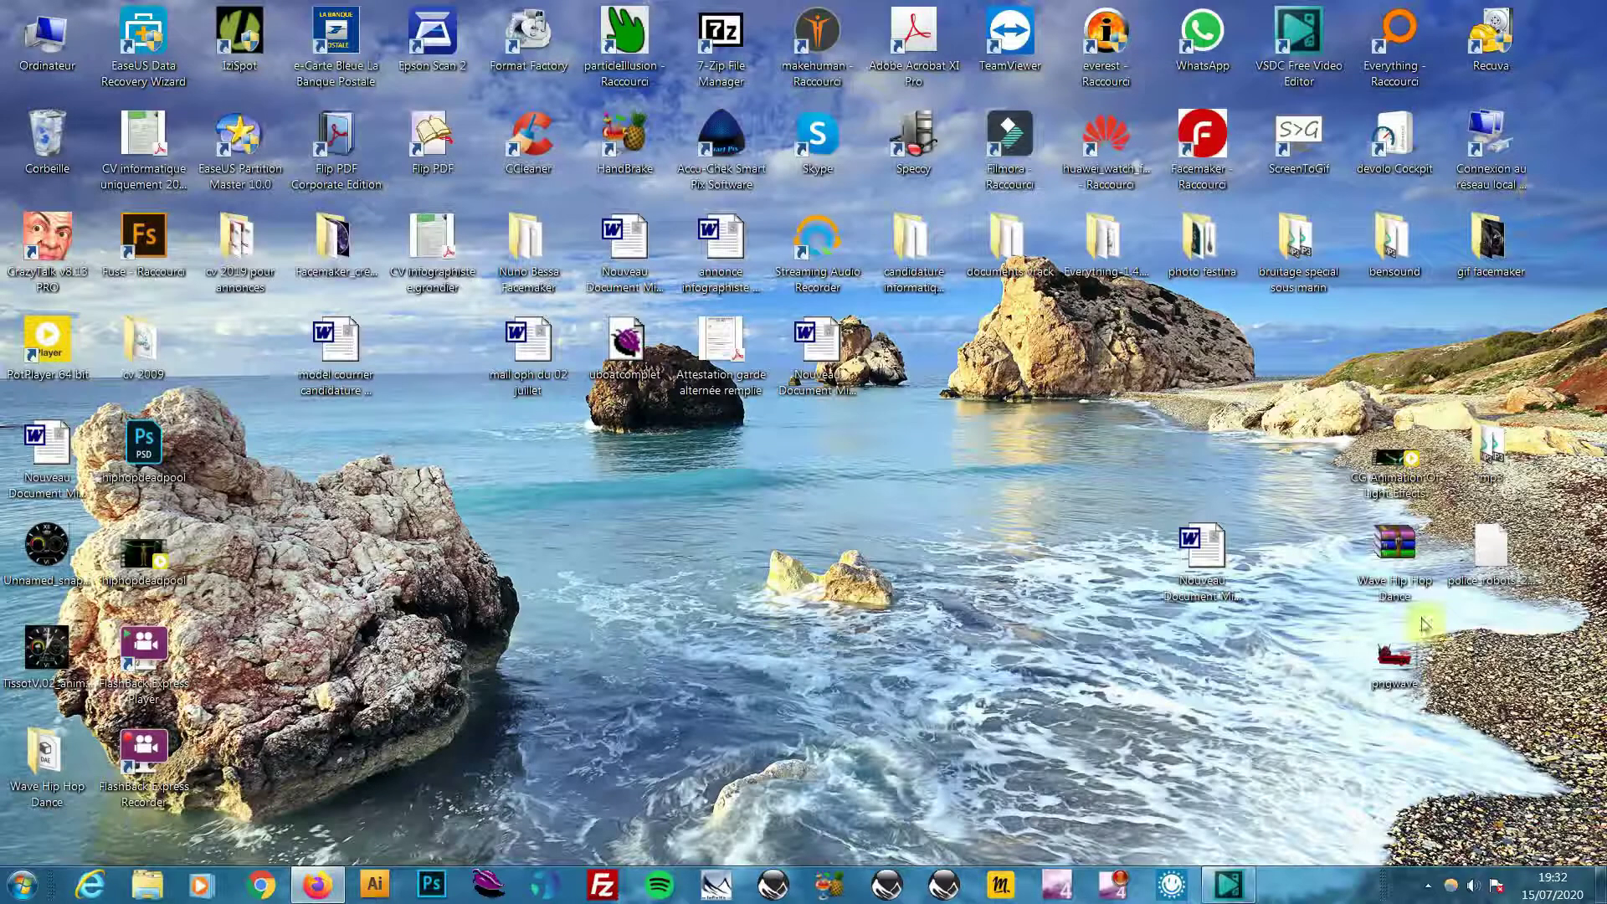
Step: Switch back to VSDC Video Editor with the "logo pour montage video" project
{"action": "left_click", "coordinate": [1428, 885]}
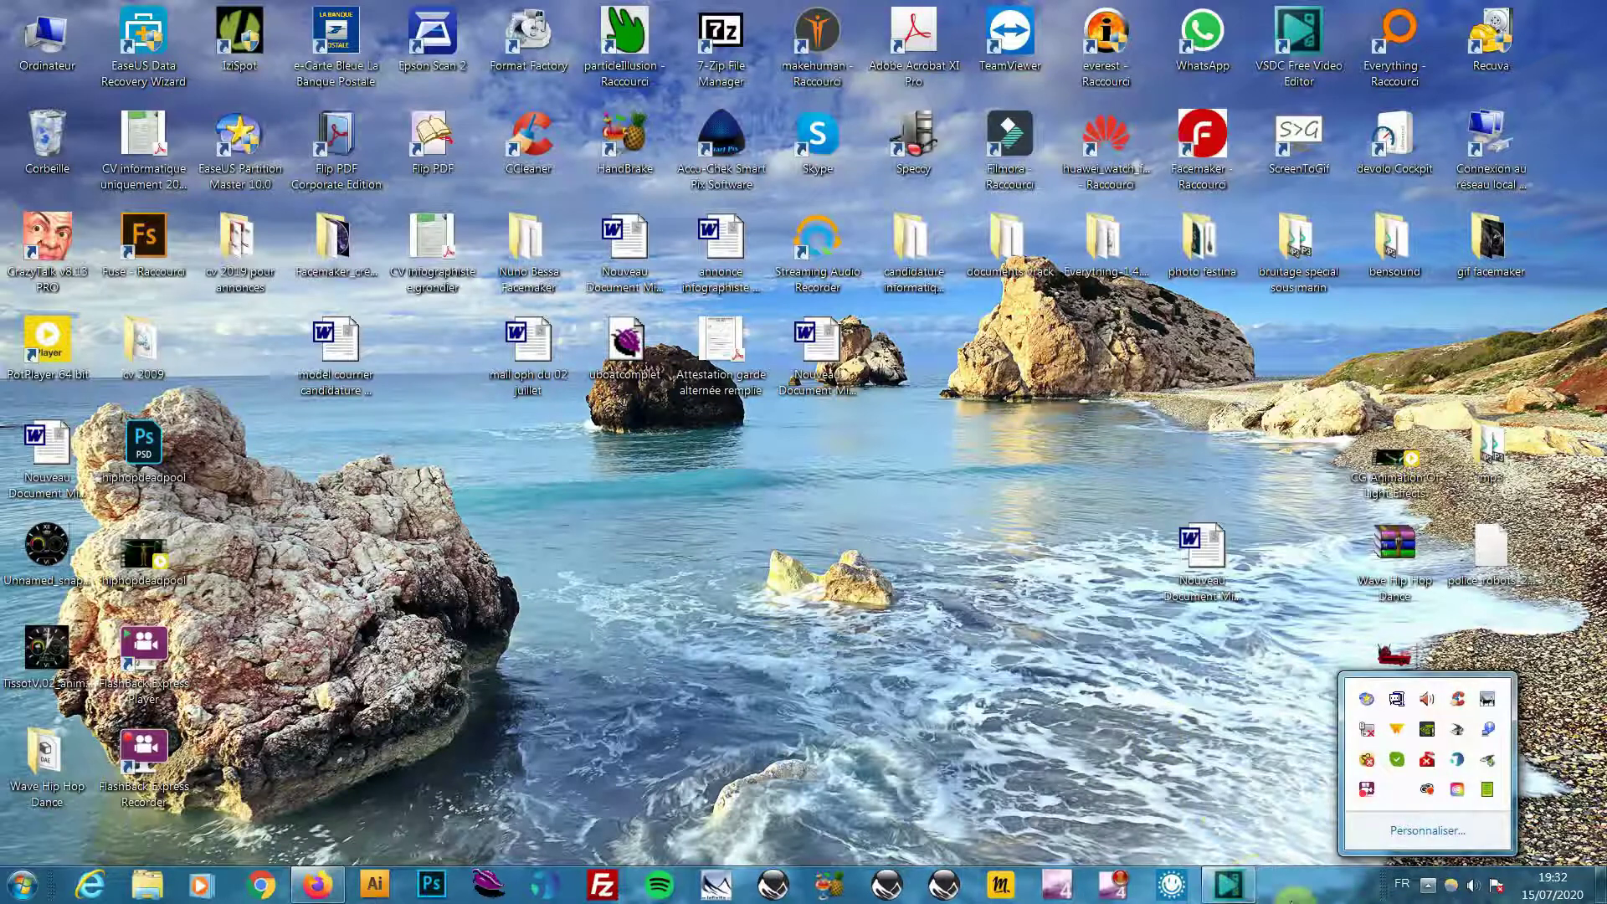
{"action": "left_click", "coordinate": [1228, 884]}
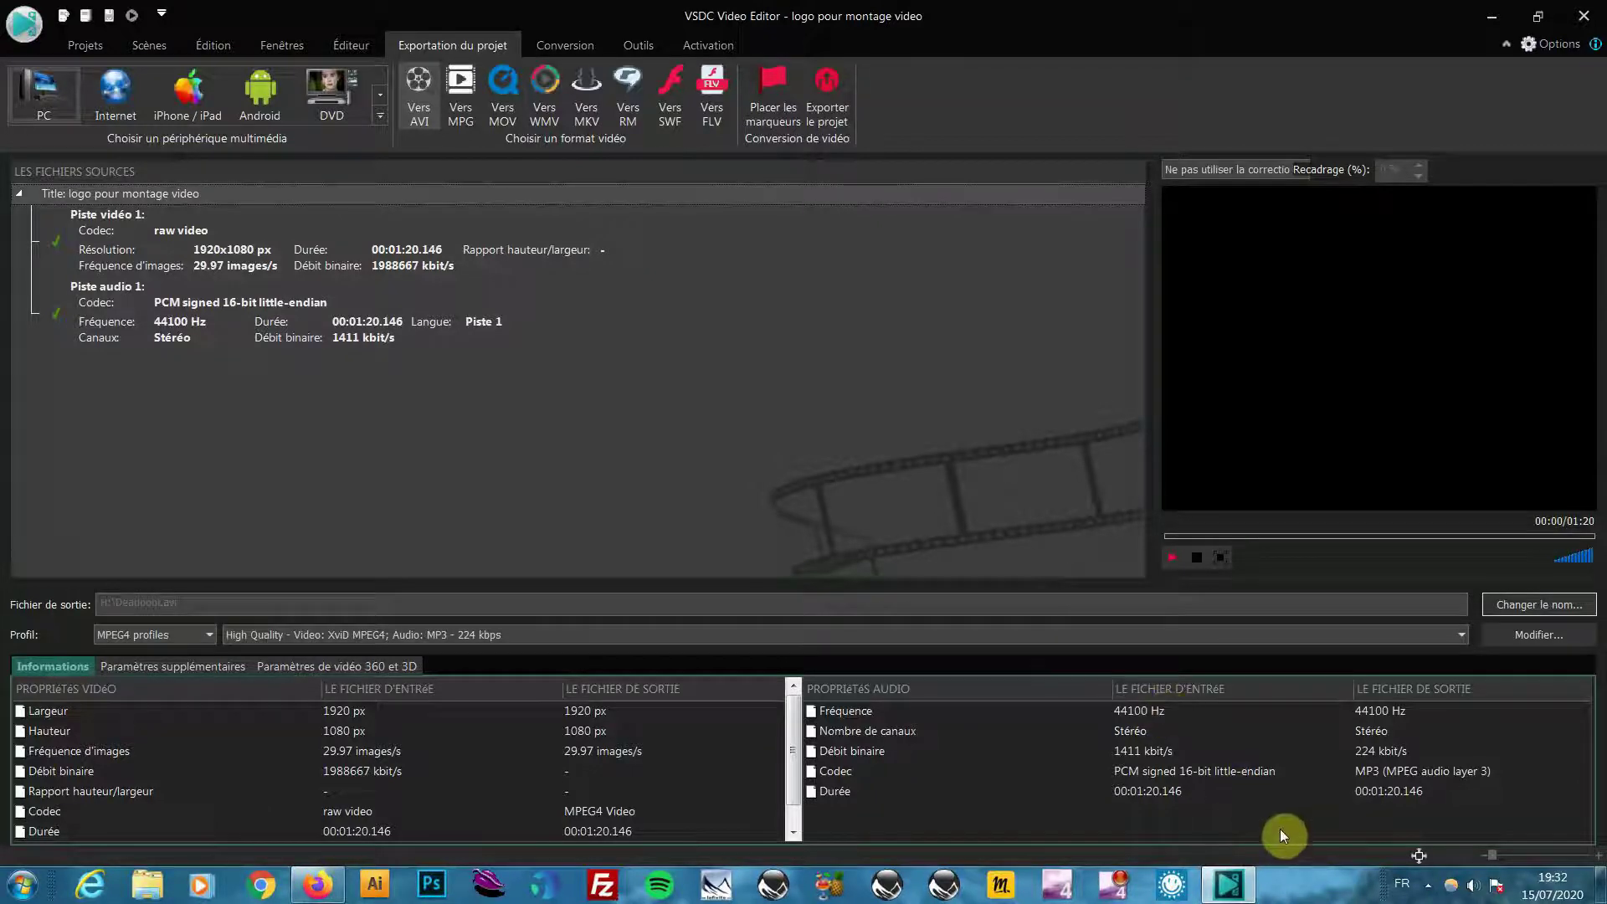
{"action": "left_click", "coordinate": [1429, 885]}
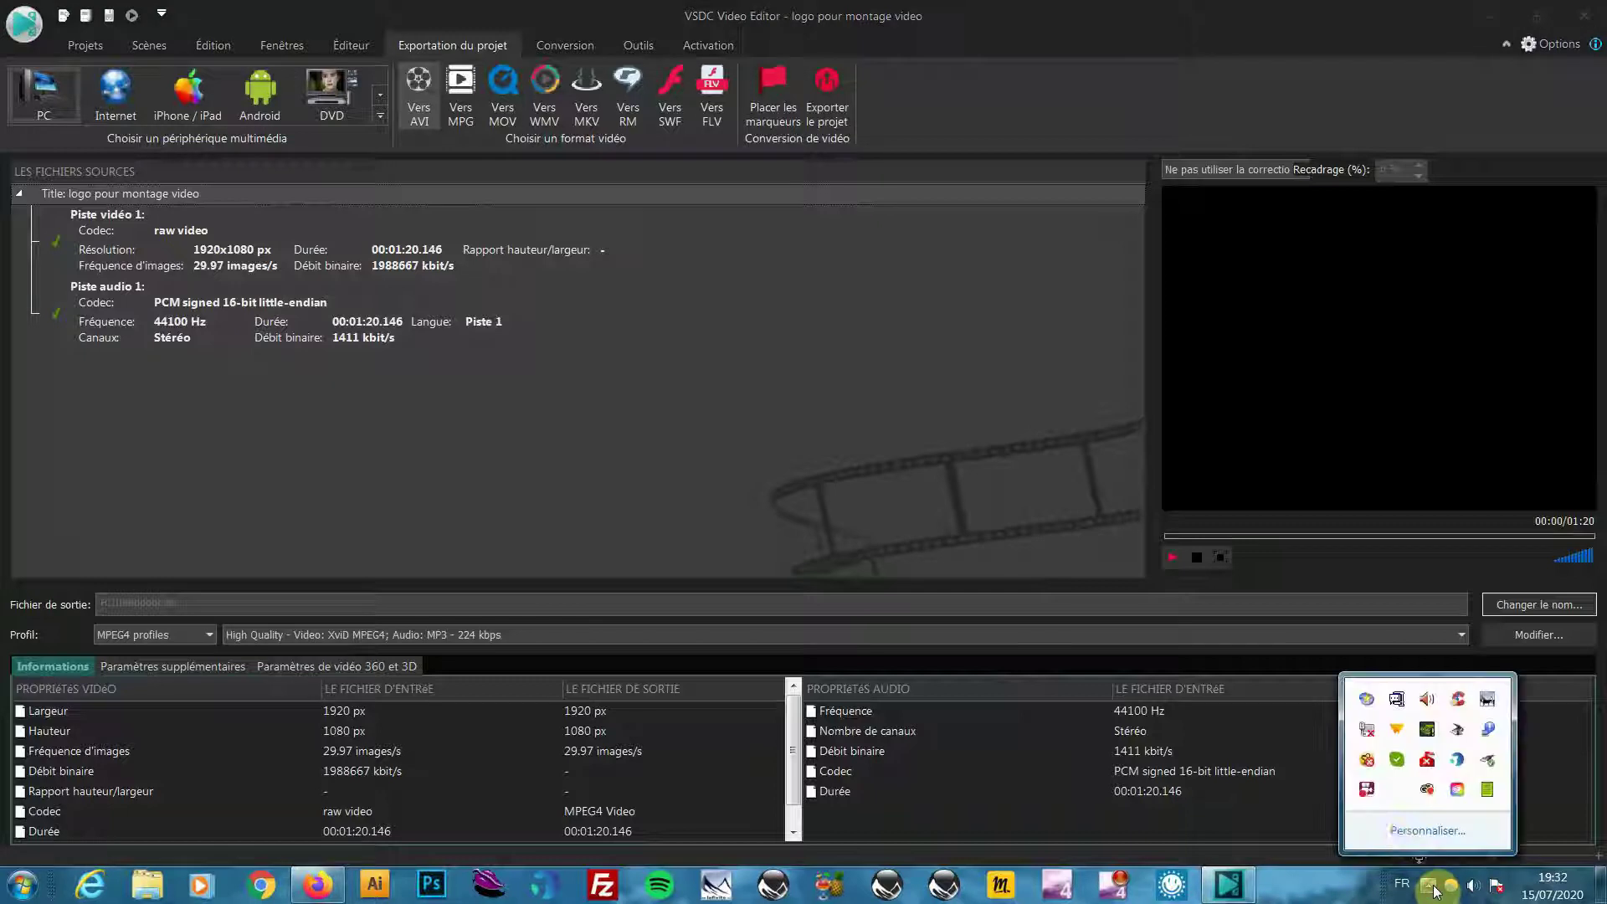
{"action": "right_click", "coordinate": [1369, 792]}
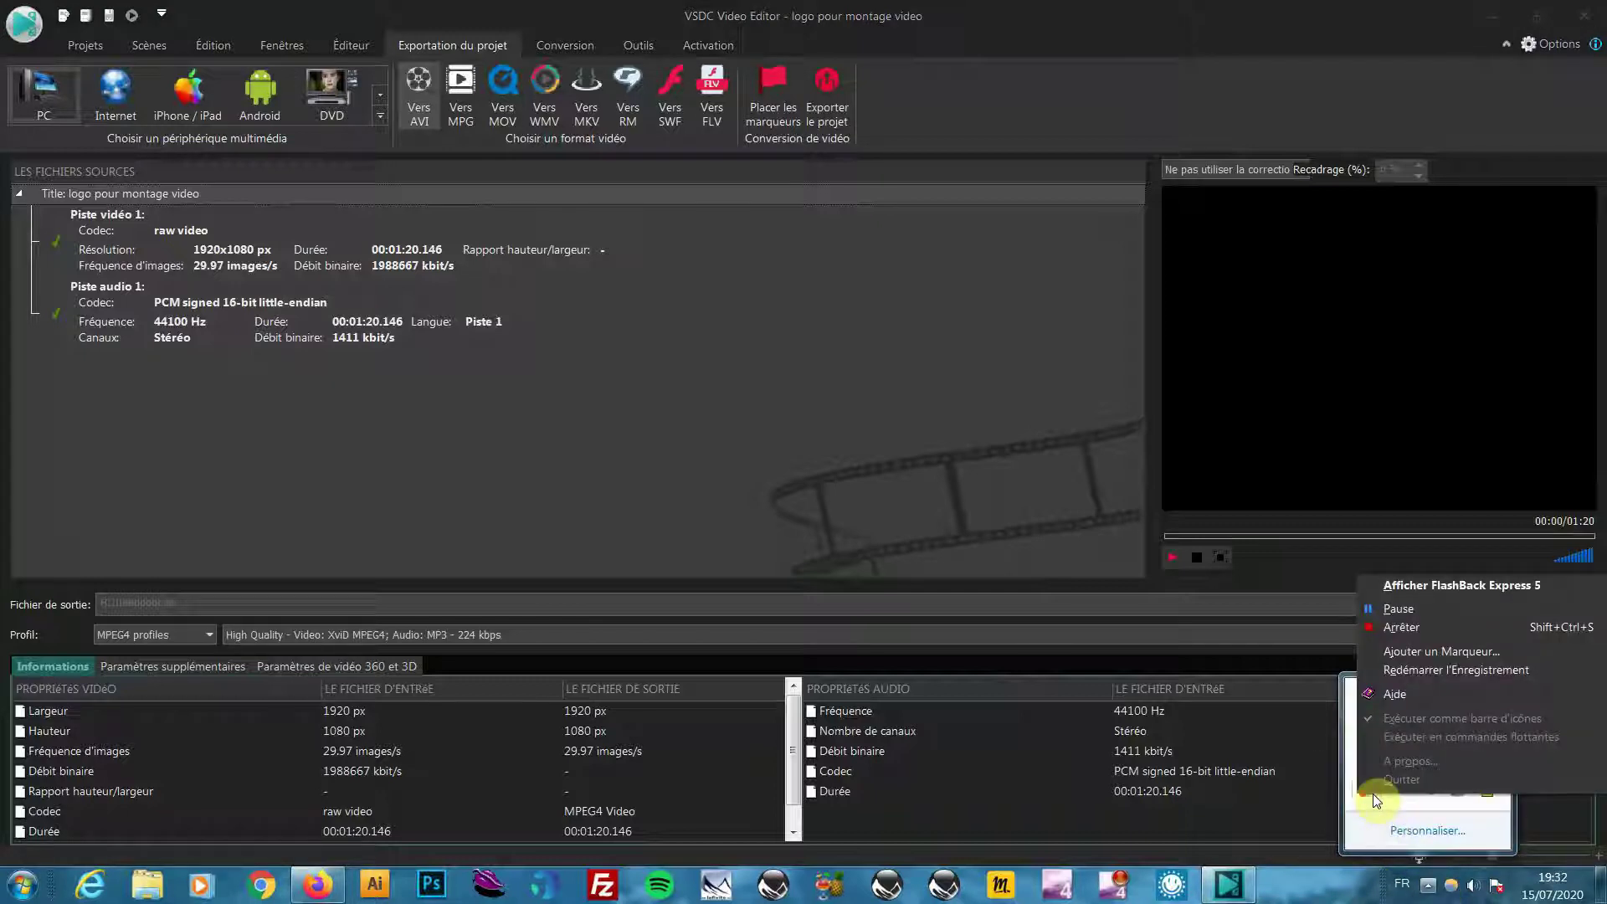
{"action": "left_click", "coordinate": [1407, 626]}
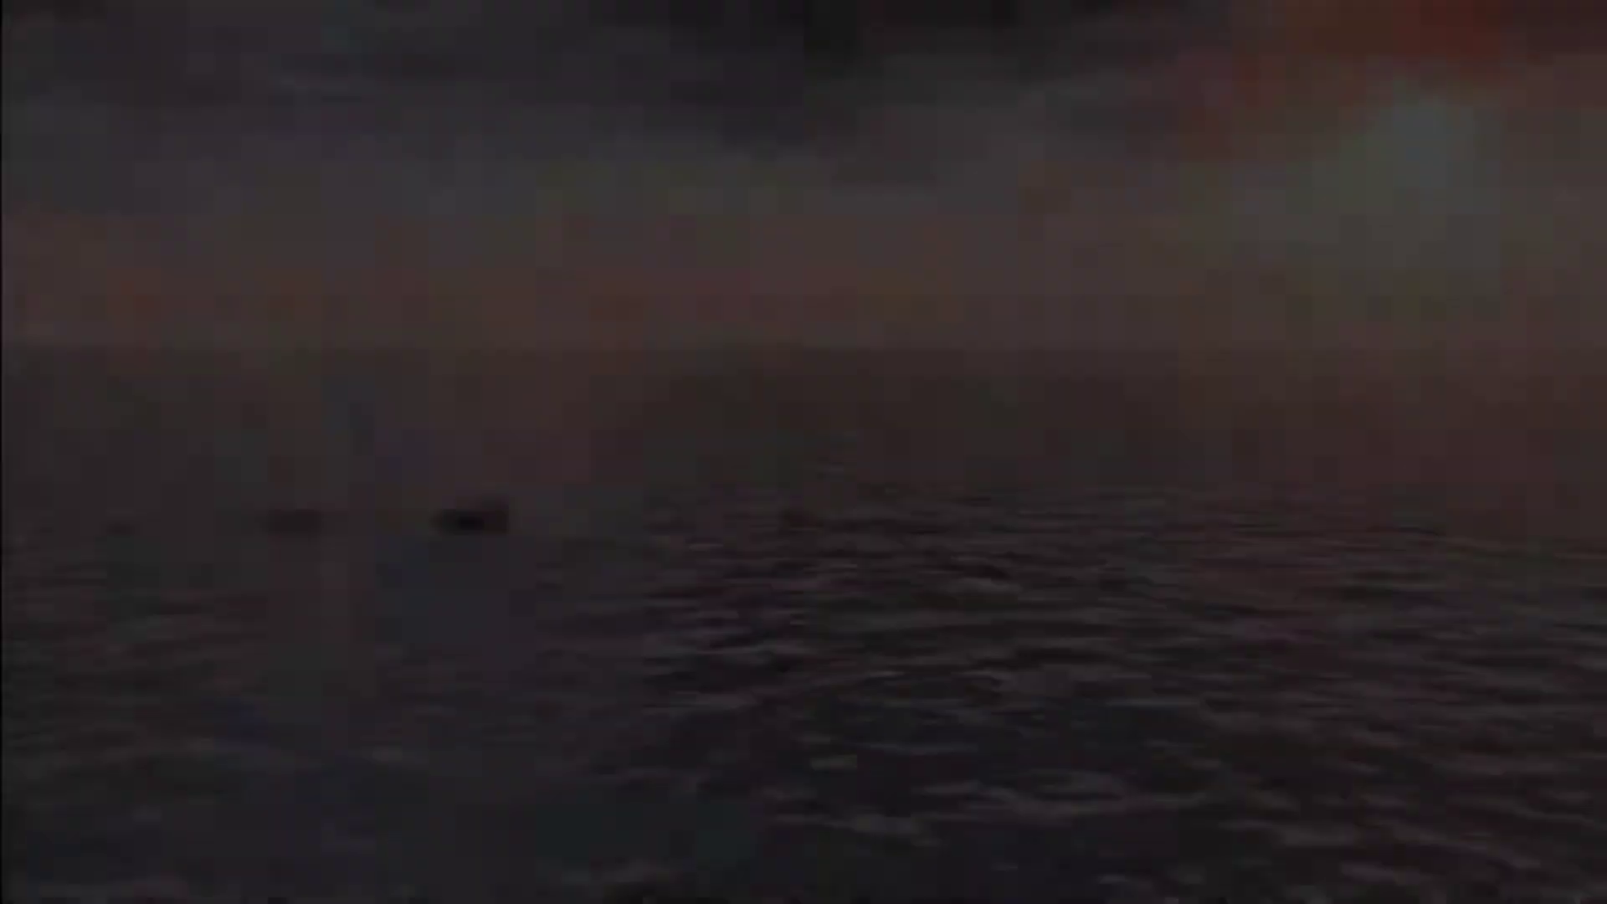